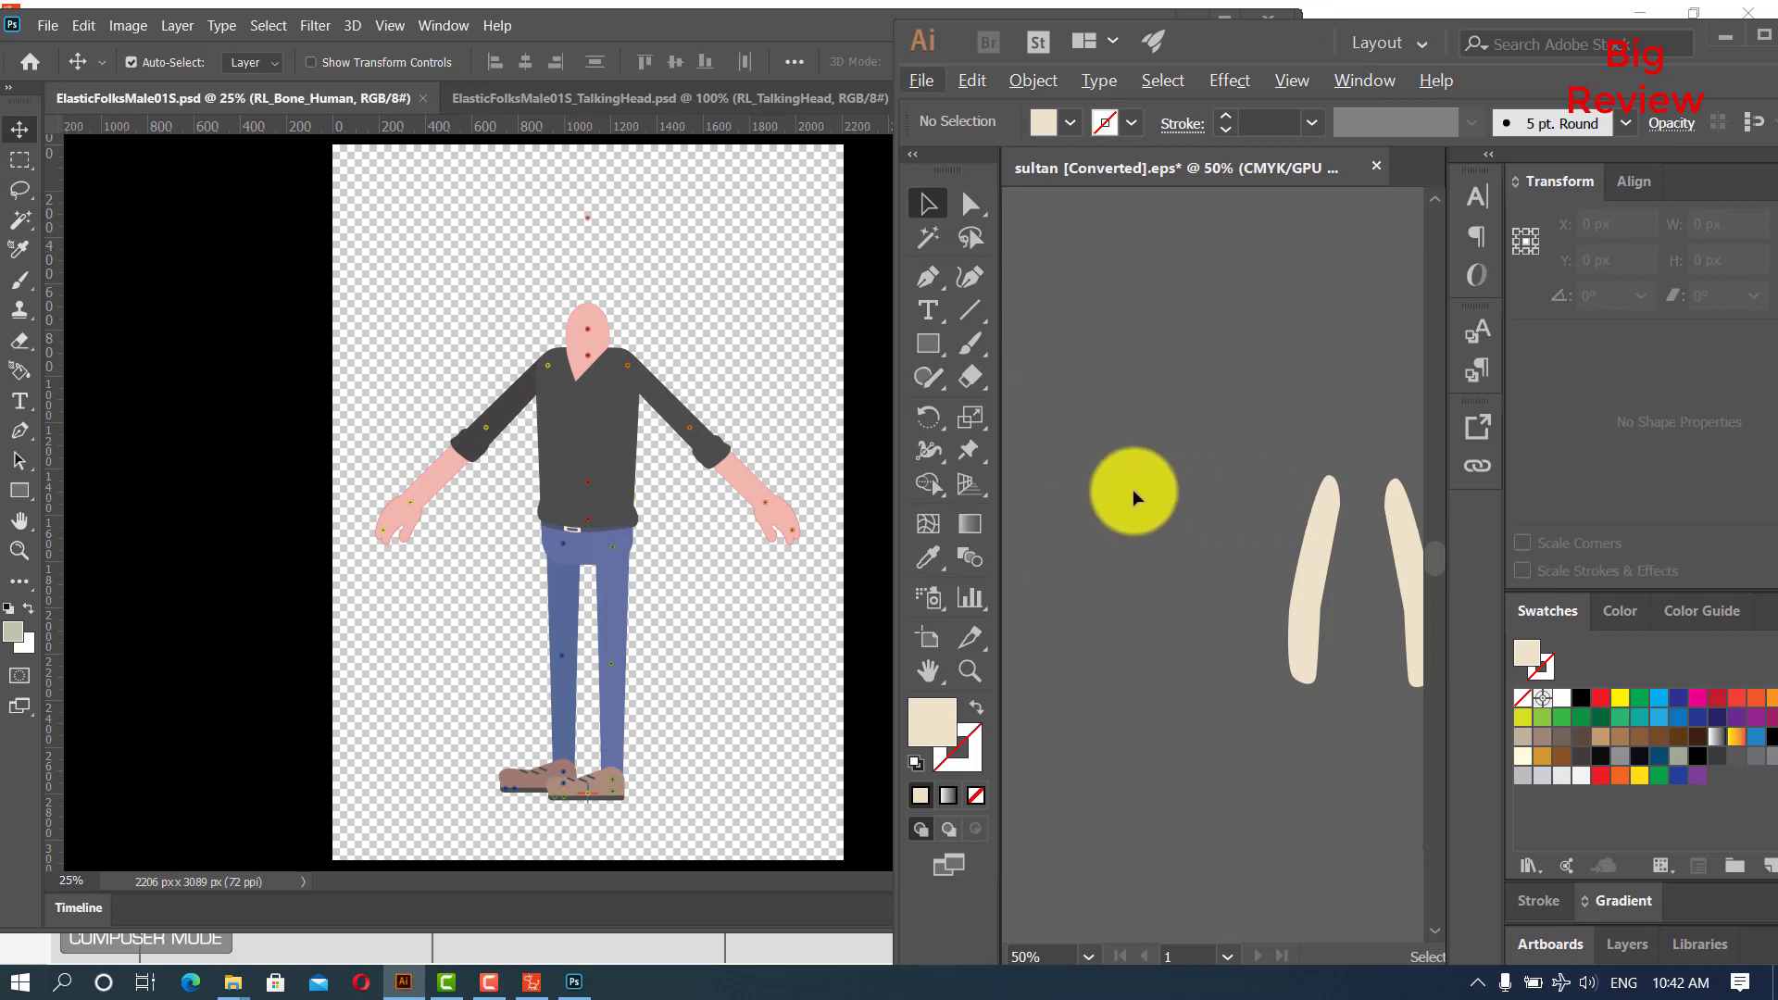
Arrange the Illustrator window with the sultan artwork beside the Photoshop character template, and switch back to Photoshop.
{"action": "left_click_drag", "start_coordinate": [1246, 39], "coordinate": [1508, 26]}
{"action": "left_click_drag", "start_coordinate": [1501, 374], "coordinate": [1432, 491]}
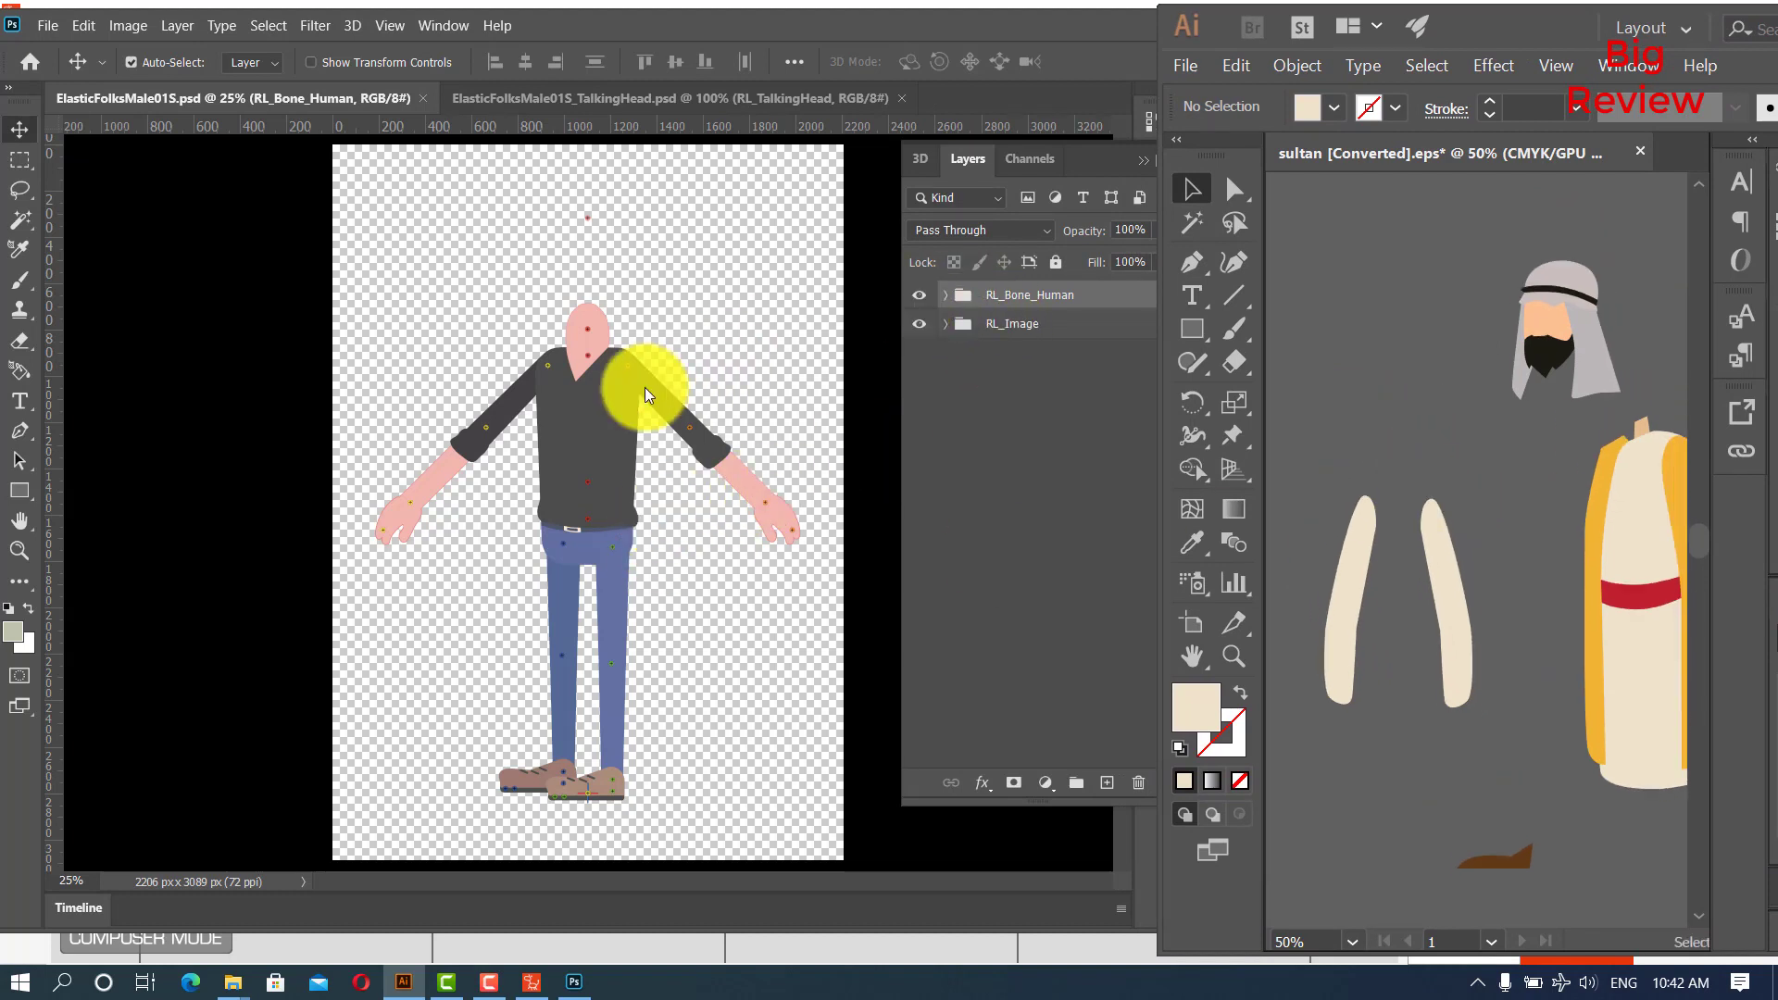
{"action": "left_click", "coordinate": [598, 402]}
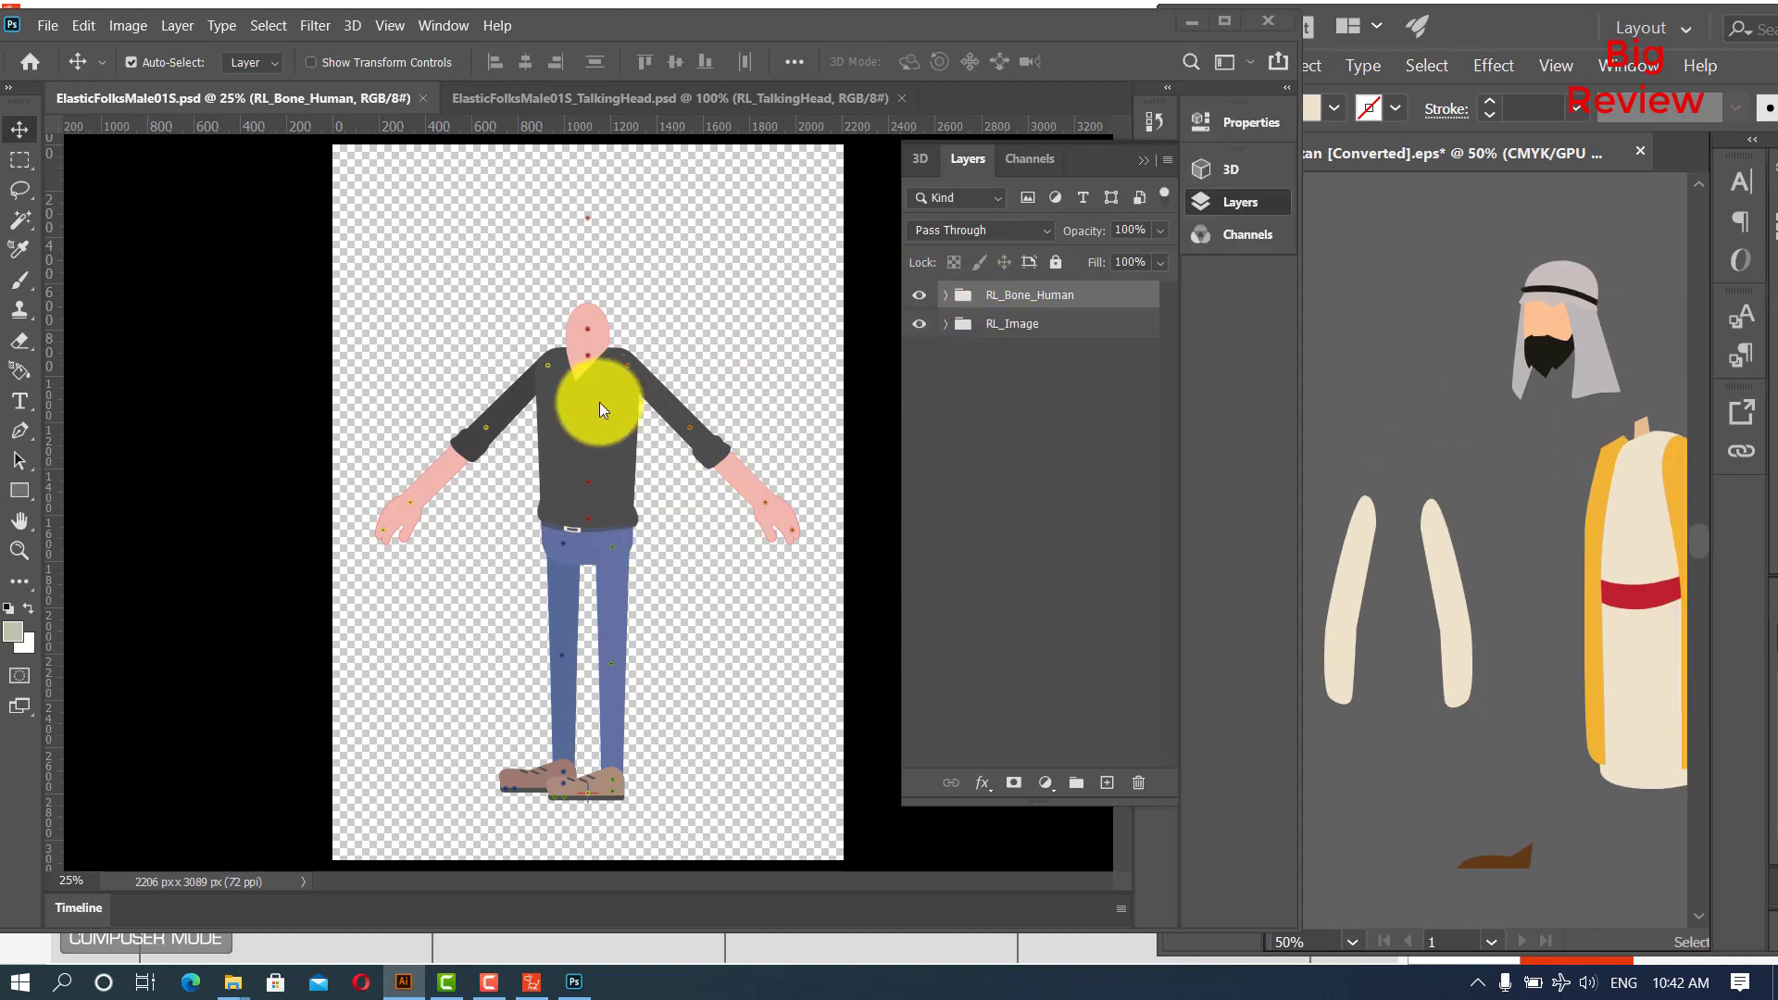
Examine the RL_Bone_Human group's layers, check what the RL_Image group shows on the character, and expand RL_Image.
{"action": "left_click", "coordinate": [946, 297]}
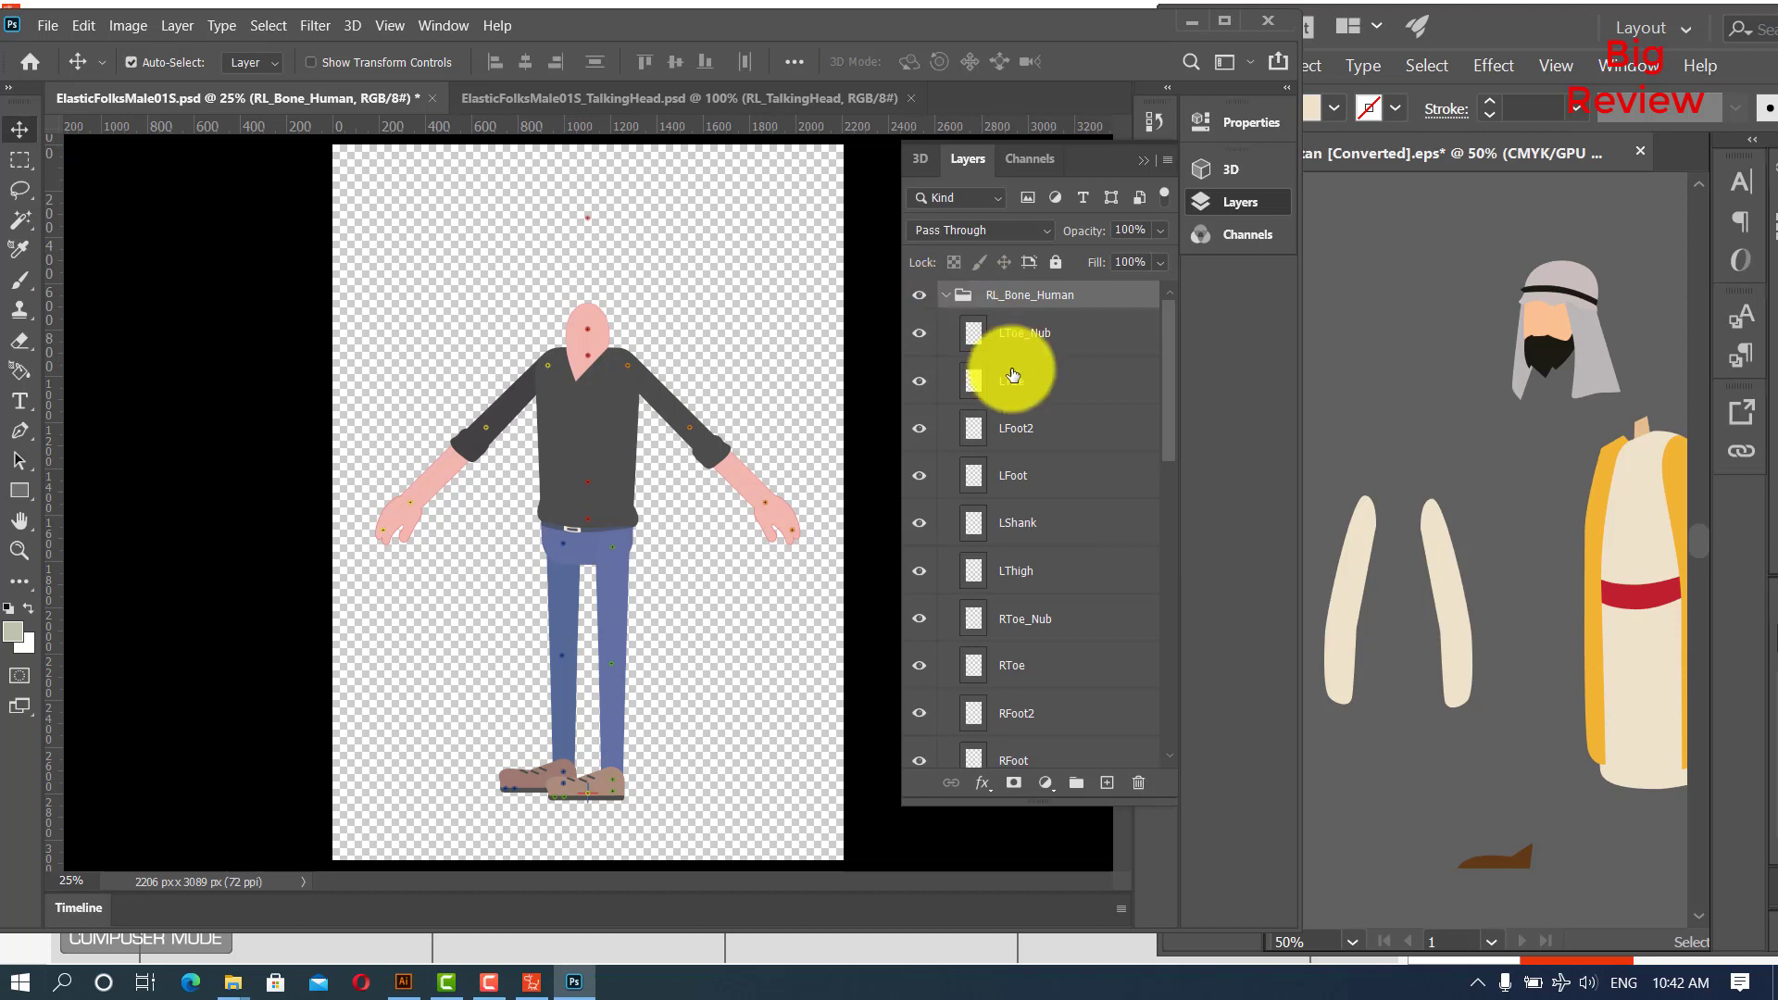
{"action": "left_click", "coordinate": [921, 294]}
{"action": "left_click", "coordinate": [946, 296]}
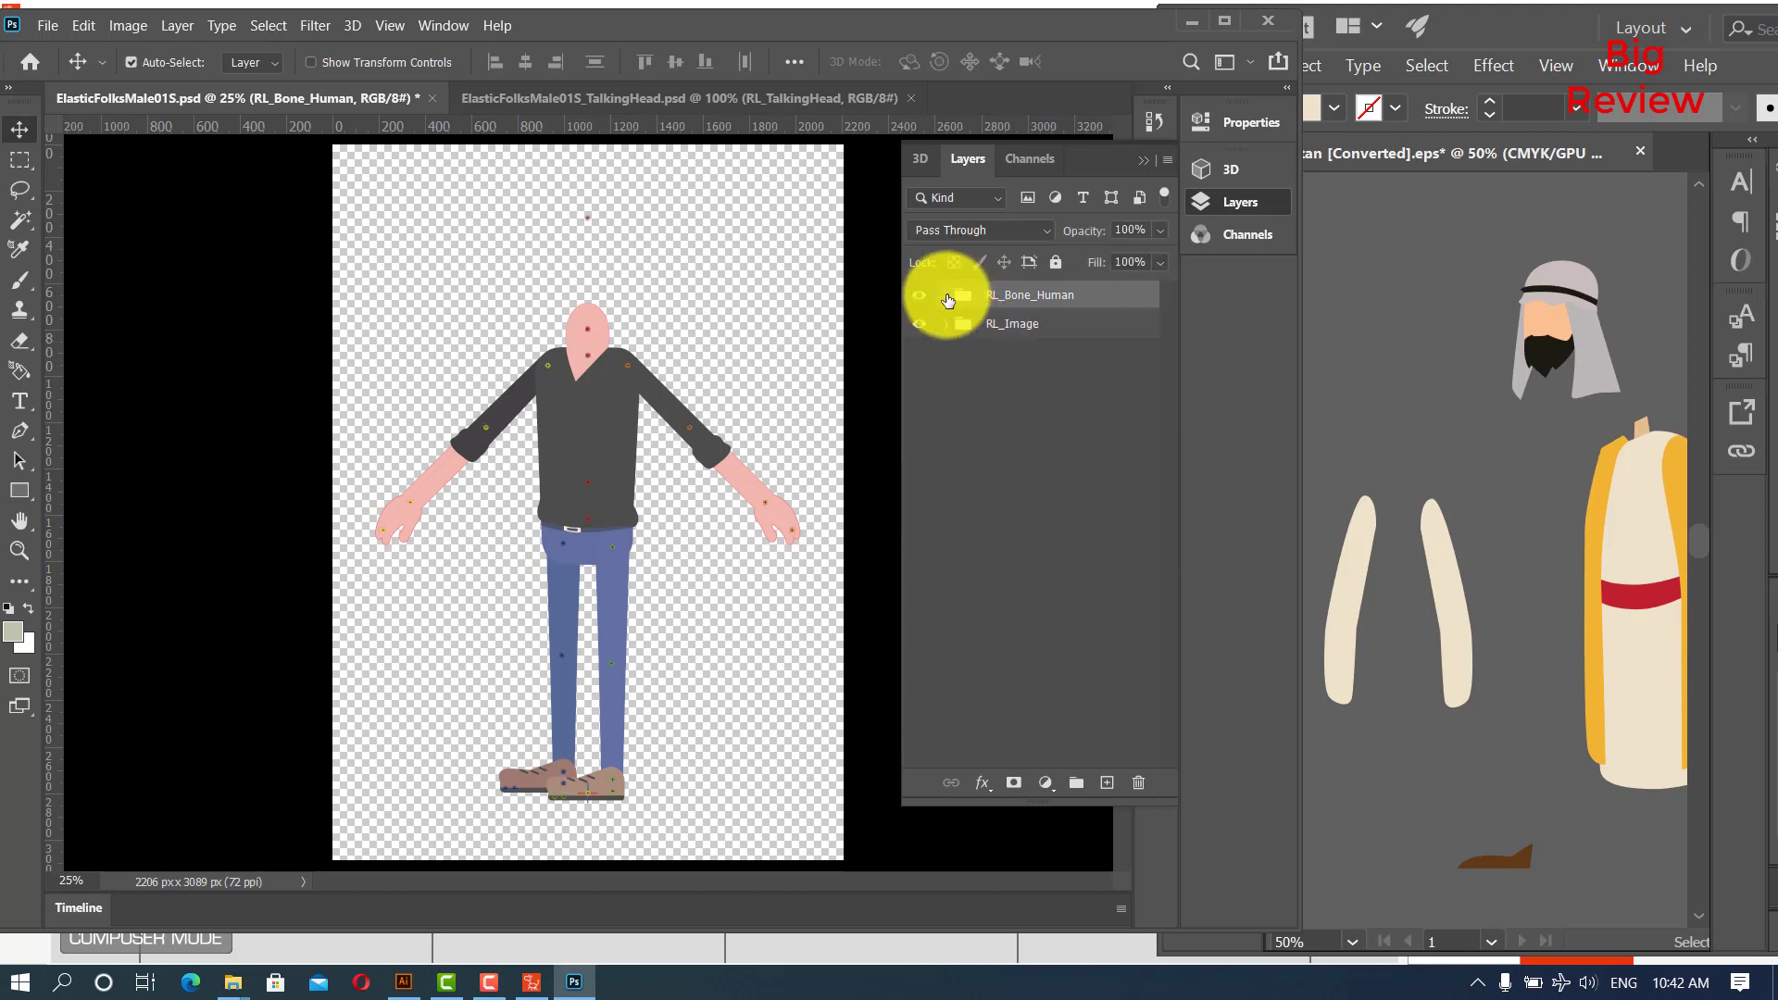
{"action": "left_click", "coordinate": [920, 324]}
{"action": "left_click", "coordinate": [919, 324]}
{"action": "left_click", "coordinate": [946, 324]}
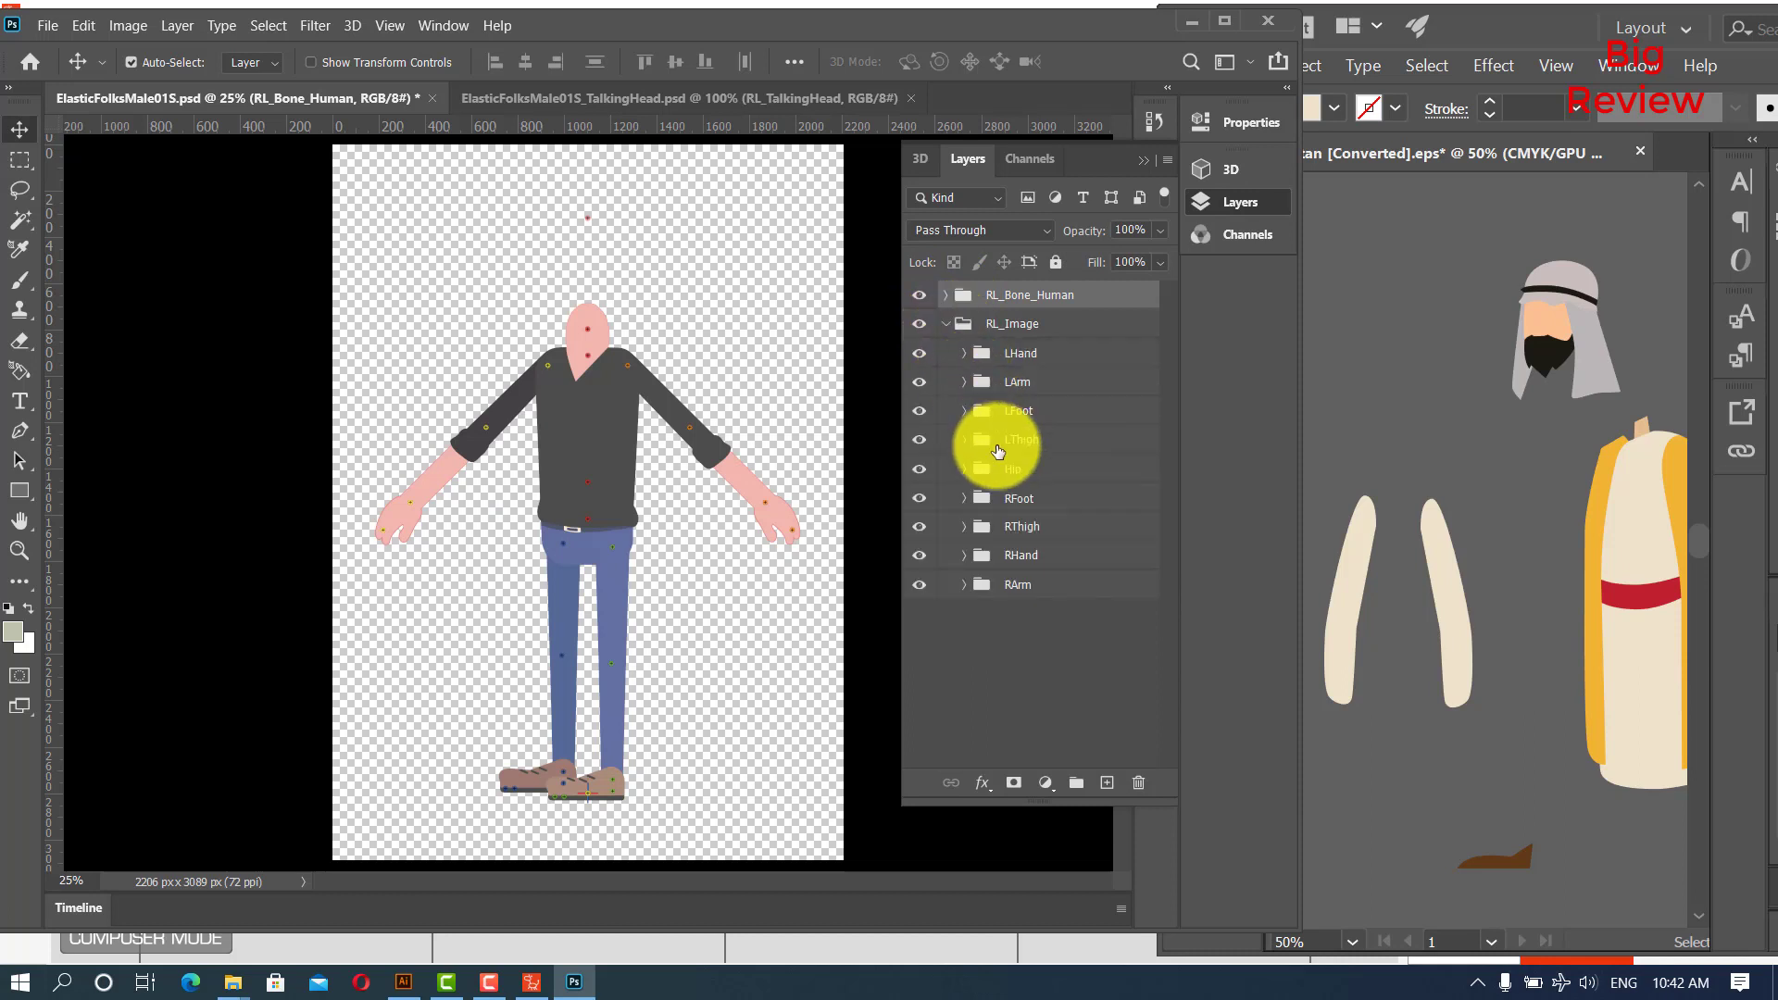
Place the sultan's robe from Illustrator into the template's Hip group, directly above the img_group_Hip layer.
{"action": "left_click", "coordinate": [598, 433]}
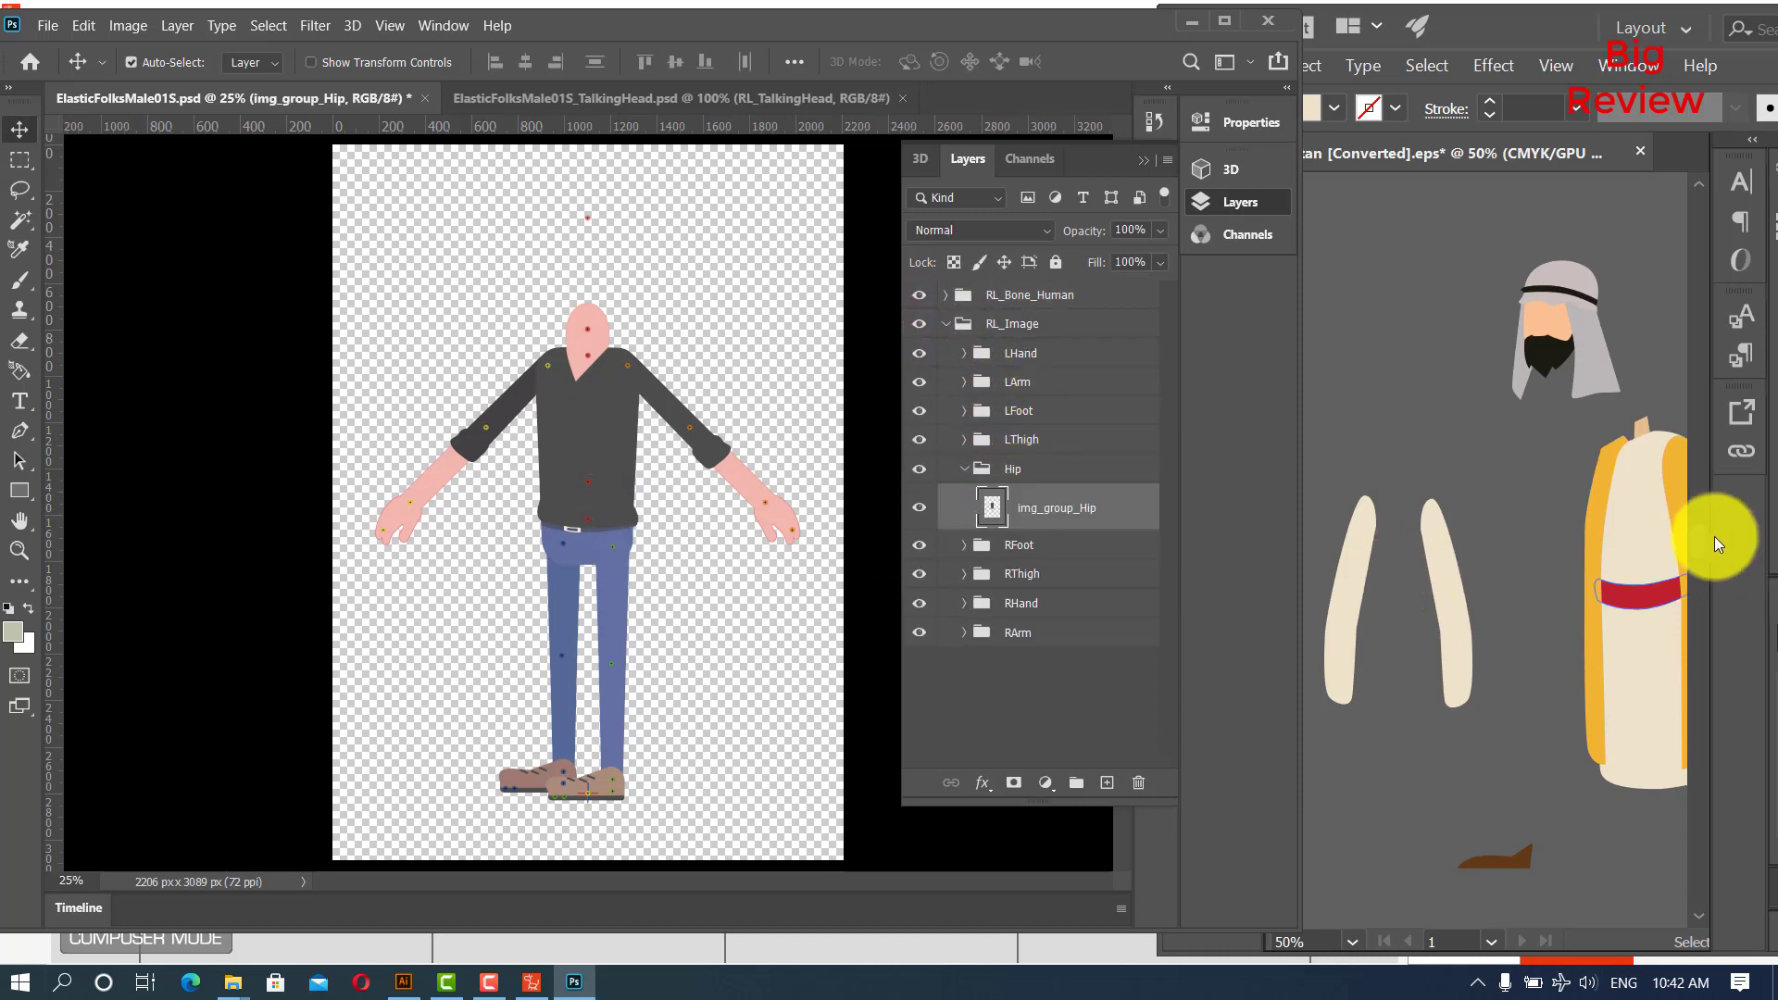
{"action": "left_click", "coordinate": [1530, 452]}
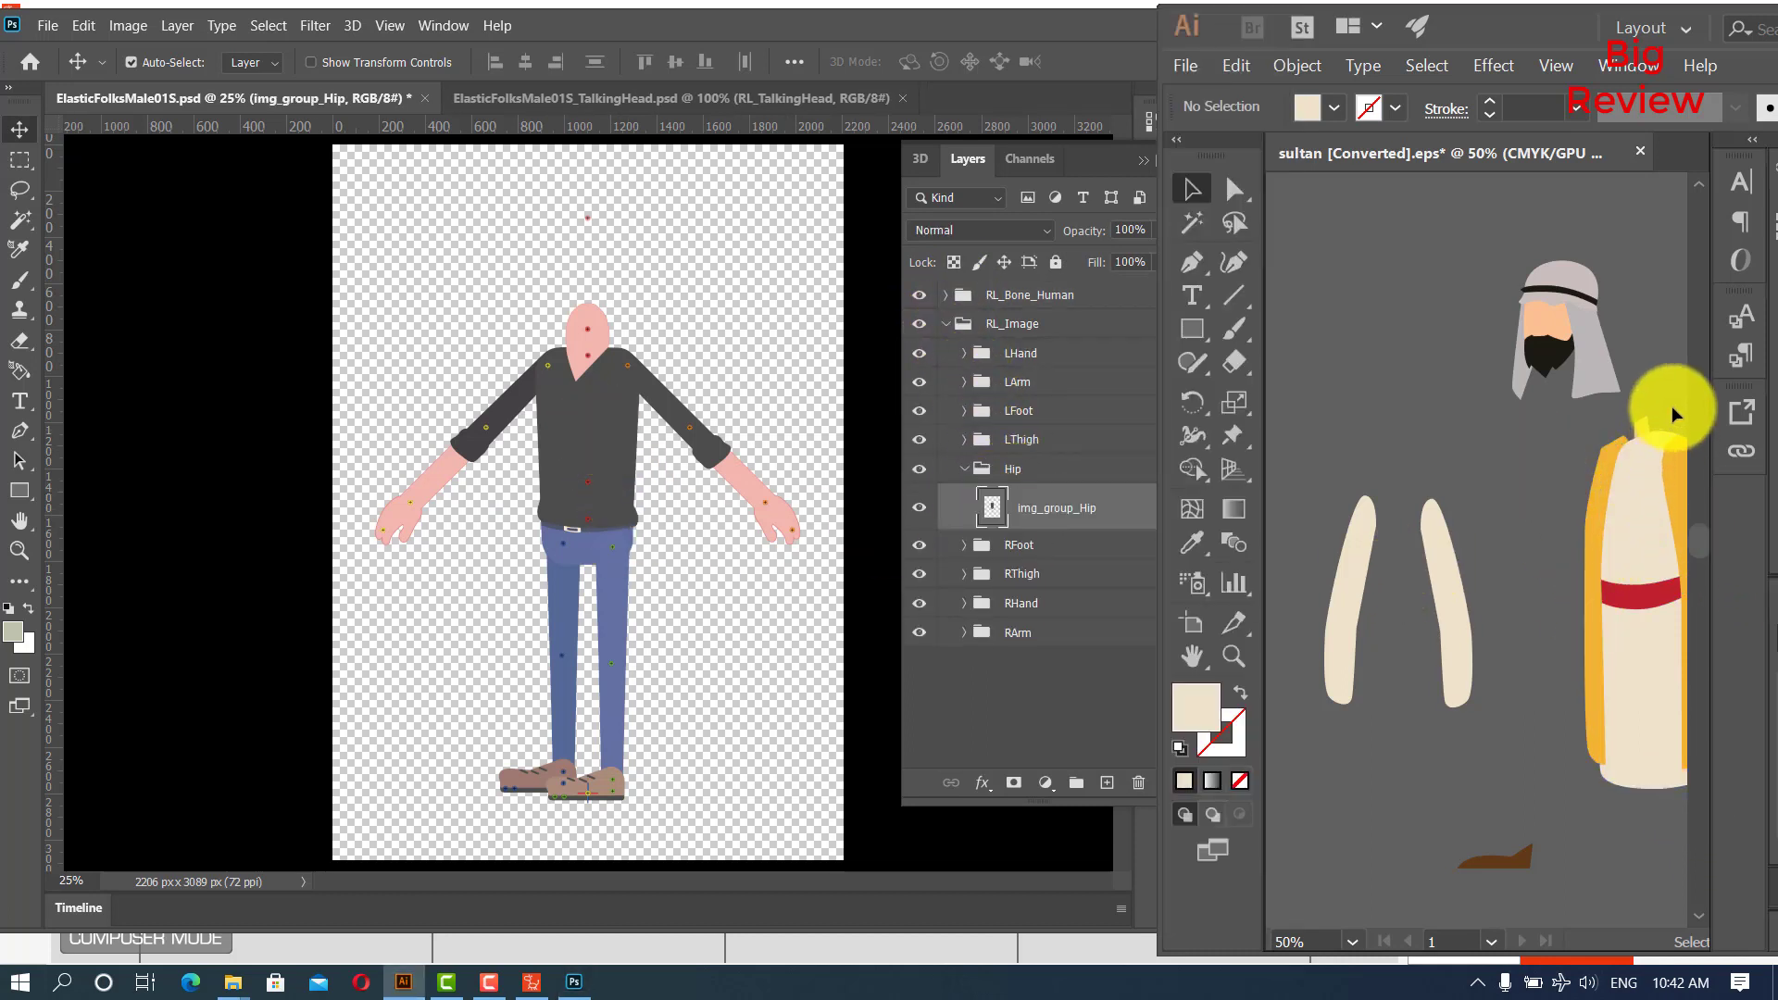
{"action": "left_click", "coordinate": [1606, 773]}
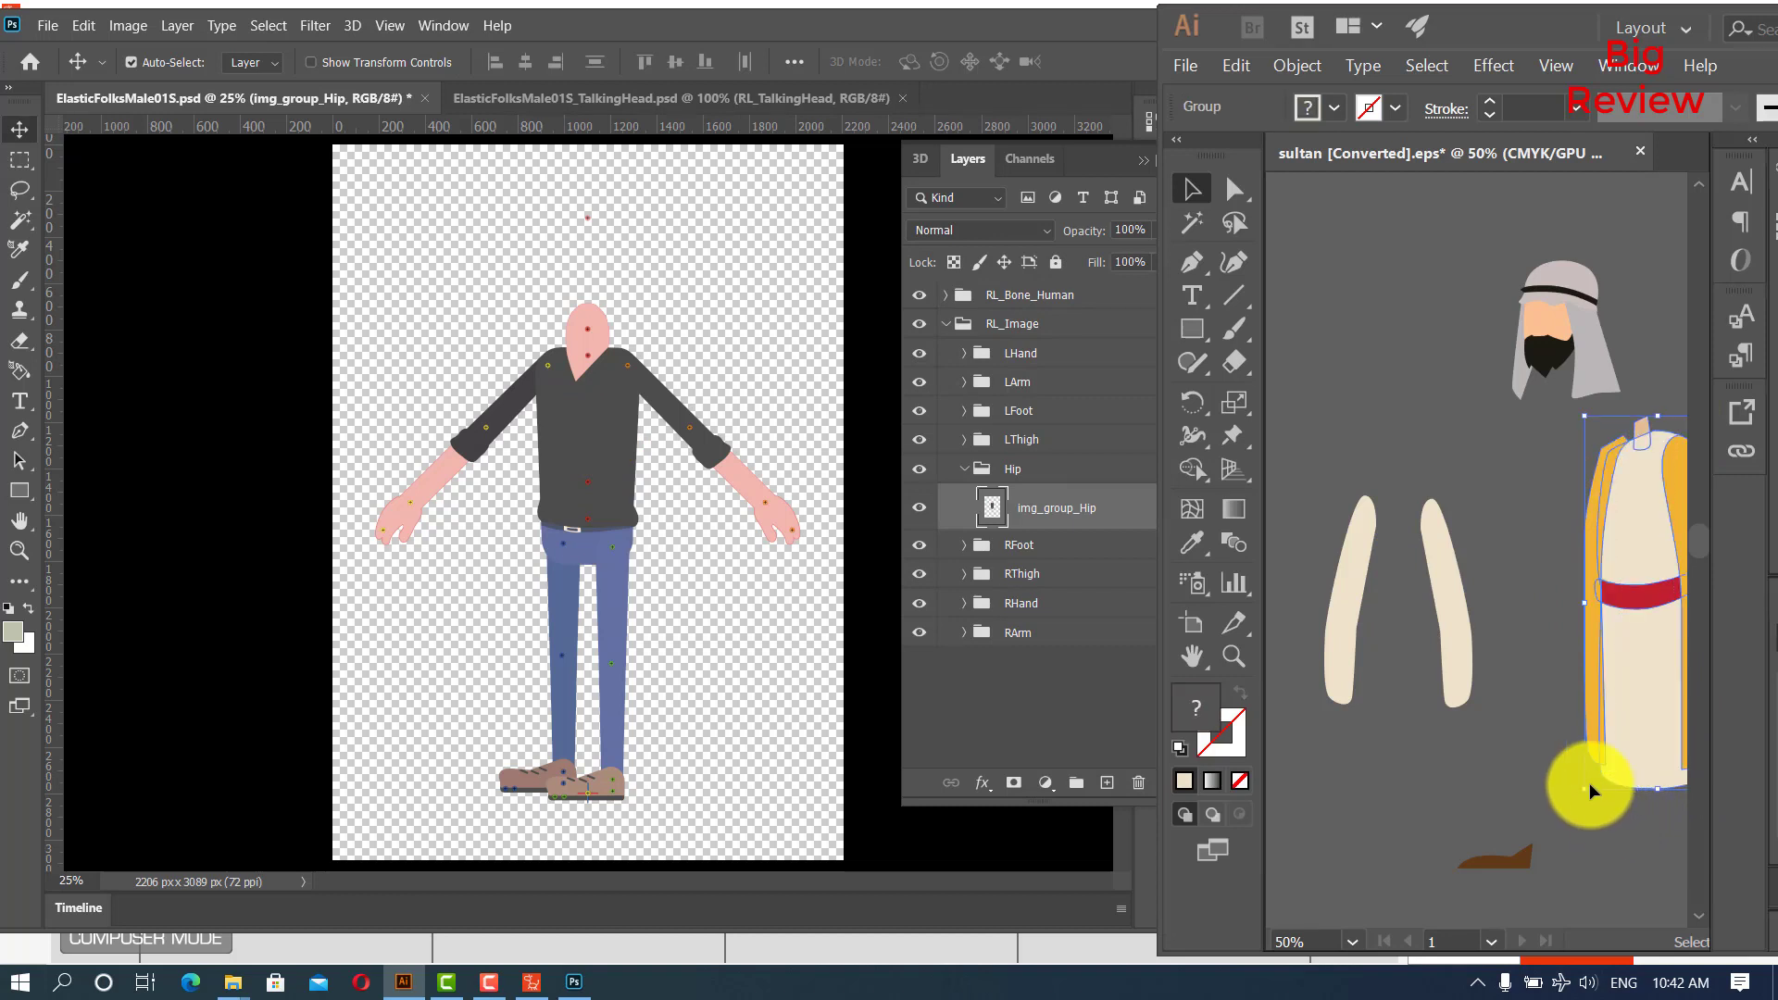
{"action": "scroll", "coordinate": [1568, 759], "scroll_direction": "down", "scroll_amount": 1}
{"action": "scroll", "coordinate": [1593, 740], "scroll_direction": "up", "scroll_amount": 1}
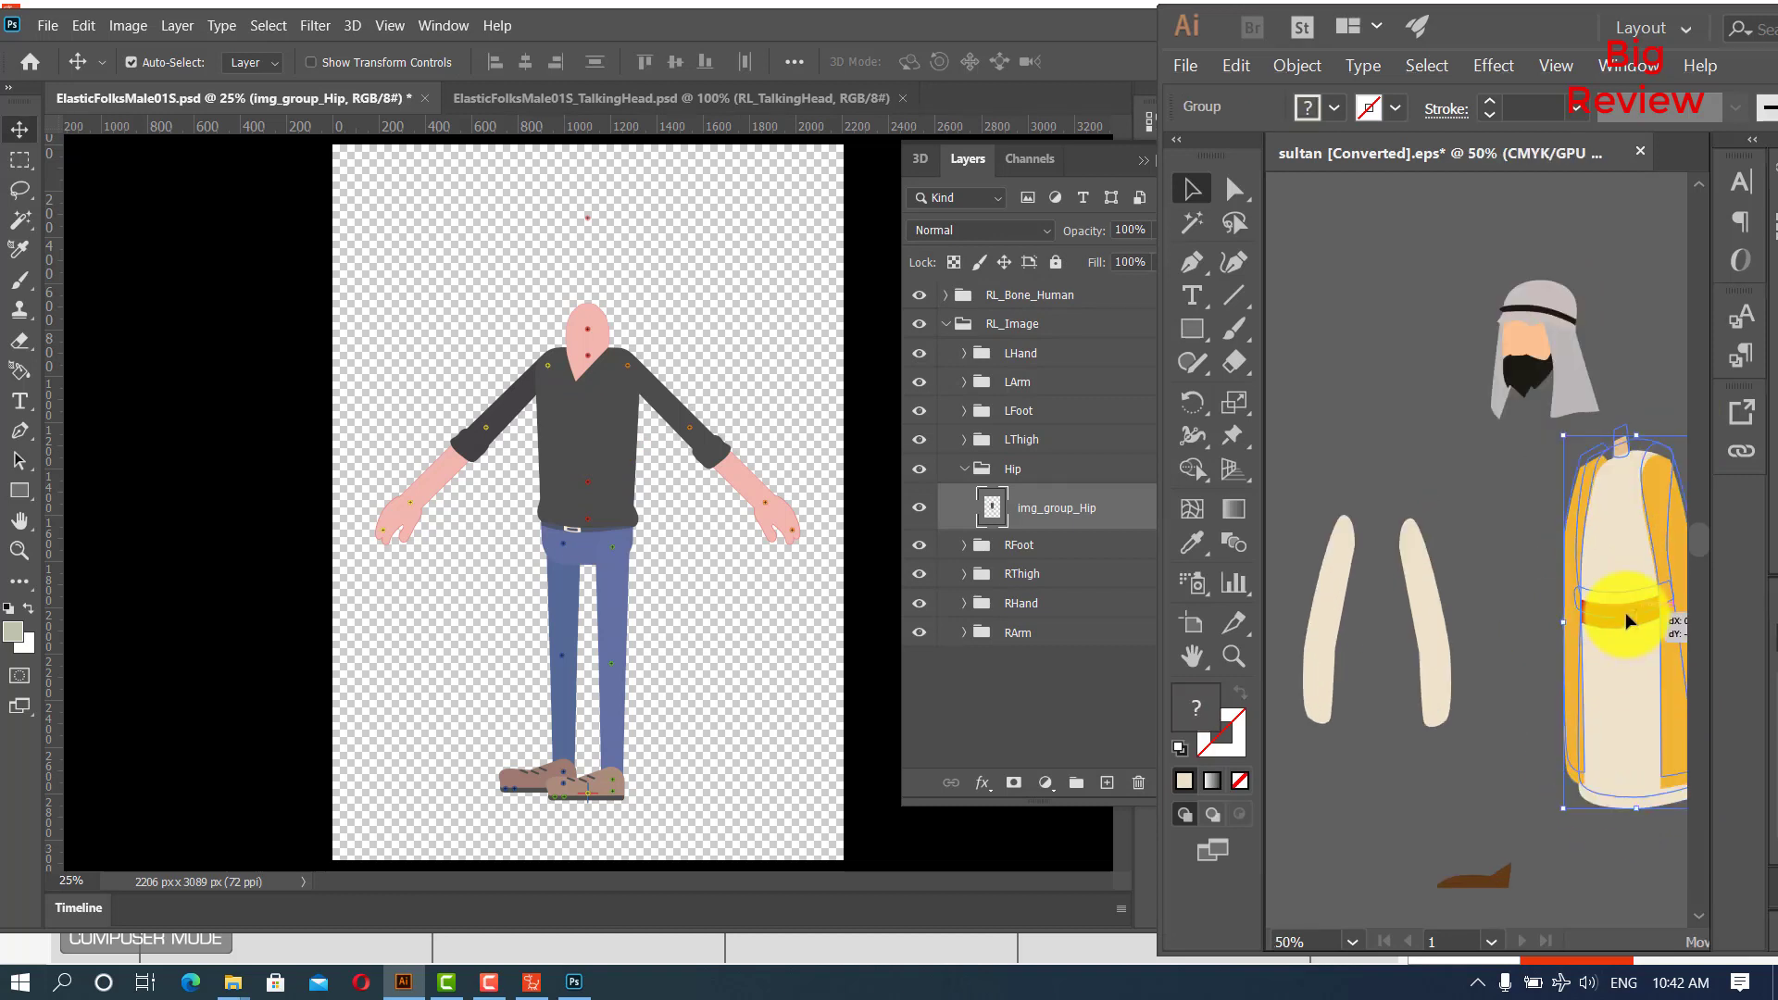
{"action": "left_click_drag", "start_coordinate": [1625, 615], "coordinate": [600, 460]}
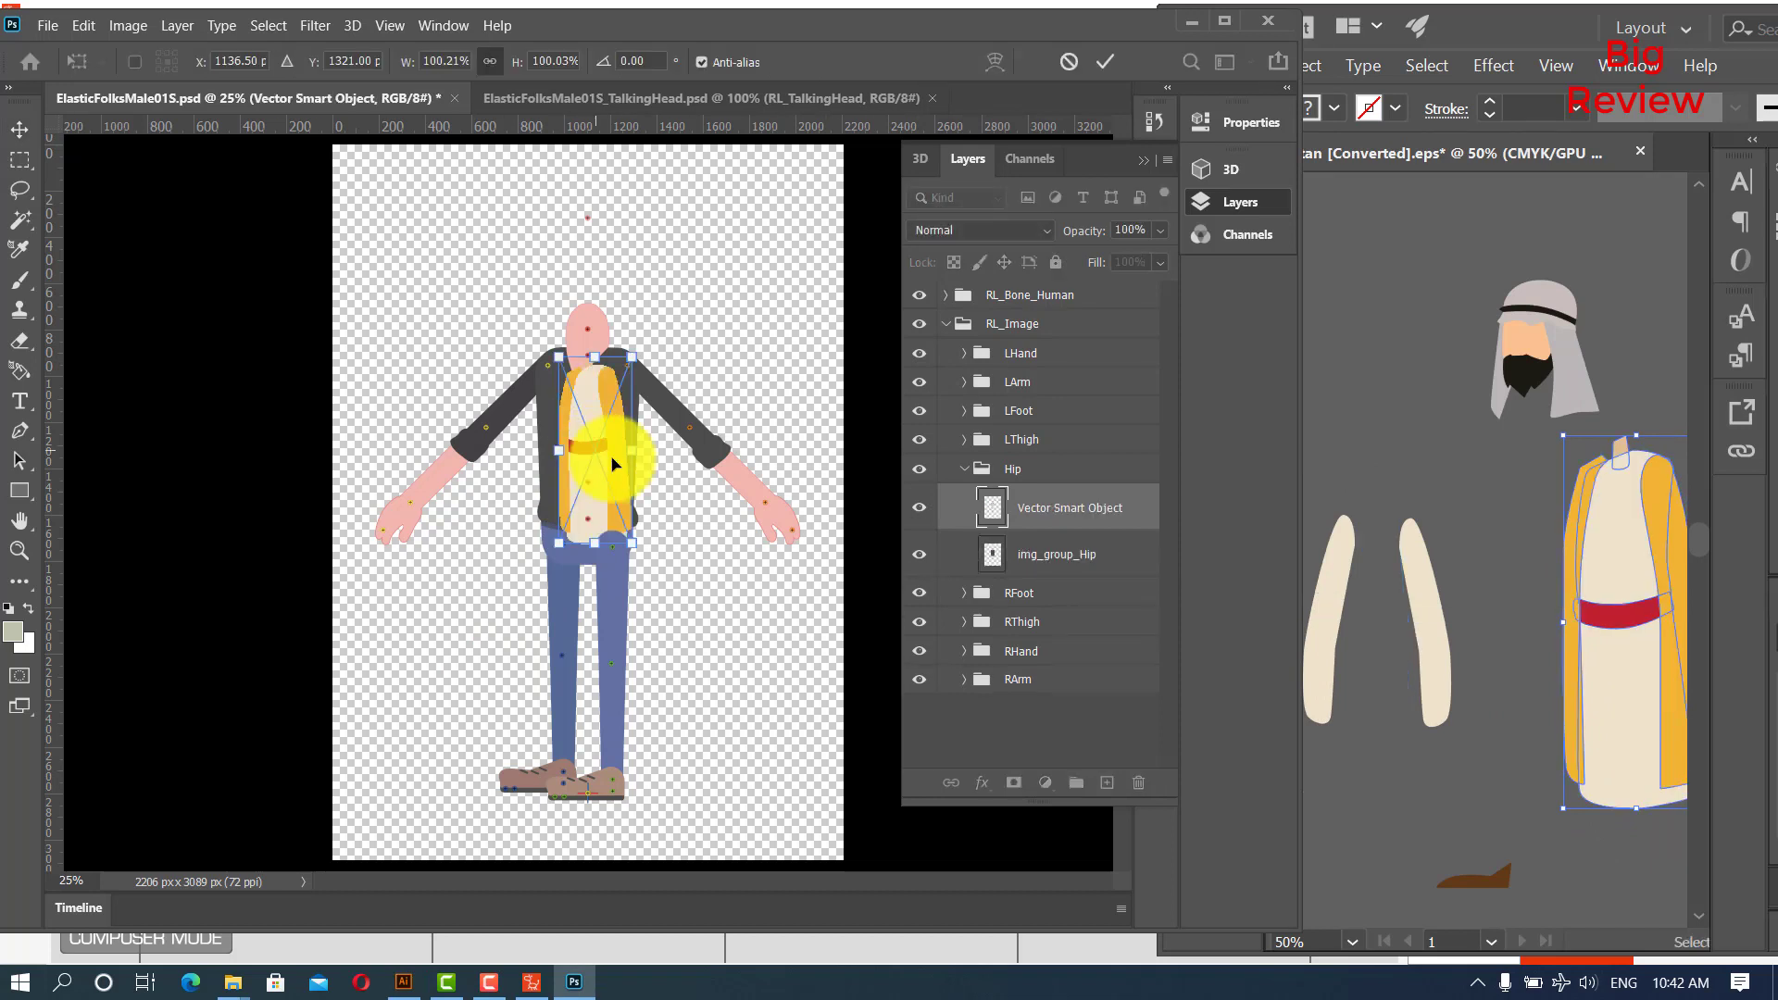
Scale the placed robe to about 249% so it covers the body down to the shoes, and hide img_group_Hip.
{"action": "left_click_drag", "start_coordinate": [632, 544], "coordinate": [719, 764]}
{"action": "left_click_drag", "start_coordinate": [682, 603], "coordinate": [635, 561]}
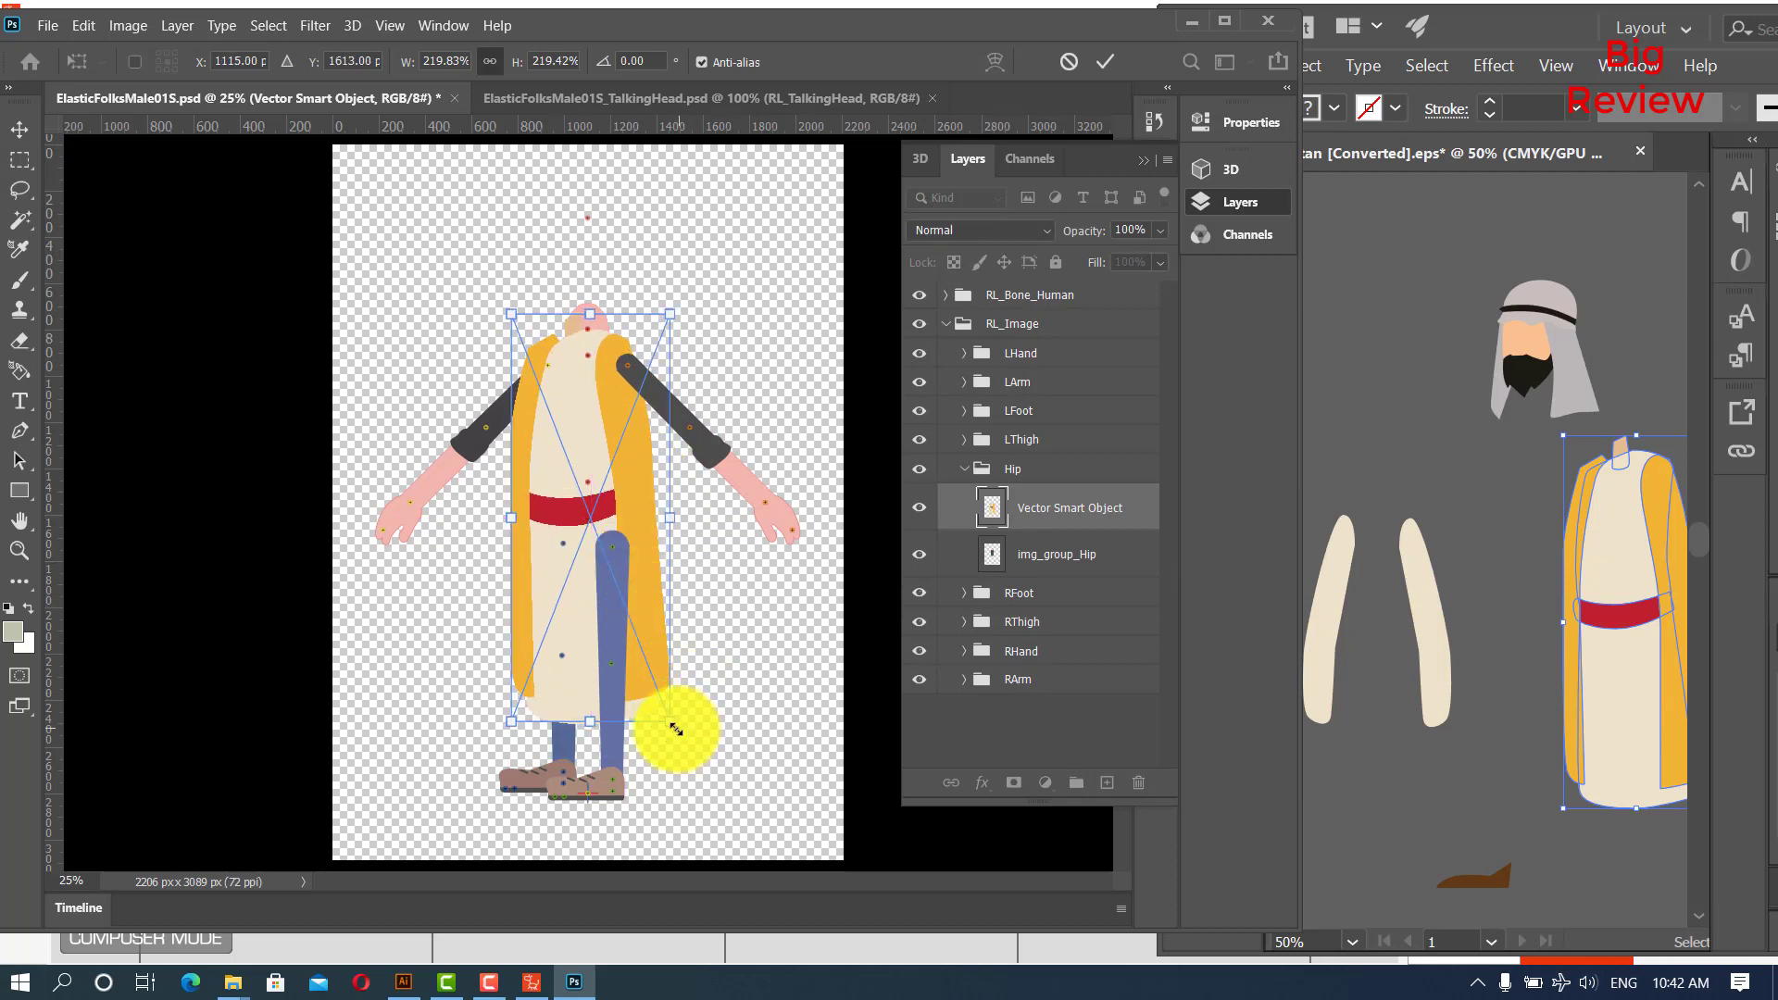
{"action": "left_click_drag", "start_coordinate": [672, 728], "coordinate": [690, 770]}
{"action": "left_click_drag", "start_coordinate": [625, 635], "coordinate": [622, 628]}
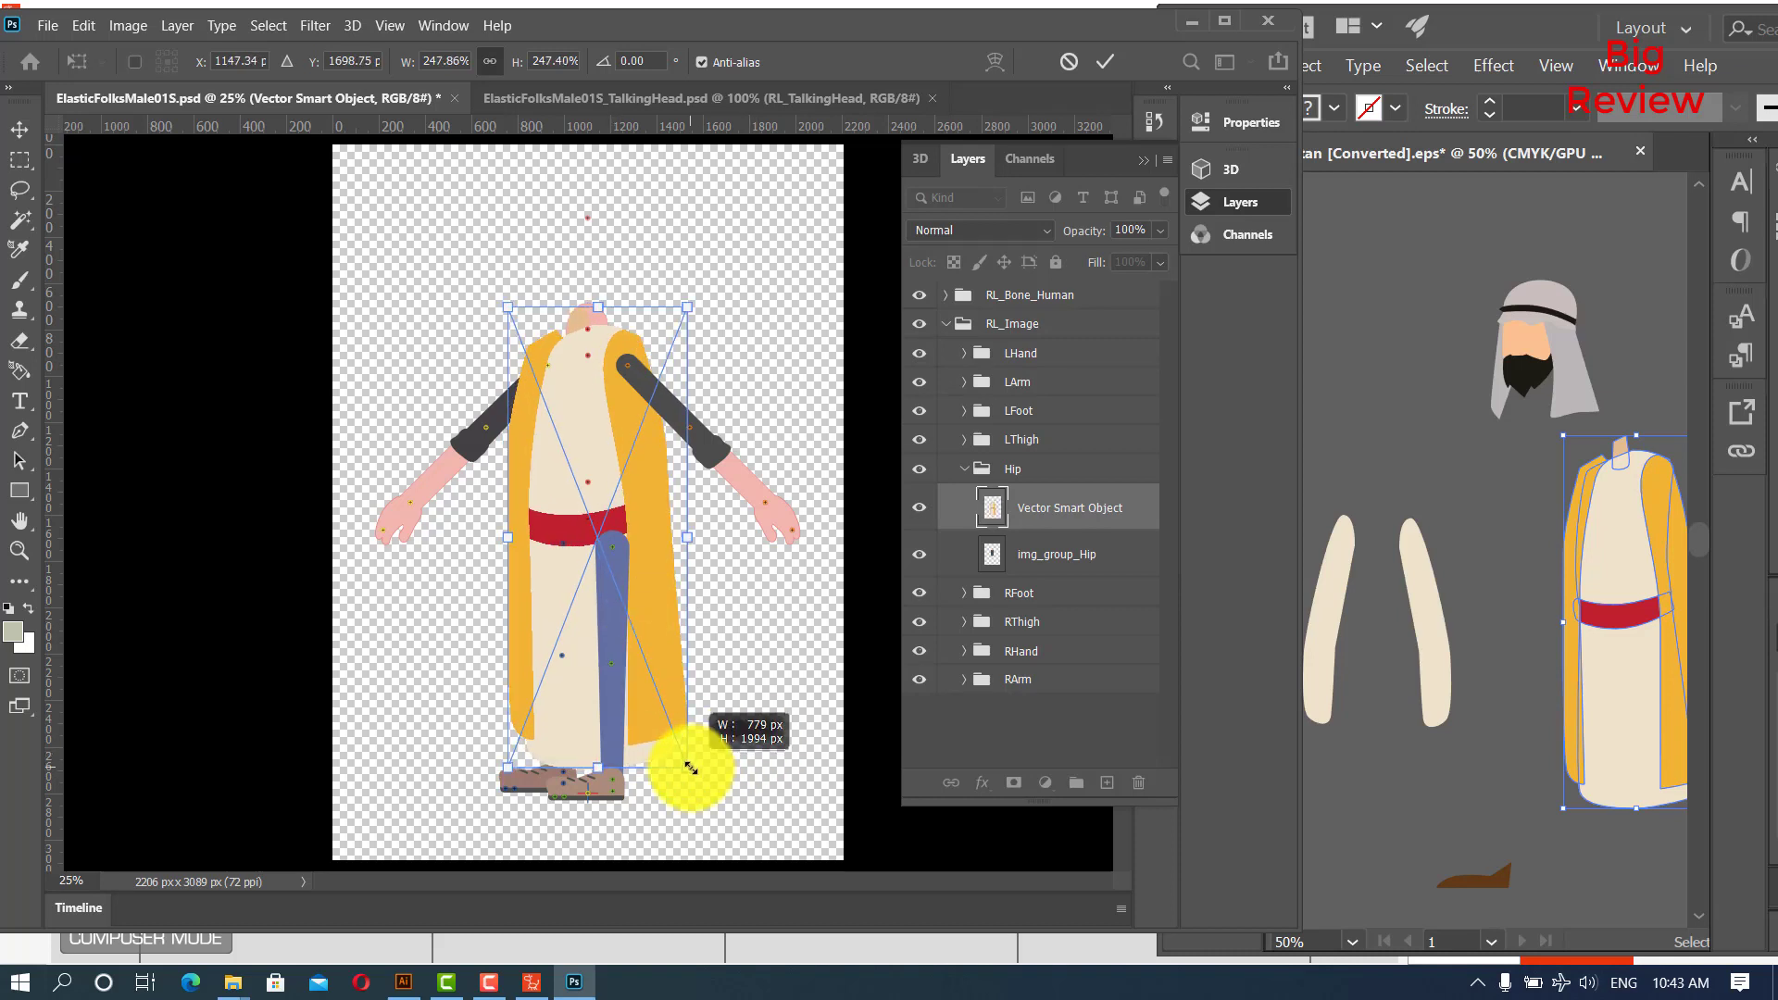
{"action": "left_click_drag", "start_coordinate": [691, 768], "coordinate": [695, 770]}
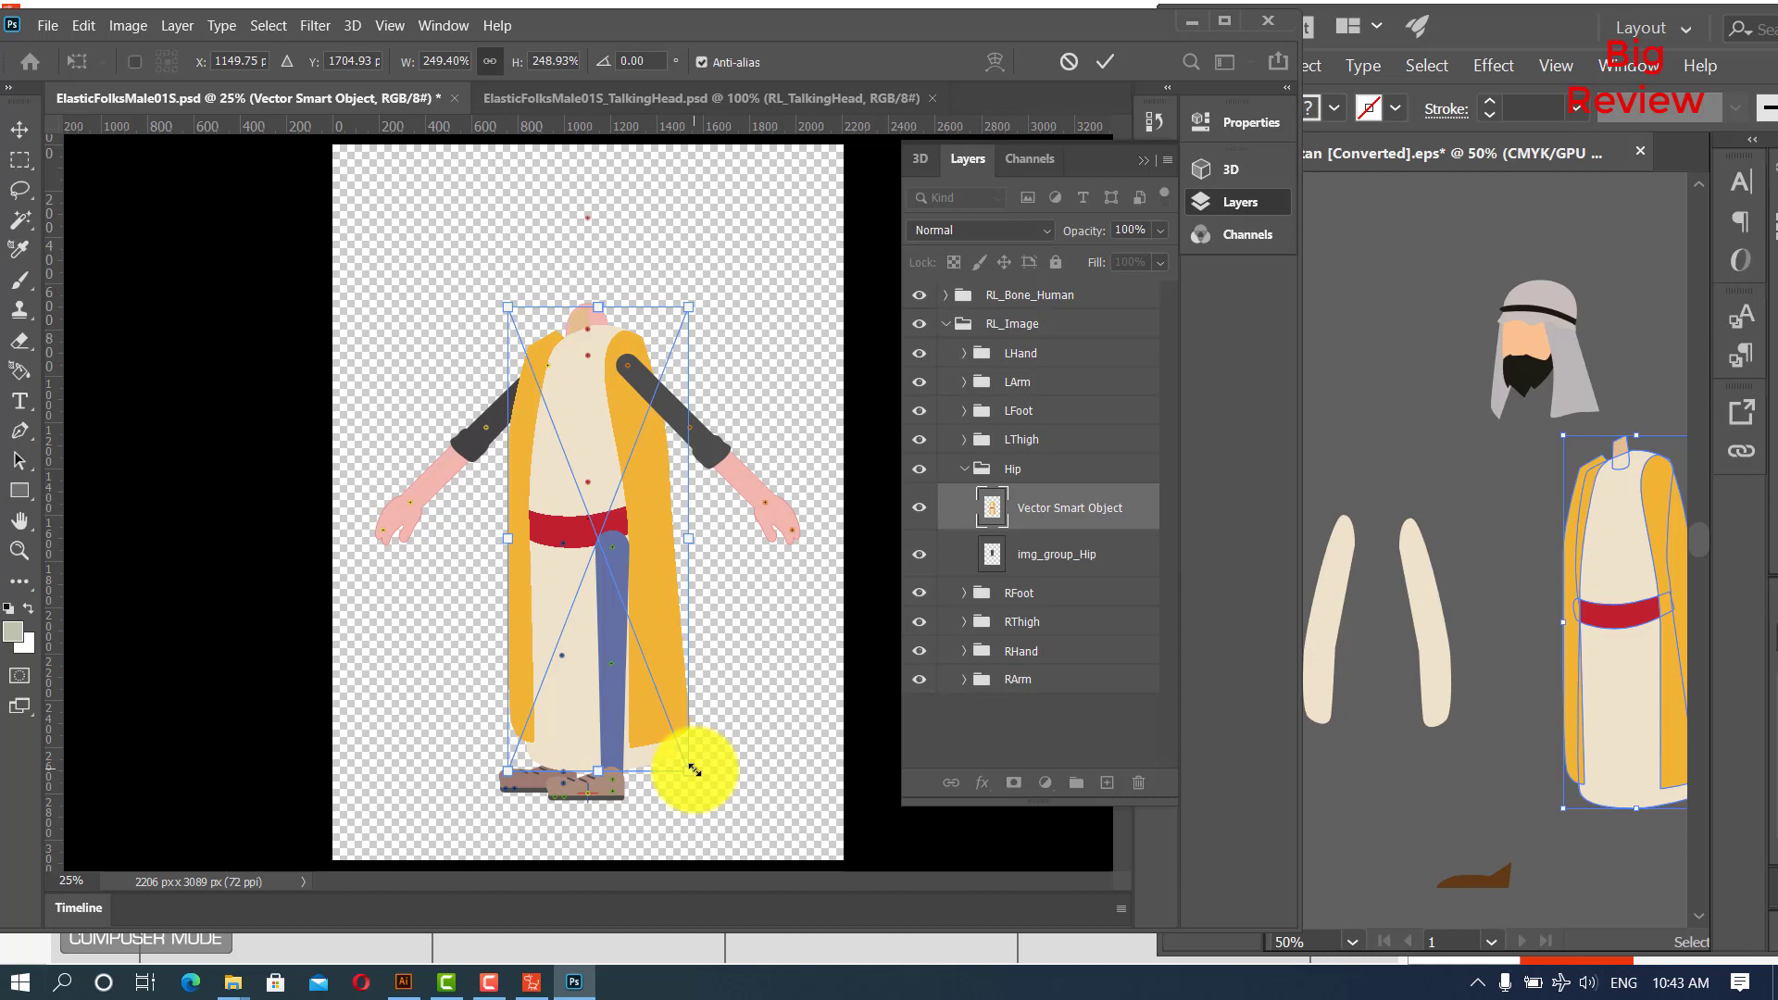
{"action": "key", "text": "Return"}
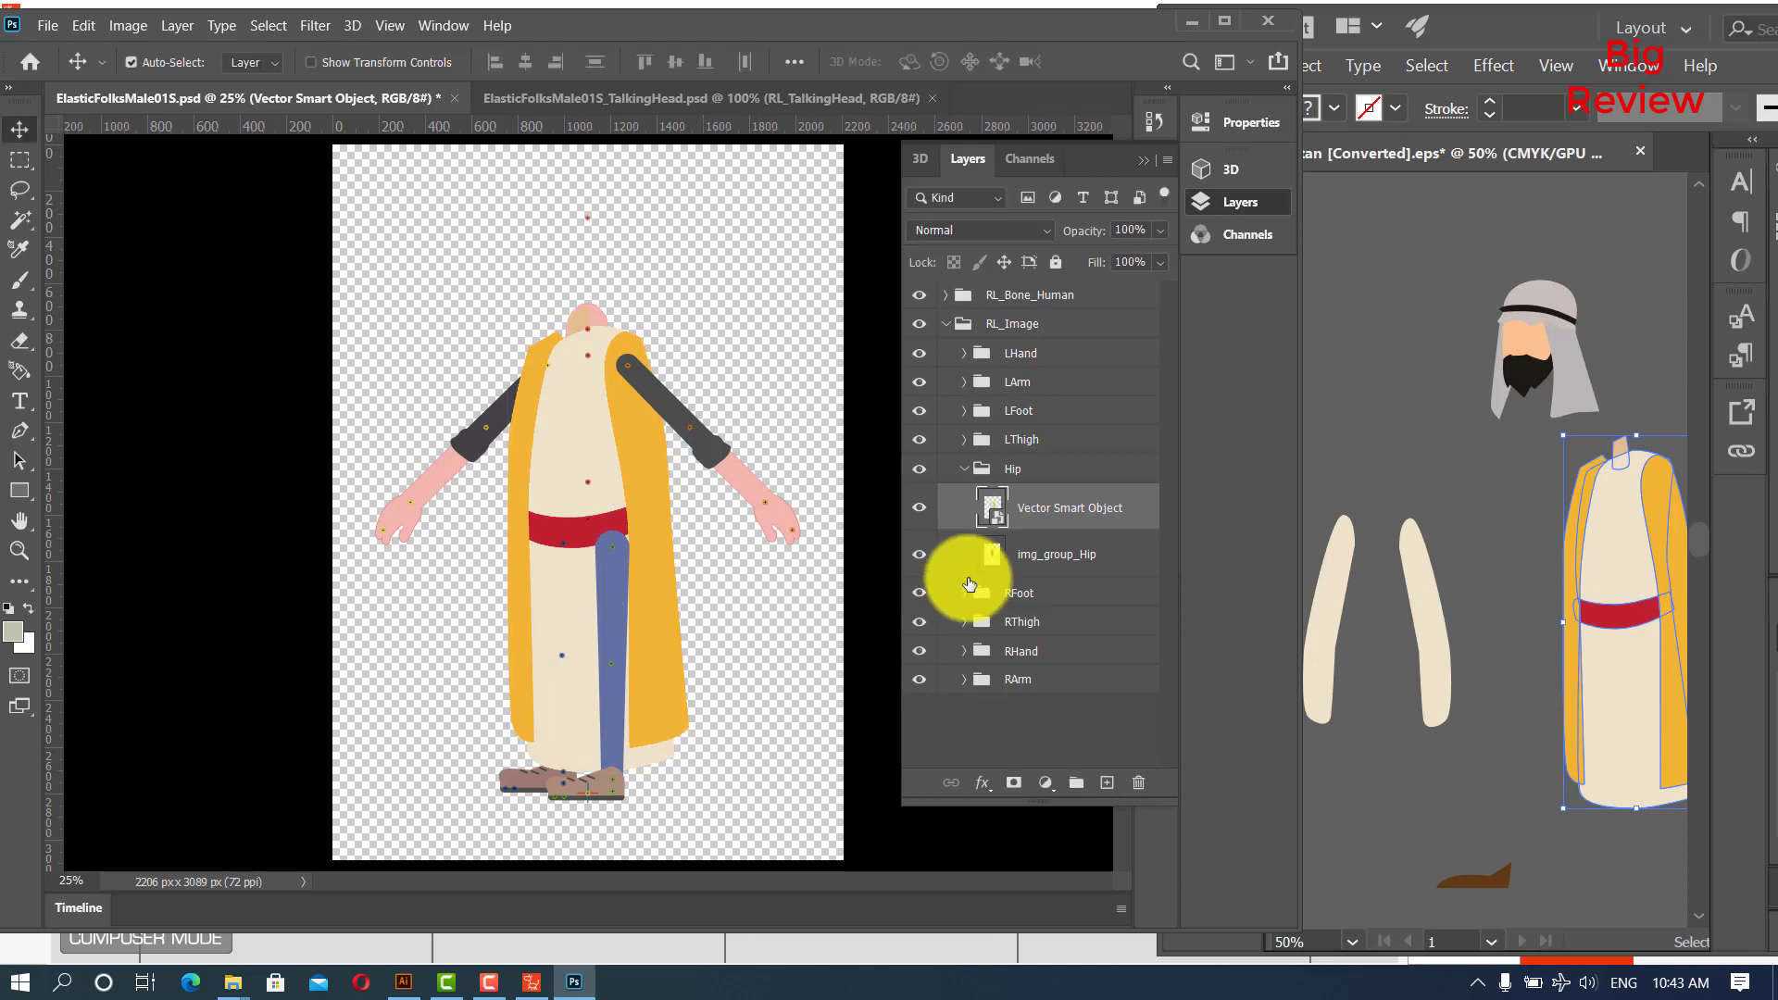
{"action": "left_click", "coordinate": [919, 559]}
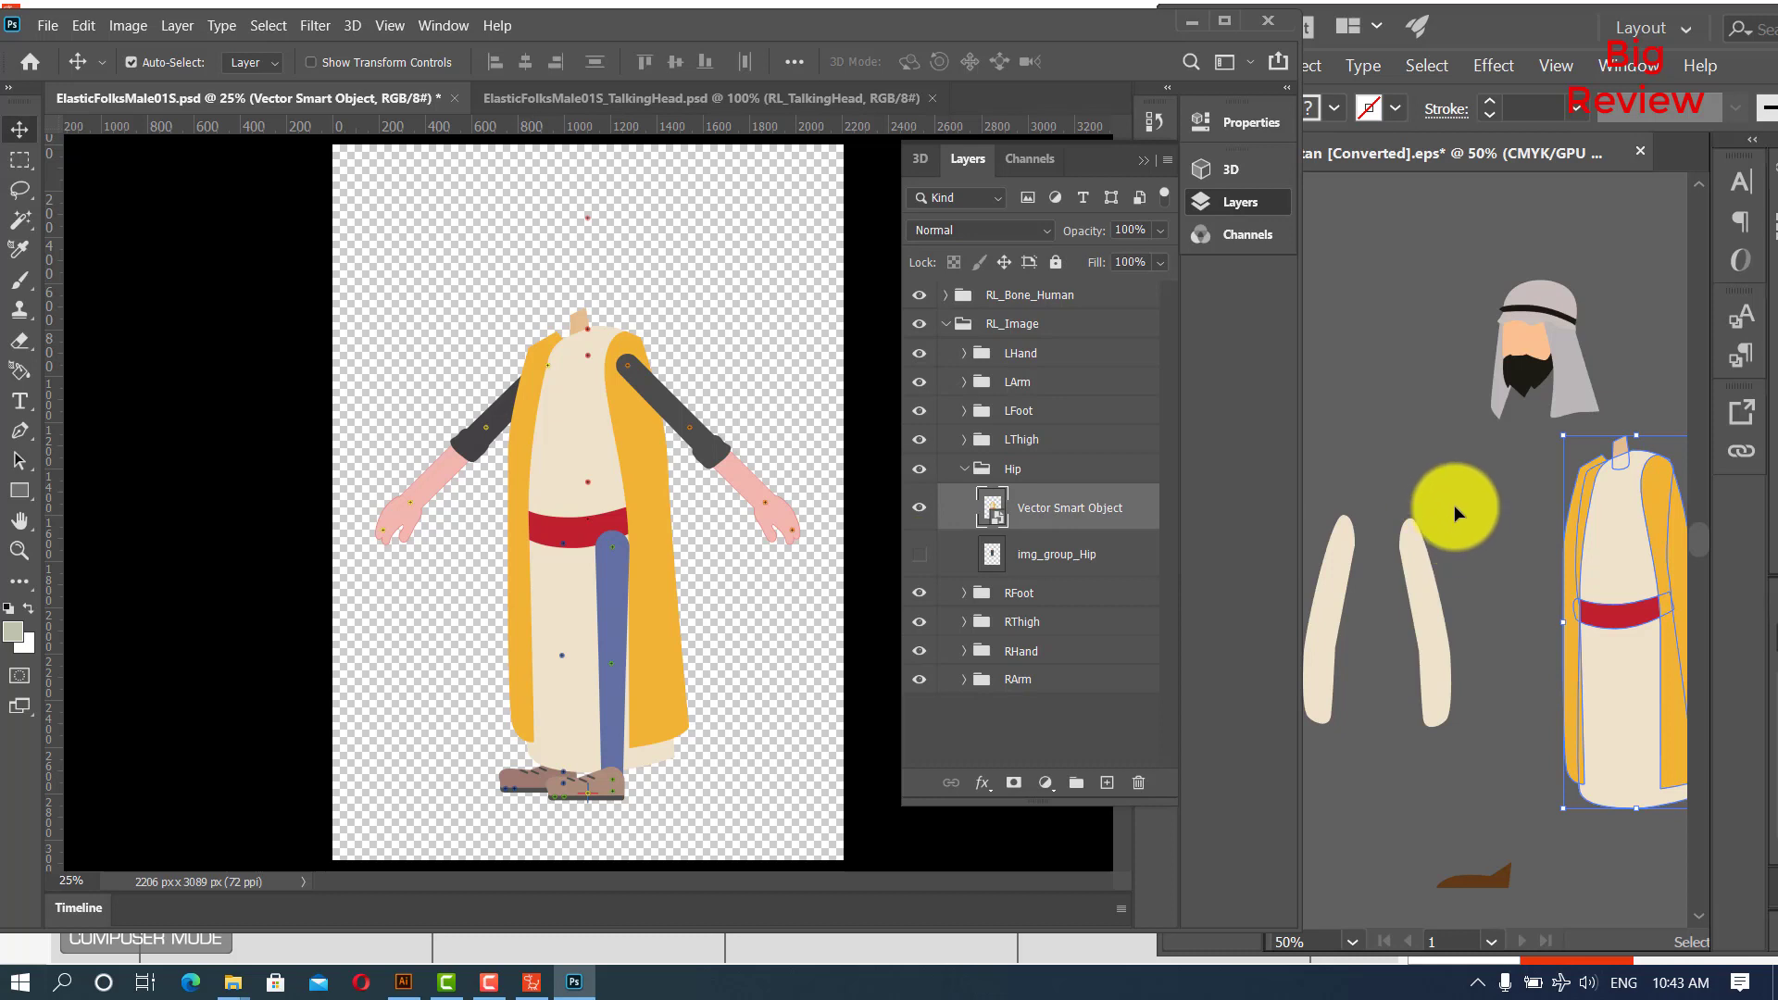
Copy the template's 00_Relaxed left hand into the Illustrator artwork, between the arm shapes and the head.
{"action": "left_click", "coordinate": [1454, 504]}
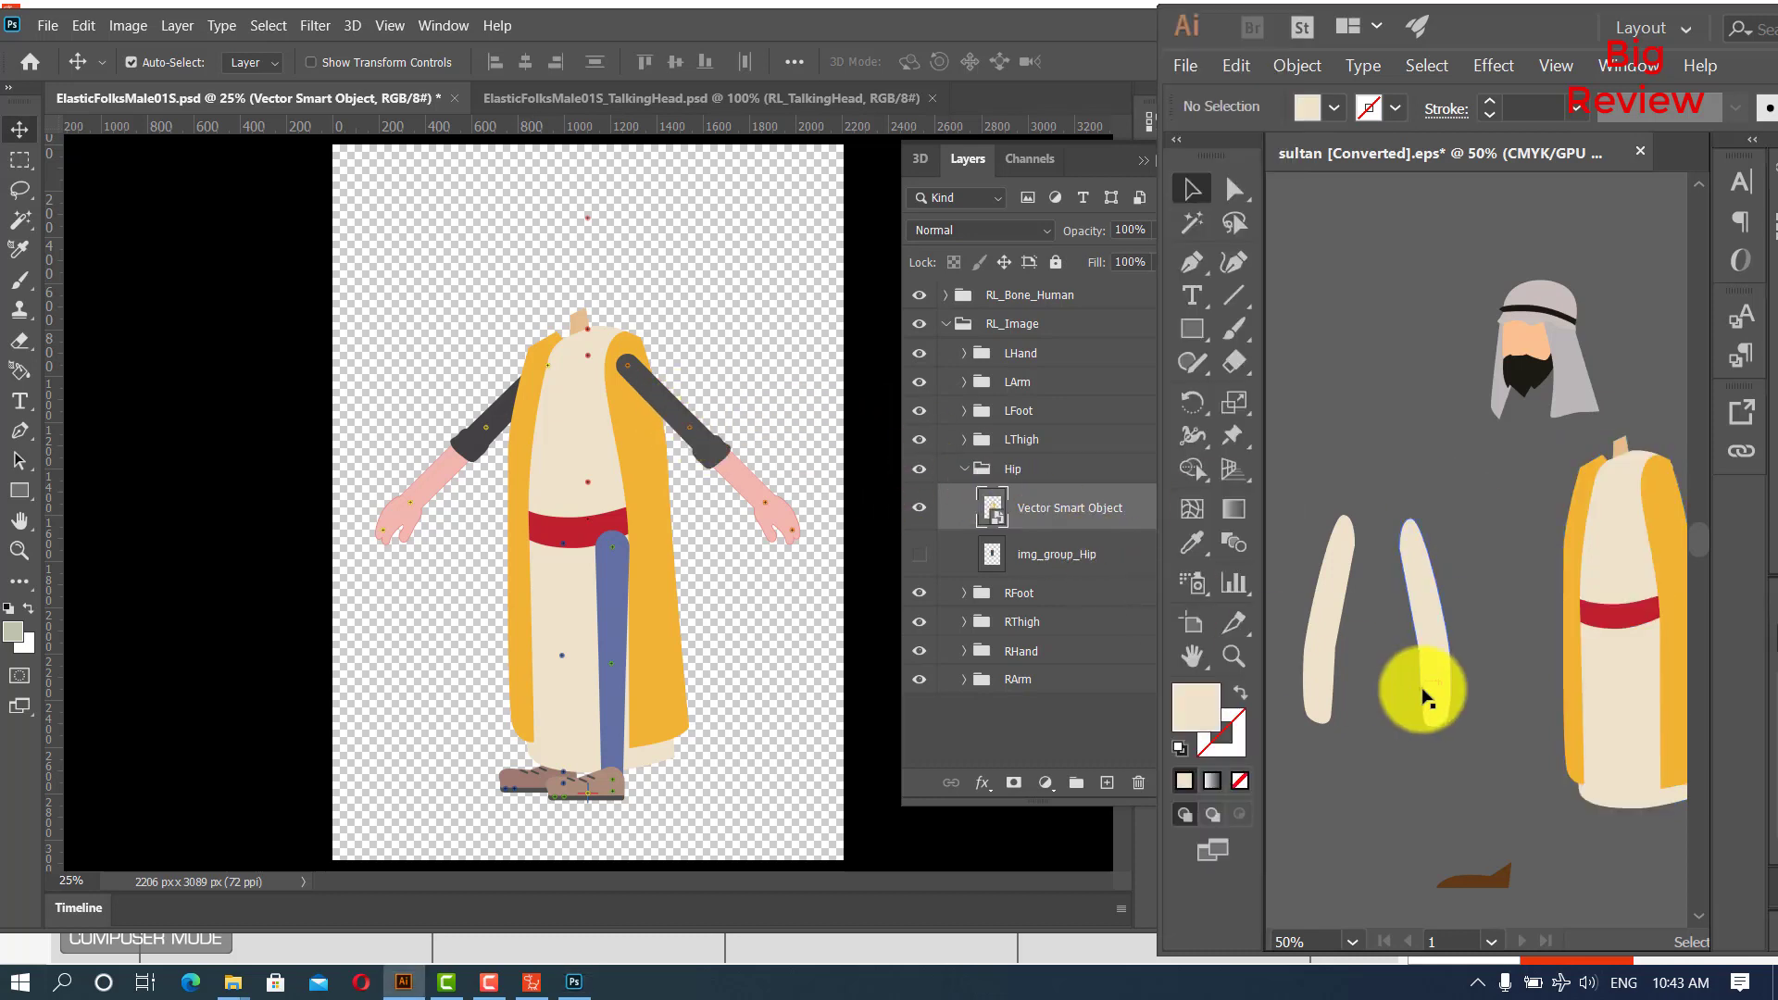
{"action": "left_click", "coordinate": [782, 524]}
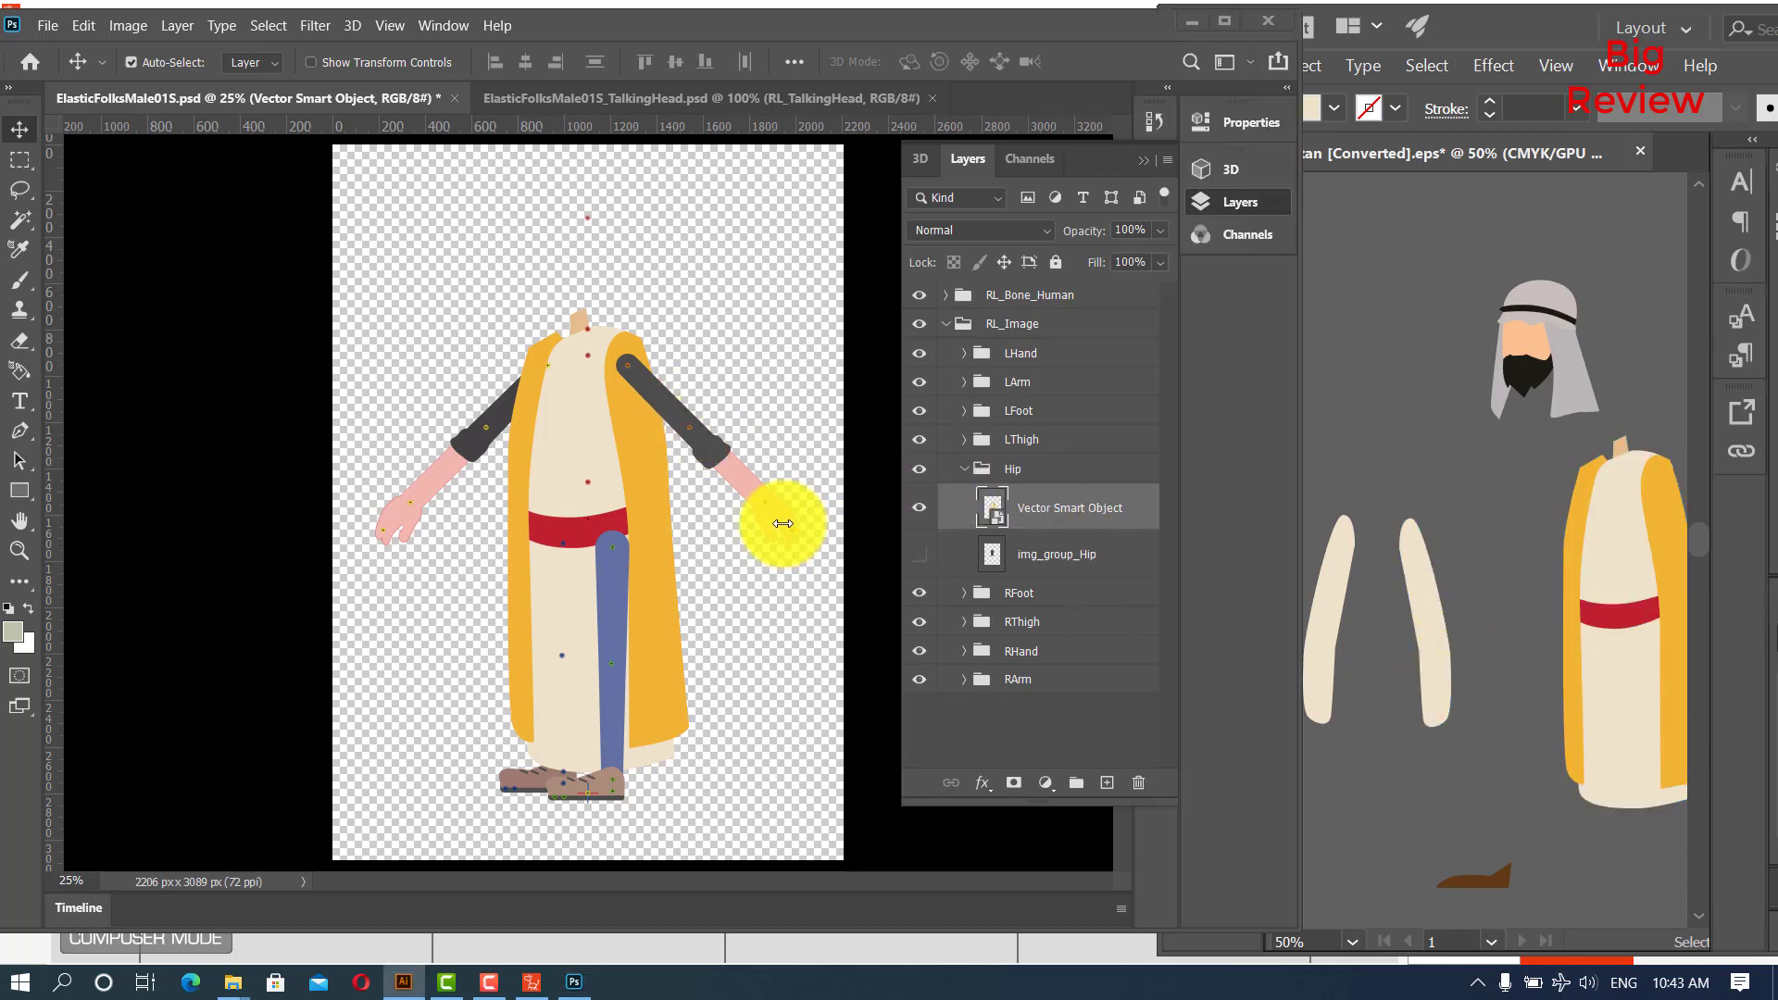
{"action": "left_click", "coordinate": [777, 523]}
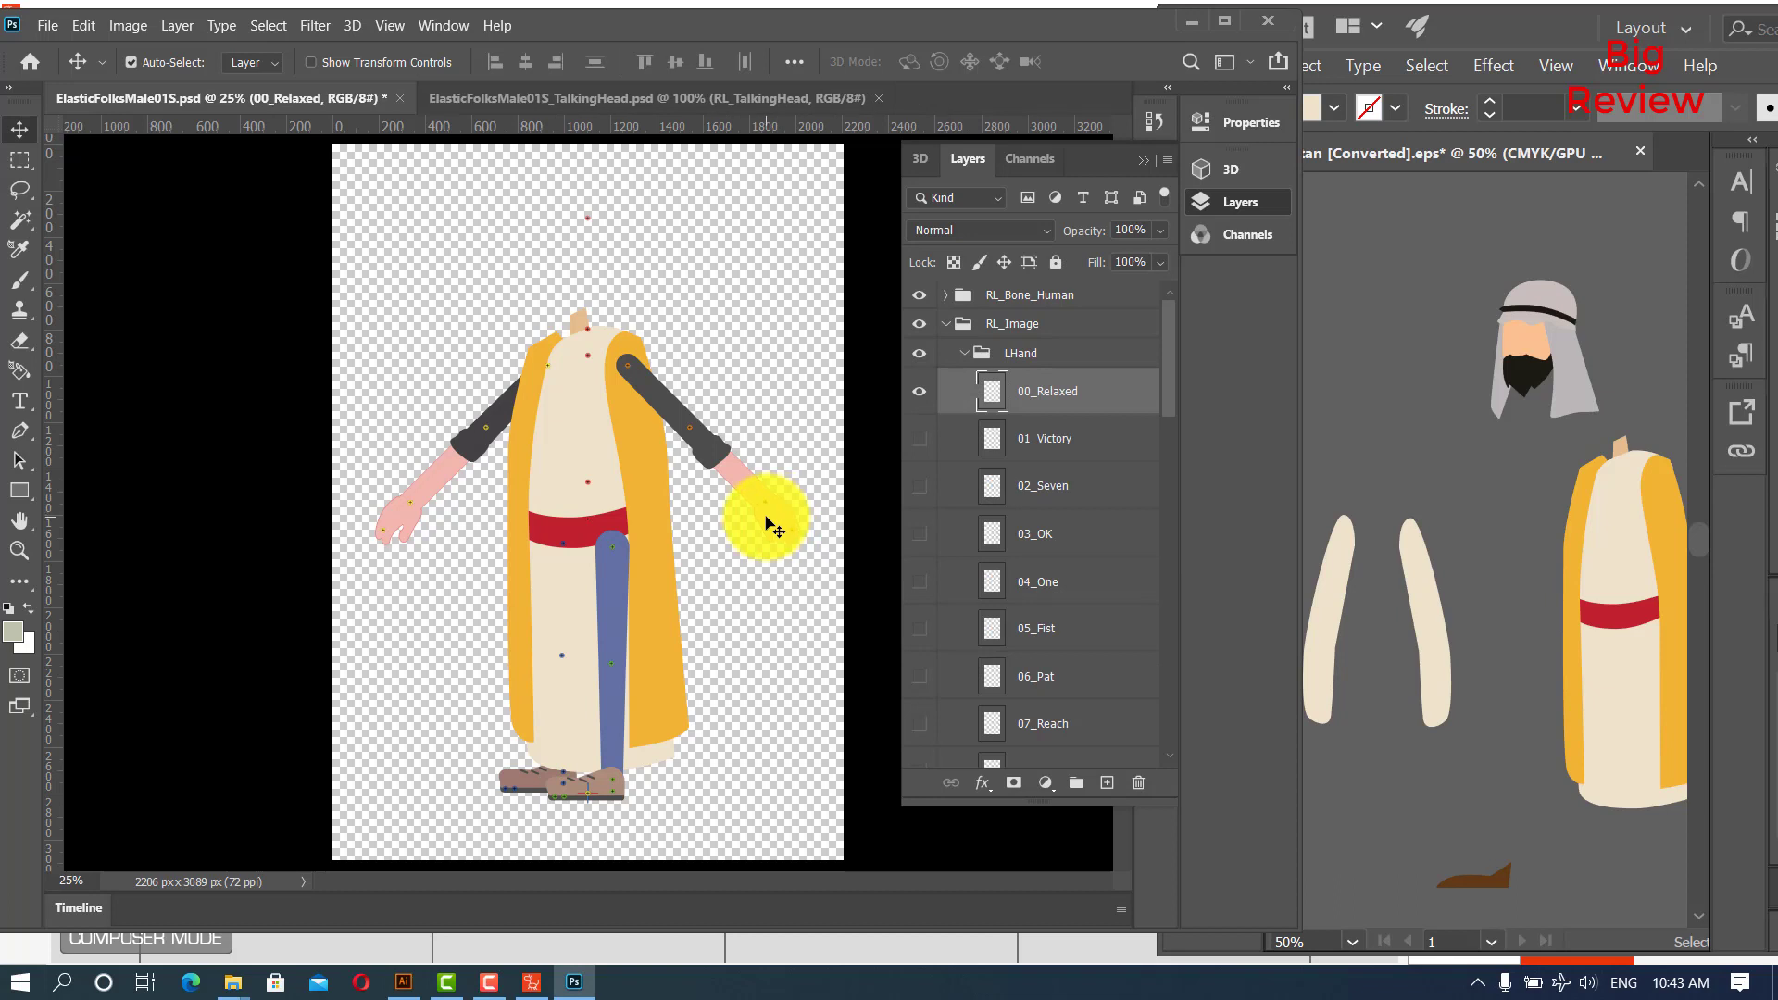
{"action": "left_click_drag", "start_coordinate": [786, 518], "coordinate": [1400, 433]}
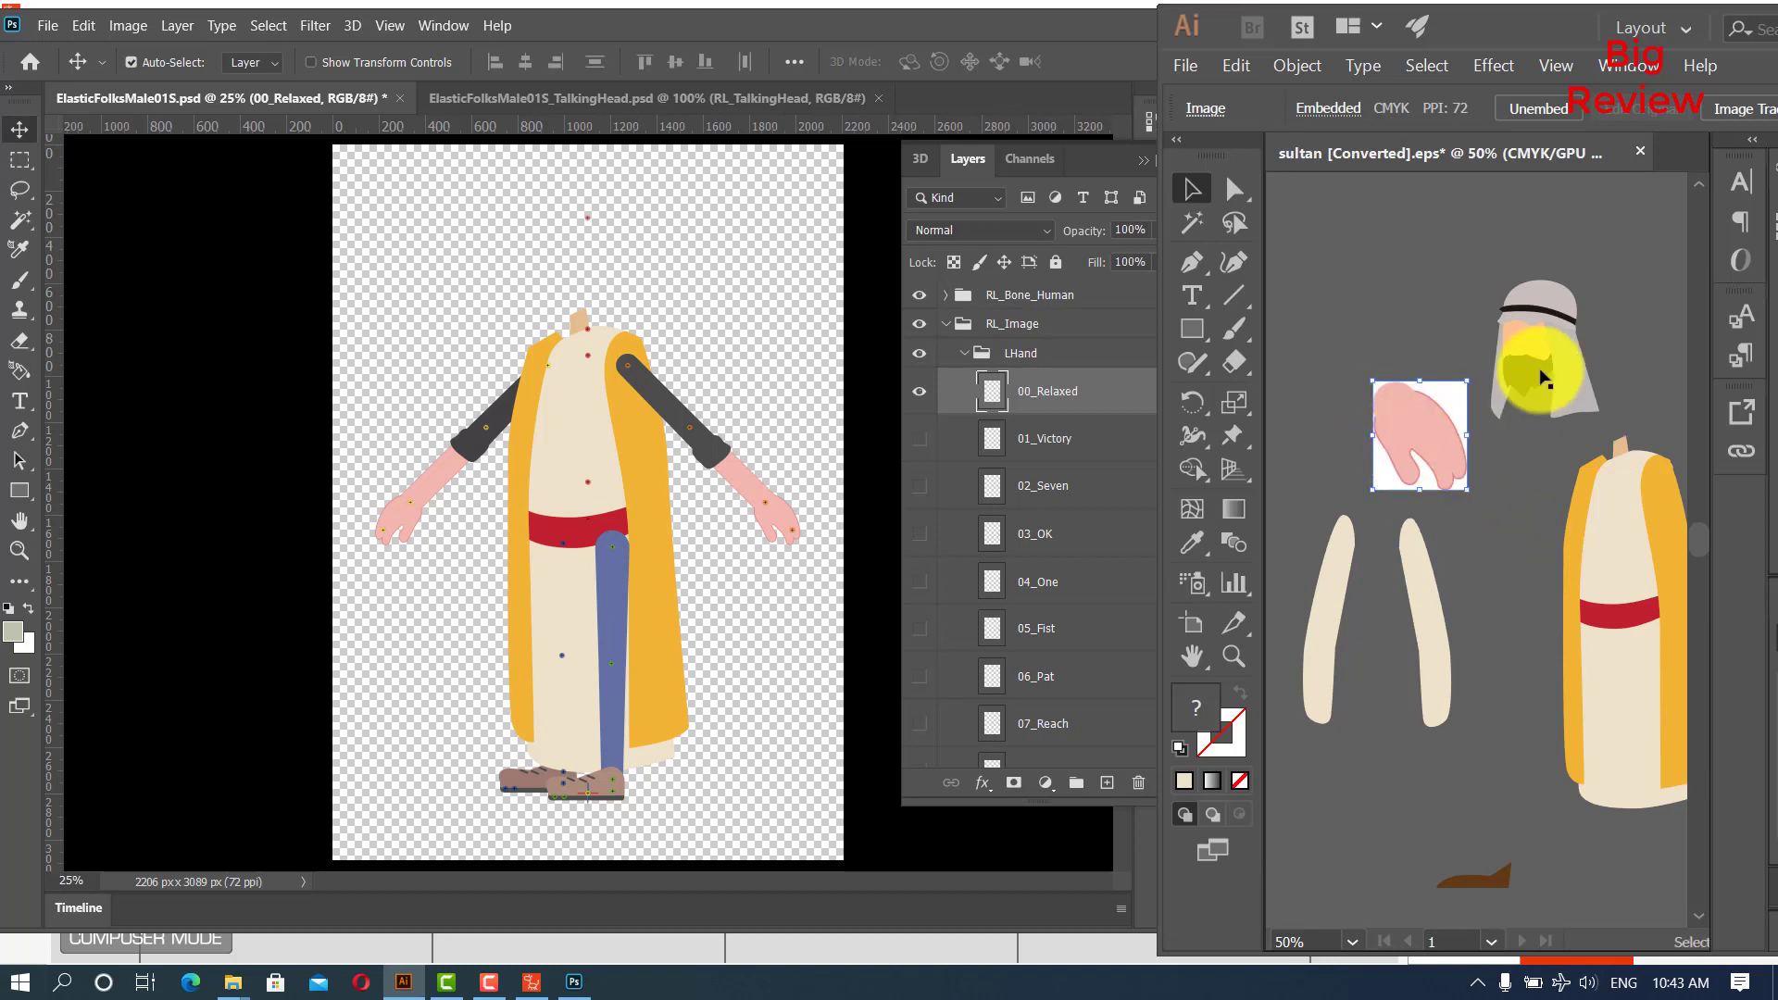
Ungroup the sultan's head in the Illustrator artwork.
{"action": "left_click", "coordinate": [1534, 349]}
{"action": "right_click", "coordinate": [1534, 349]}
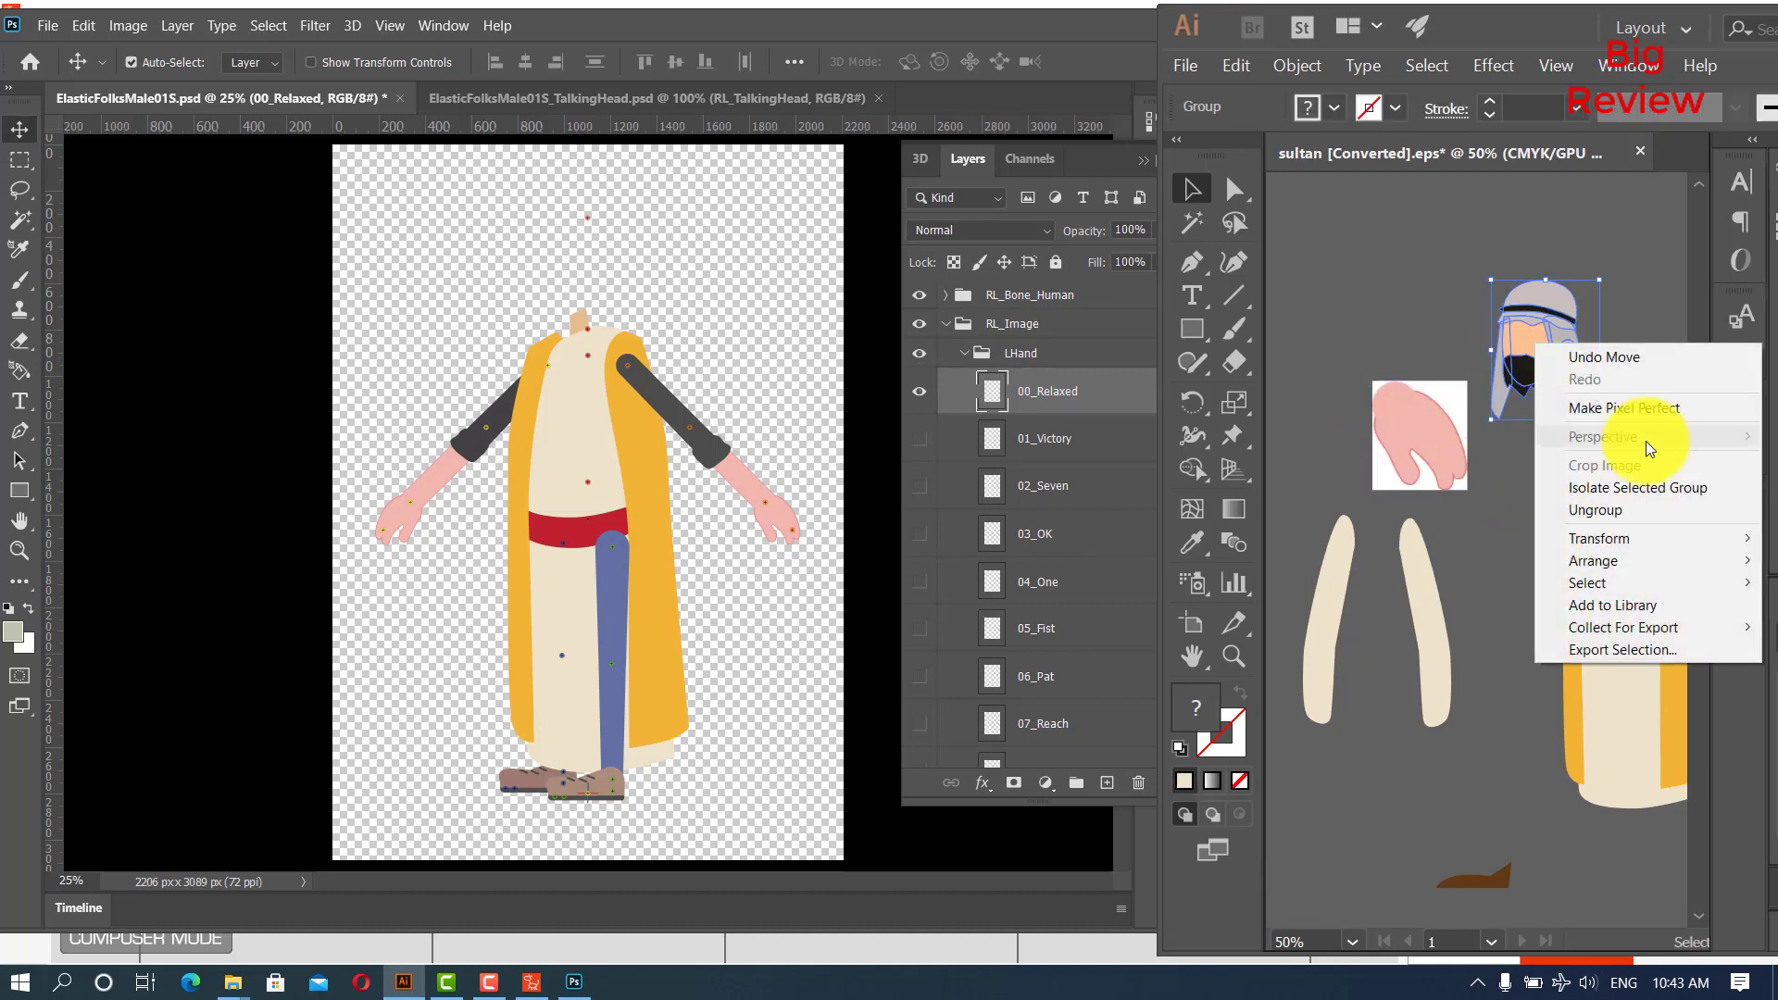
{"action": "left_click", "coordinate": [1580, 509]}
{"action": "left_click", "coordinate": [1627, 345]}
Try recolouring the sultan's face with the hand's pink skin tone using the Eyedropper, and undo the recolouring.
{"action": "left_click", "coordinate": [1526, 354]}
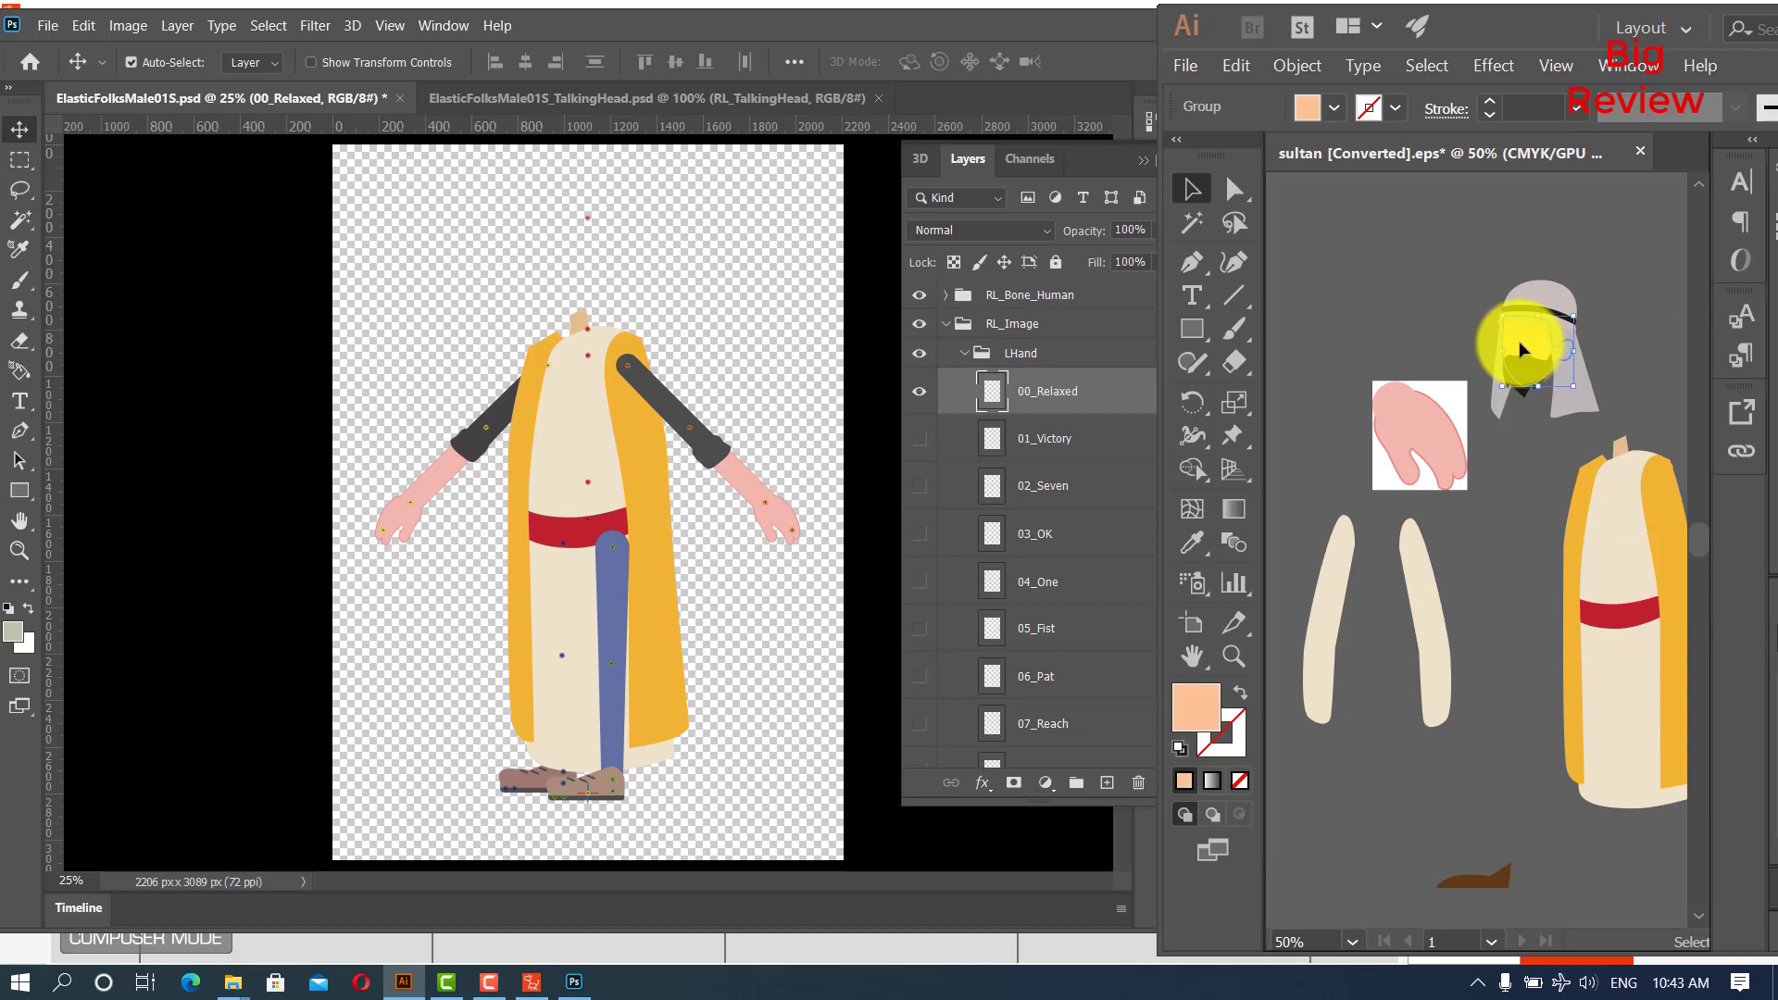
{"action": "left_click", "coordinate": [1207, 543]}
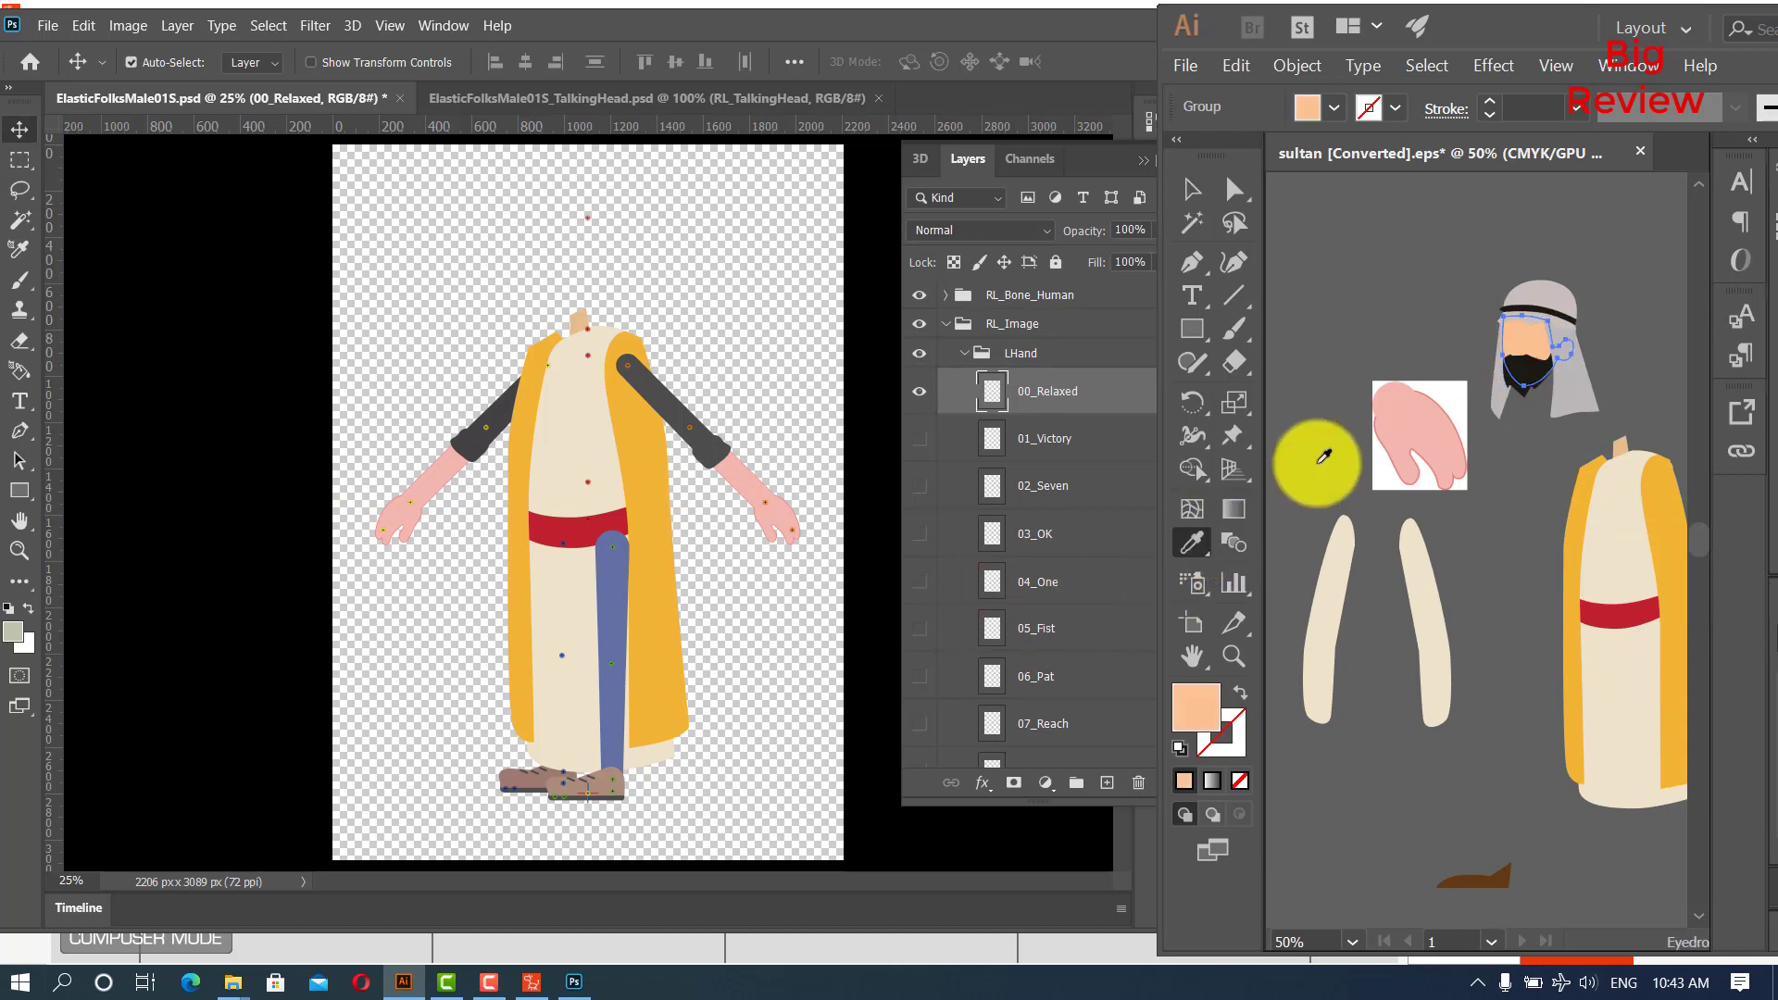
{"action": "left_click", "coordinate": [1421, 408]}
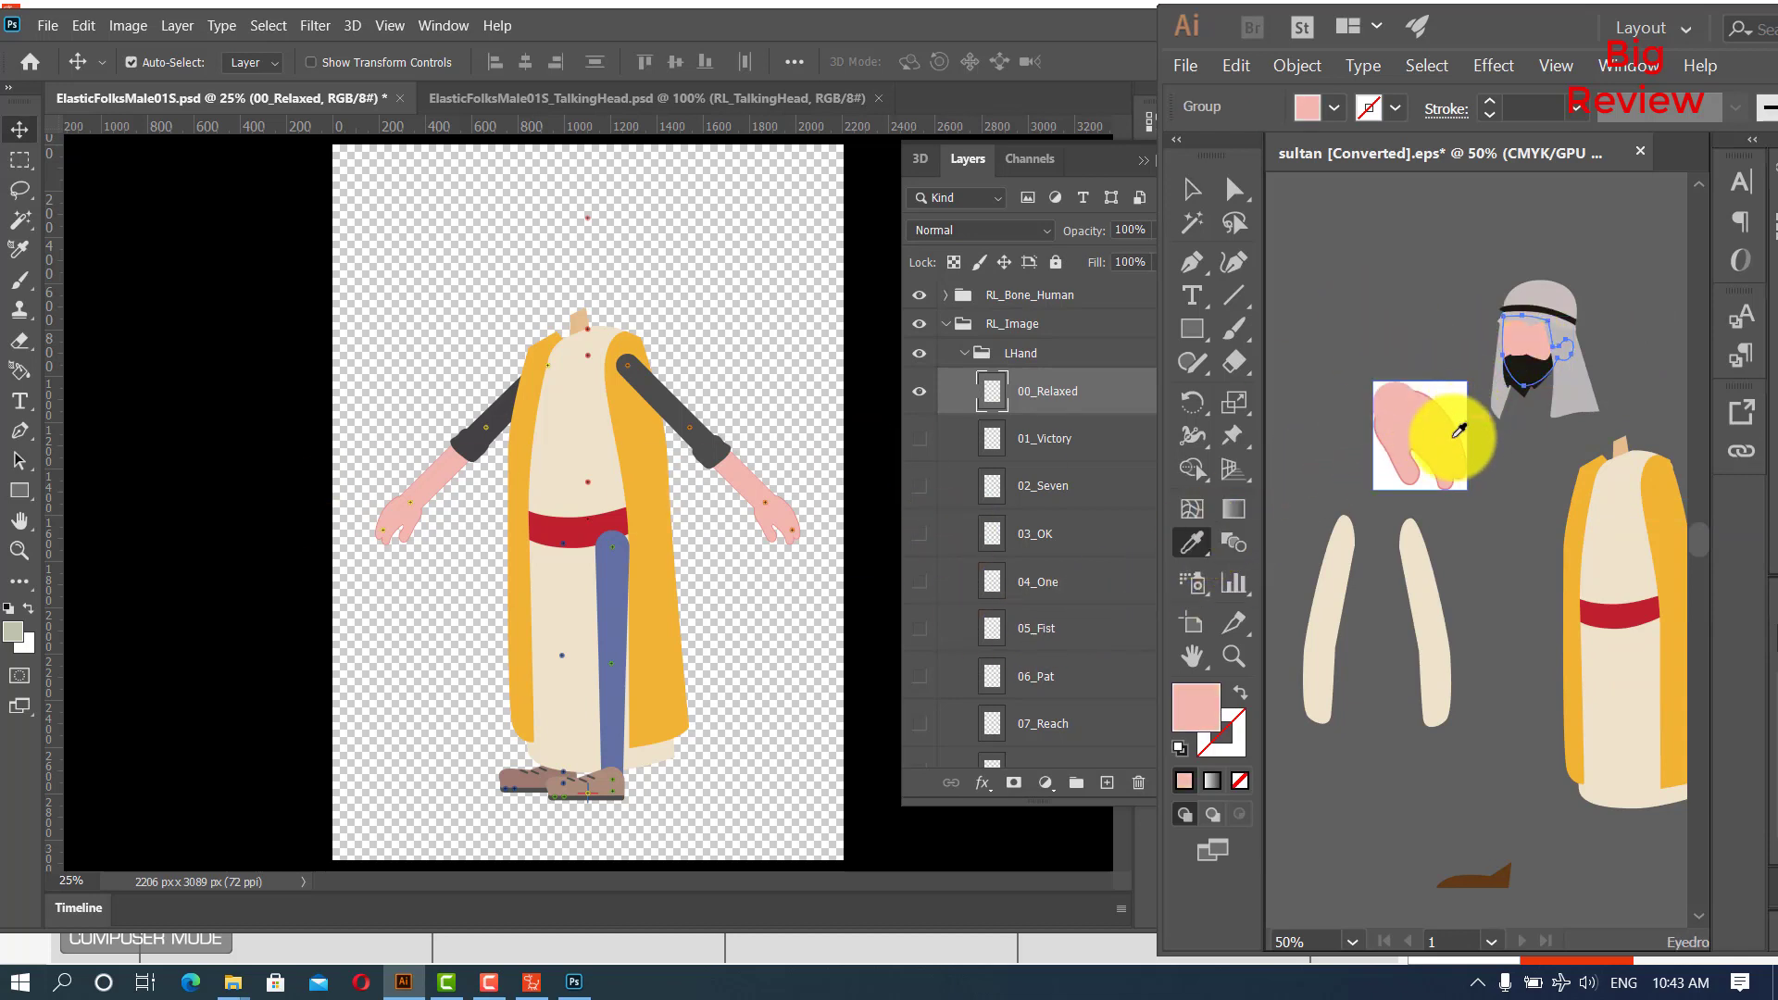
{"action": "left_click", "coordinate": [1192, 188]}
{"action": "left_click", "coordinate": [1389, 306]}
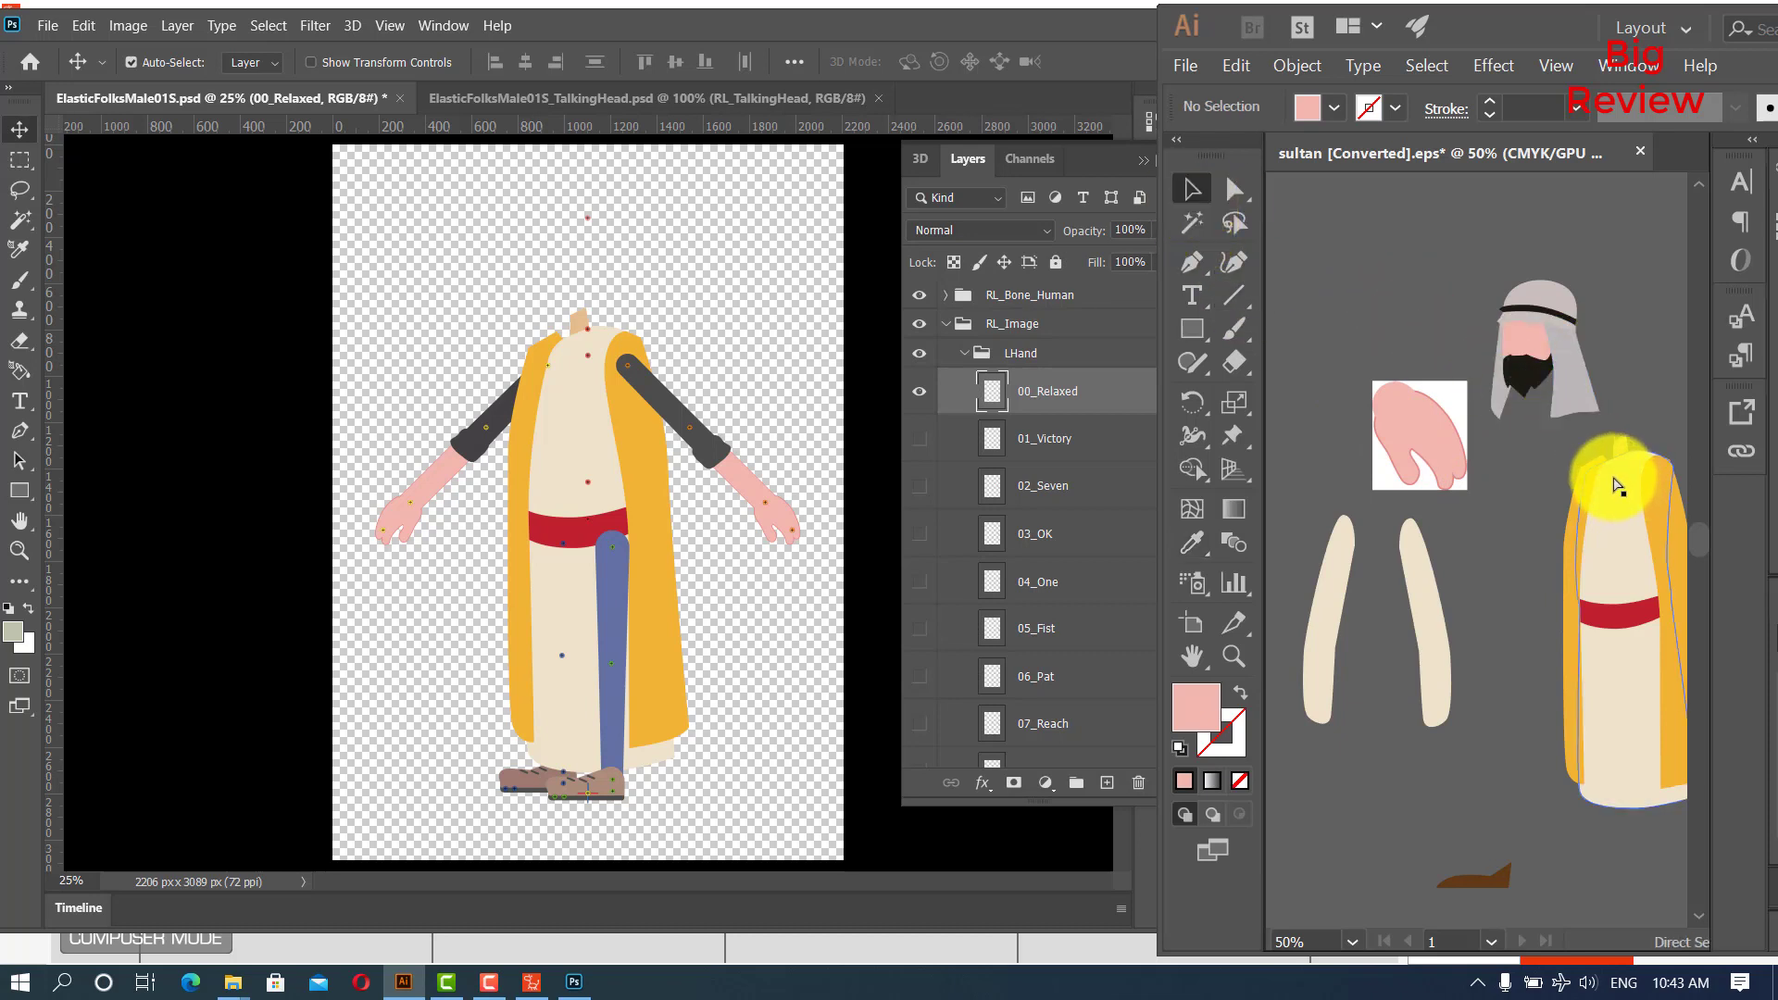
{"action": "key", "text": "ctrl+z"}
{"action": "left_click", "coordinate": [1524, 474]}
Recolour the arm shape nearest the robe with the hand's pink skin tone using the Eyedropper.
{"action": "left_click", "coordinate": [1430, 580]}
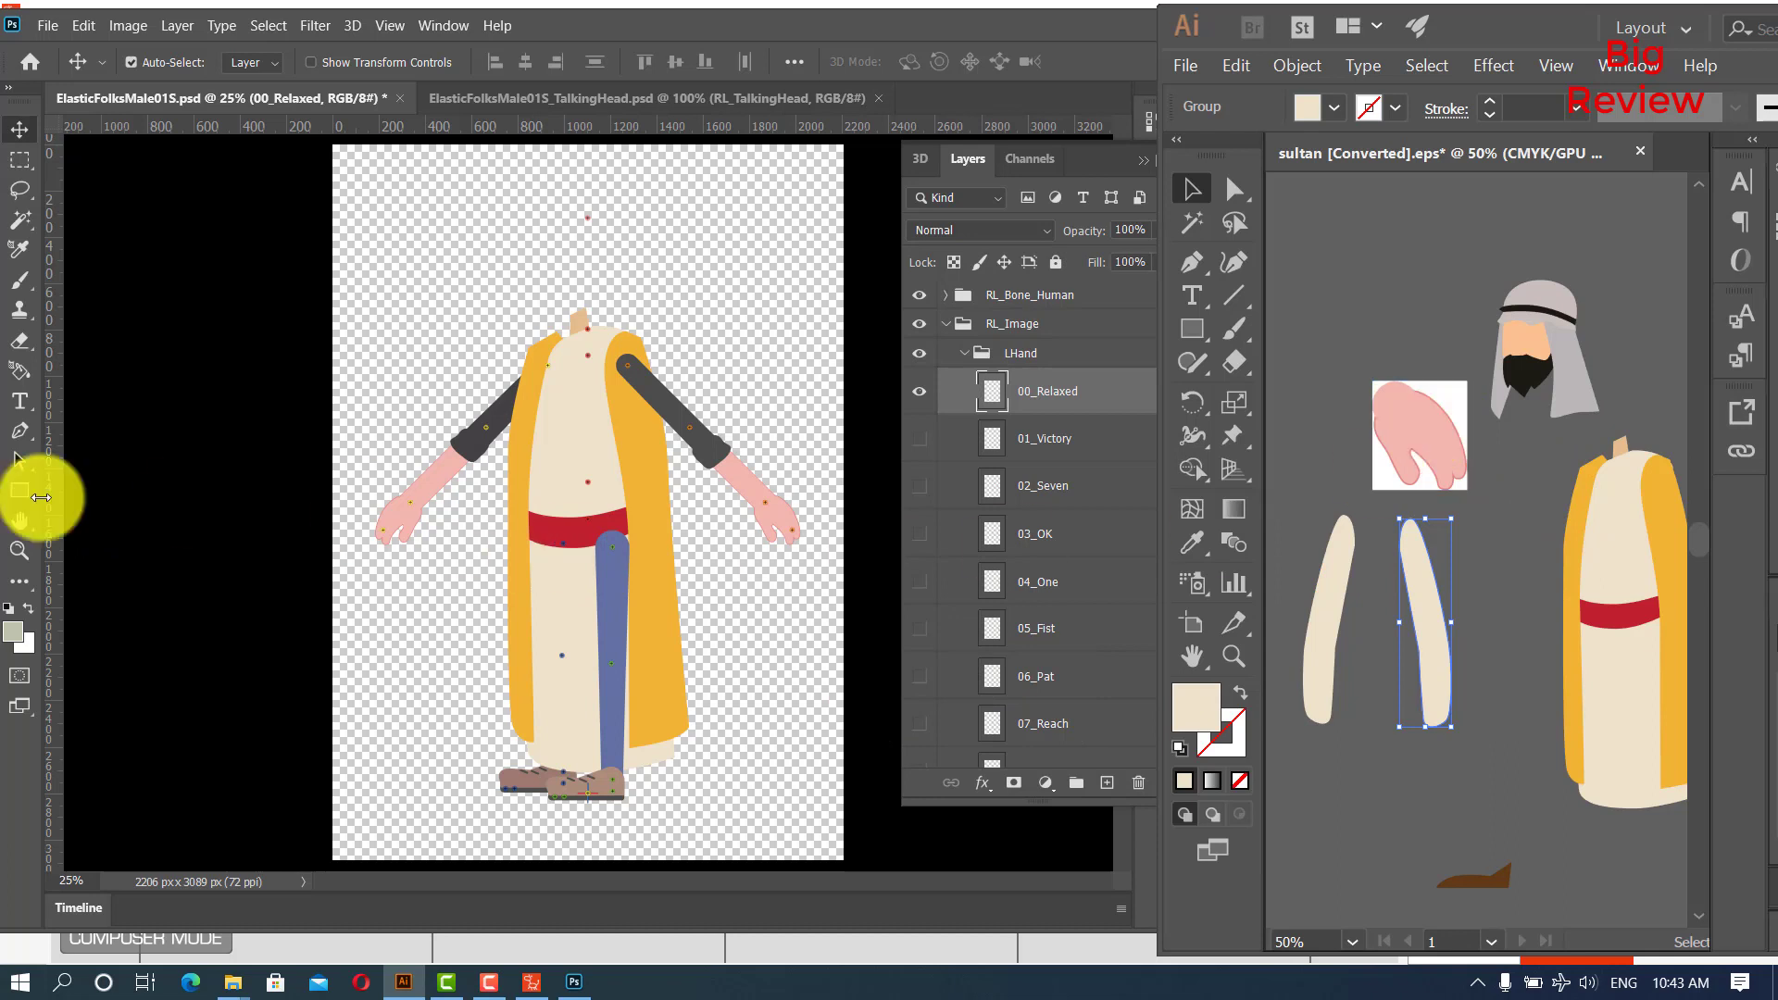
{"action": "left_click", "coordinate": [1192, 542]}
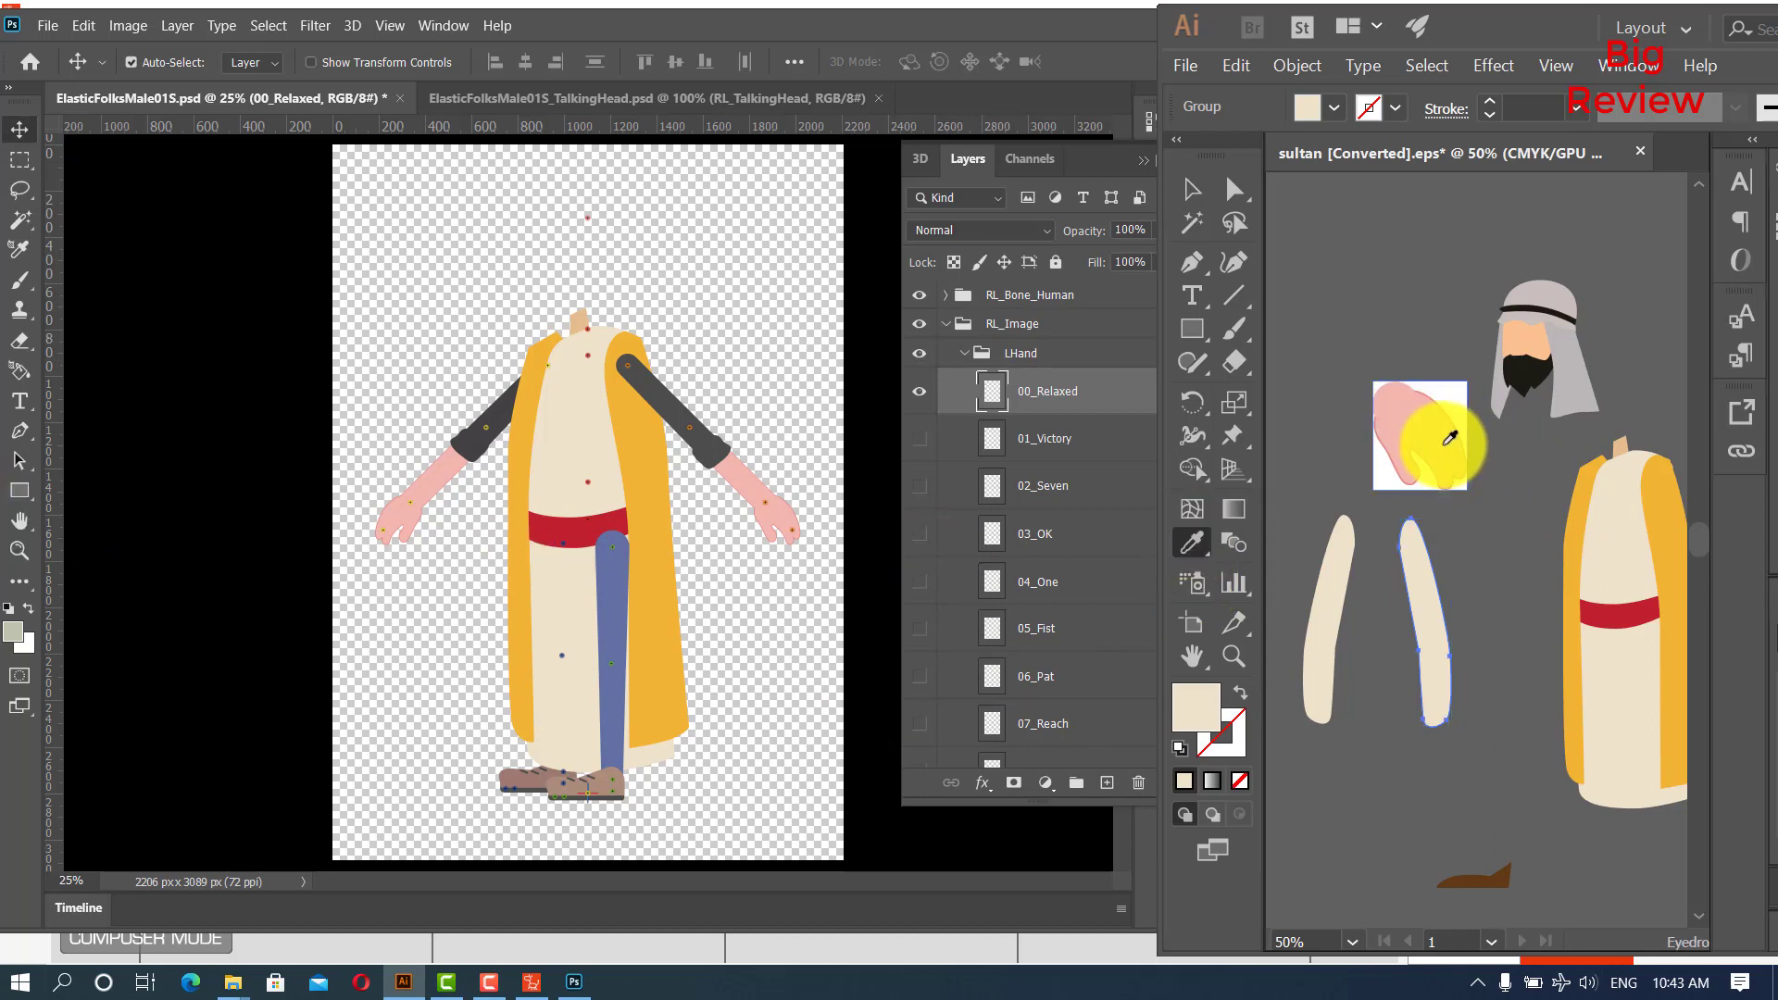
{"action": "left_click", "coordinate": [1425, 421]}
{"action": "left_click", "coordinate": [19, 131]}
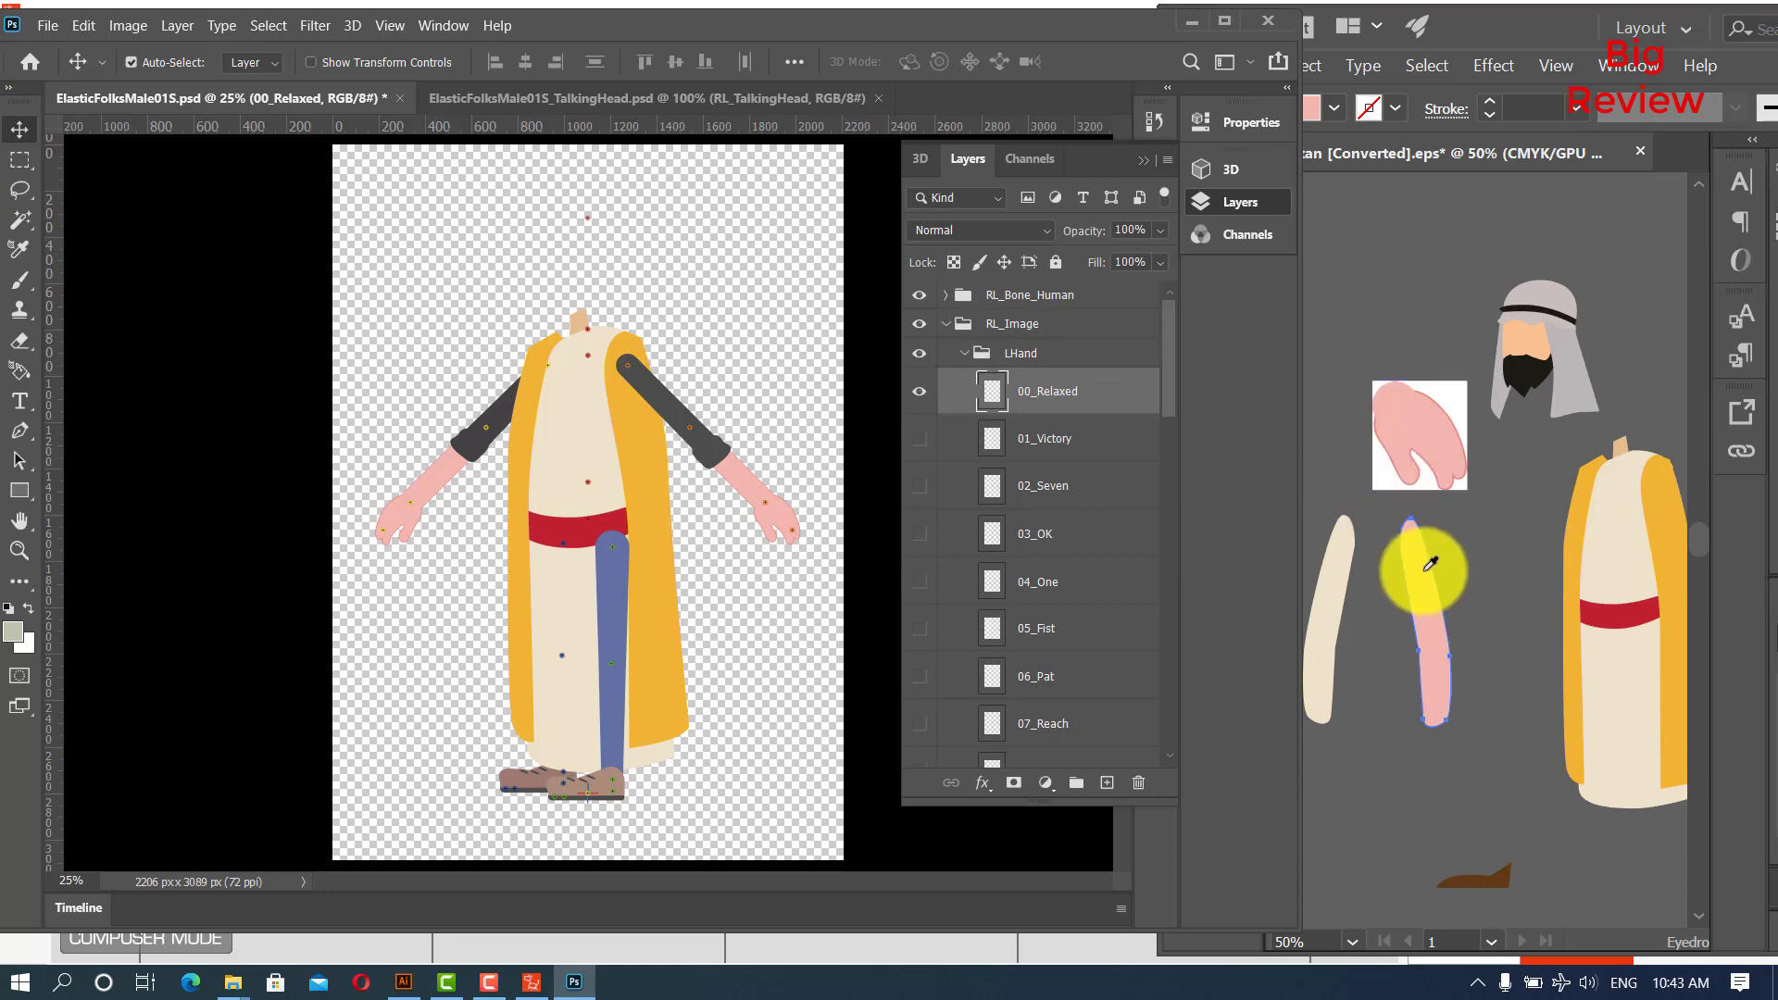
{"action": "left_click", "coordinate": [1447, 33]}
{"action": "left_click", "coordinate": [1191, 185]}
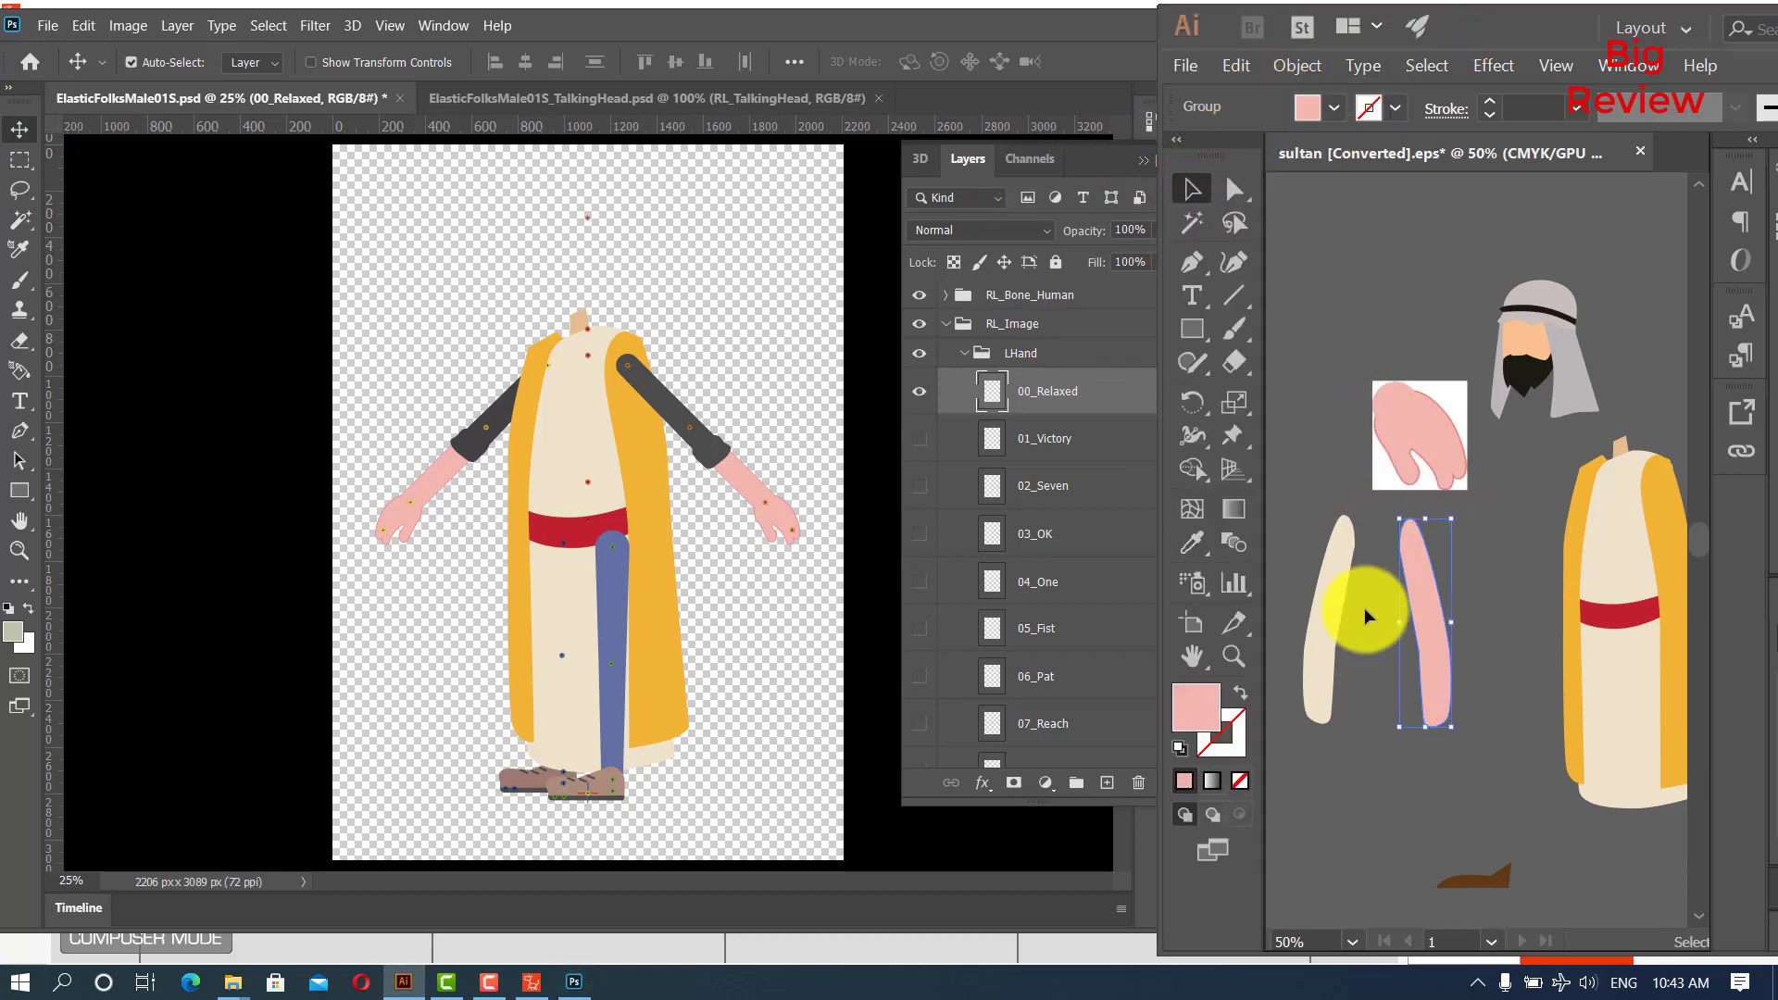
Recolour the remaining cream arm shape by sampling the pink of the other arm with the Eyedropper.
{"action": "left_click", "coordinate": [1329, 615]}
{"action": "left_click", "coordinate": [1191, 545]}
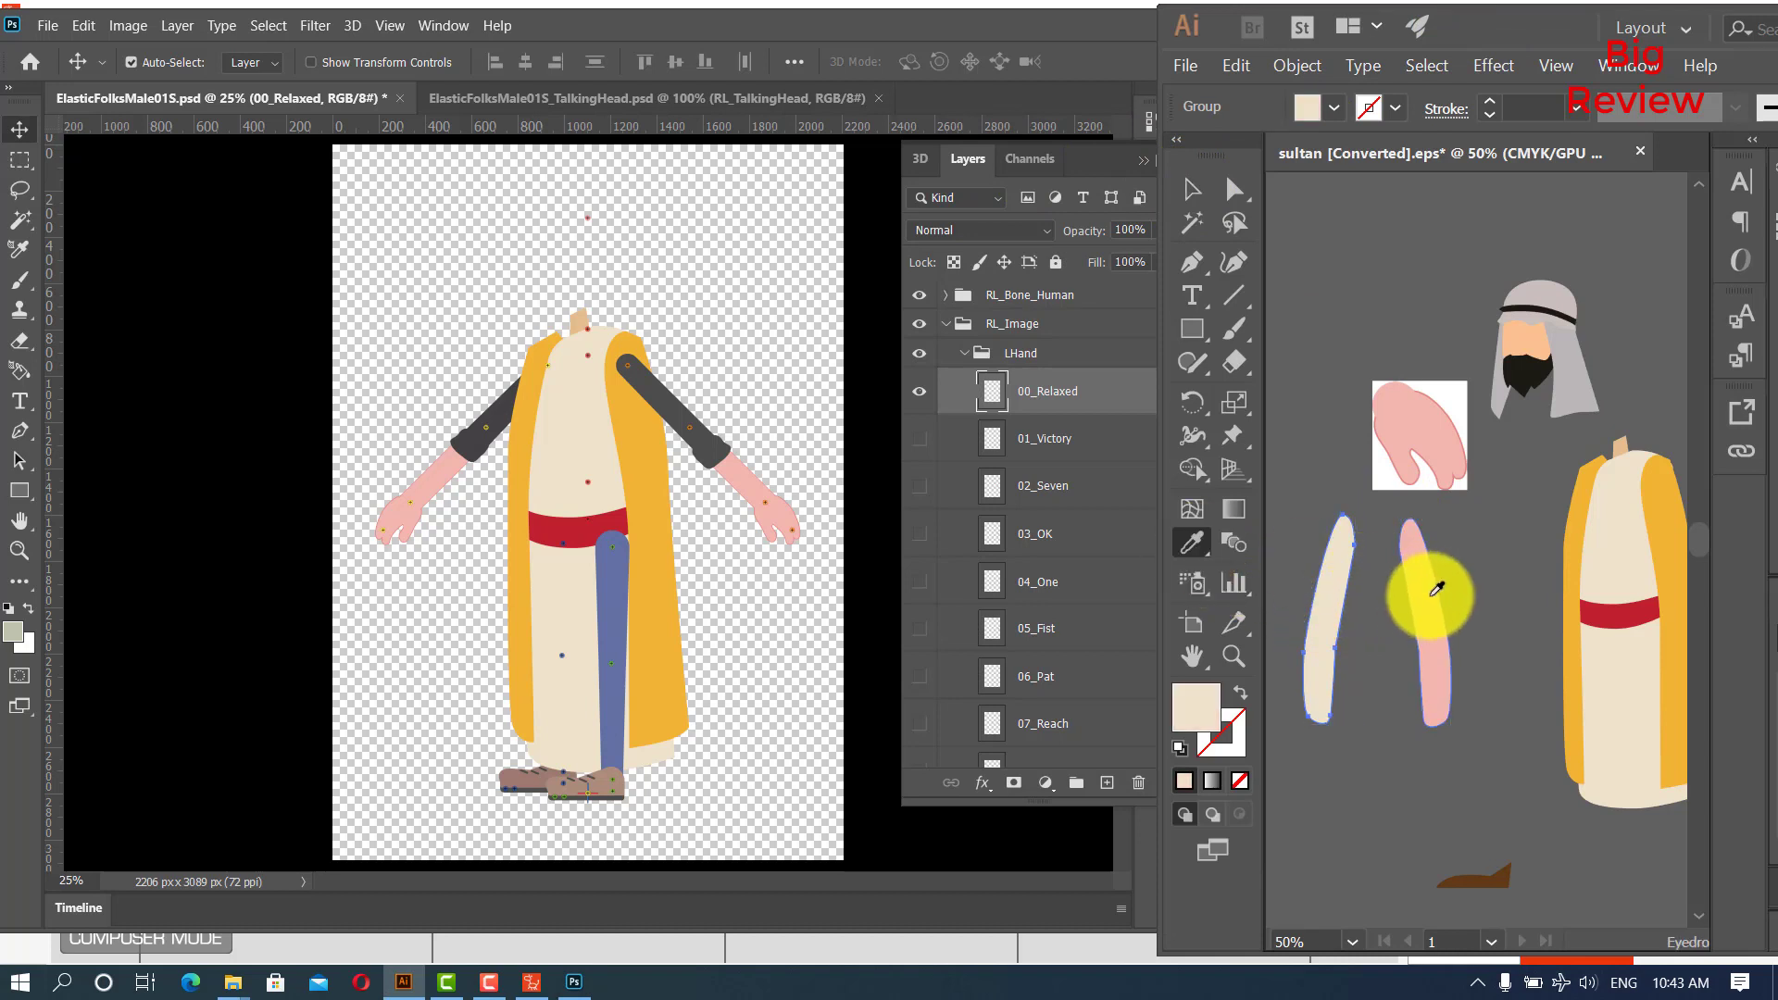
{"action": "left_click", "coordinate": [1435, 591]}
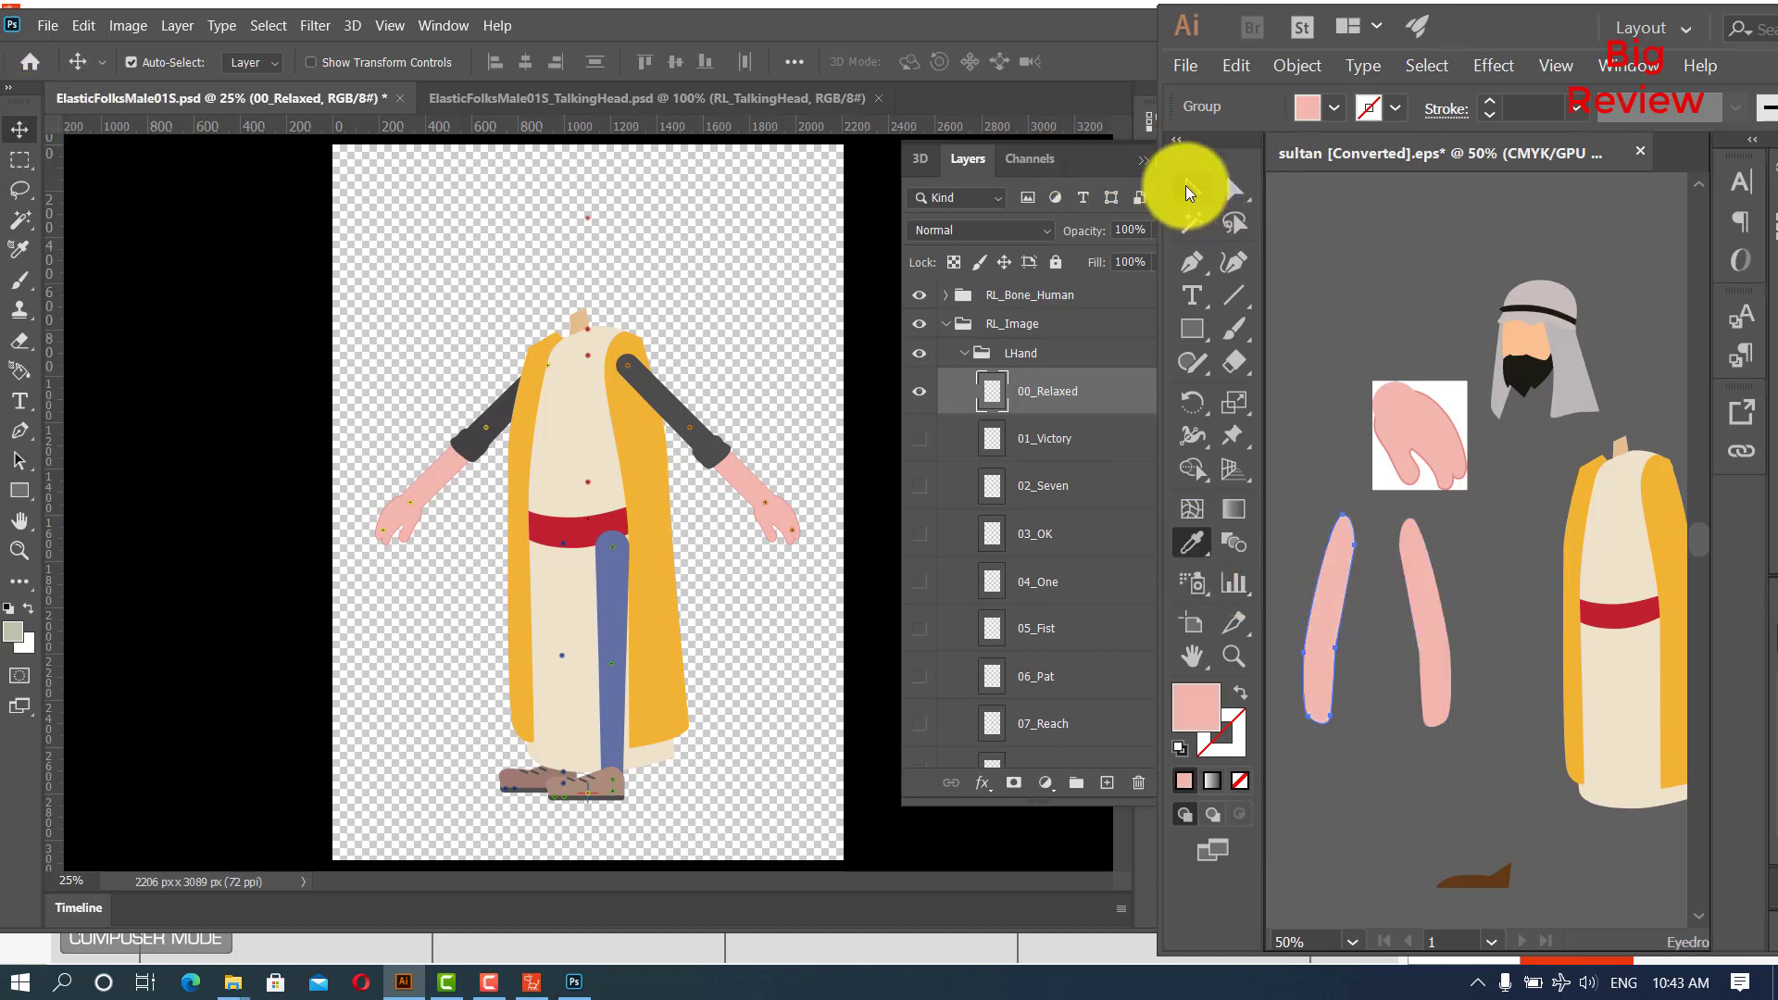
{"action": "left_click", "coordinate": [1191, 189]}
{"action": "left_click", "coordinate": [1422, 804]}
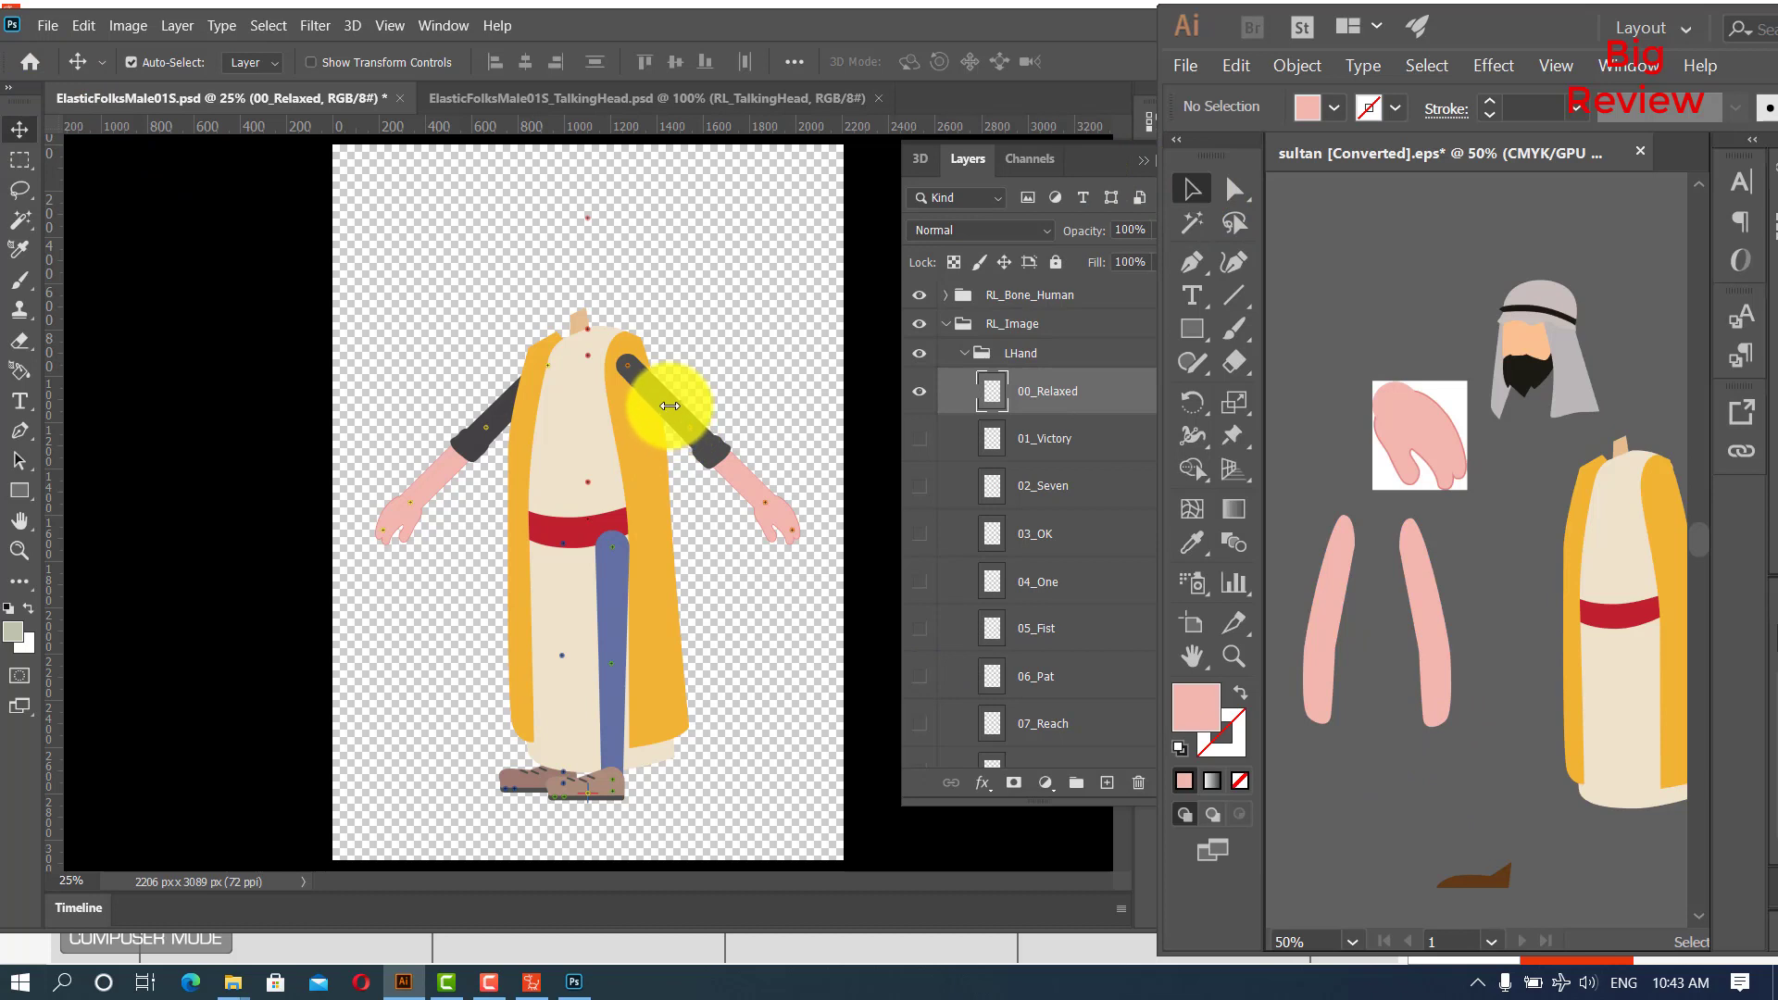
Place the sultan's arm nearest the robe from Illustrator into the LArm layer group of the Photoshop template.
{"action": "left_click", "coordinate": [670, 405]}
{"action": "left_click", "coordinate": [674, 407]}
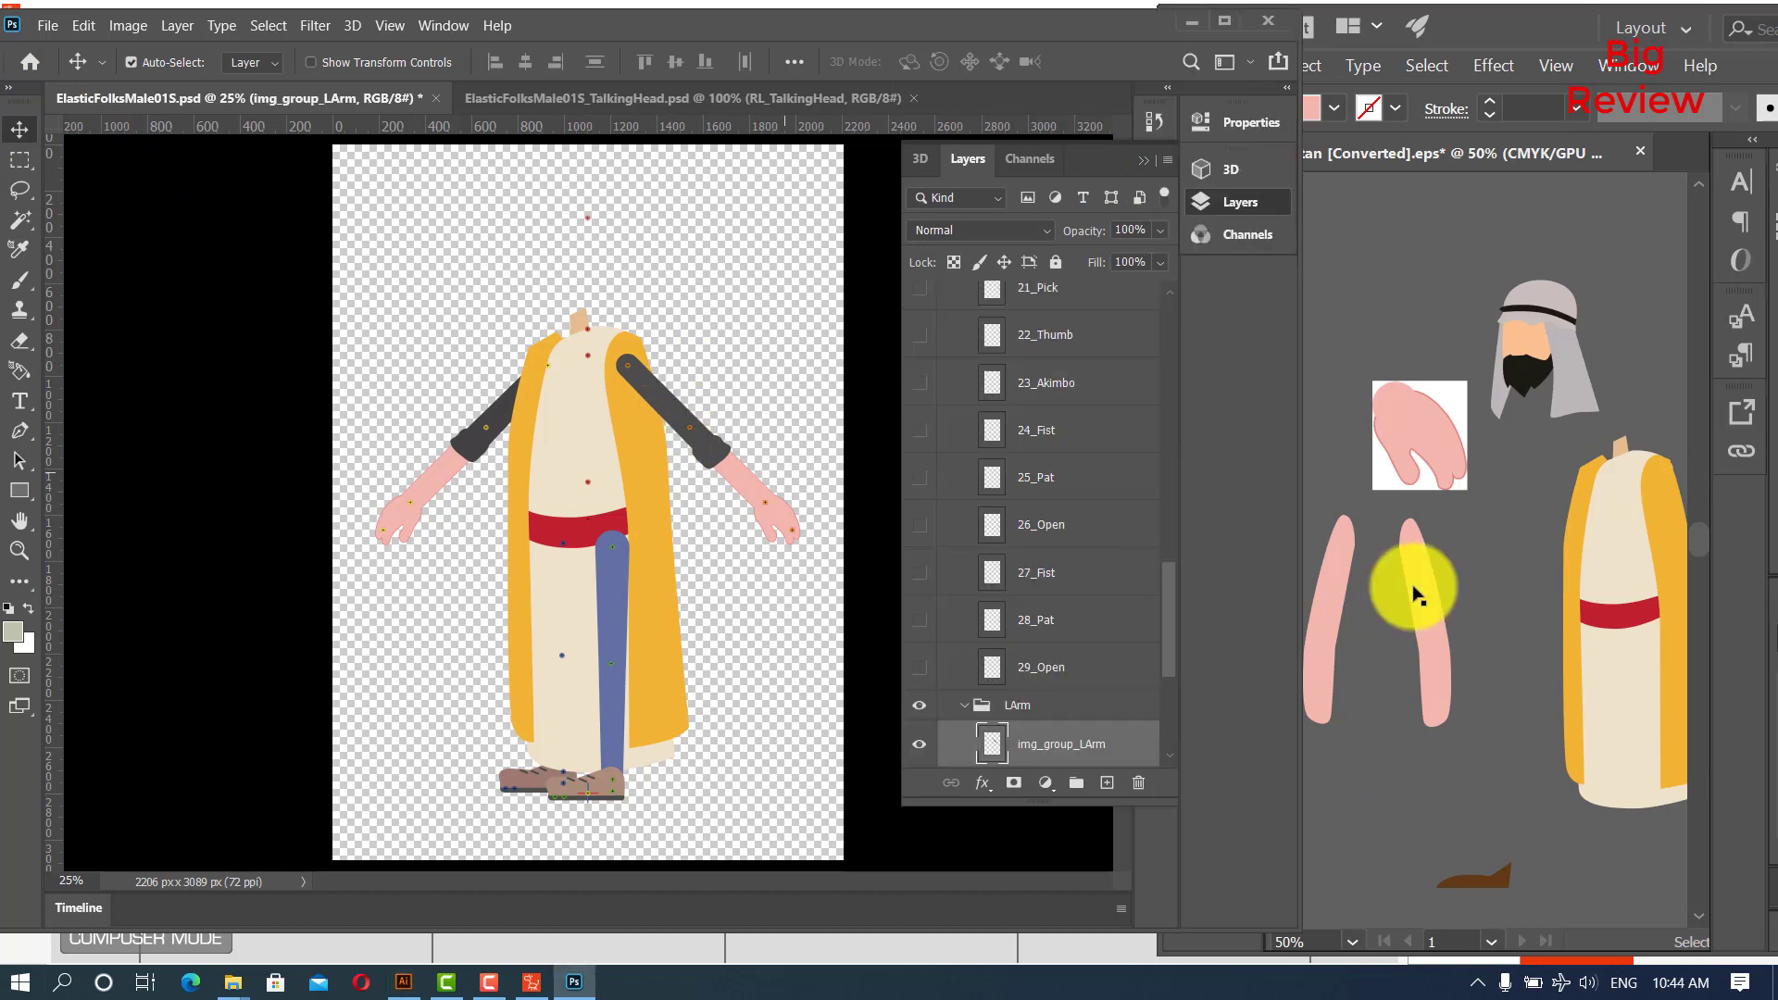
{"action": "left_click_drag", "start_coordinate": [1431, 590], "coordinate": [723, 584]}
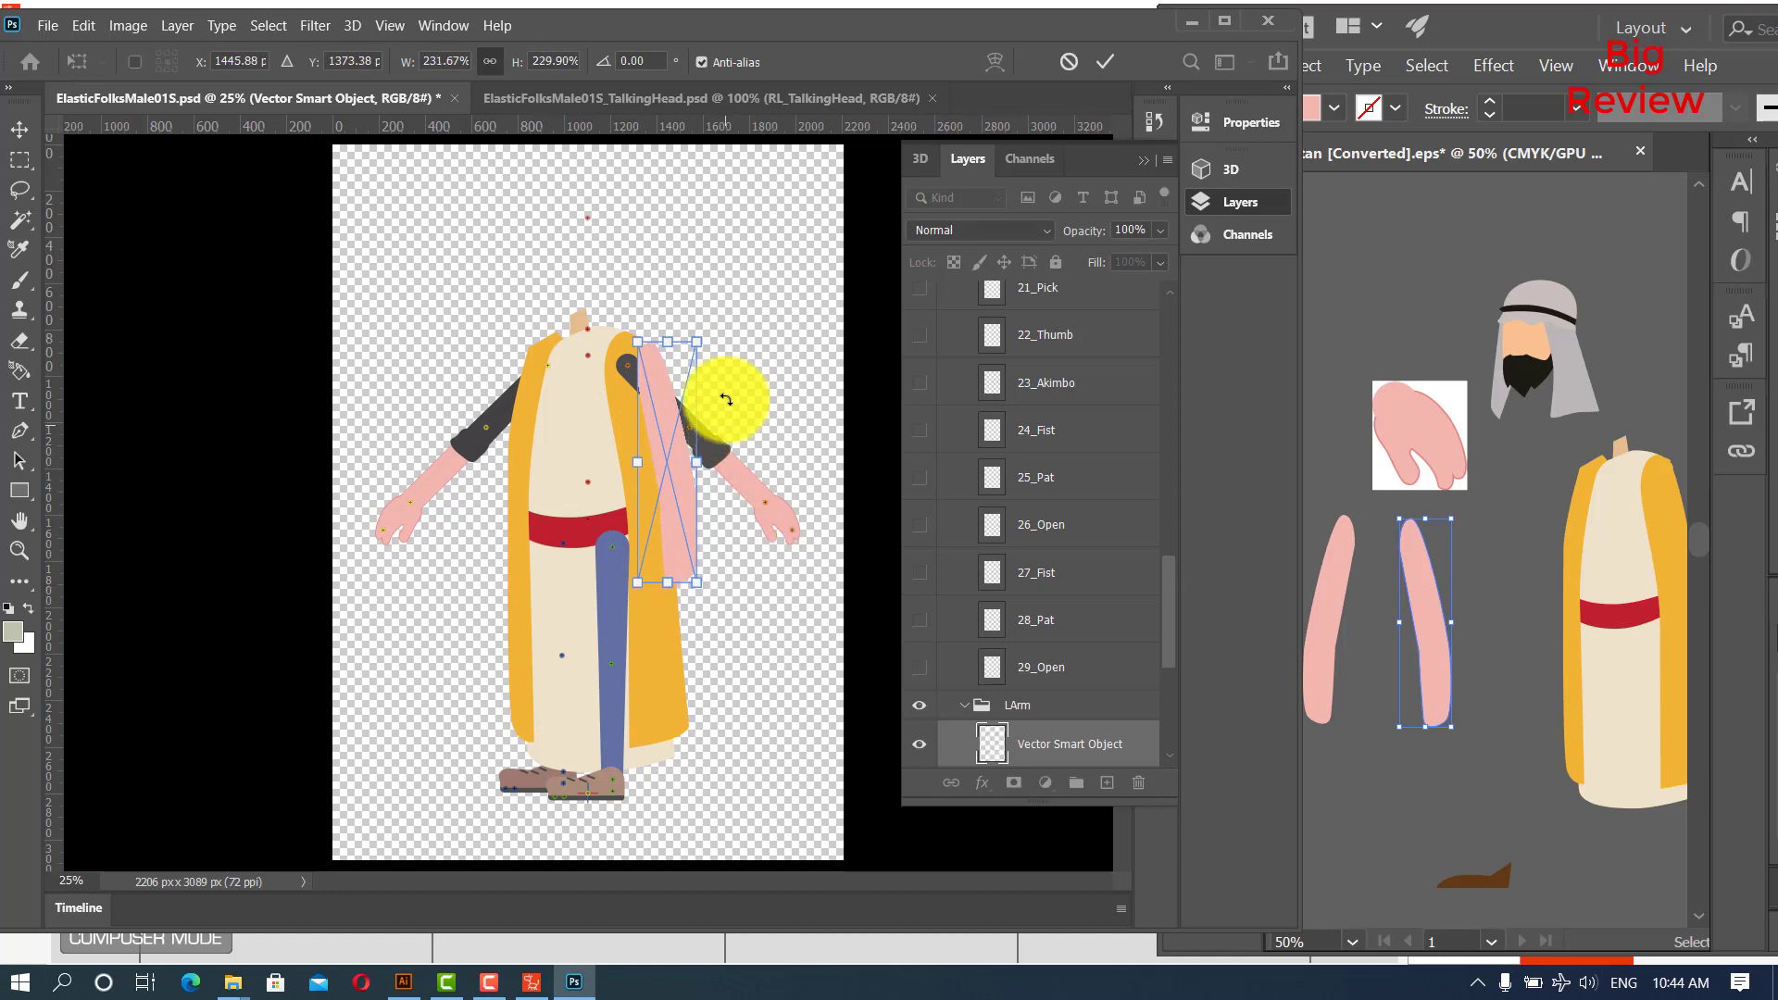
Fit the placed arm over the template's left arm, rotated about -35.8° and scaled to about 210%, and hide the img_group_LArm layer.
{"action": "left_click_drag", "start_coordinate": [707, 349], "coordinate": [695, 332]}
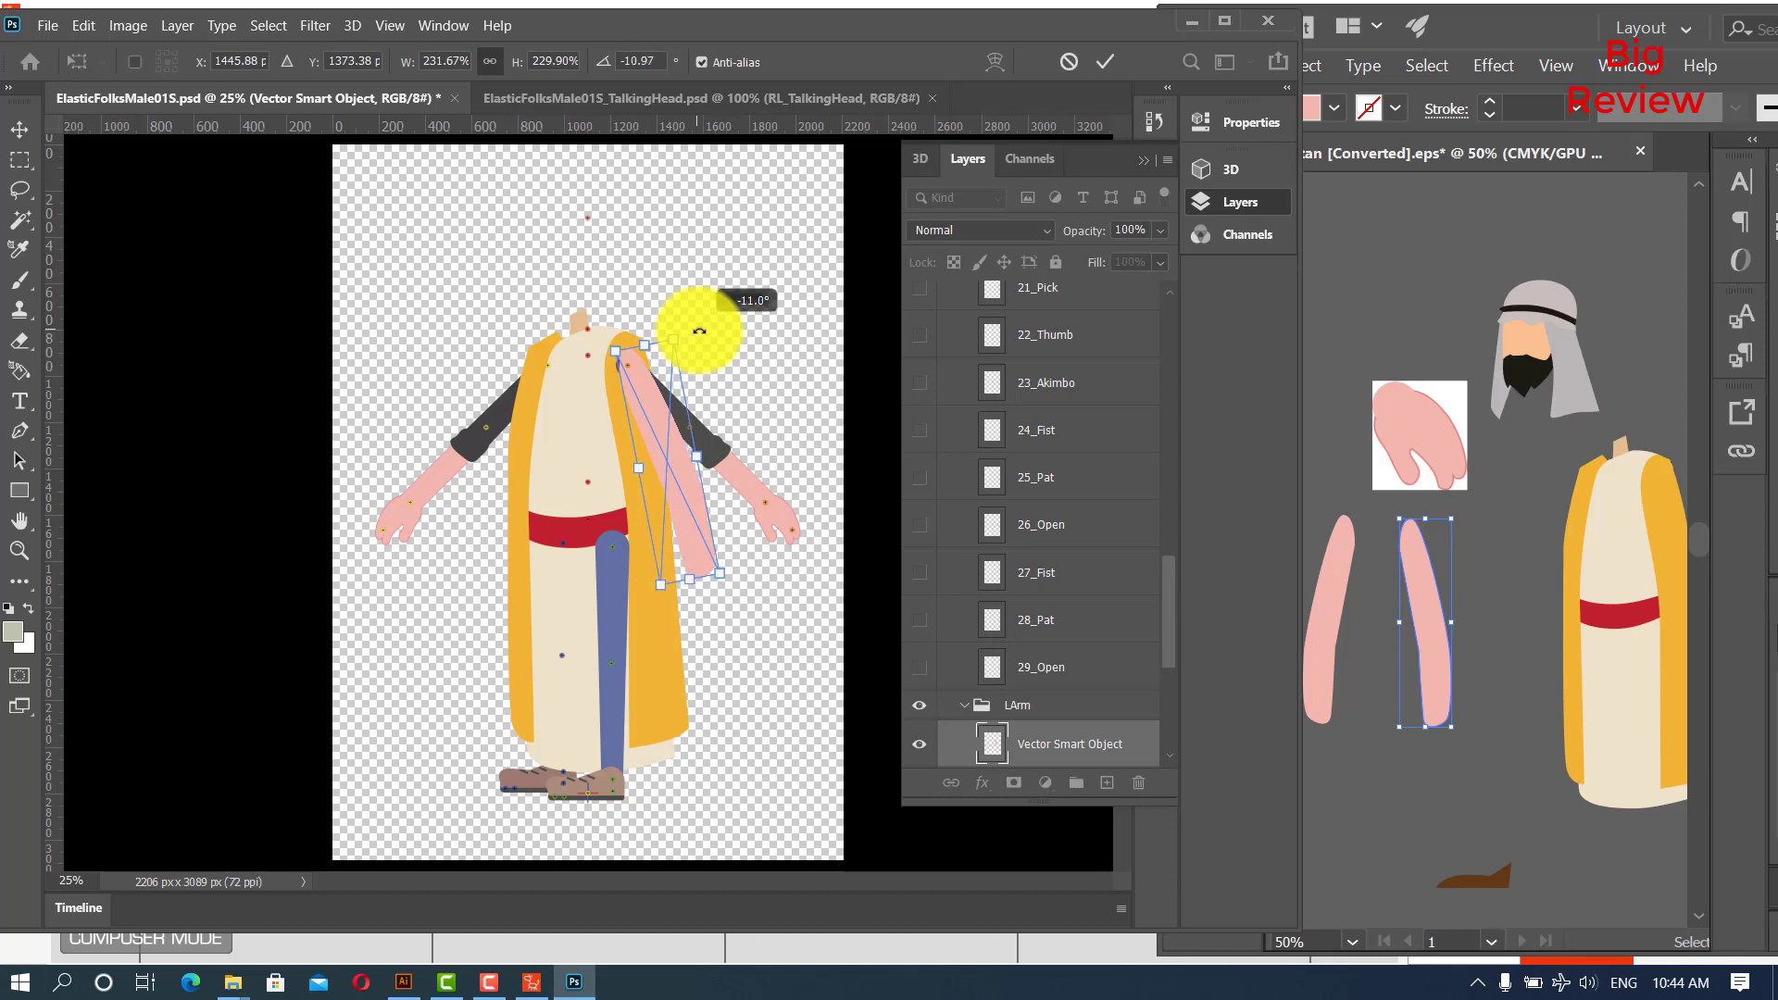
{"action": "left_click_drag", "start_coordinate": [701, 330], "coordinate": [699, 329]}
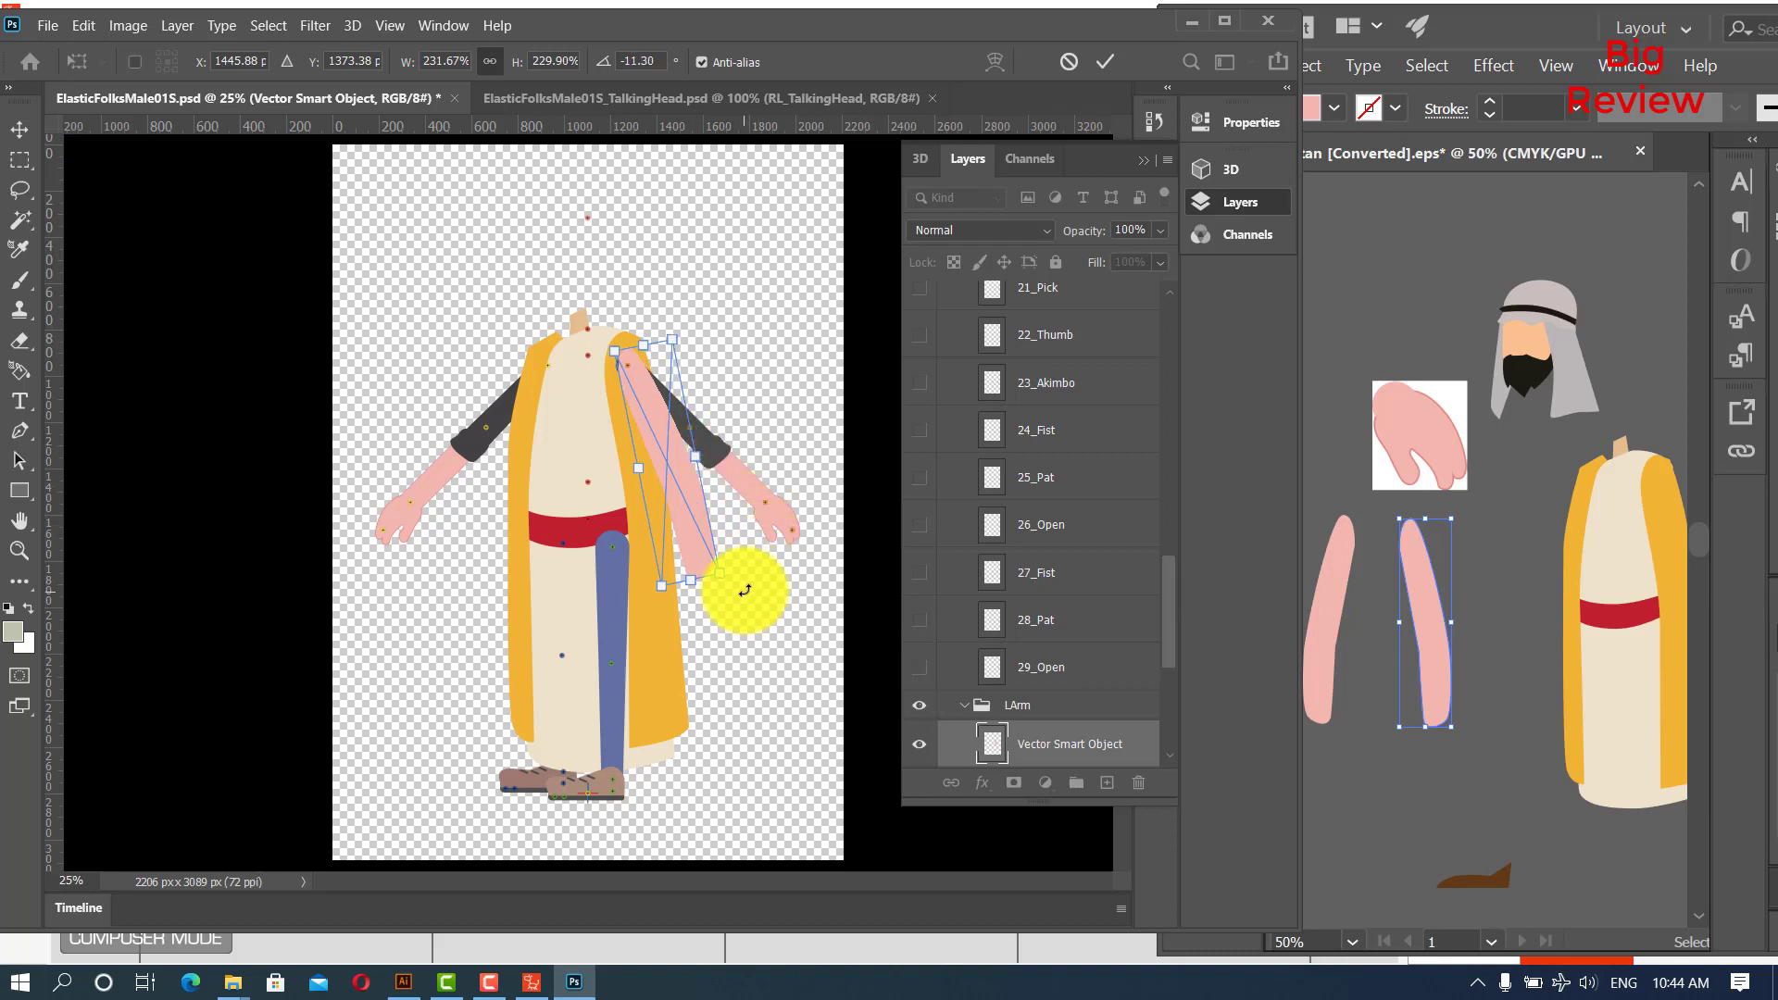
{"action": "left_click_drag", "start_coordinate": [745, 590], "coordinate": [764, 514]}
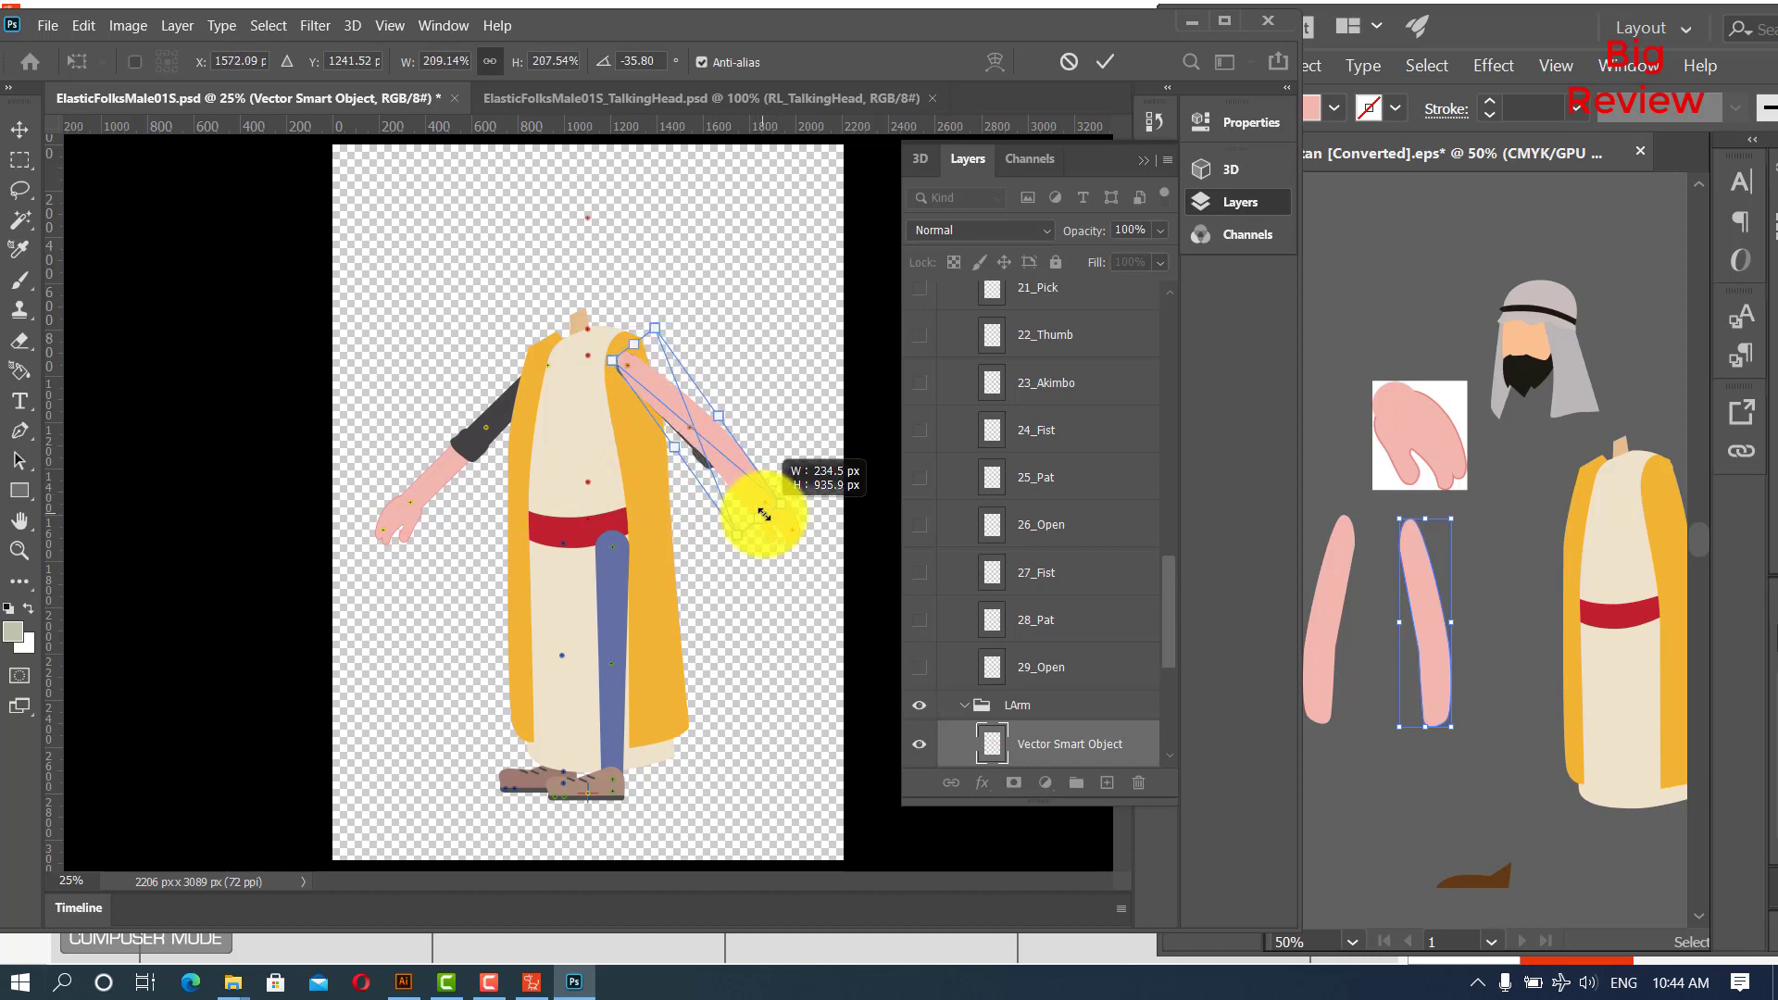
{"action": "left_click", "coordinate": [664, 357]}
{"action": "left_click_drag", "start_coordinate": [655, 324], "coordinate": [656, 320]}
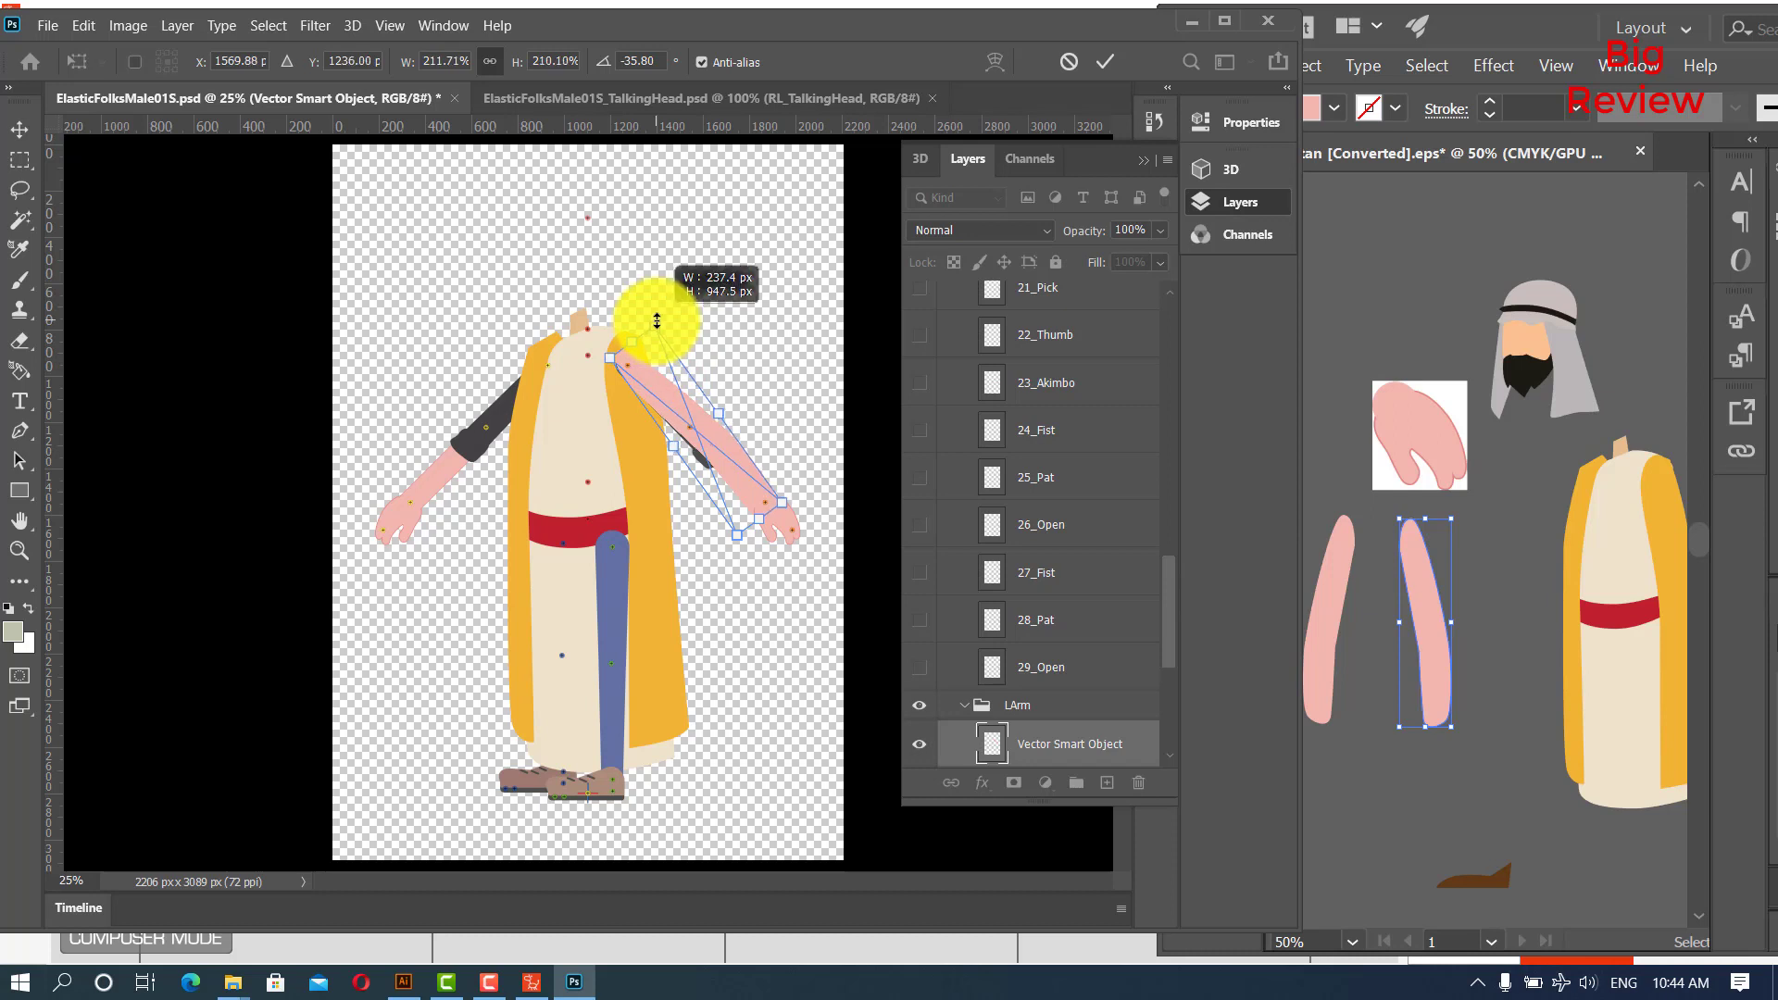
{"action": "key", "text": "Return"}
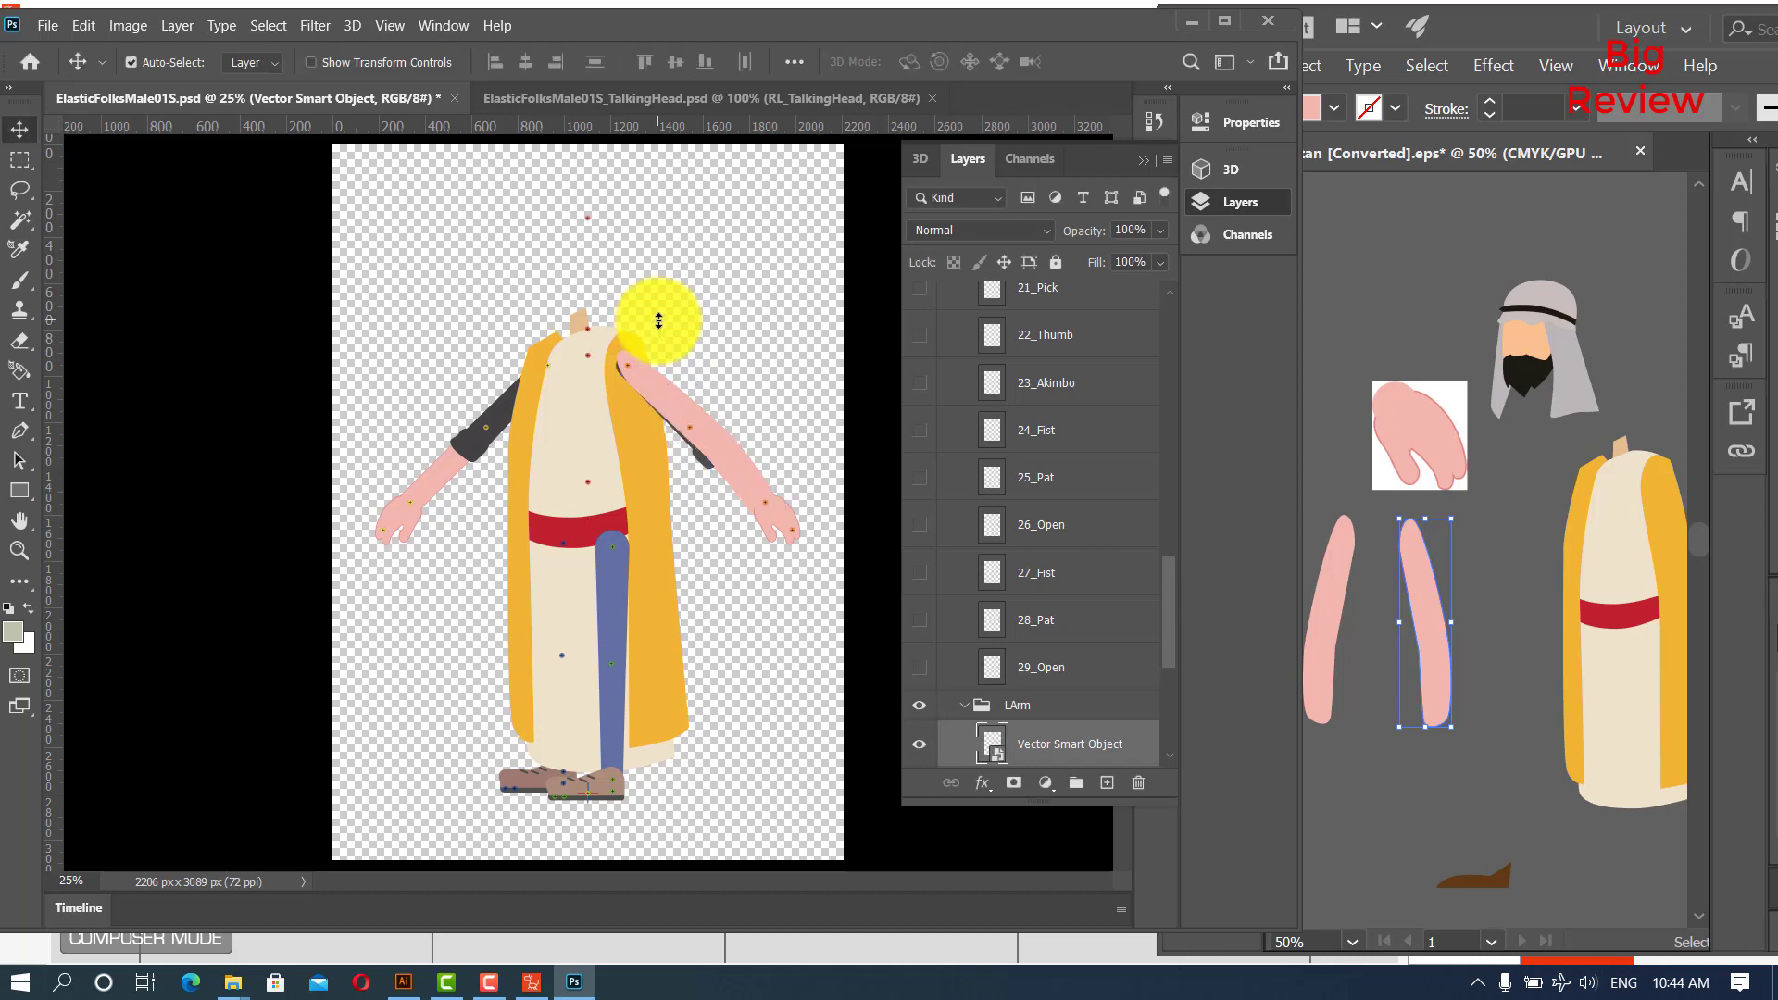
{"action": "scroll", "coordinate": [936, 739], "scroll_direction": "down", "scroll_amount": 1}
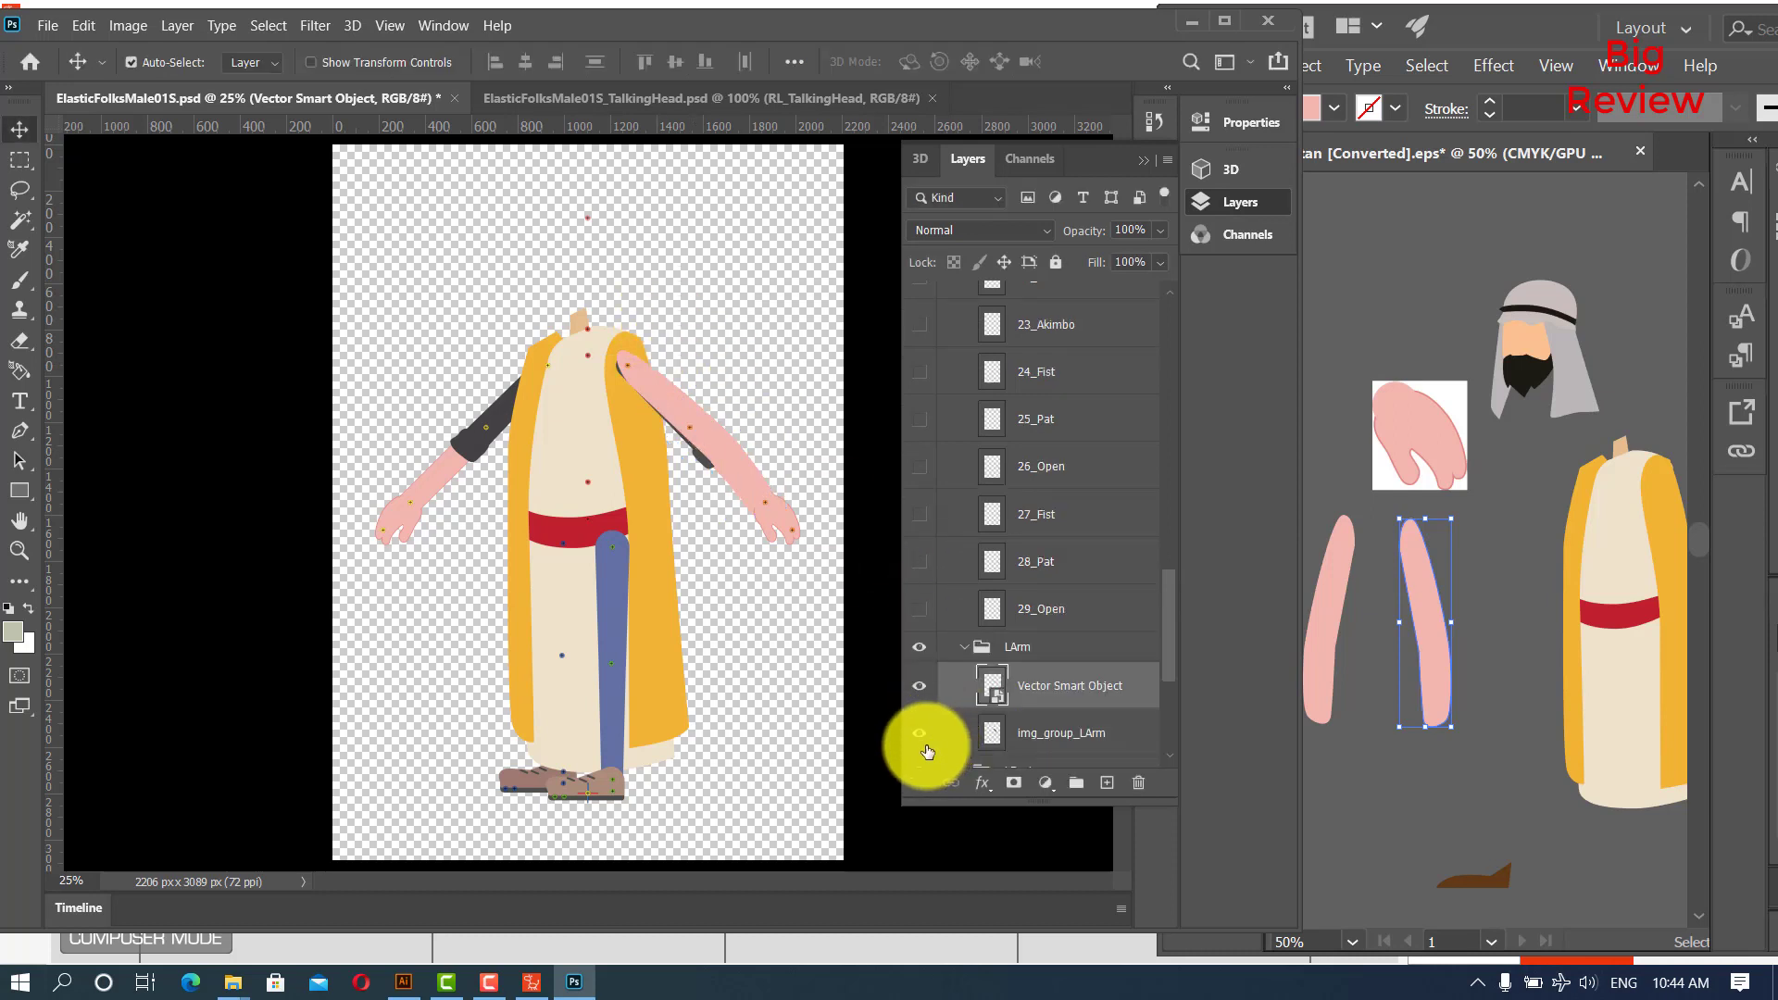
{"action": "left_click", "coordinate": [921, 735]}
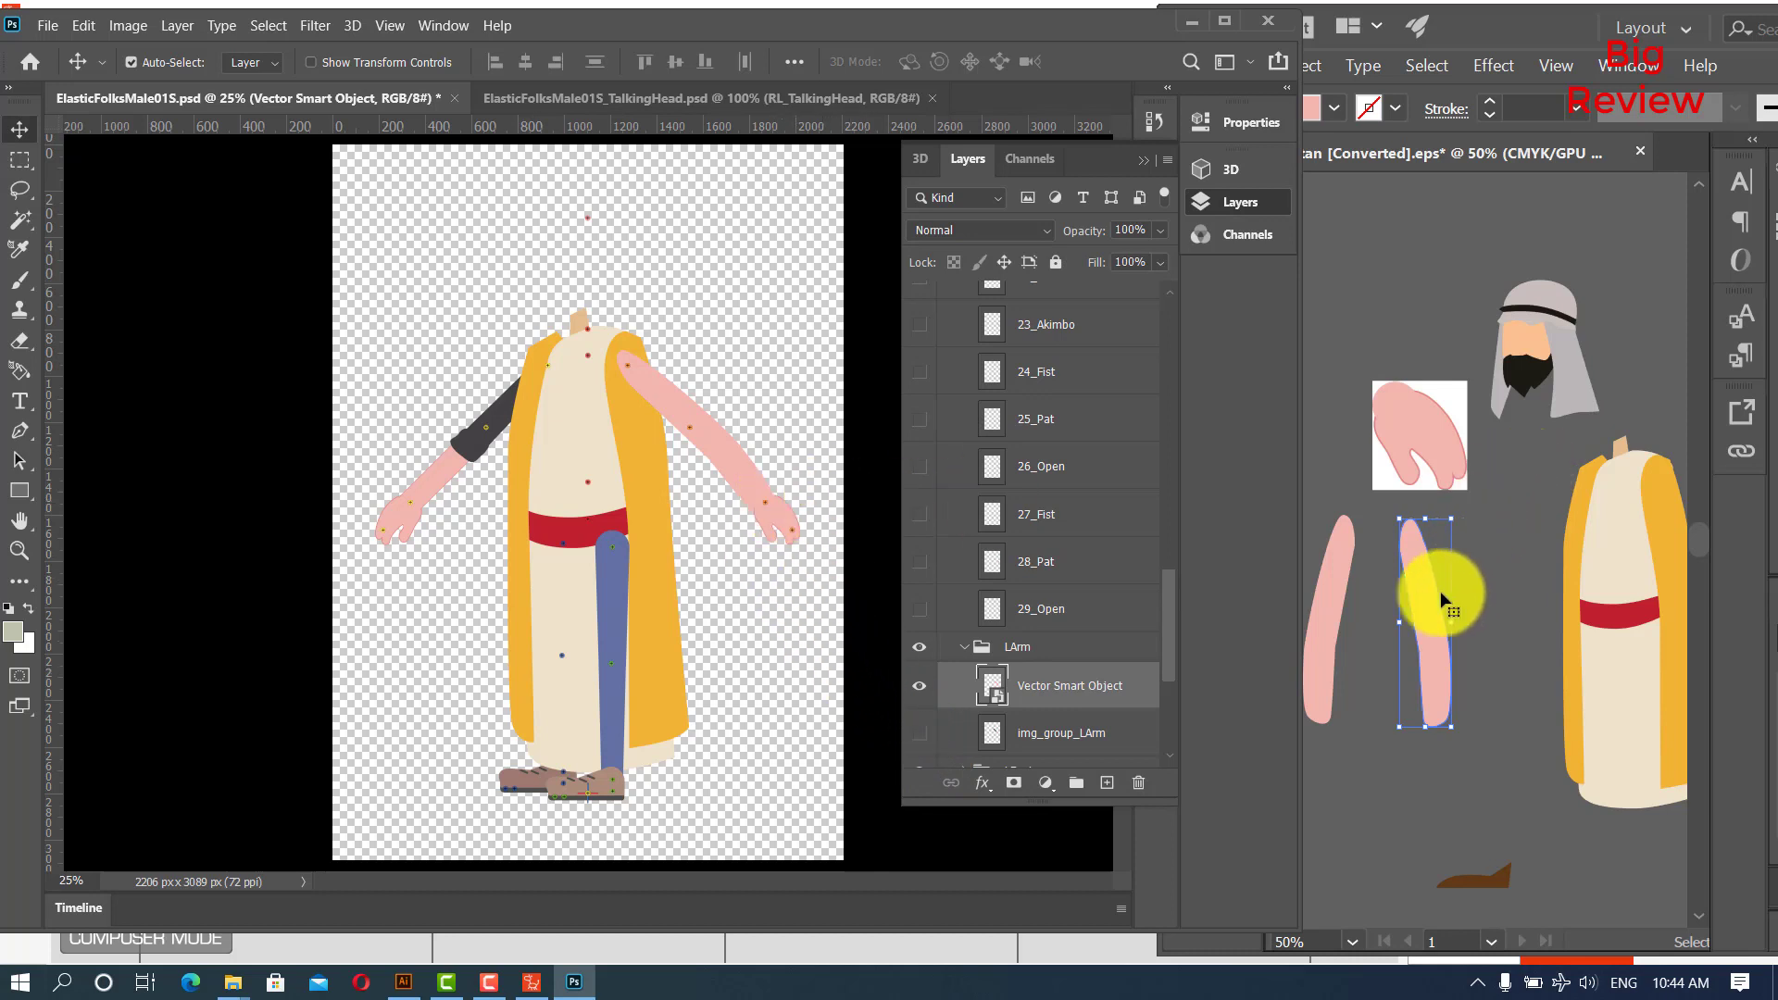
{"action": "left_click", "coordinate": [1329, 613]}
{"action": "left_click_drag", "start_coordinate": [1334, 630], "coordinate": [433, 460]}
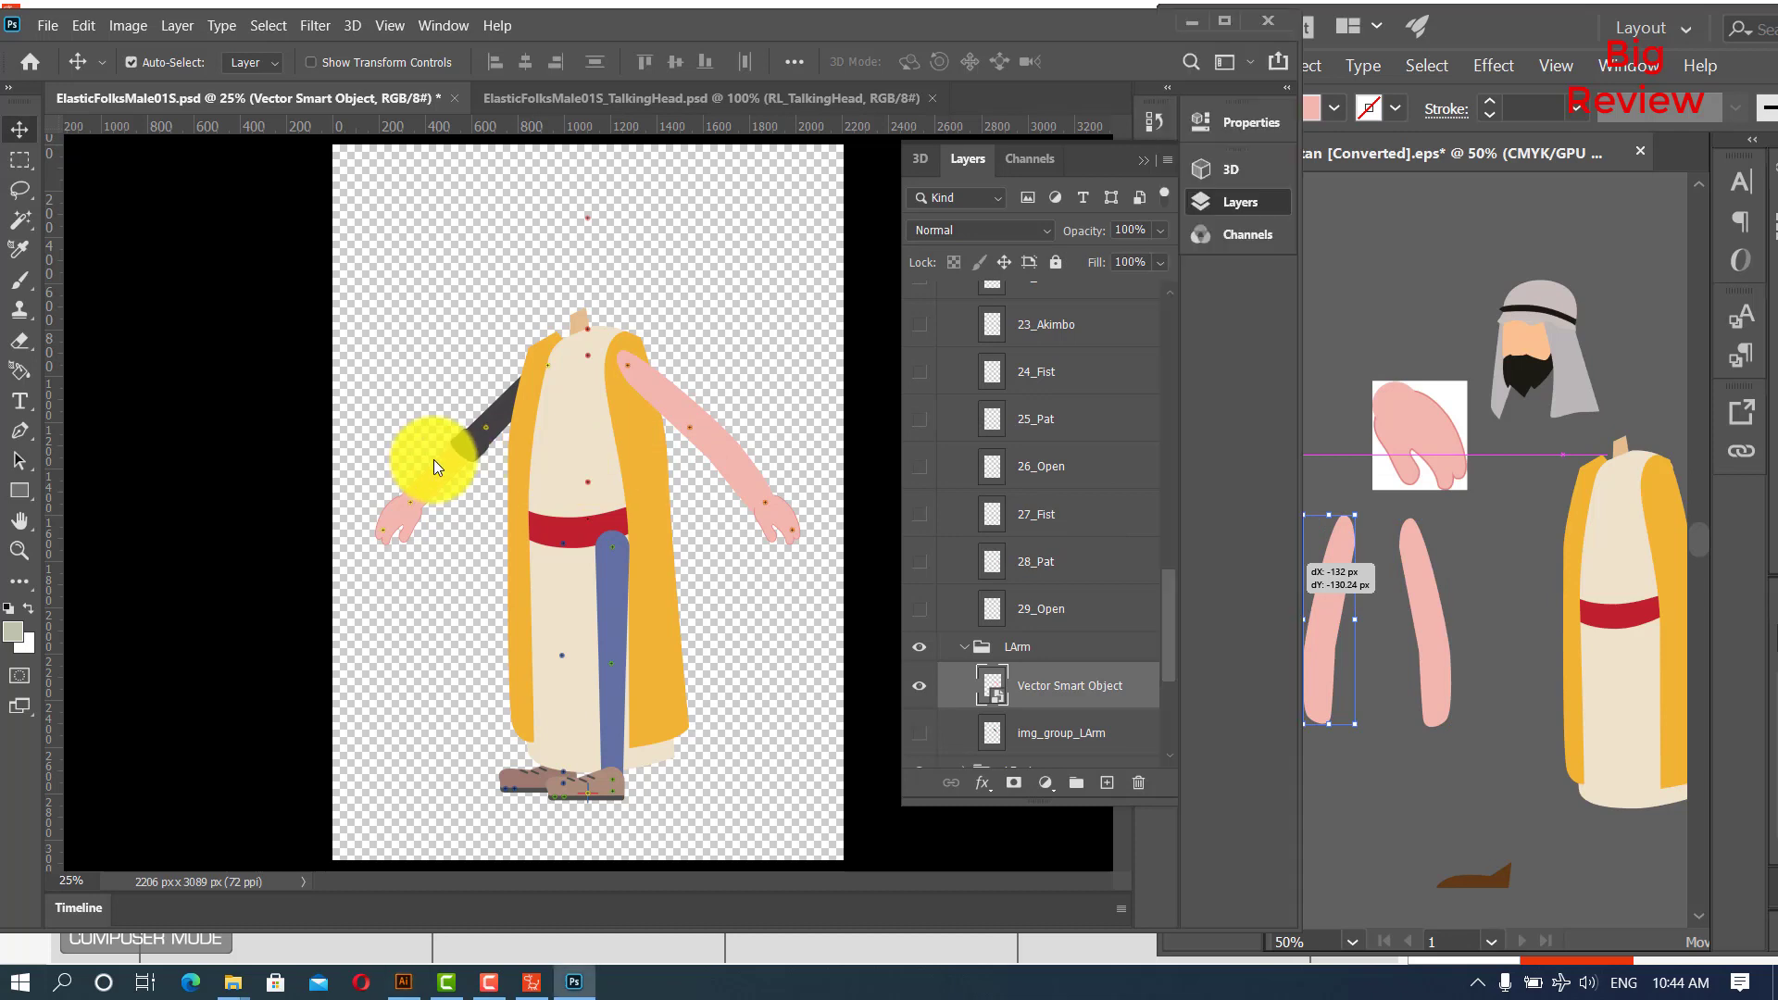
{"action": "scroll", "coordinate": [1074, 635], "scroll_direction": "down", "scroll_amount": 1}
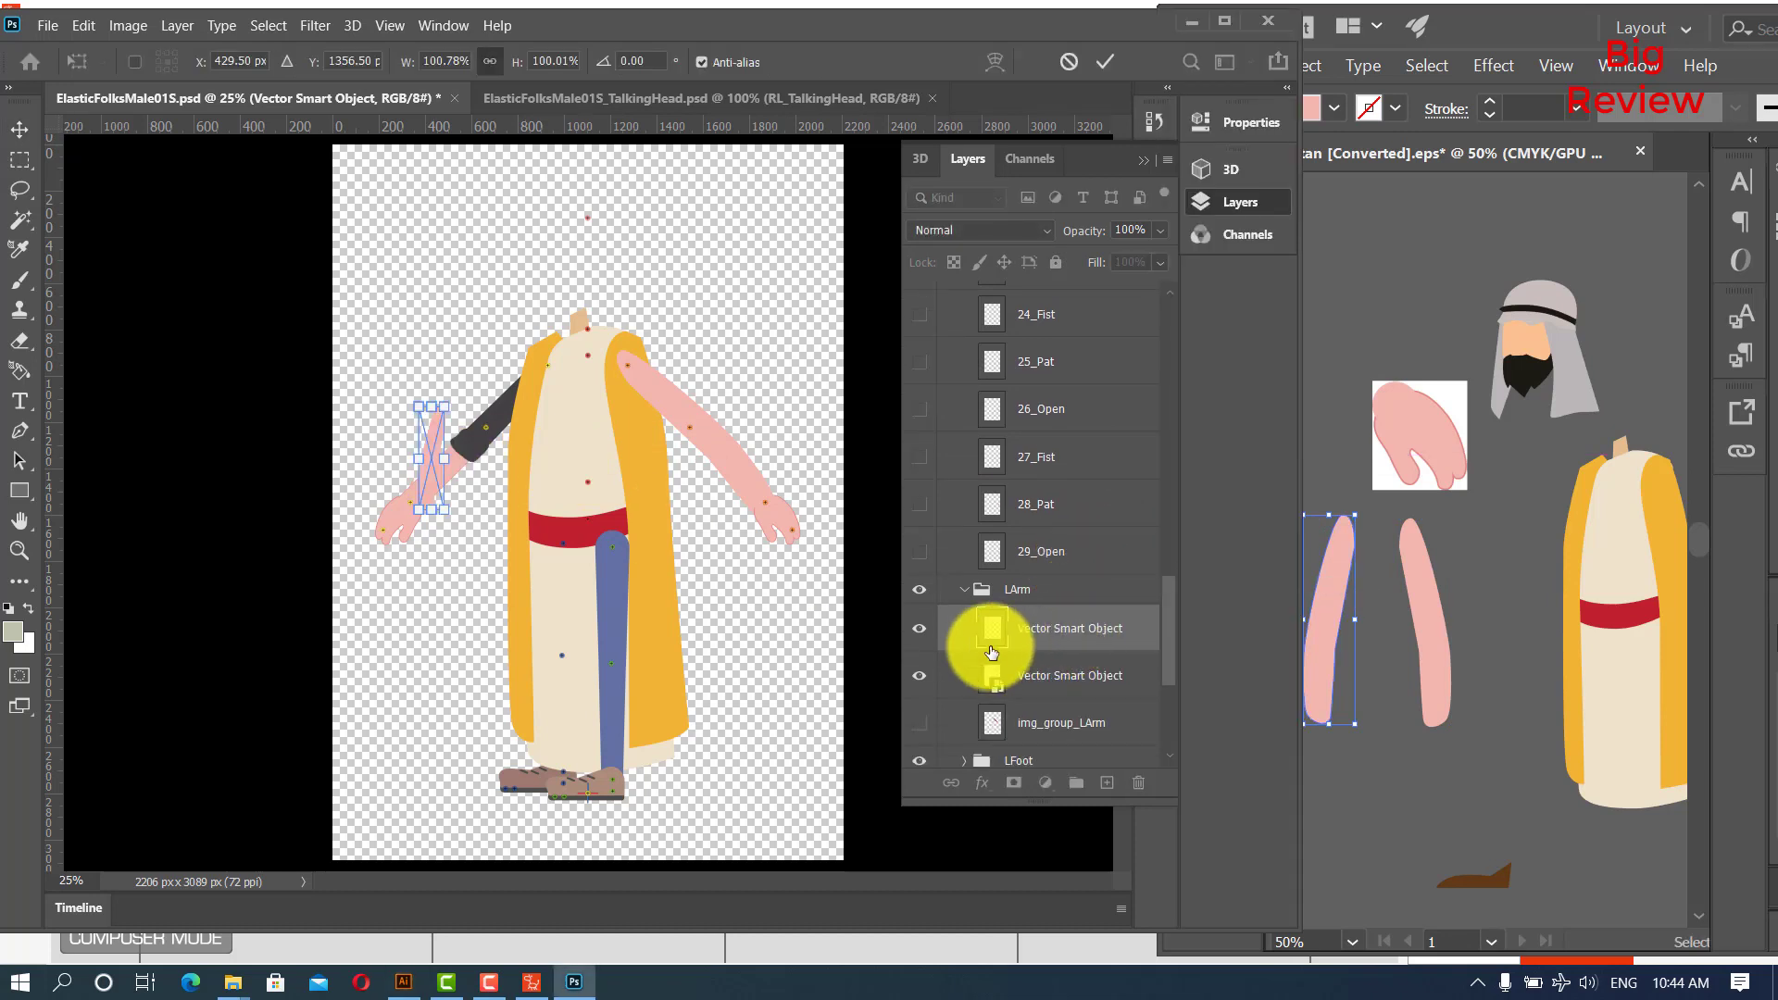
{"action": "left_click", "coordinate": [920, 677]}
{"action": "left_click", "coordinate": [921, 678]}
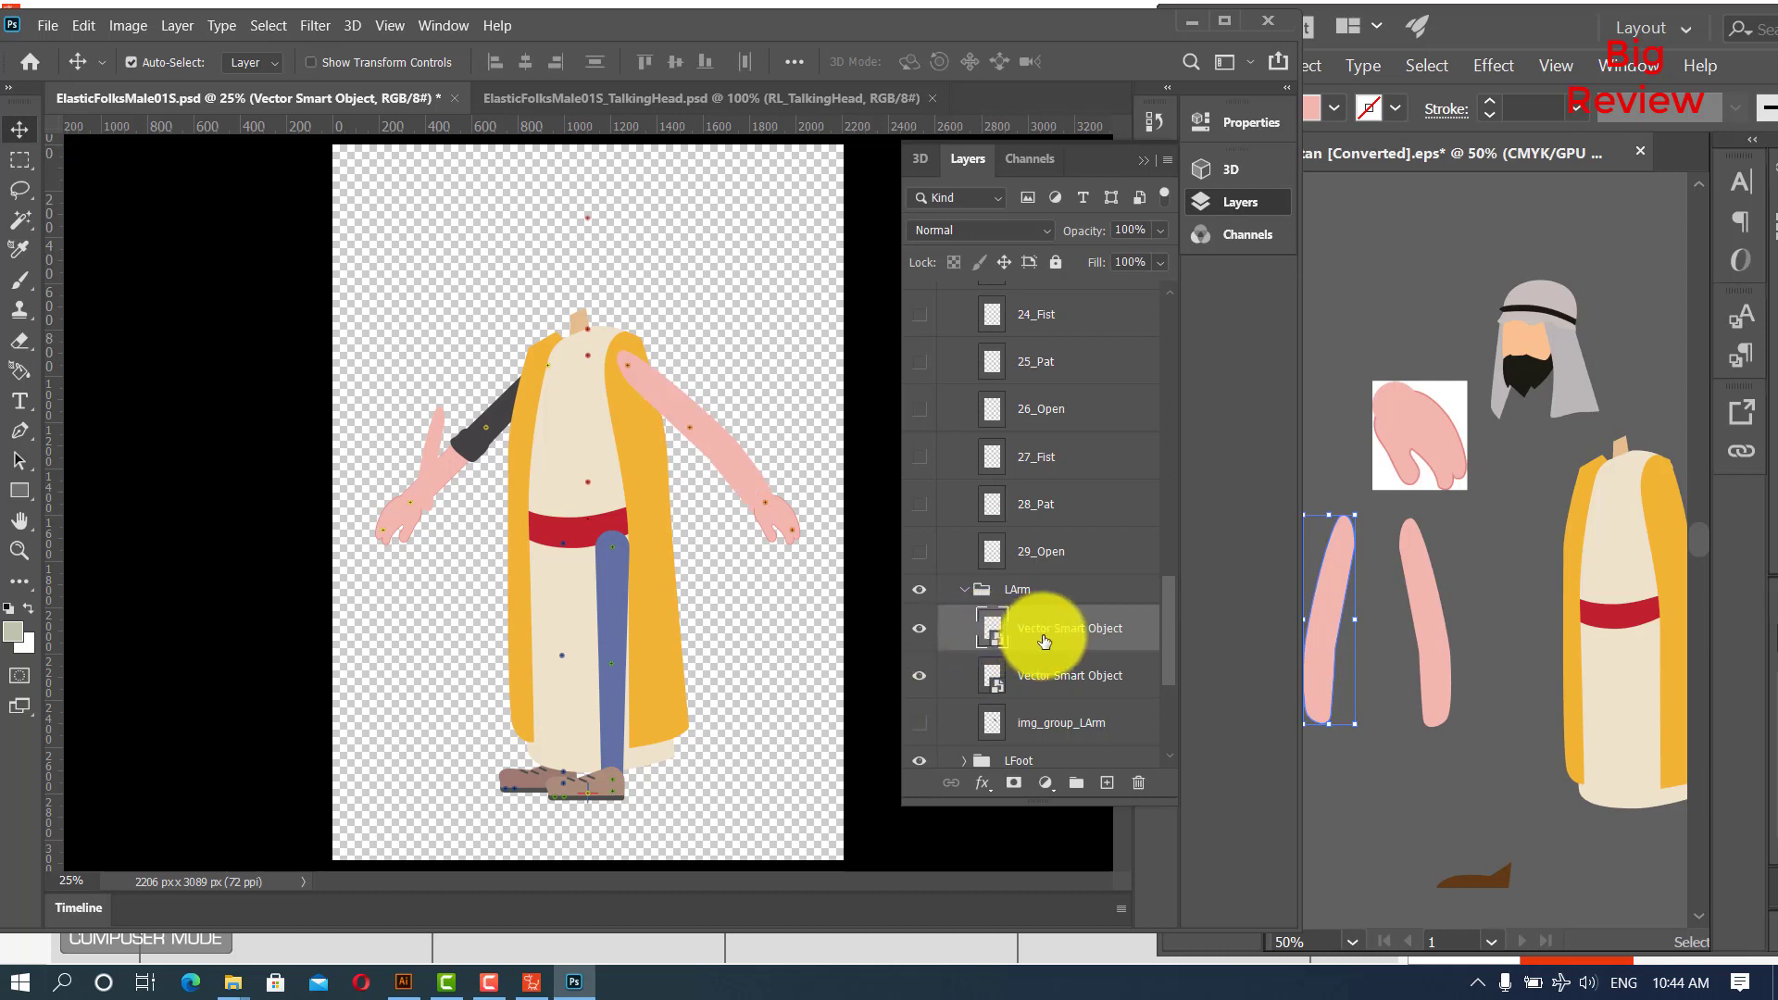
{"action": "left_click_drag", "start_coordinate": [1044, 641], "coordinate": [1139, 783]}
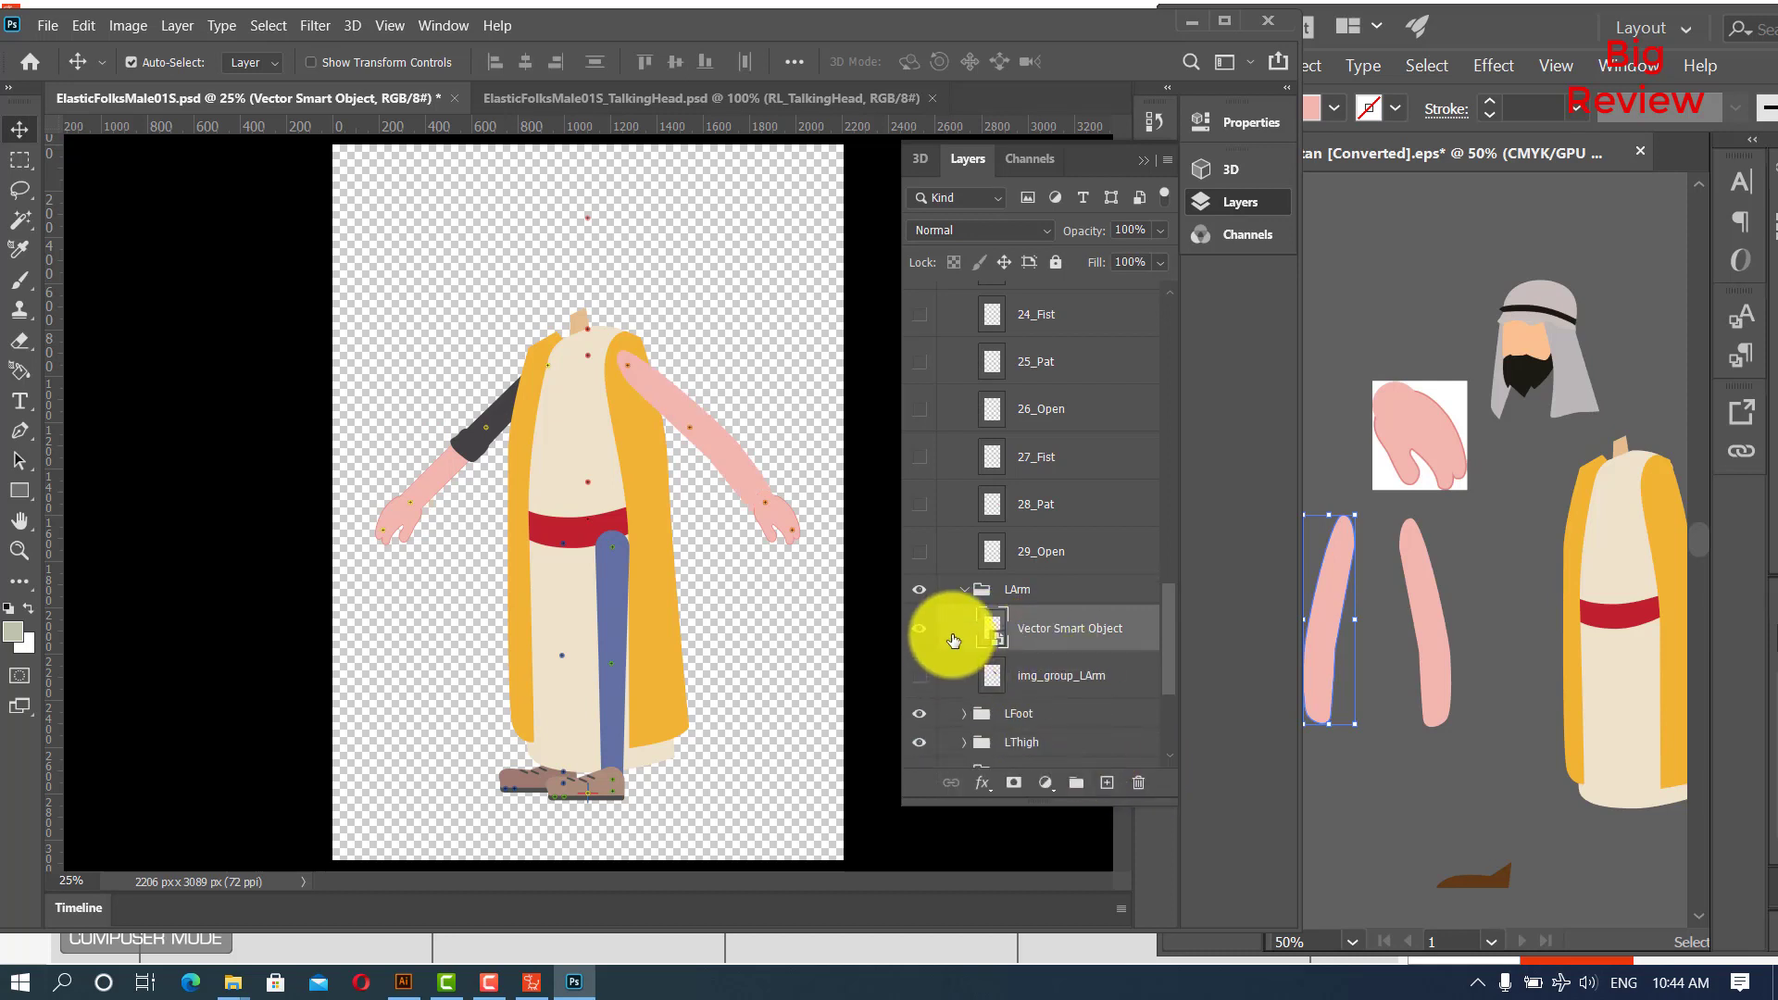
Collapse the LArm and Hip groups, and place the sultan's other arm inside the RArm layer group above img_group_RArm.
{"action": "left_click", "coordinate": [963, 591]}
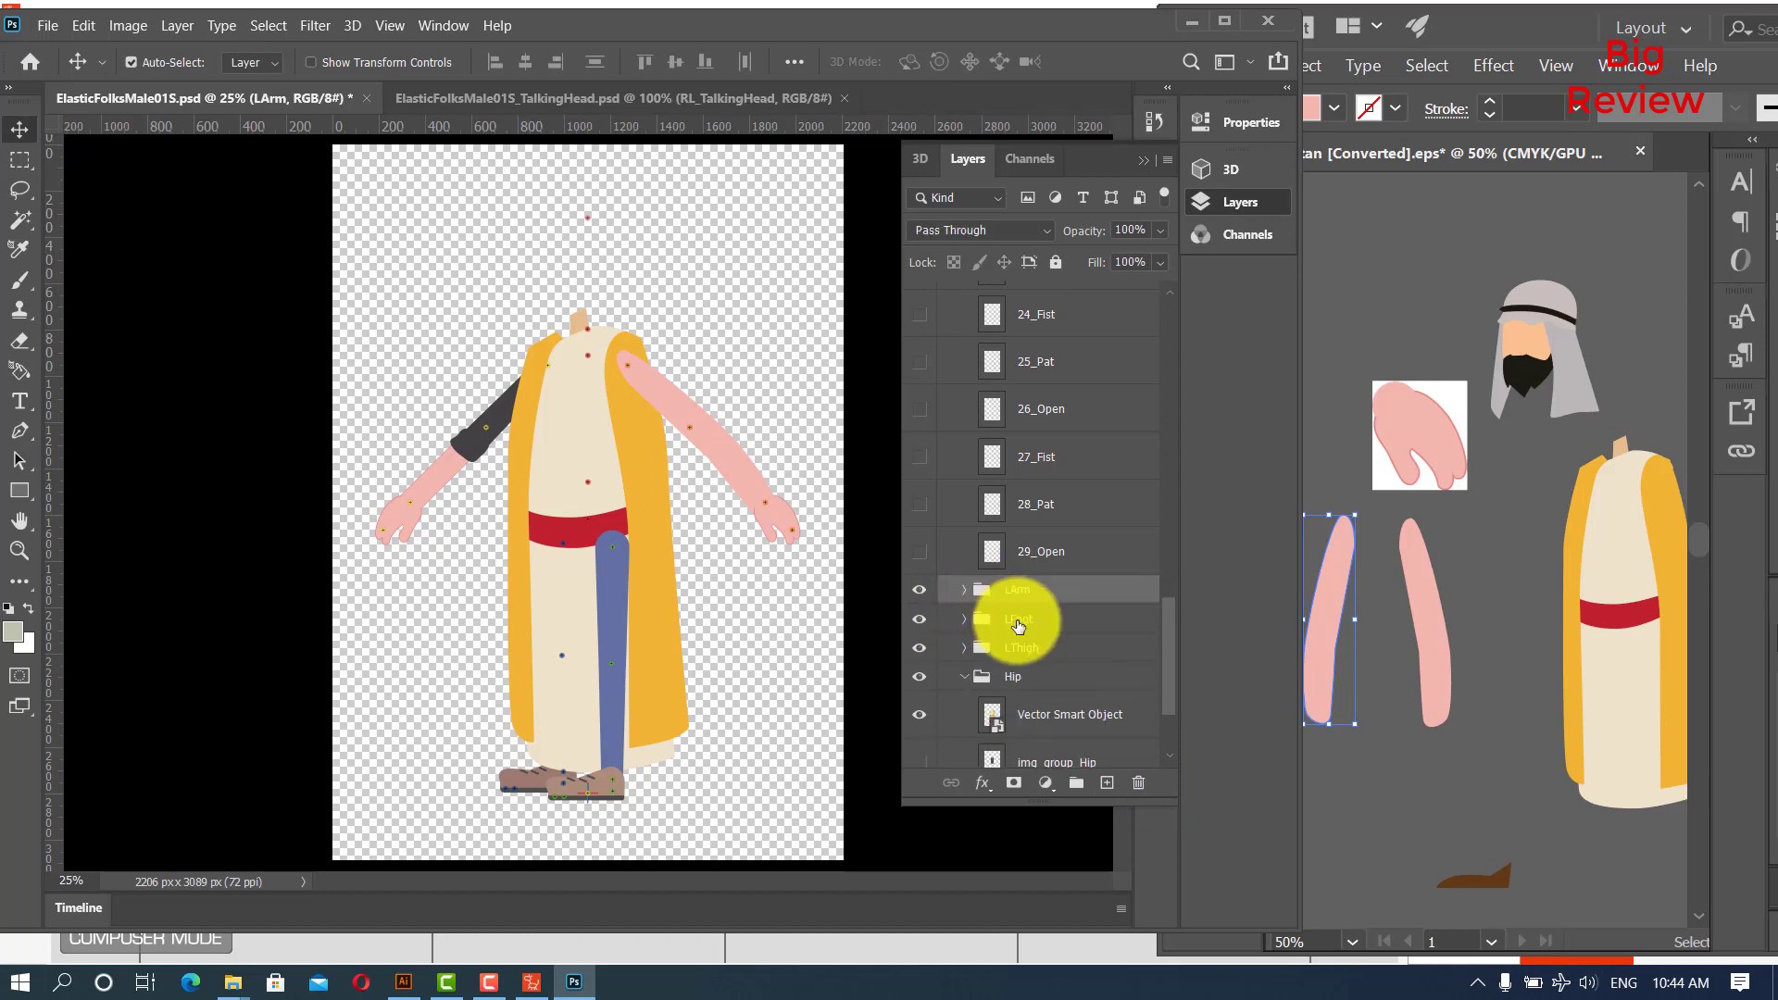
{"action": "left_click", "coordinate": [964, 678]}
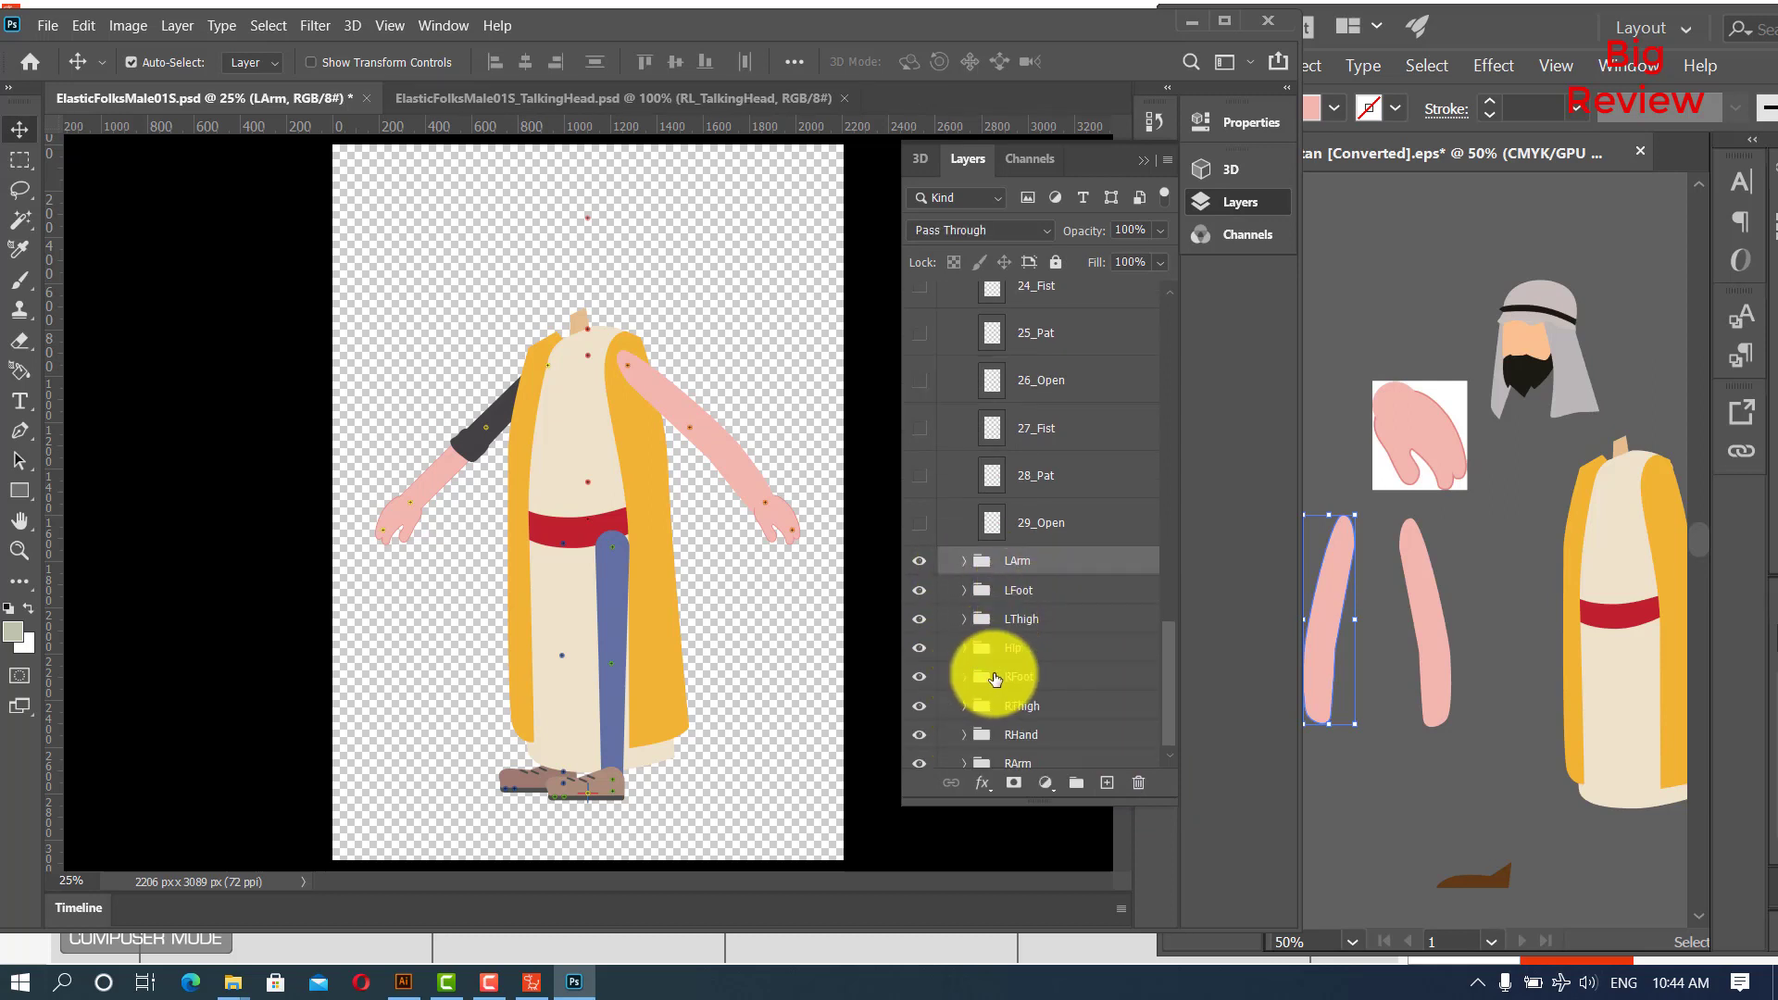
{"action": "left_click", "coordinate": [1016, 755]}
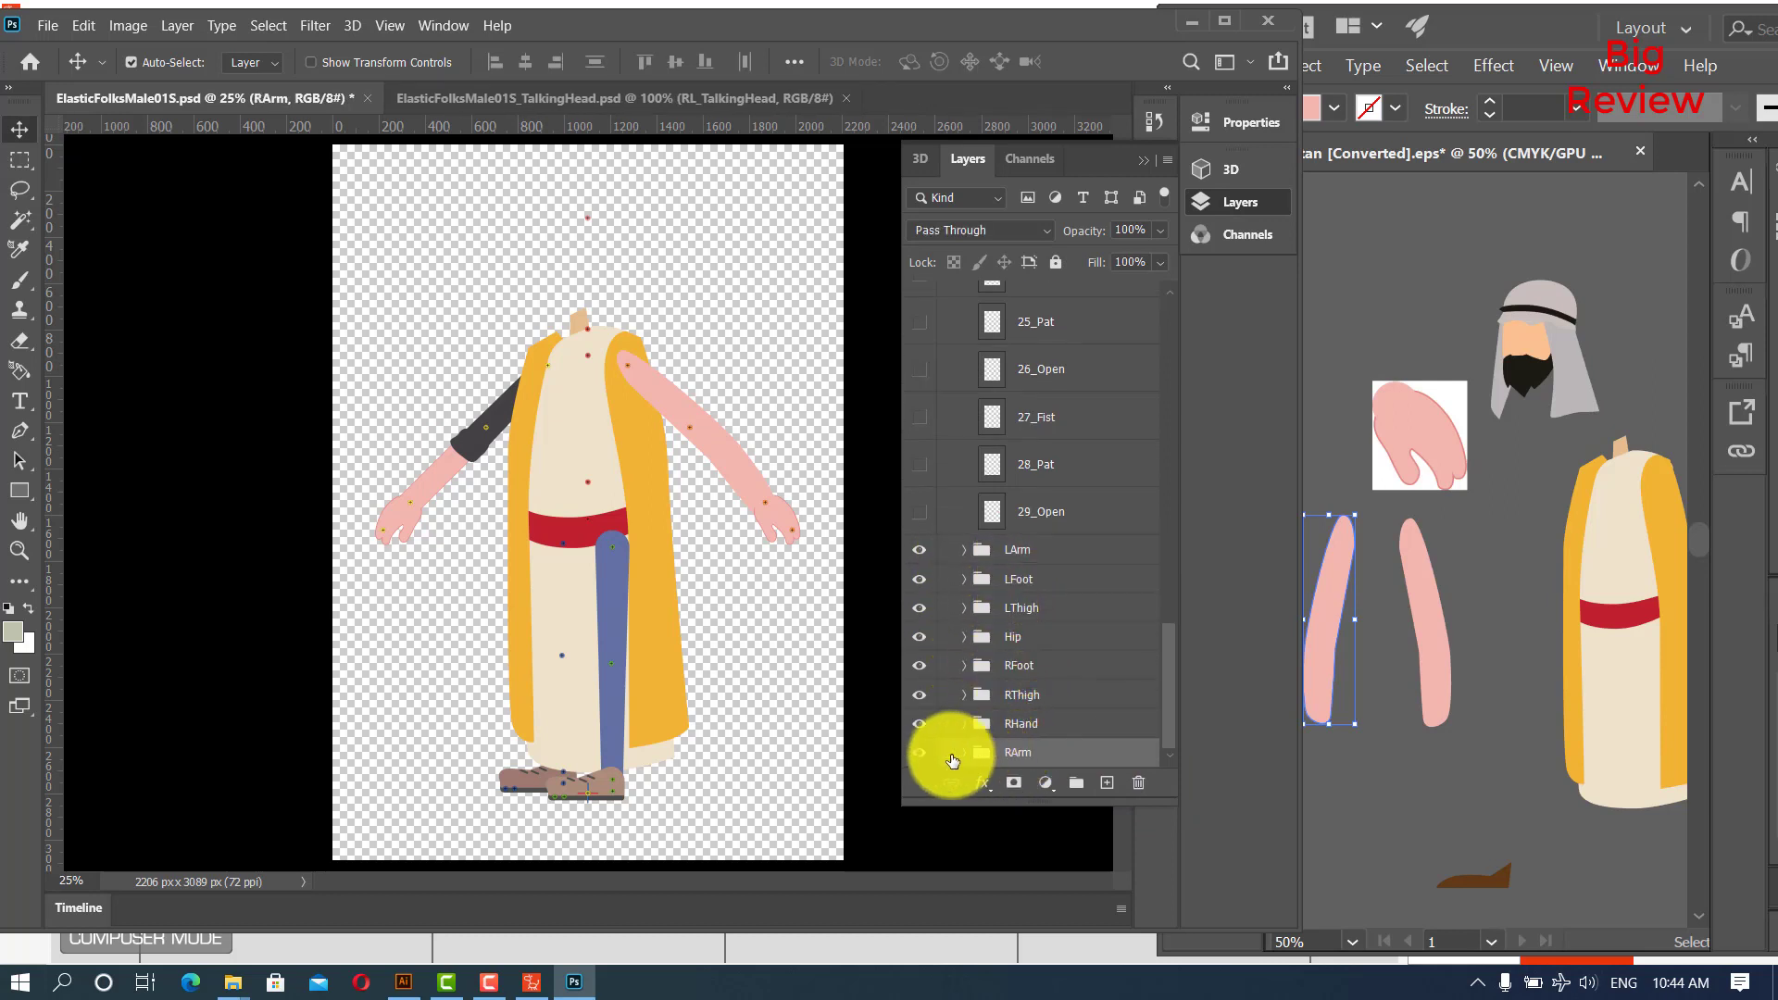
{"action": "left_click", "coordinate": [919, 752]}
{"action": "left_click", "coordinate": [919, 752]}
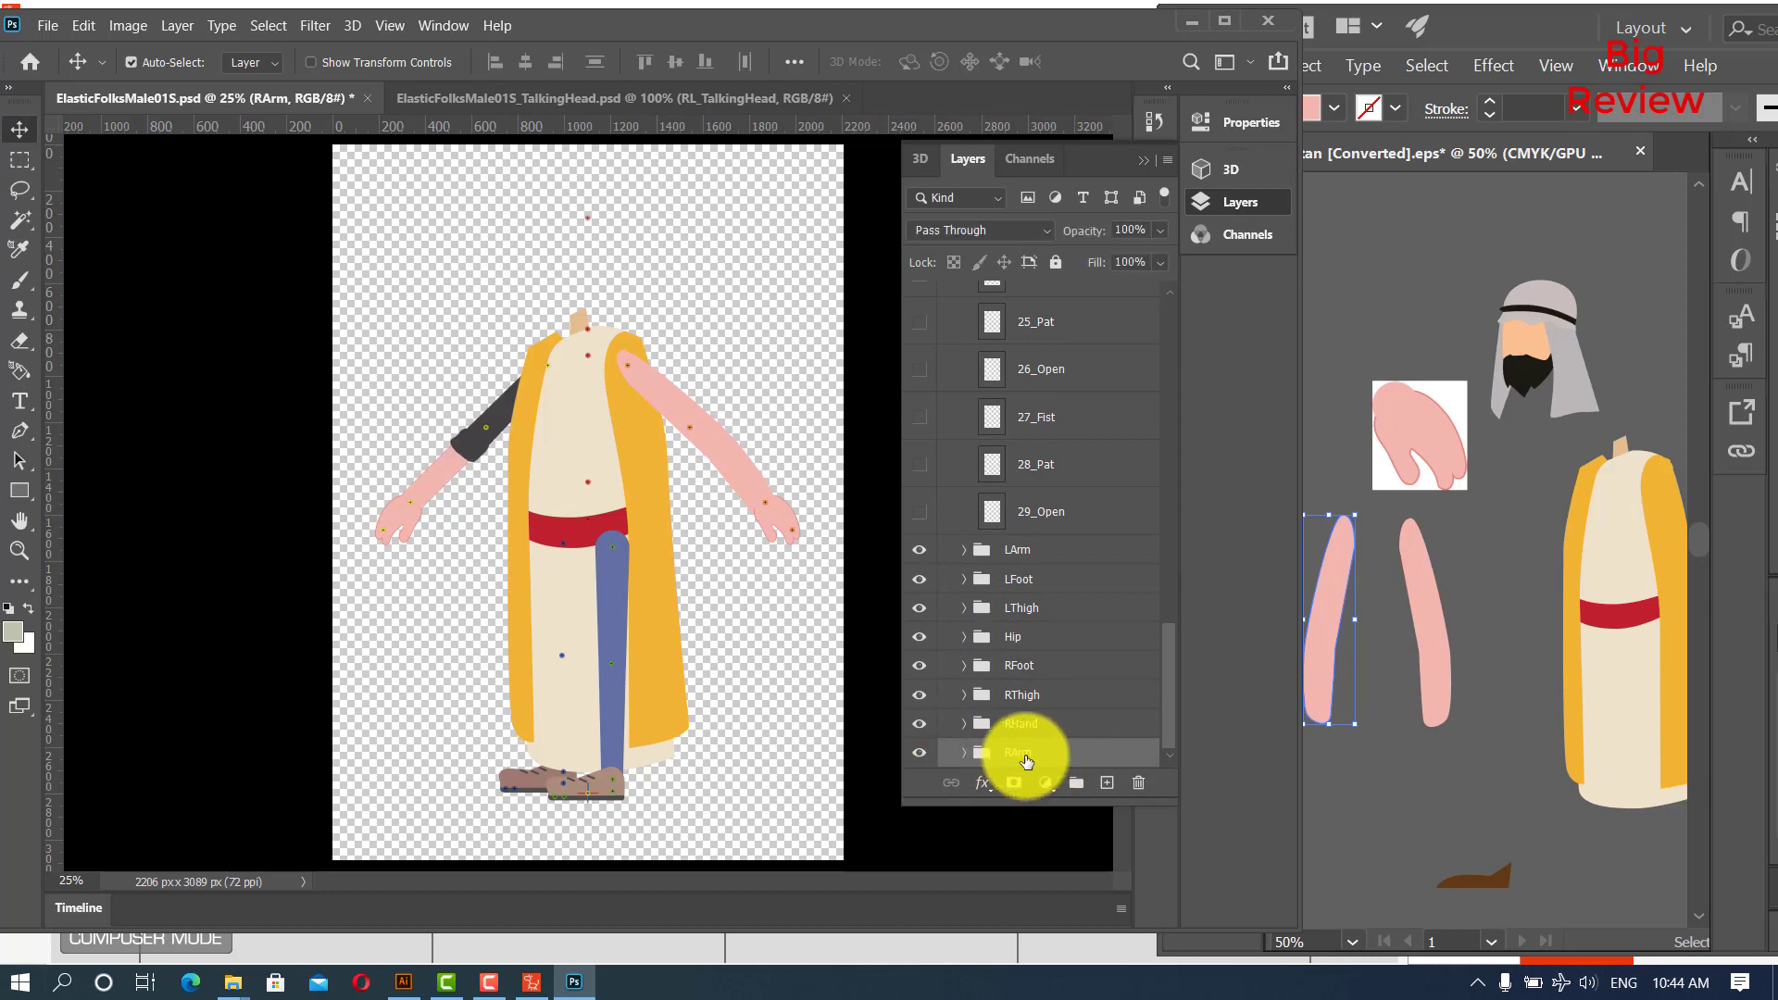
{"action": "left_click", "coordinate": [964, 752]}
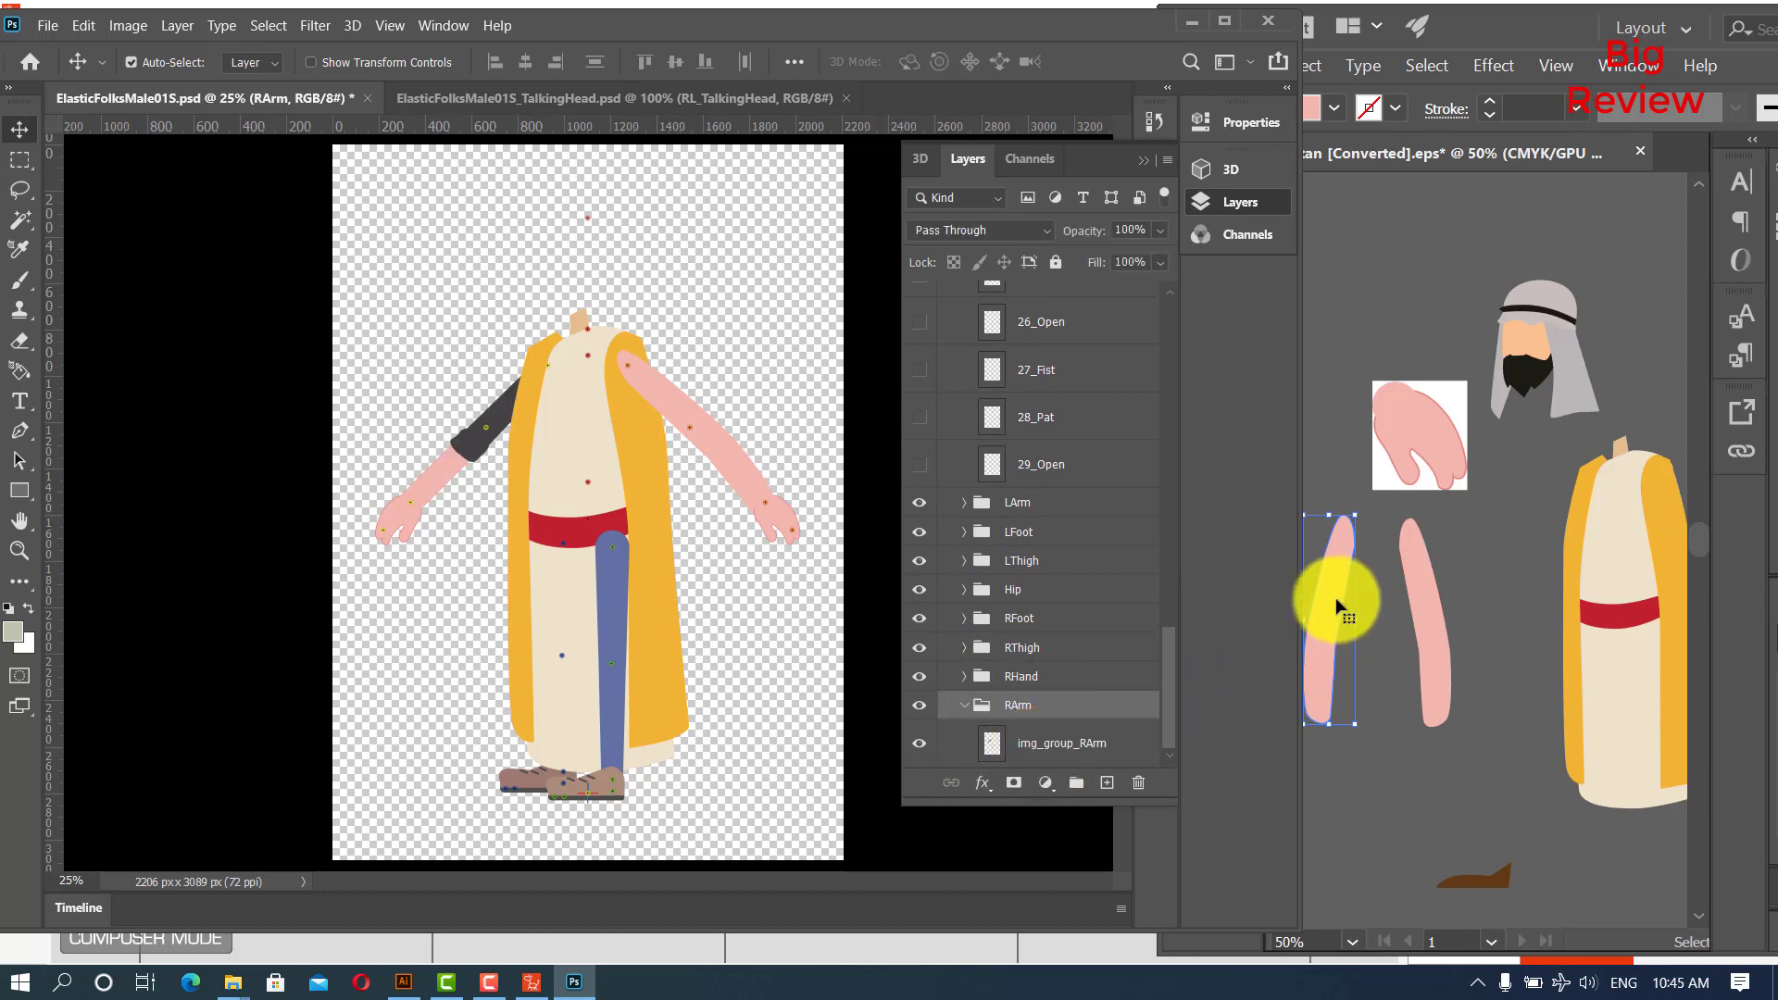
{"action": "left_click_drag", "start_coordinate": [1336, 606], "coordinate": [479, 437]}
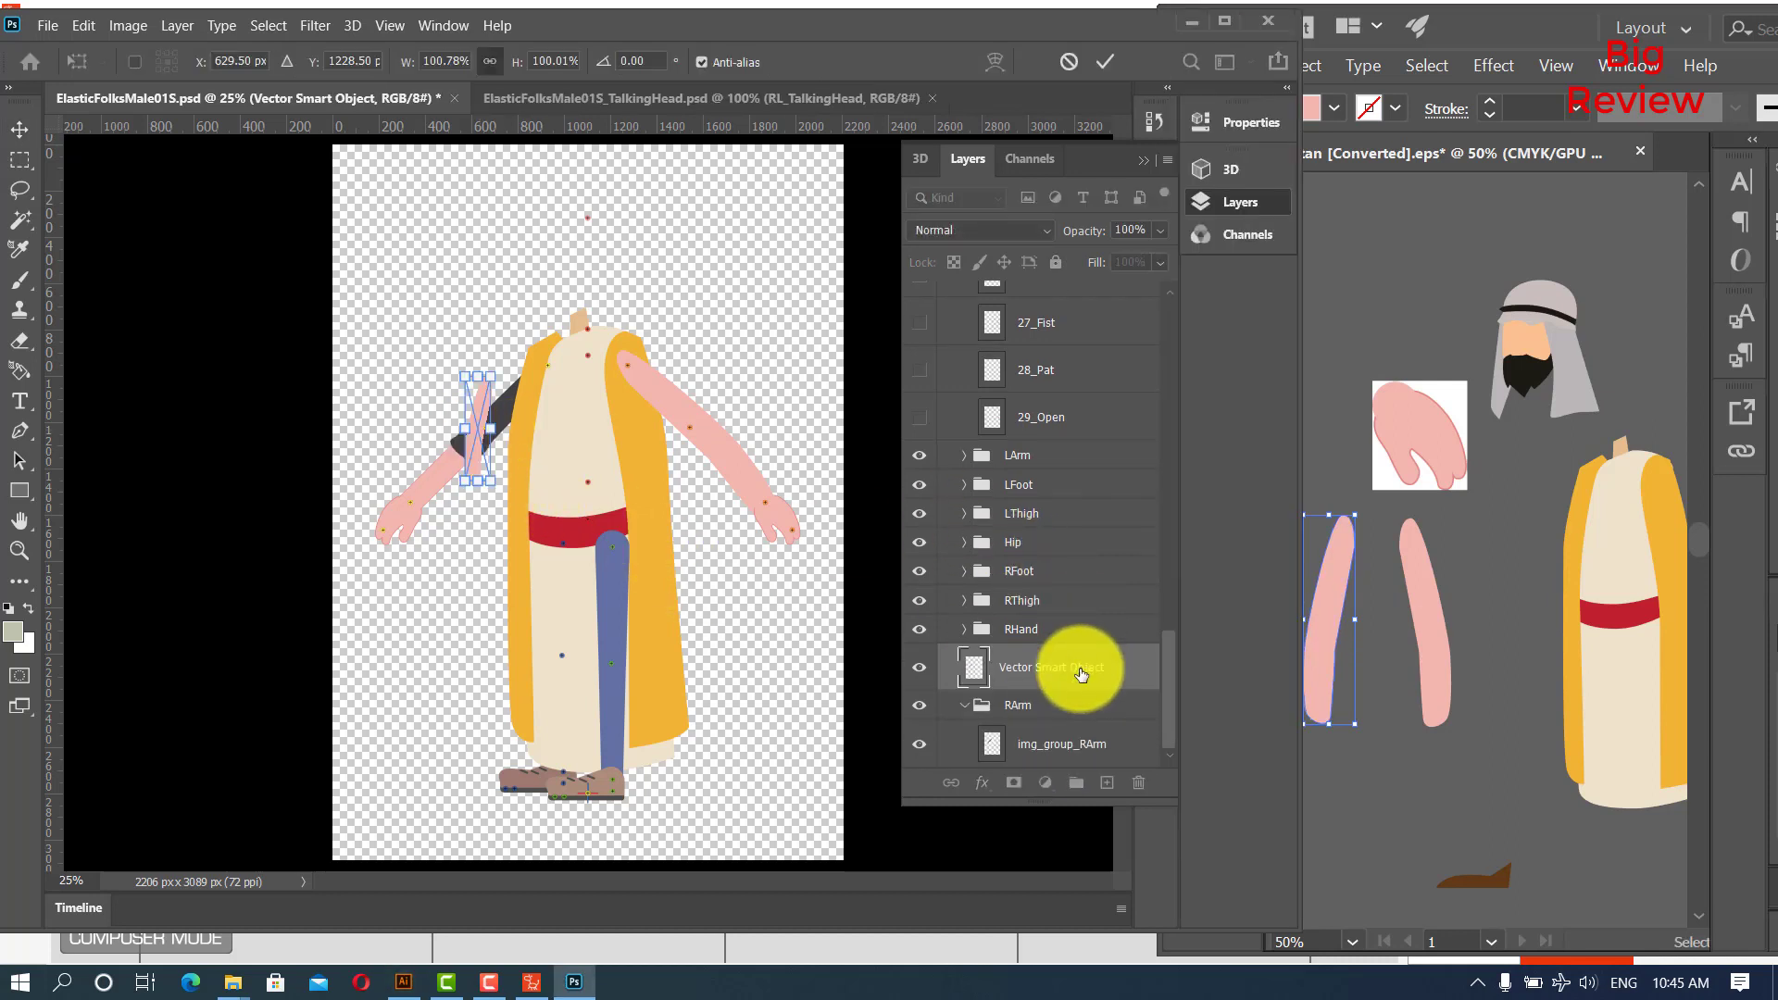
{"action": "left_click_drag", "start_coordinate": [1080, 673], "coordinate": [1029, 732]}
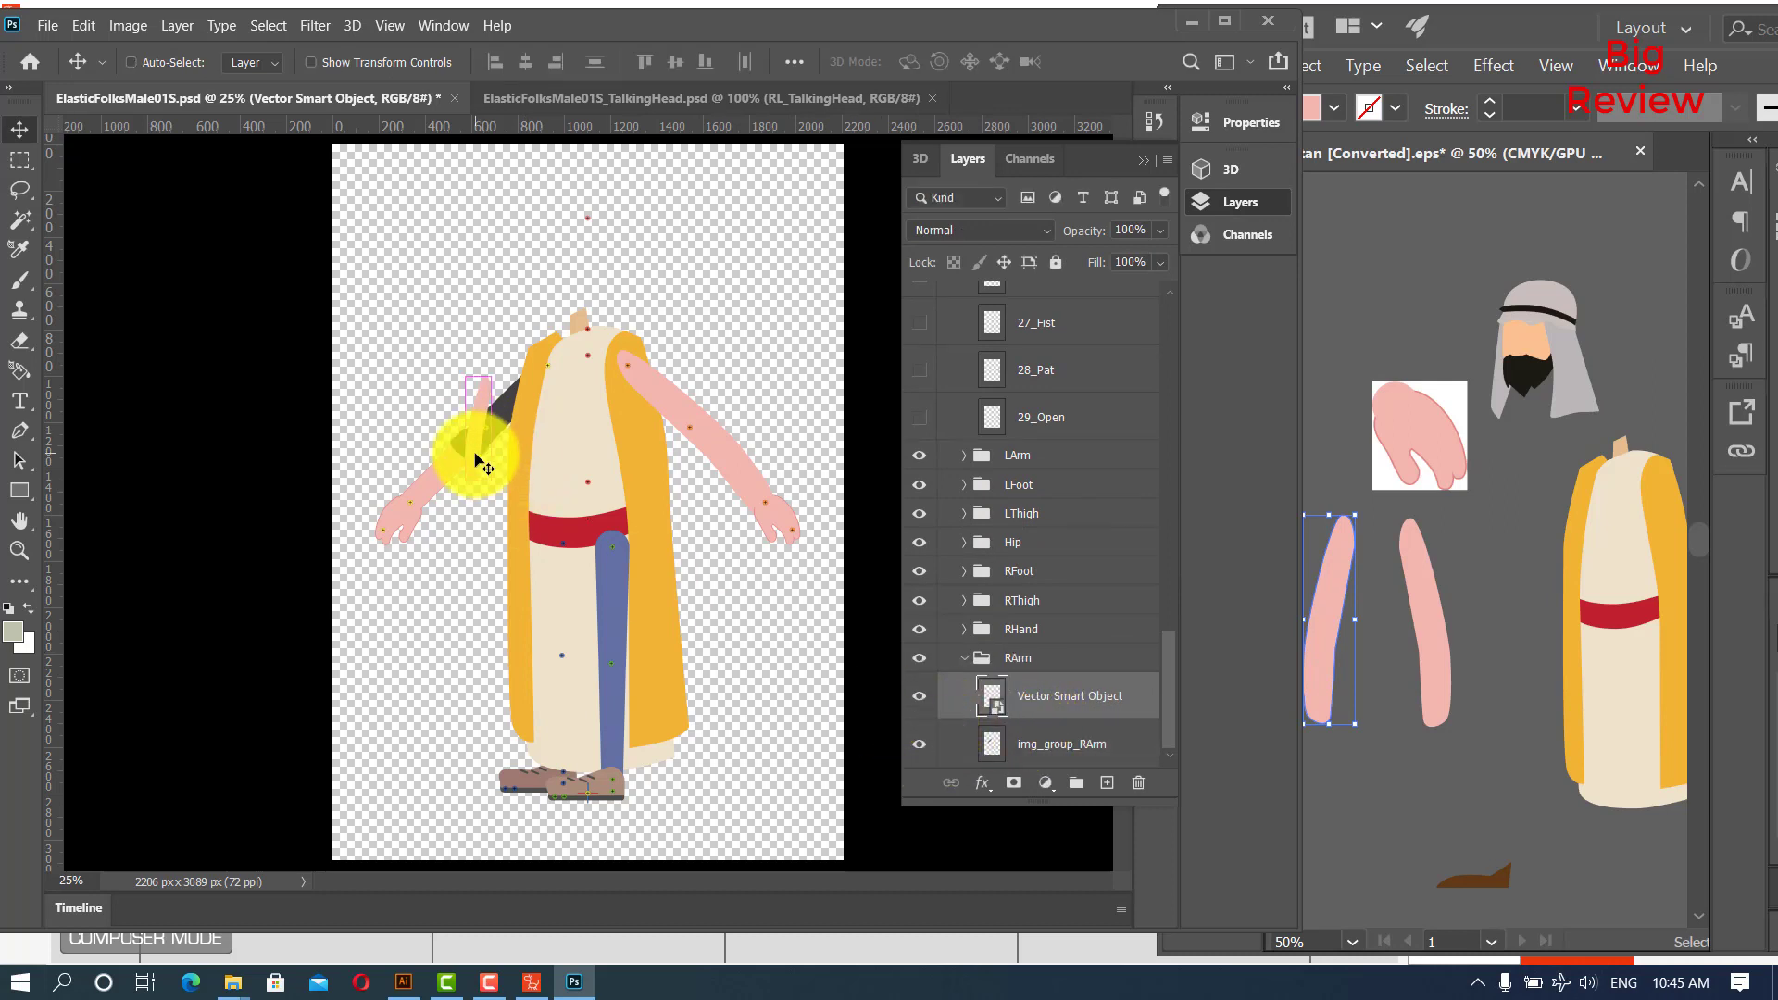
Fit the placed arm over the template's right arm, rotated about 35.6° and scaled to about 200%, and hide the img_group_RArm layer.
{"action": "key", "text": "ctrl+t"}
{"action": "mouse_move", "coordinate": [489, 378]}
{"action": "left_mouse_down"}
{"action": "mouse_move", "coordinate": [564, 226]}
{"action": "mouse_move", "coordinate": [615, 297]}
{"action": "mouse_move", "coordinate": [575, 297]}
{"action": "mouse_move", "coordinate": [516, 381]}
{"action": "left_mouse_up"}
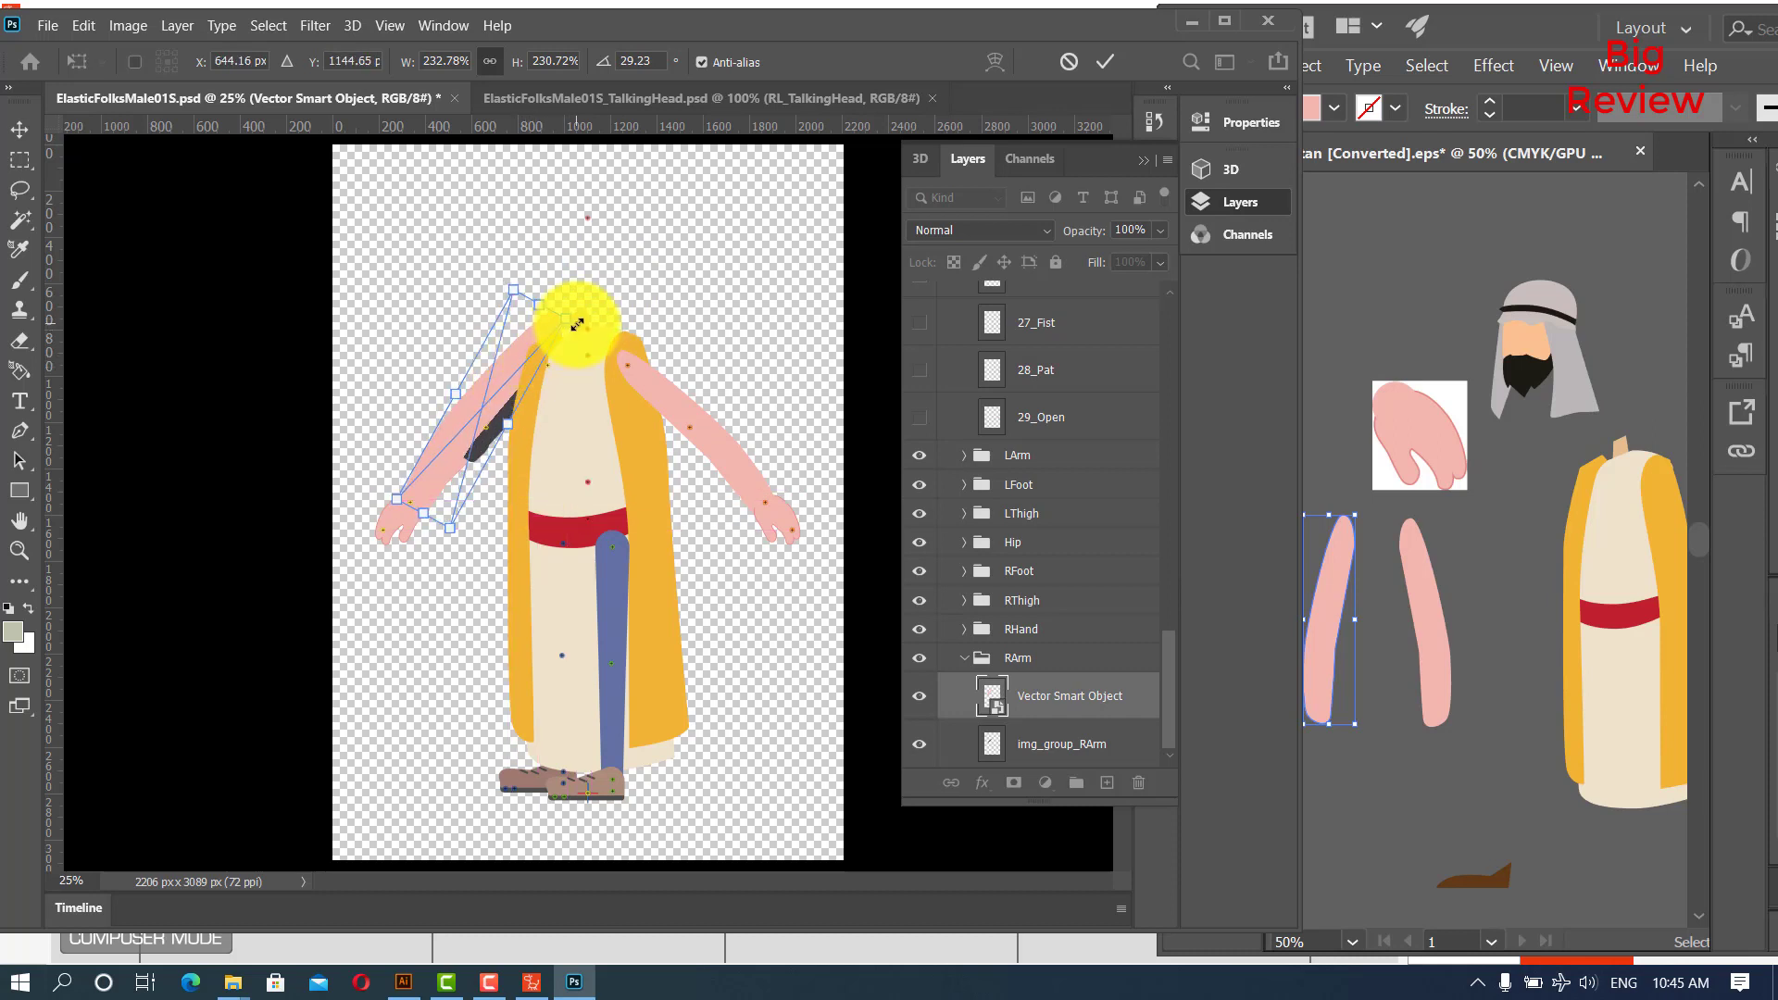
{"action": "left_click_drag", "start_coordinate": [589, 325], "coordinate": [499, 385]}
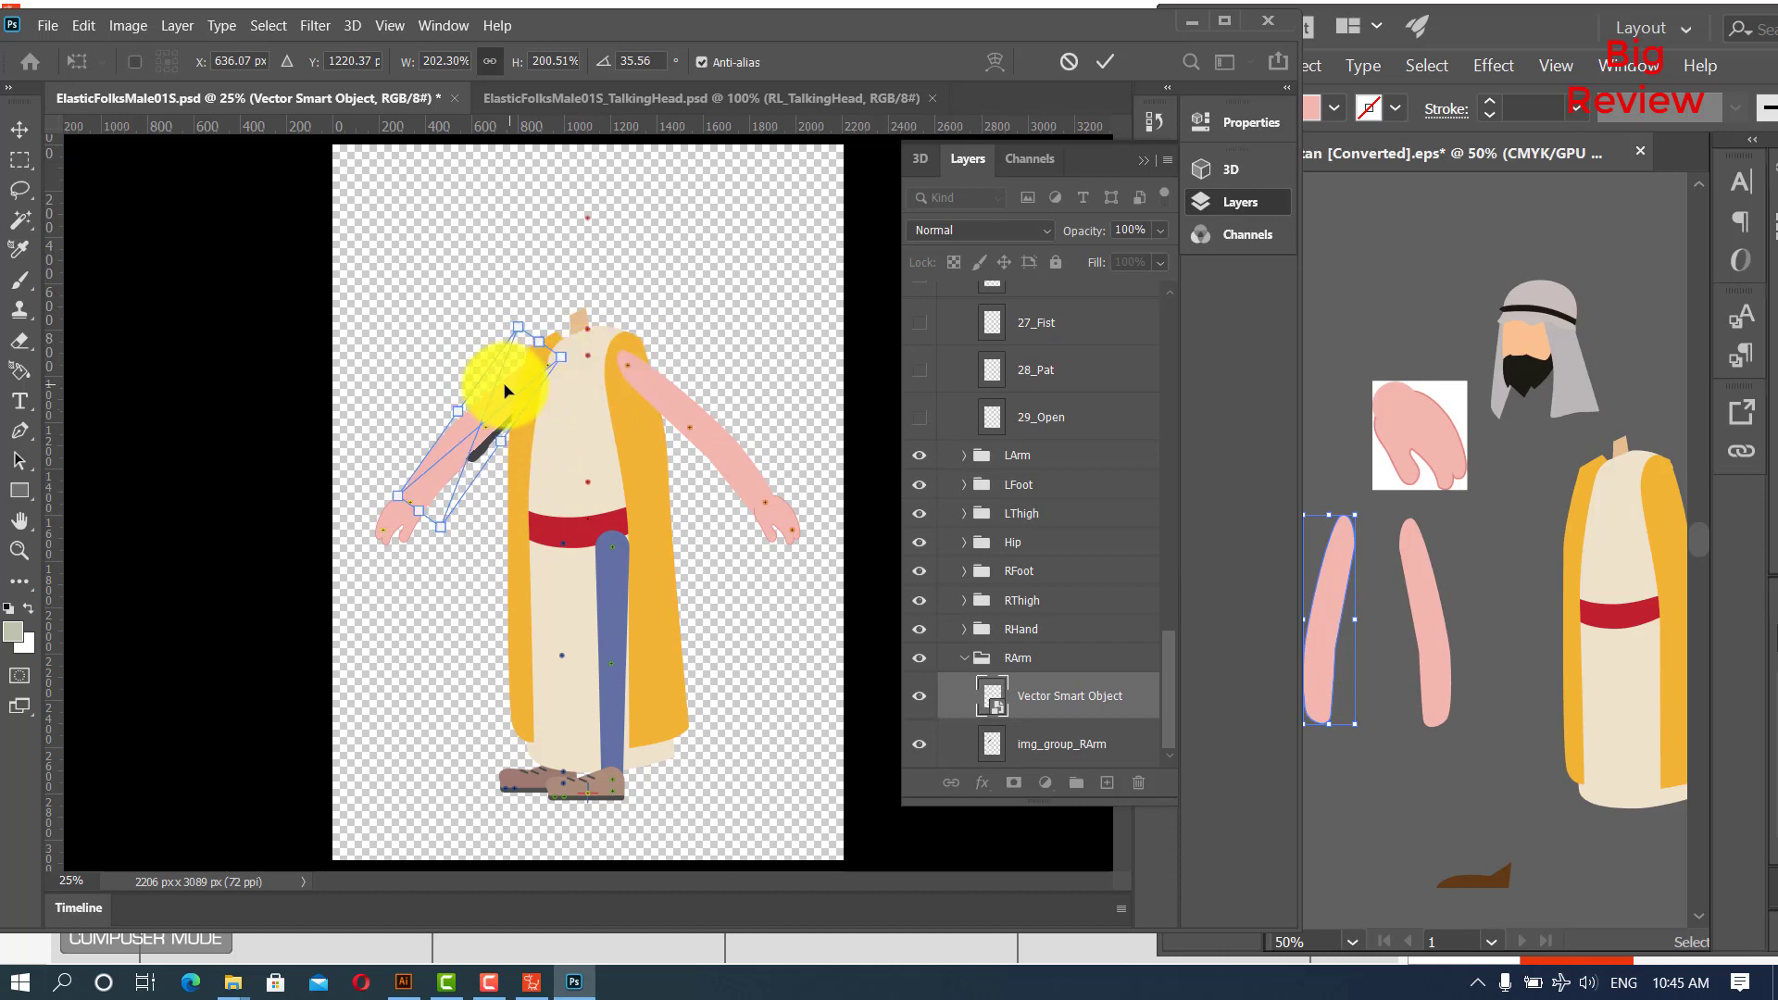
{"action": "left_click_drag", "start_coordinate": [509, 398], "coordinate": [507, 398]}
{"action": "key", "text": "Return"}
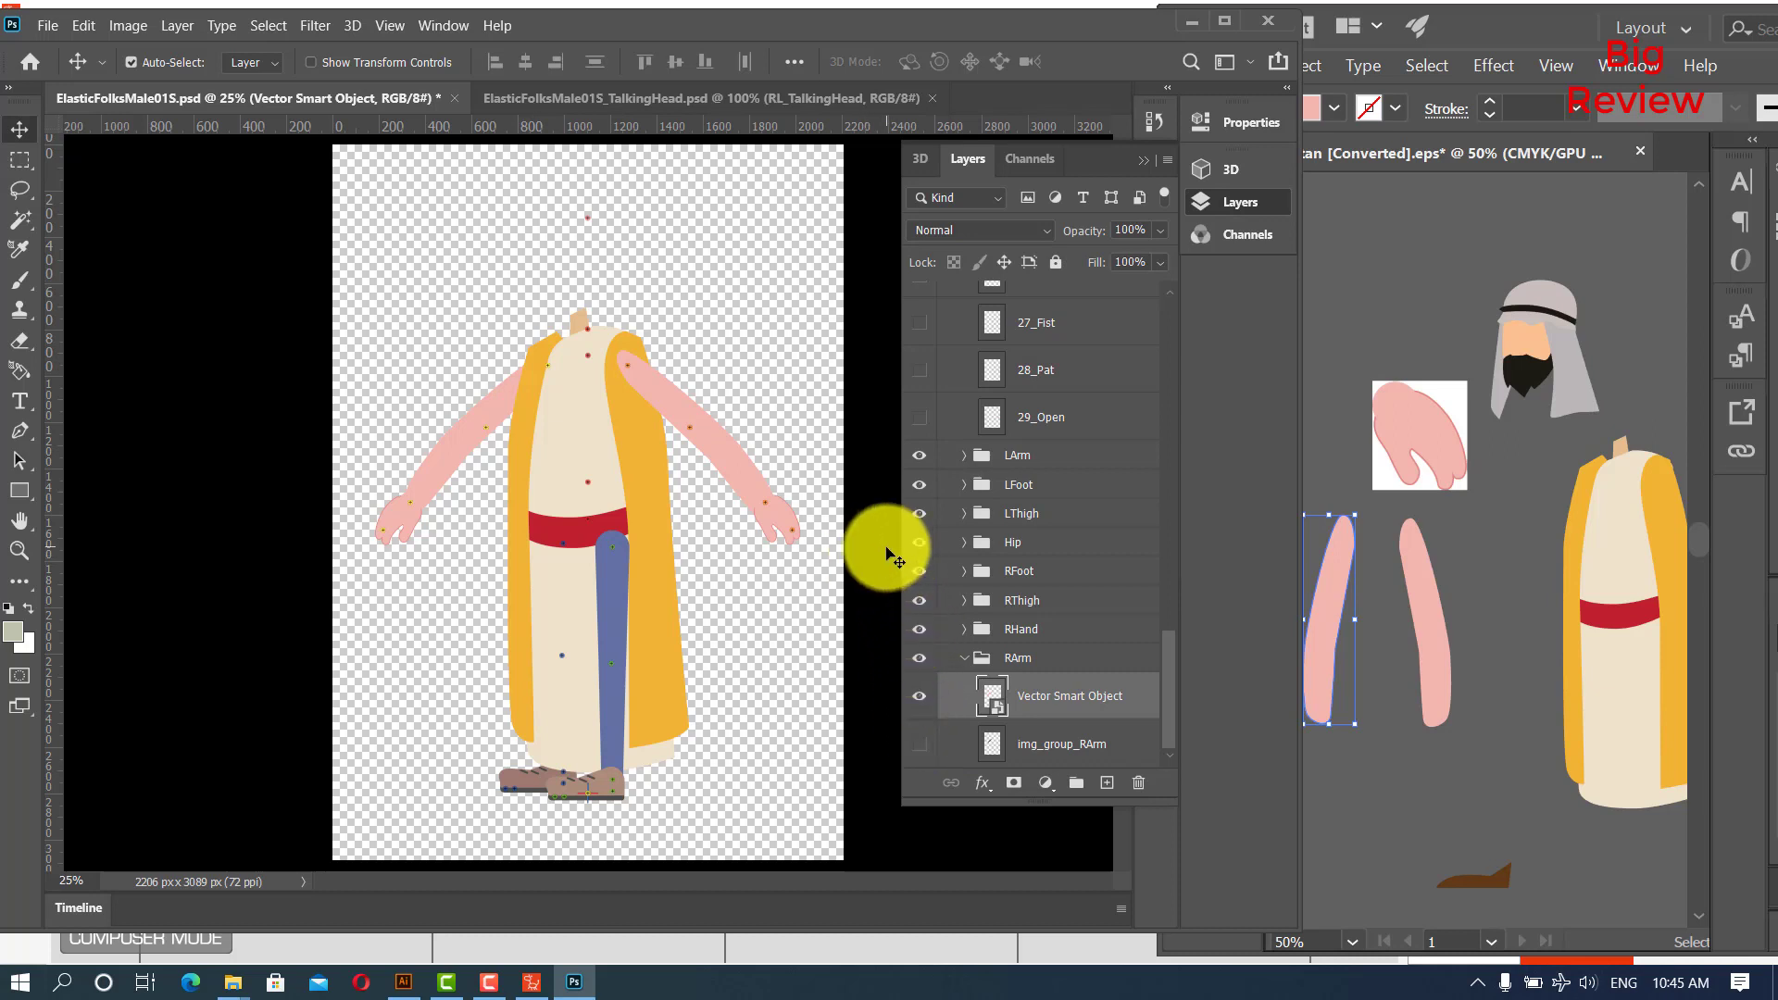
{"action": "left_click", "coordinate": [963, 661]}
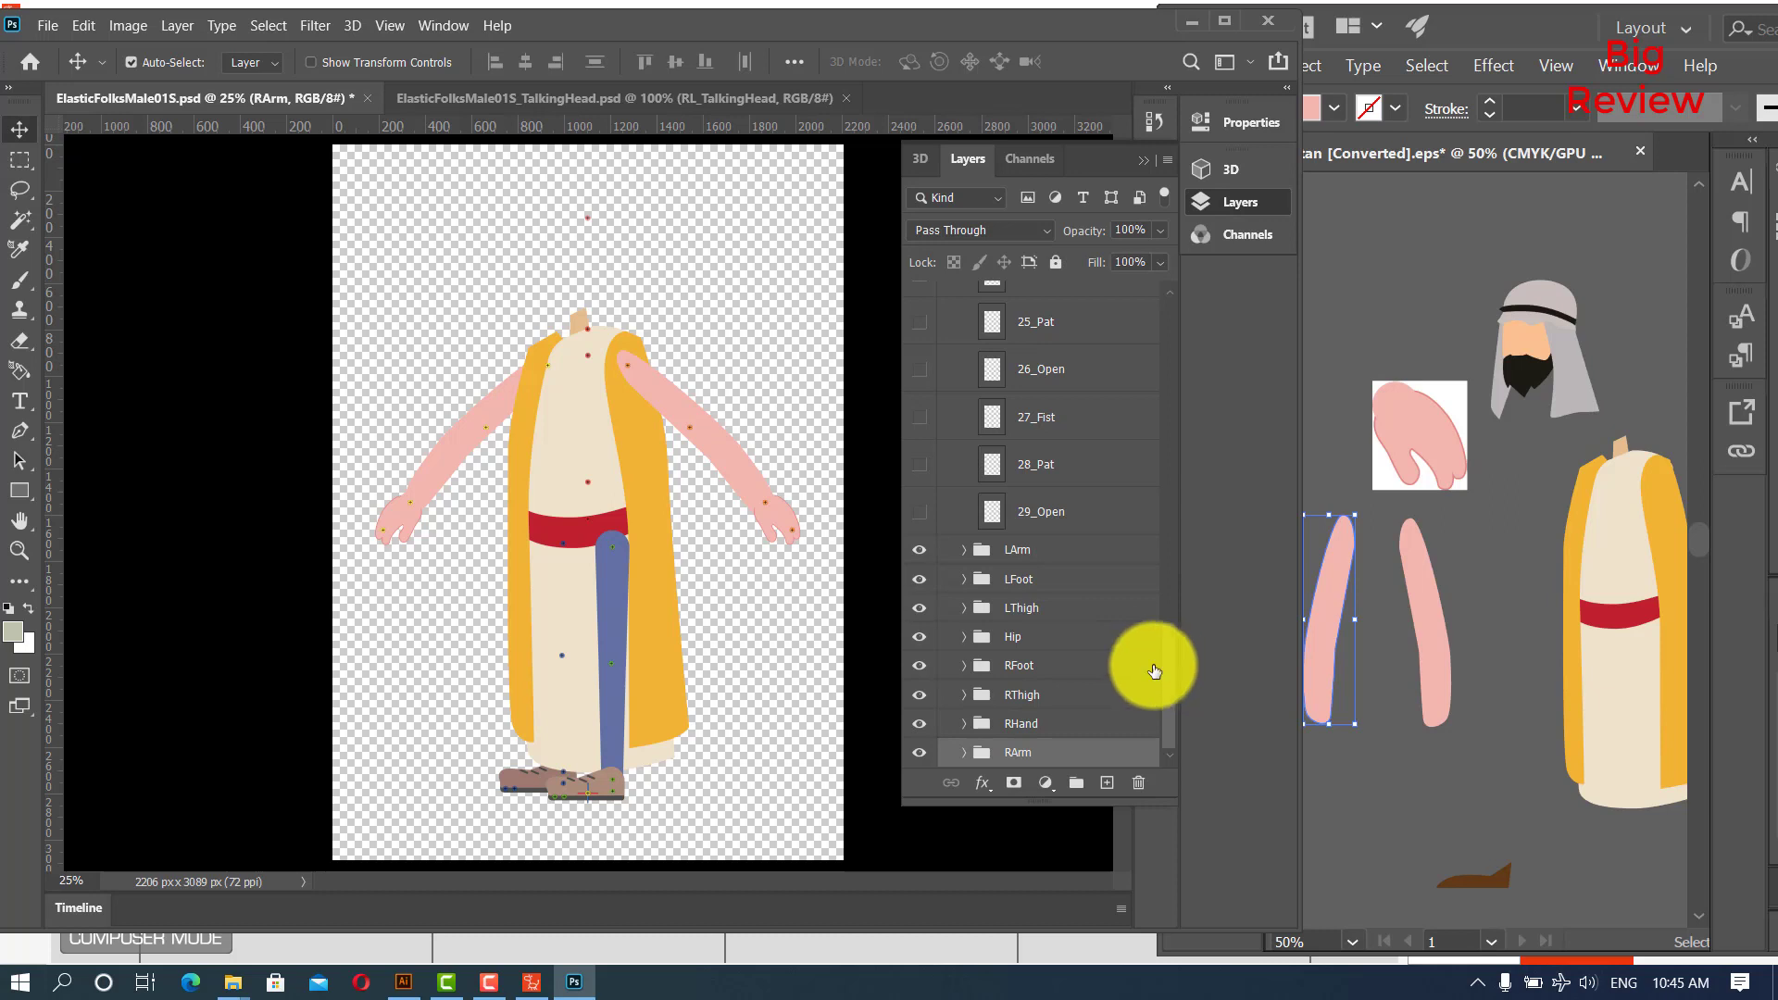
Hide the img_group_LThigh layer and leave the LThigh and RThigh groups collapsed.
{"action": "left_click", "coordinate": [614, 613]}
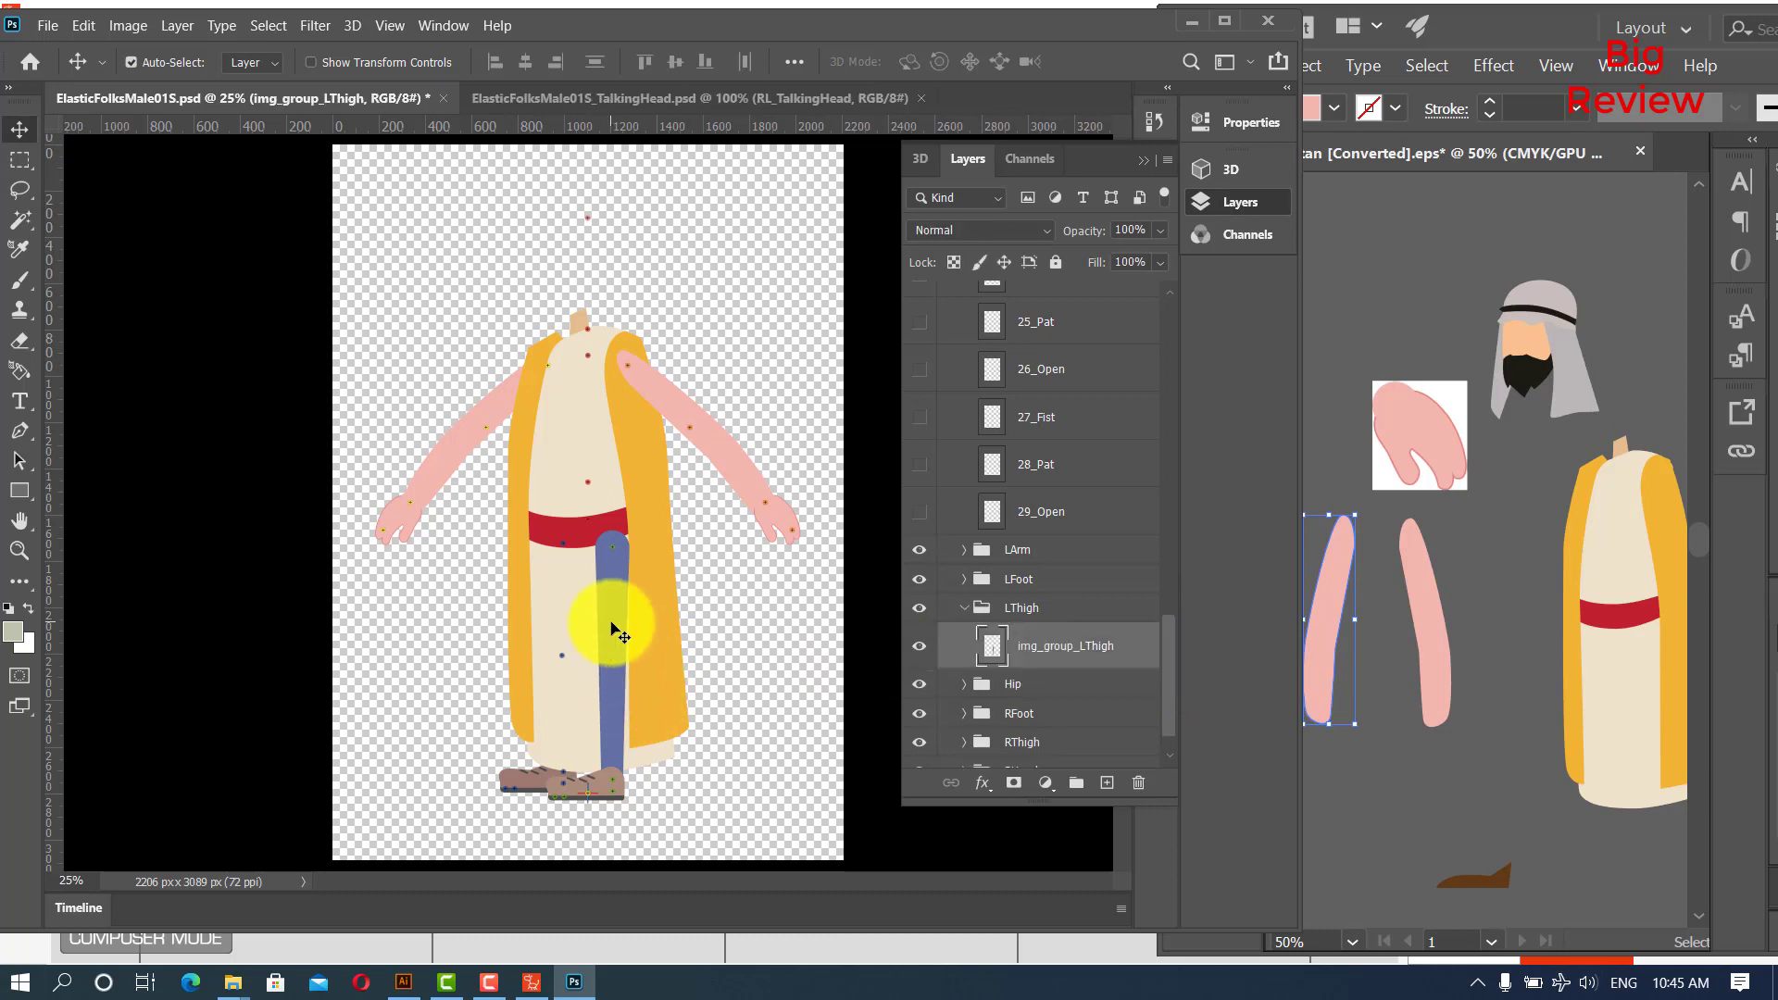
{"action": "left_click", "coordinate": [919, 656]}
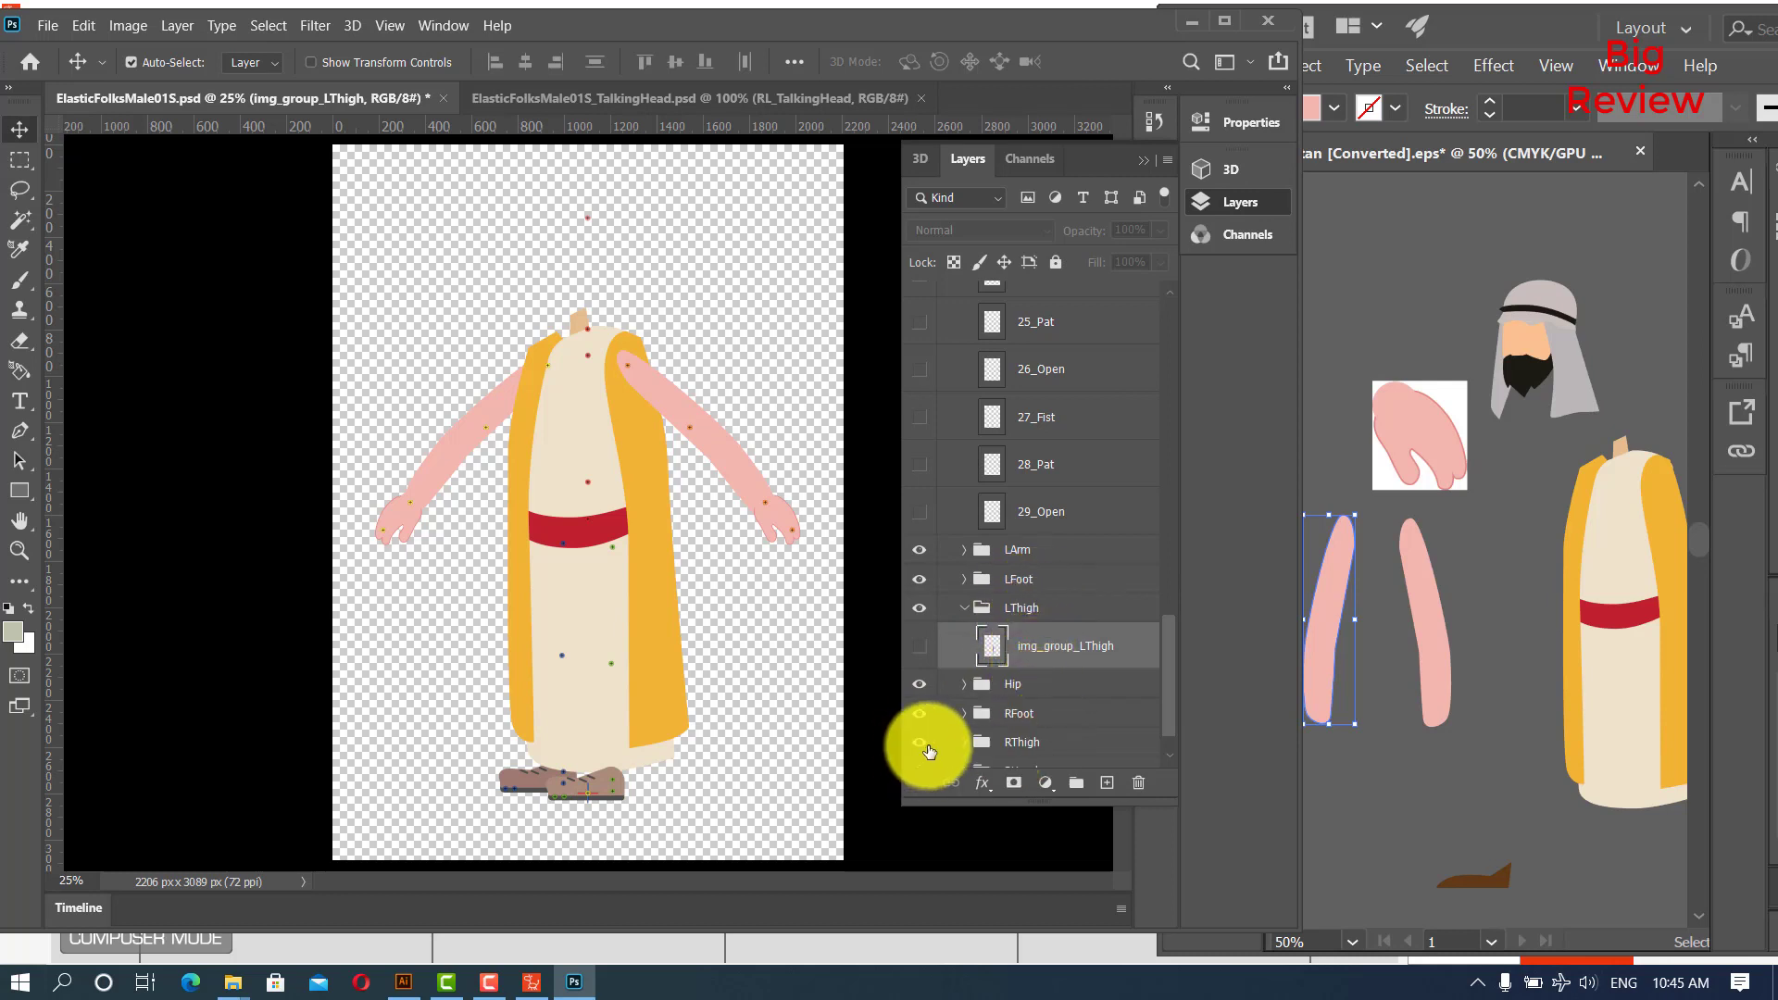
{"action": "left_click", "coordinate": [966, 743]}
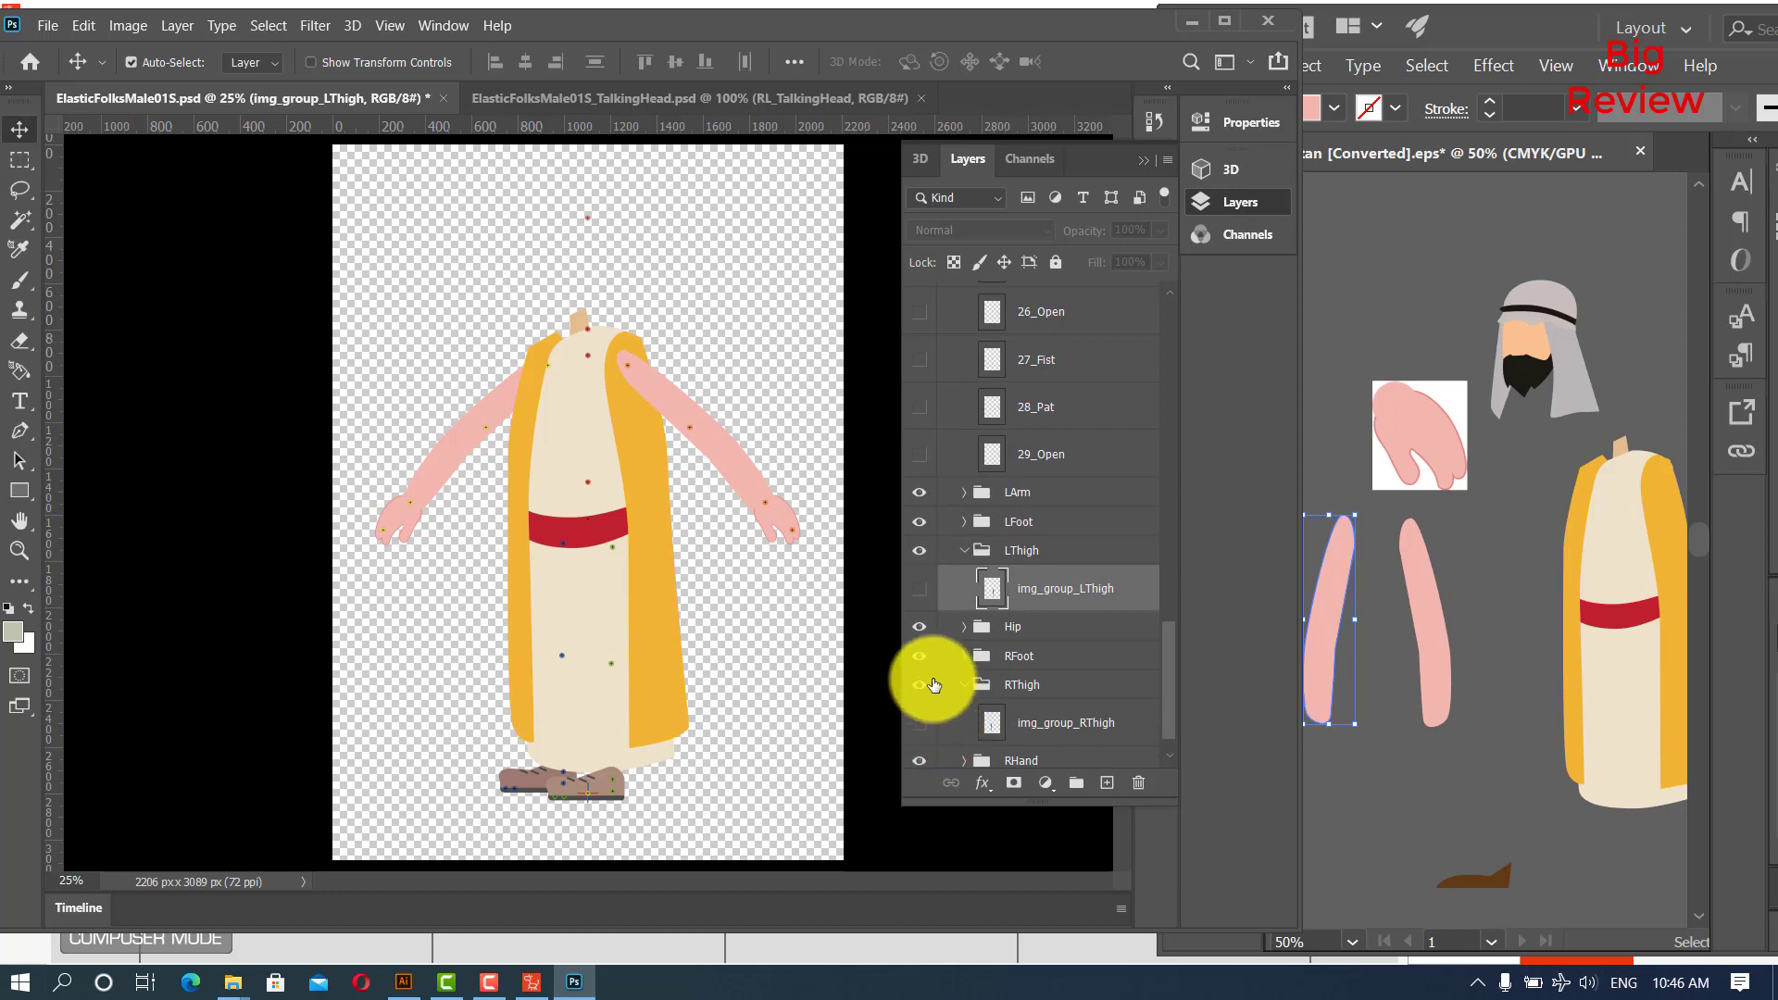
{"action": "left_click", "coordinate": [962, 553]}
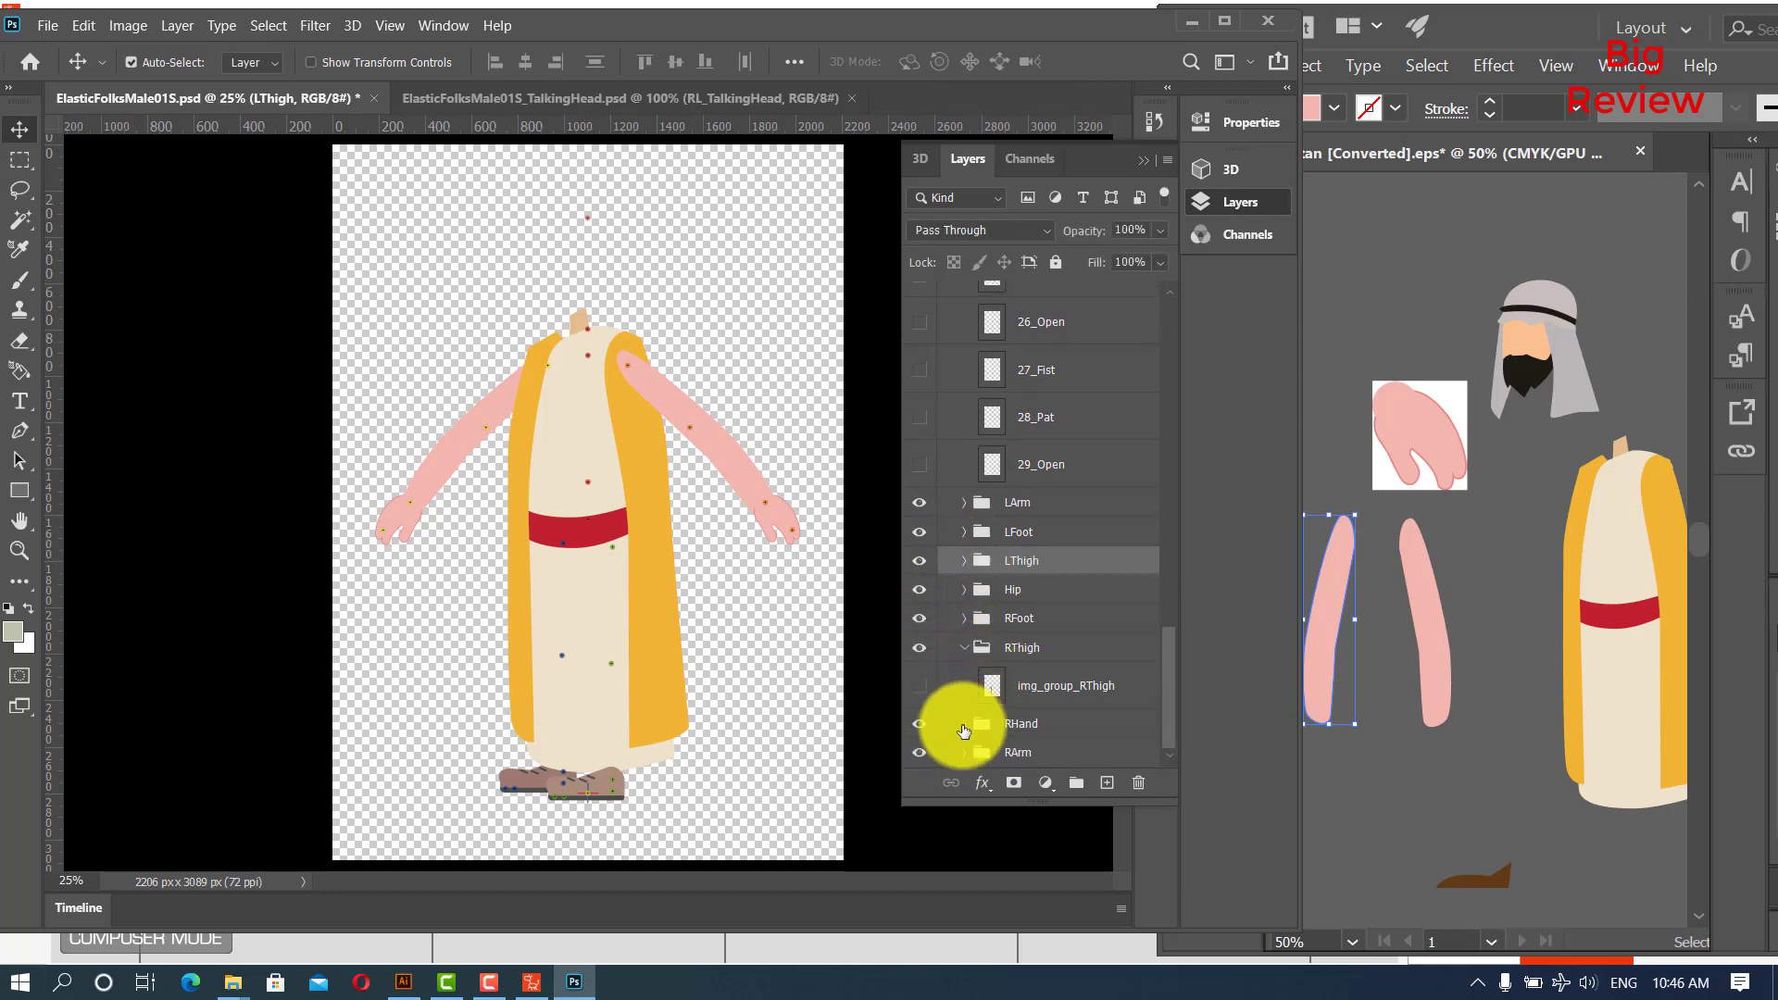
{"action": "left_click", "coordinate": [964, 646]}
Switch to the ElasticFolksMale01S_TalkingHead.psd document and select the face layer, Layer 11, in the NSFace group.
{"action": "left_click", "coordinate": [1514, 590]}
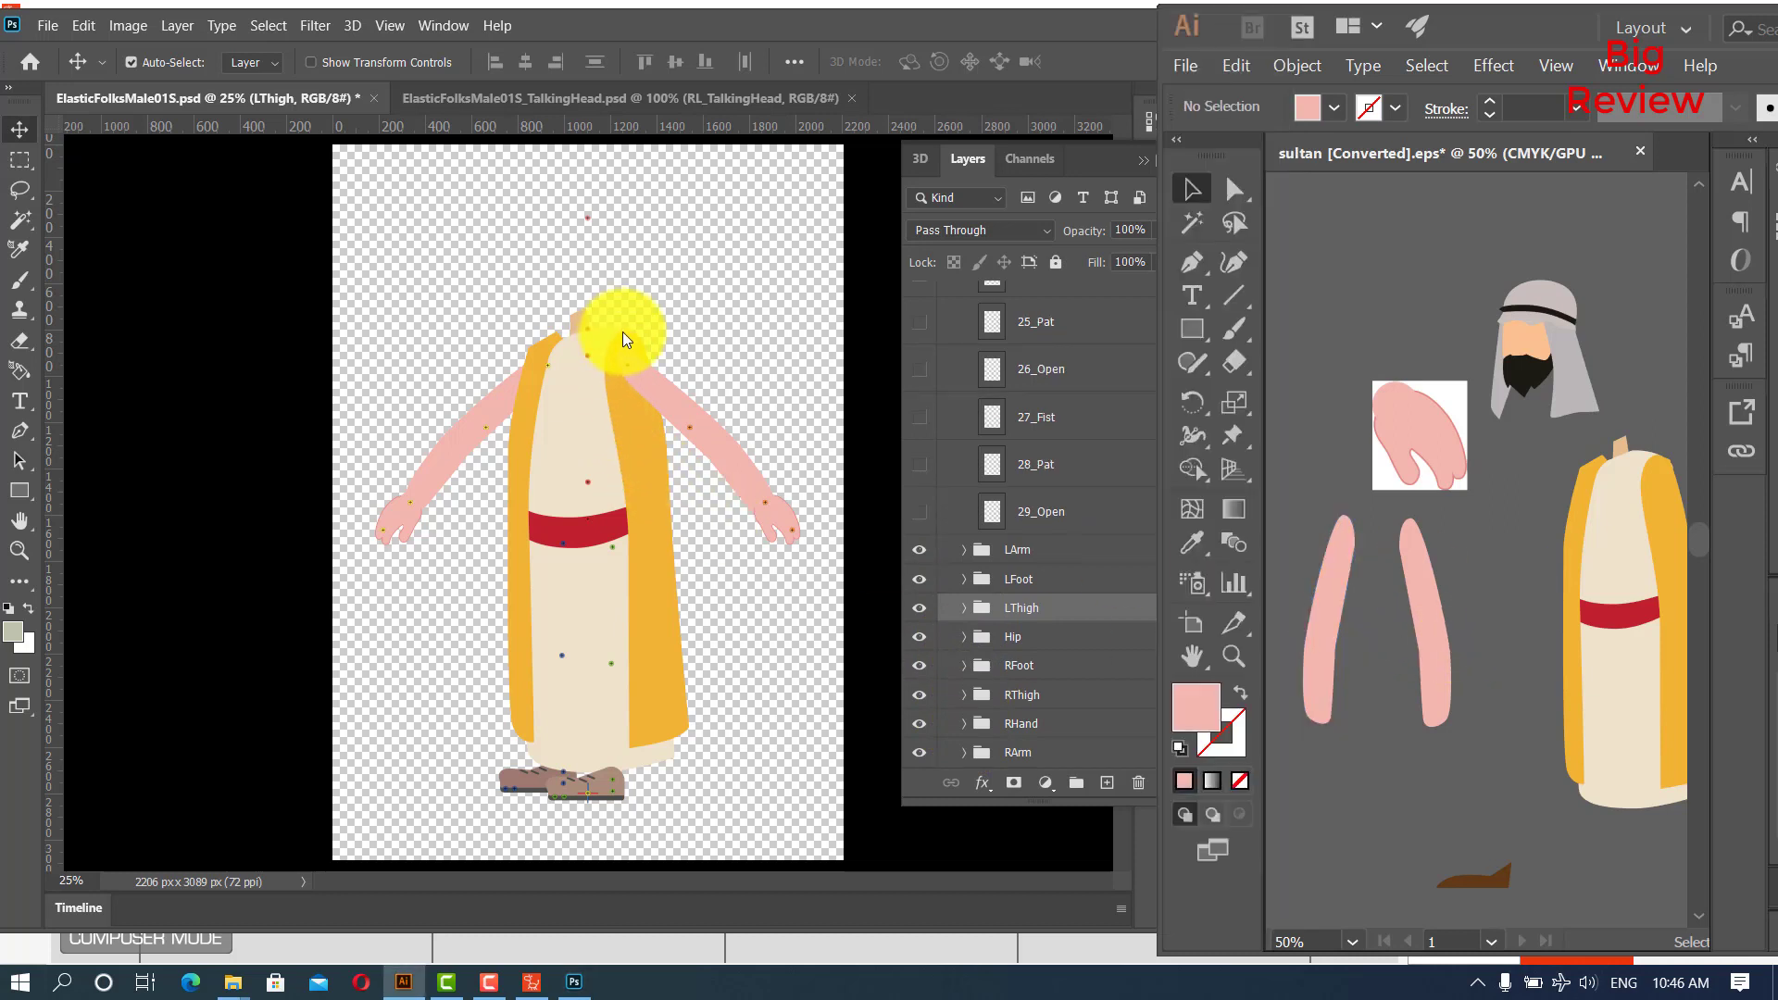
{"action": "left_click", "coordinate": [675, 298]}
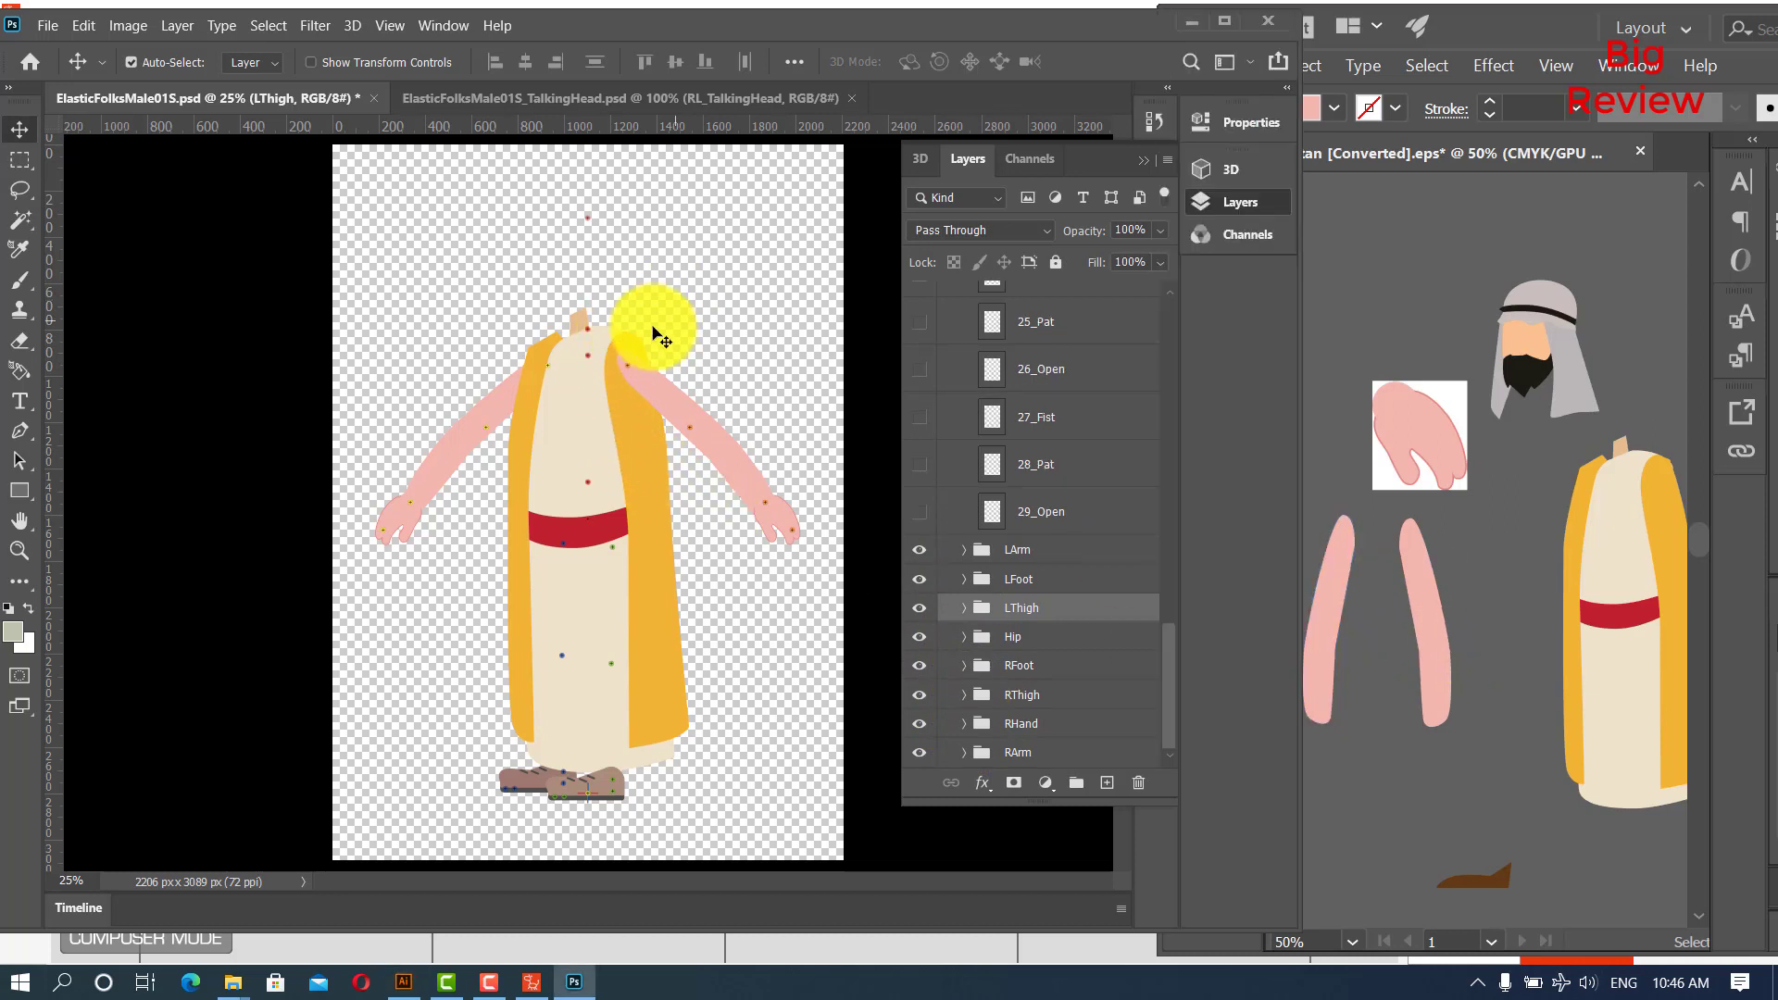
{"action": "left_click", "coordinate": [474, 97]}
{"action": "left_click", "coordinate": [681, 597]}
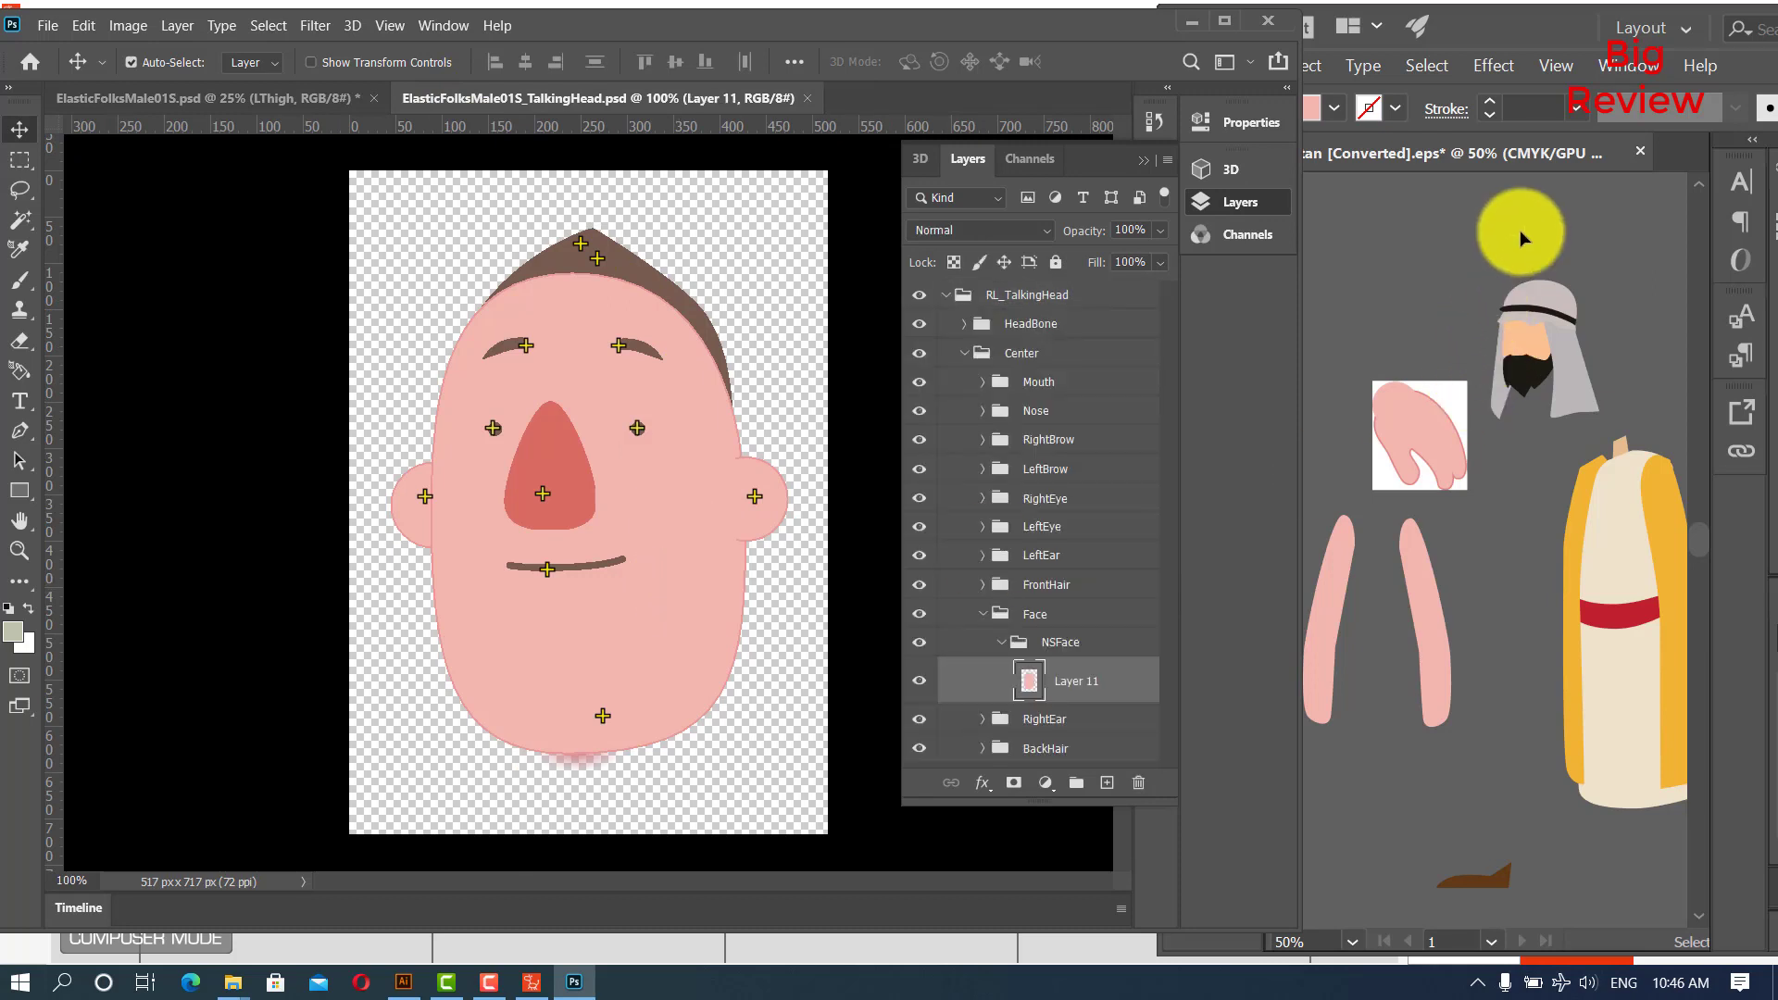
Place the sultan's head from the Illustrator document into the NSFace group above Layer 11 in the talking-head document.
{"action": "left_click", "coordinate": [1492, 263]}
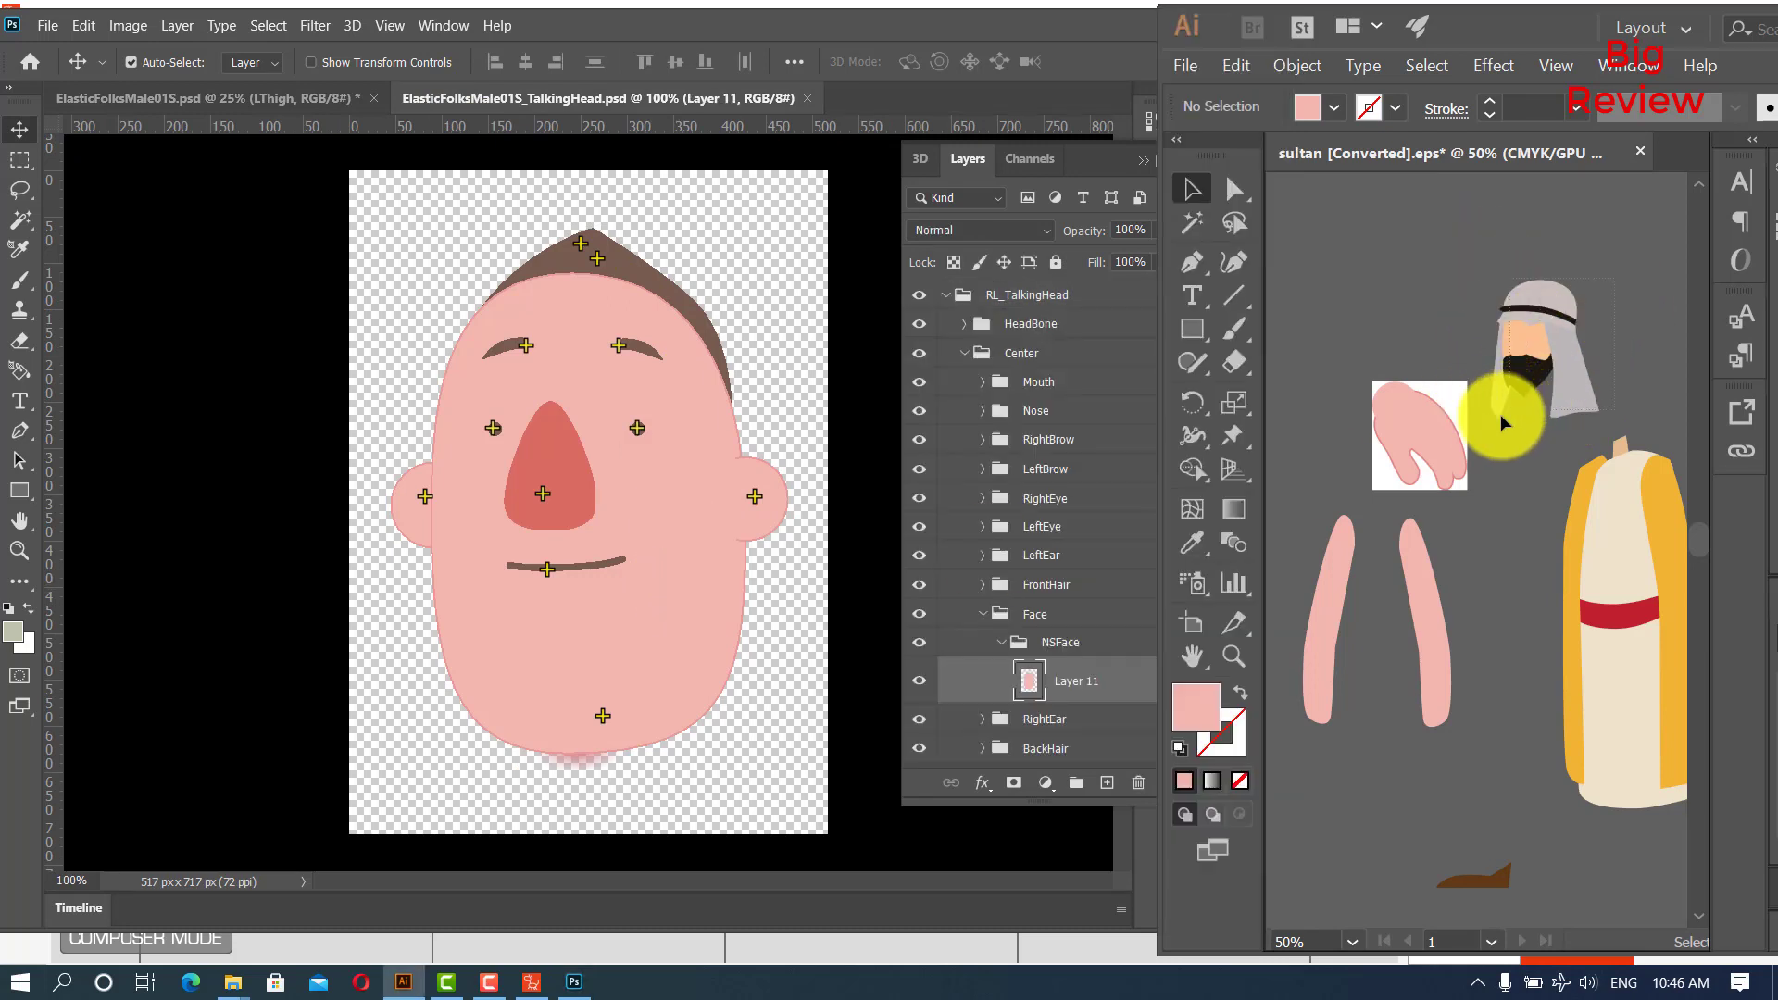
{"action": "left_click", "coordinate": [1519, 380]}
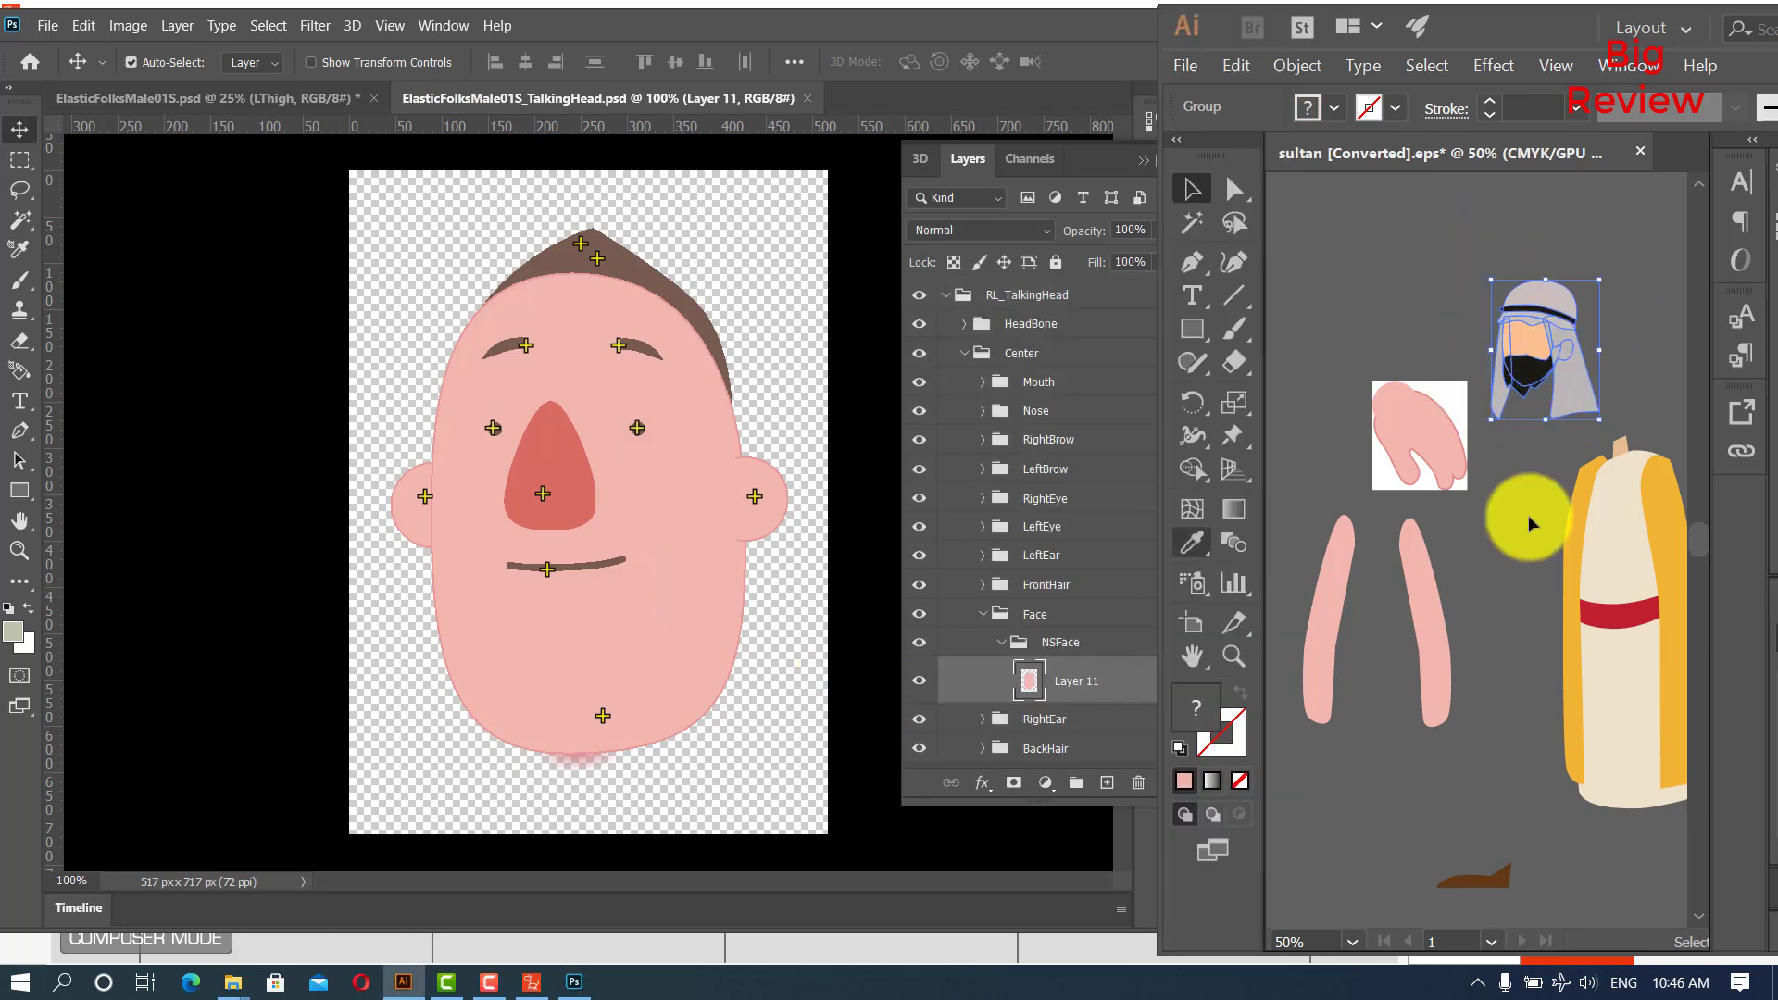
{"action": "left_click_drag", "start_coordinate": [1564, 375], "coordinate": [652, 562]}
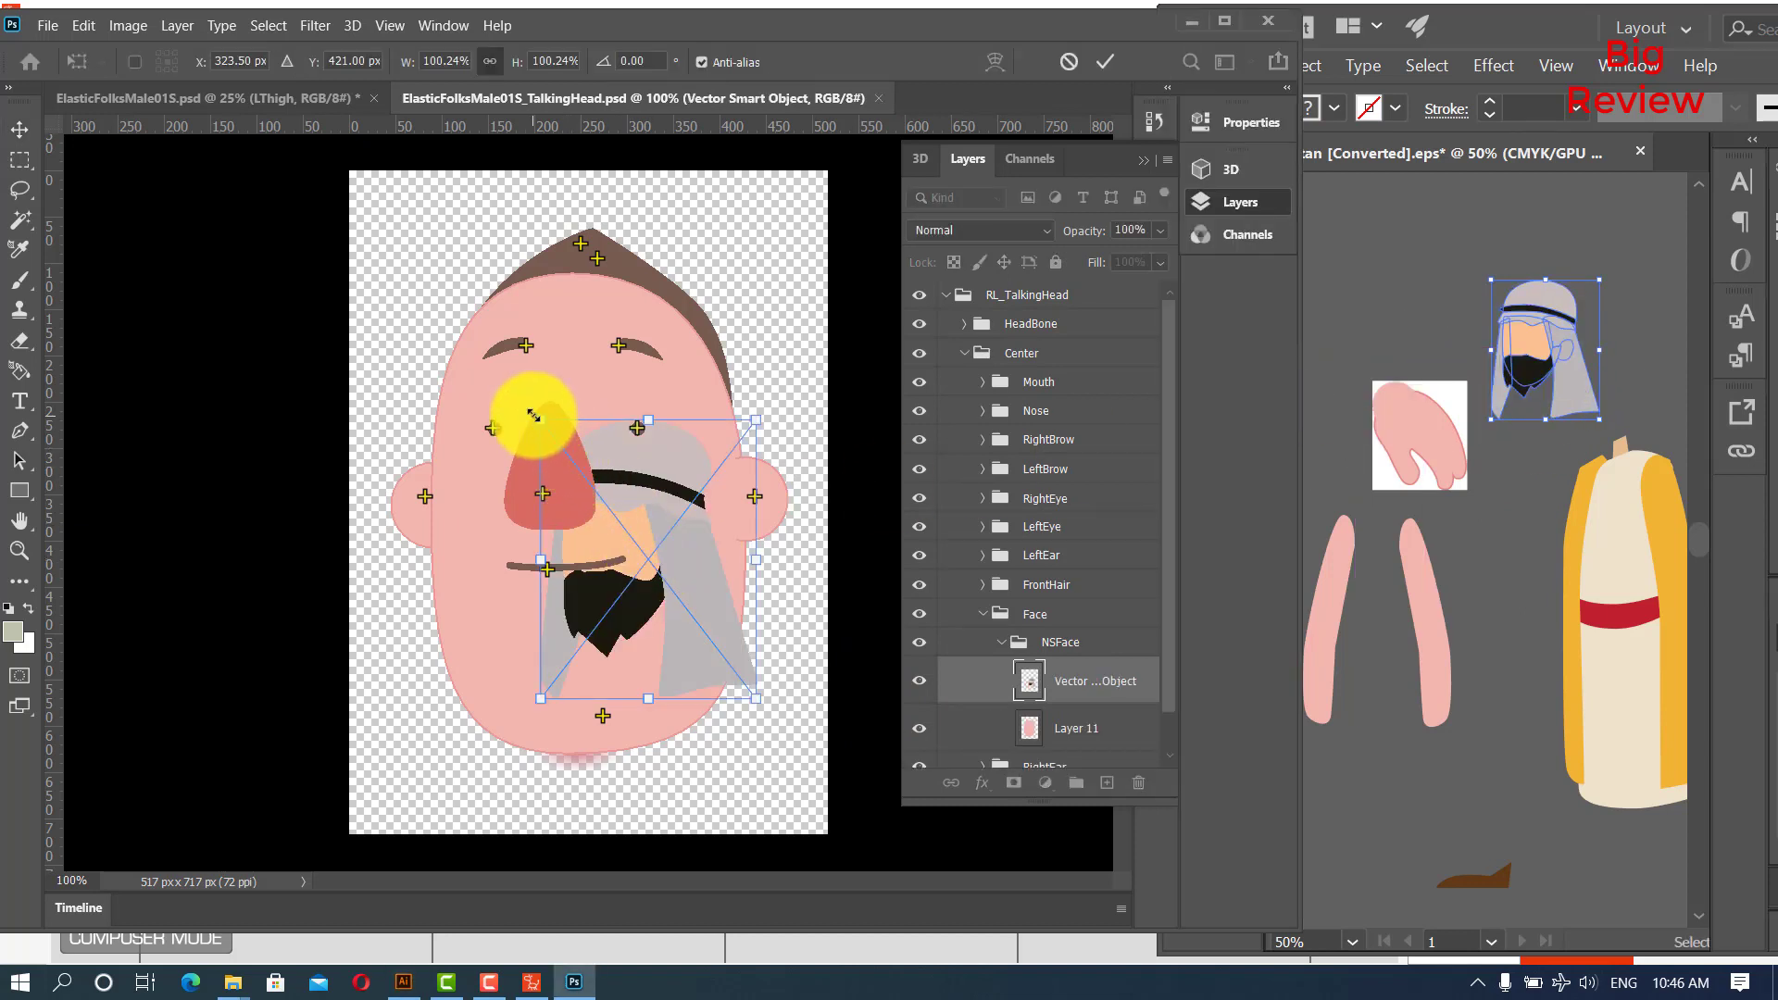
Scale the placed head to about 271% and fit its face behind the template's brows, eyes, nose and mouth.
{"action": "left_click_drag", "start_coordinate": [533, 414], "coordinate": [375, 210]}
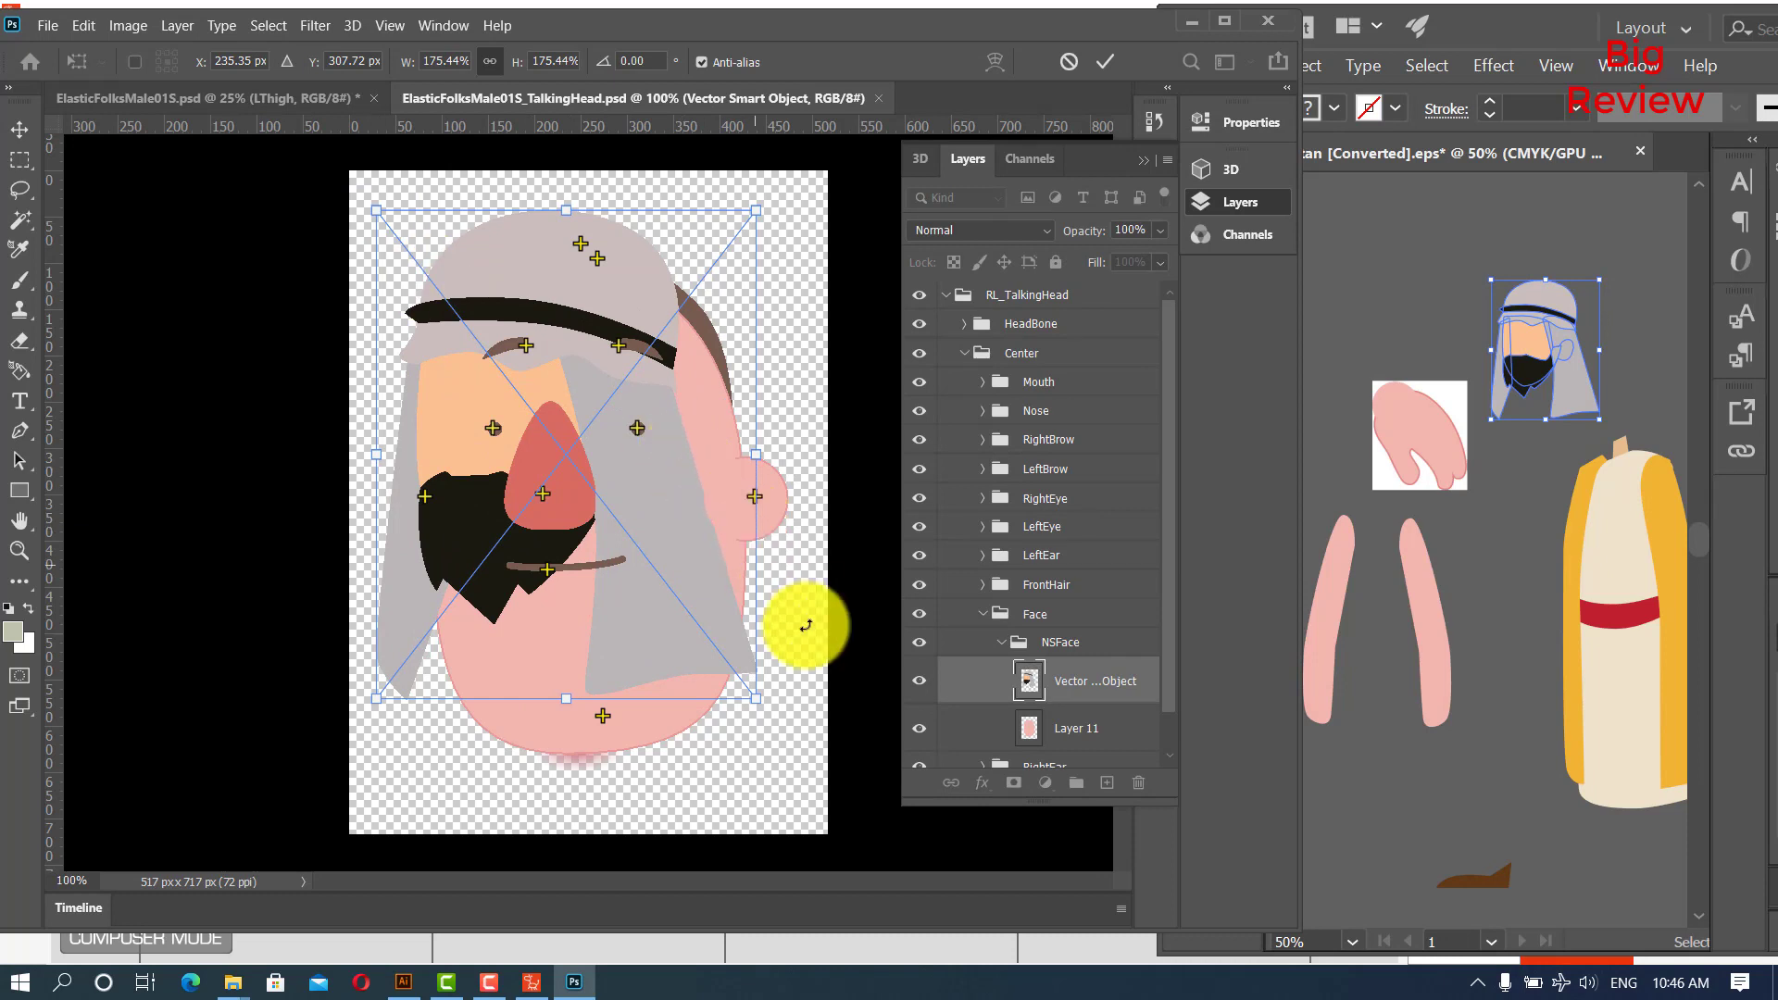
{"action": "left_click_drag", "start_coordinate": [764, 698], "coordinate": [955, 986]}
{"action": "left_click_drag", "start_coordinate": [784, 789], "coordinate": [797, 657]}
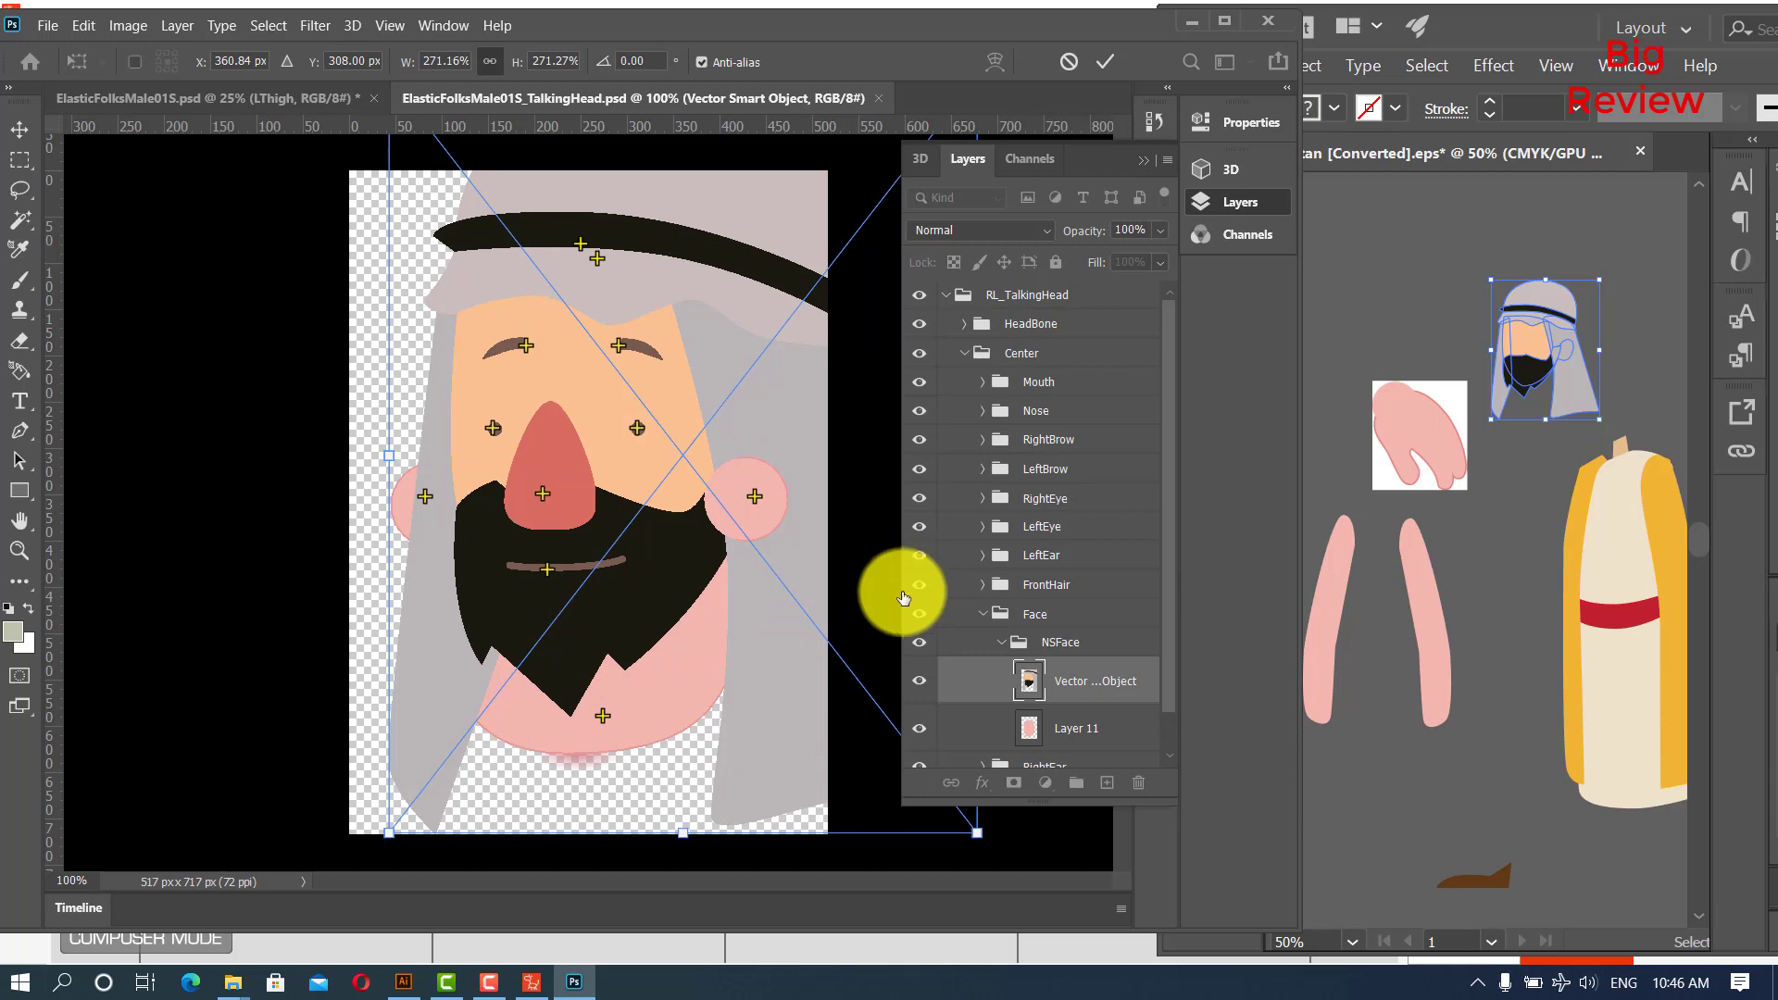
{"action": "key", "text": "Return"}
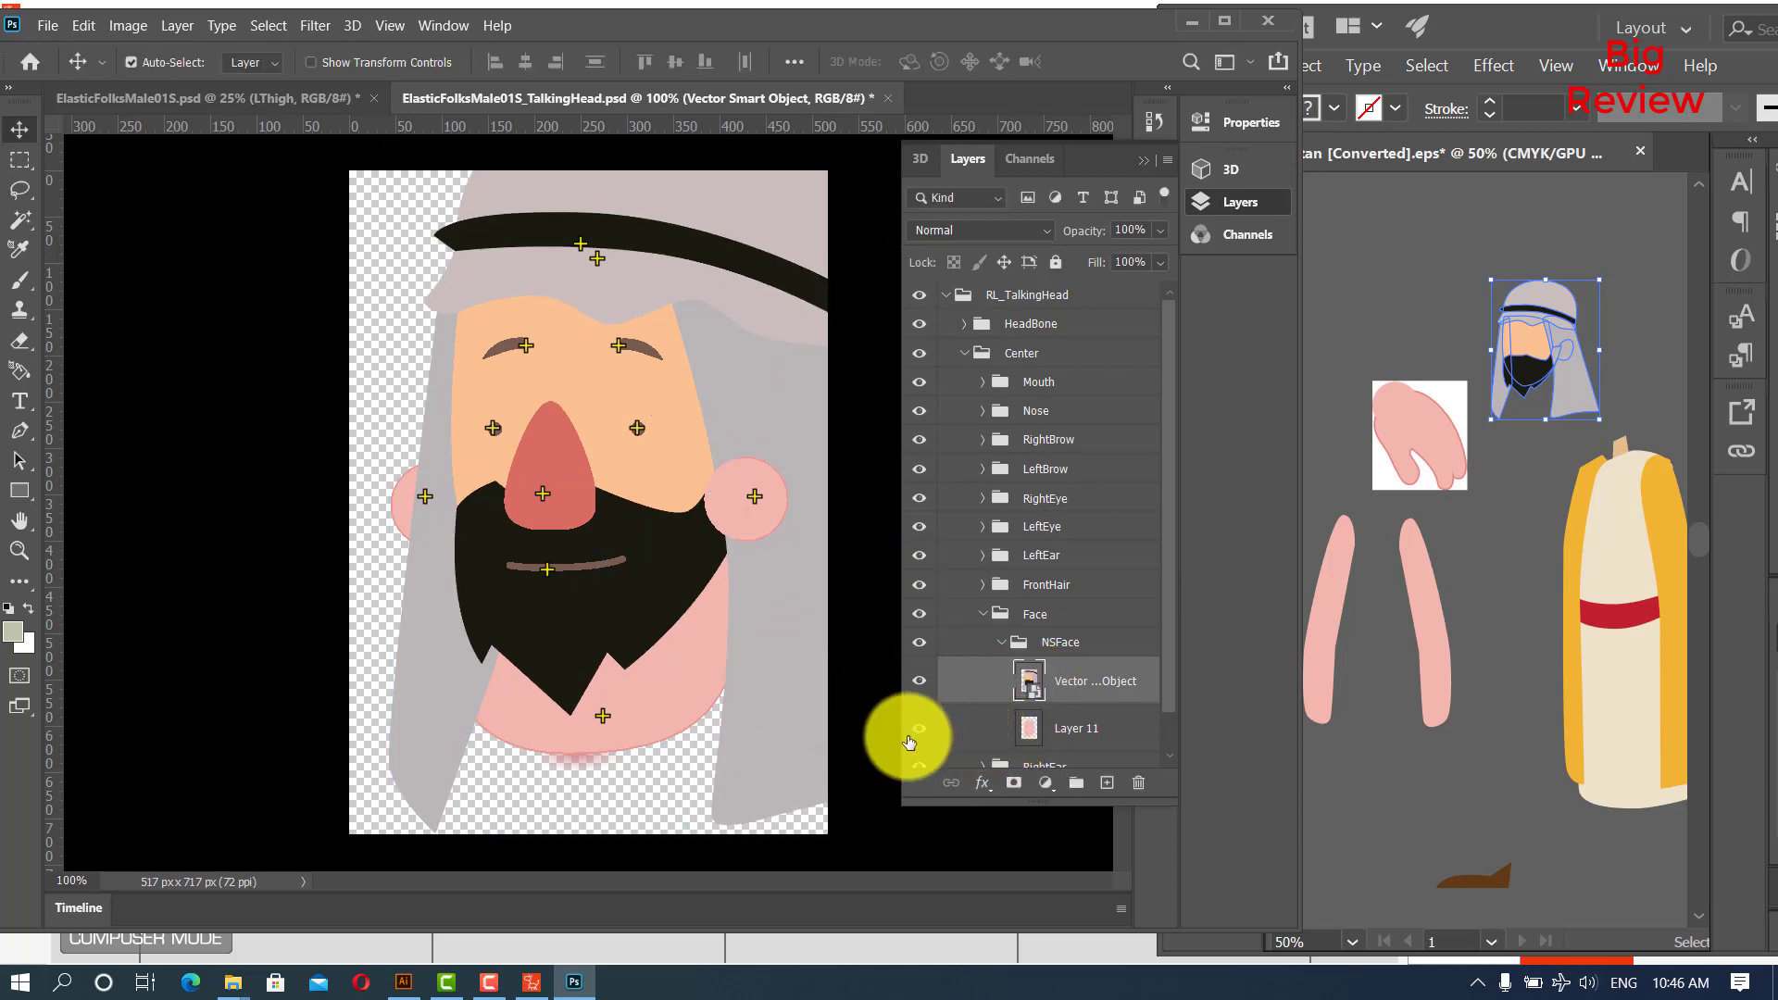
Toggle the visibility of Layer 11 to compare the template face with the placed head.
{"action": "left_click", "coordinate": [920, 730]}
{"action": "left_click", "coordinate": [919, 729]}
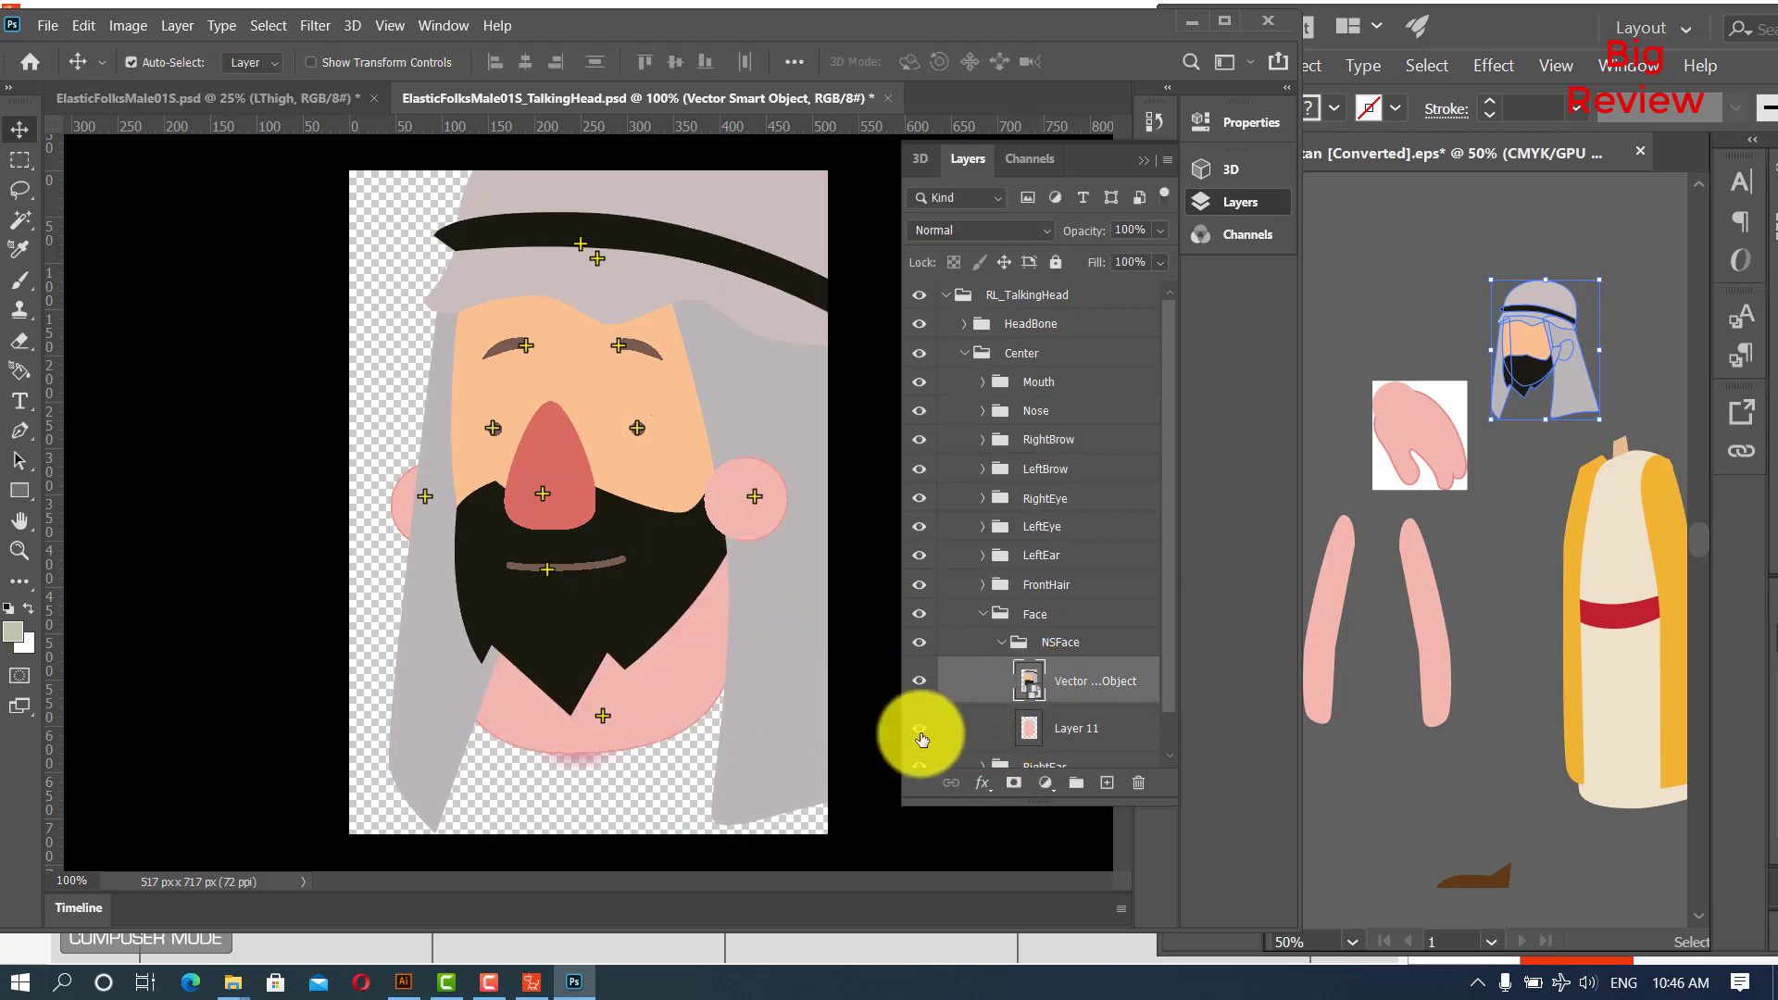
{"action": "left_click", "coordinate": [919, 729]}
{"action": "left_click", "coordinate": [920, 729]}
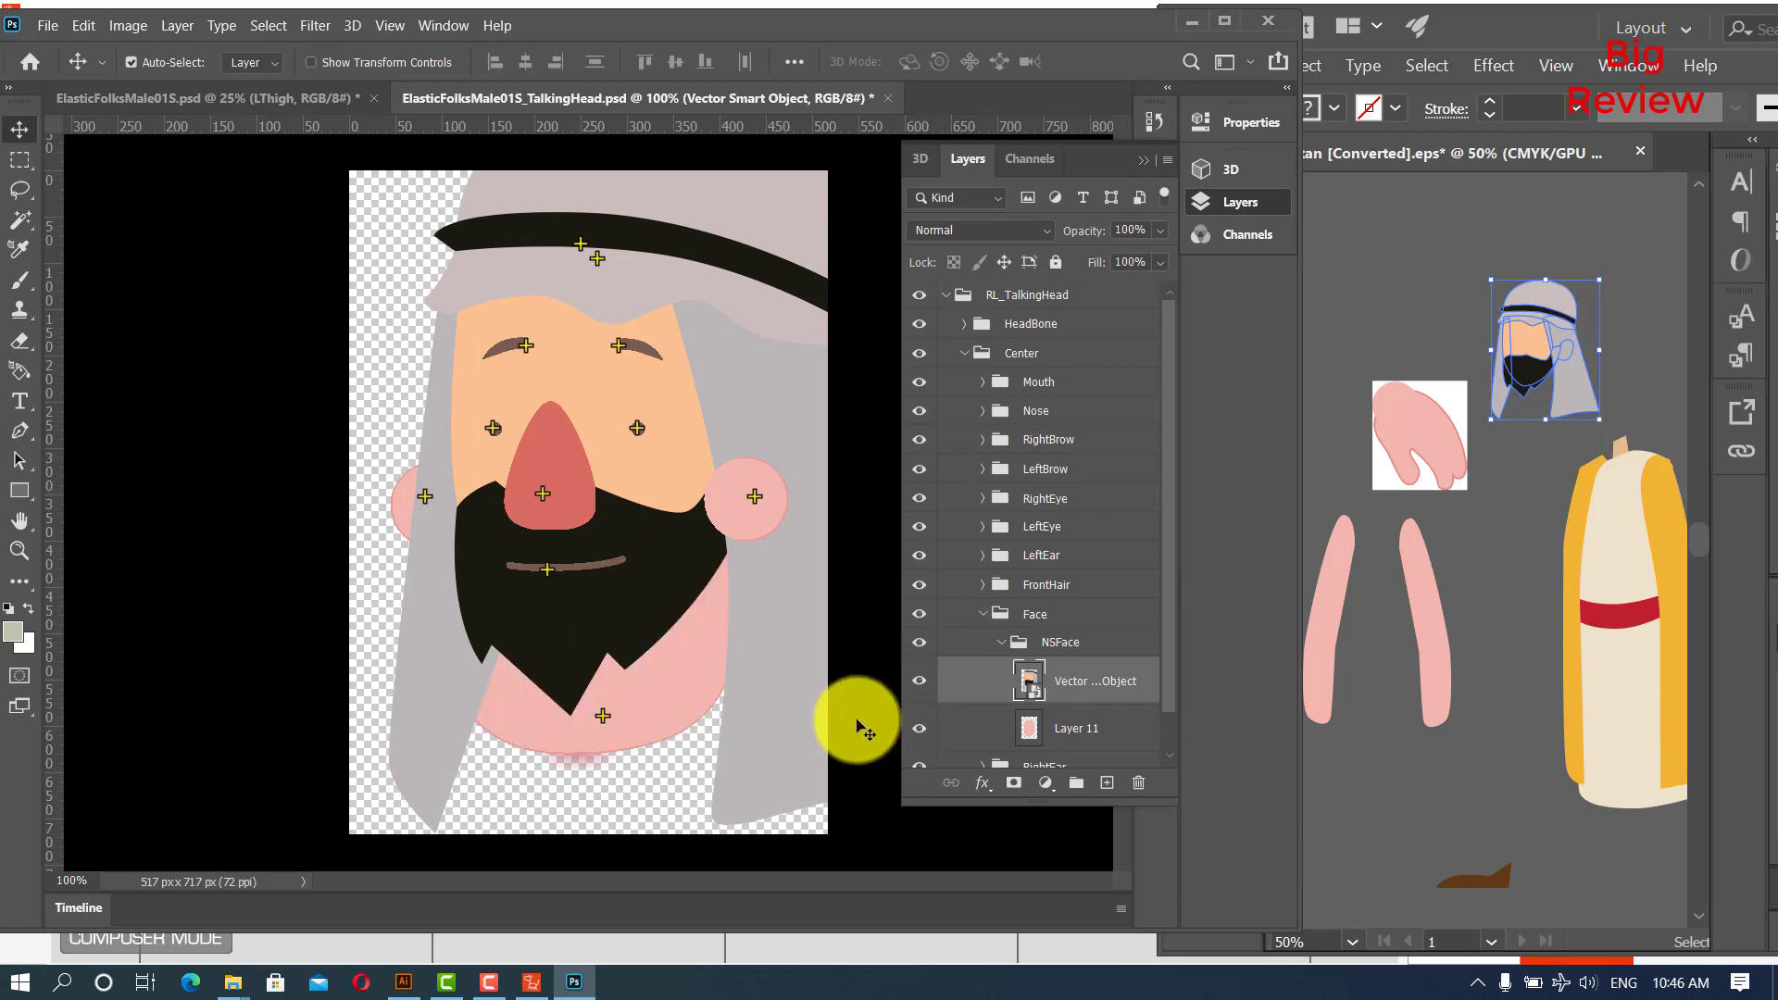
Extend the canvas with the Crop tool to about 679 × 849 px so the whole headdress fits inside it.
{"action": "scroll", "coordinate": [528, 683], "scroll_direction": "down", "scroll_amount": 2}
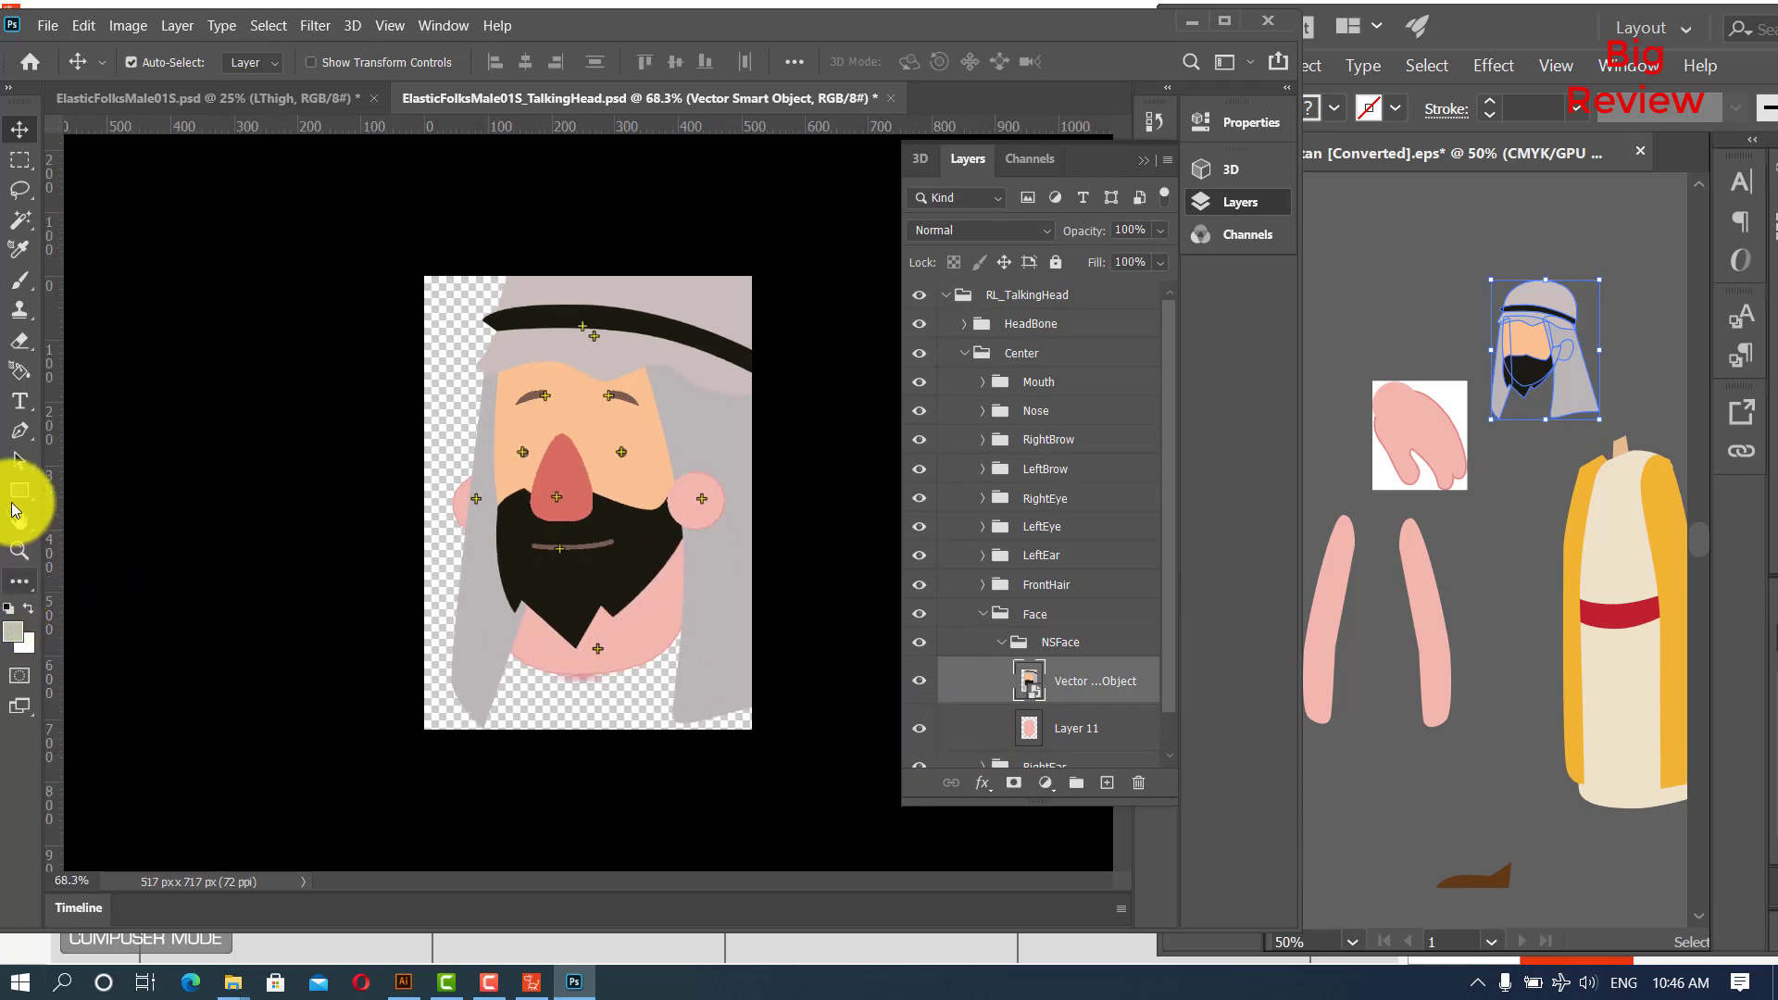
{"action": "left_click", "coordinate": [36, 585]}
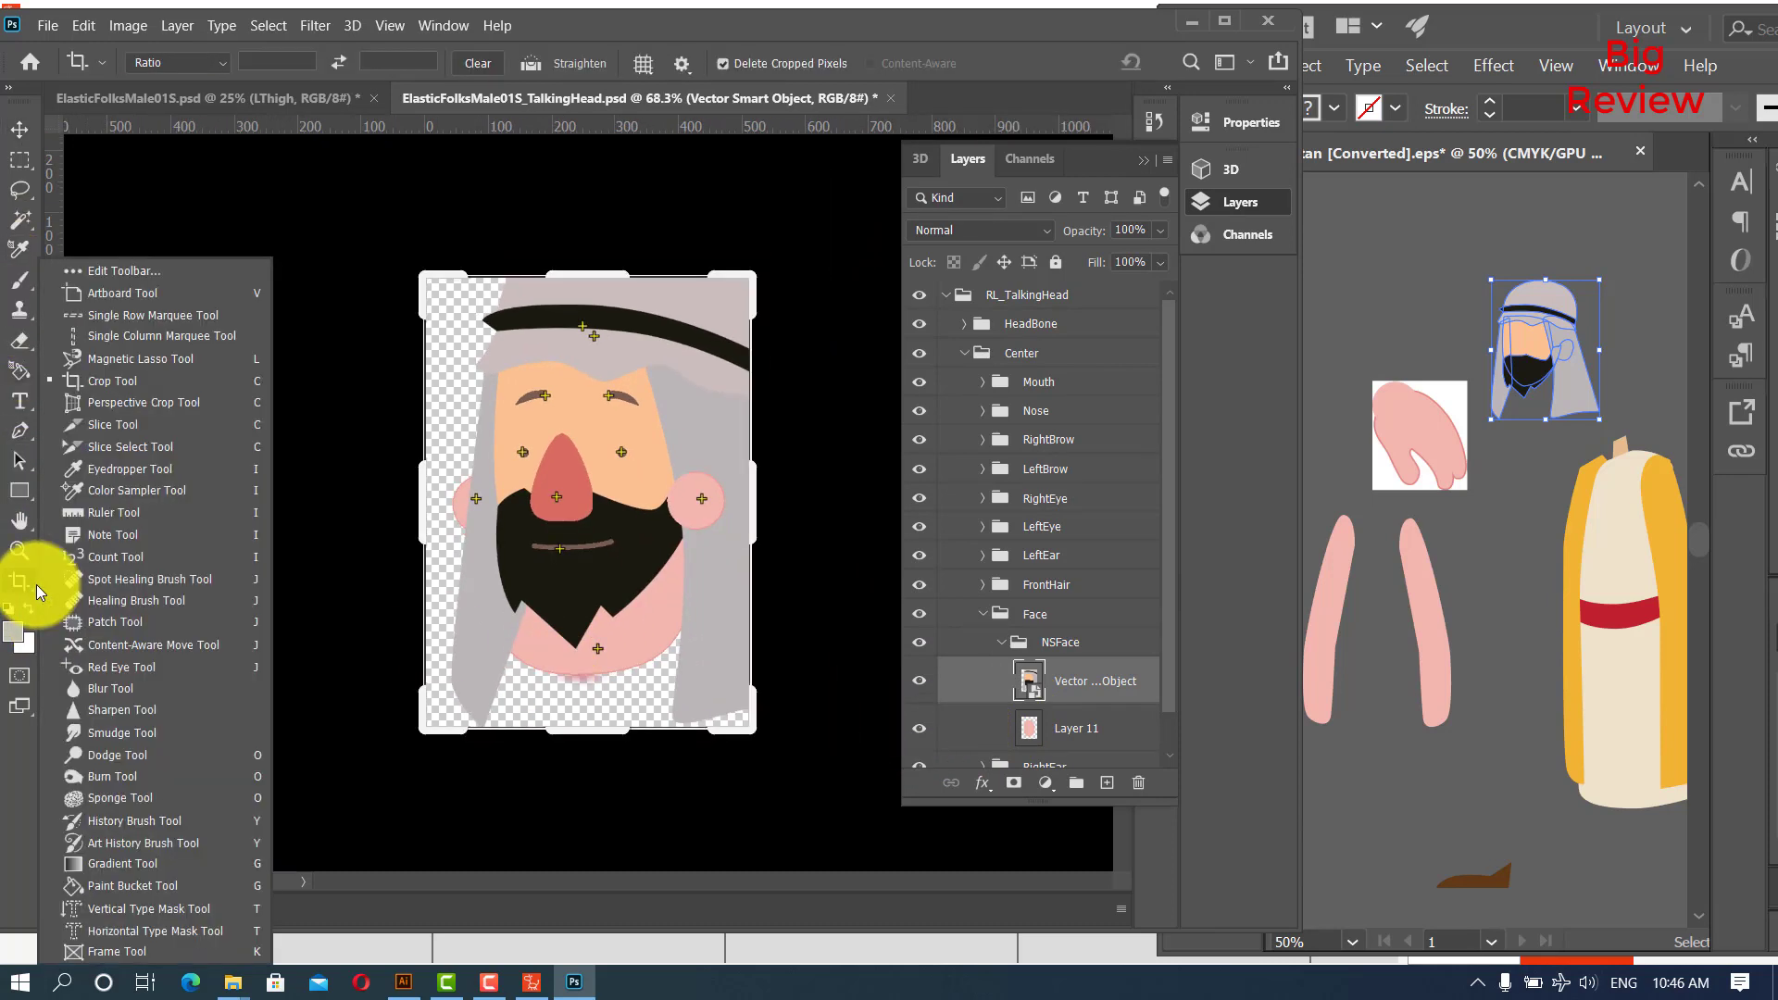
{"action": "left_click_drag", "start_coordinate": [587, 275], "coordinate": [595, 219]}
{"action": "left_click_drag", "start_coordinate": [752, 528], "coordinate": [815, 527]}
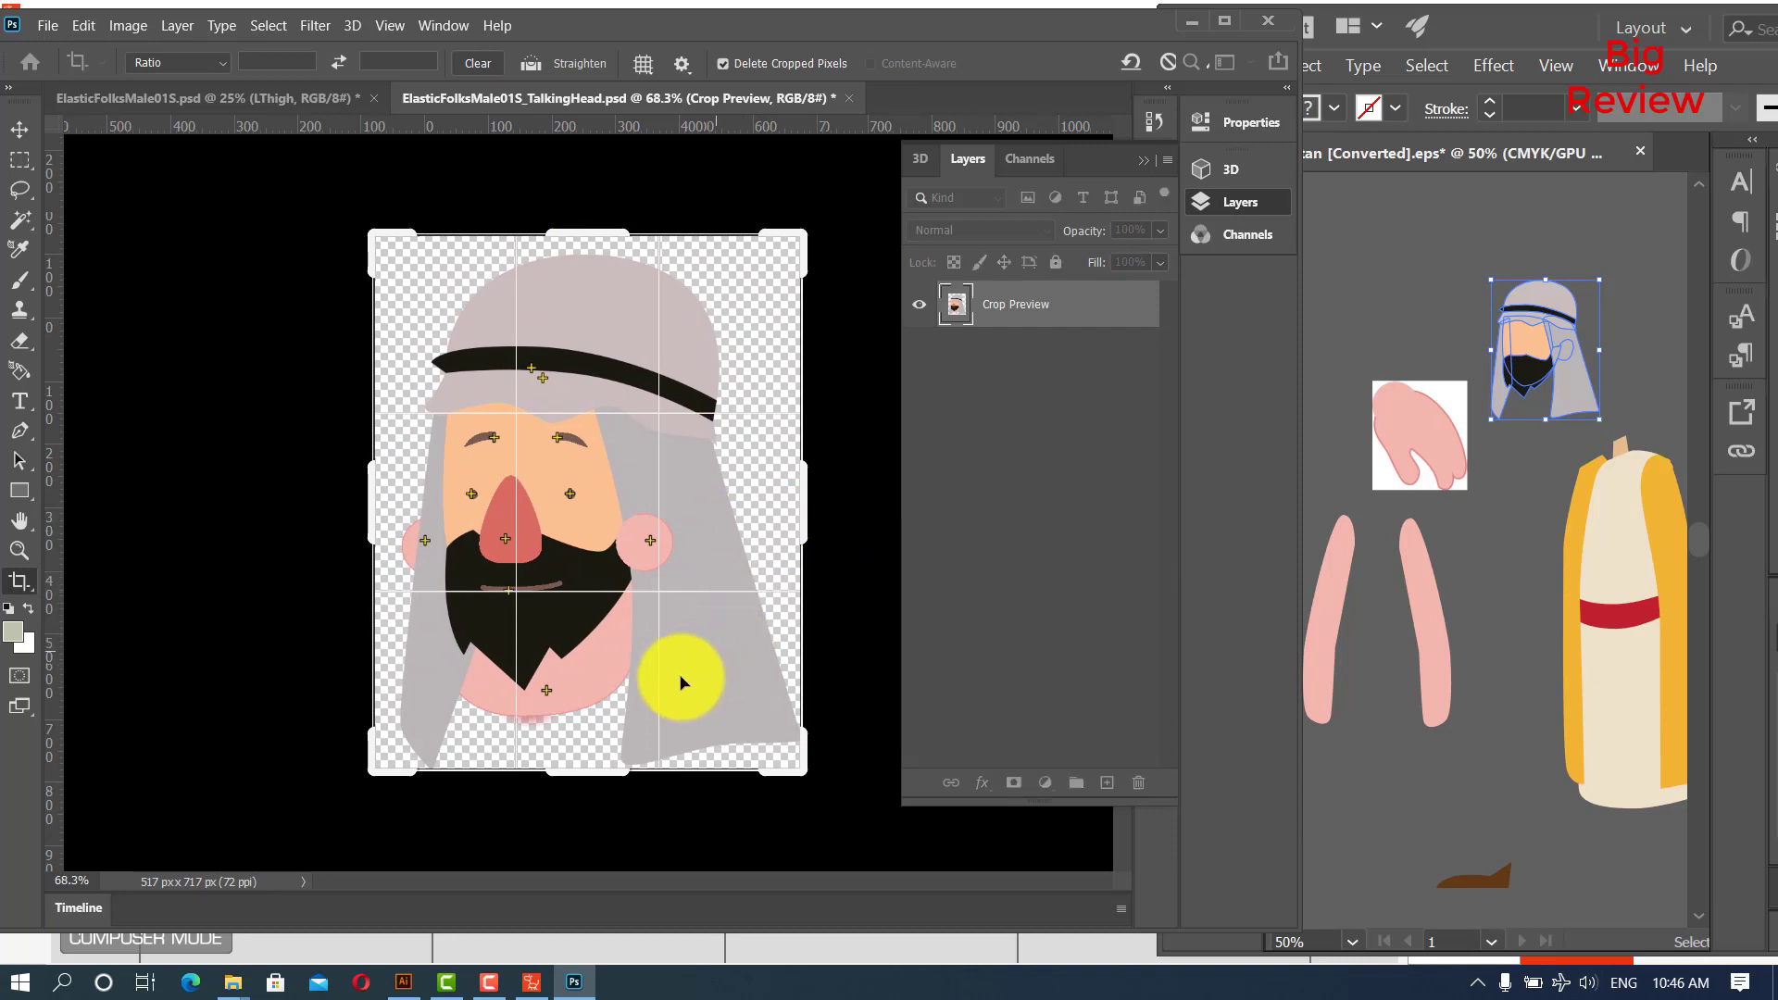
{"action": "left_click", "coordinate": [19, 131]}
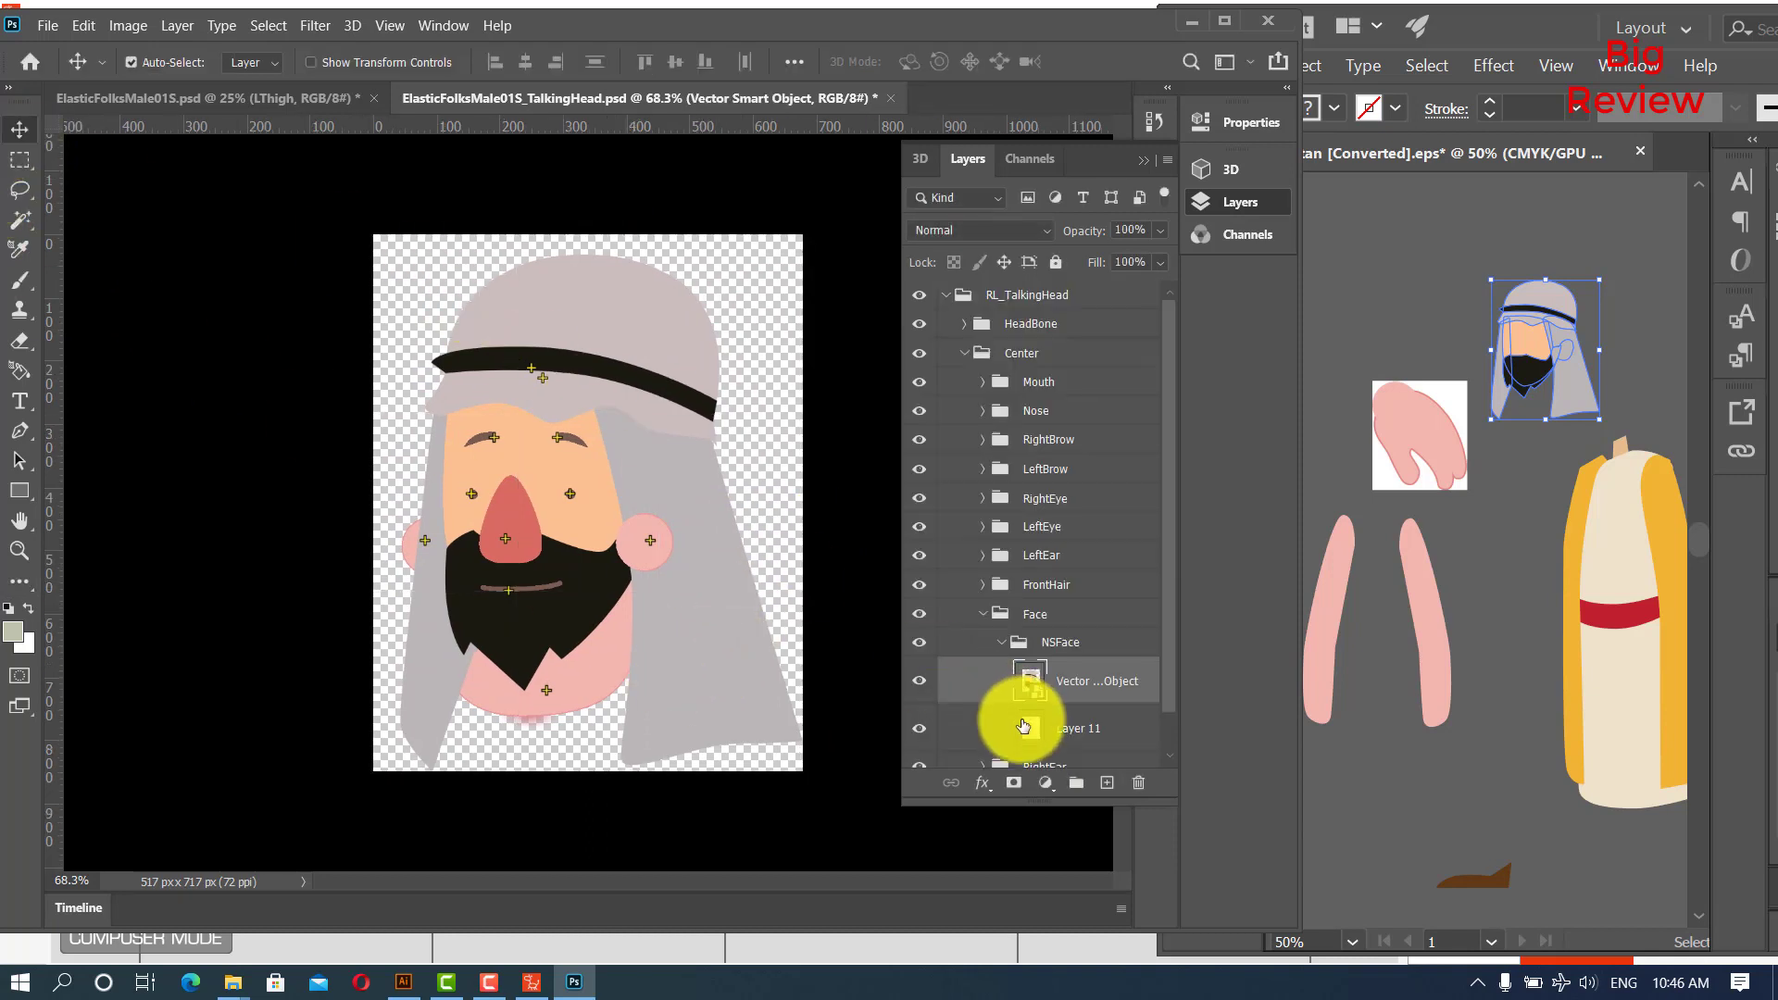
Hide the template's Layer 11 face and the Back_hair layer in the BackHair group.
{"action": "left_click", "coordinate": [920, 728]}
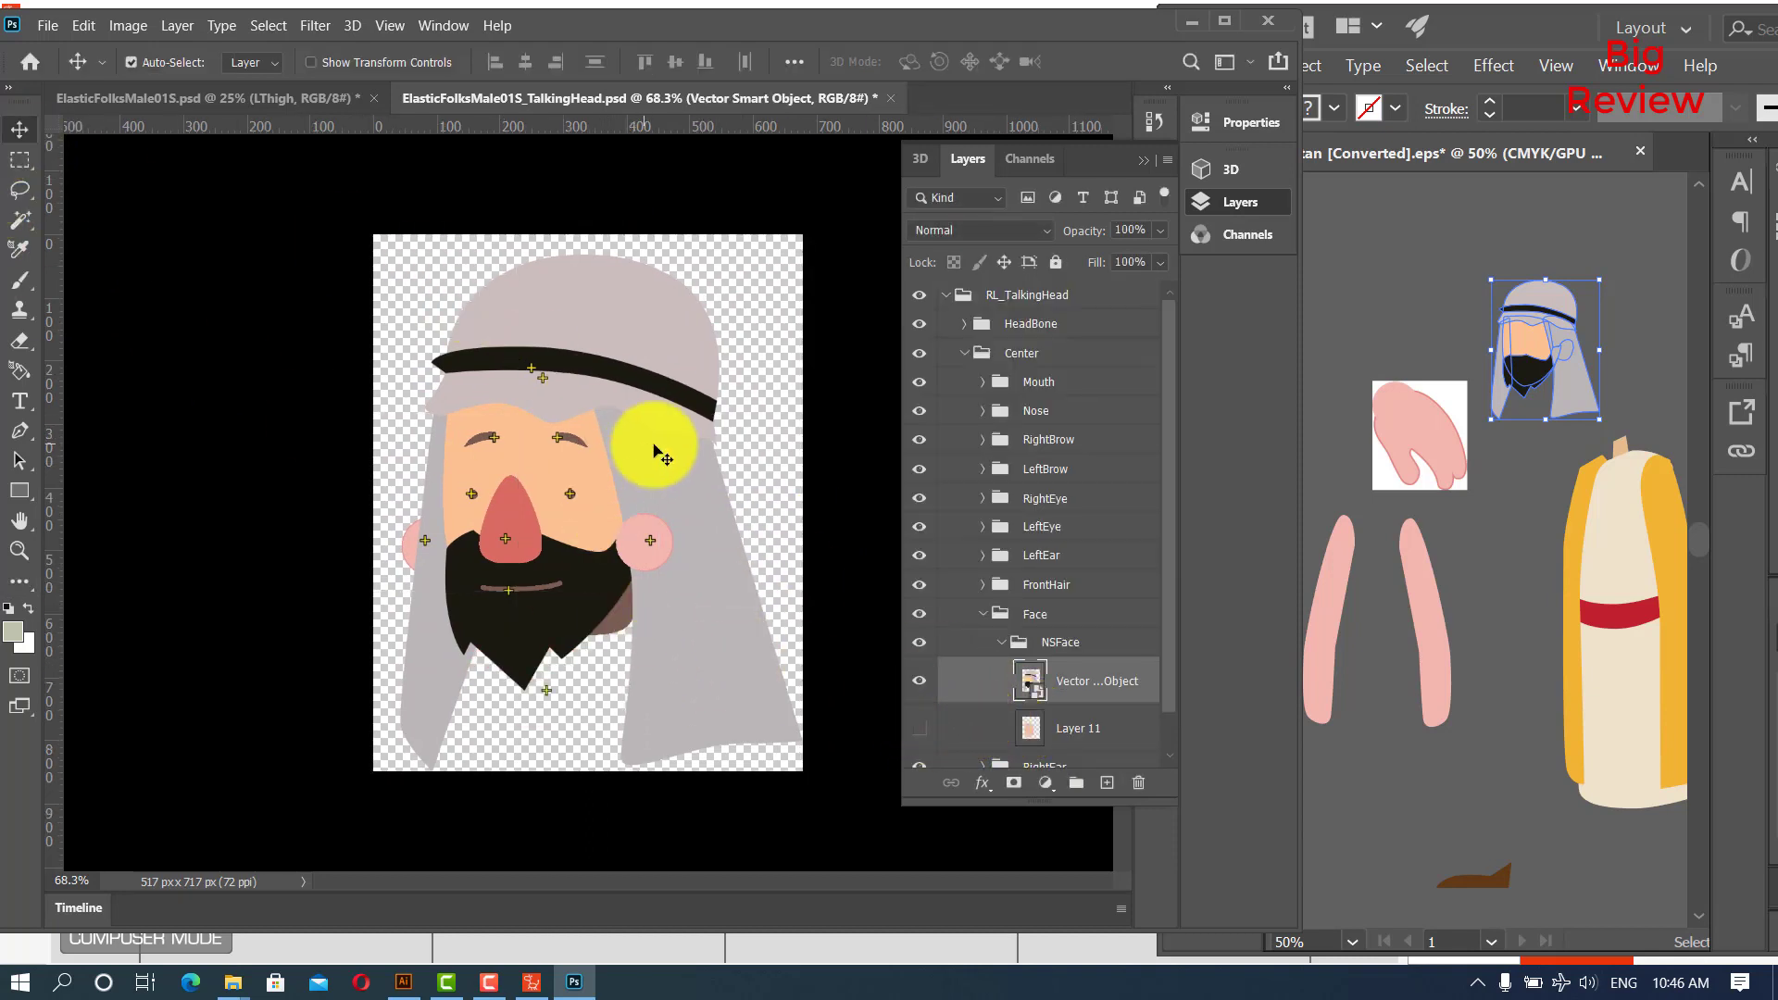
{"action": "left_click", "coordinate": [620, 622]}
{"action": "left_click", "coordinate": [919, 743]}
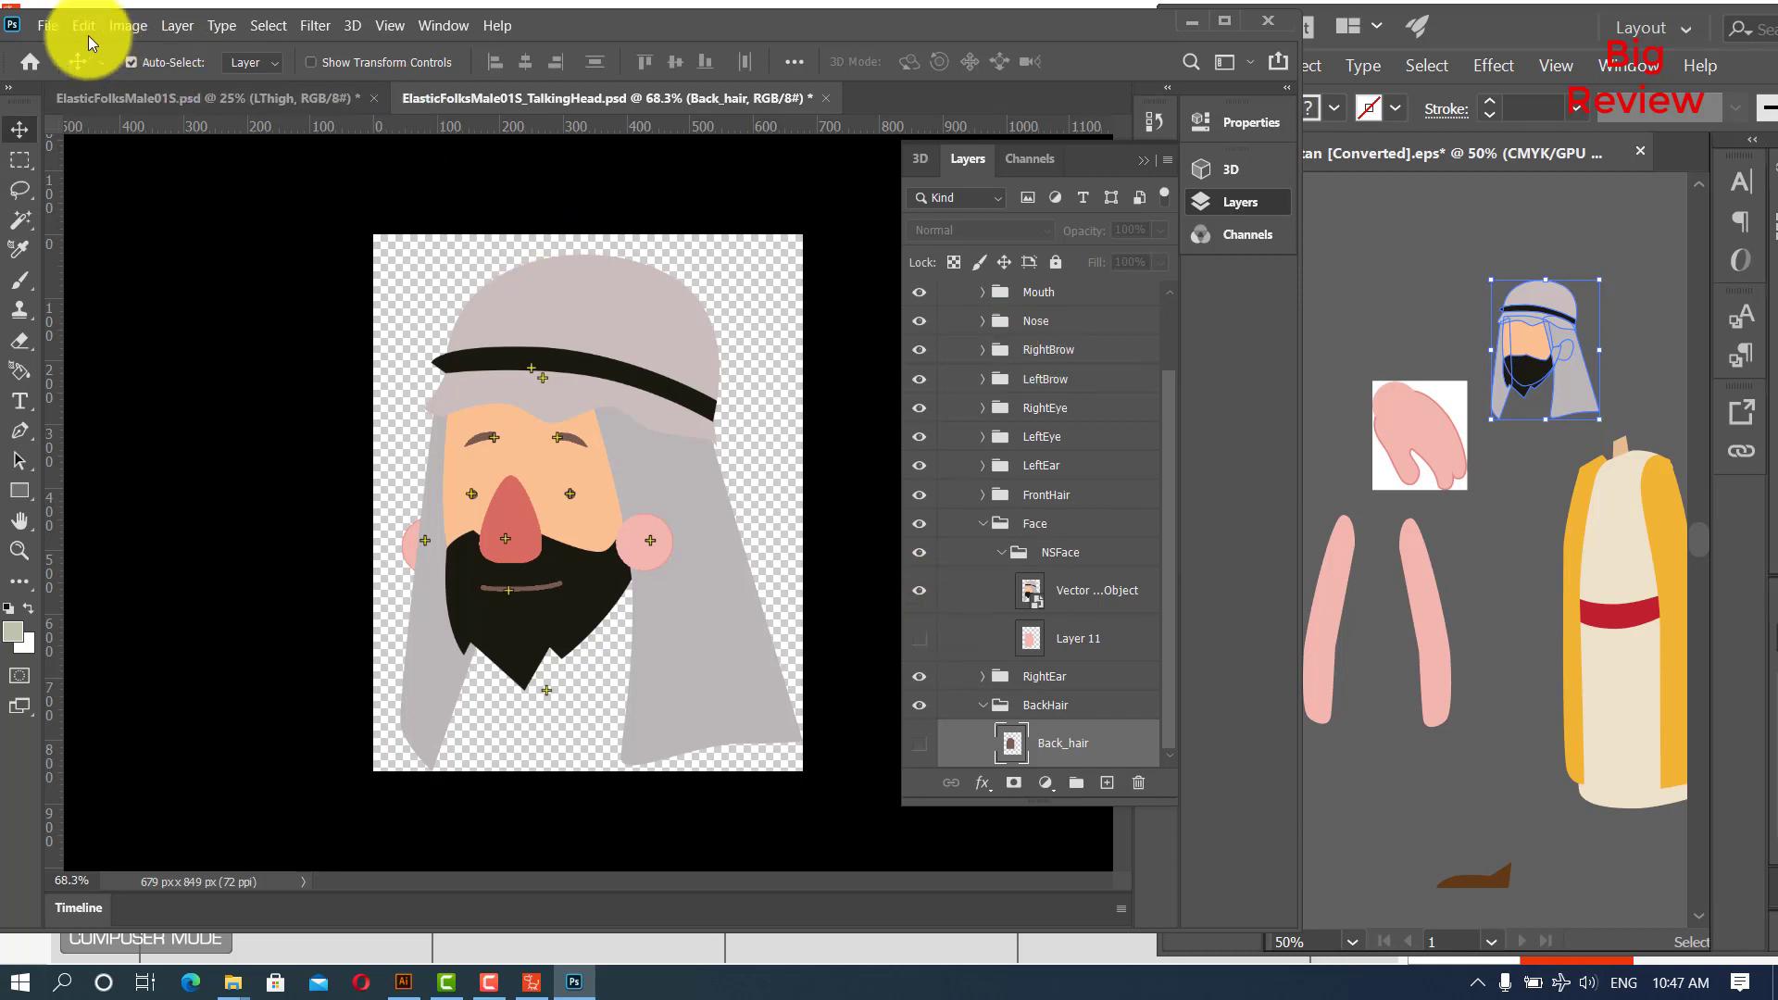
Save ElasticFolksMale01S_TalkingHead.psd, and switch to ElasticFolksMale01S.psd and save it too.
{"action": "left_click", "coordinate": [45, 25]}
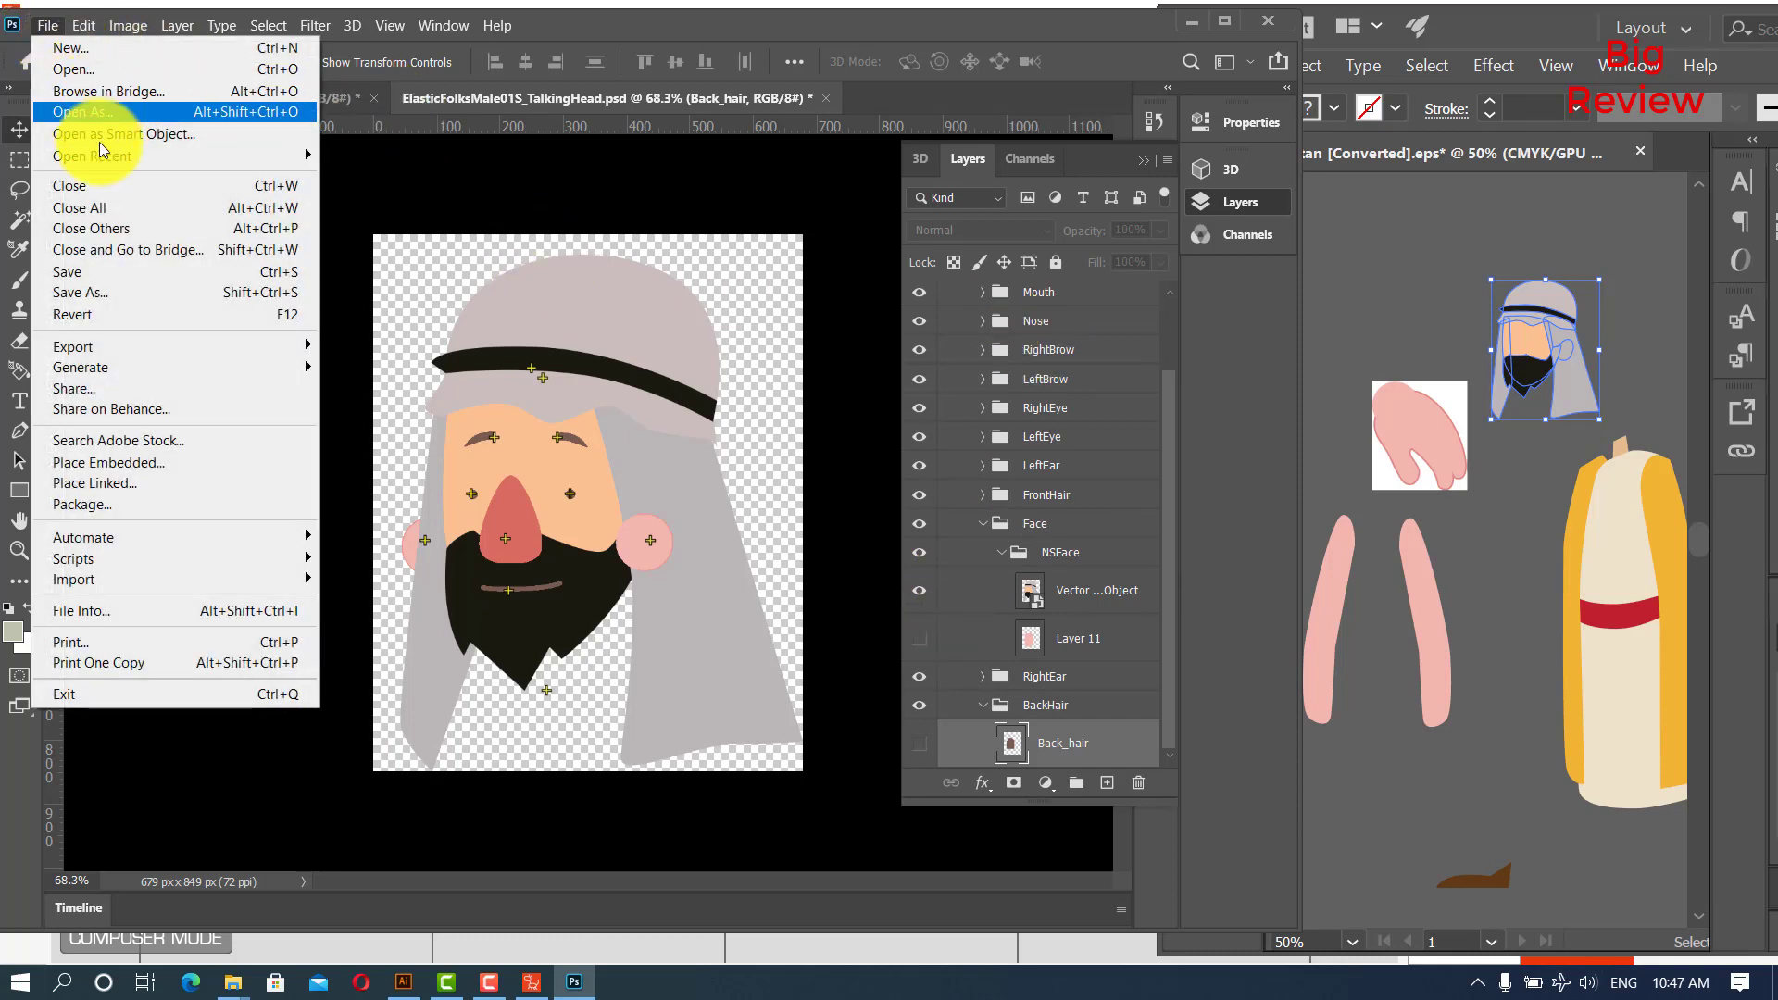
{"action": "left_click", "coordinate": [91, 275]}
{"action": "left_click", "coordinate": [278, 100]}
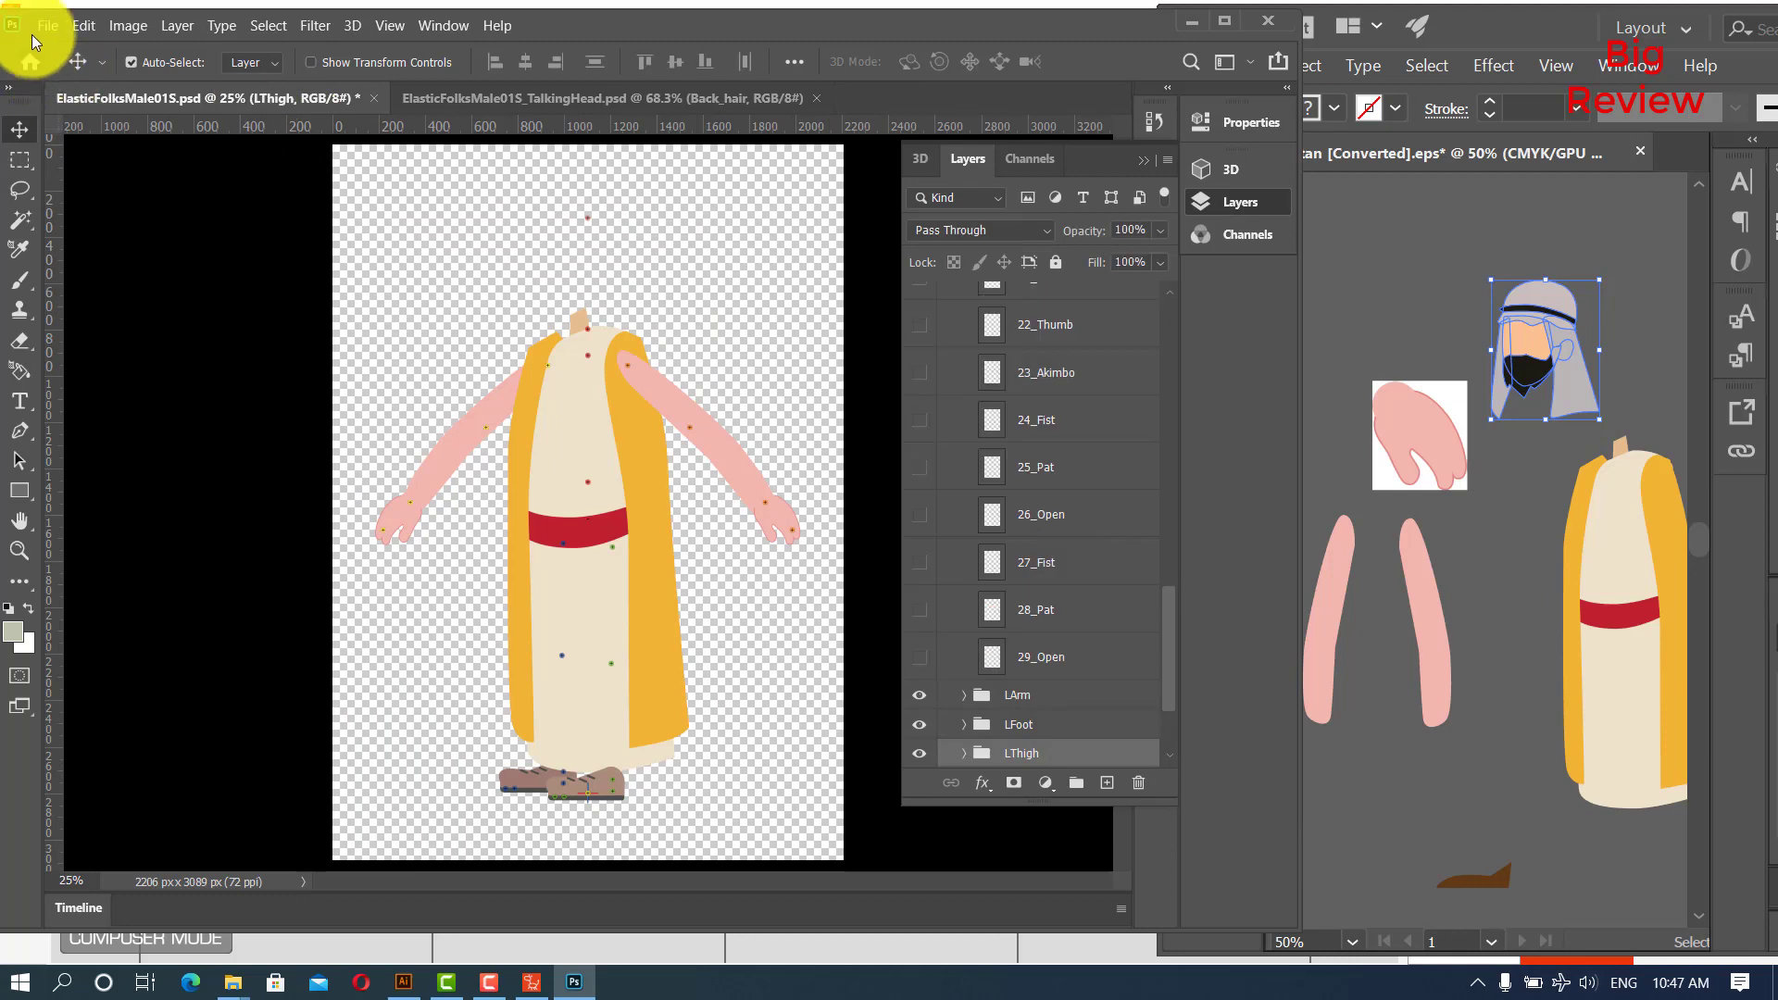
{"action": "left_click", "coordinate": [43, 26]}
{"action": "left_click", "coordinate": [113, 271]}
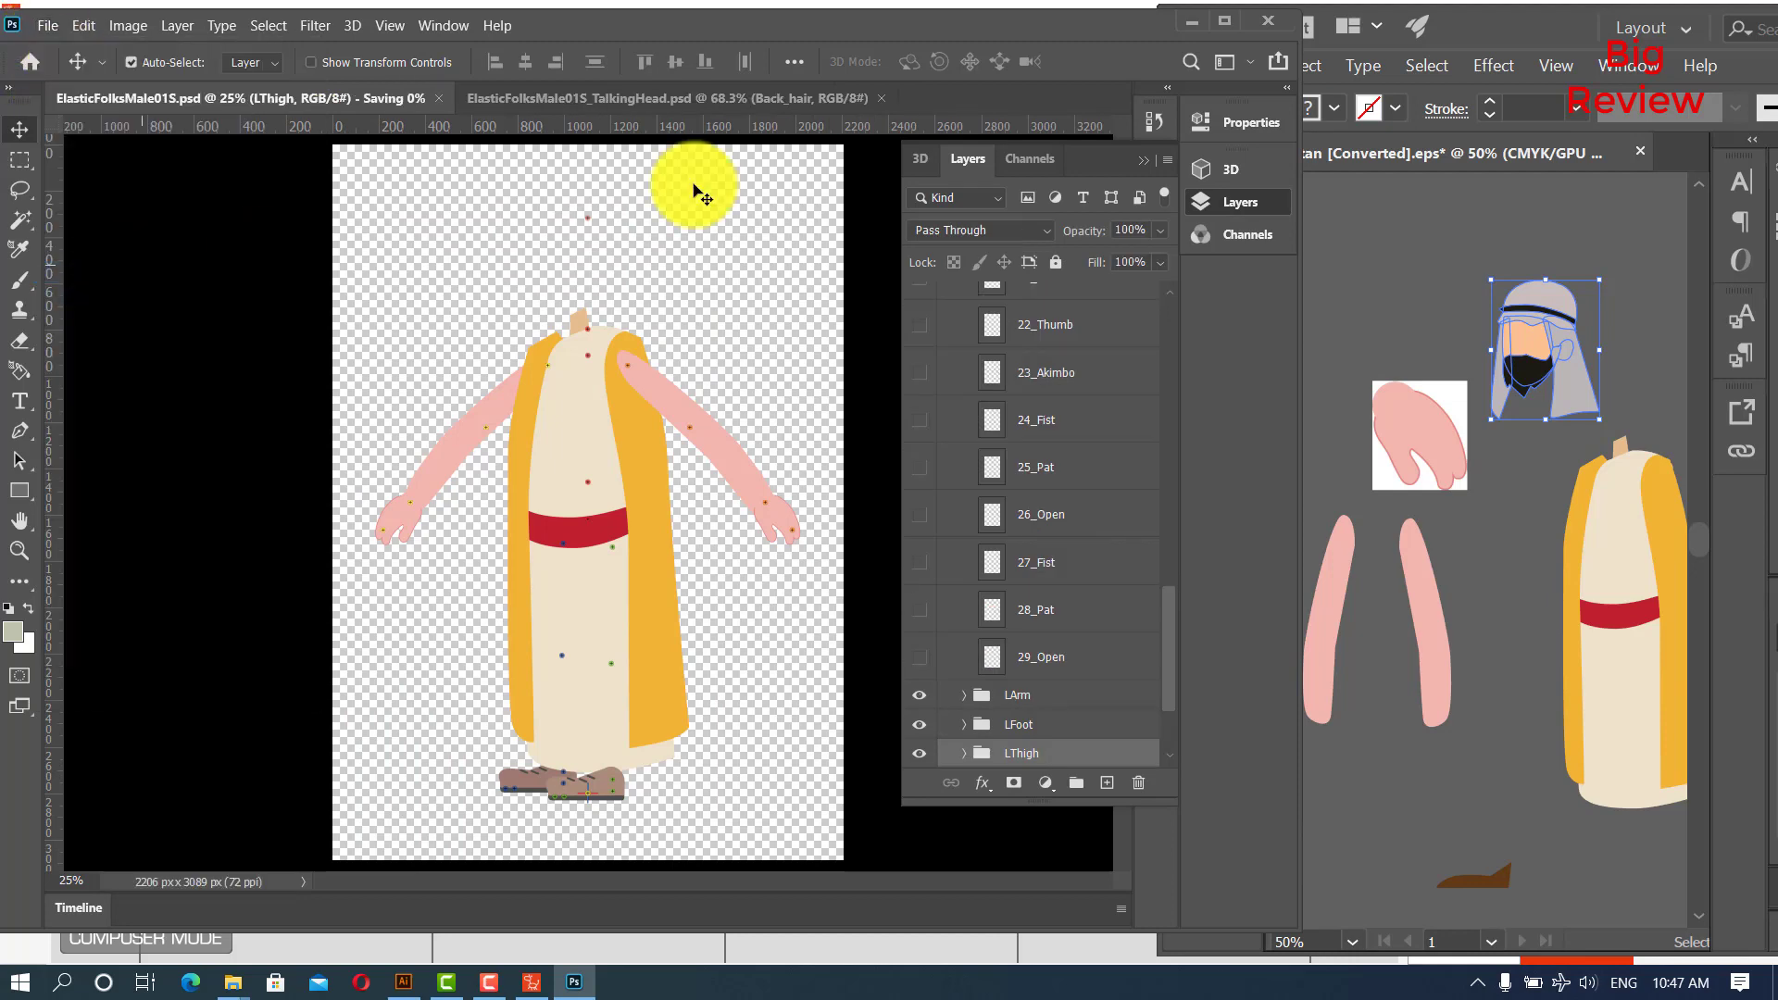
Minimize the Photoshop and Illustrator windows to return to the character in Cartoon Animator 4.
{"action": "left_click", "coordinate": [1191, 12]}
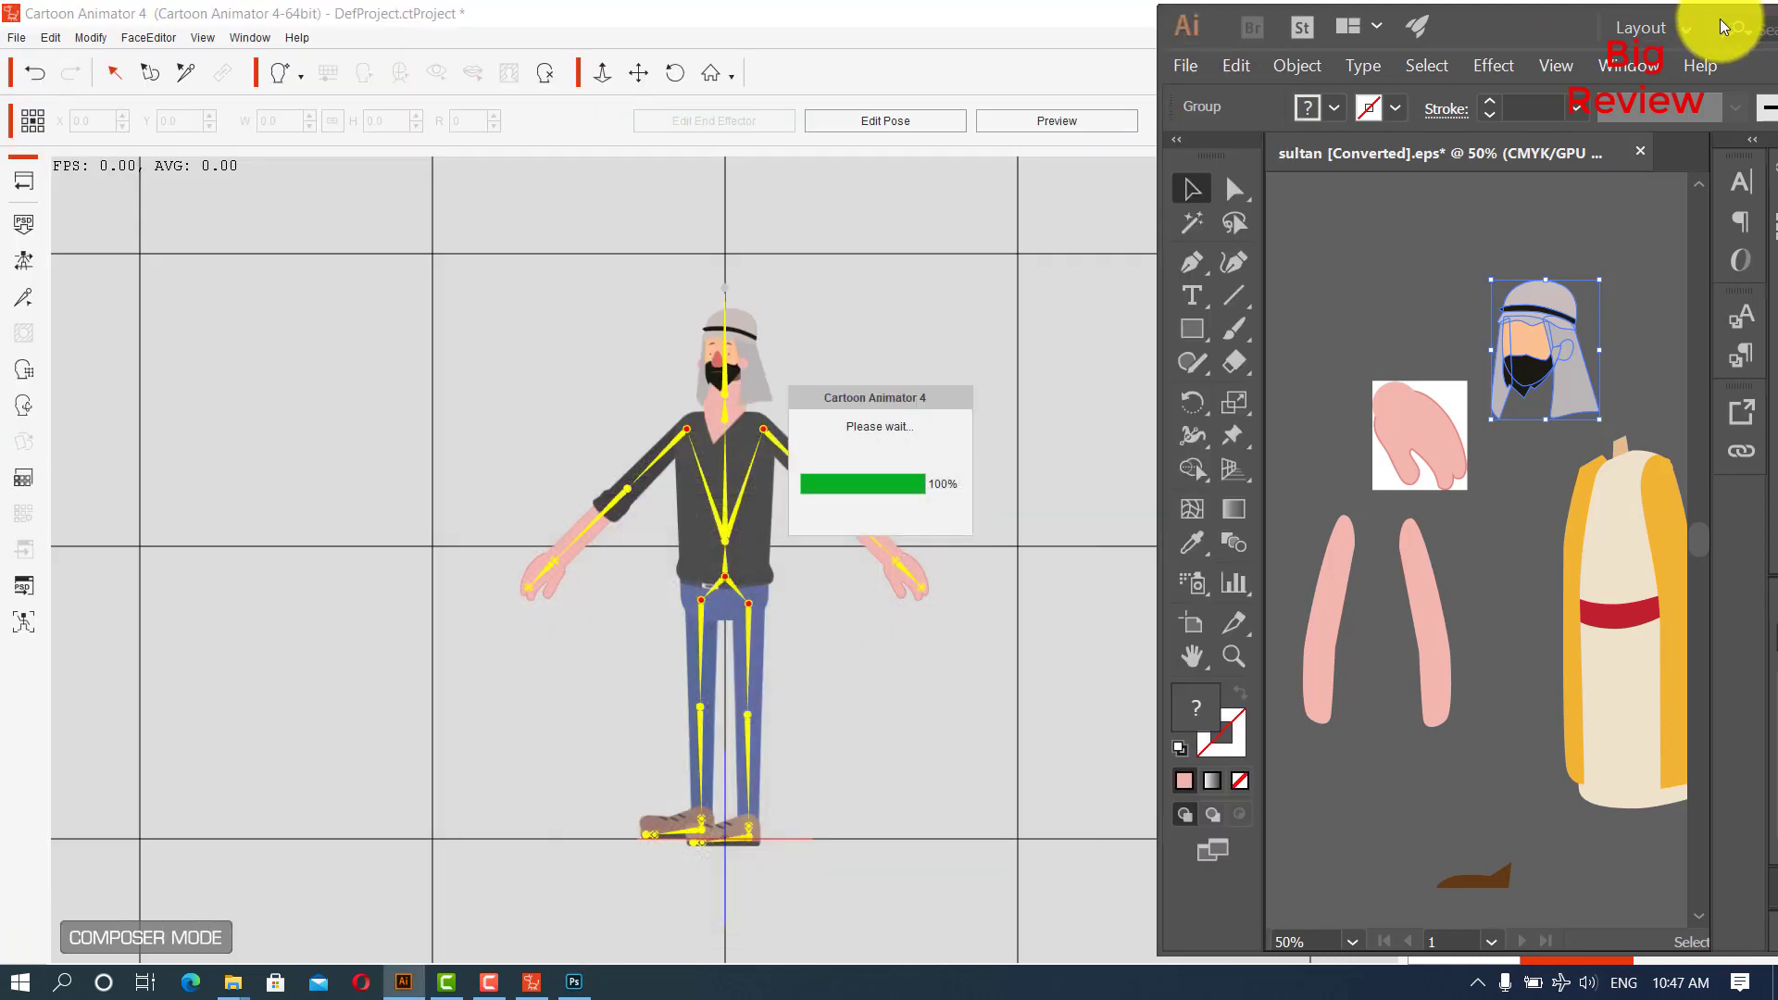
{"action": "left_click_drag", "start_coordinate": [1541, 22], "coordinate": [887, 124]}
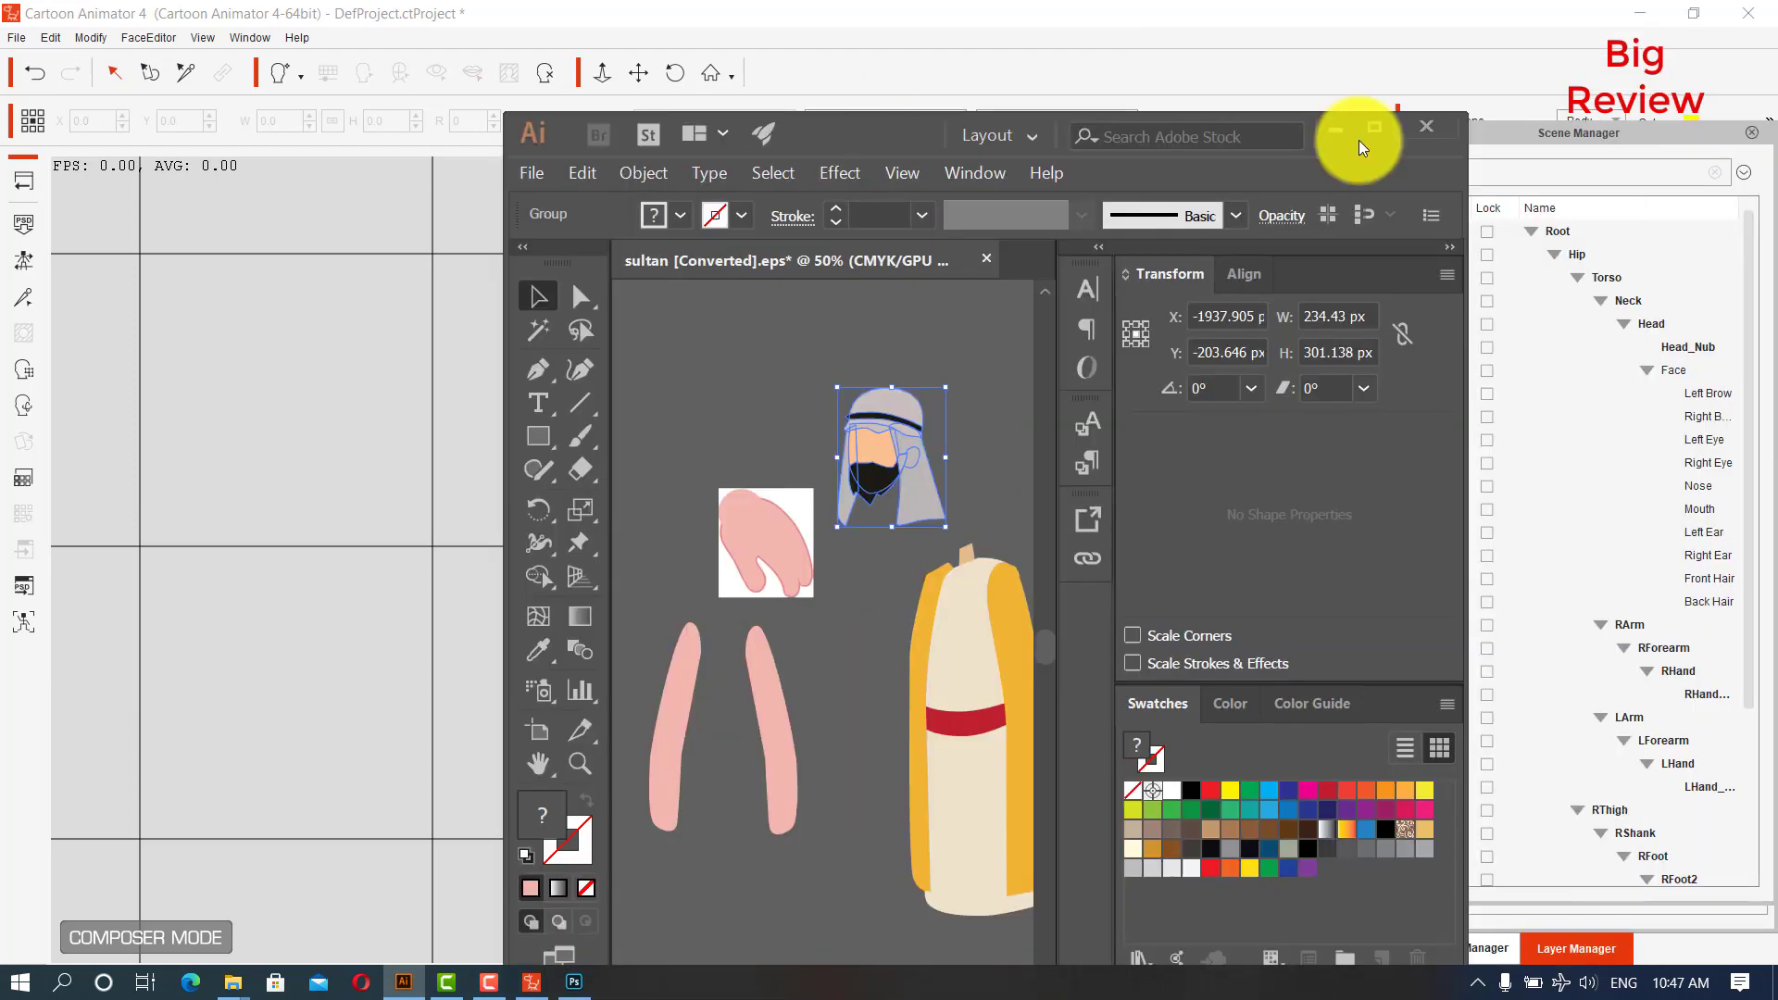
{"action": "left_click", "coordinate": [1338, 136]}
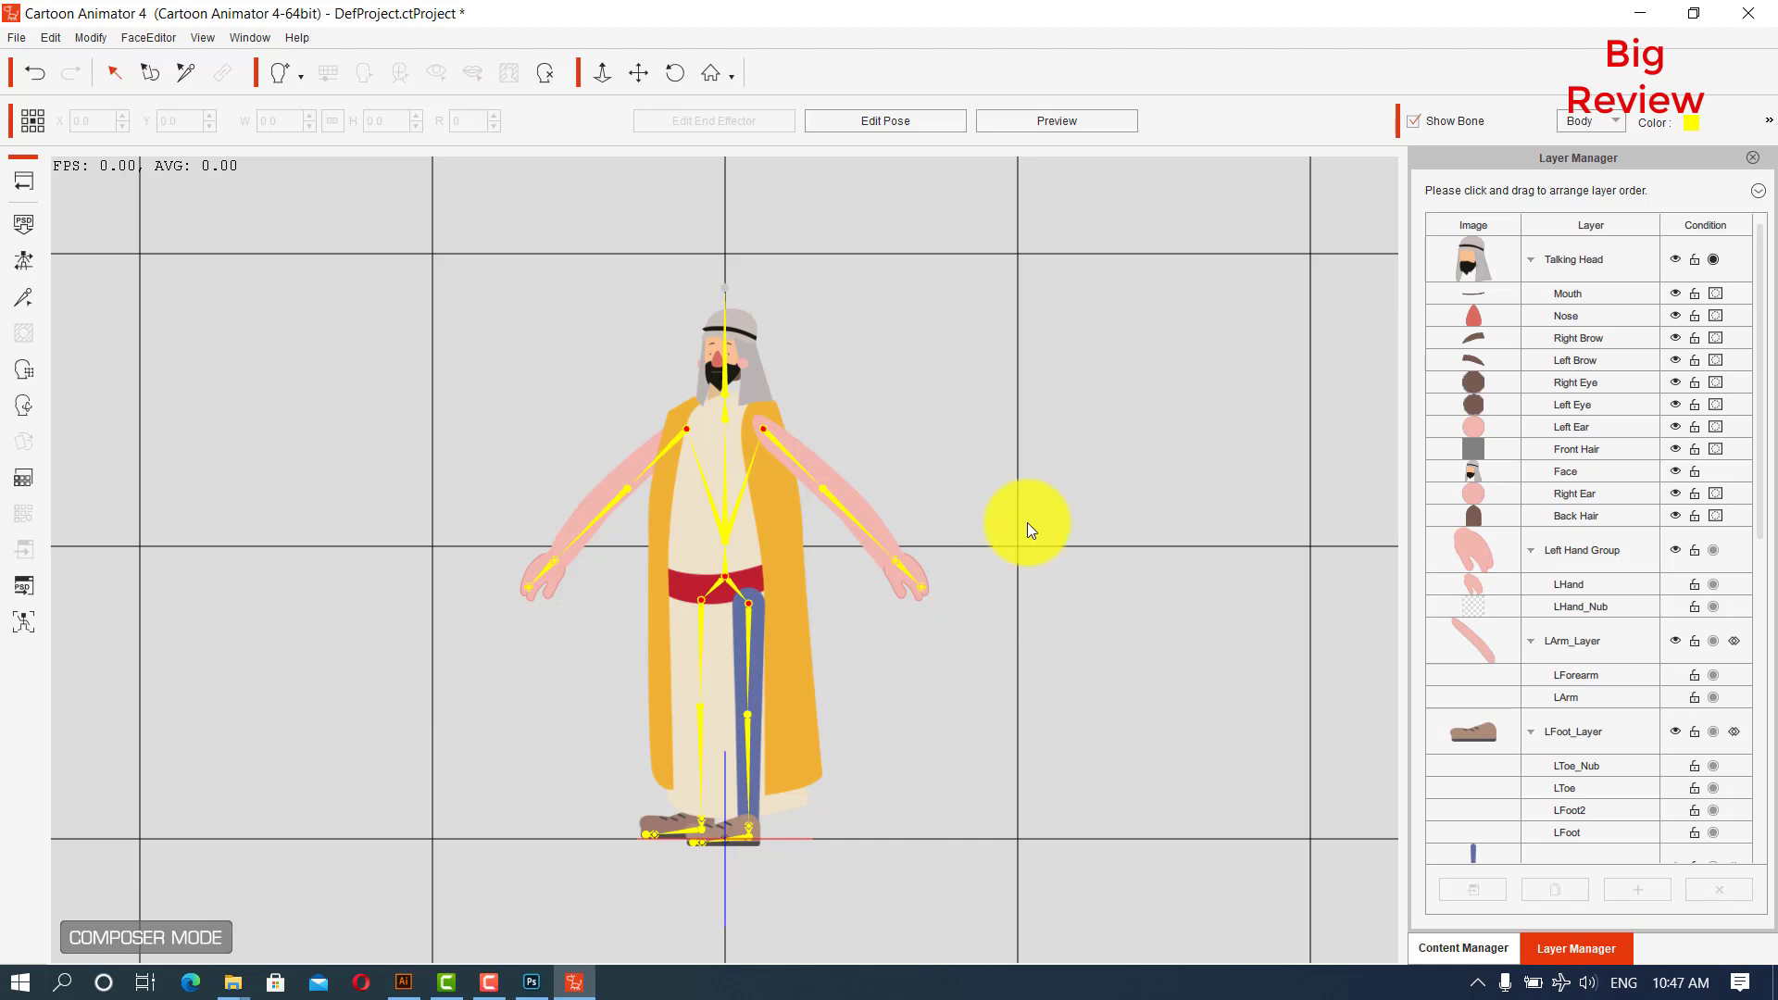
Enlarge the character's talking head to about 170.9% in width and height and seat it on the neck.
{"action": "scroll", "coordinate": [688, 551], "scroll_direction": "up", "scroll_amount": 5}
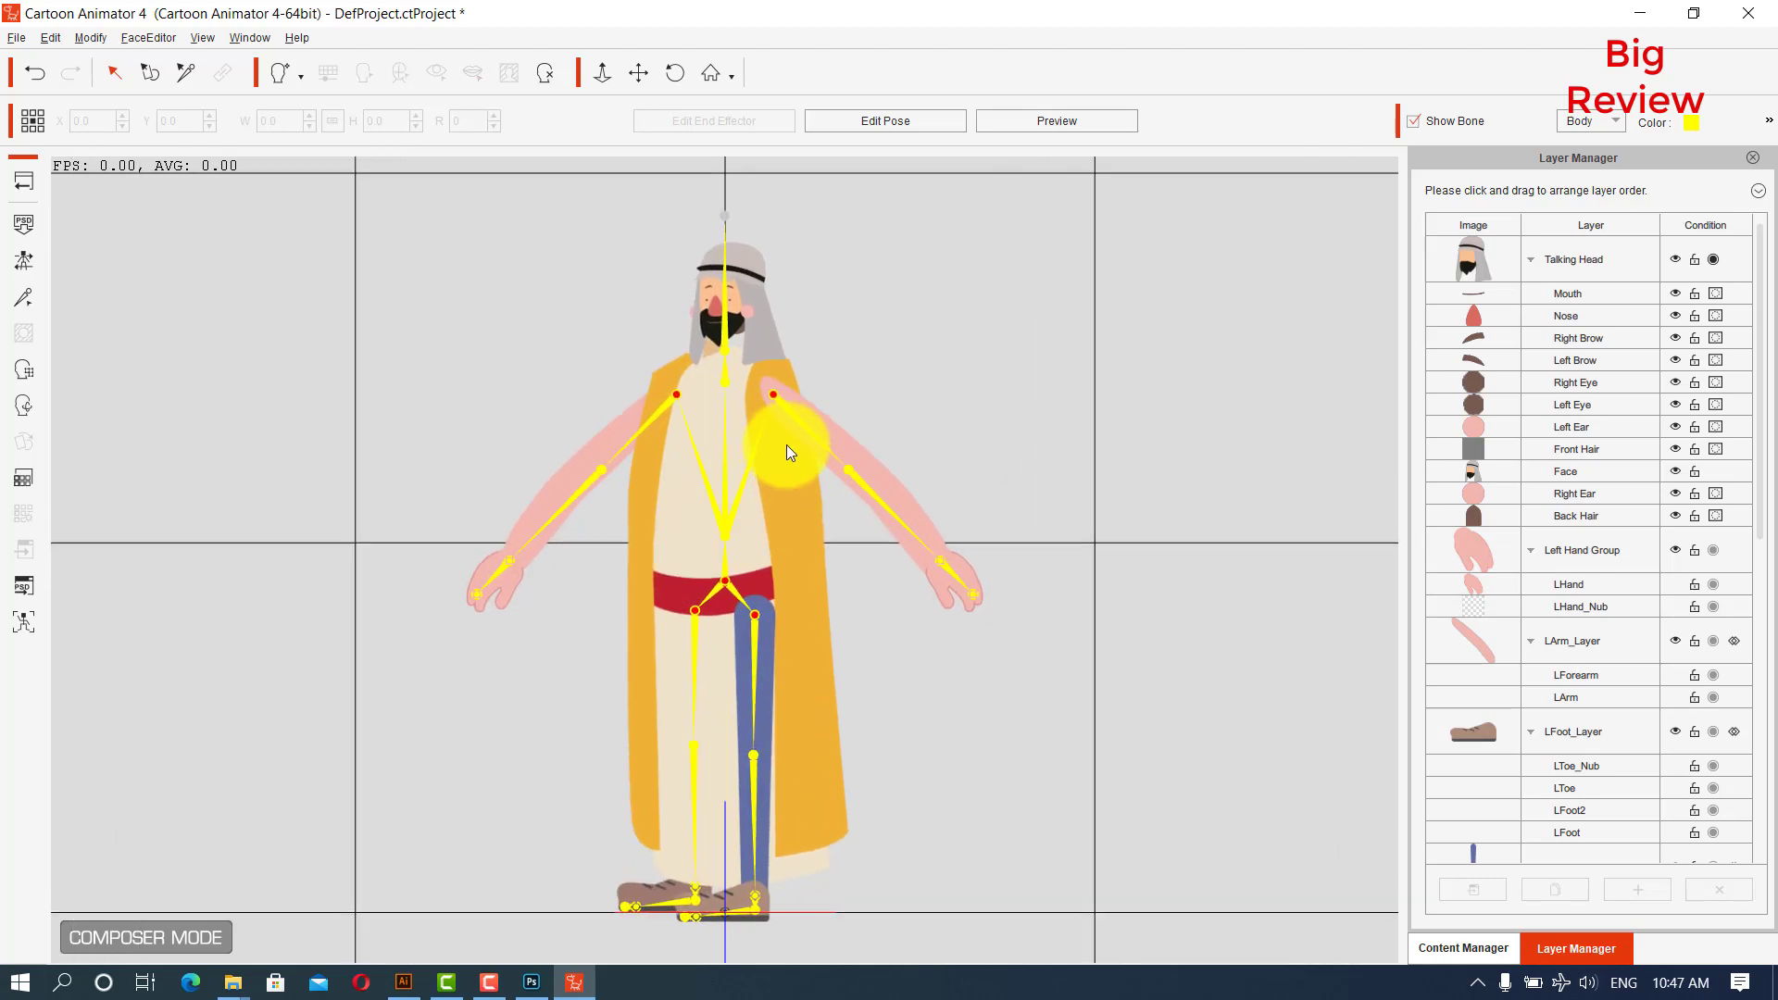
{"action": "scroll", "coordinate": [787, 443], "scroll_direction": "up", "scroll_amount": 4}
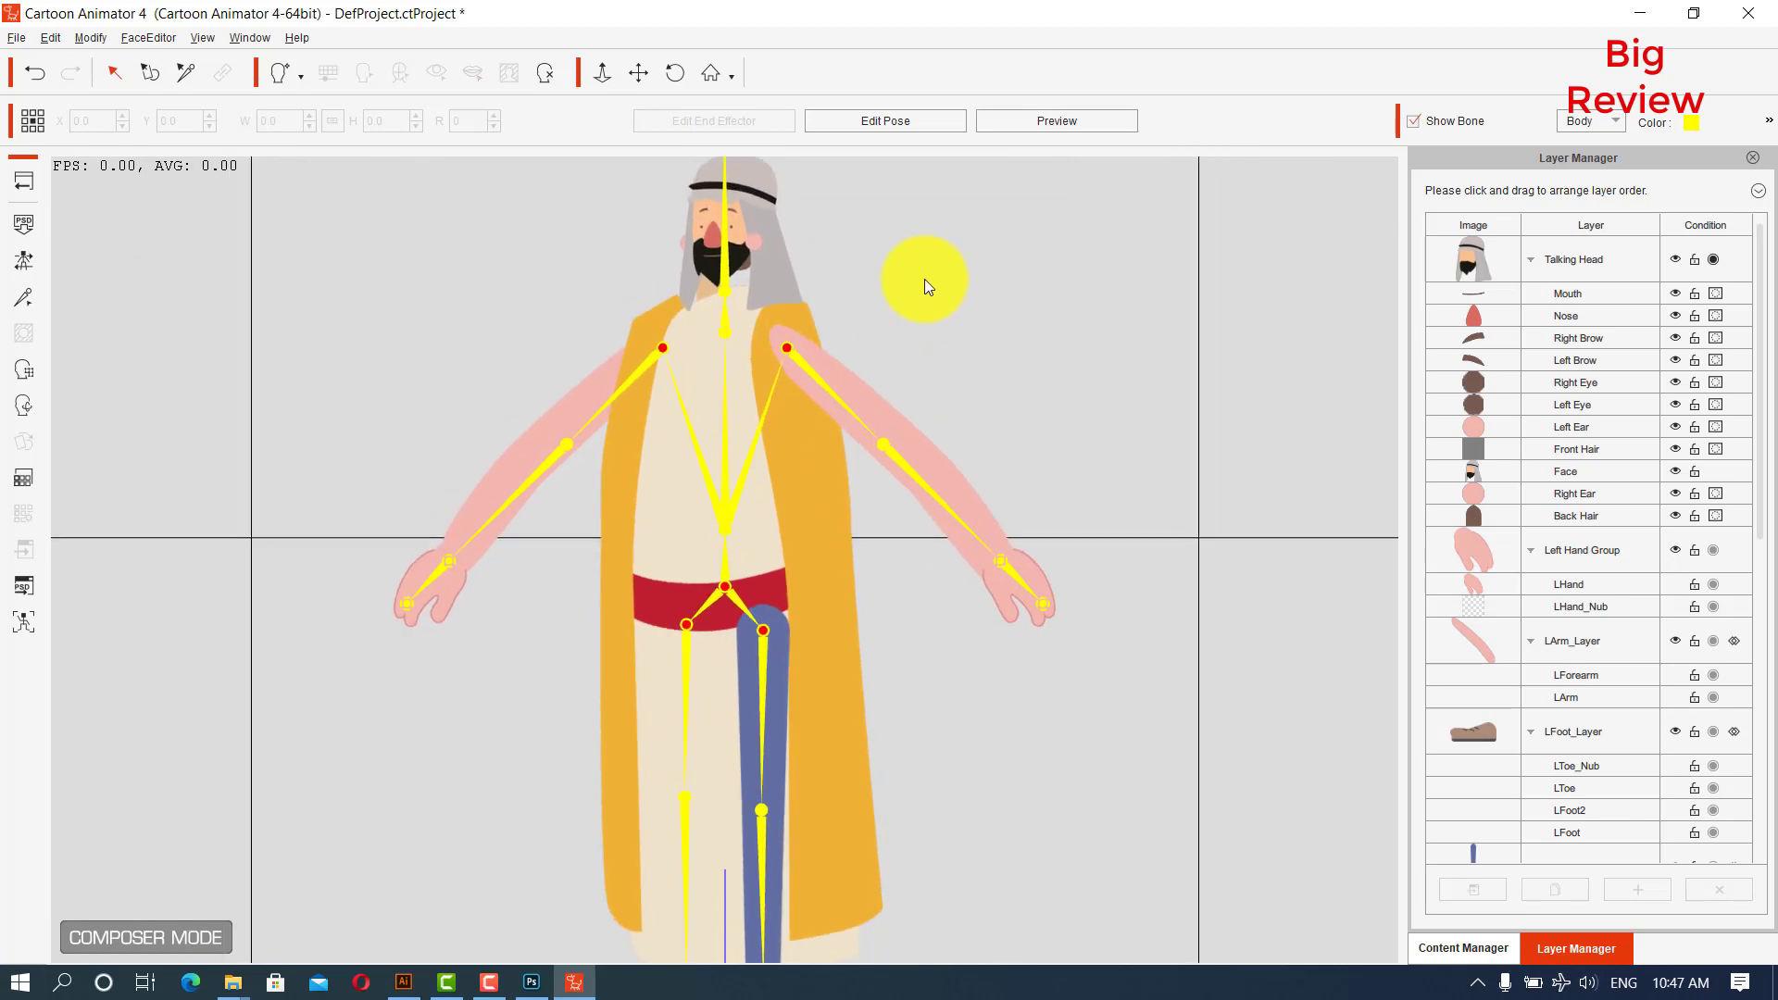
{"action": "scroll", "coordinate": [924, 280], "scroll_direction": "up", "scroll_amount": 2}
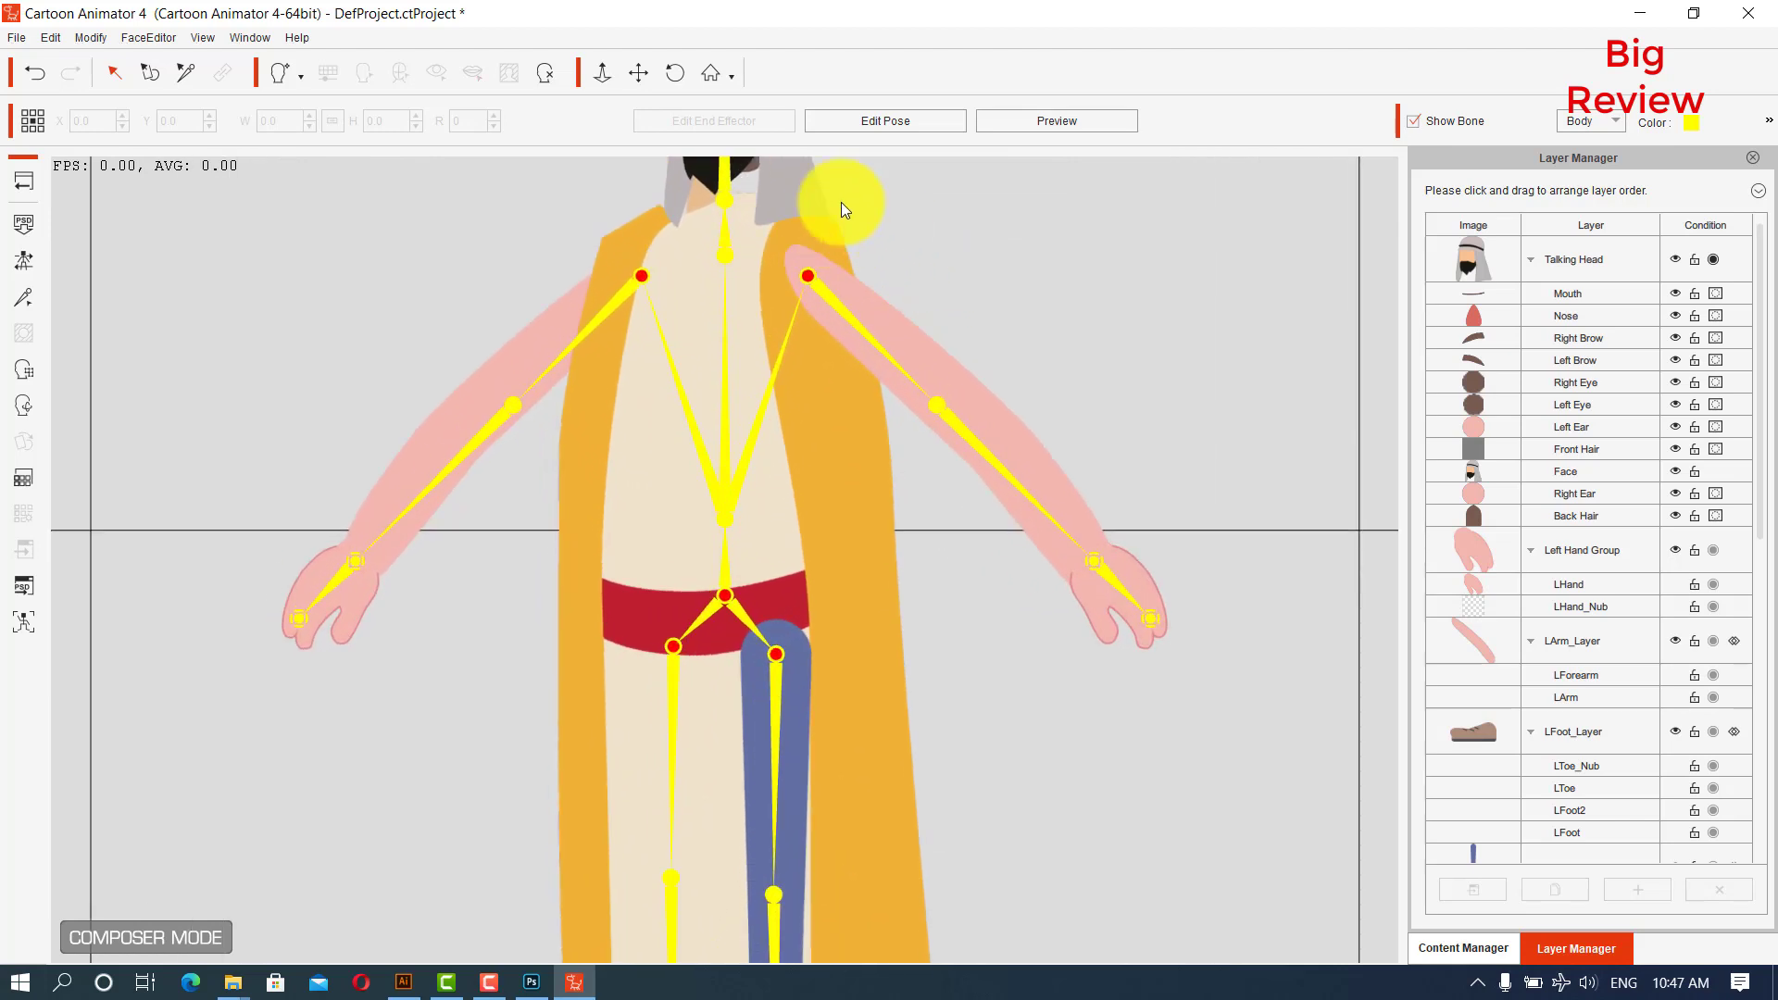
{"action": "left_click_drag", "start_coordinate": [1135, 332], "coordinate": [1111, 575]}
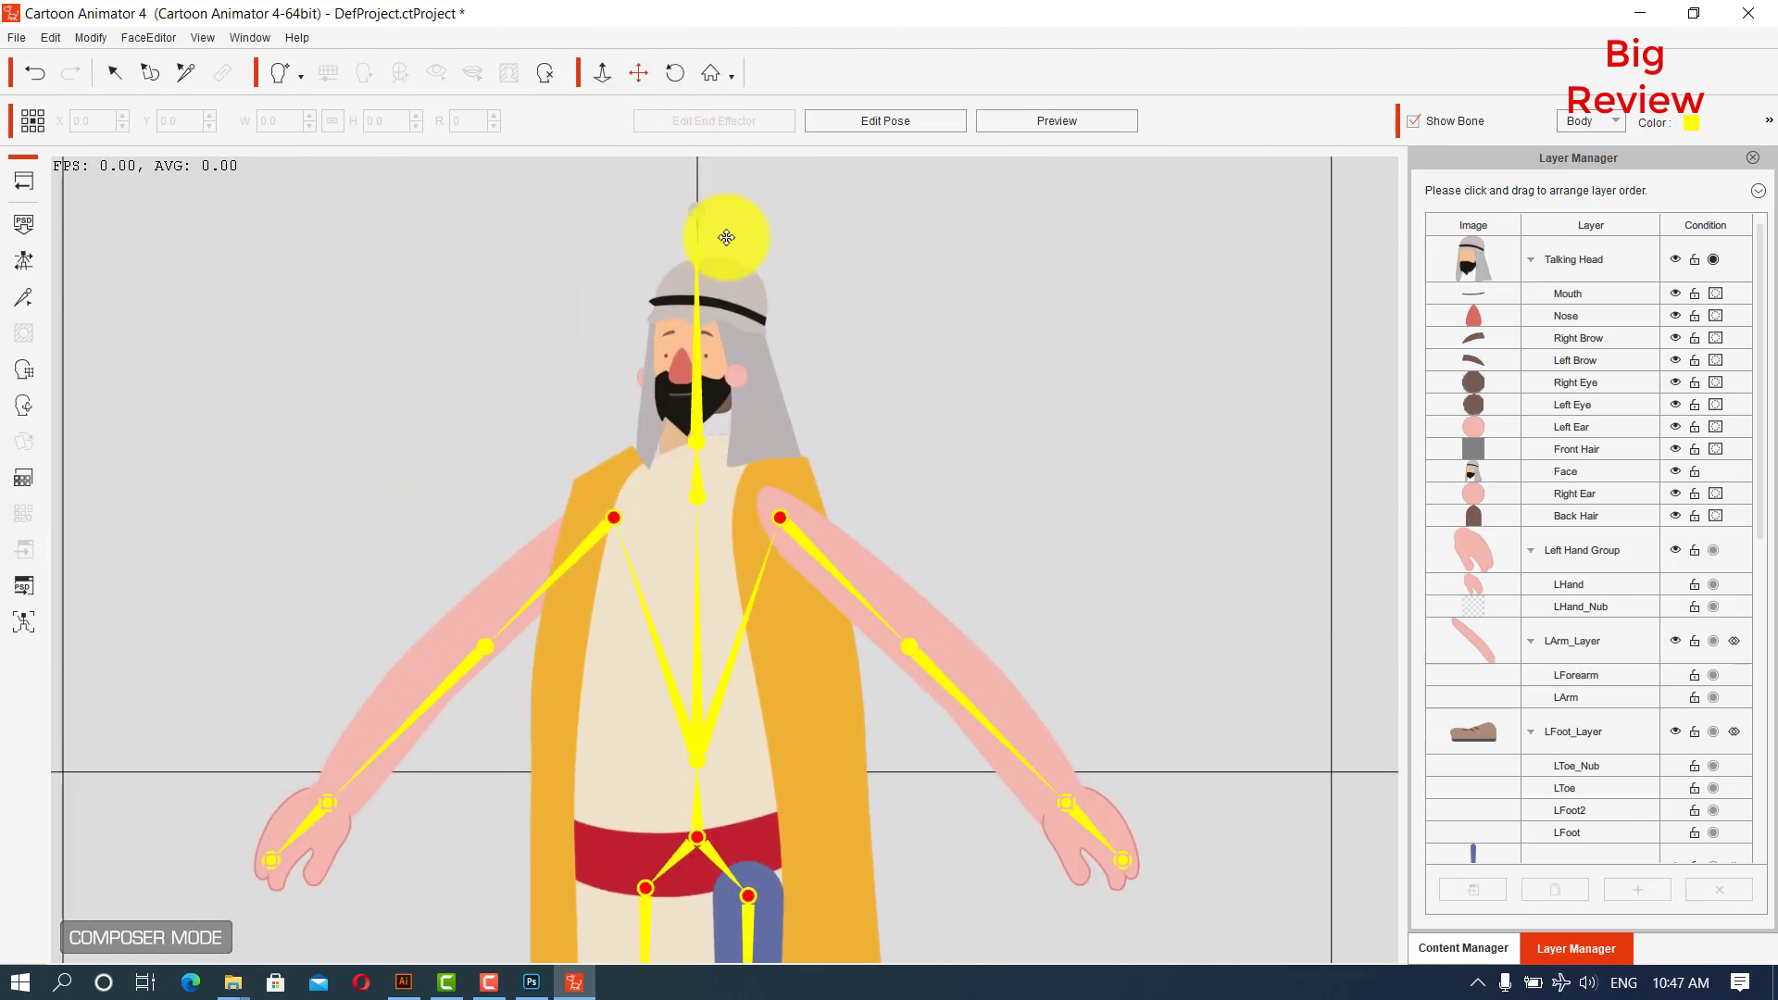
{"action": "left_click", "coordinate": [114, 74]}
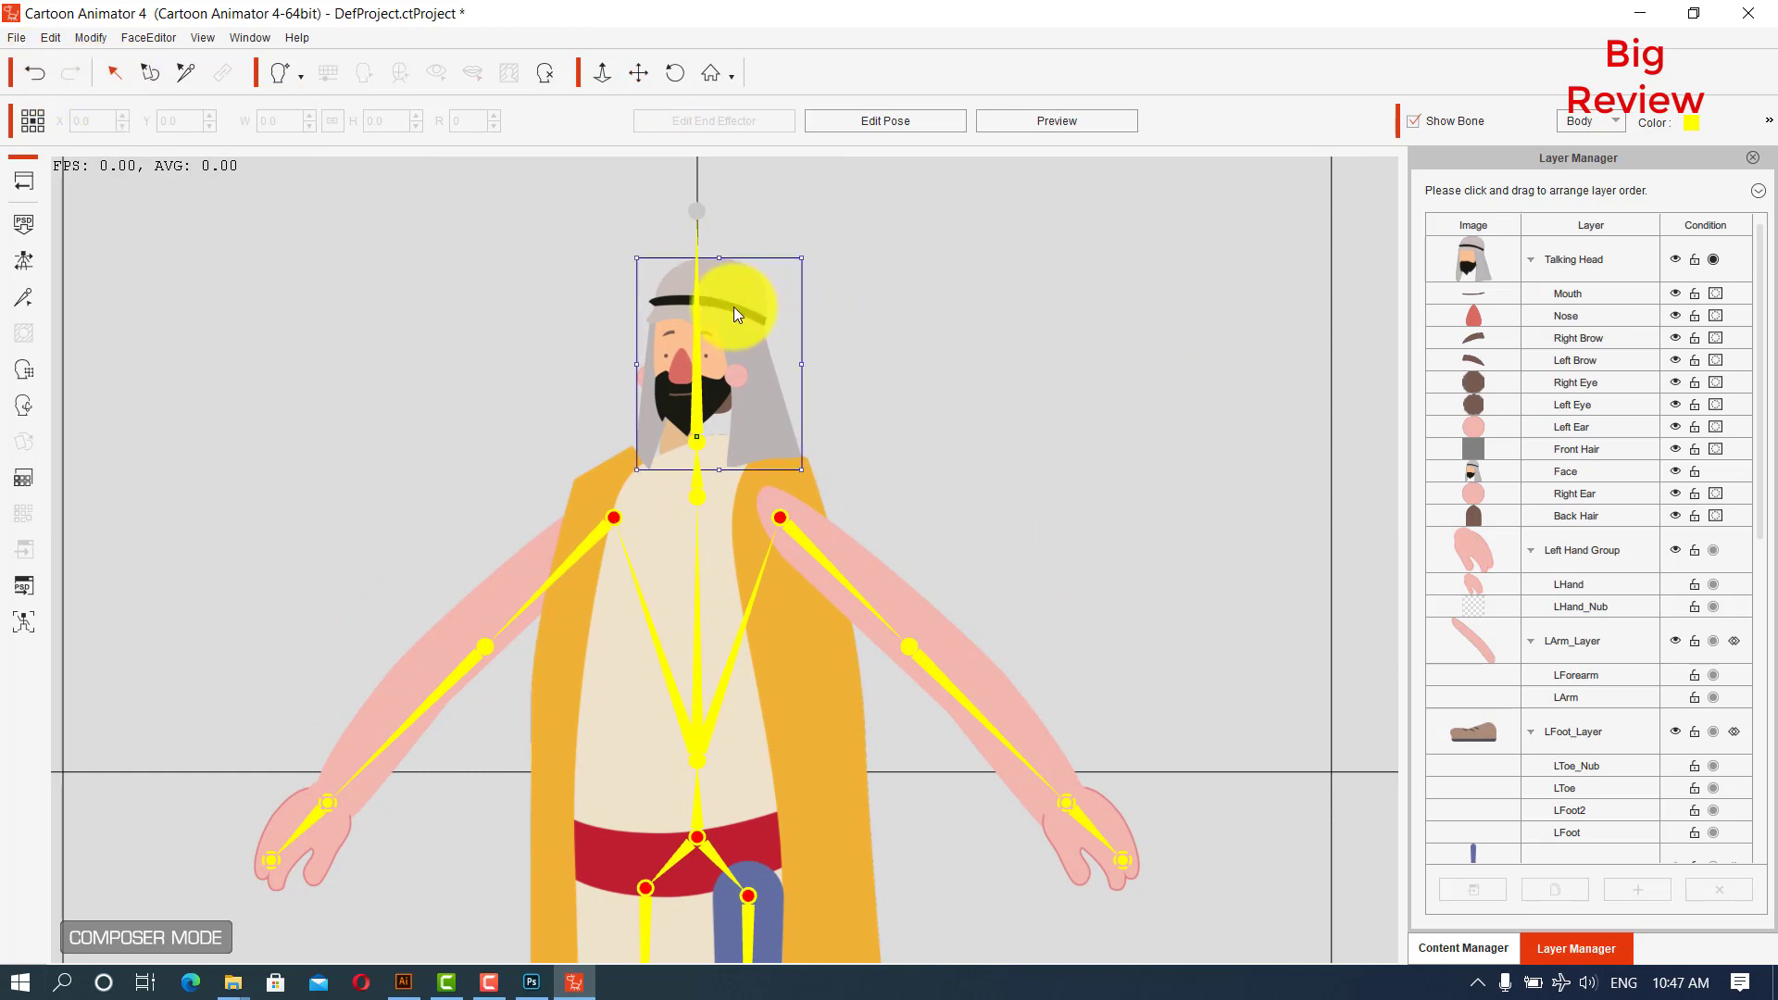
{"action": "left_click", "coordinate": [734, 308]}
{"action": "left_click_drag", "start_coordinate": [630, 259], "coordinate": [500, 165]}
{"action": "left_click_drag", "start_coordinate": [790, 276], "coordinate": [759, 305]}
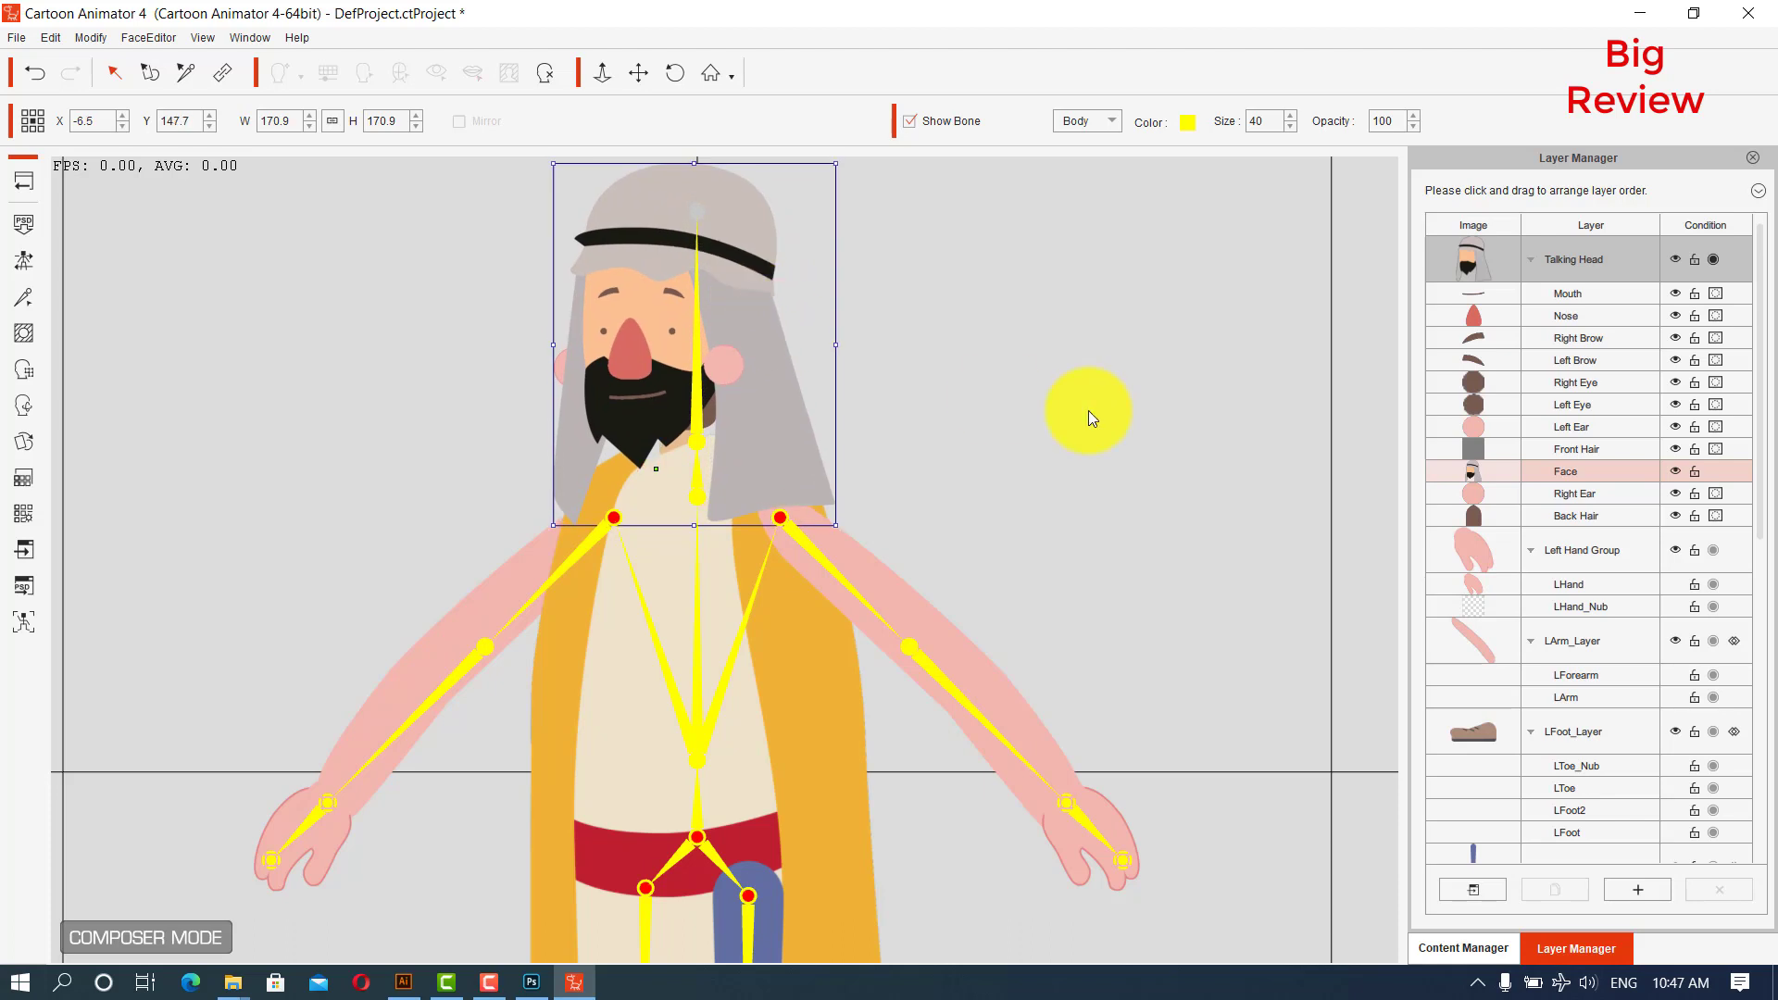
{"action": "left_click", "coordinate": [1087, 410]}
Delete LThigh_Layer, the blue trouser leg showing in front of the sultan's robe.
{"action": "scroll", "coordinate": [1087, 409], "scroll_direction": "down", "scroll_amount": 5}
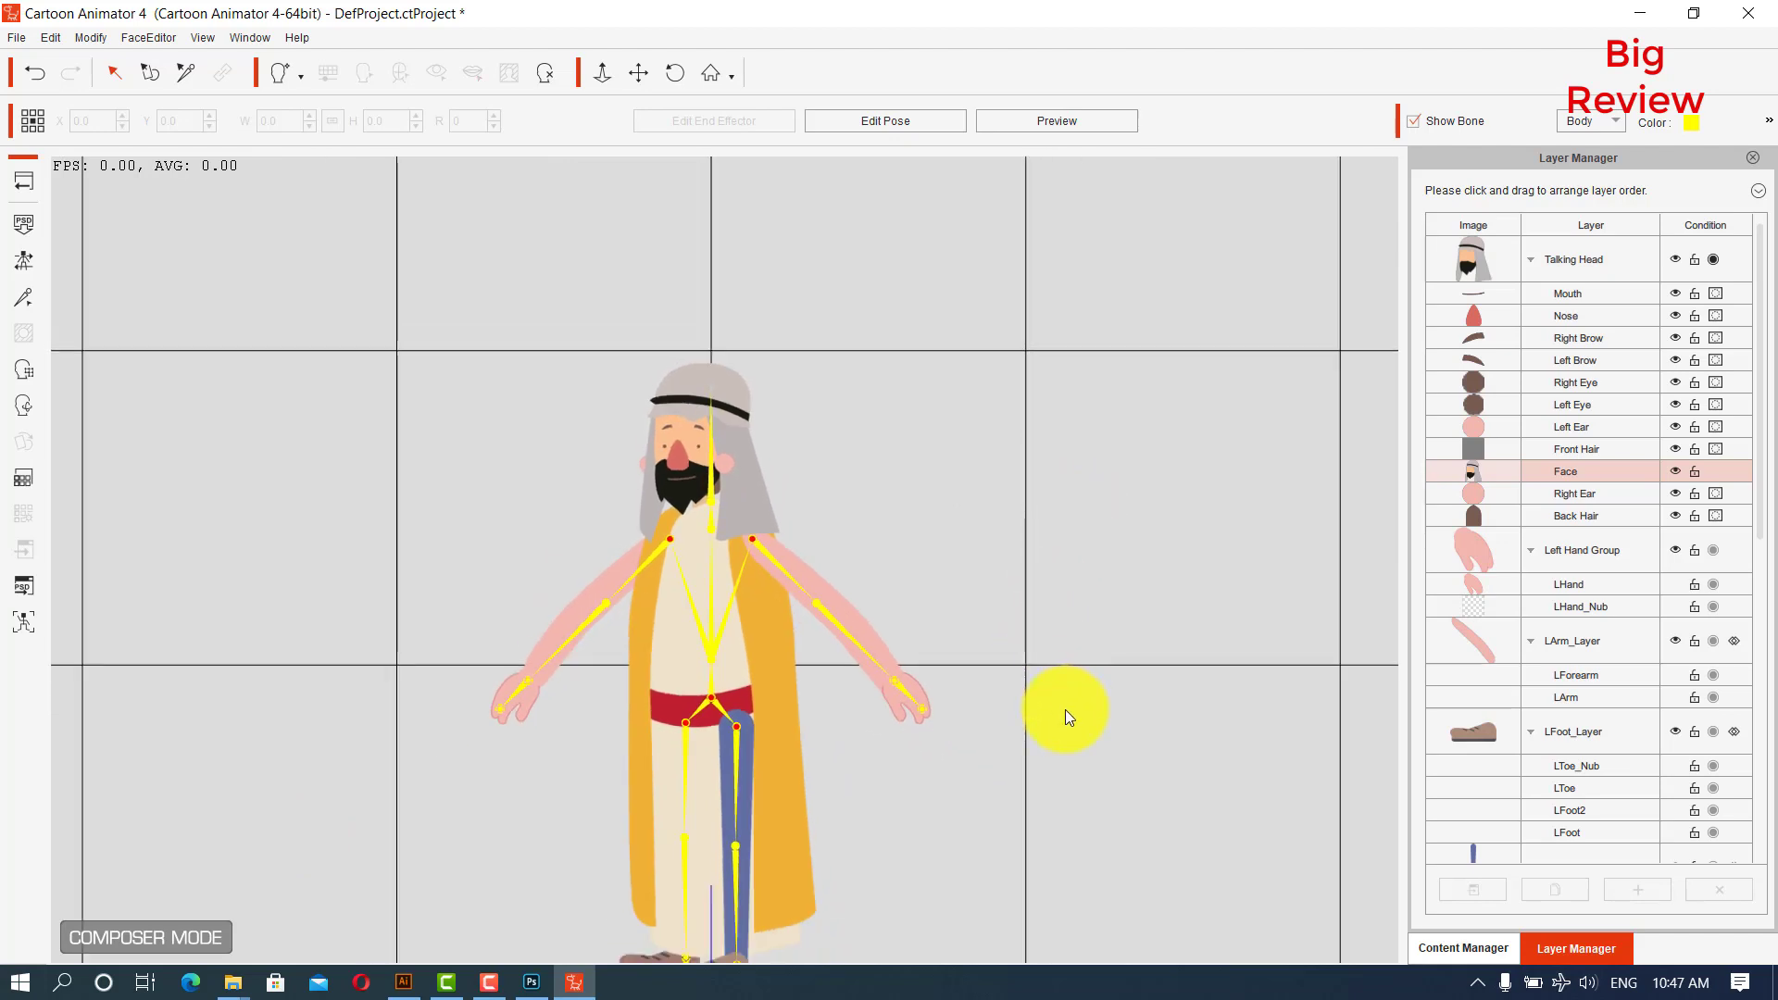
{"action": "scroll", "coordinate": [1548, 774], "scroll_direction": "down", "scroll_amount": 1}
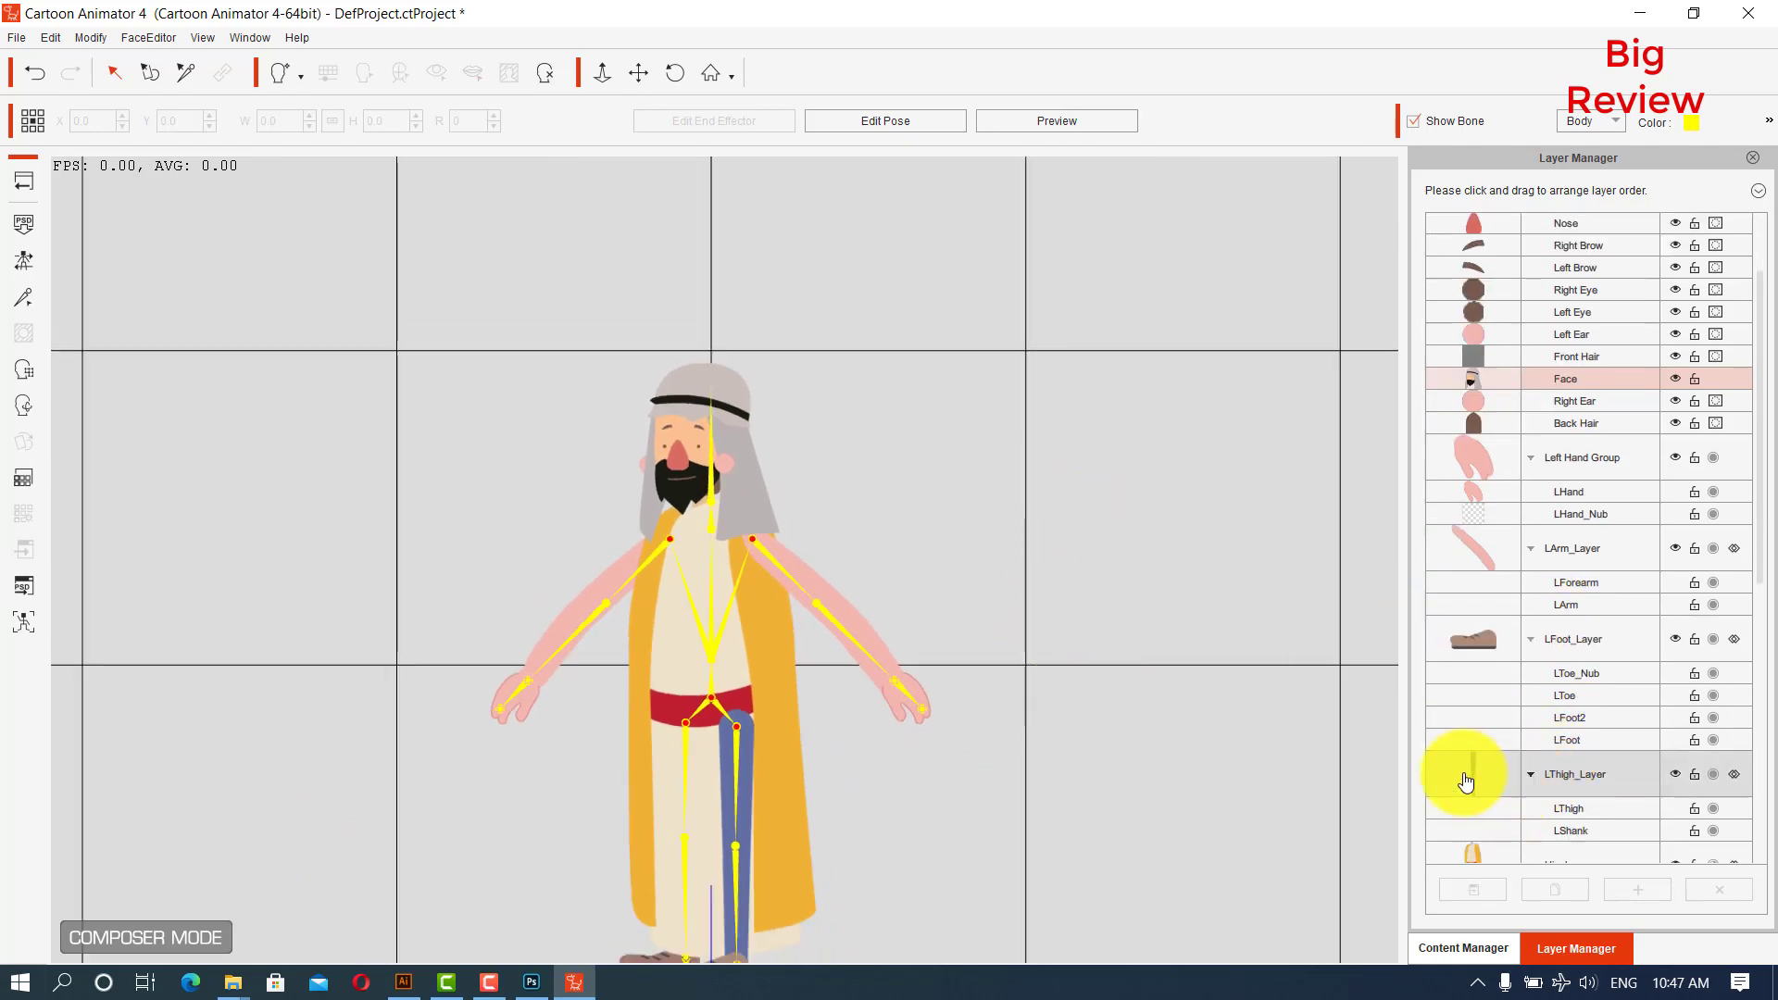
{"action": "scroll", "coordinate": [1476, 774], "scroll_direction": "down", "scroll_amount": 2}
{"action": "left_click", "coordinate": [1475, 603]}
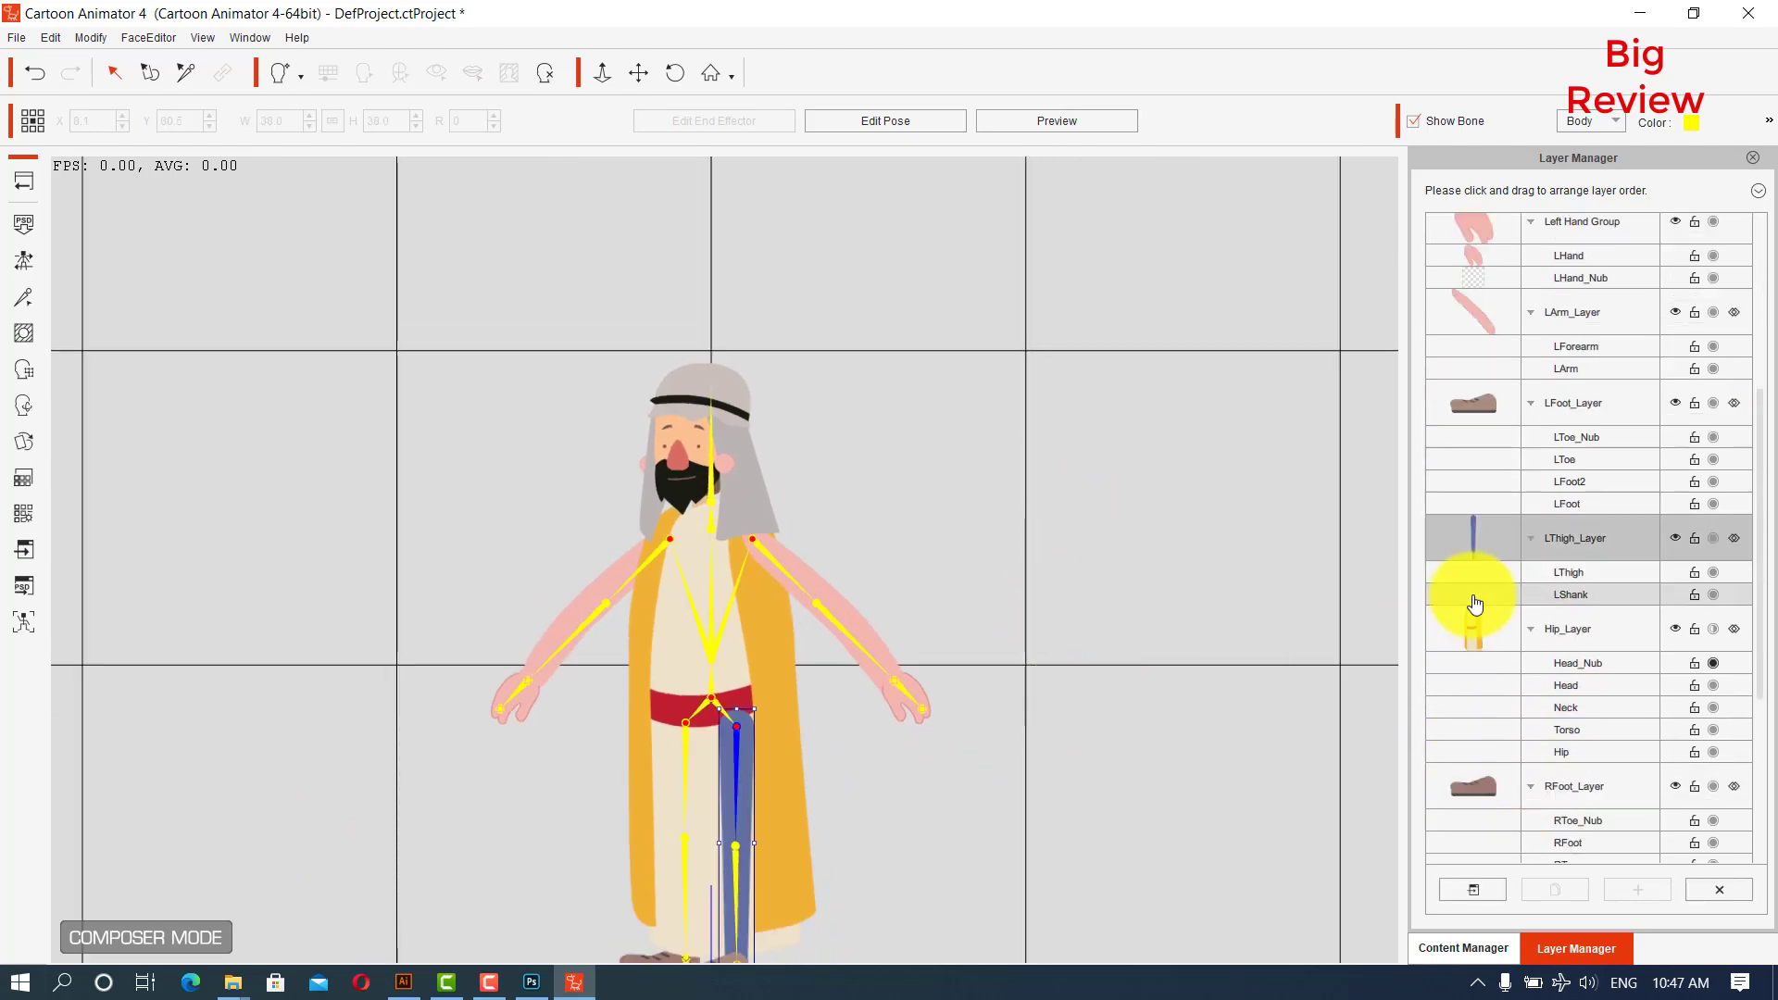
{"action": "left_click", "coordinate": [1480, 551]}
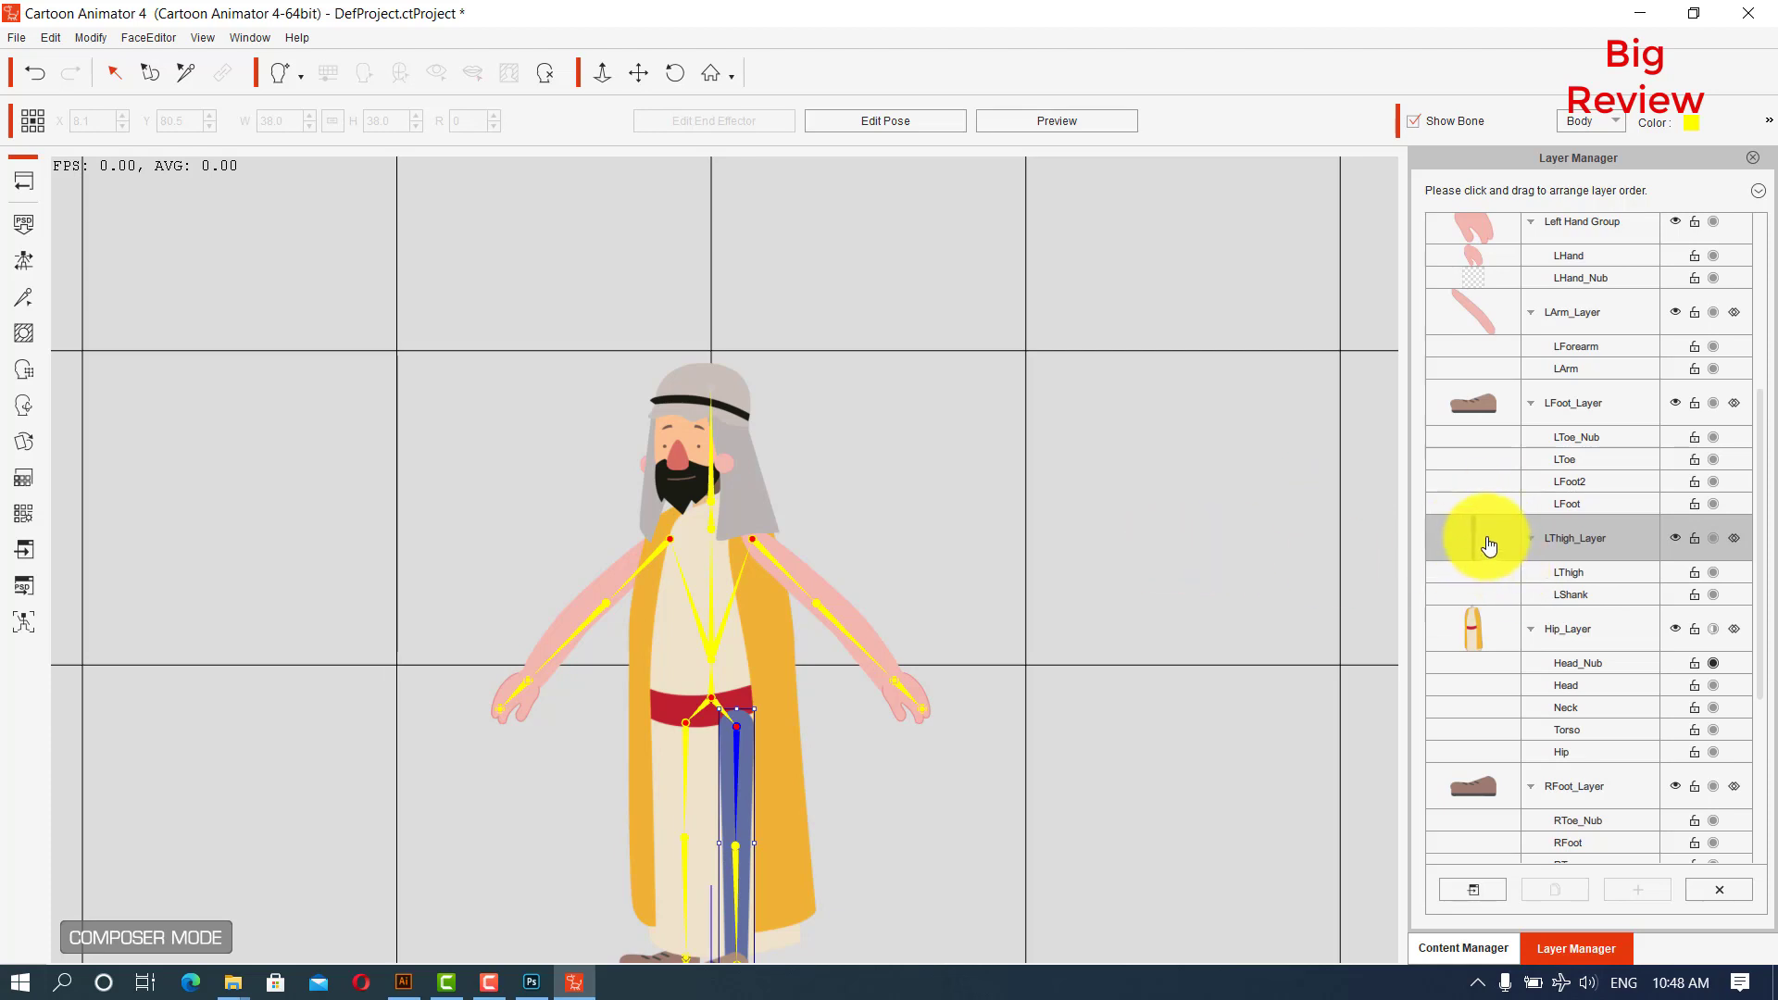
{"action": "left_click", "coordinate": [1256, 550]}
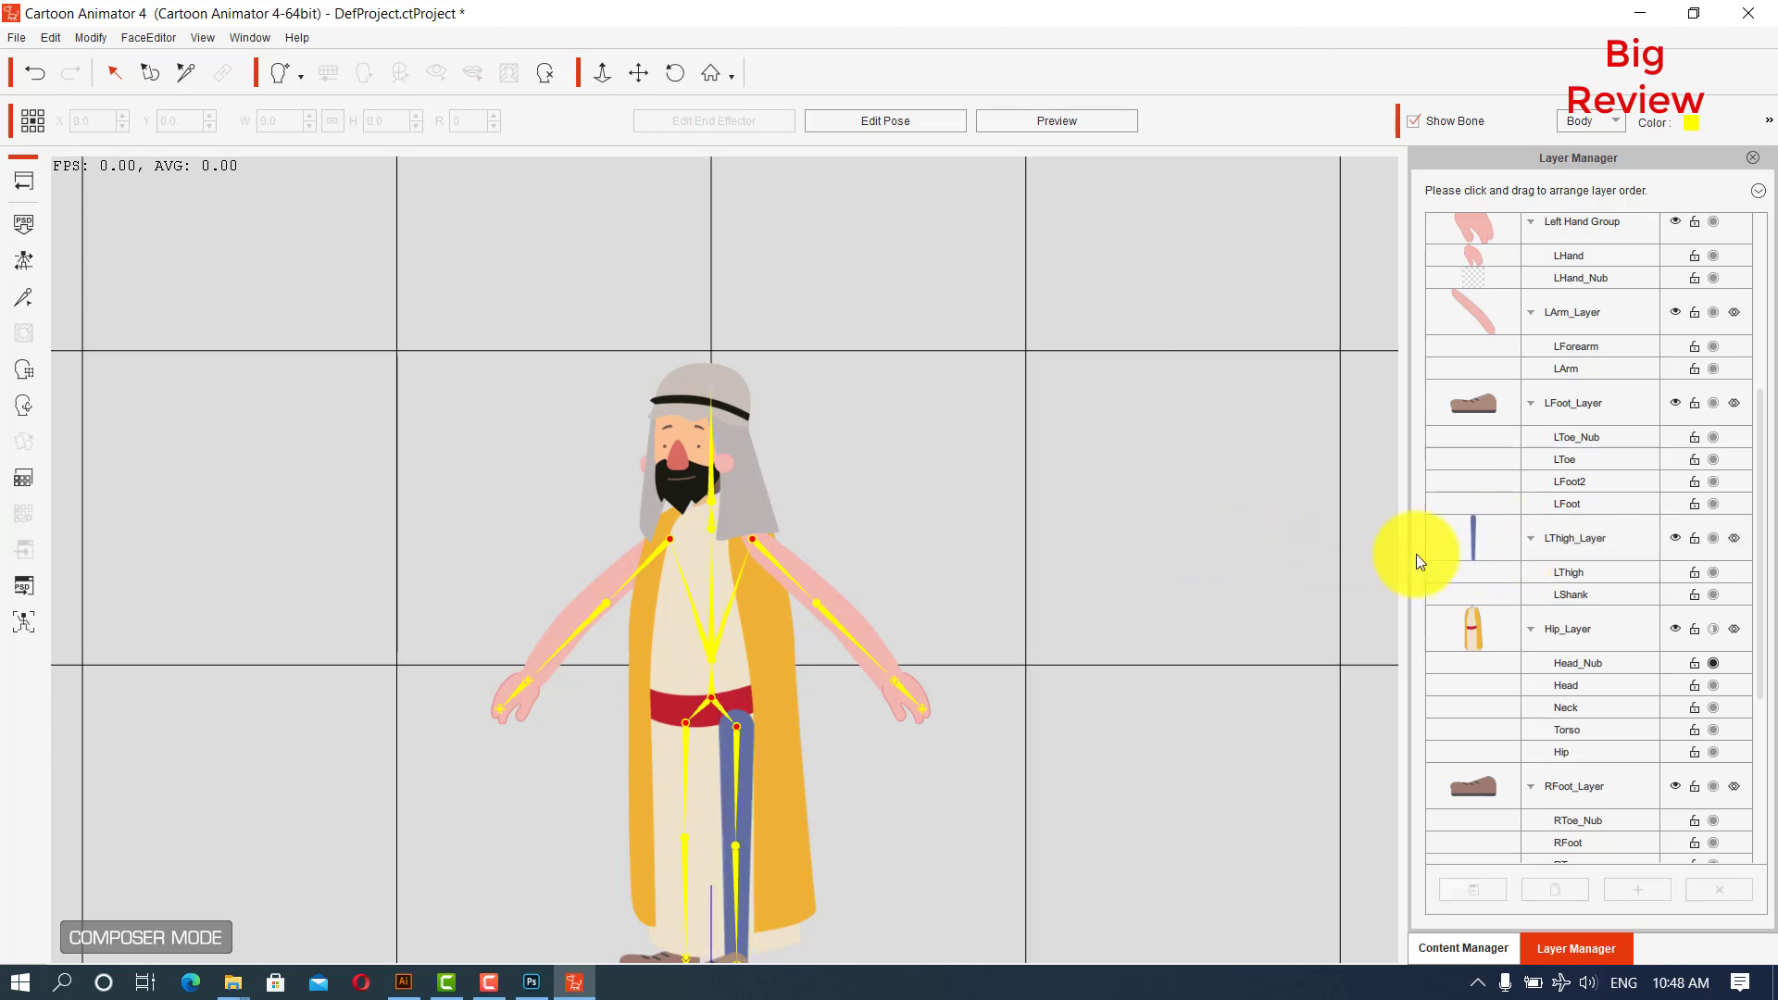
{"action": "left_click", "coordinate": [1465, 544]}
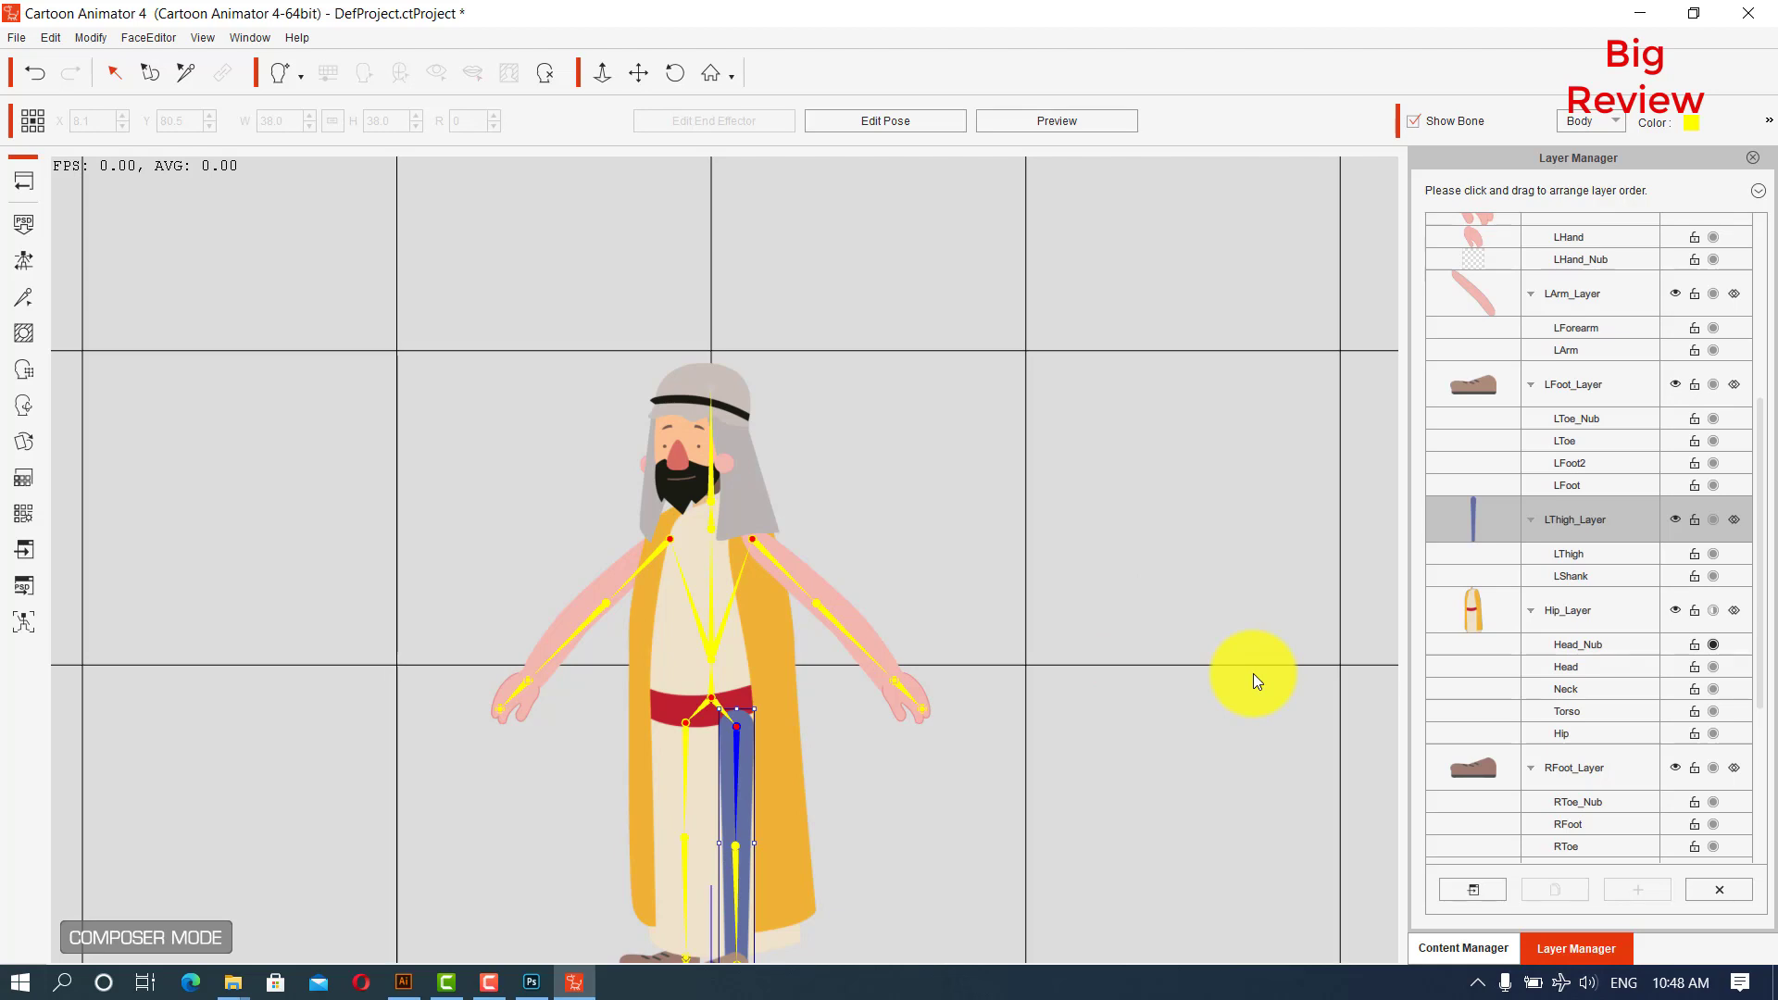
{"action": "left_click", "coordinate": [1726, 894]}
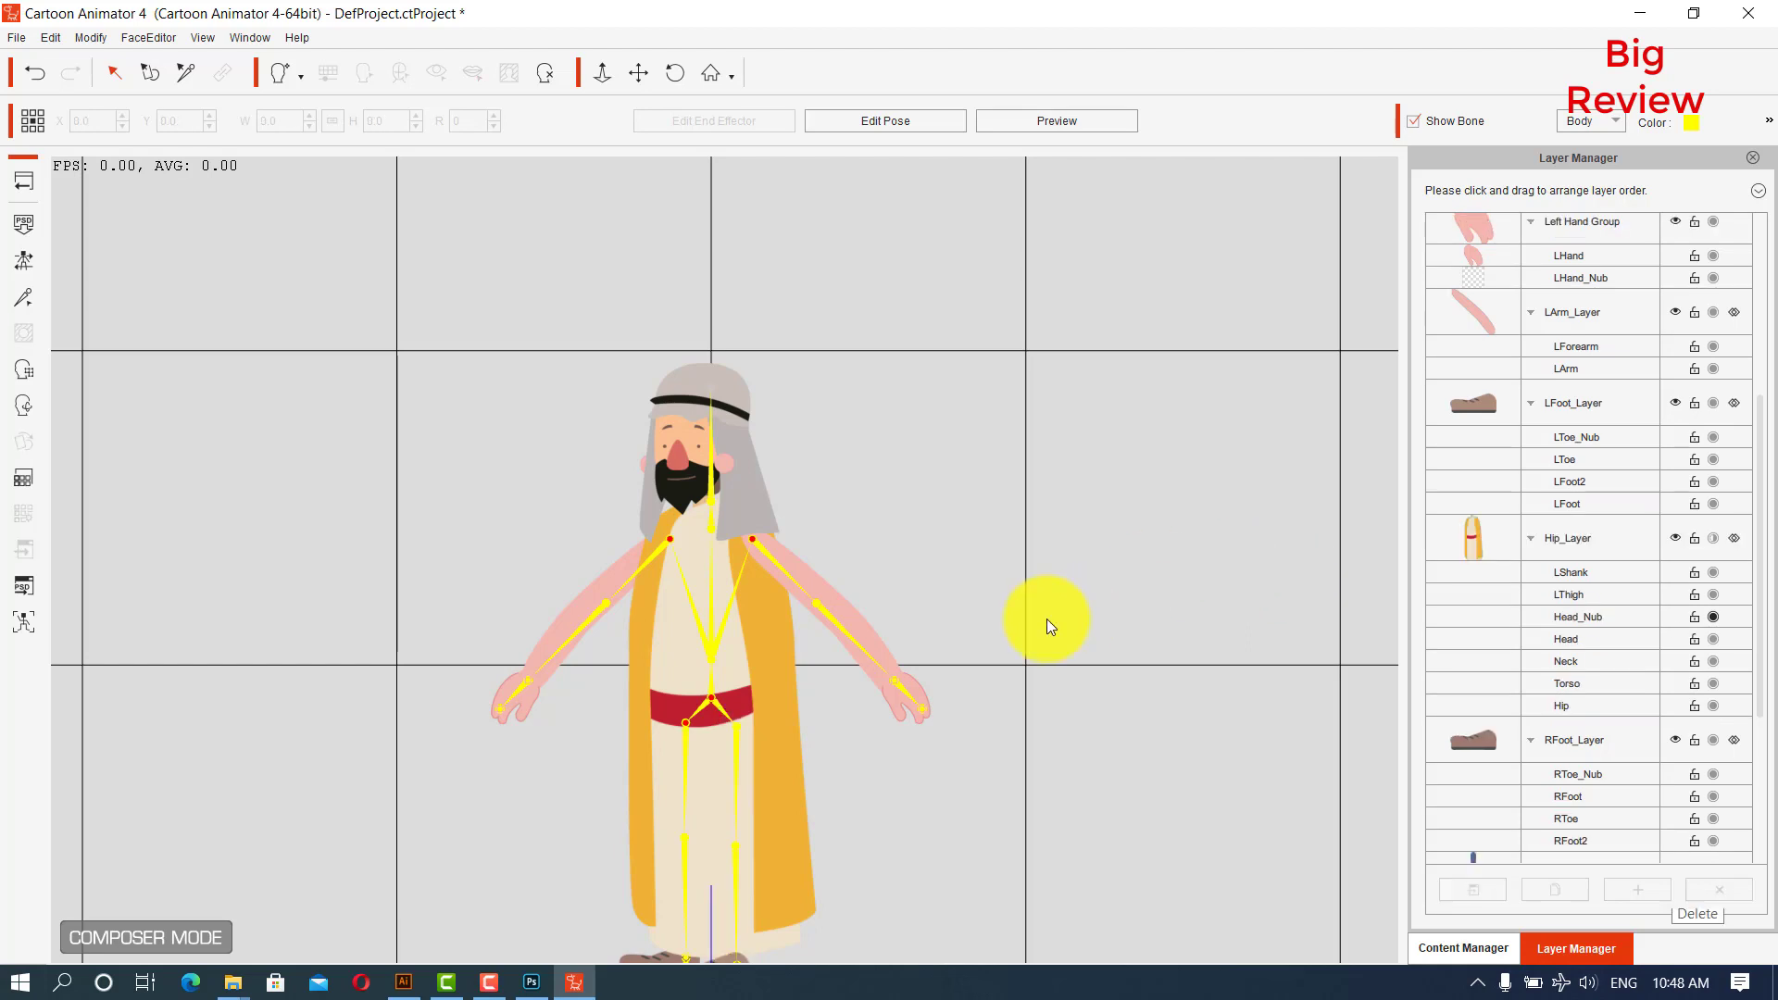
{"action": "scroll", "coordinate": [945, 681], "scroll_direction": "down", "scroll_amount": 3}
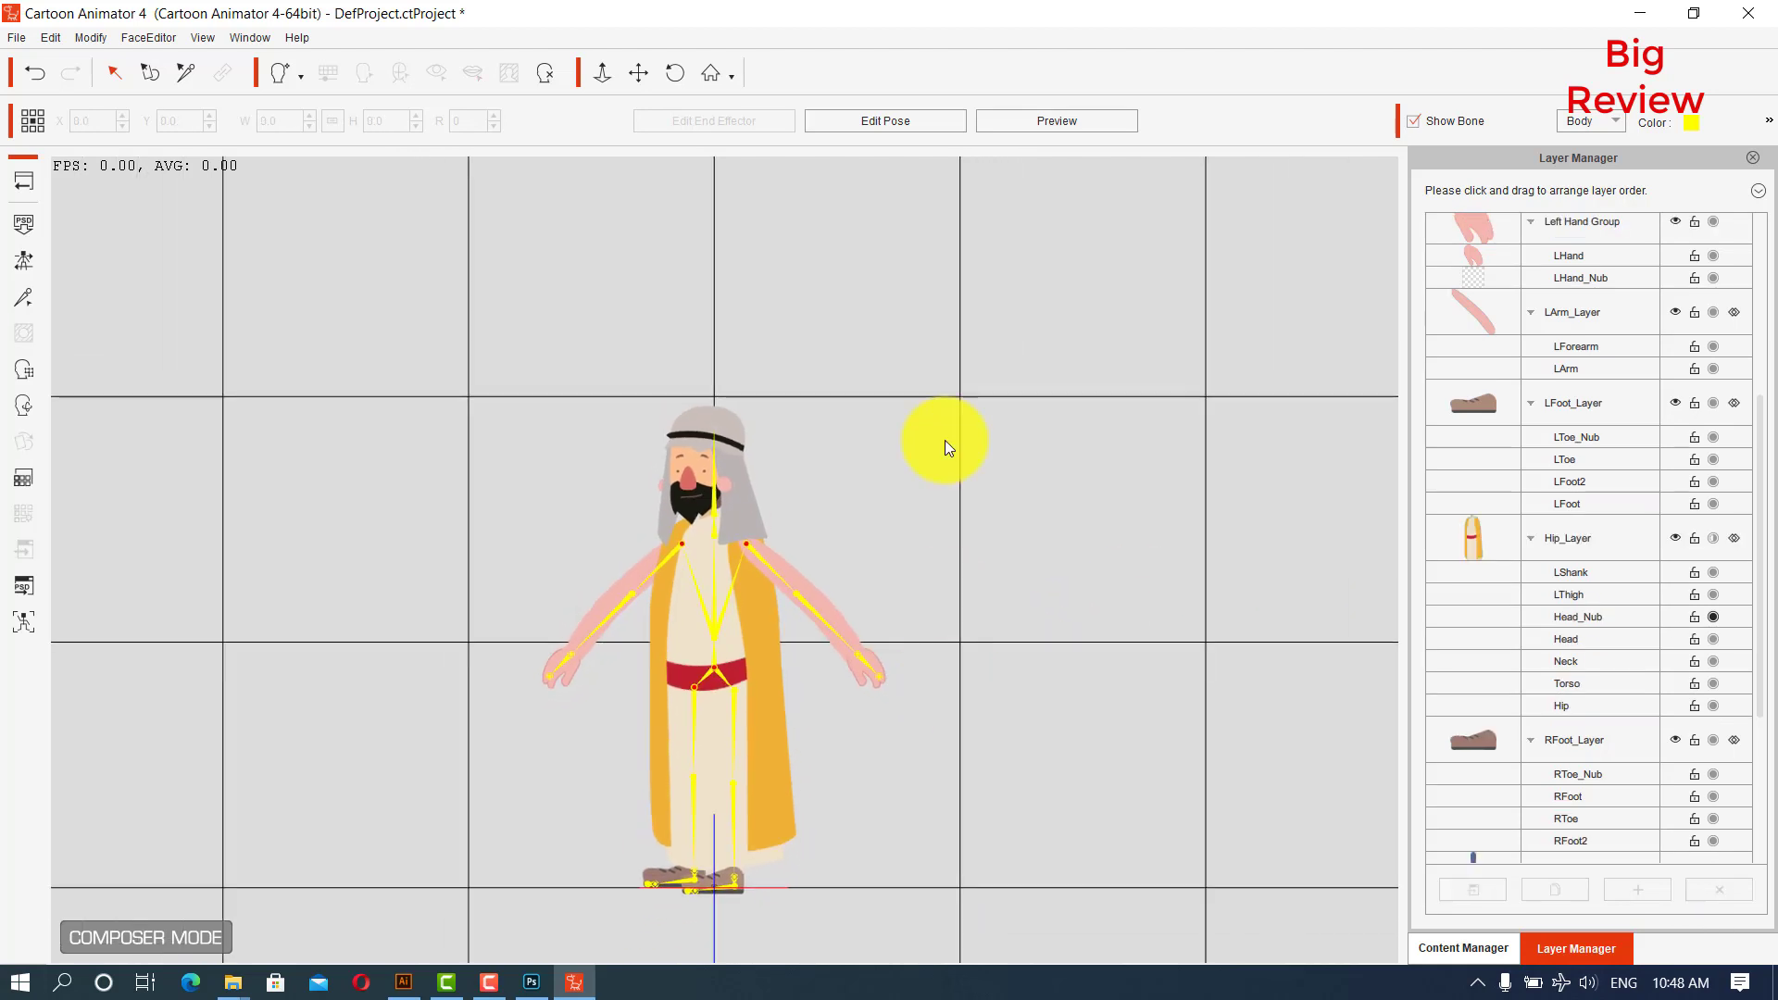
{"action": "left_click", "coordinate": [638, 72]}
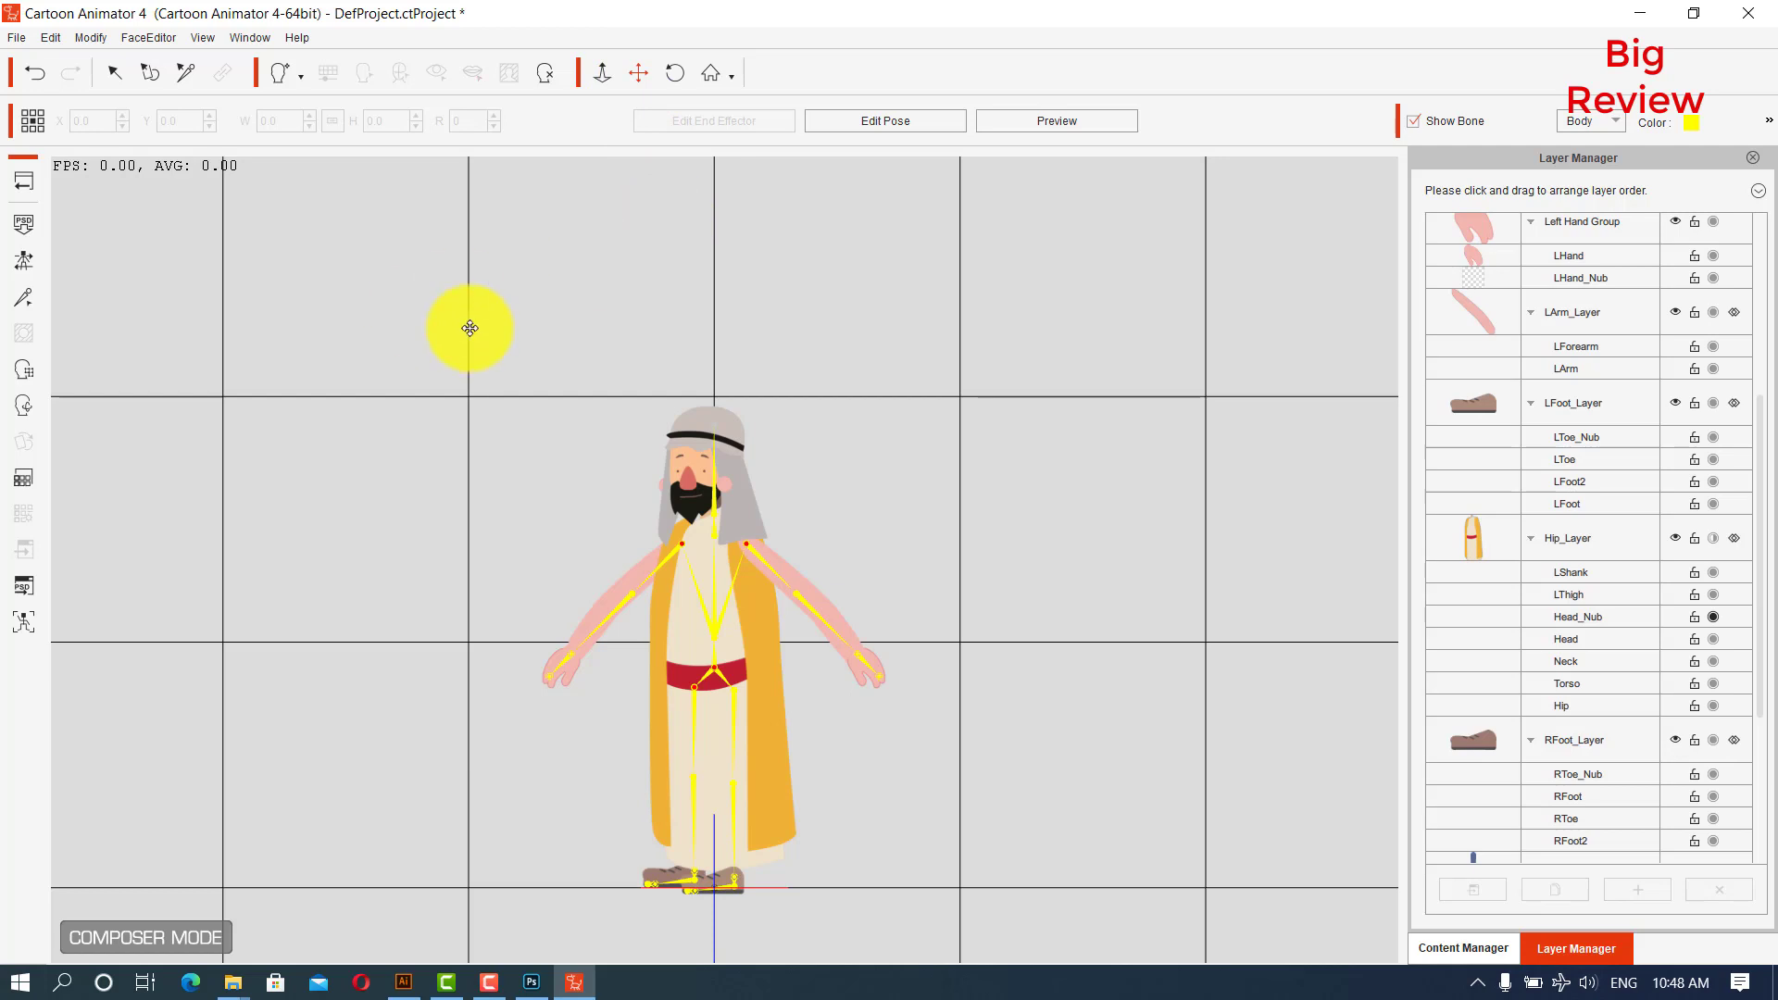
Return from composer mode to the stage and shift the sultan character so it stands just beside the stage origin.
{"action": "left_click_drag", "start_coordinate": [870, 589], "coordinate": [875, 443]}
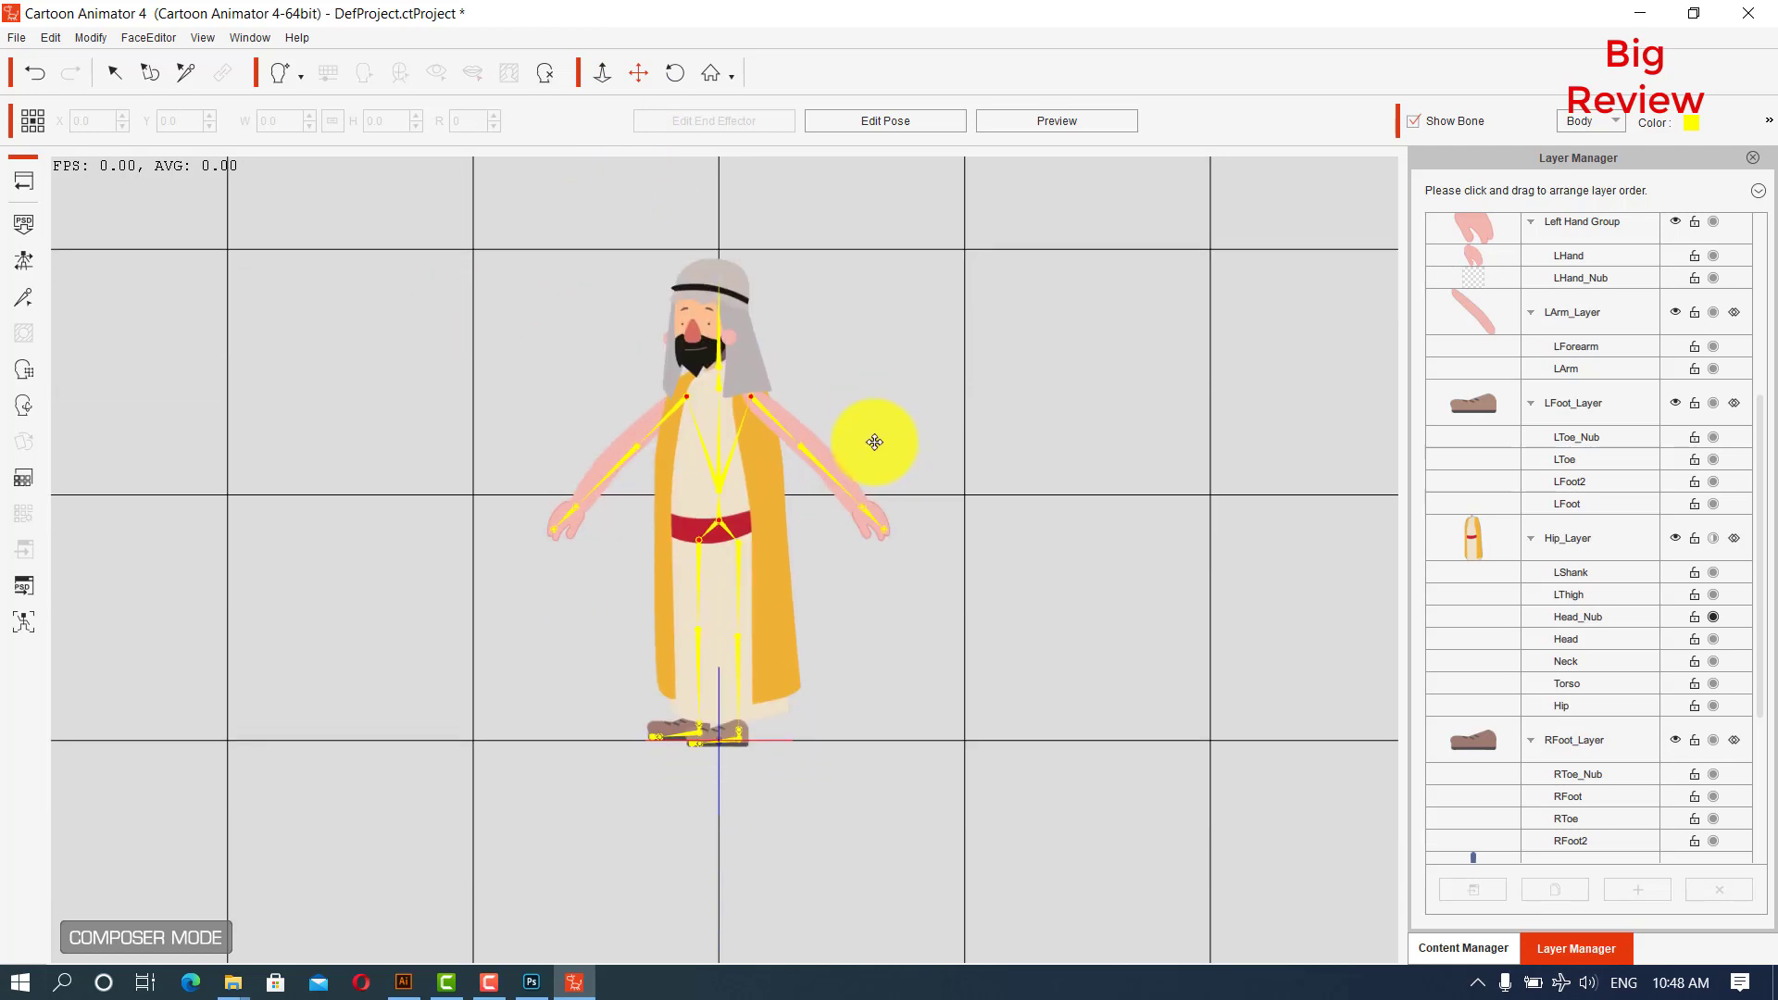
{"action": "left_click", "coordinate": [21, 184]}
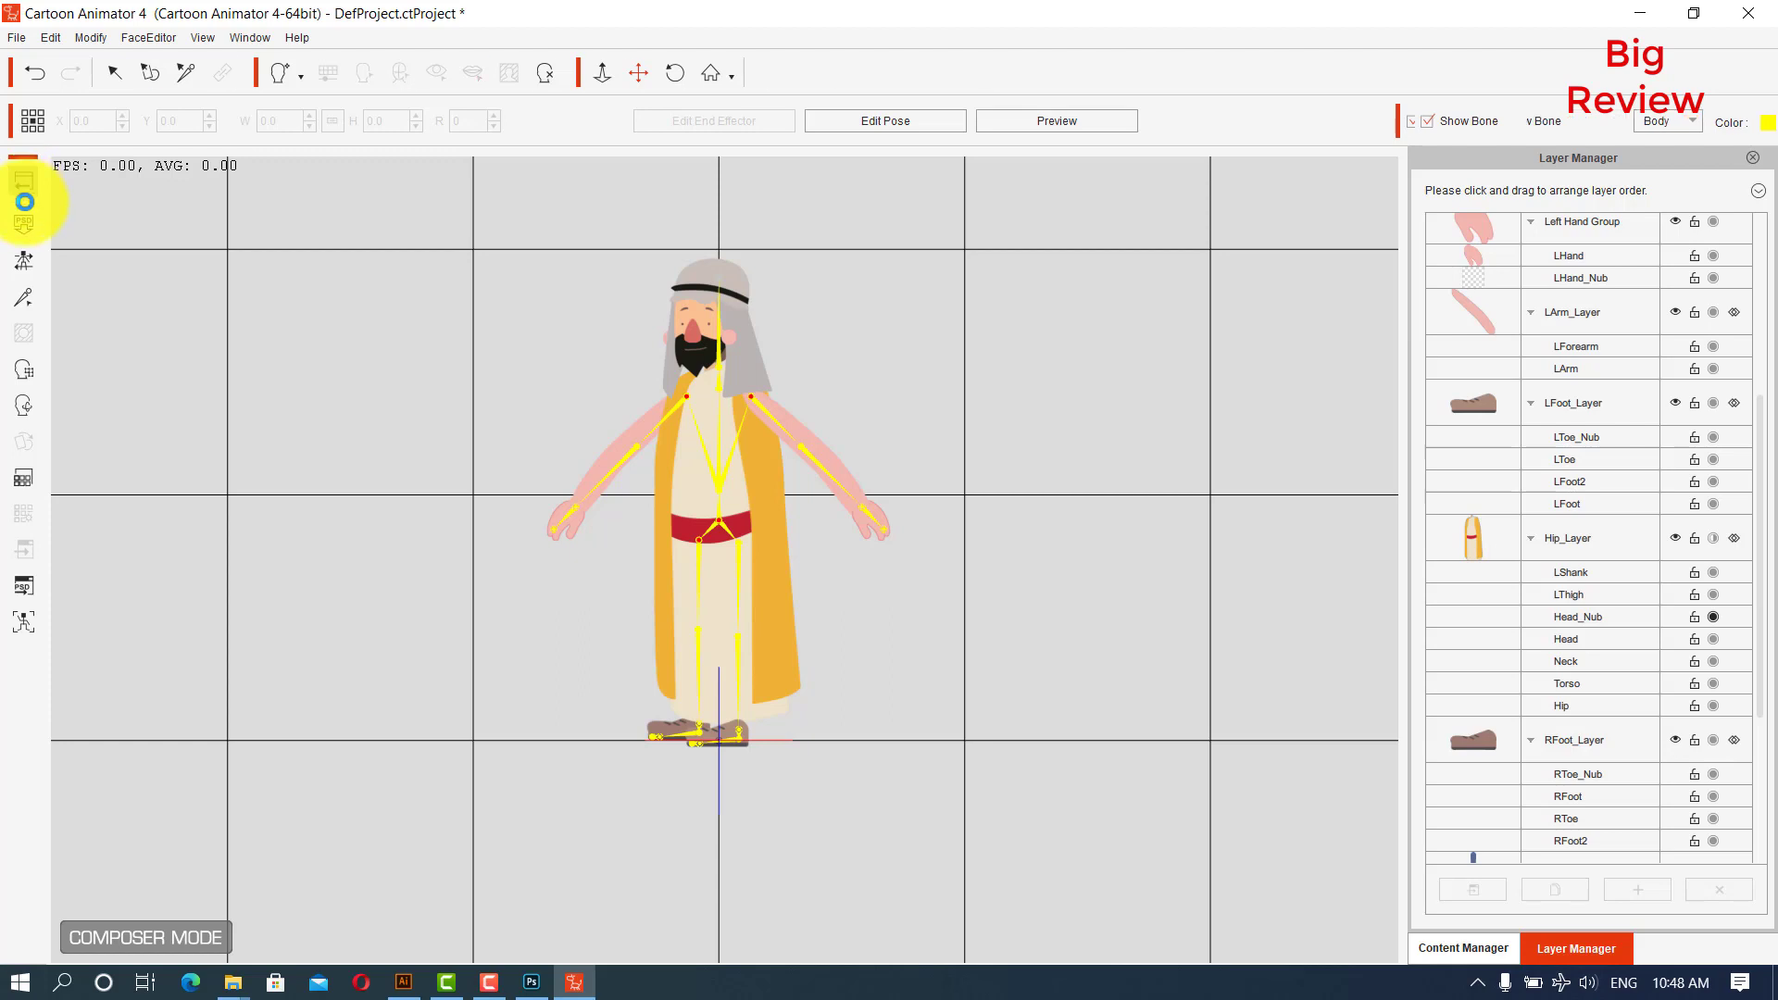
{"action": "left_click_drag", "start_coordinate": [675, 556], "coordinate": [852, 527]}
{"action": "left_click", "coordinate": [1153, 621]}
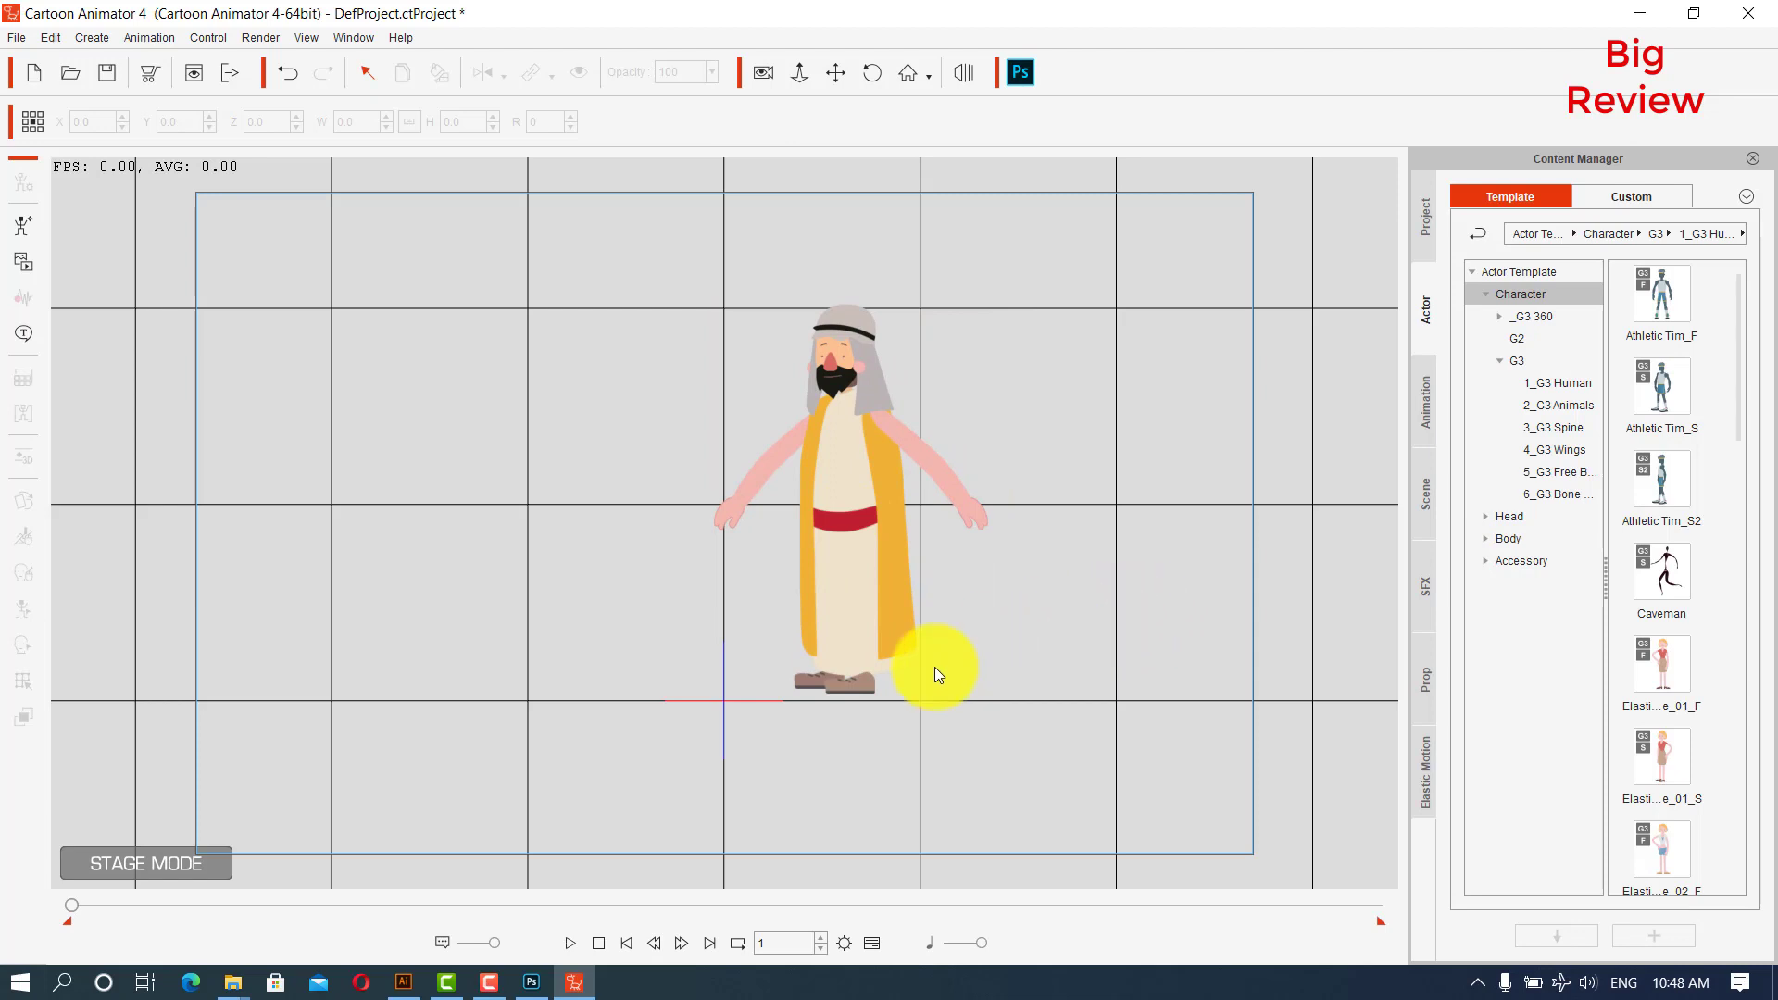
{"action": "left_click", "coordinate": [489, 981]}
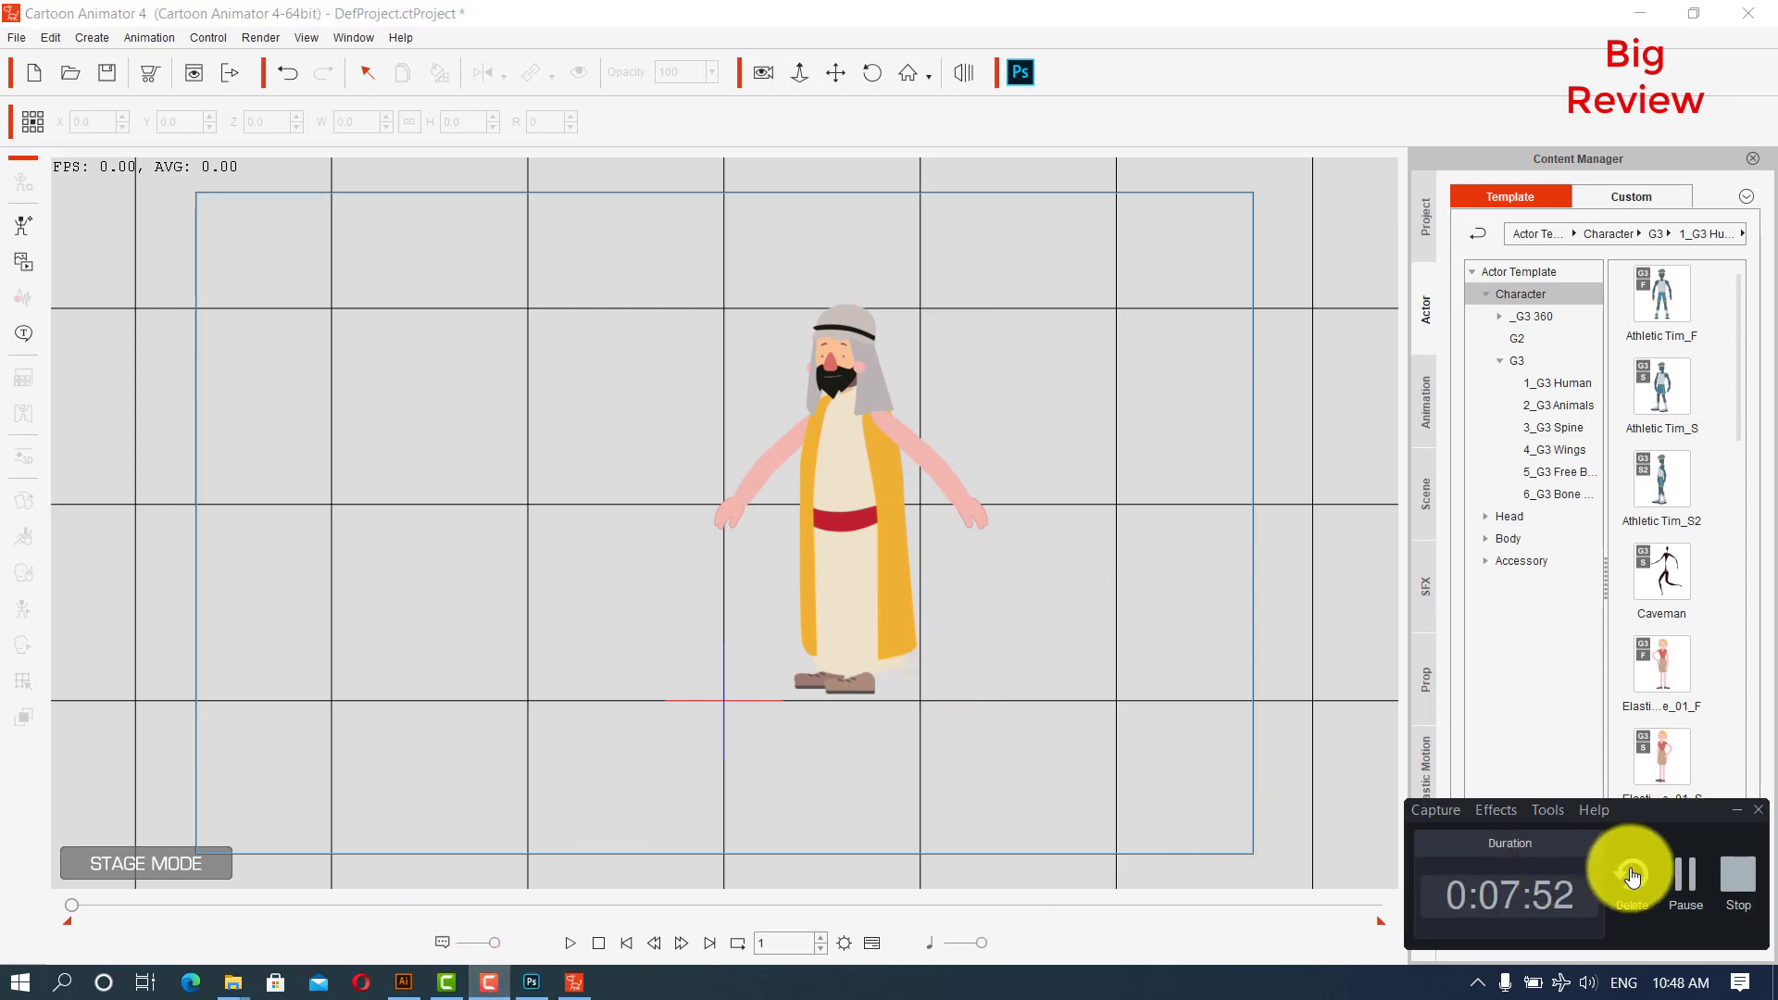
{"action": "left_click", "coordinate": [1686, 880]}
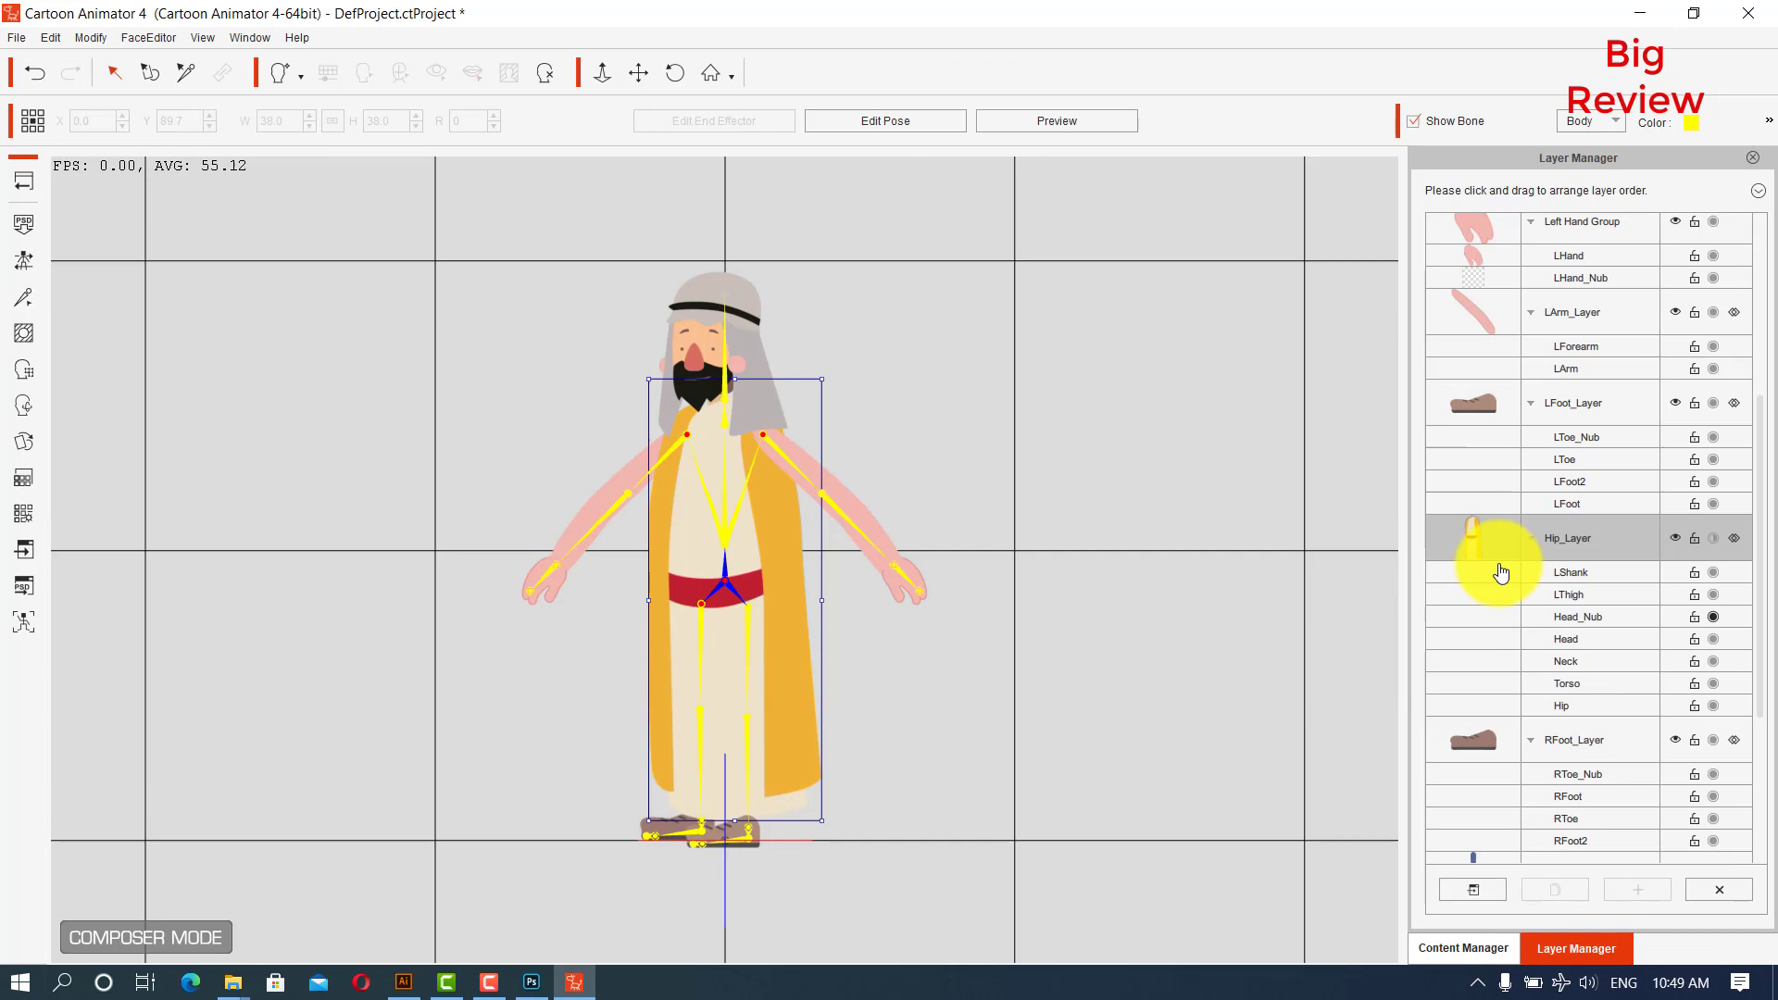
Delete RThigh_Layer, the remaining blue trouser leg, from the sultan character's layers.
{"action": "scroll", "coordinate": [1528, 629], "scroll_direction": "down", "scroll_amount": 1}
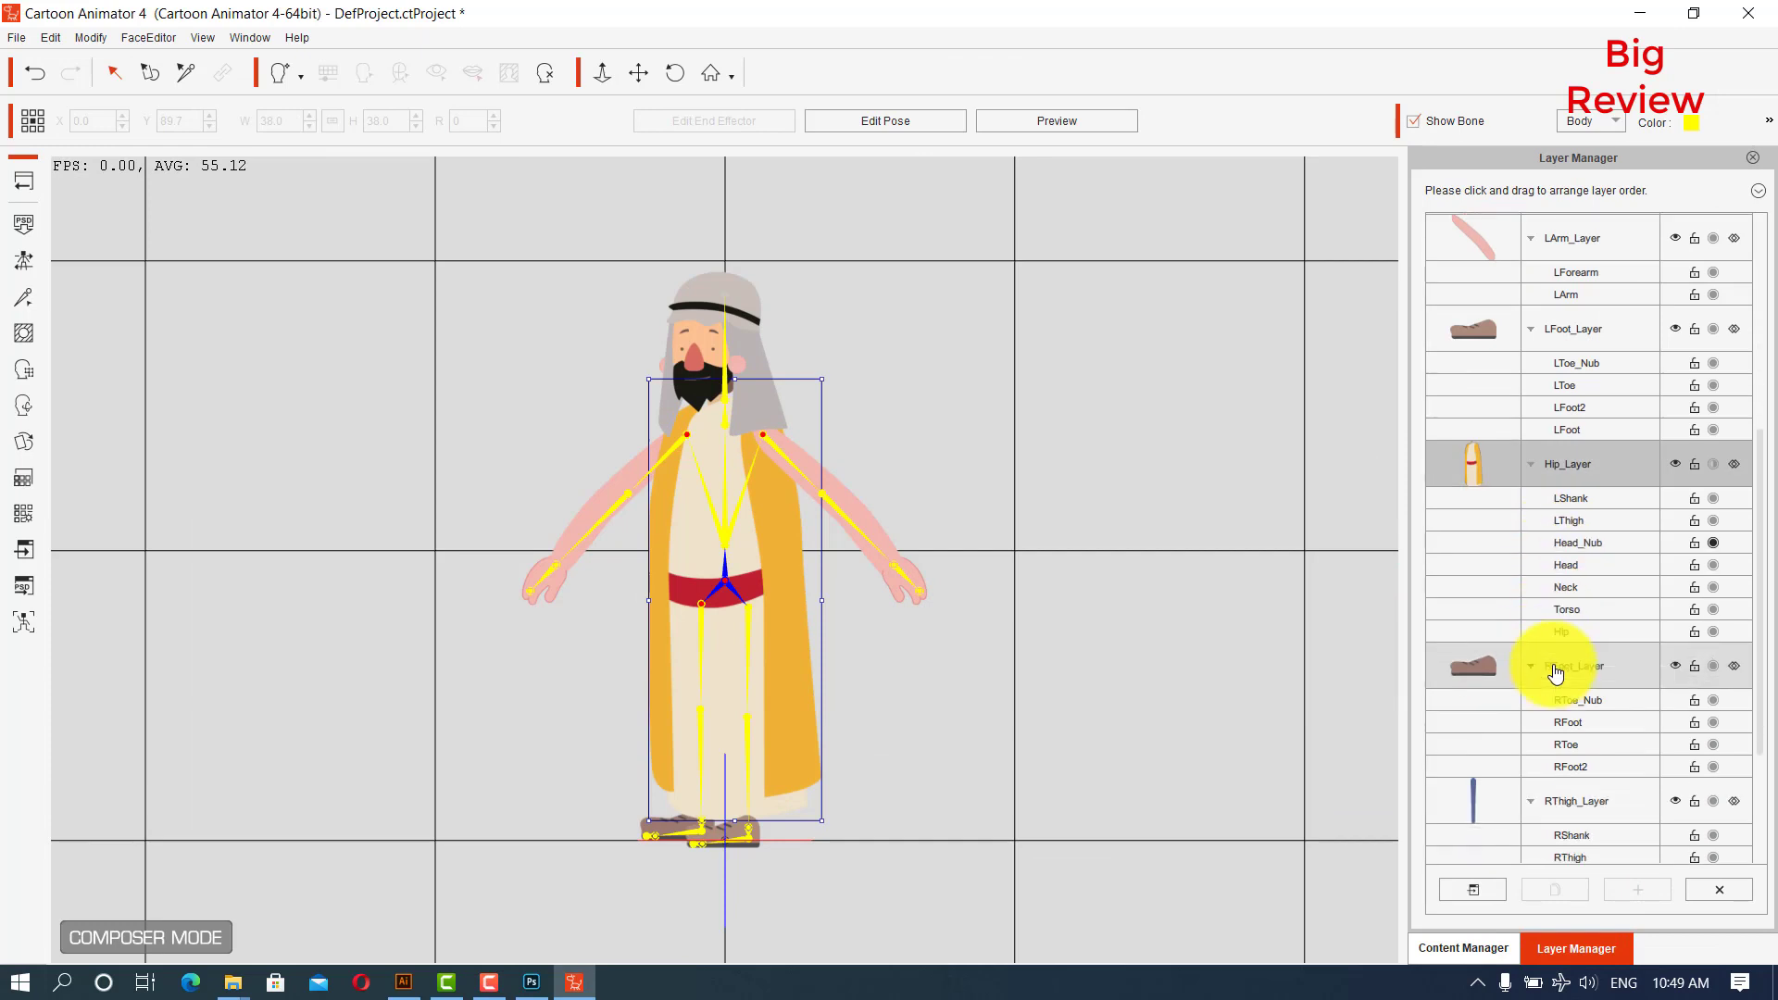
{"action": "scroll", "coordinate": [1555, 674], "scroll_direction": "down", "scroll_amount": 1}
{"action": "left_click", "coordinate": [1460, 683]}
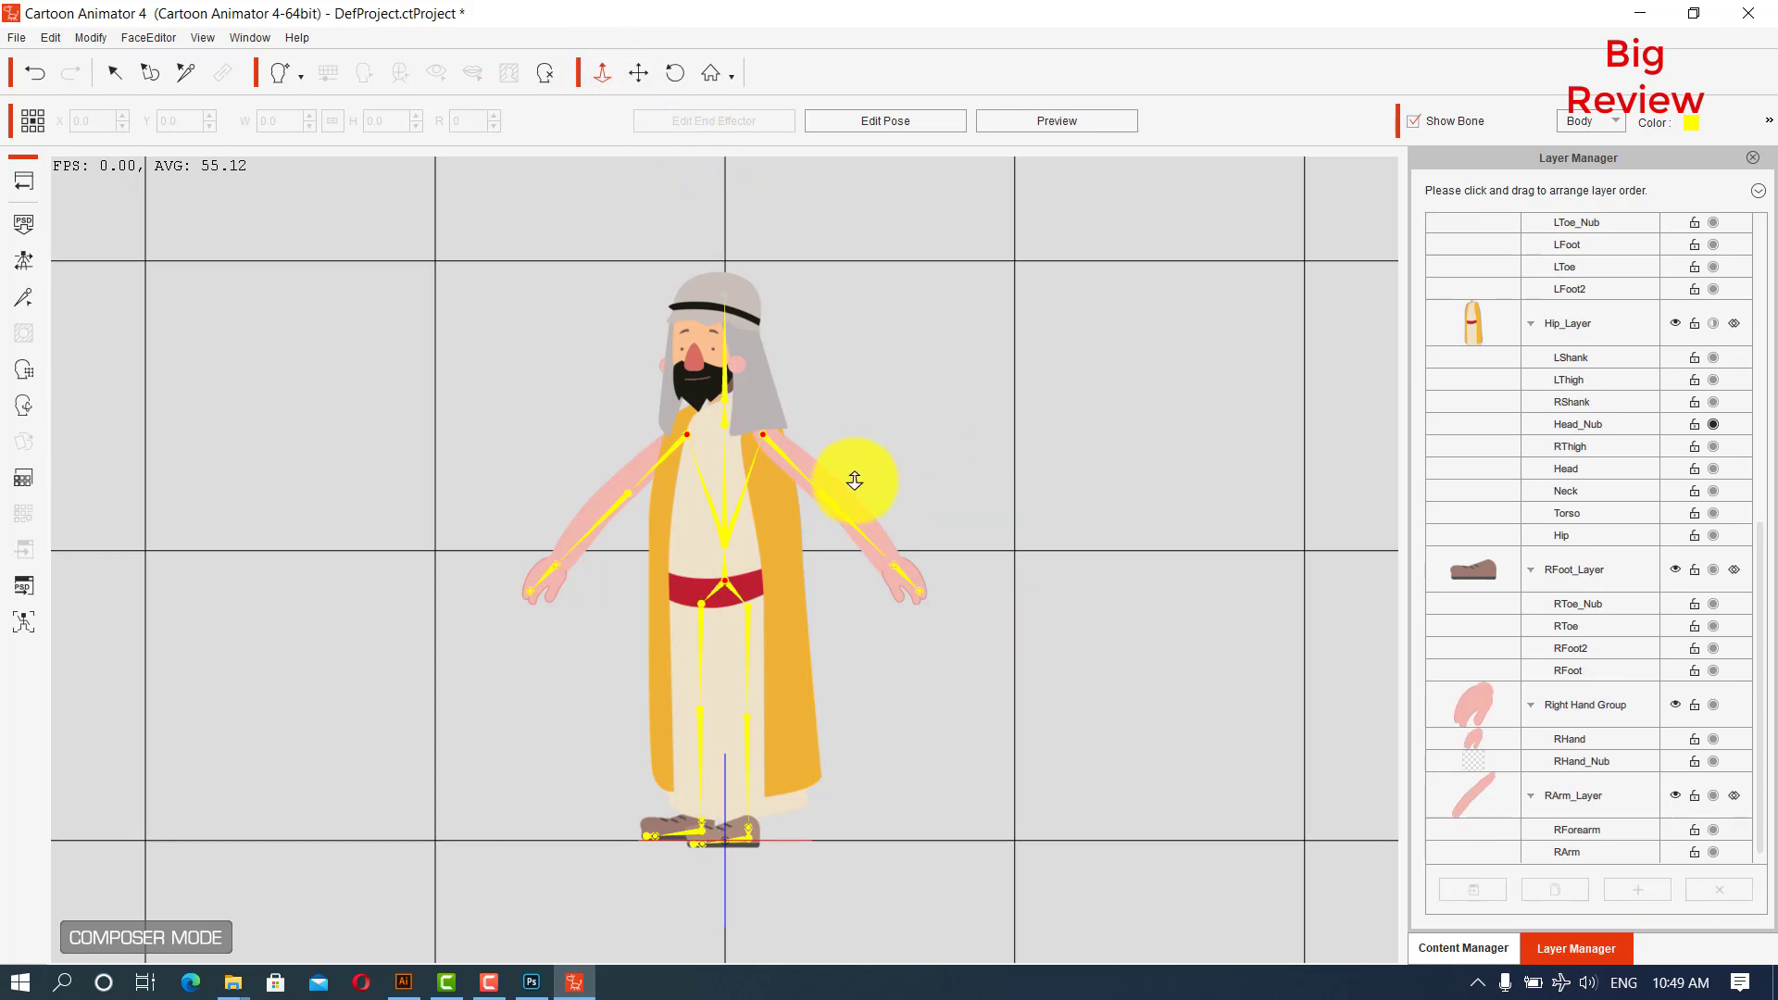
Hide the Left Ear layer of the talking head, the pink ear overlapping the headscarf.
{"action": "left_click_drag", "start_coordinate": [854, 481], "coordinate": [861, 453]}
{"action": "left_click", "coordinate": [638, 75]}
{"action": "left_click_drag", "start_coordinate": [782, 508], "coordinate": [836, 861]}
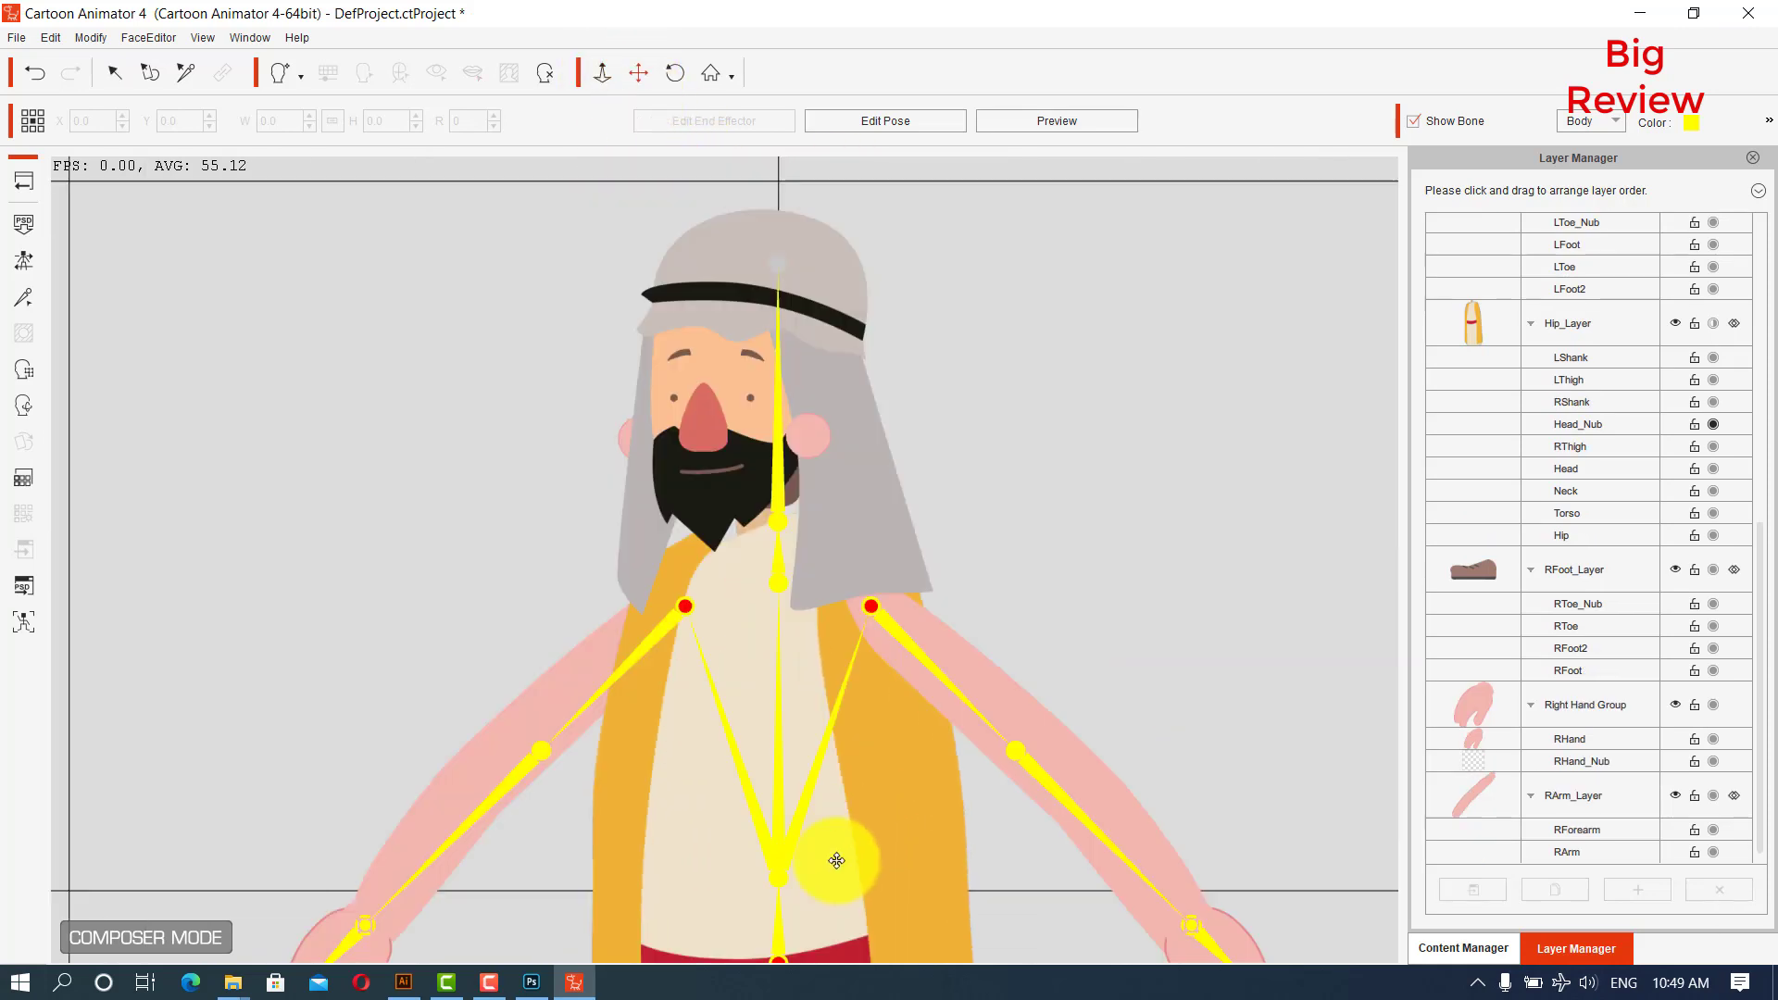
{"action": "scroll", "coordinate": [834, 724], "scroll_direction": "up", "scroll_amount": 2}
{"action": "left_click_drag", "start_coordinate": [1104, 765], "coordinate": [1067, 559]}
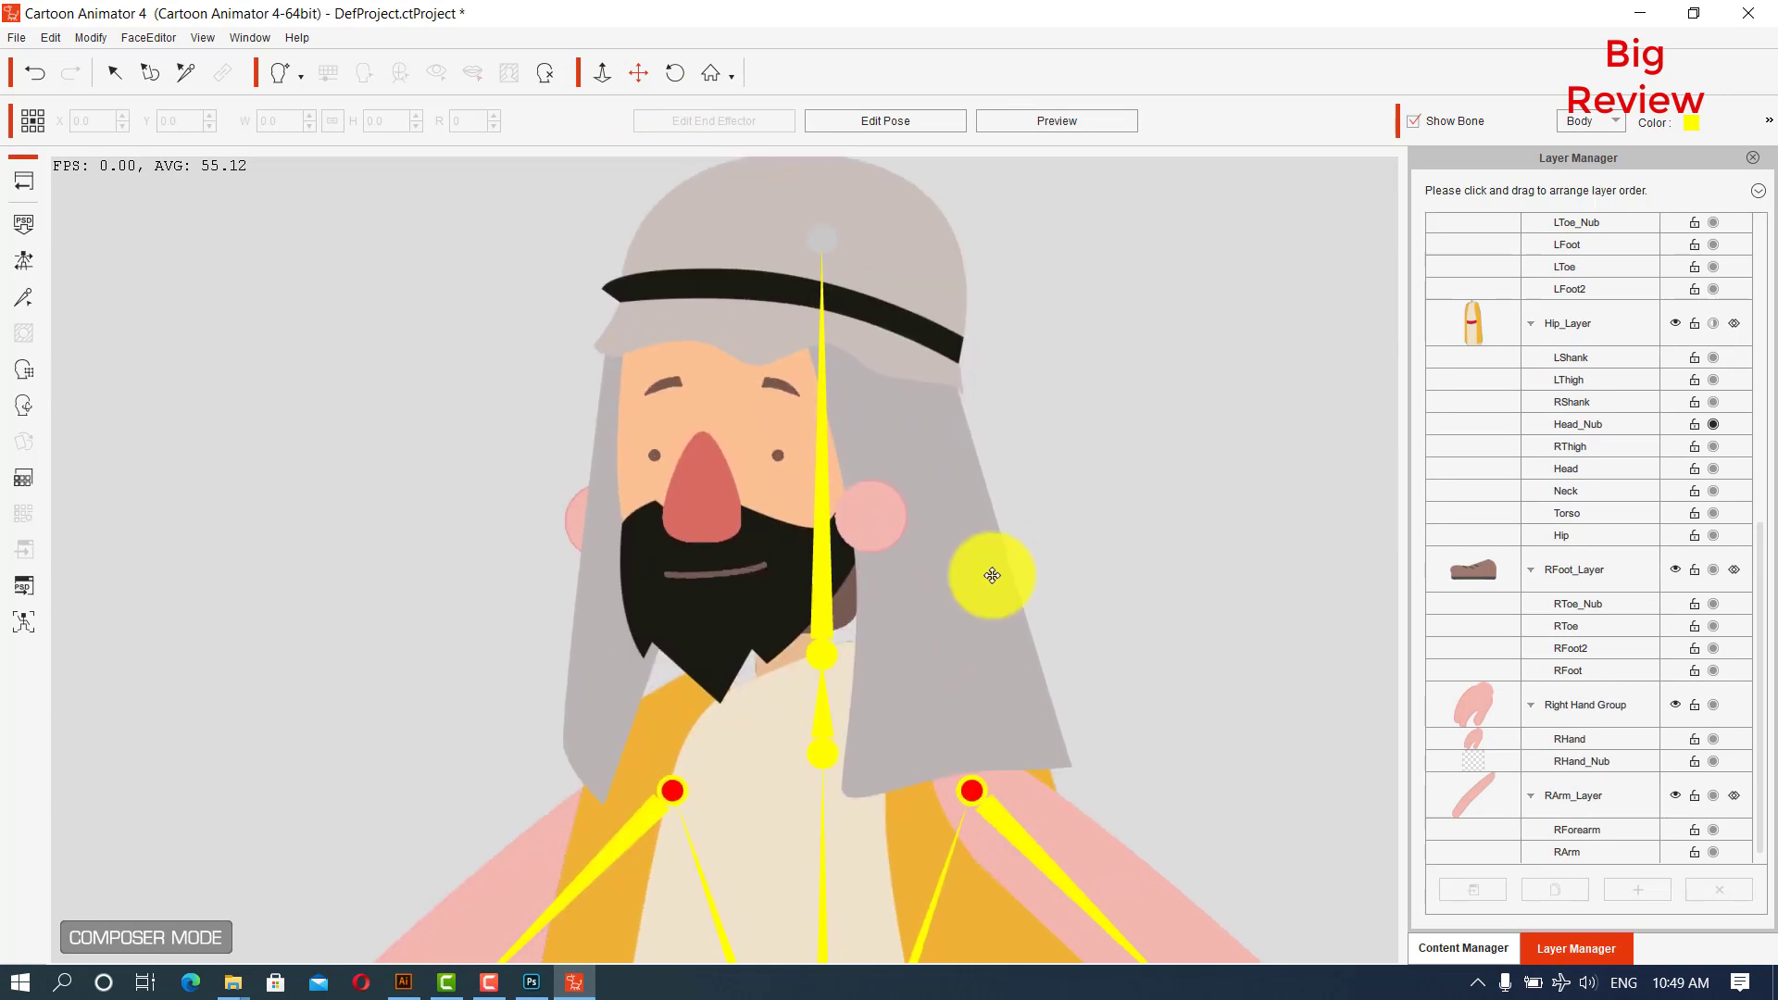
{"action": "scroll", "coordinate": [889, 597], "scroll_direction": "up", "scroll_amount": 2}
{"action": "left_click", "coordinate": [122, 79]}
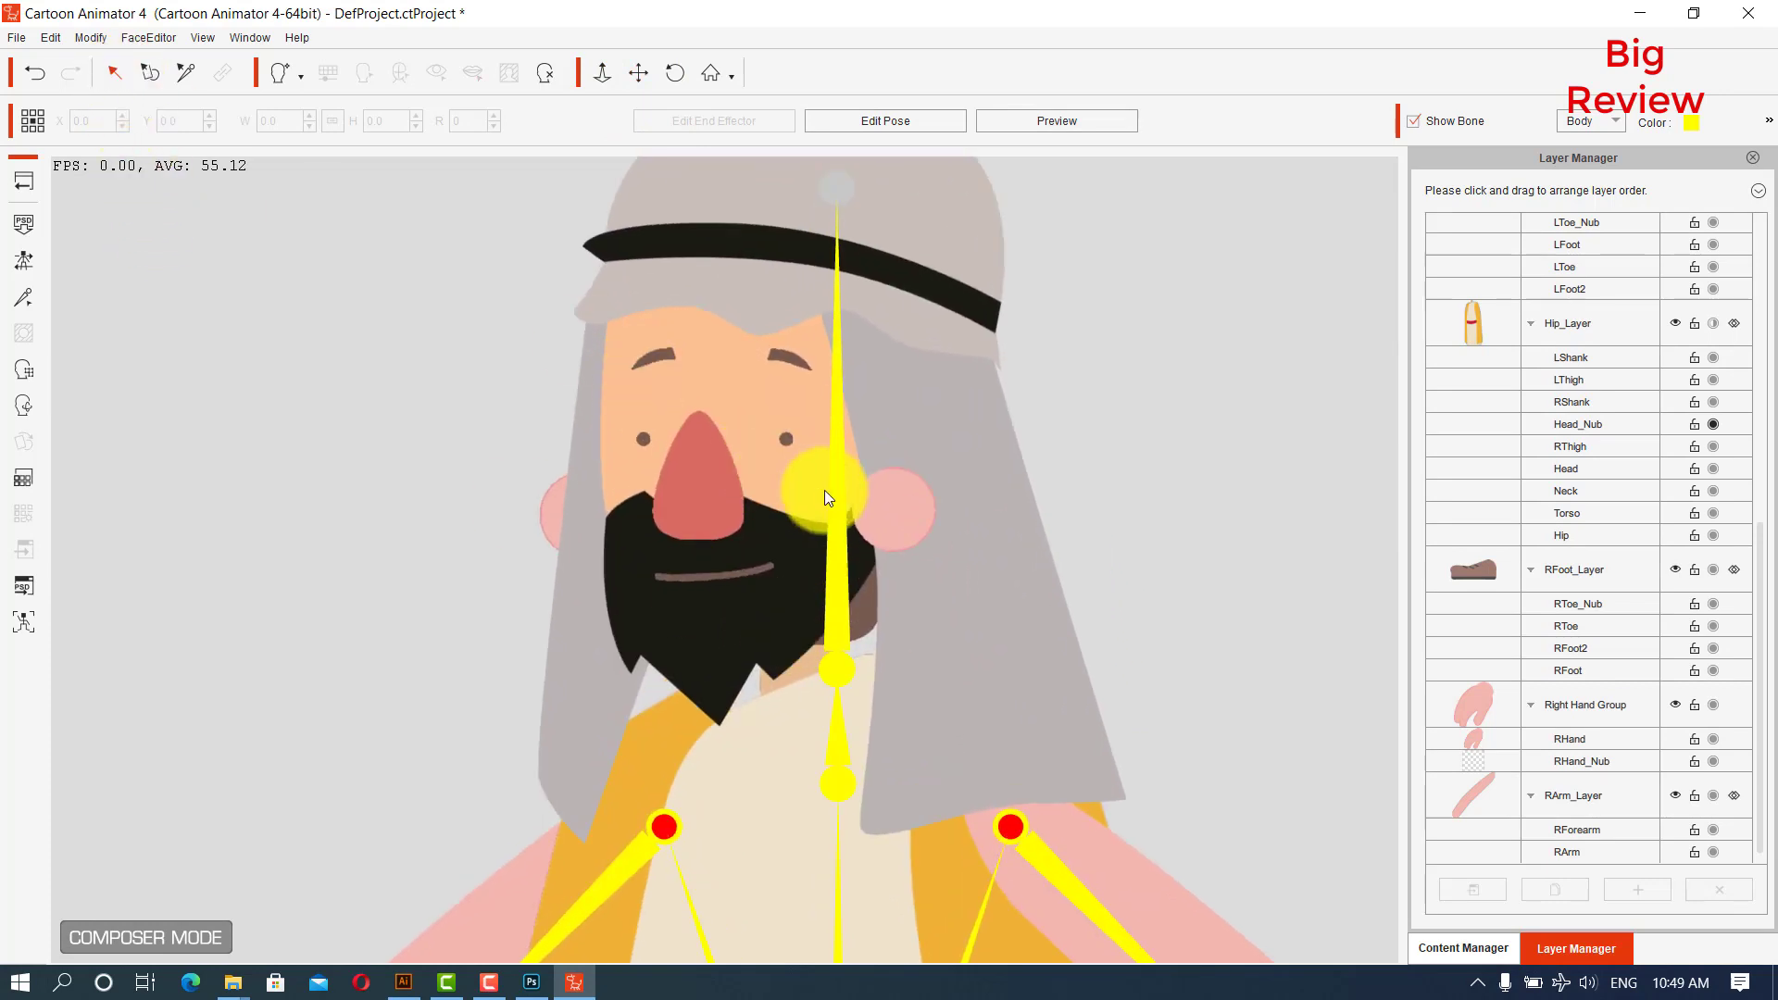
{"action": "left_click", "coordinate": [920, 503]}
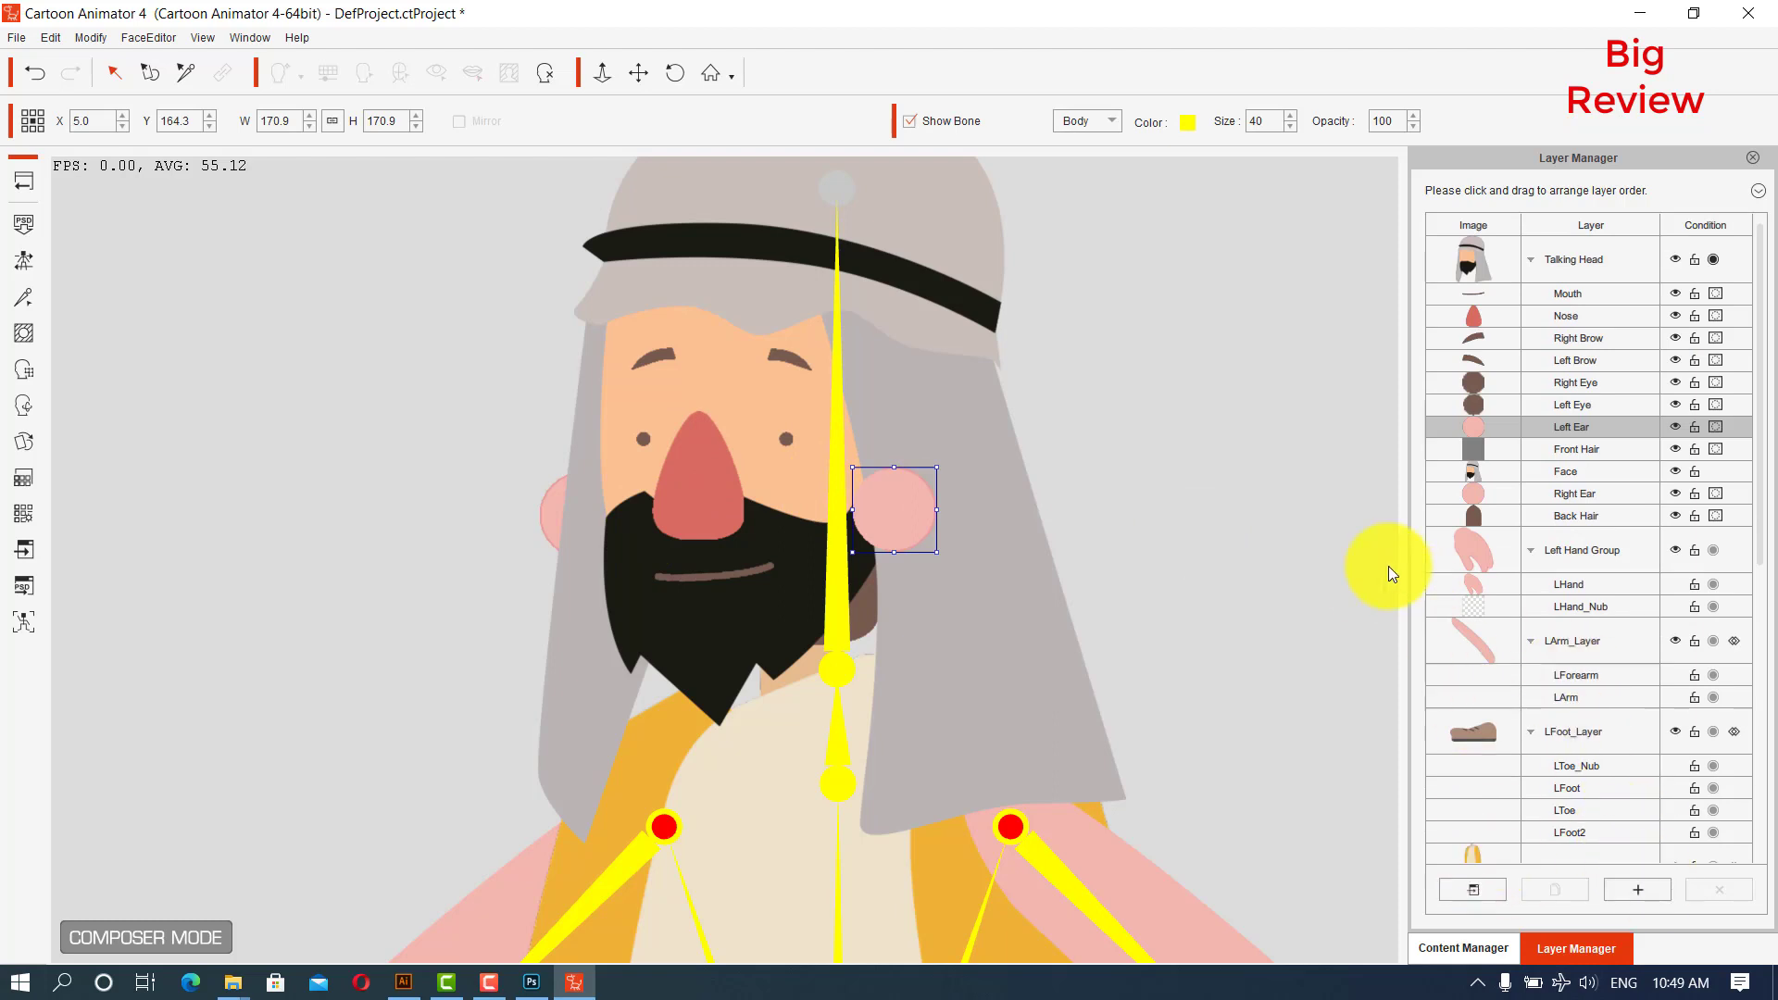
{"action": "left_click", "coordinate": [1050, 503]}
{"action": "left_click", "coordinate": [920, 511]}
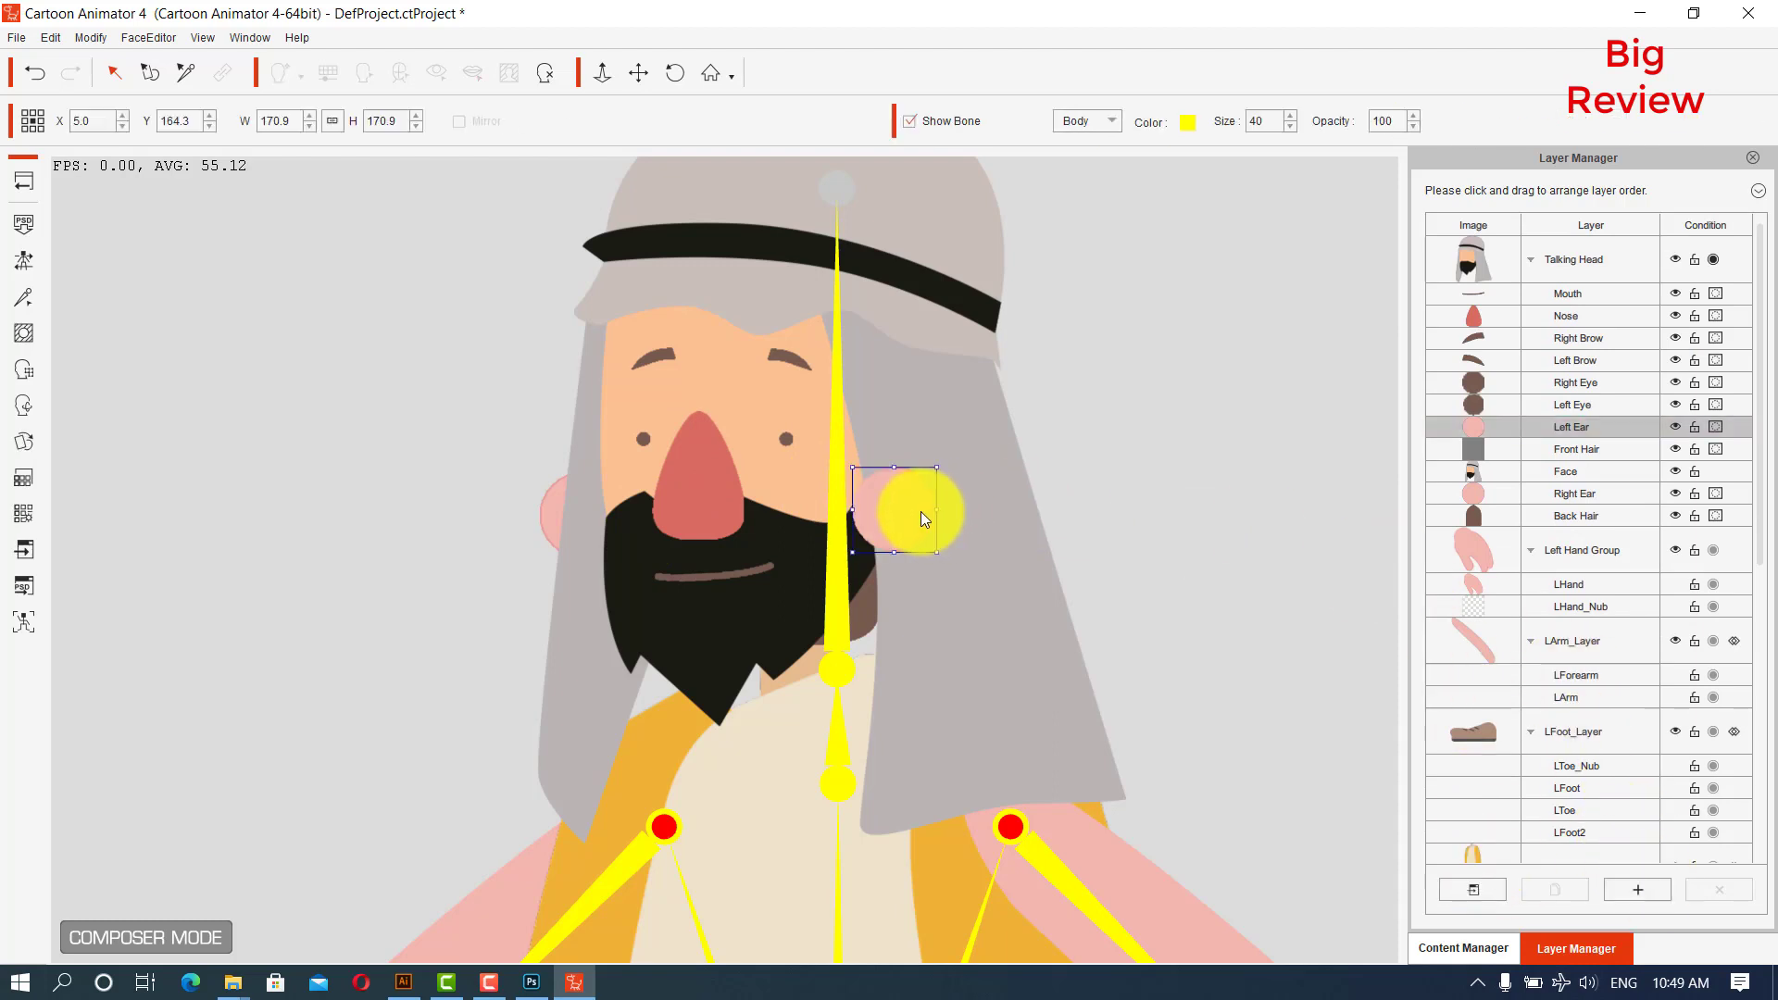
{"action": "left_click", "coordinate": [1677, 429]}
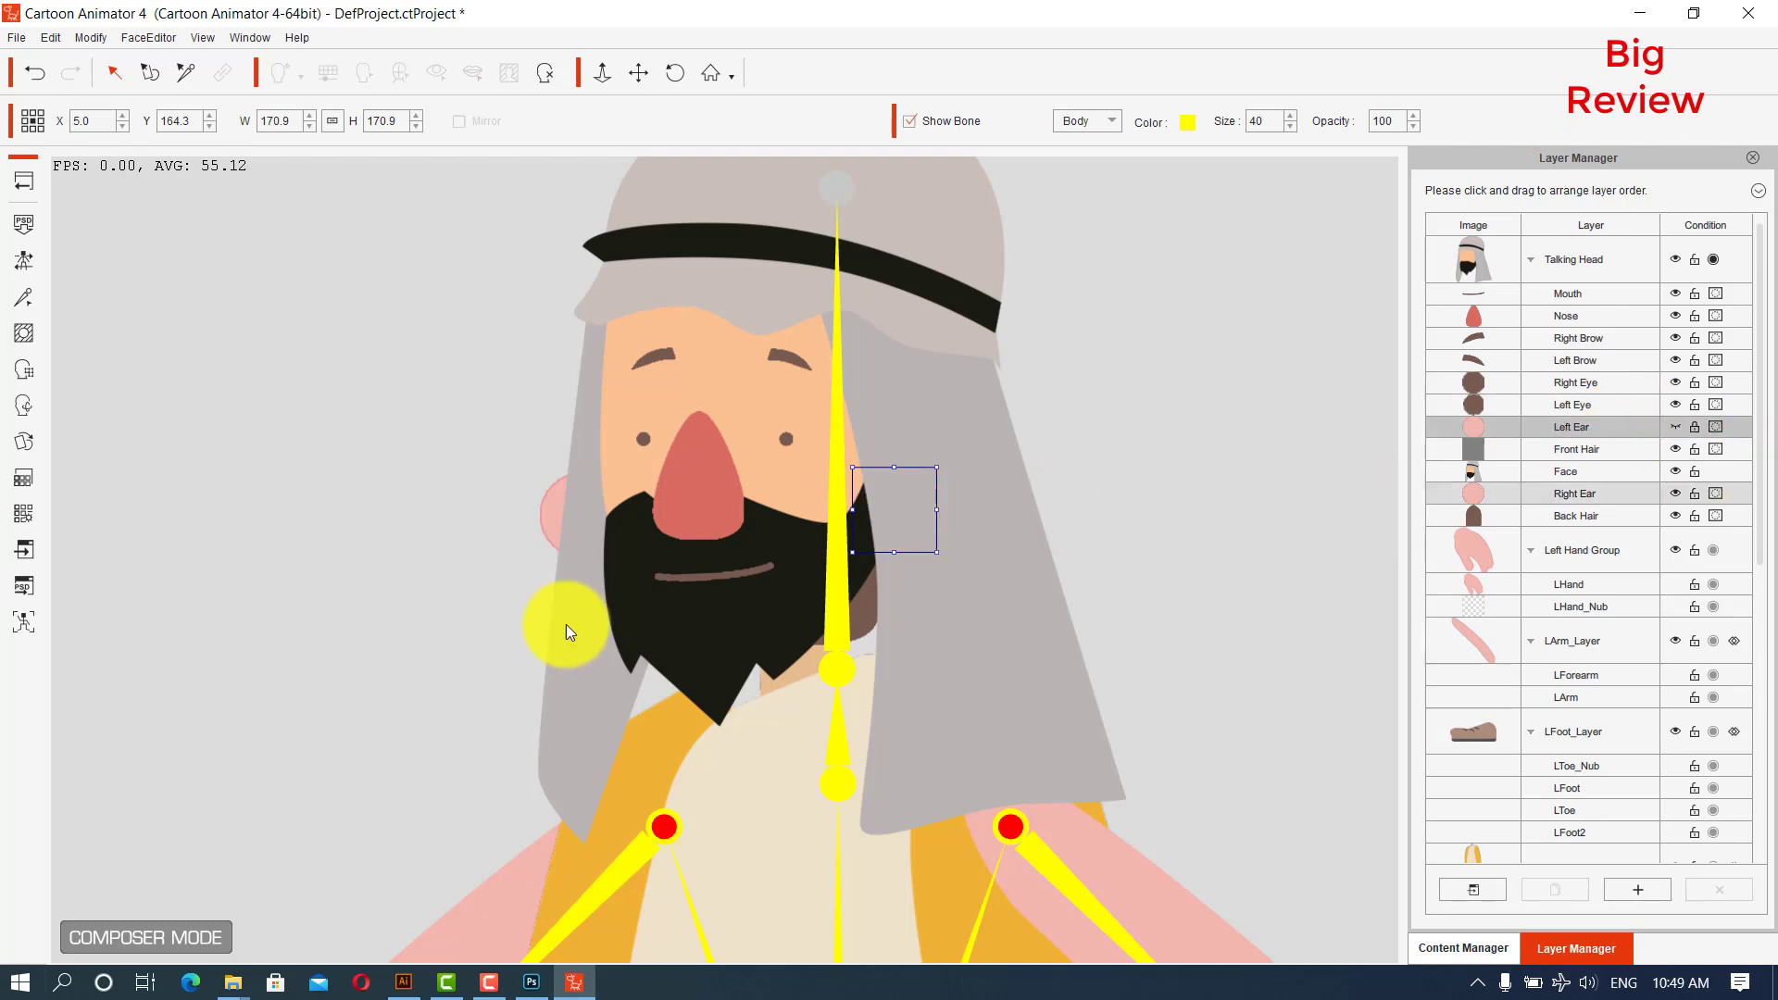
Hide the Right Ear layer showing from behind the headscarf and deselect it.
{"action": "left_click", "coordinate": [552, 515]}
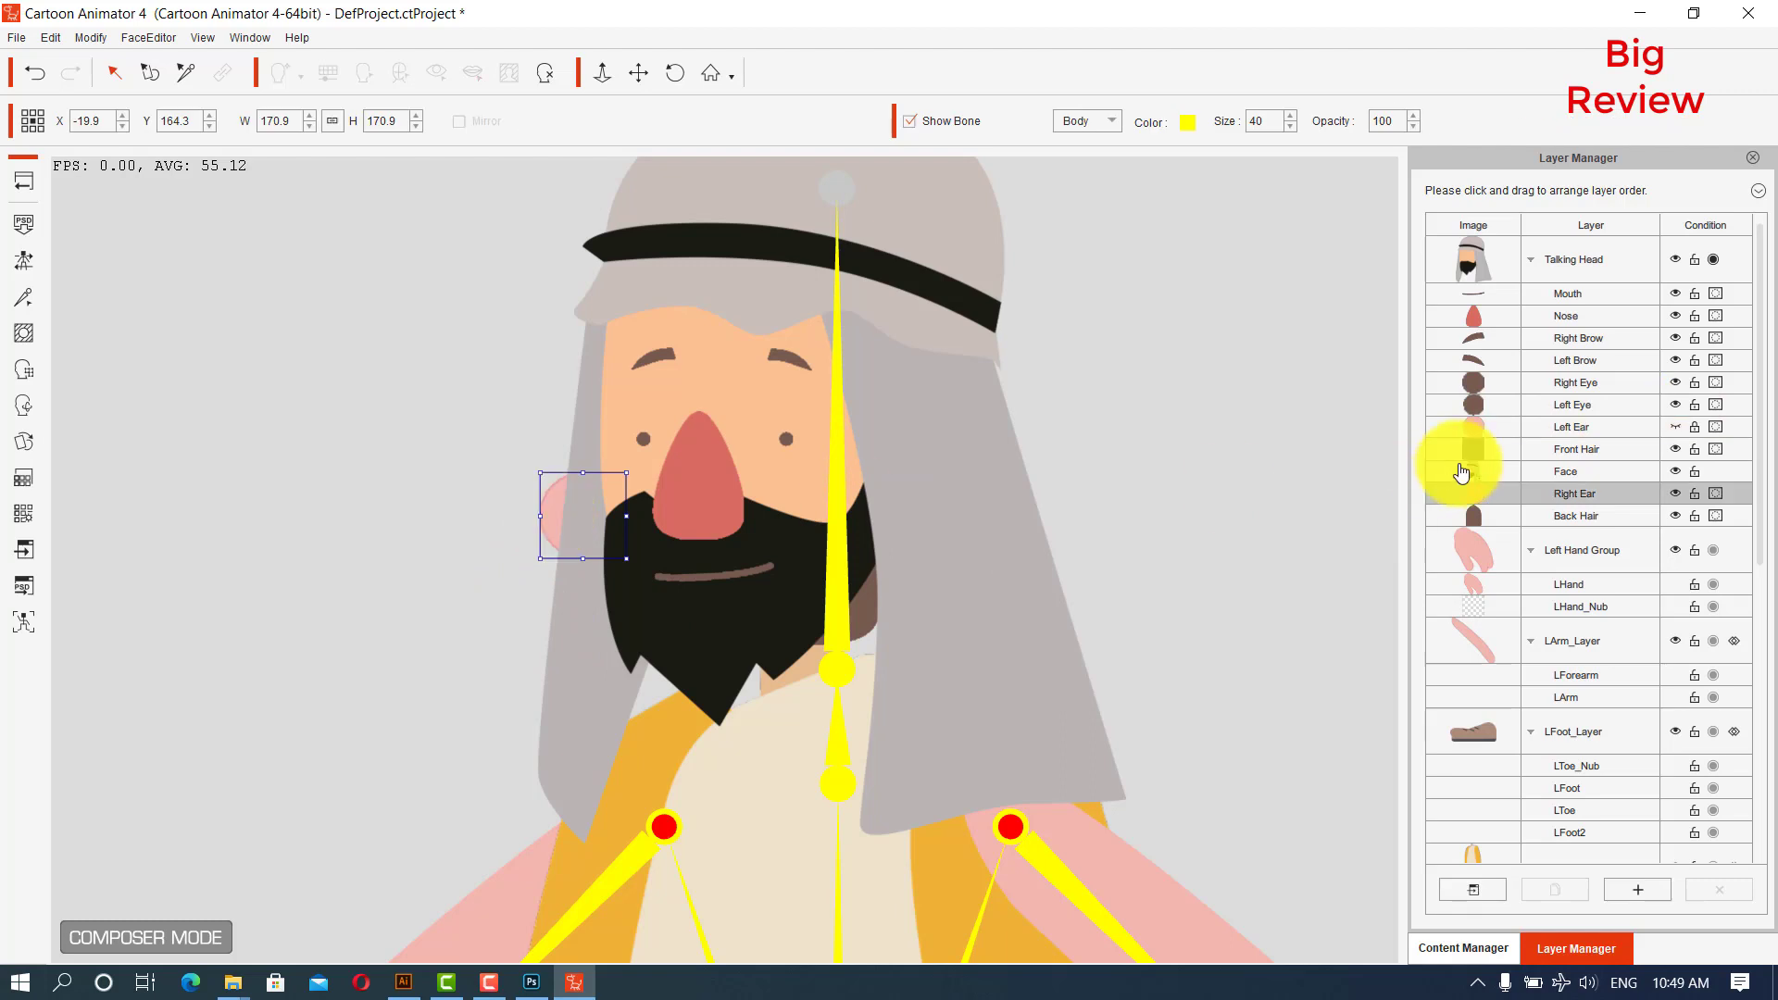
{"action": "left_click", "coordinate": [1675, 494]}
{"action": "left_click", "coordinate": [1191, 510]}
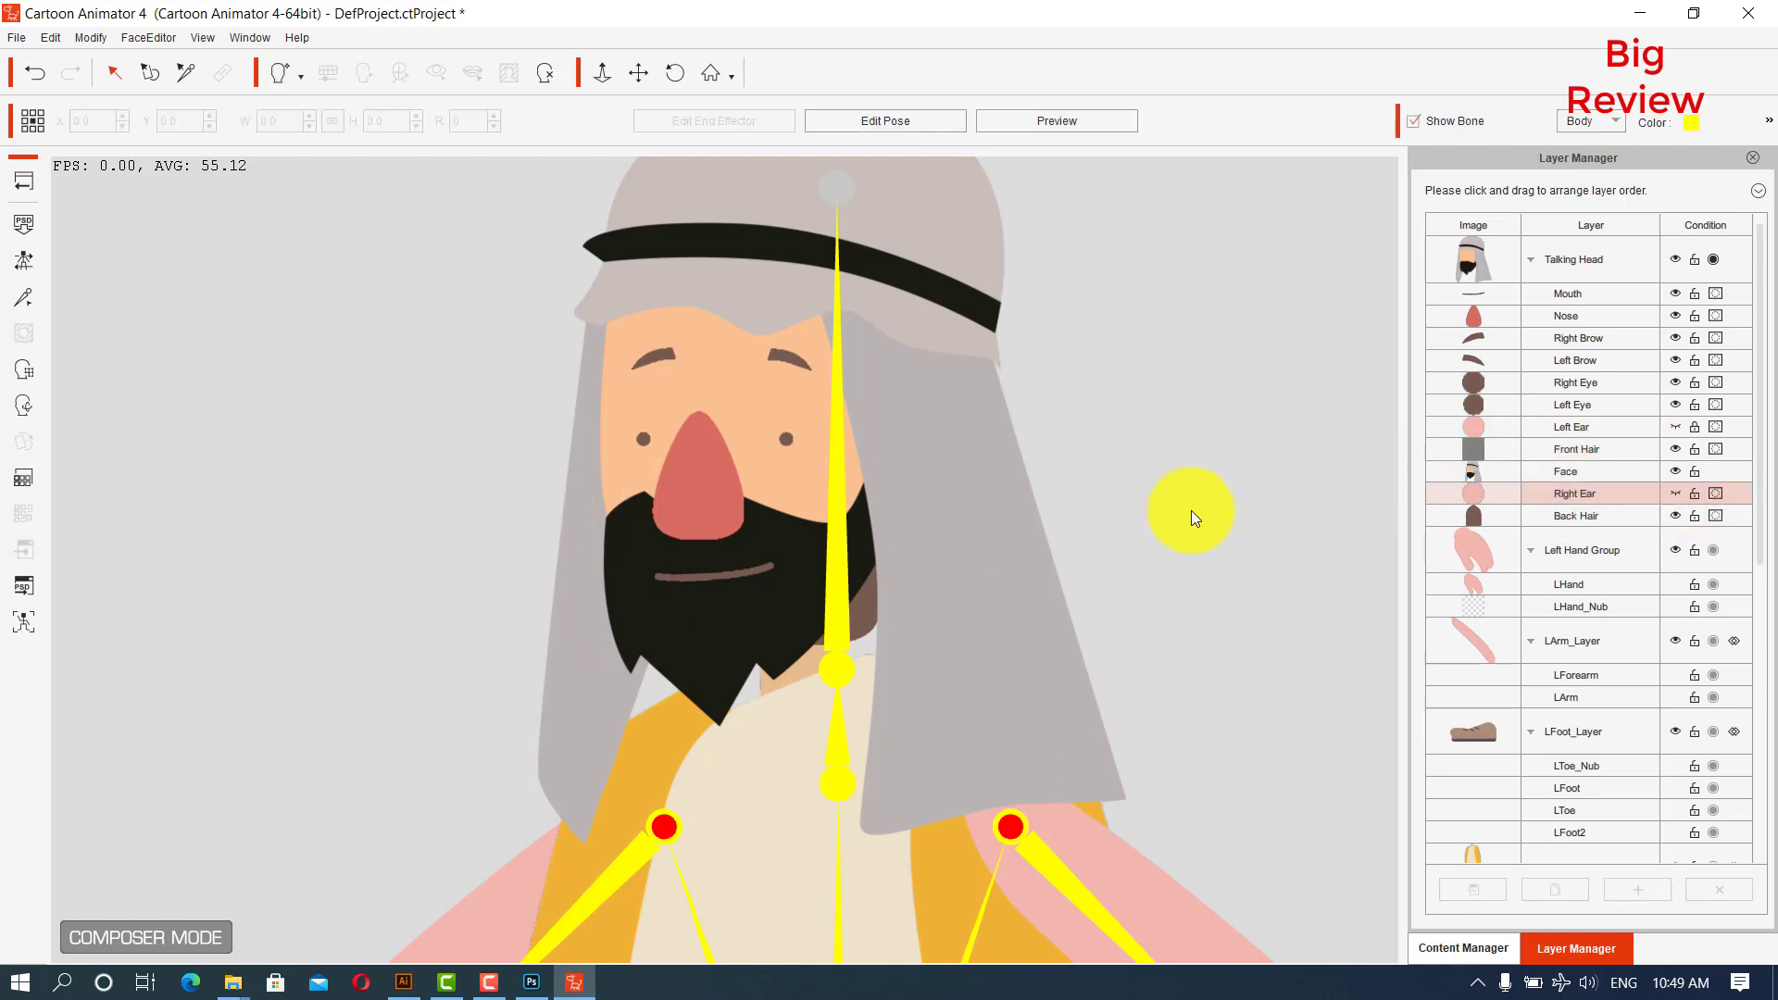
With Bone Edit, move the RForearm joint to about X -35.8, Y 122.4 and rotate the bone so its far end meets the wrist.
{"action": "scroll", "coordinate": [1076, 565], "scroll_direction": "down", "scroll_amount": 3}
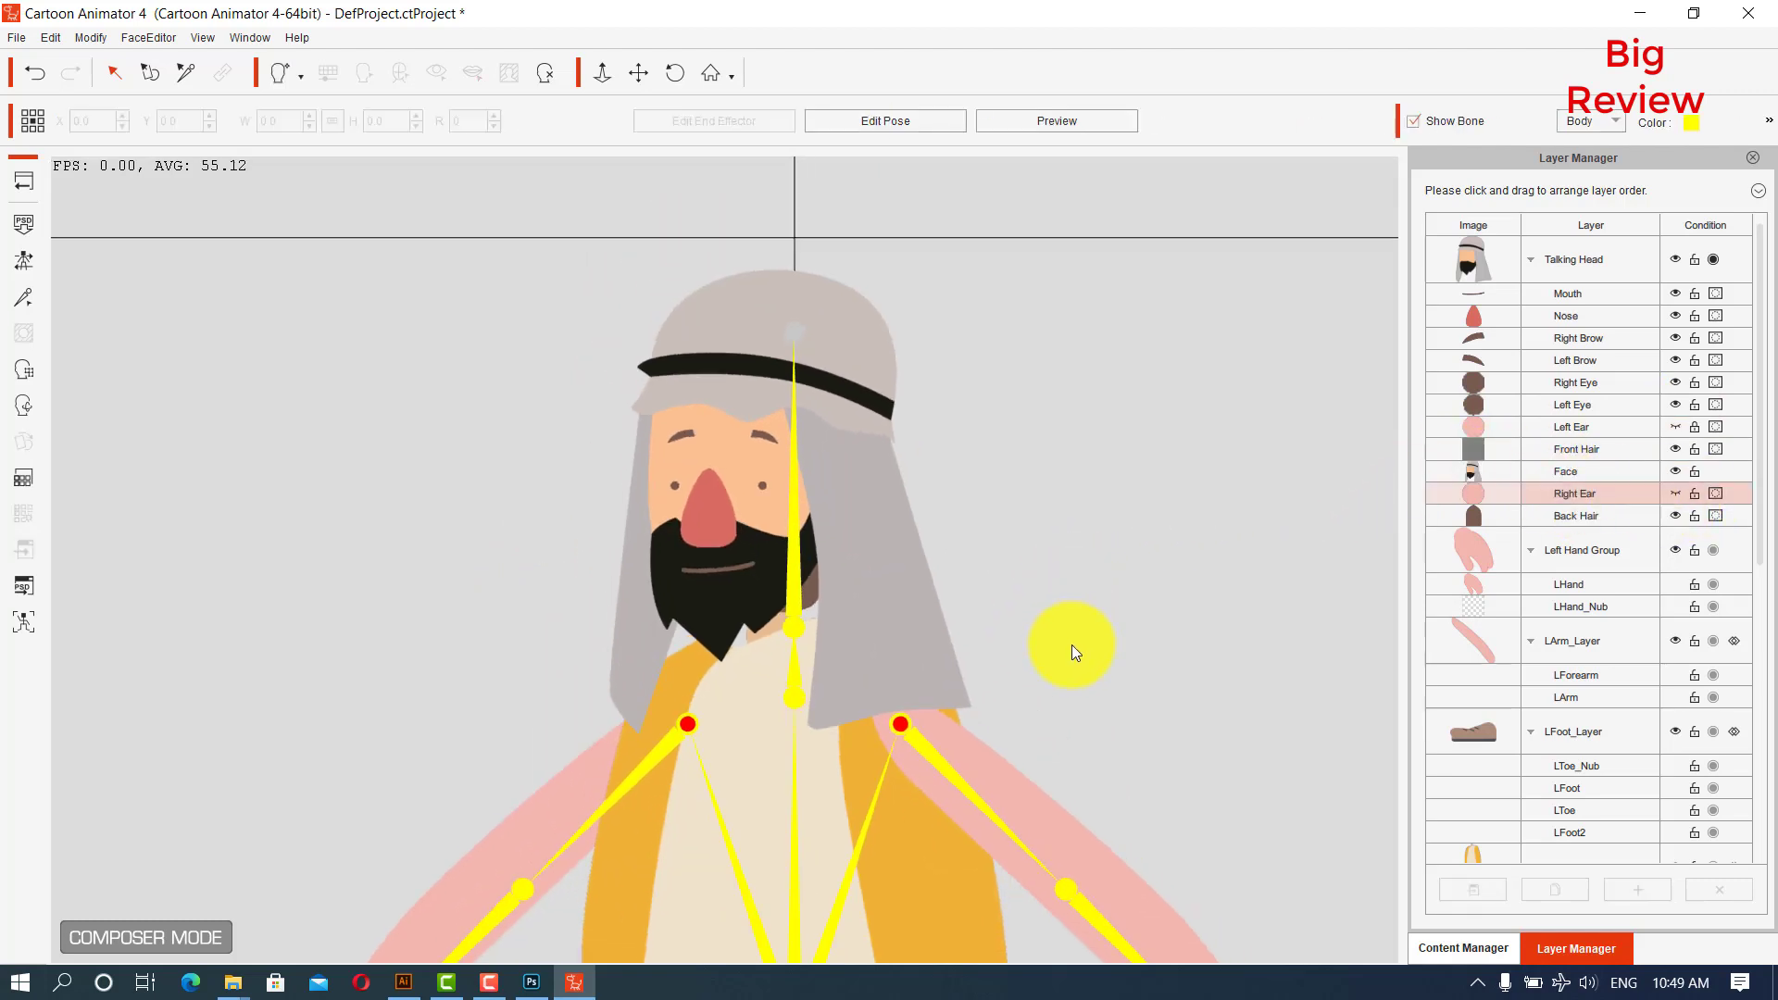
{"action": "left_click_drag", "start_coordinate": [1048, 767], "coordinate": [1007, 518]}
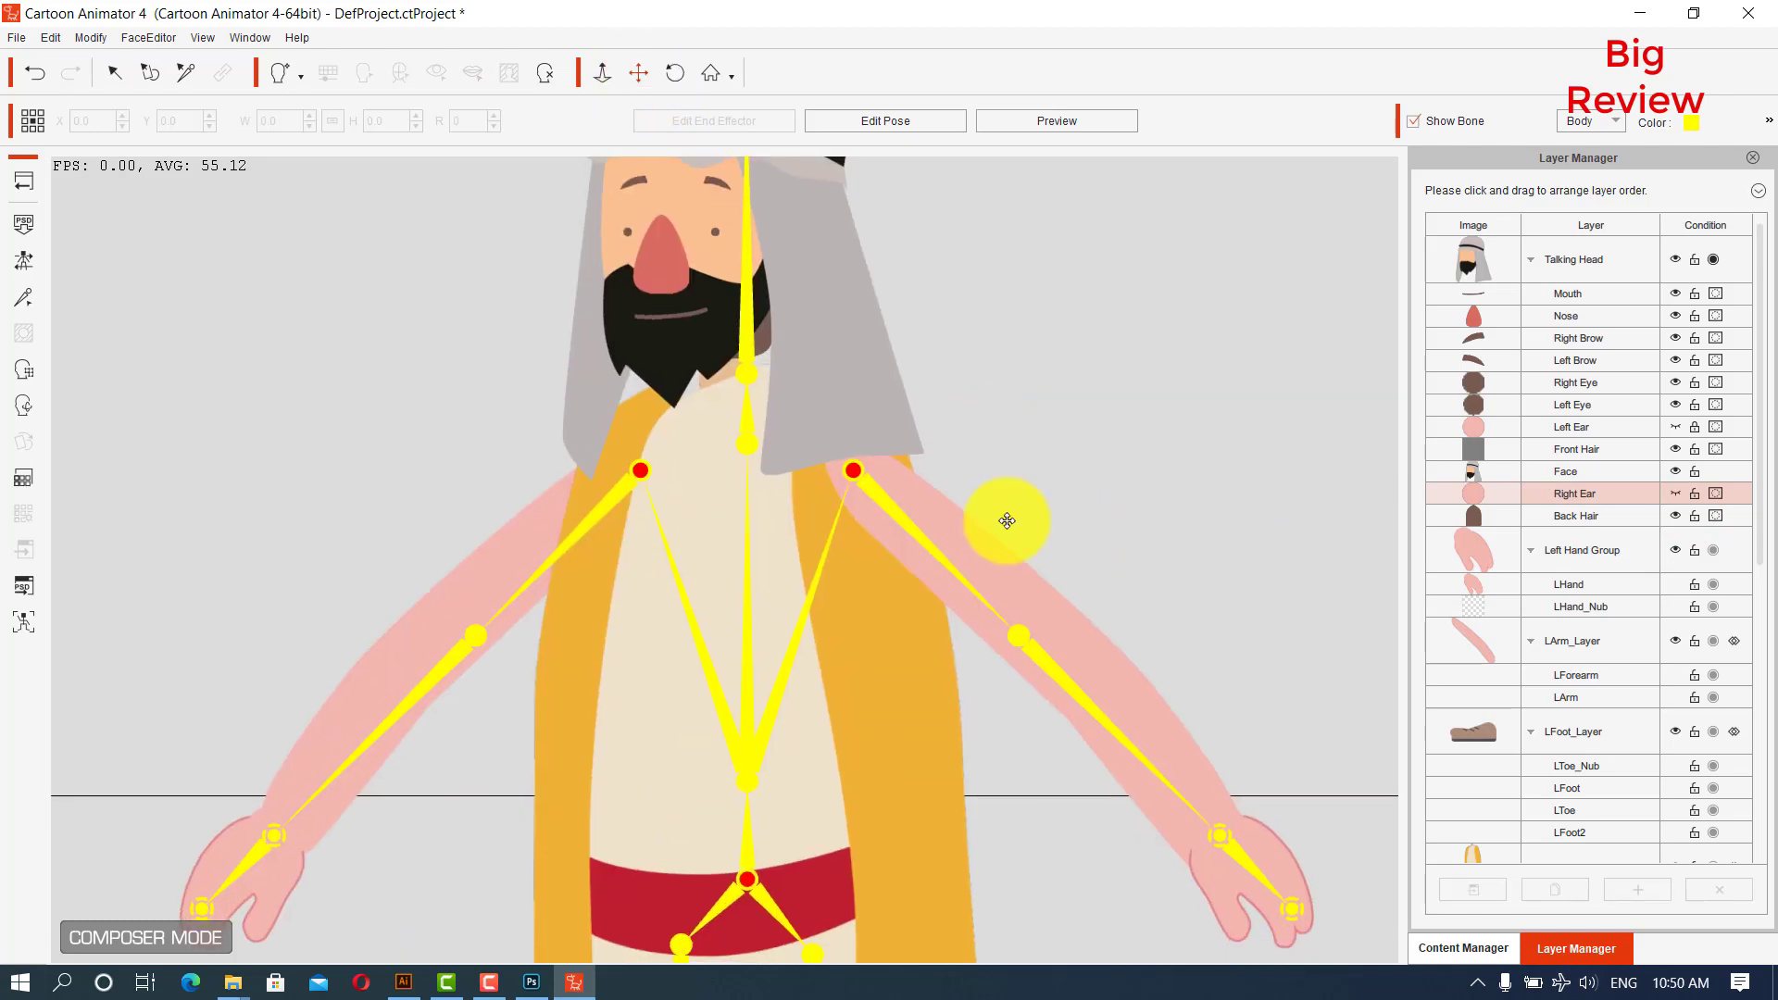
{"action": "left_click_drag", "start_coordinate": [1116, 807], "coordinate": [1178, 759]}
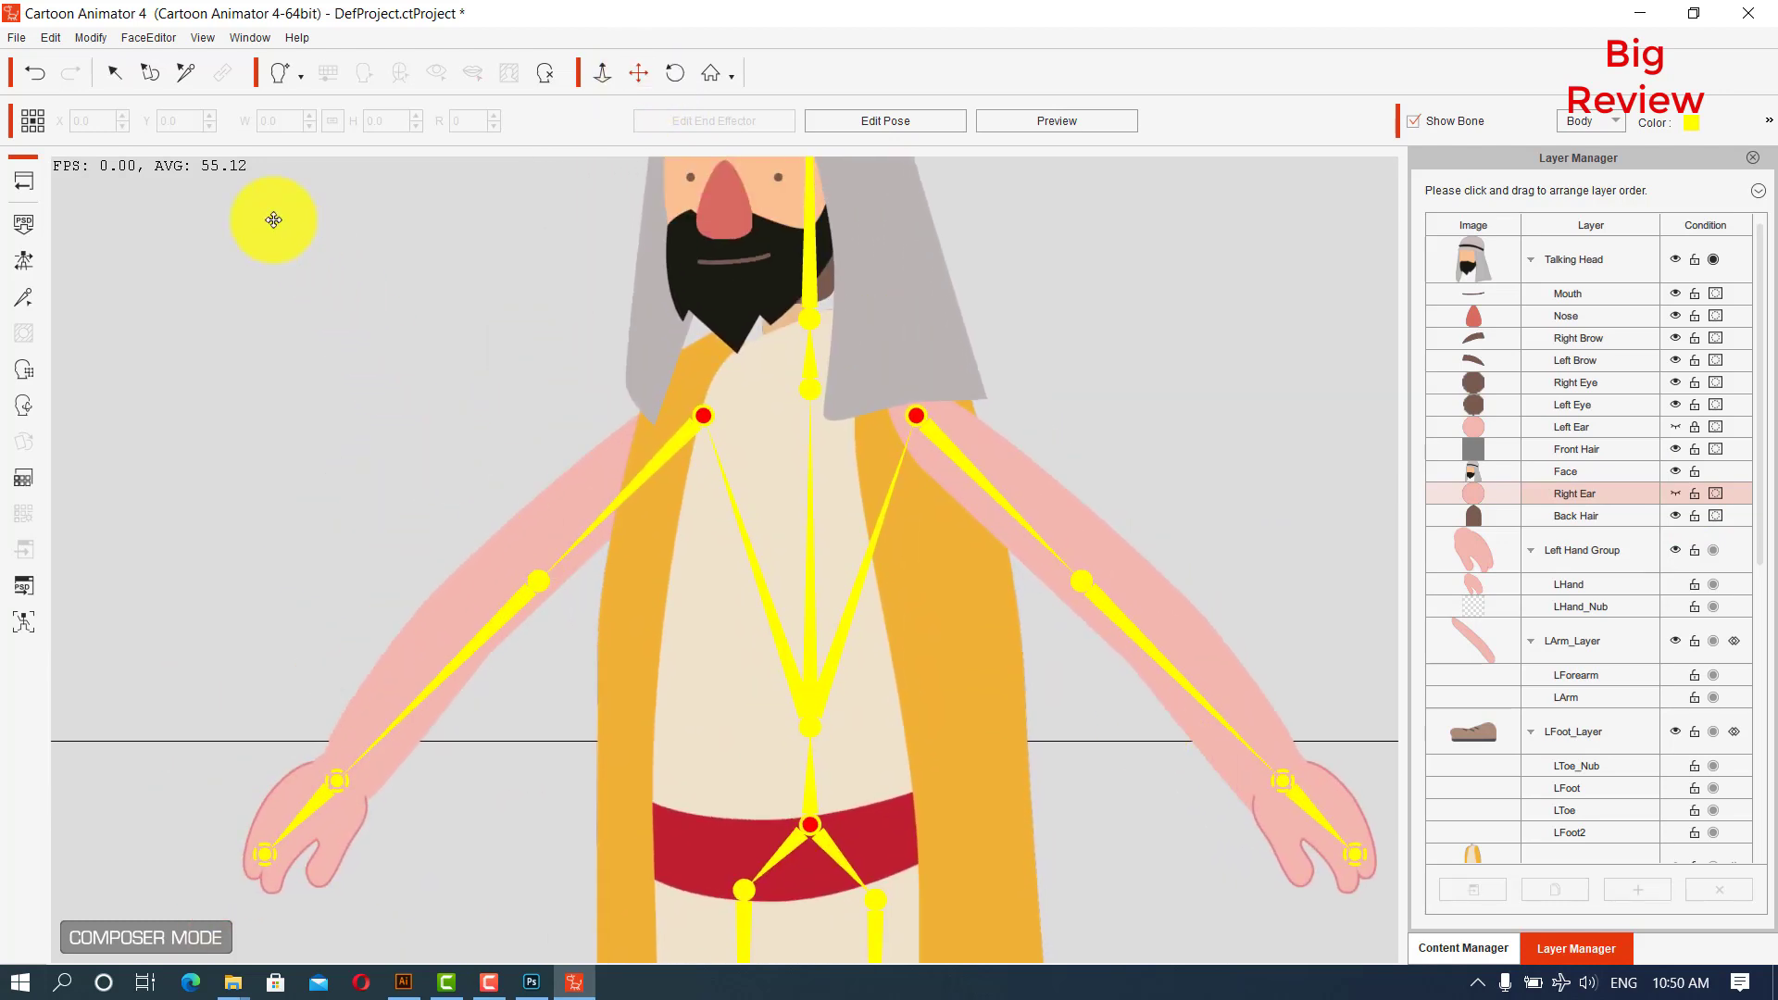
{"action": "left_click", "coordinate": [185, 71]}
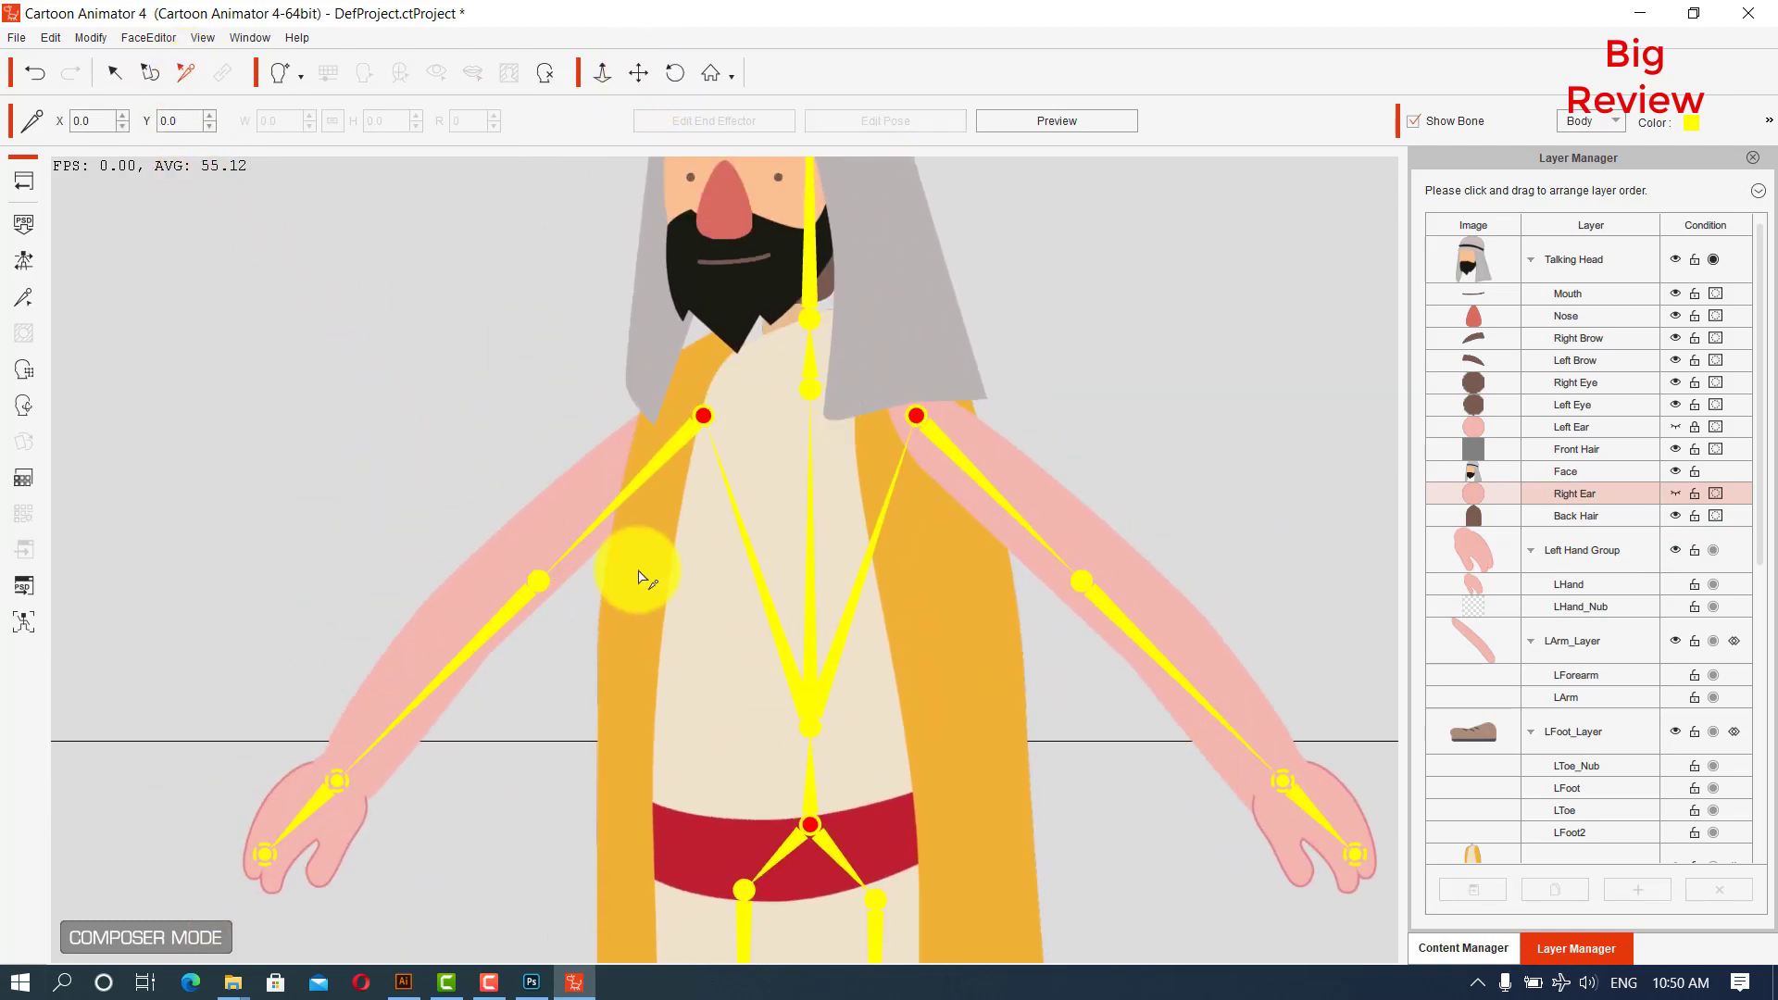
{"action": "left_click", "coordinate": [538, 582]}
{"action": "left_click_drag", "start_coordinate": [538, 582], "coordinate": [518, 559]}
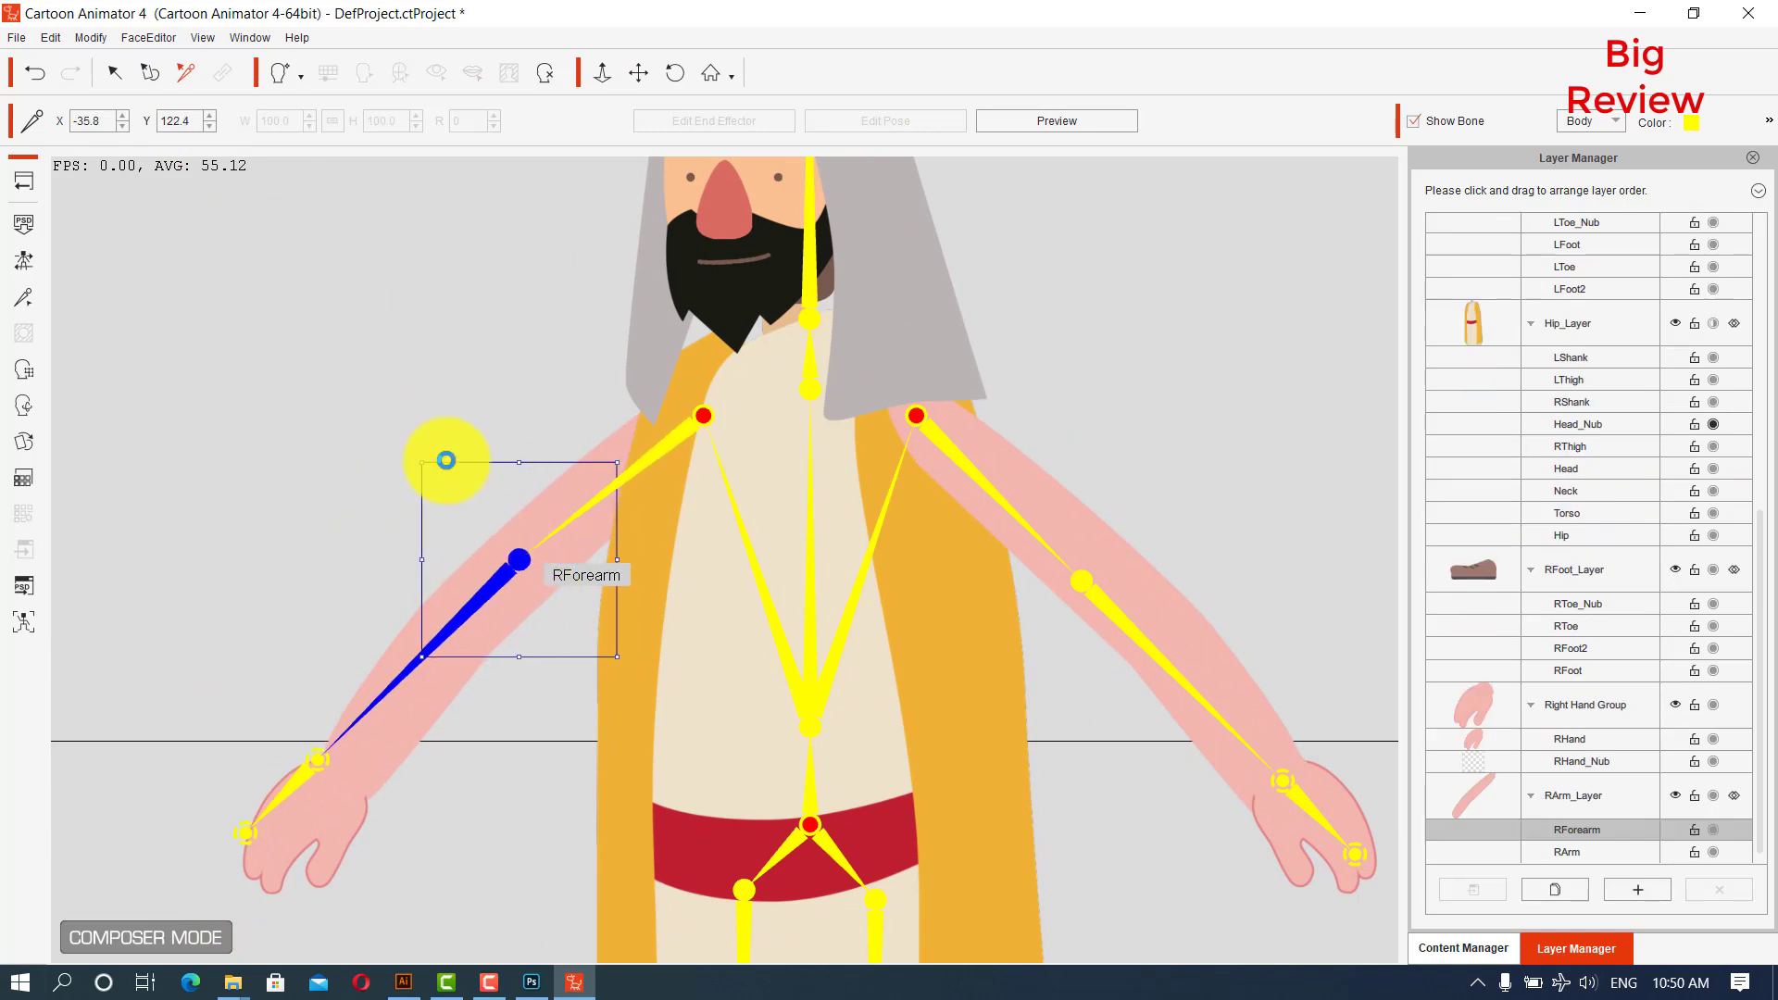
{"action": "left_click_drag", "start_coordinate": [420, 447], "coordinate": [403, 450]}
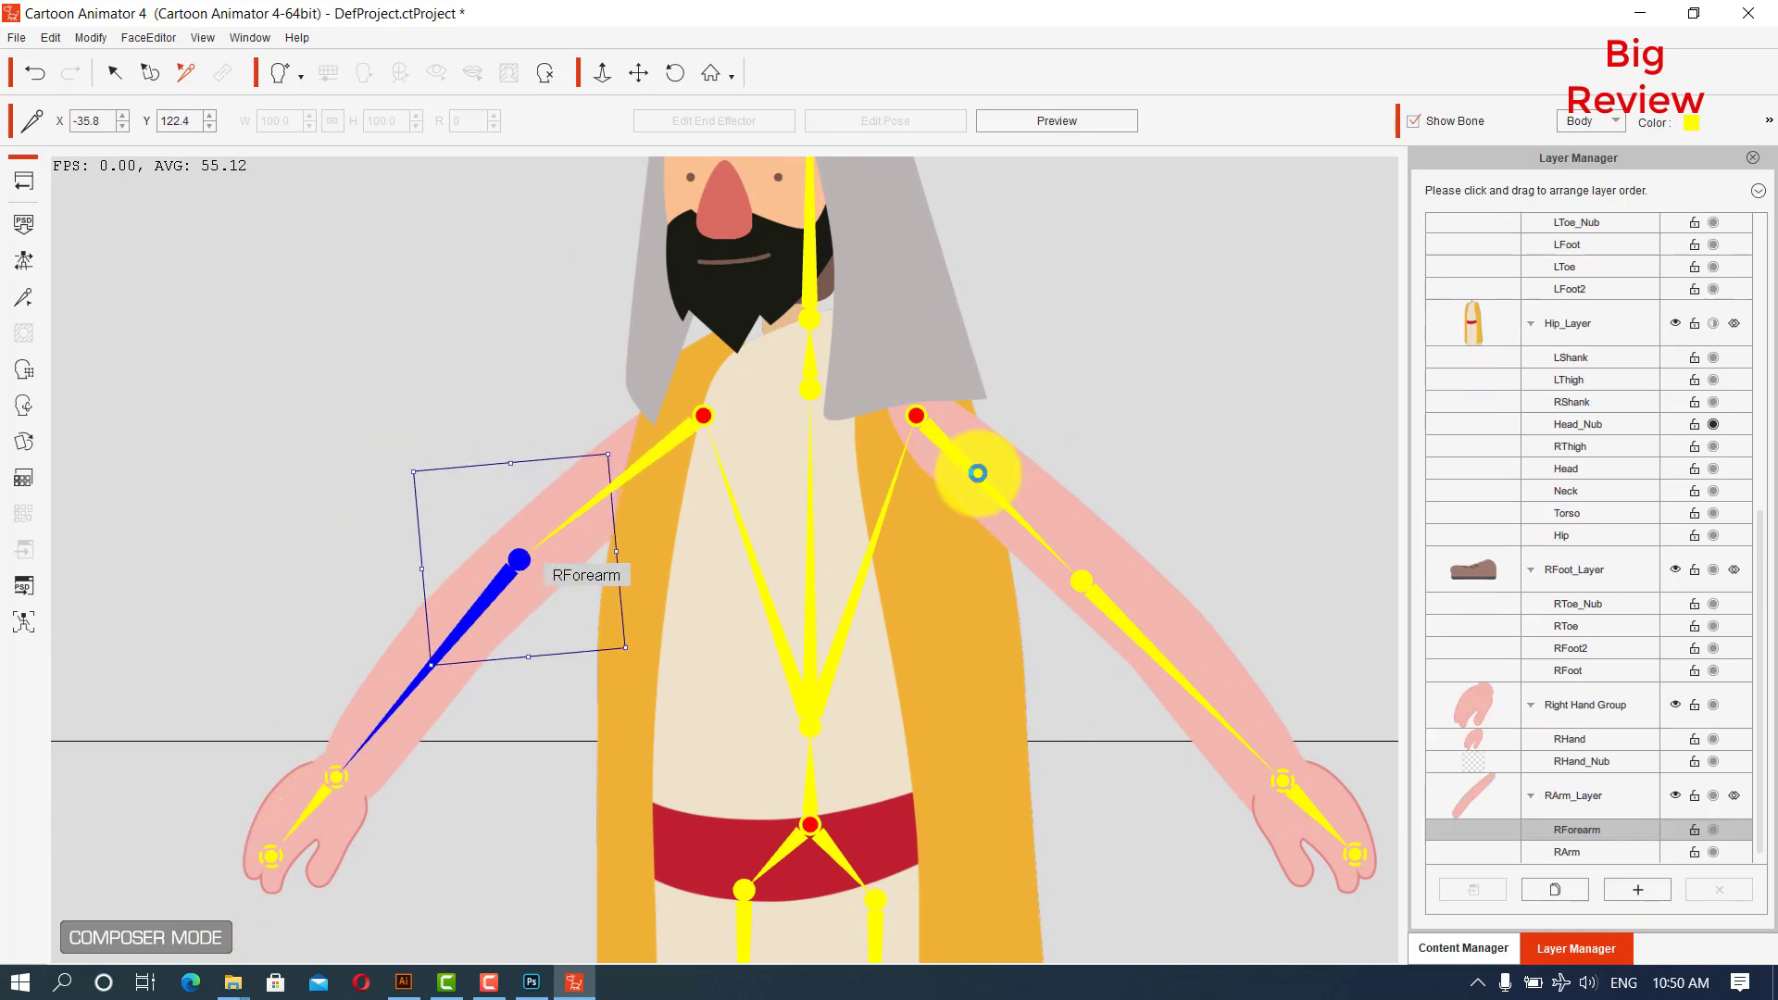
Move the LForearm joint to about X 34.1, Y 121.5 and rotate the bone so its far end meets the wrist.
{"action": "left_click", "coordinate": [1081, 577]}
{"action": "left_click_drag", "start_coordinate": [1088, 578], "coordinate": [1087, 566]}
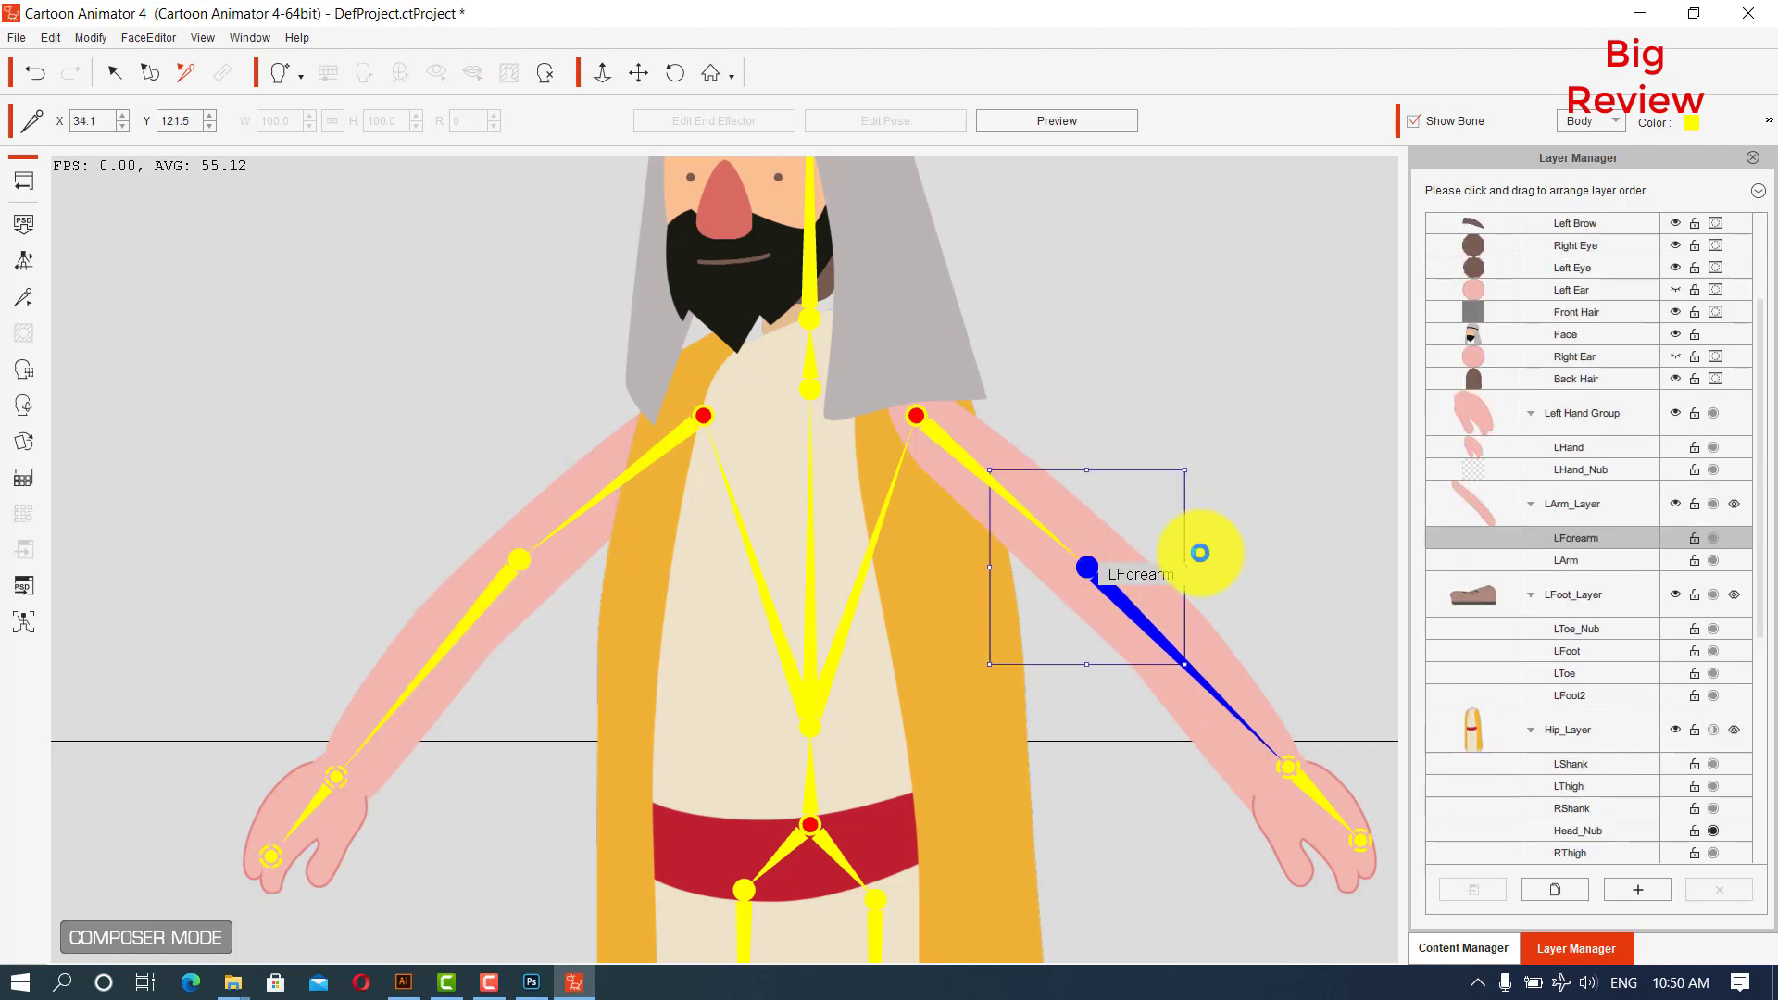
{"action": "left_click_drag", "start_coordinate": [1200, 553], "coordinate": [1194, 556]}
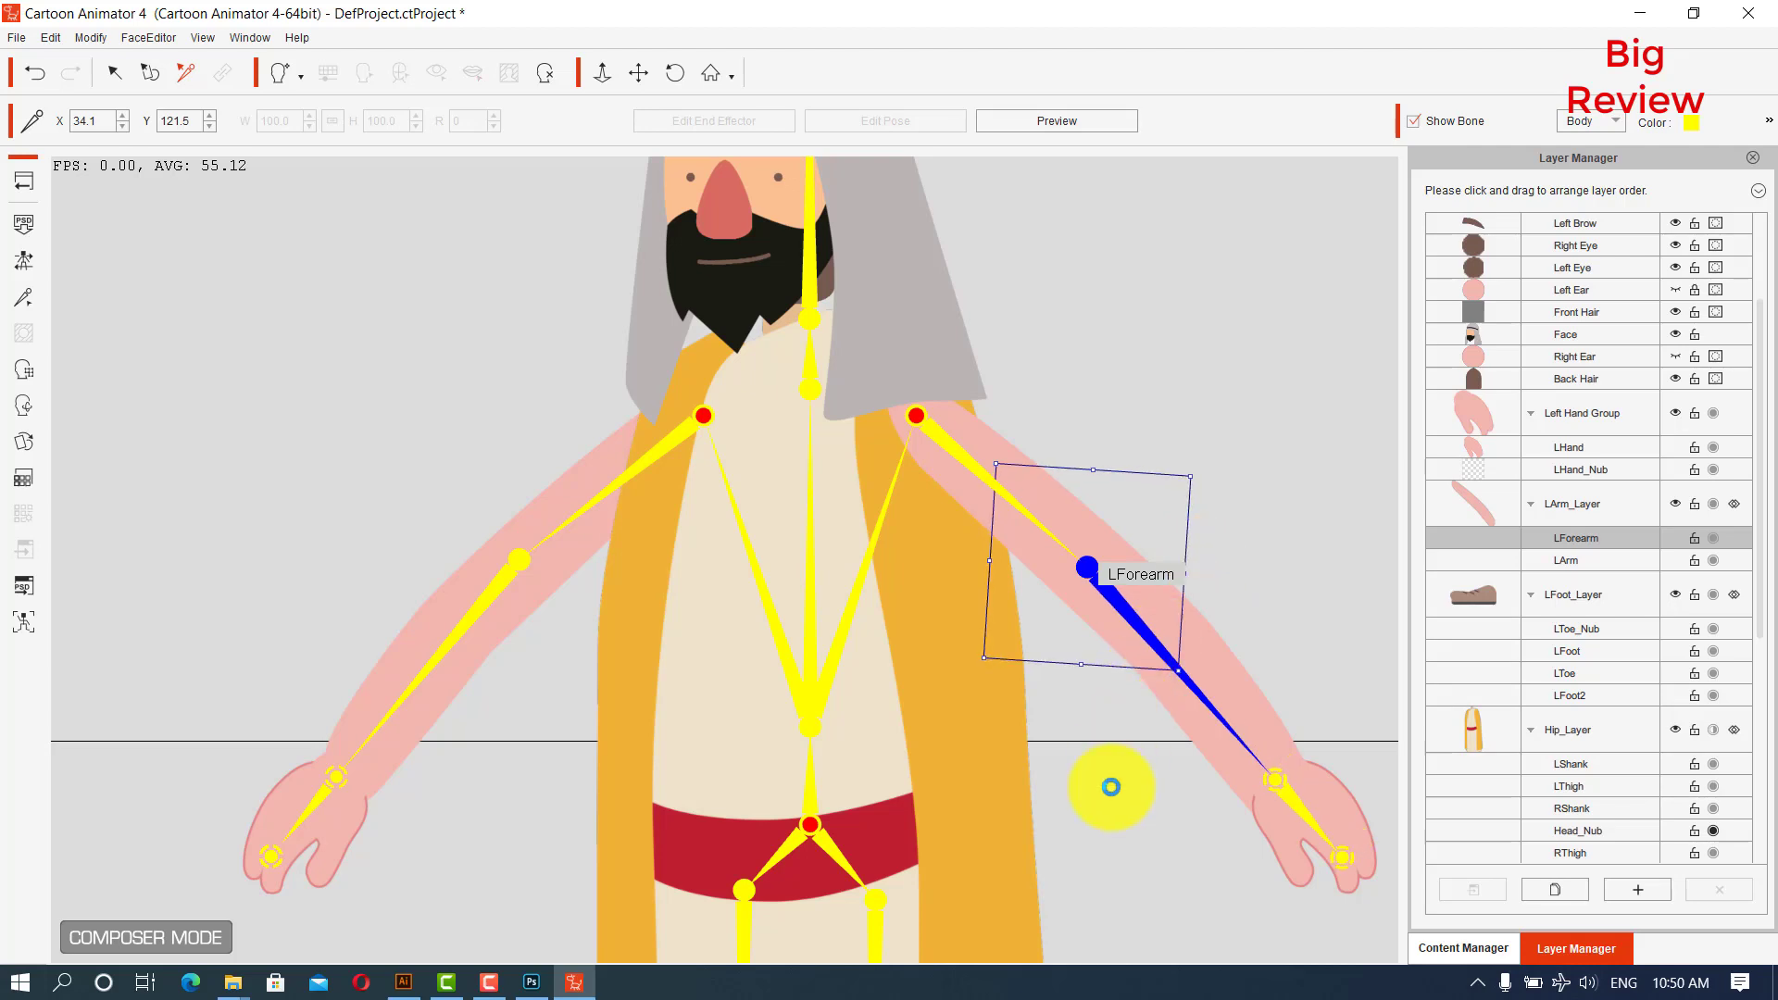
Lower the LThigh joint to about X 7.4, Y 35.8 and the RThigh joint to about X -10, Y 36.3 in the lower robe.
{"action": "left_click", "coordinate": [643, 82]}
{"action": "left_click_drag", "start_coordinate": [1025, 672], "coordinate": [978, 361]}
{"action": "left_click_drag", "start_coordinate": [1038, 724], "coordinate": [1035, 411]}
{"action": "left_click_drag", "start_coordinate": [1185, 817], "coordinate": [1156, 630]}
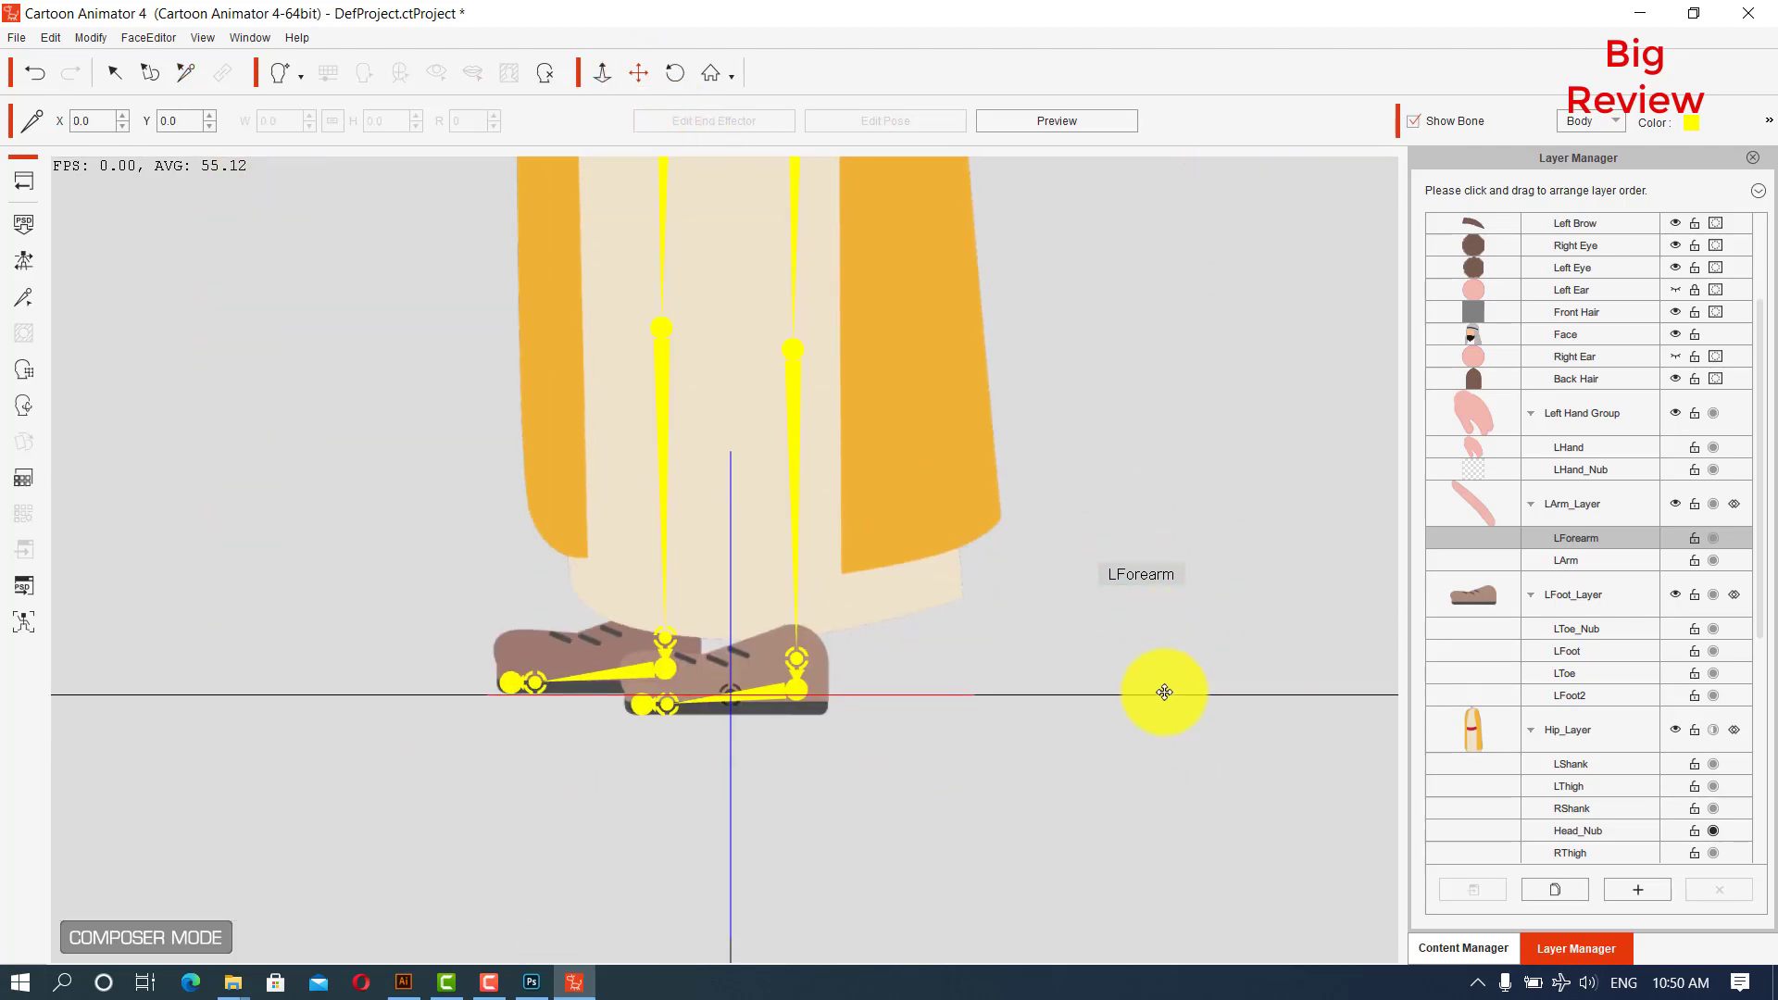
{"action": "left_click_drag", "start_coordinate": [1164, 693], "coordinate": [1176, 799]}
{"action": "mouse_move", "coordinate": [1080, 730]}
{"action": "left_mouse_down"}
{"action": "mouse_move", "coordinate": [1097, 818]}
{"action": "mouse_move", "coordinate": [1080, 745]}
{"action": "mouse_move", "coordinate": [1075, 821]}
{"action": "mouse_move", "coordinate": [1078, 721]}
{"action": "left_mouse_up"}
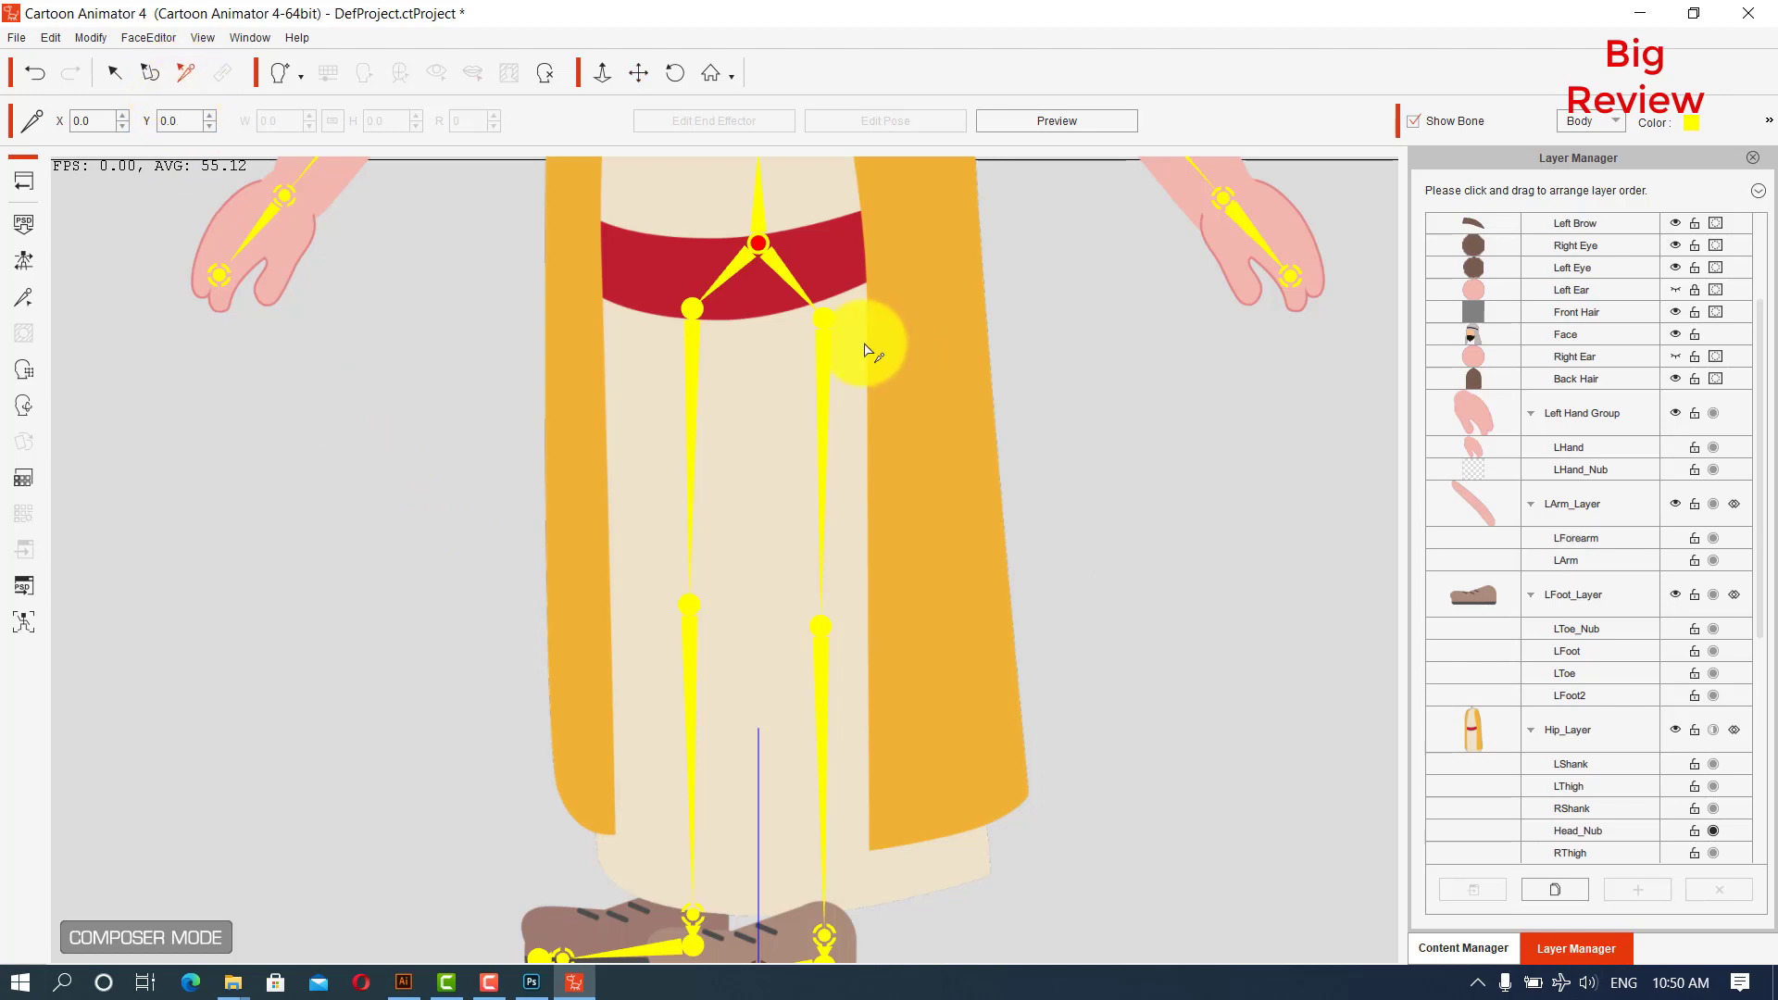
{"action": "left_click", "coordinate": [824, 320]}
{"action": "left_click_drag", "start_coordinate": [836, 336], "coordinate": [825, 707]}
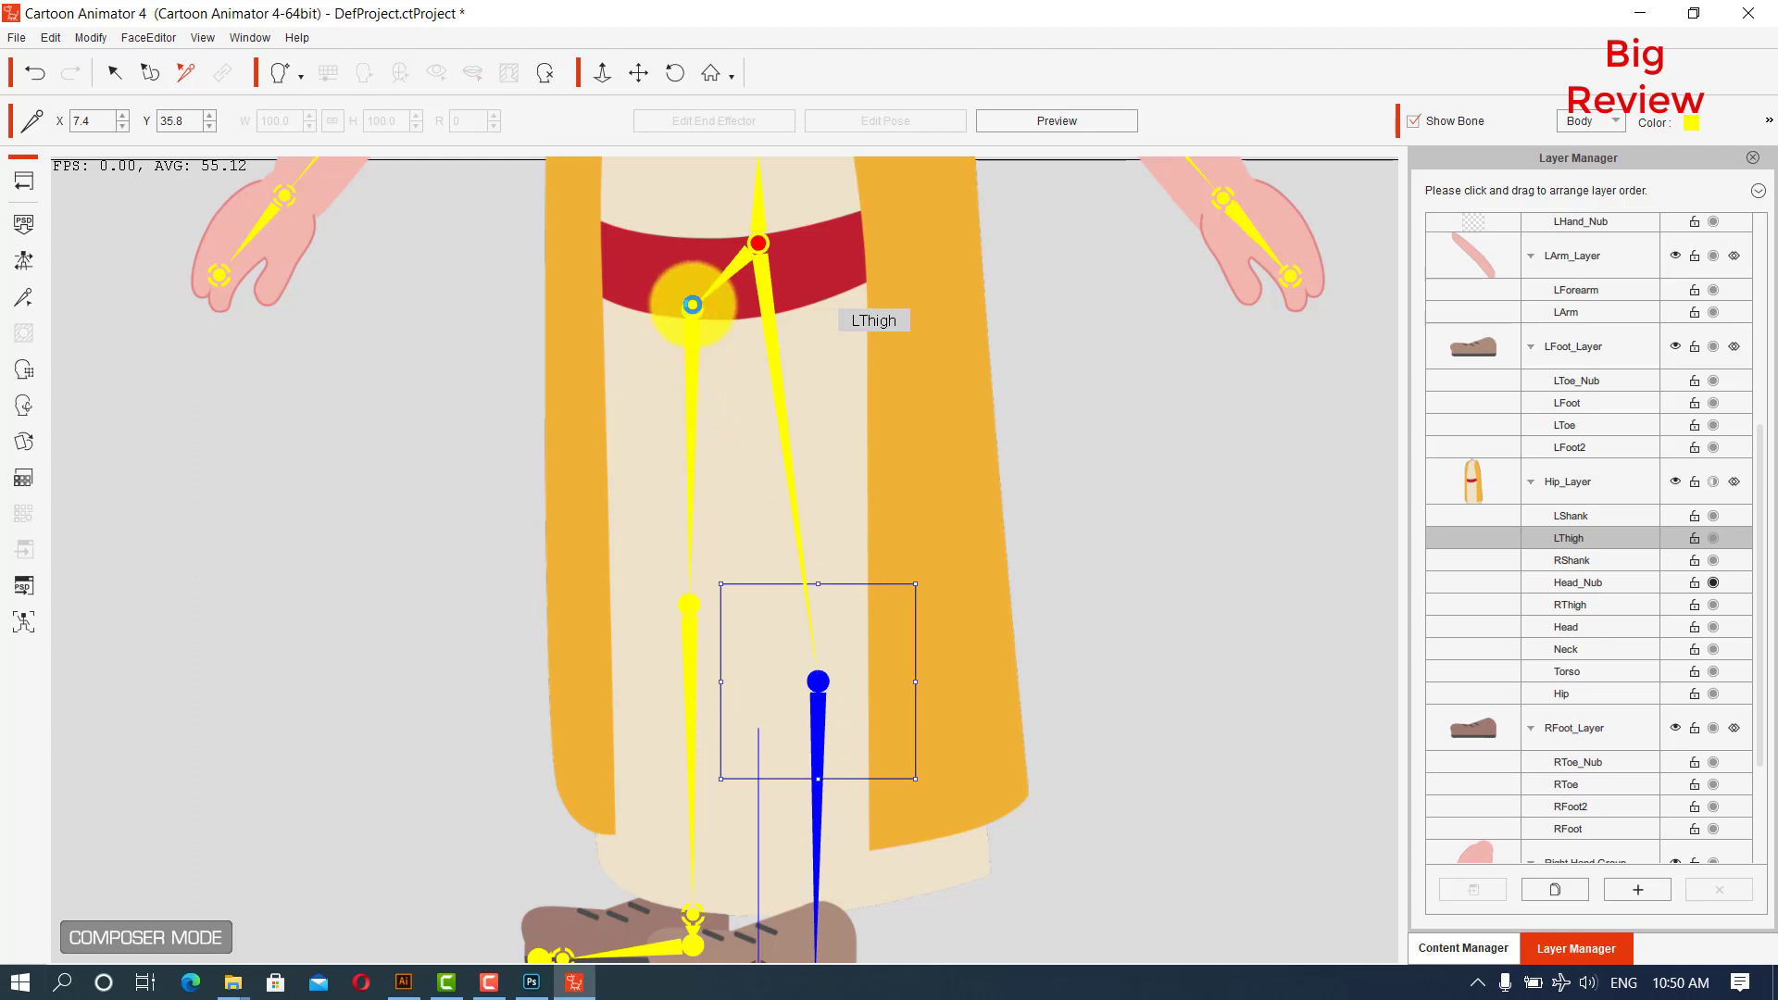
{"action": "left_click_drag", "start_coordinate": [693, 304], "coordinate": [681, 689]}
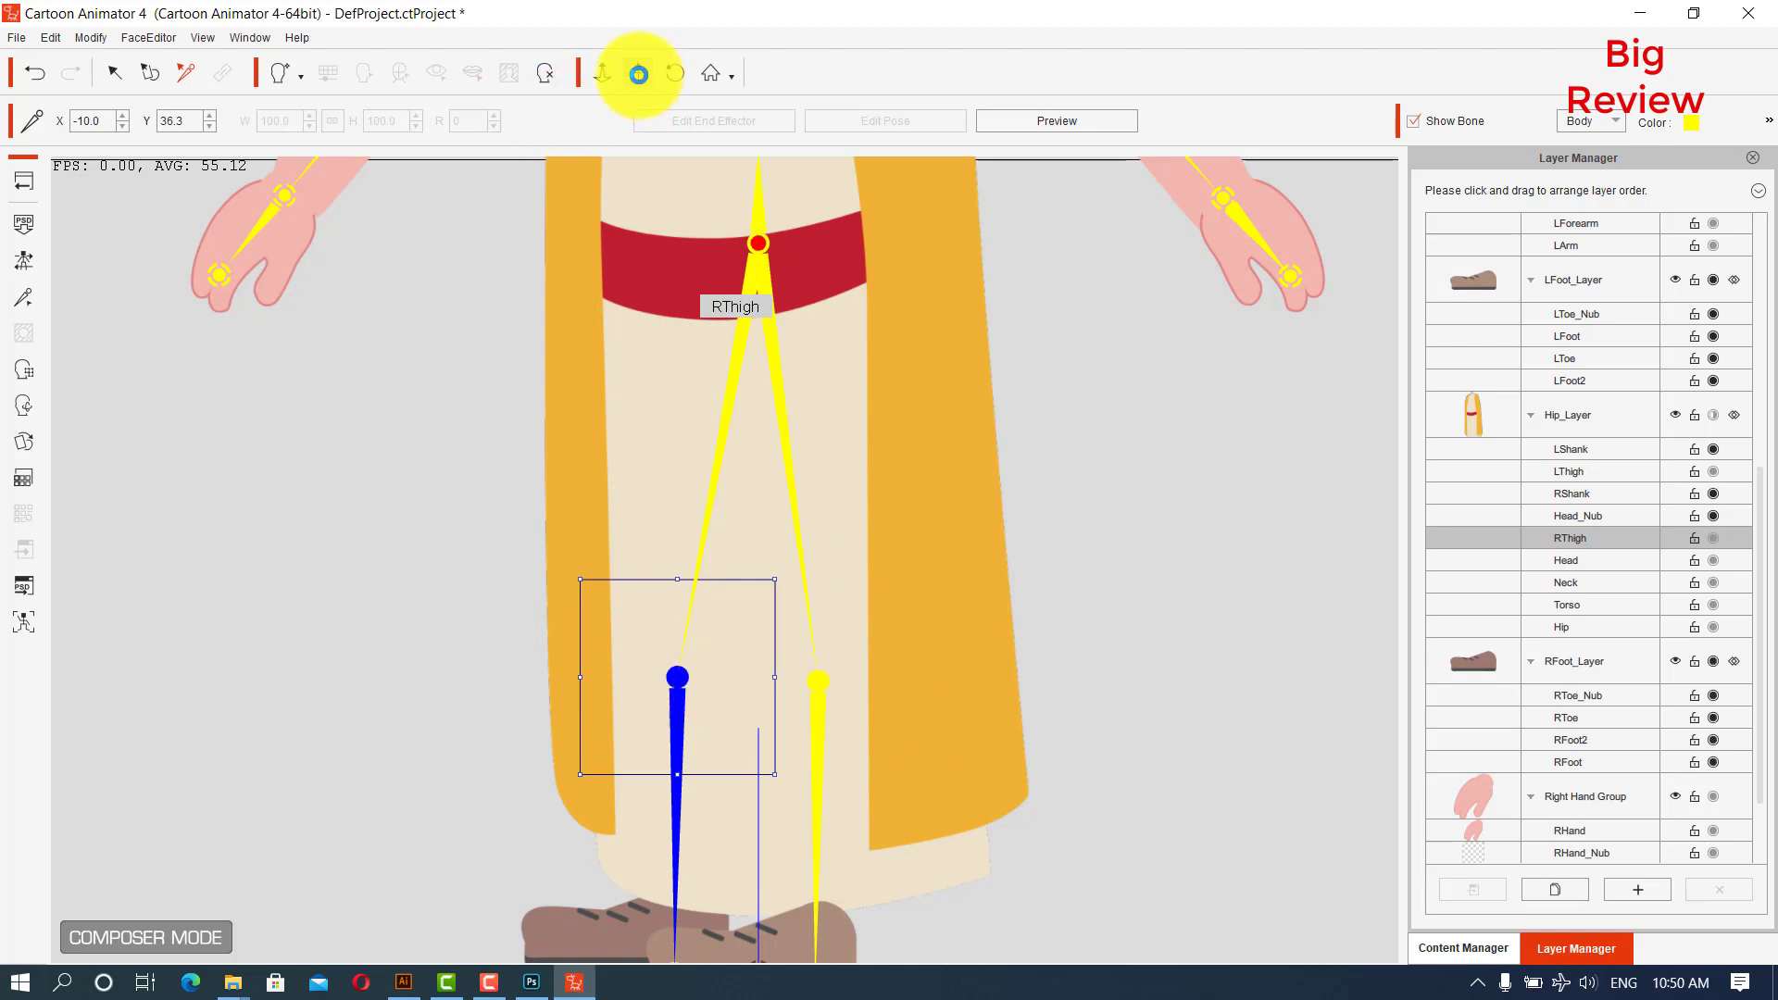
Raise the LShank joint to about X 7.4, Y 30.3 and the RShank joint to about X -10.6, Y 30.4, just below the thigh joints.
{"action": "left_click", "coordinate": [638, 75]}
{"action": "left_click_drag", "start_coordinate": [1046, 569], "coordinate": [1160, 537]}
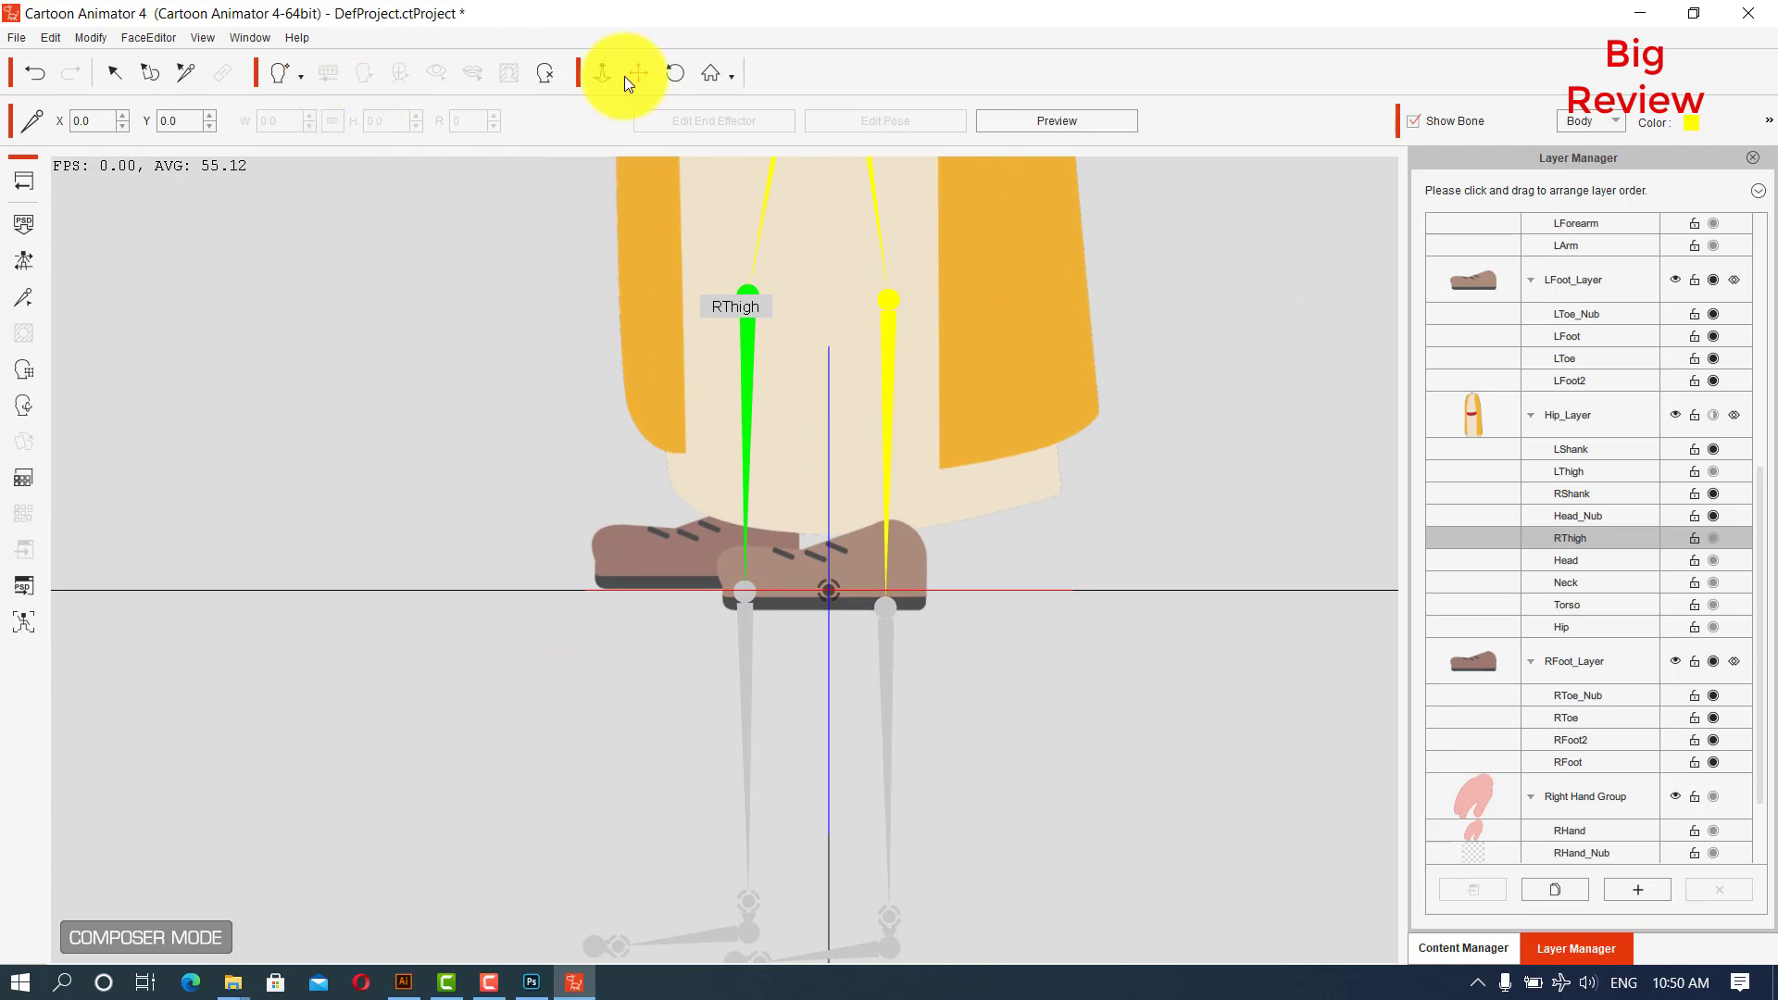
{"action": "left_click", "coordinate": [188, 75]}
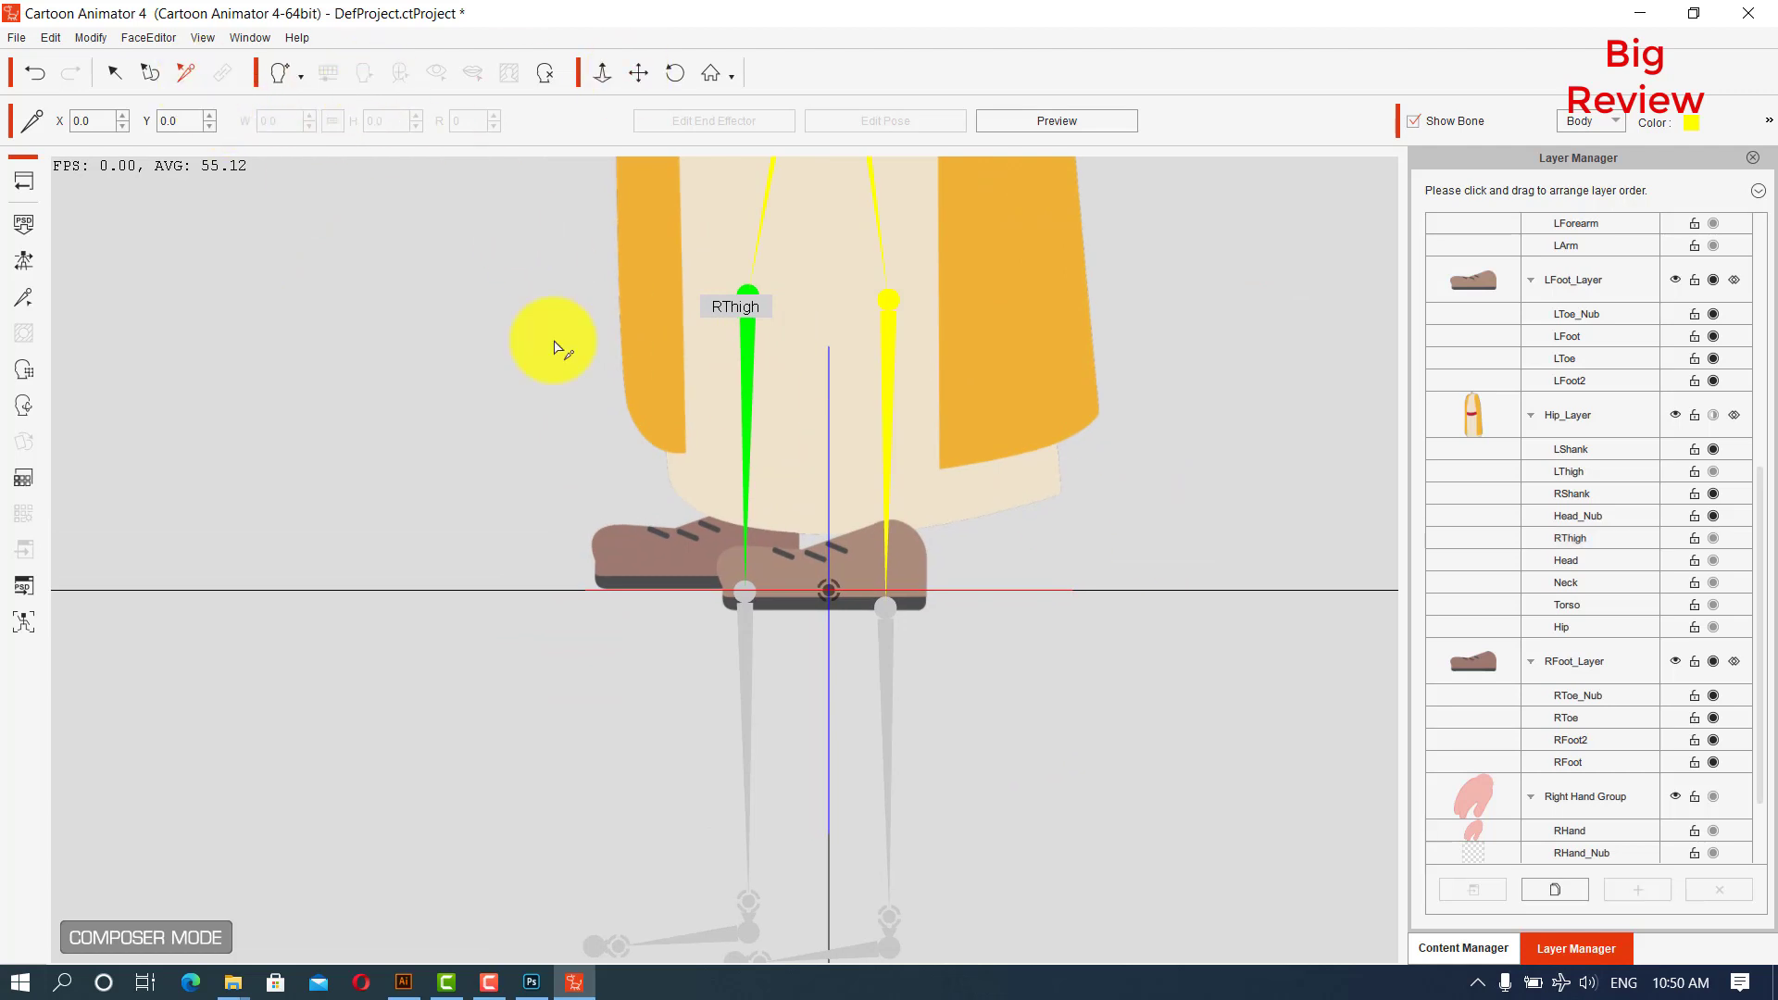
{"action": "left_click", "coordinate": [886, 614]}
{"action": "left_click_drag", "start_coordinate": [889, 602], "coordinate": [891, 344]}
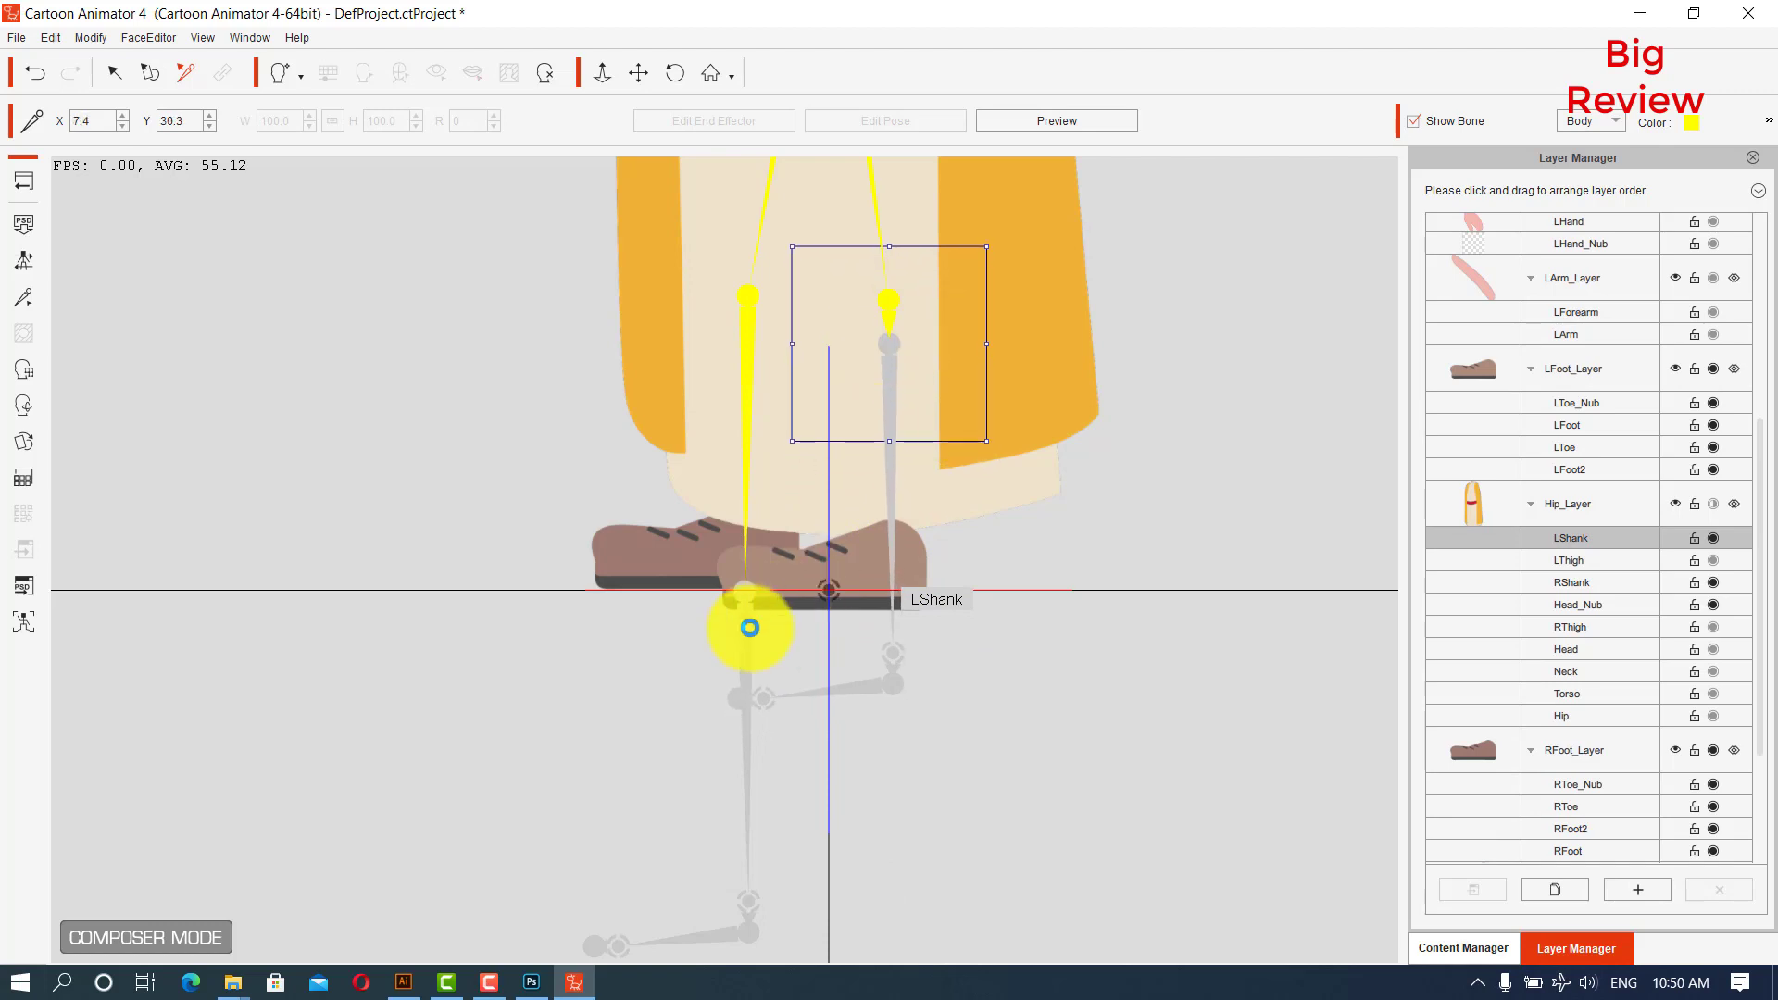
{"action": "left_click", "coordinate": [730, 608]}
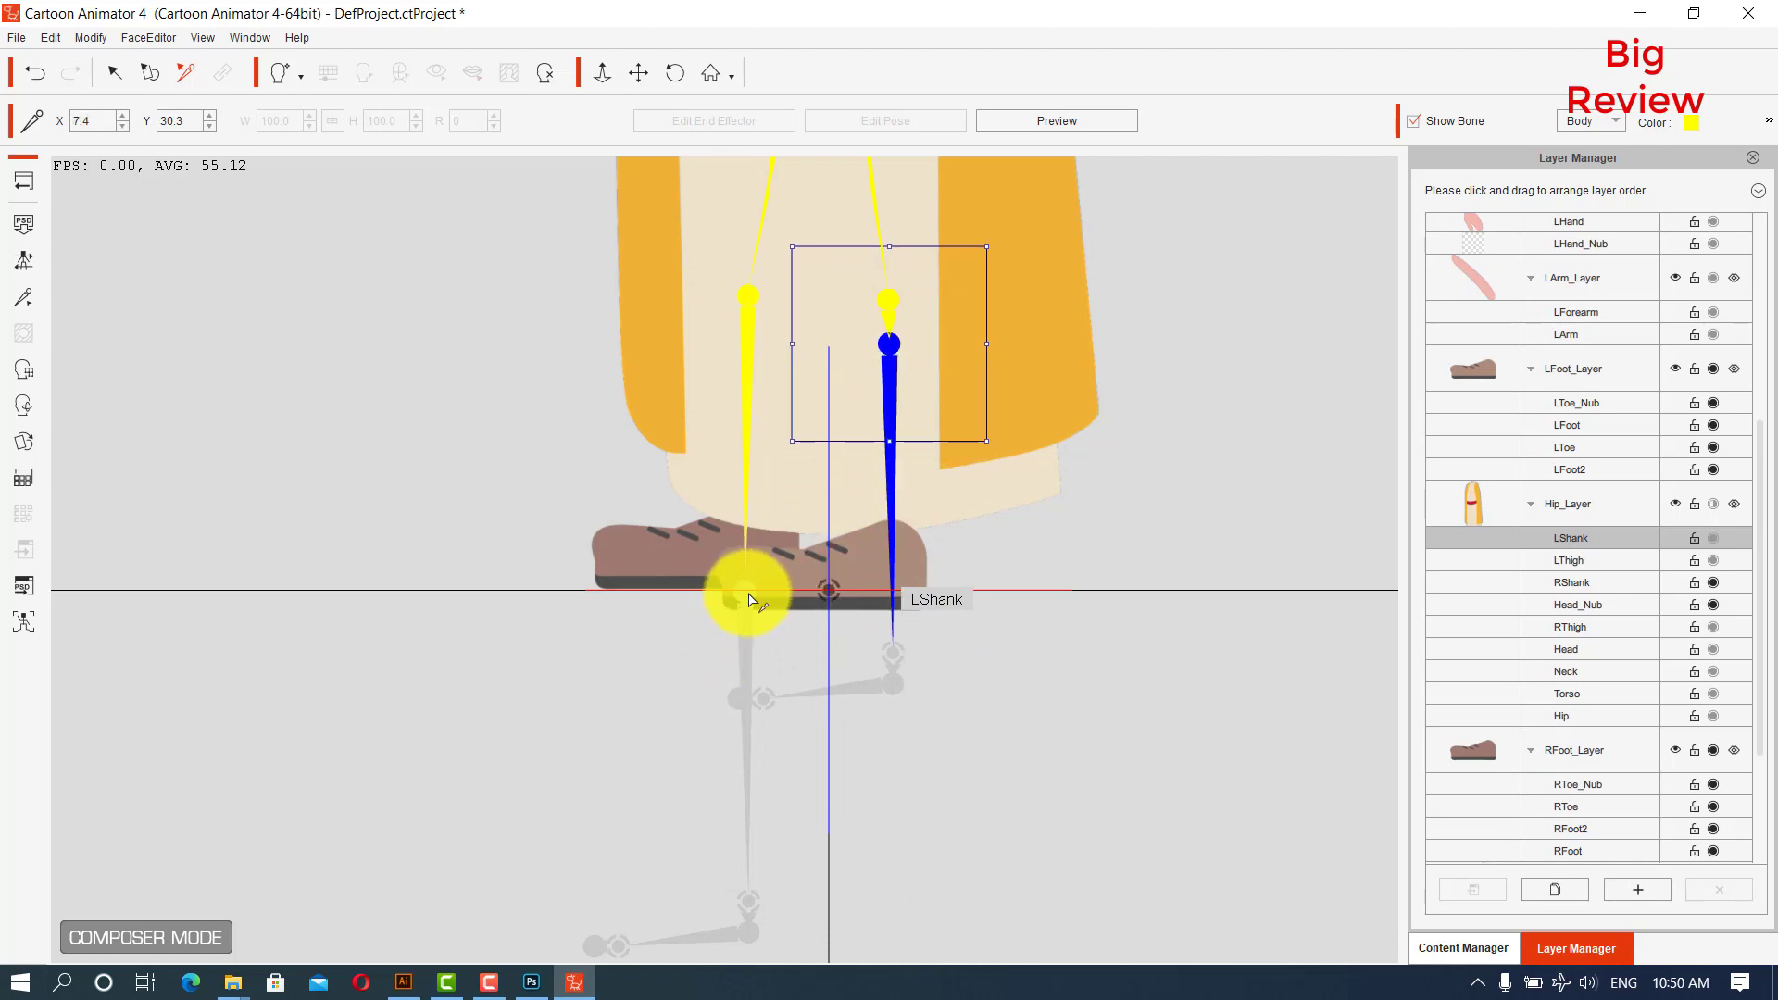
{"action": "left_click", "coordinate": [745, 592]}
{"action": "left_click_drag", "start_coordinate": [744, 593], "coordinate": [744, 344]}
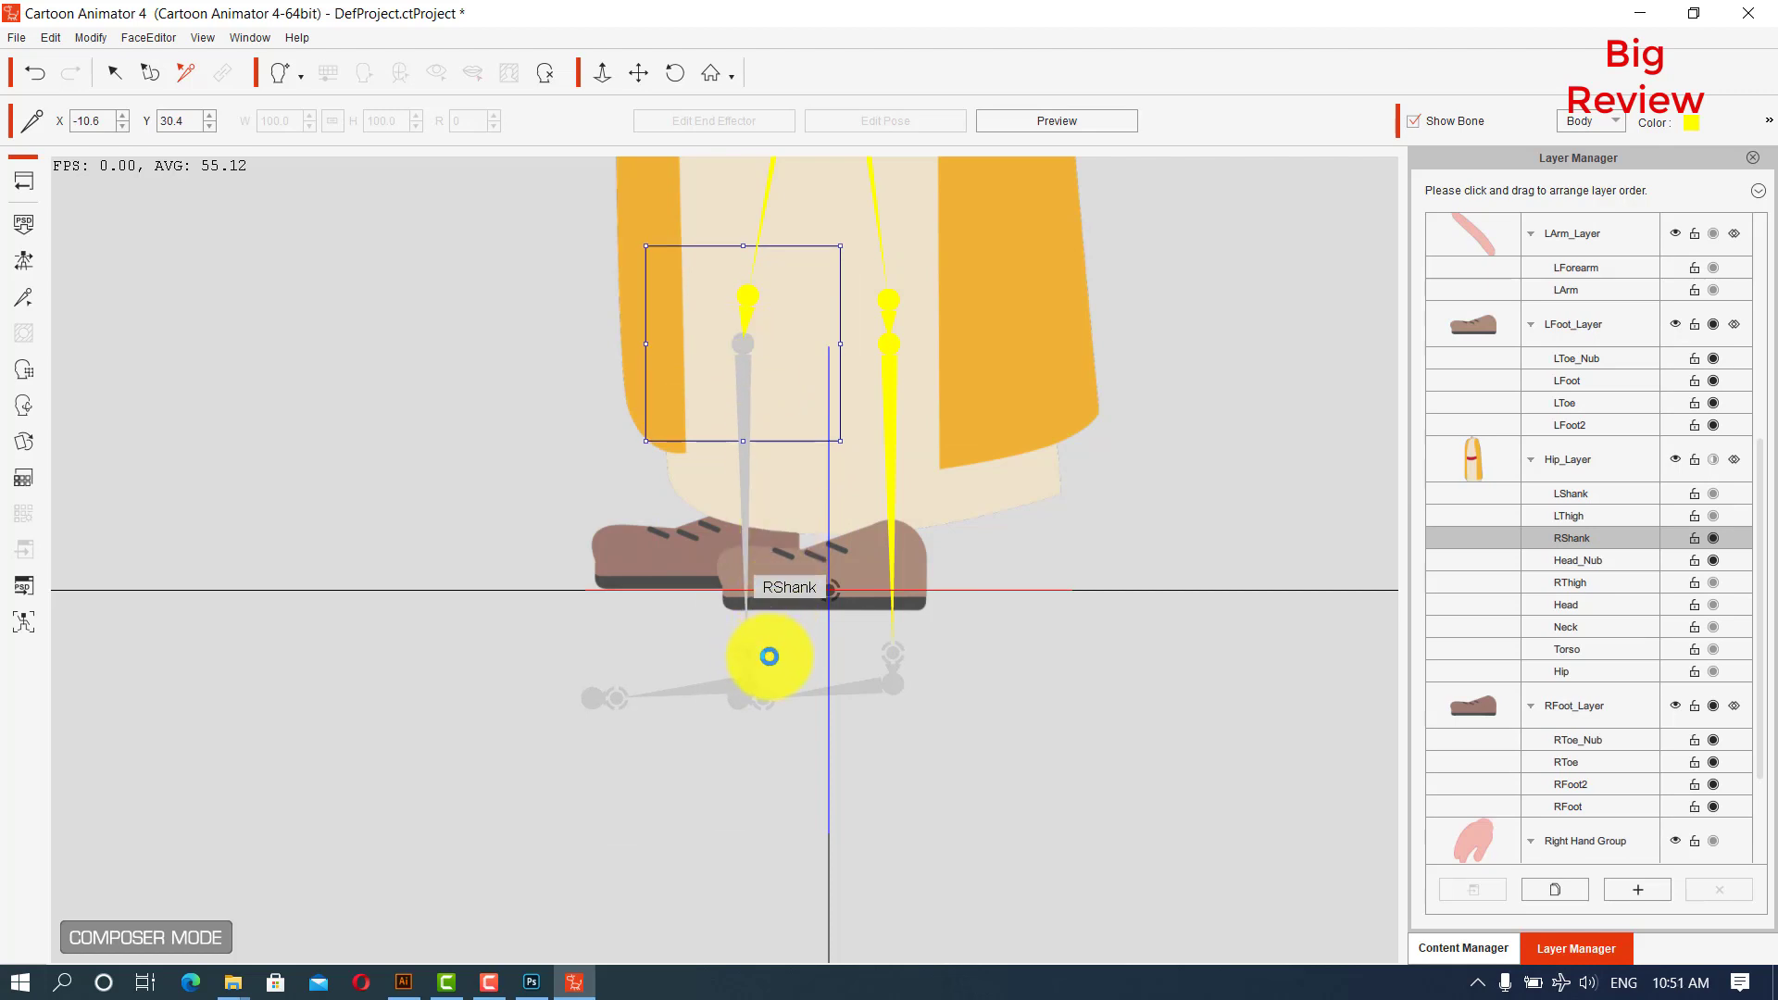
Raise the LFoot joint to about X 8, Y 8.9 and the RFoot joint to about X -9.7, Y 10.6 onto the shoes, and leave bone editing.
{"action": "left_click", "coordinate": [908, 656]}
{"action": "left_click_drag", "start_coordinate": [893, 651], "coordinate": [893, 519]}
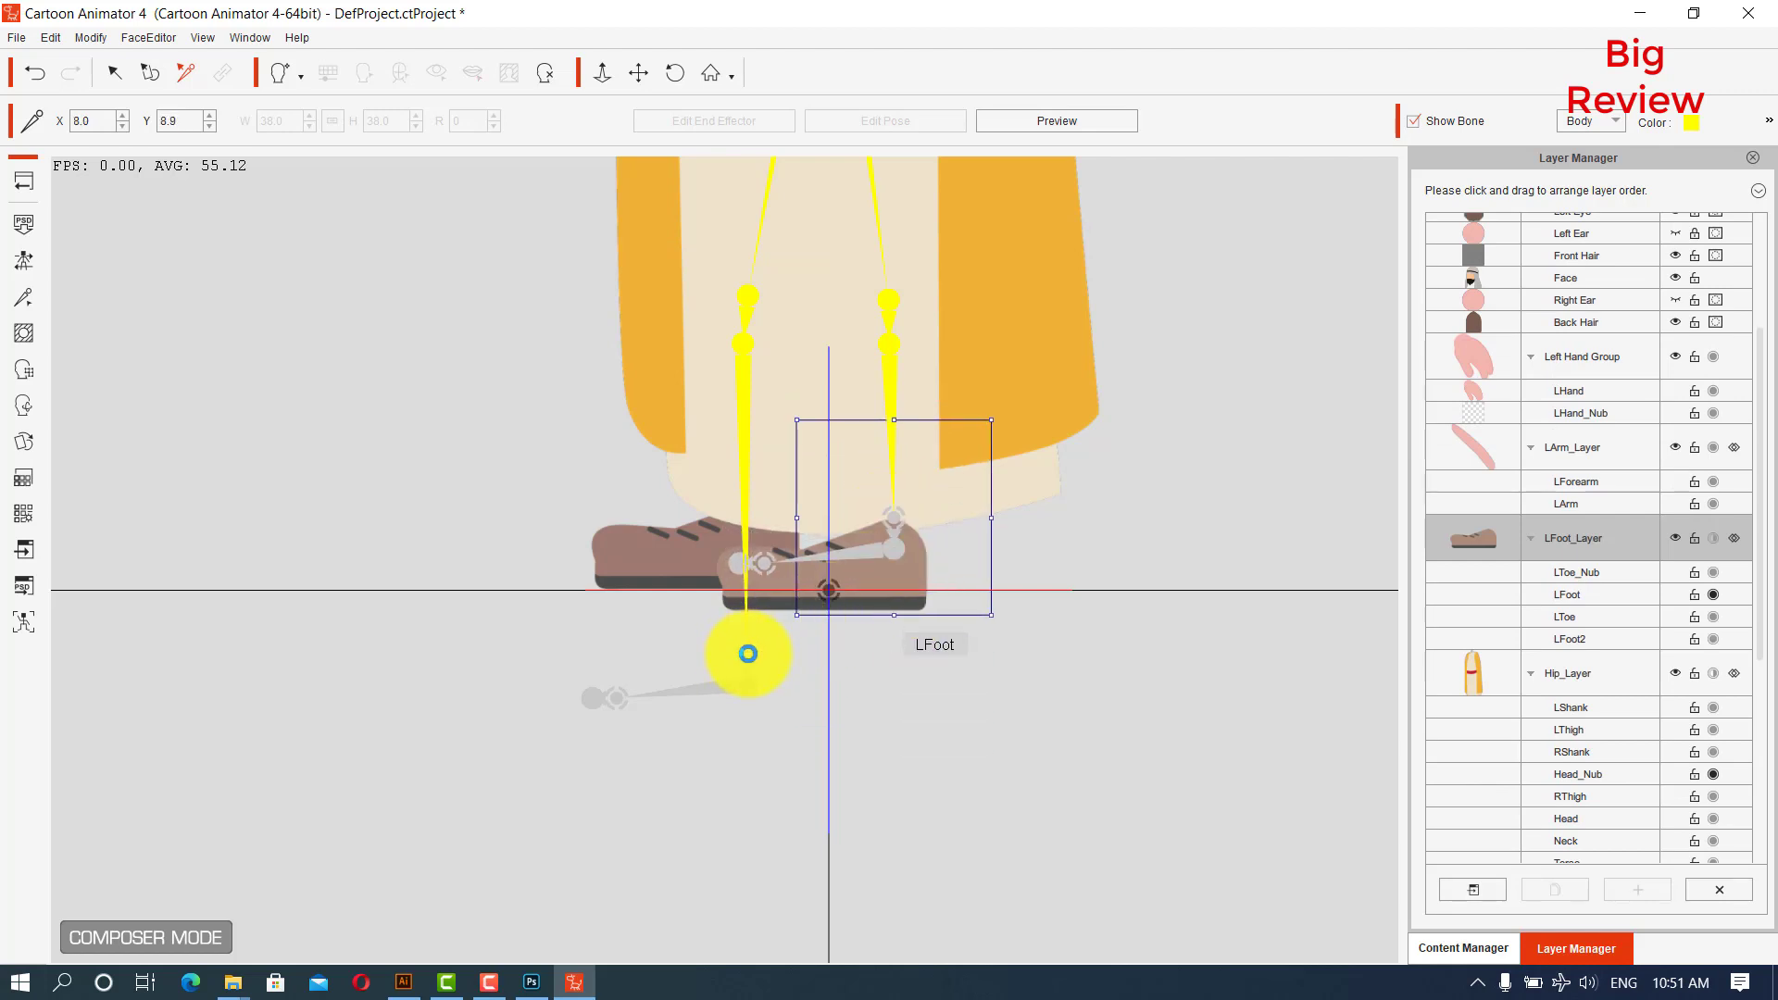
{"action": "left_click", "coordinate": [750, 657]}
{"action": "left_click_drag", "start_coordinate": [748, 655], "coordinate": [750, 504]}
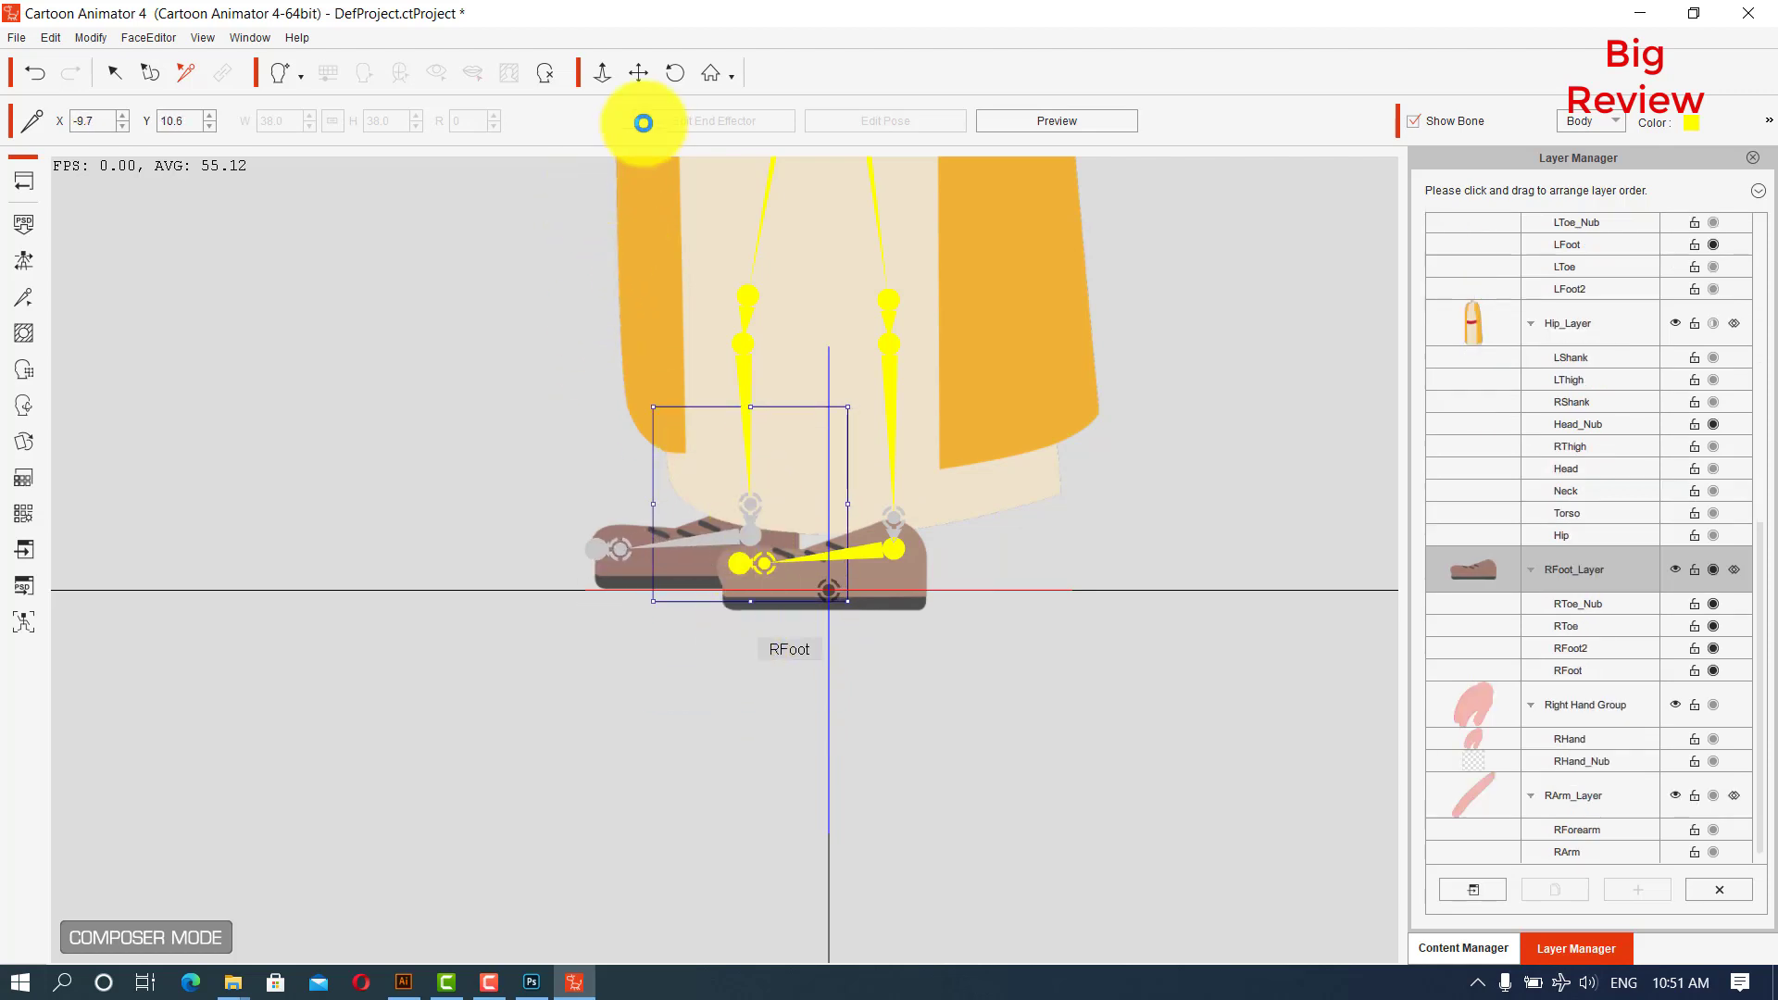
{"action": "left_click", "coordinate": [118, 84]}
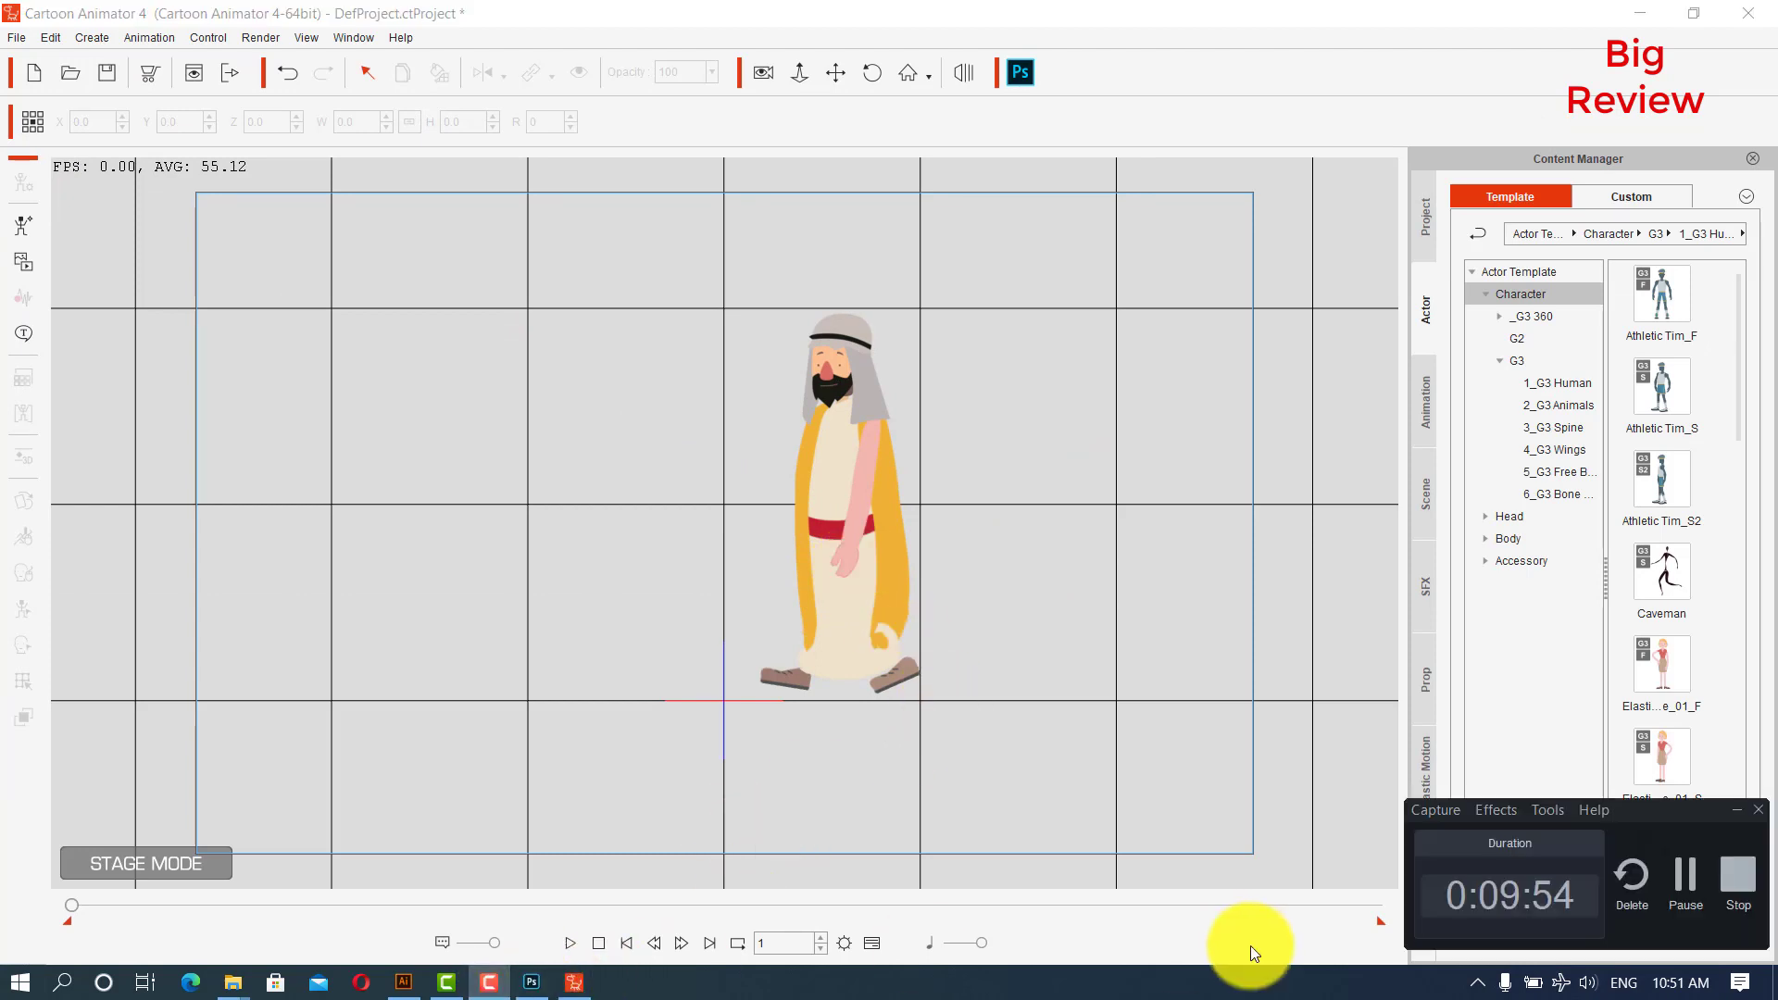
{"action": "left_click", "coordinate": [1679, 882]}
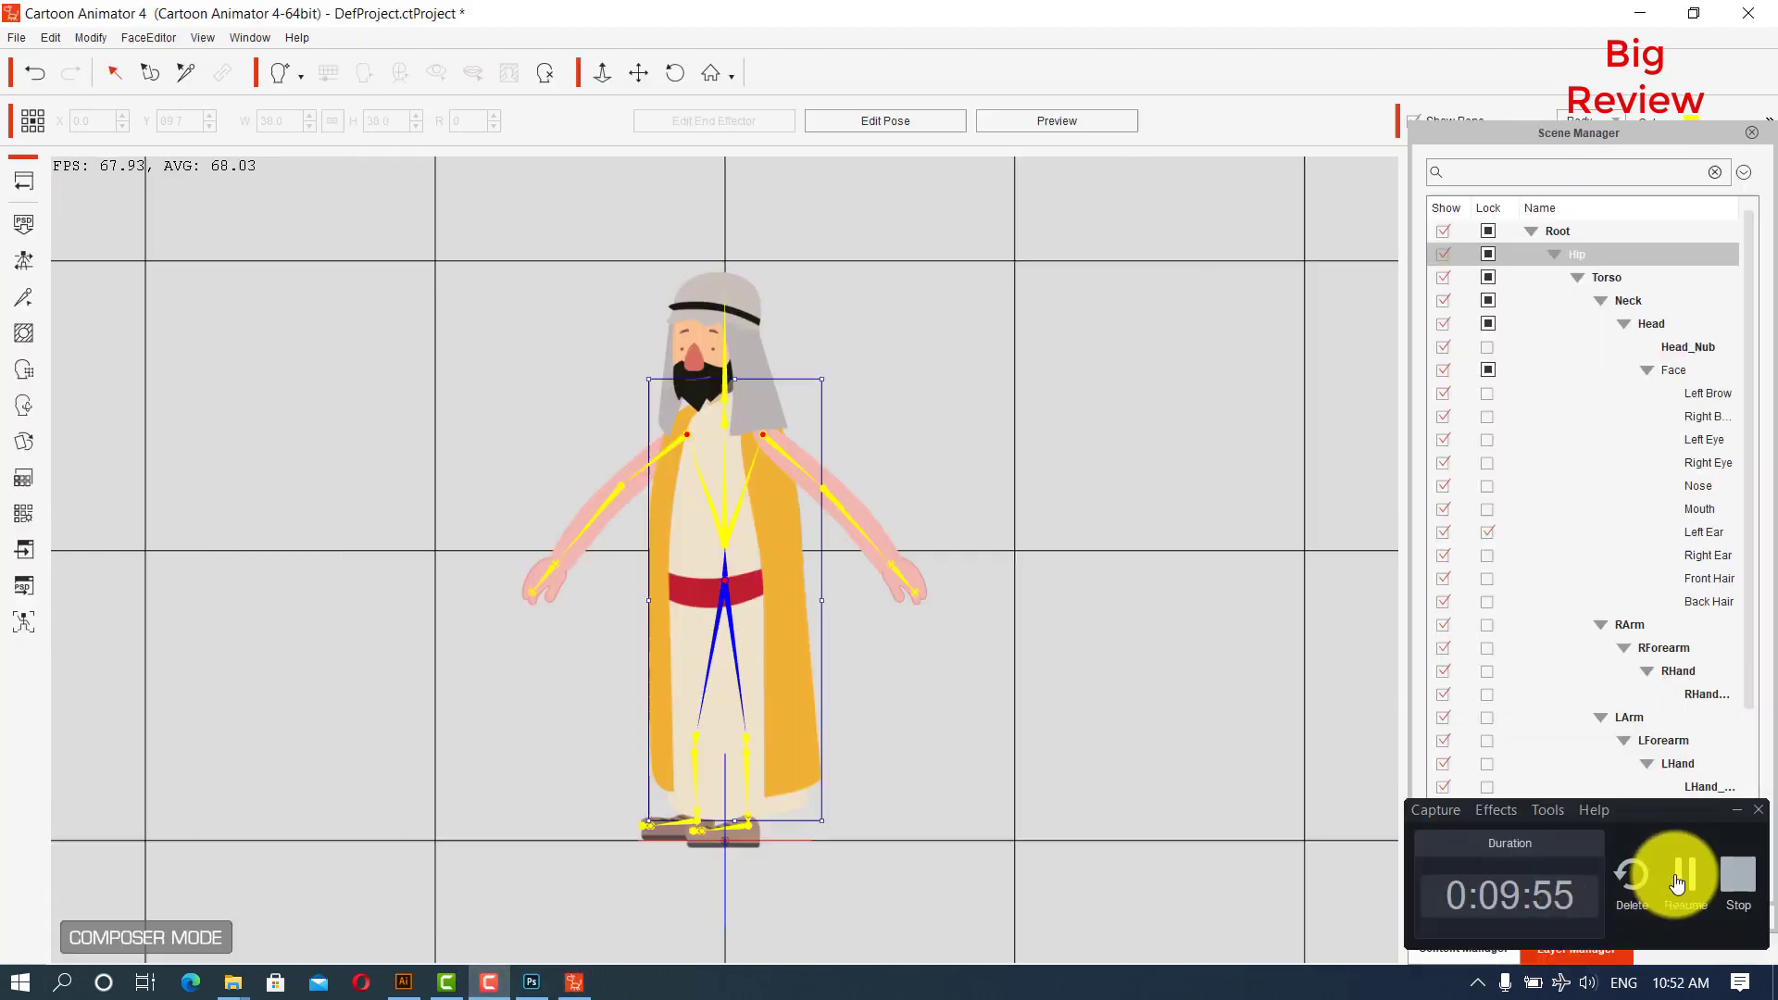
Edit the bones again, lowering the LShank joint to about X 8, Y 19.3 and the RShank joint to about X -10.4, Y 17.1.
{"action": "left_click", "coordinate": [1014, 644]}
{"action": "left_click", "coordinate": [635, 72]}
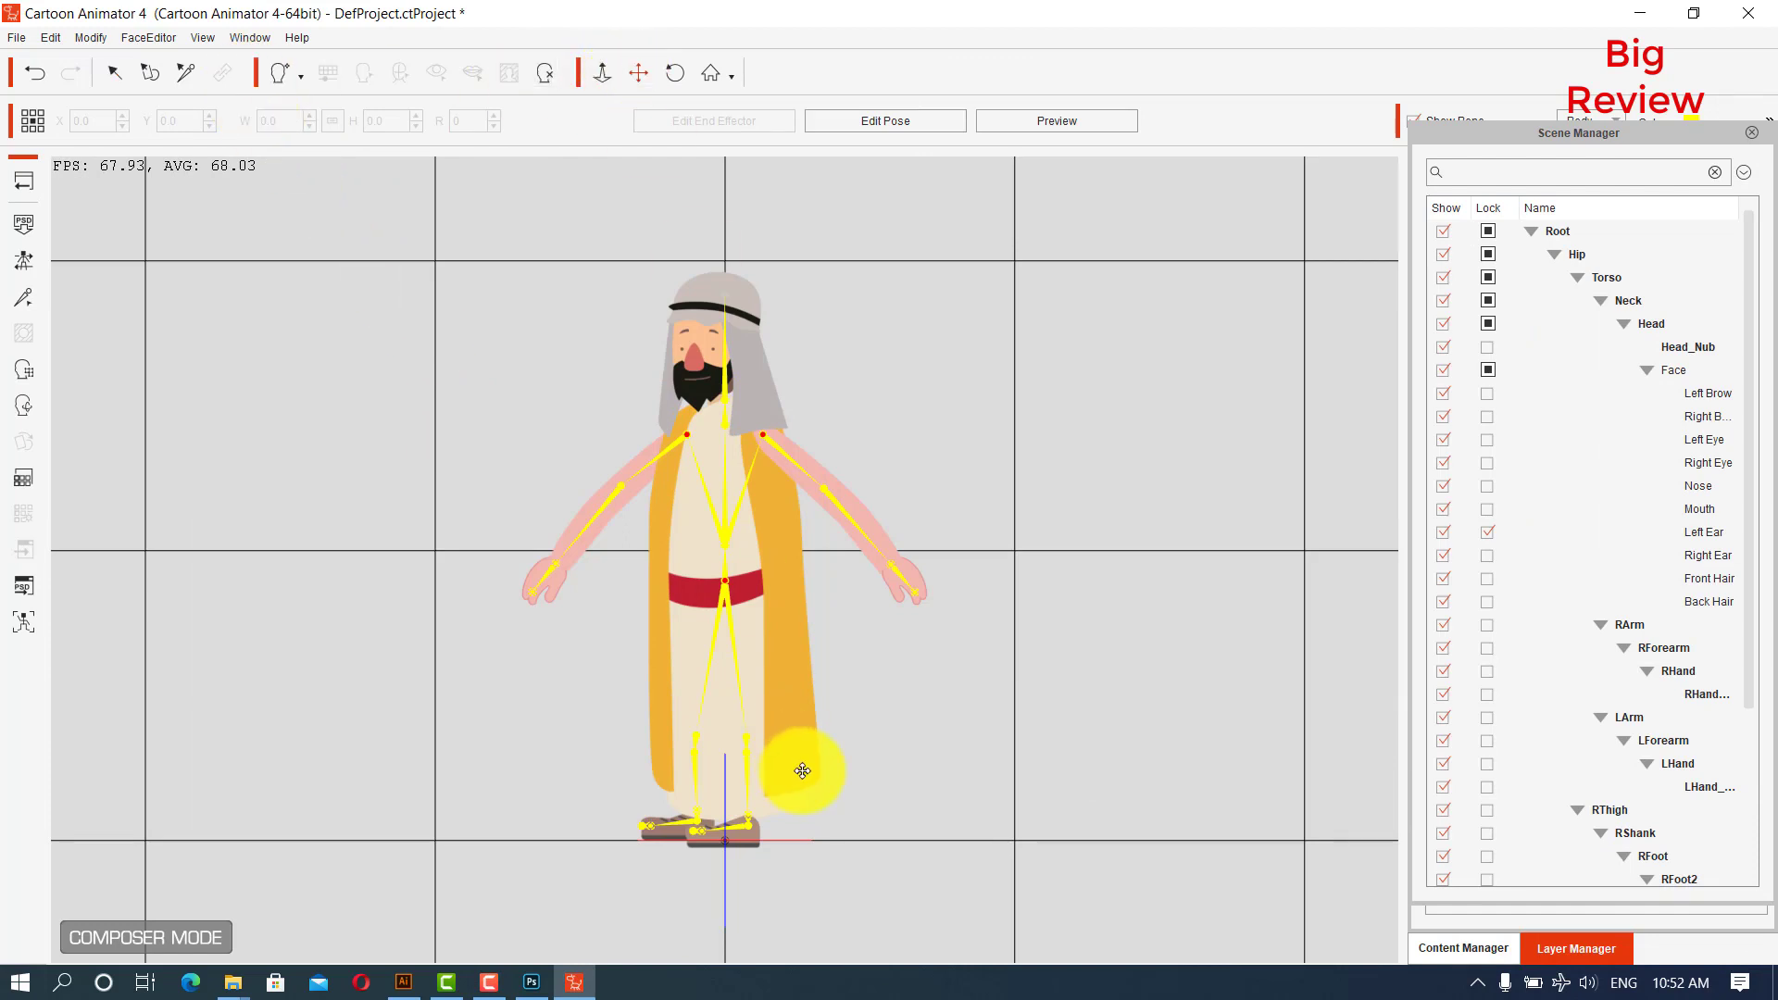
{"action": "left_click_drag", "start_coordinate": [794, 766], "coordinate": [753, 519]}
{"action": "scroll", "coordinate": [681, 553], "scroll_direction": "up", "scroll_amount": 1}
{"action": "scroll", "coordinate": [681, 553], "scroll_direction": "up", "scroll_amount": 5}
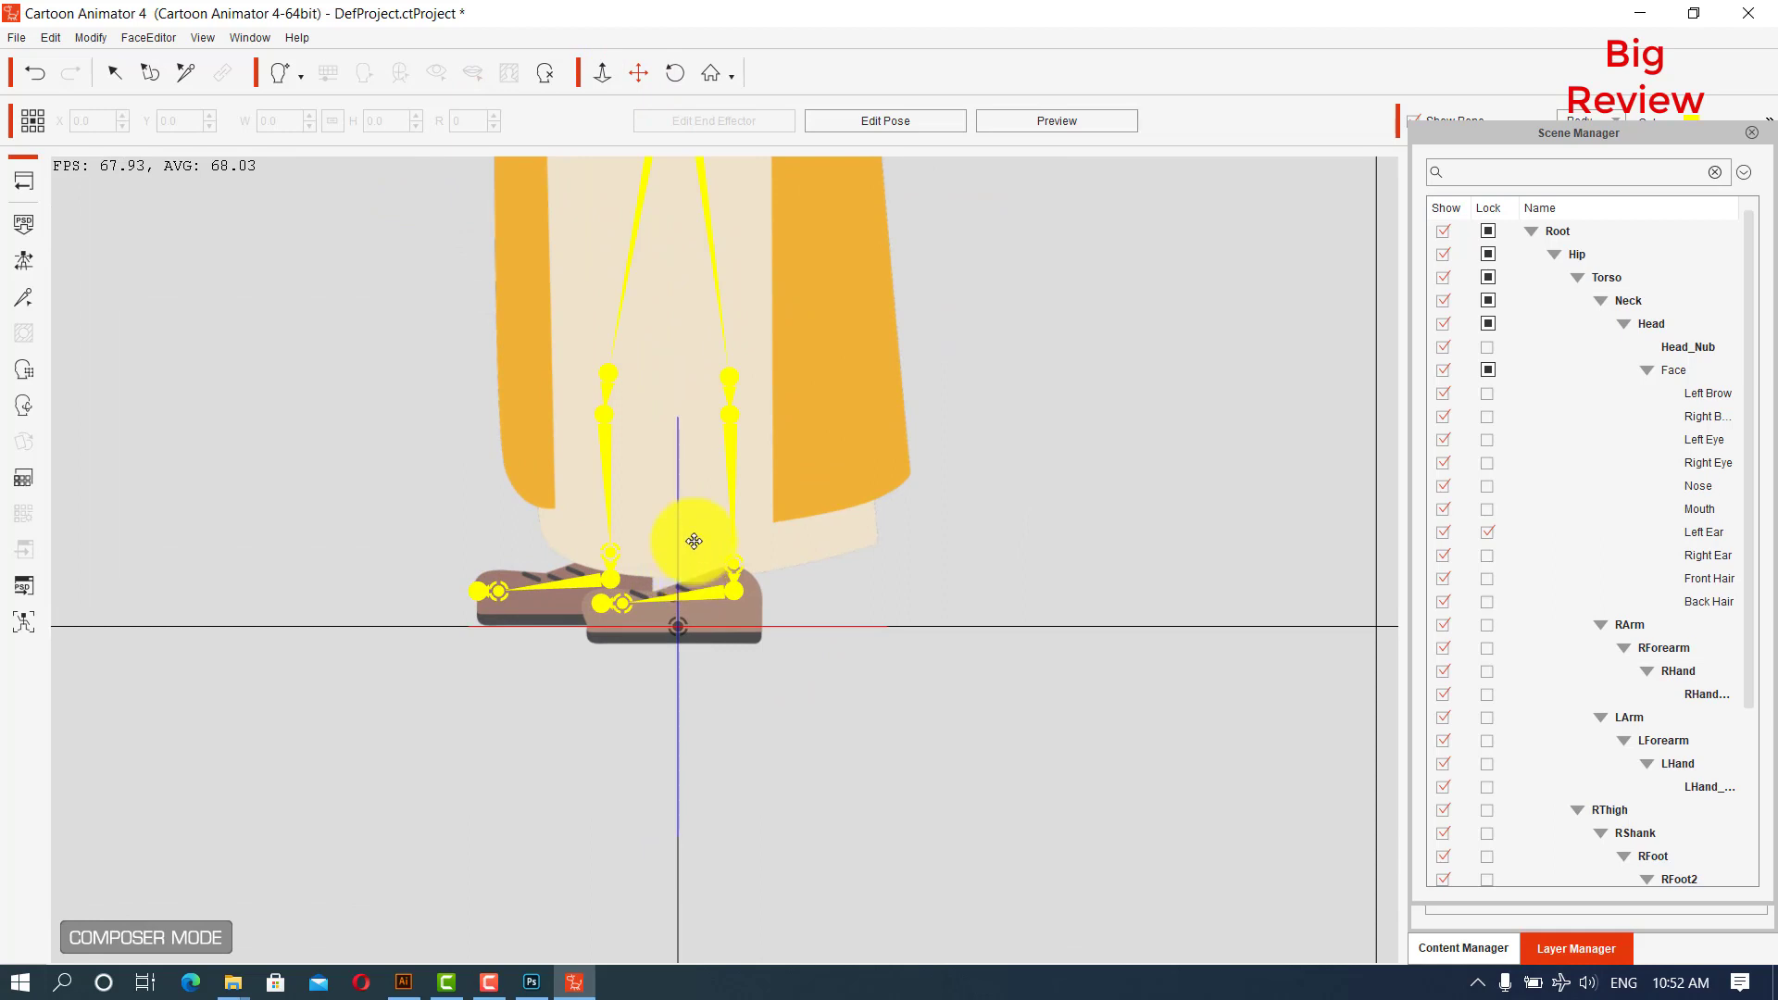
{"action": "left_click", "coordinate": [186, 80]}
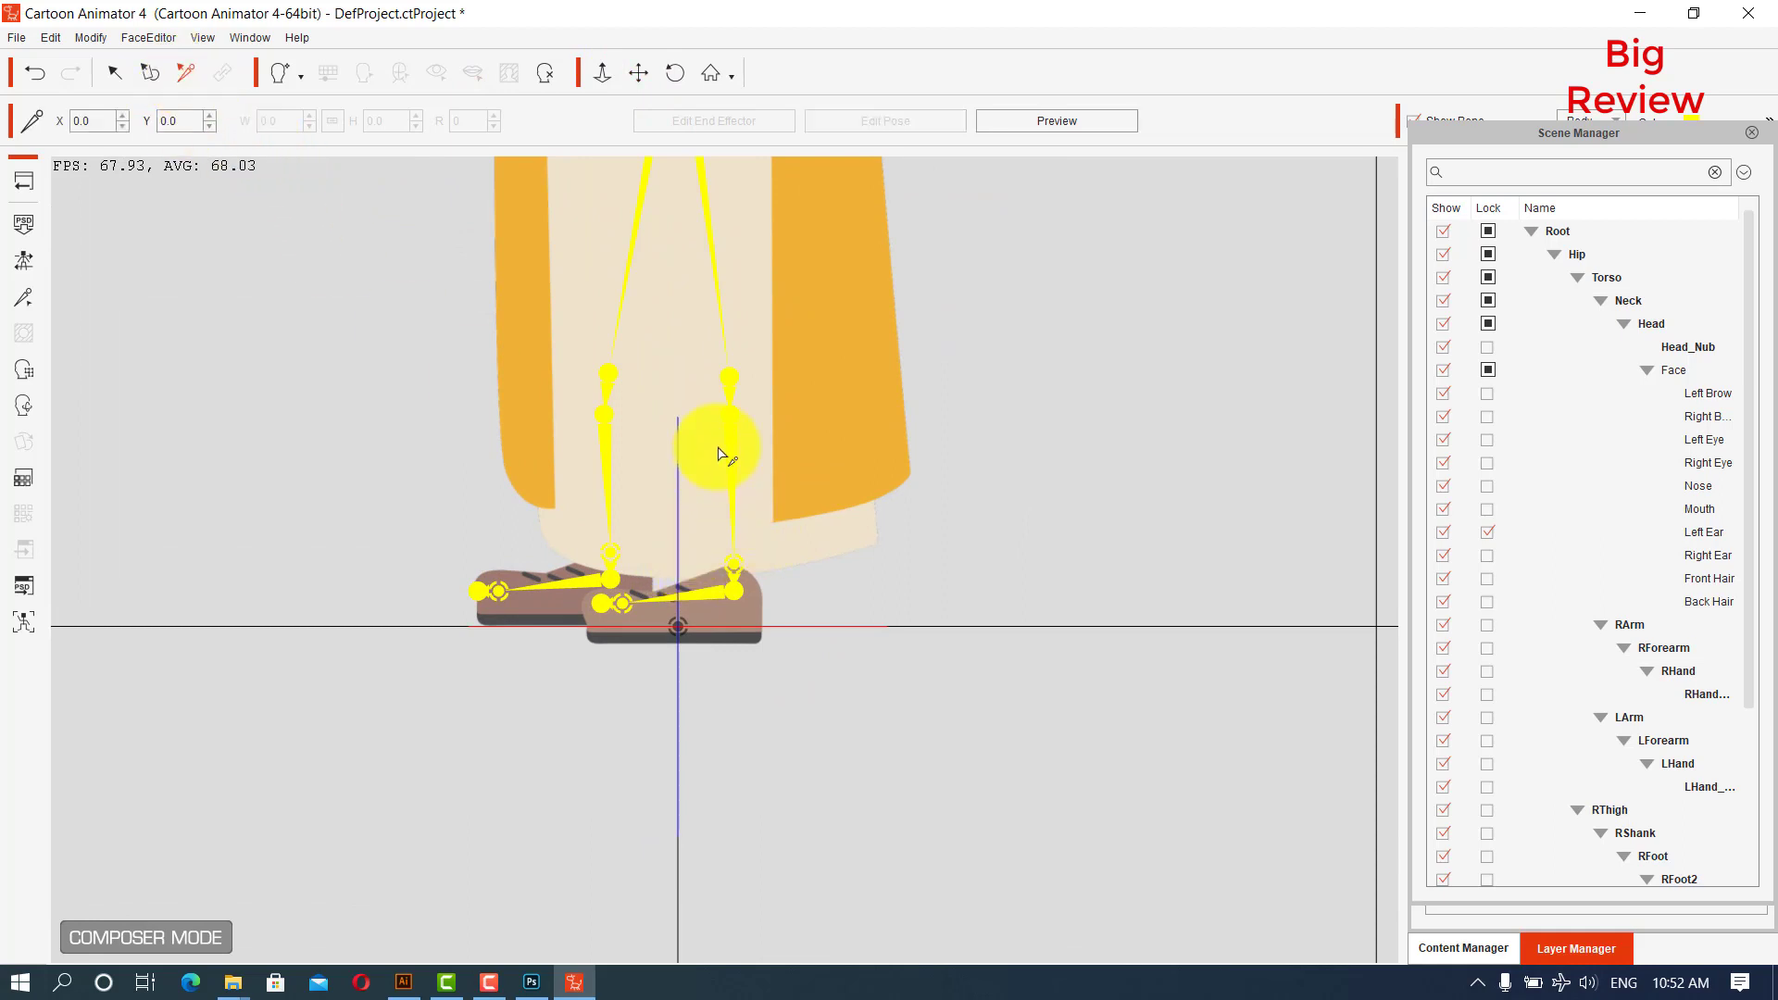
{"action": "left_click", "coordinate": [730, 417]}
{"action": "left_click_drag", "start_coordinate": [731, 420], "coordinate": [733, 492]}
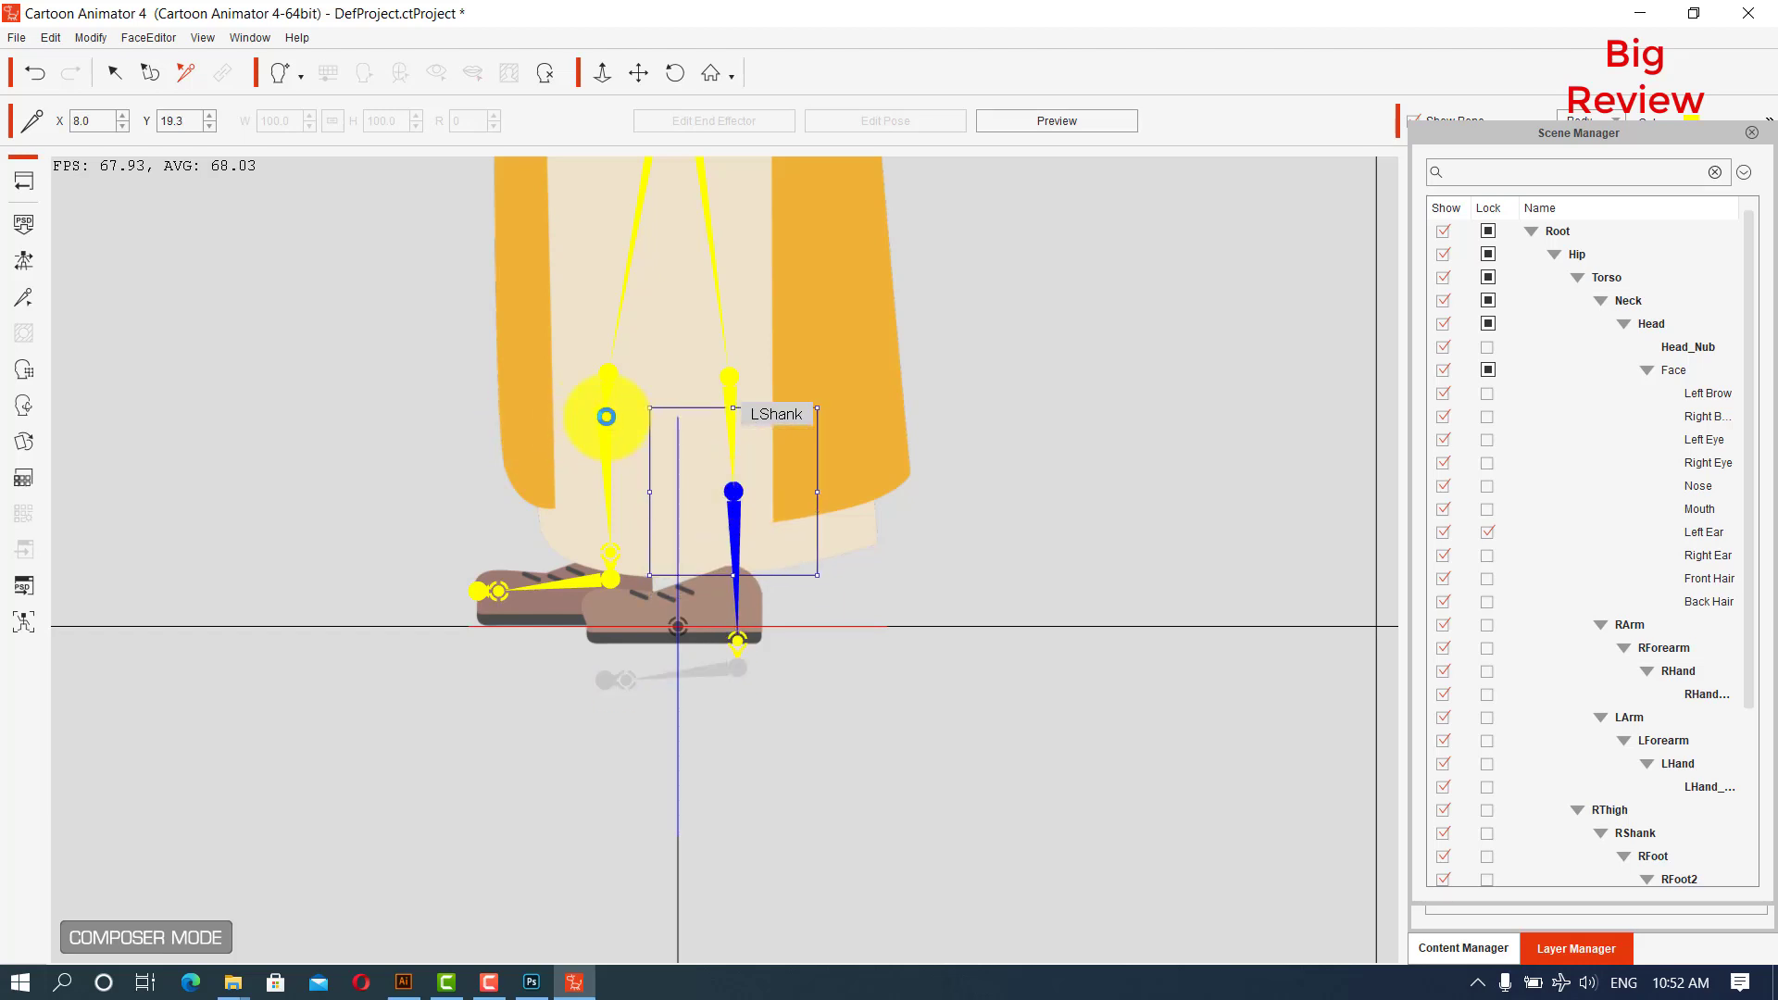
{"action": "left_click", "coordinate": [606, 417]}
{"action": "left_click_drag", "start_coordinate": [607, 417], "coordinate": [604, 506]}
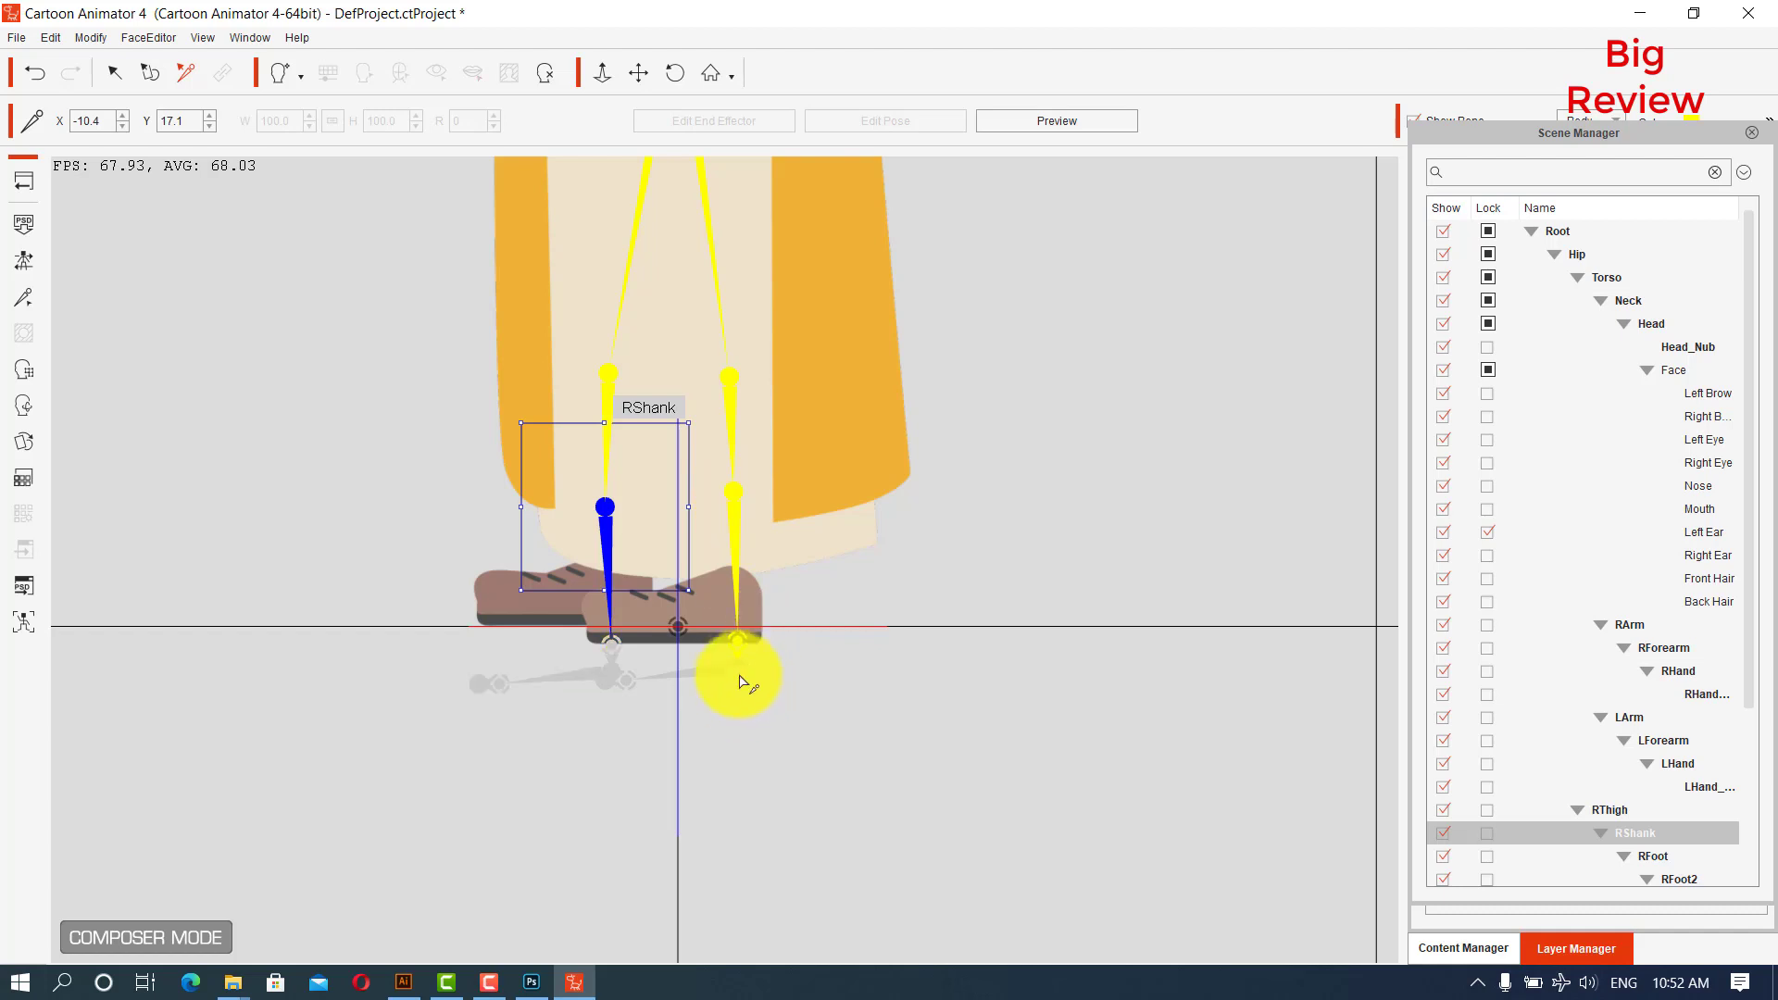
Raise the LFoot joint to about X 8.3, Y 4.4 and the RFoot joint back up onto the rear shoe.
{"action": "left_click", "coordinate": [731, 627]}
{"action": "left_click", "coordinate": [734, 635]}
{"action": "mouse_move", "coordinate": [734, 608]}
{"action": "left_mouse_down"}
{"action": "mouse_move", "coordinate": [738, 560]}
{"action": "mouse_move", "coordinate": [737, 593]}
{"action": "left_mouse_up"}
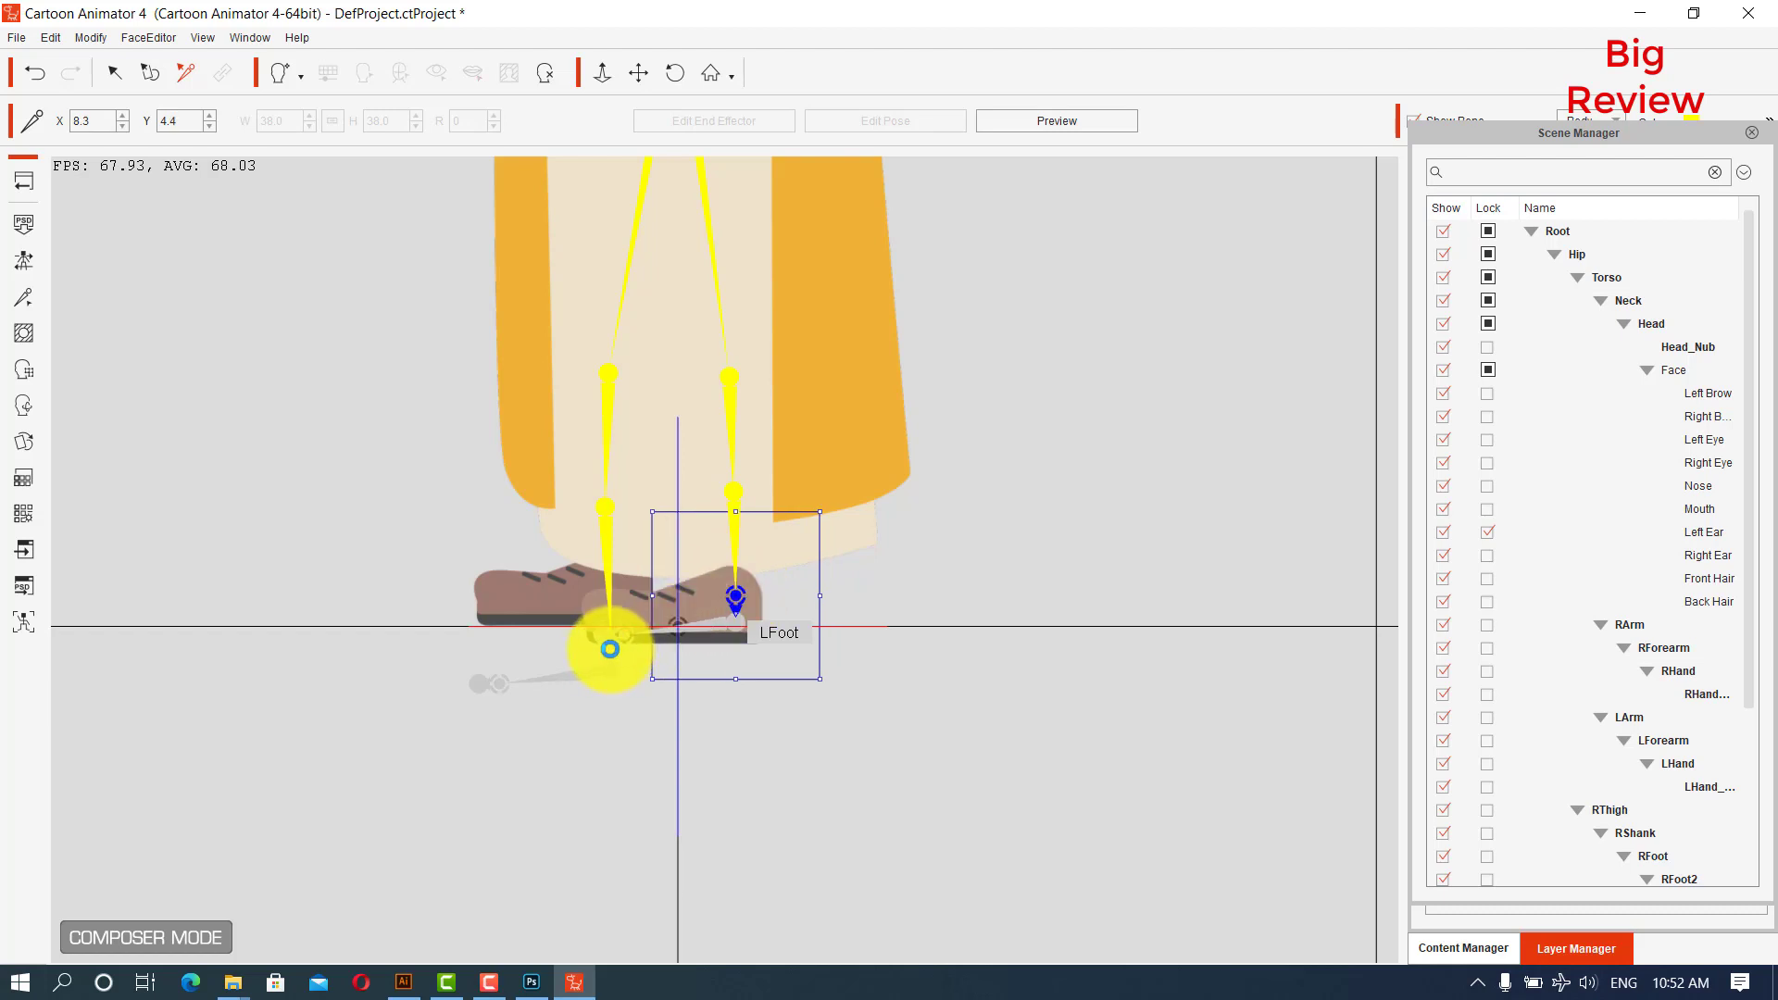
{"action": "left_click", "coordinate": [609, 649]}
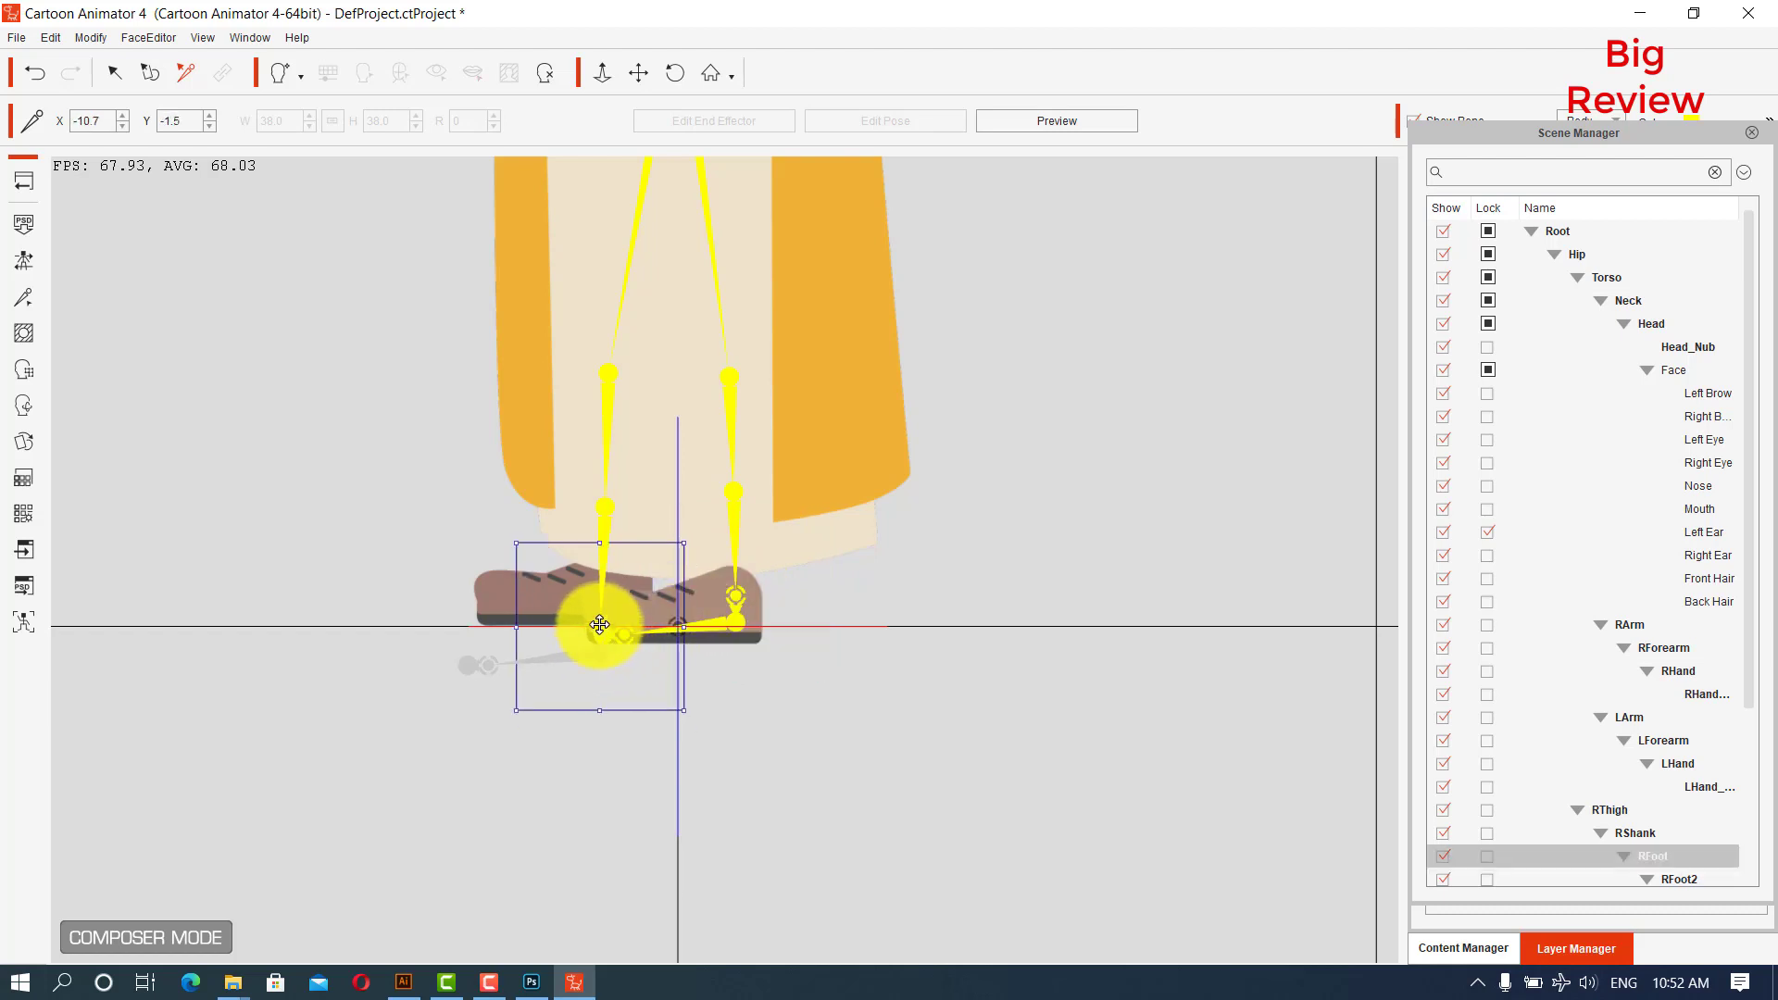
{"action": "left_click_drag", "start_coordinate": [600, 625], "coordinate": [606, 576]}
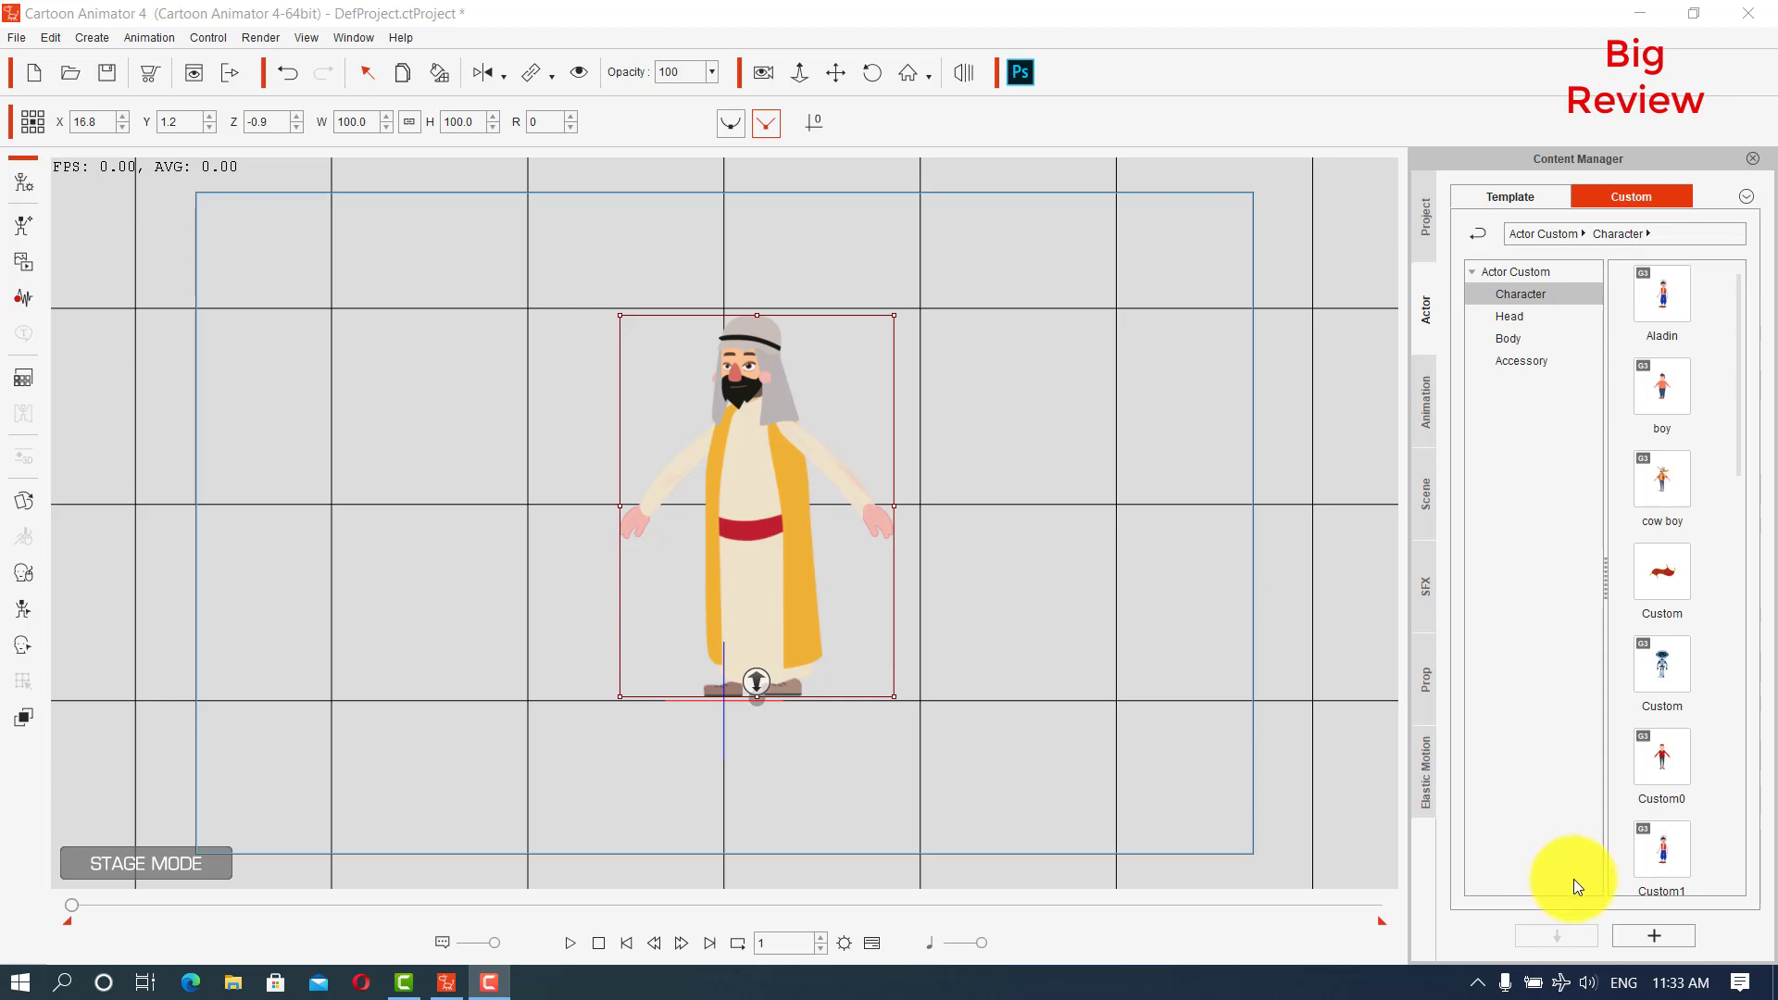
Open the 2D Motion Key Editor for the sultan and the Timeline, with the playhead at frame 1.
{"action": "right_click", "coordinate": [795, 387]}
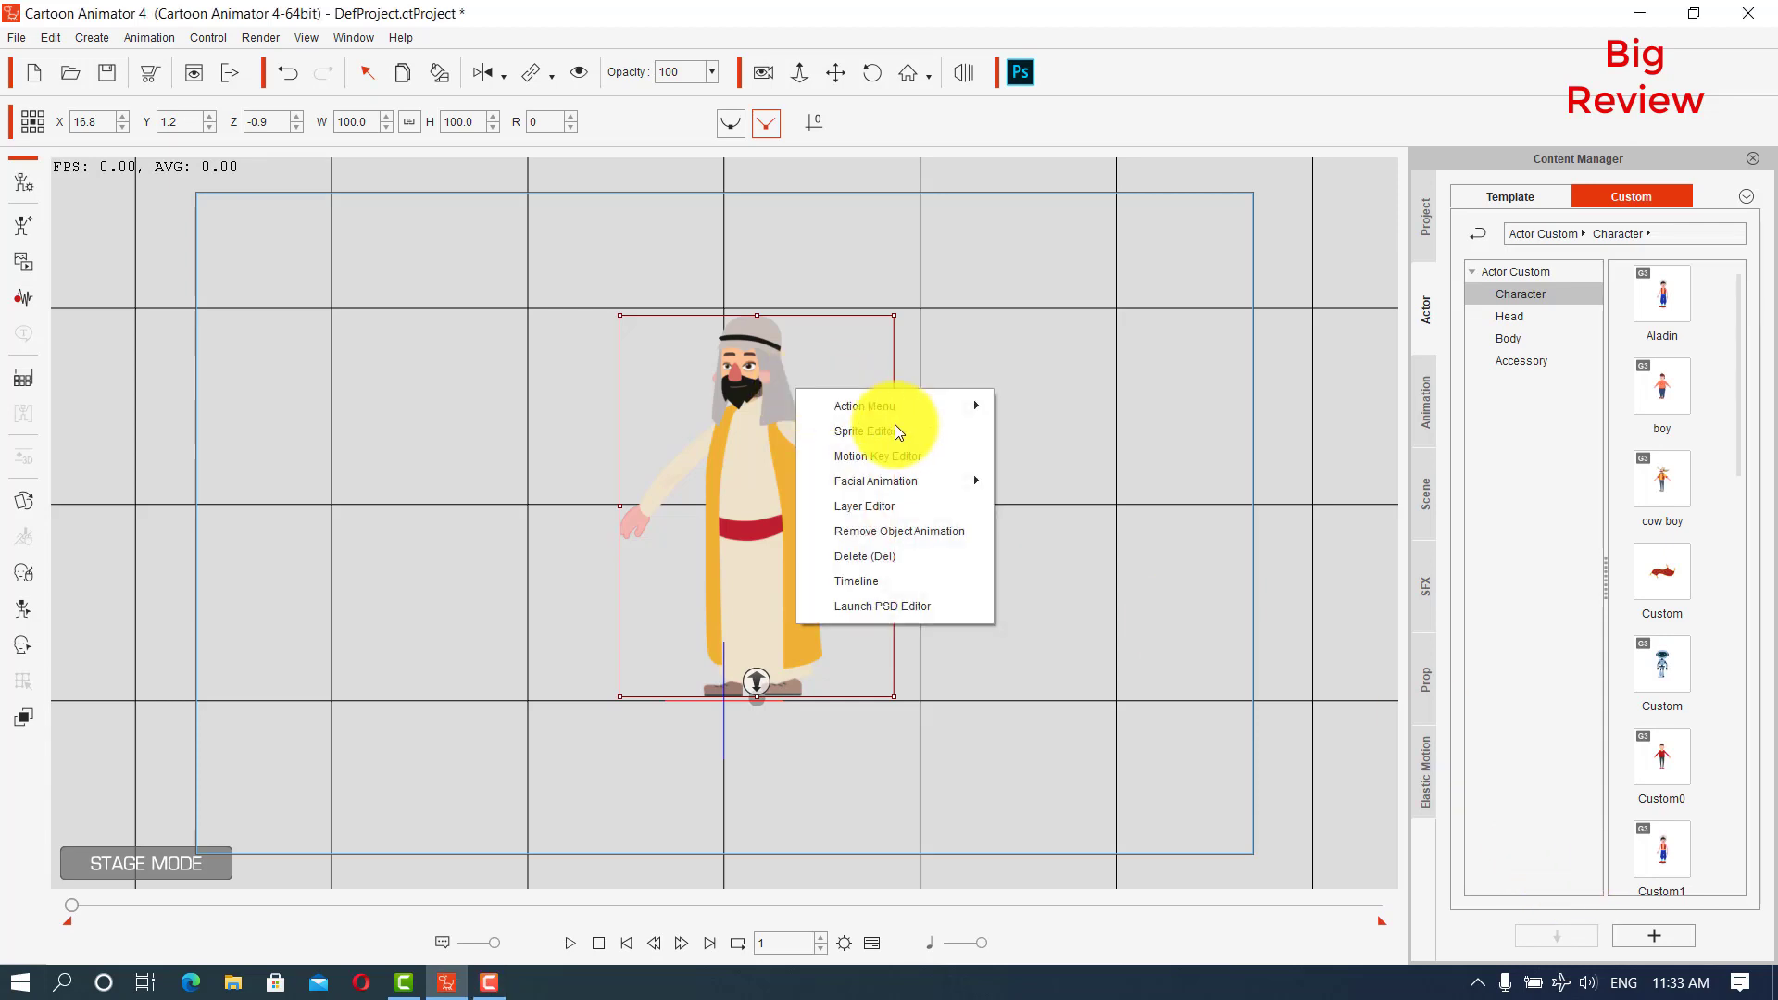
{"action": "left_click", "coordinate": [898, 452]}
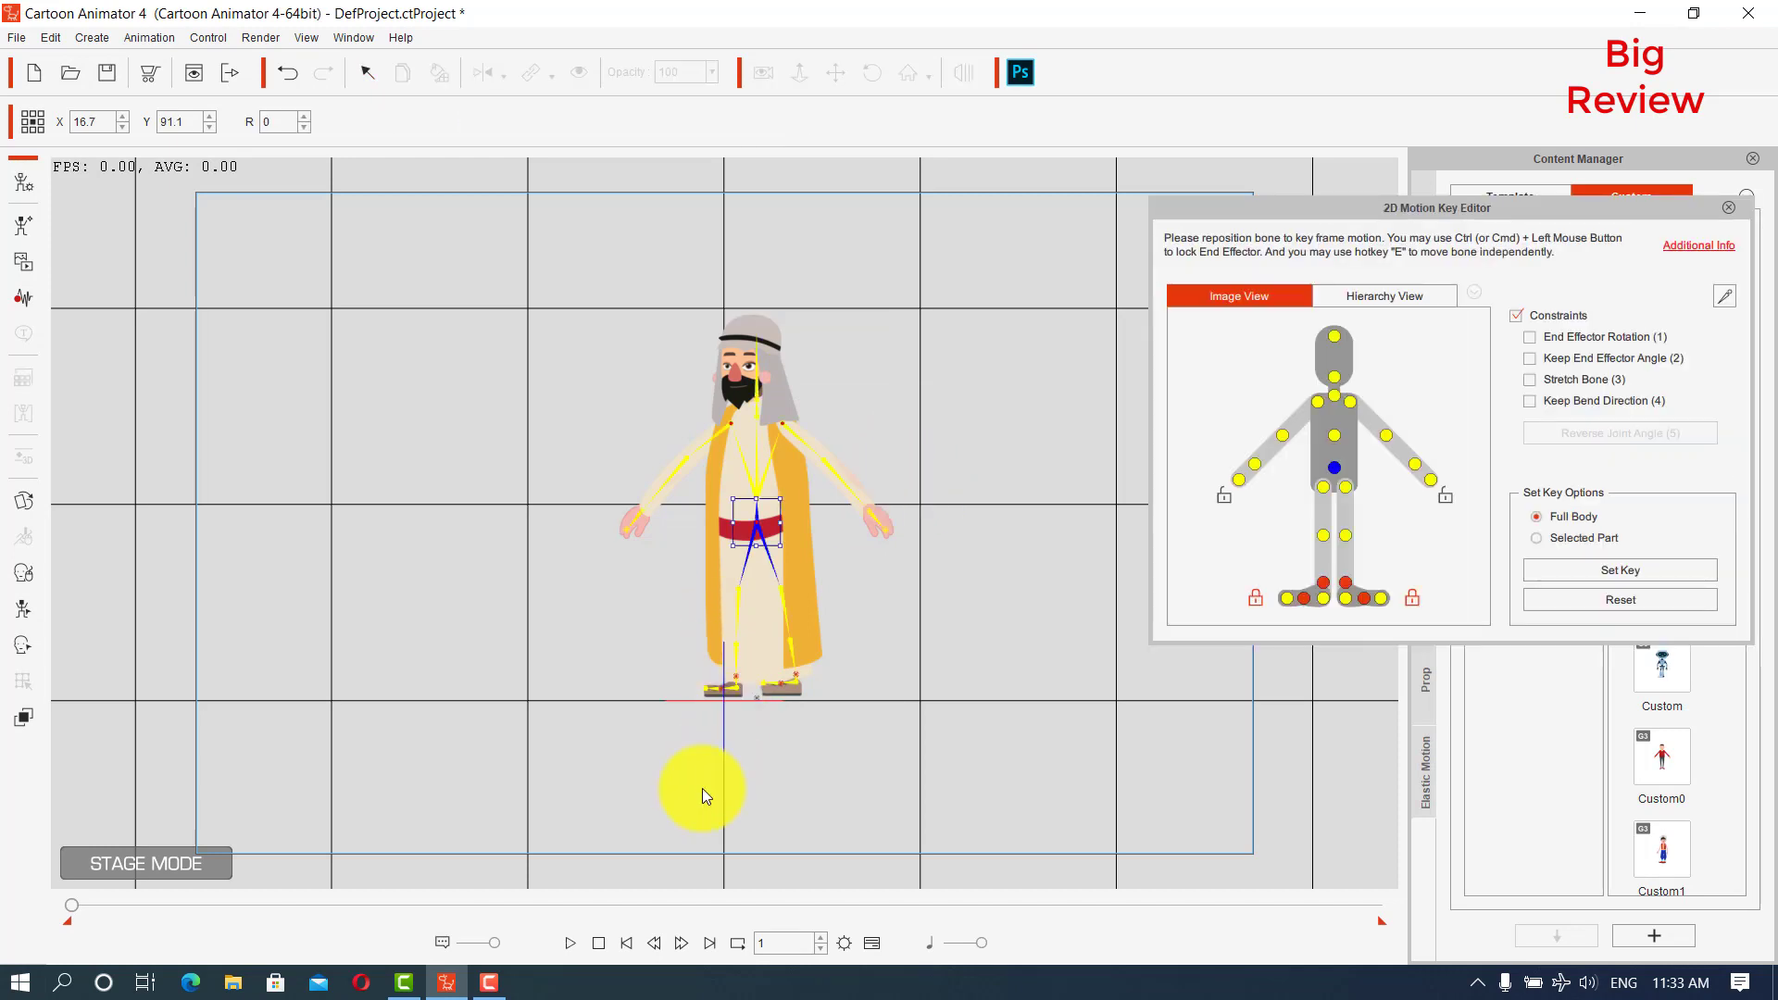
{"action": "left_click", "coordinate": [867, 945]}
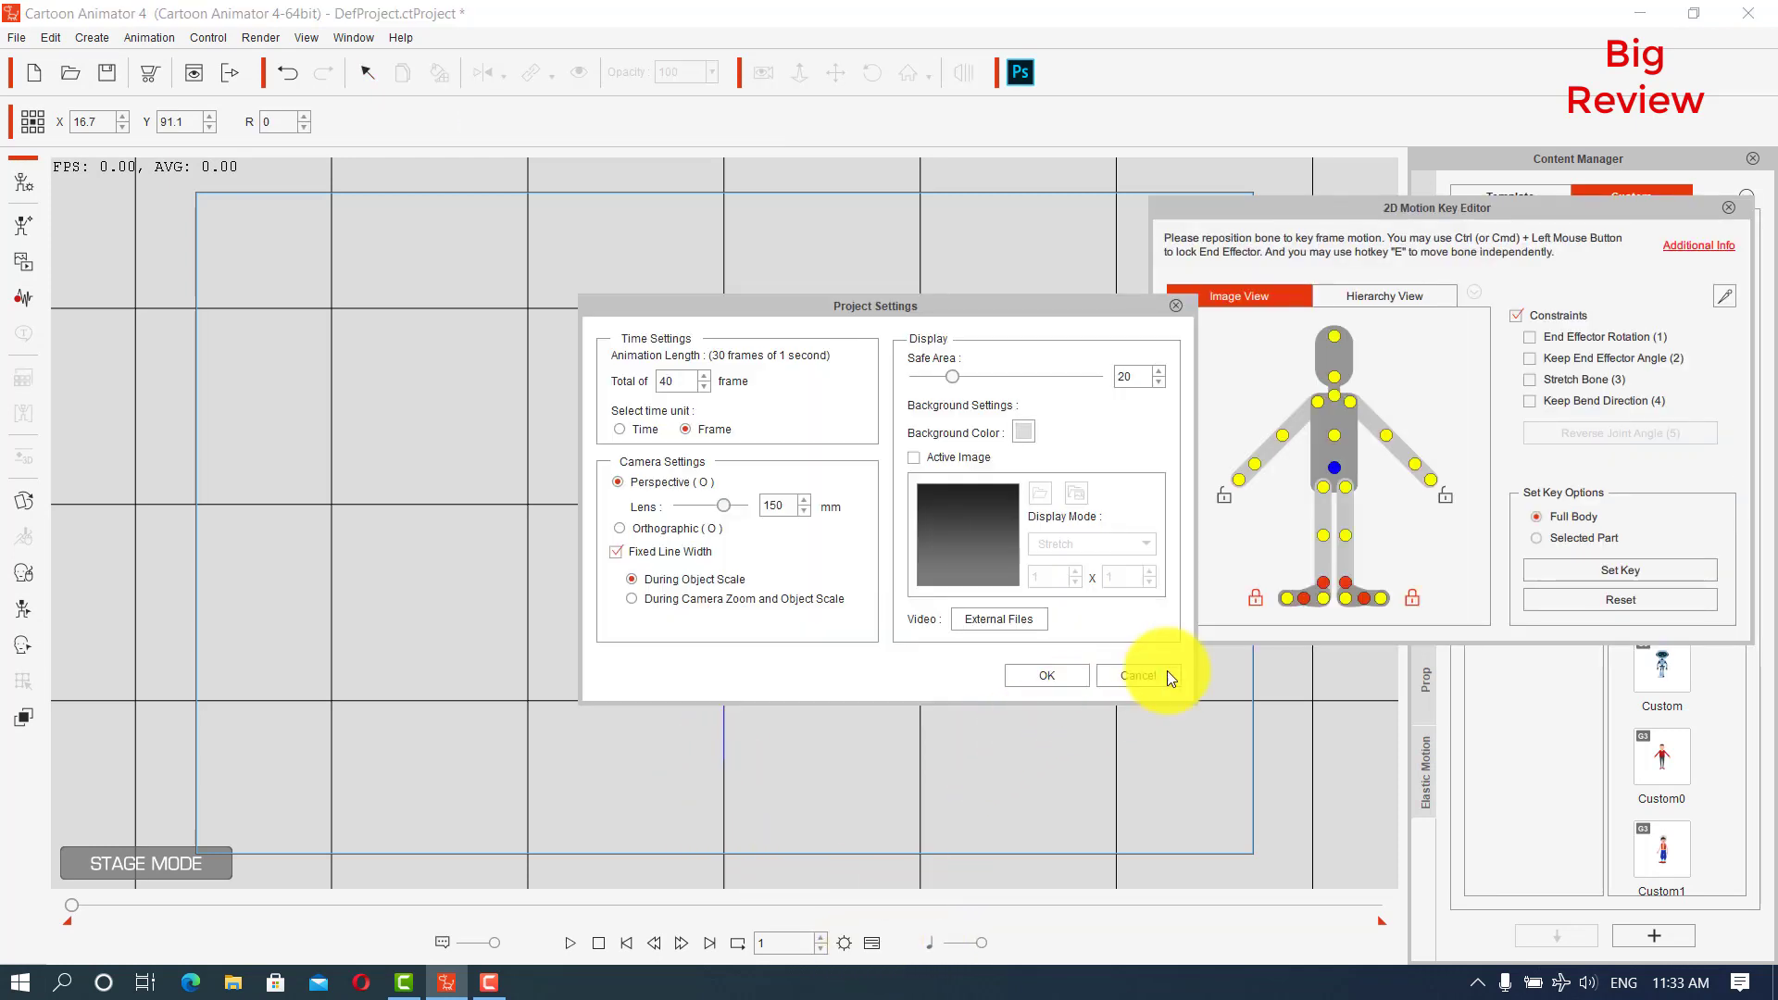
{"action": "left_click", "coordinate": [1139, 675]}
{"action": "left_click", "coordinate": [870, 942]}
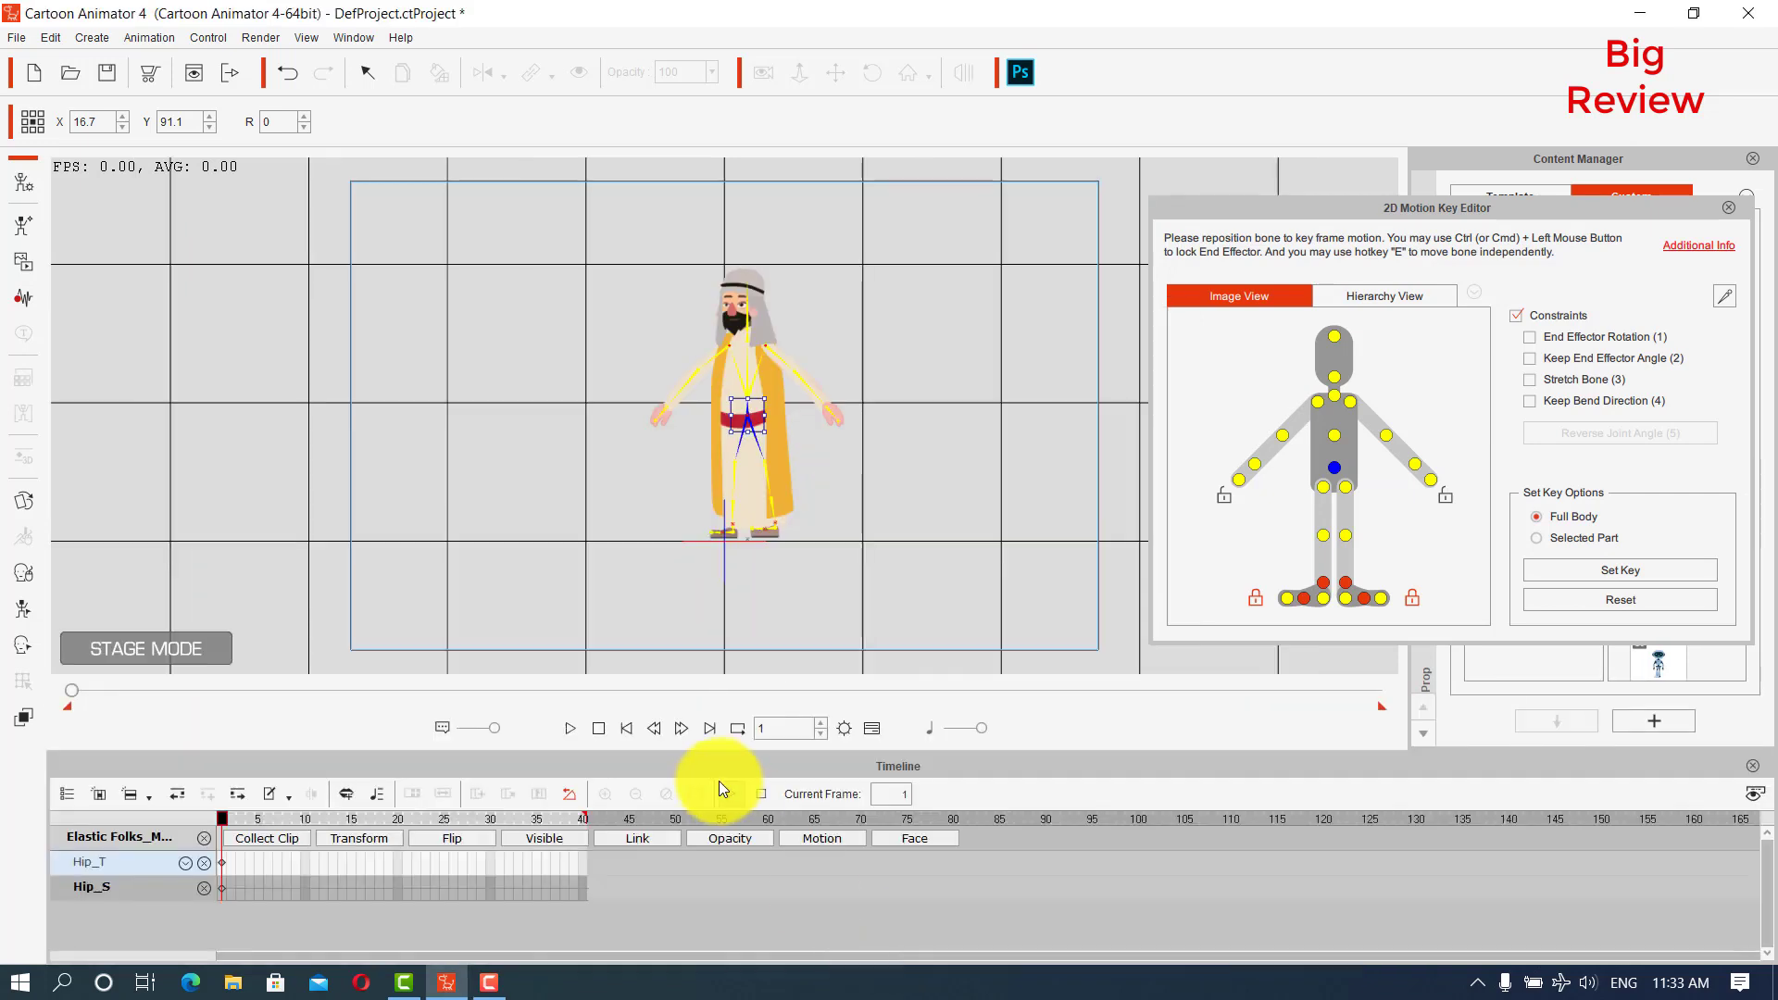
{"action": "left_click", "coordinate": [583, 872]}
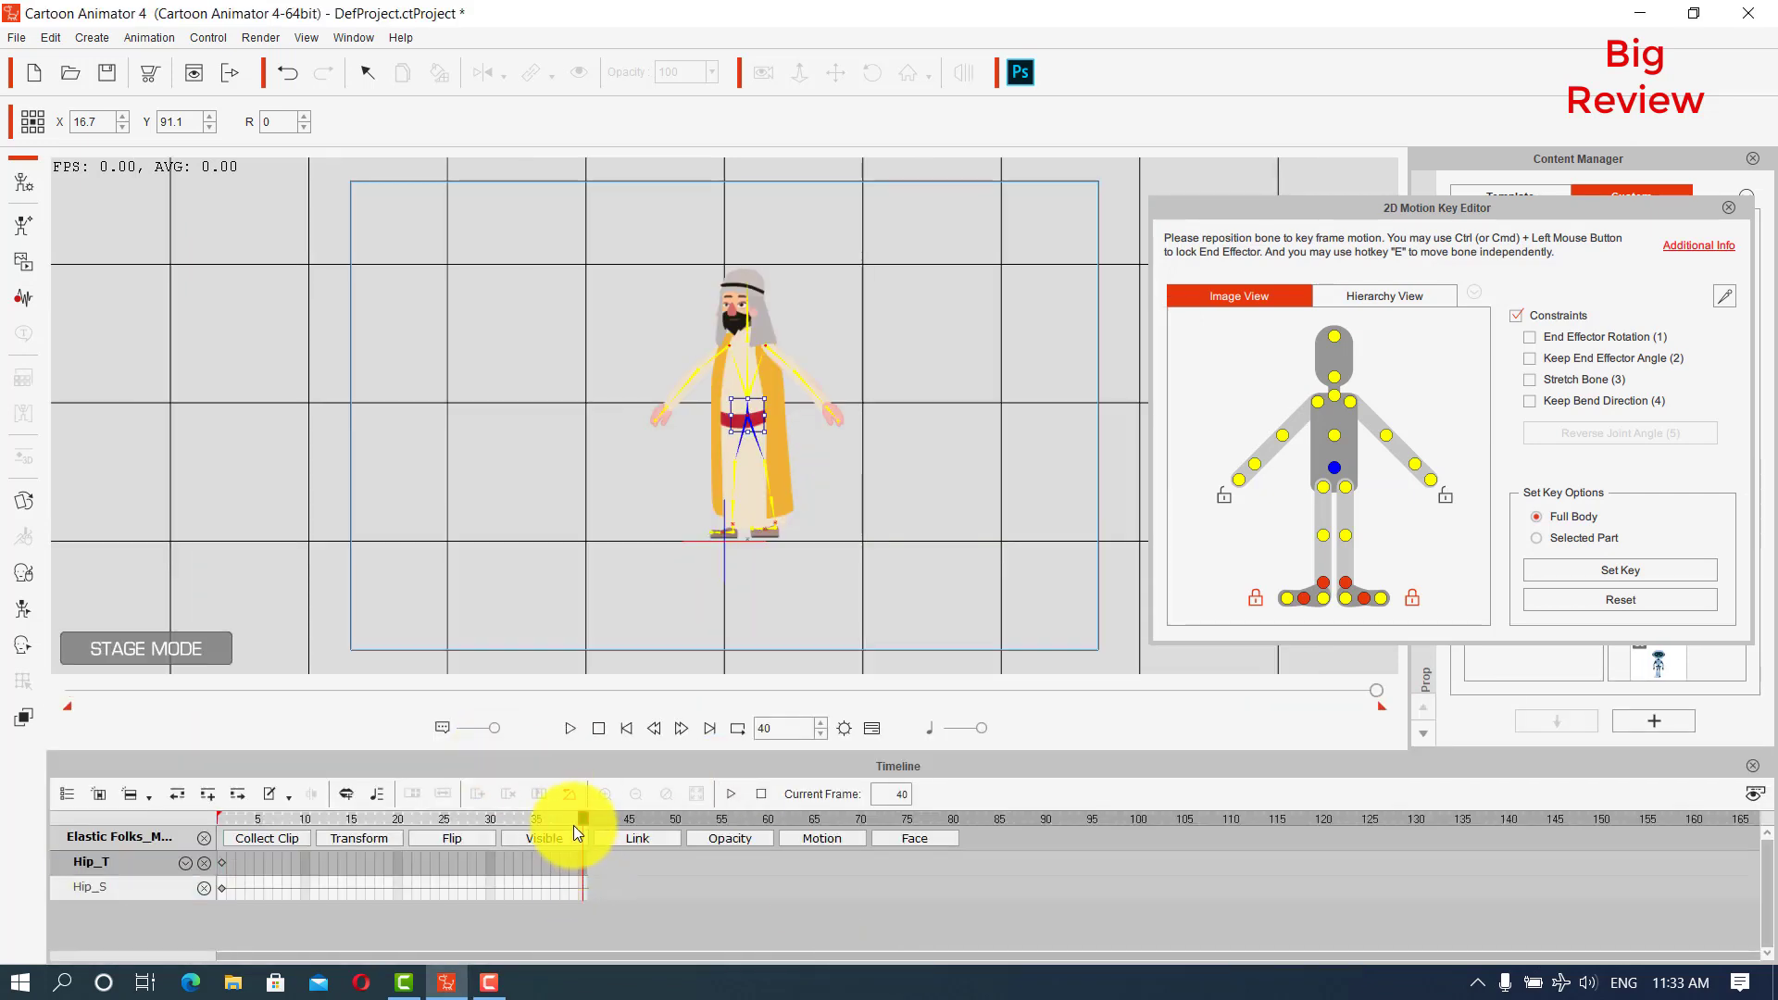
{"action": "left_click_drag", "start_coordinate": [580, 814], "coordinate": [136, 822]}
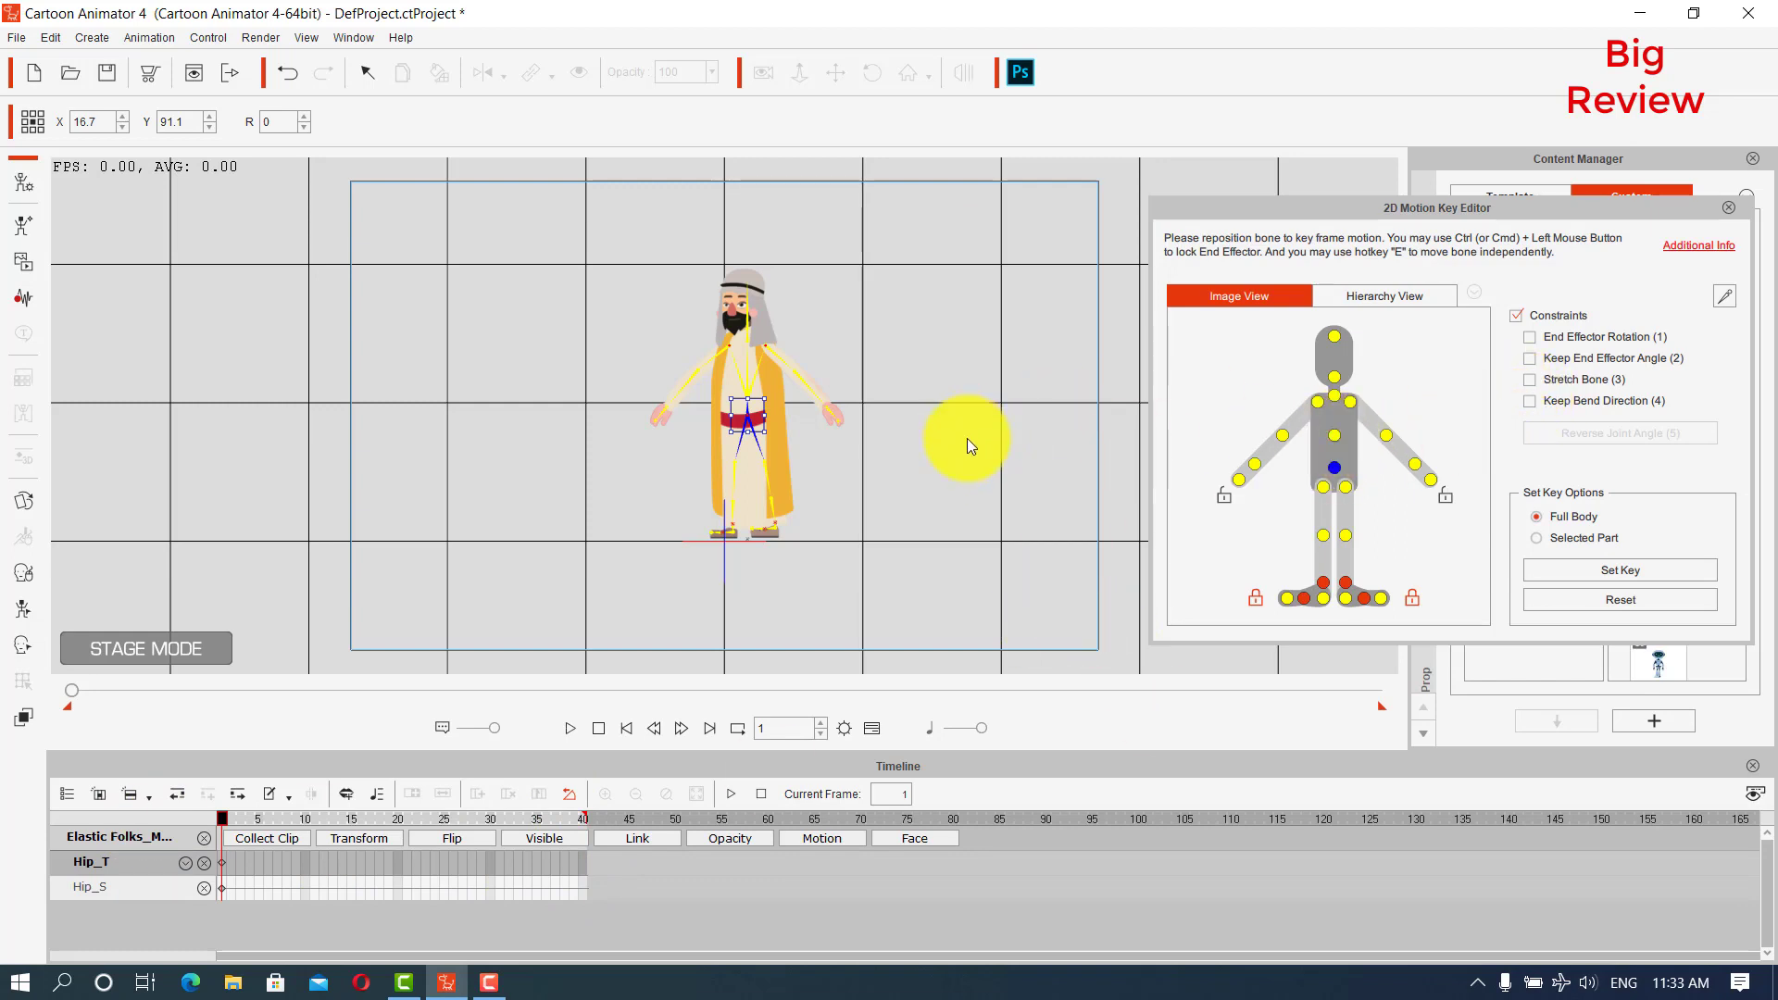
At frame 1, rotate the RArm to about 328 and the LArm to about 55 so both arms hang against the robe.
{"action": "left_click", "coordinate": [1351, 404]}
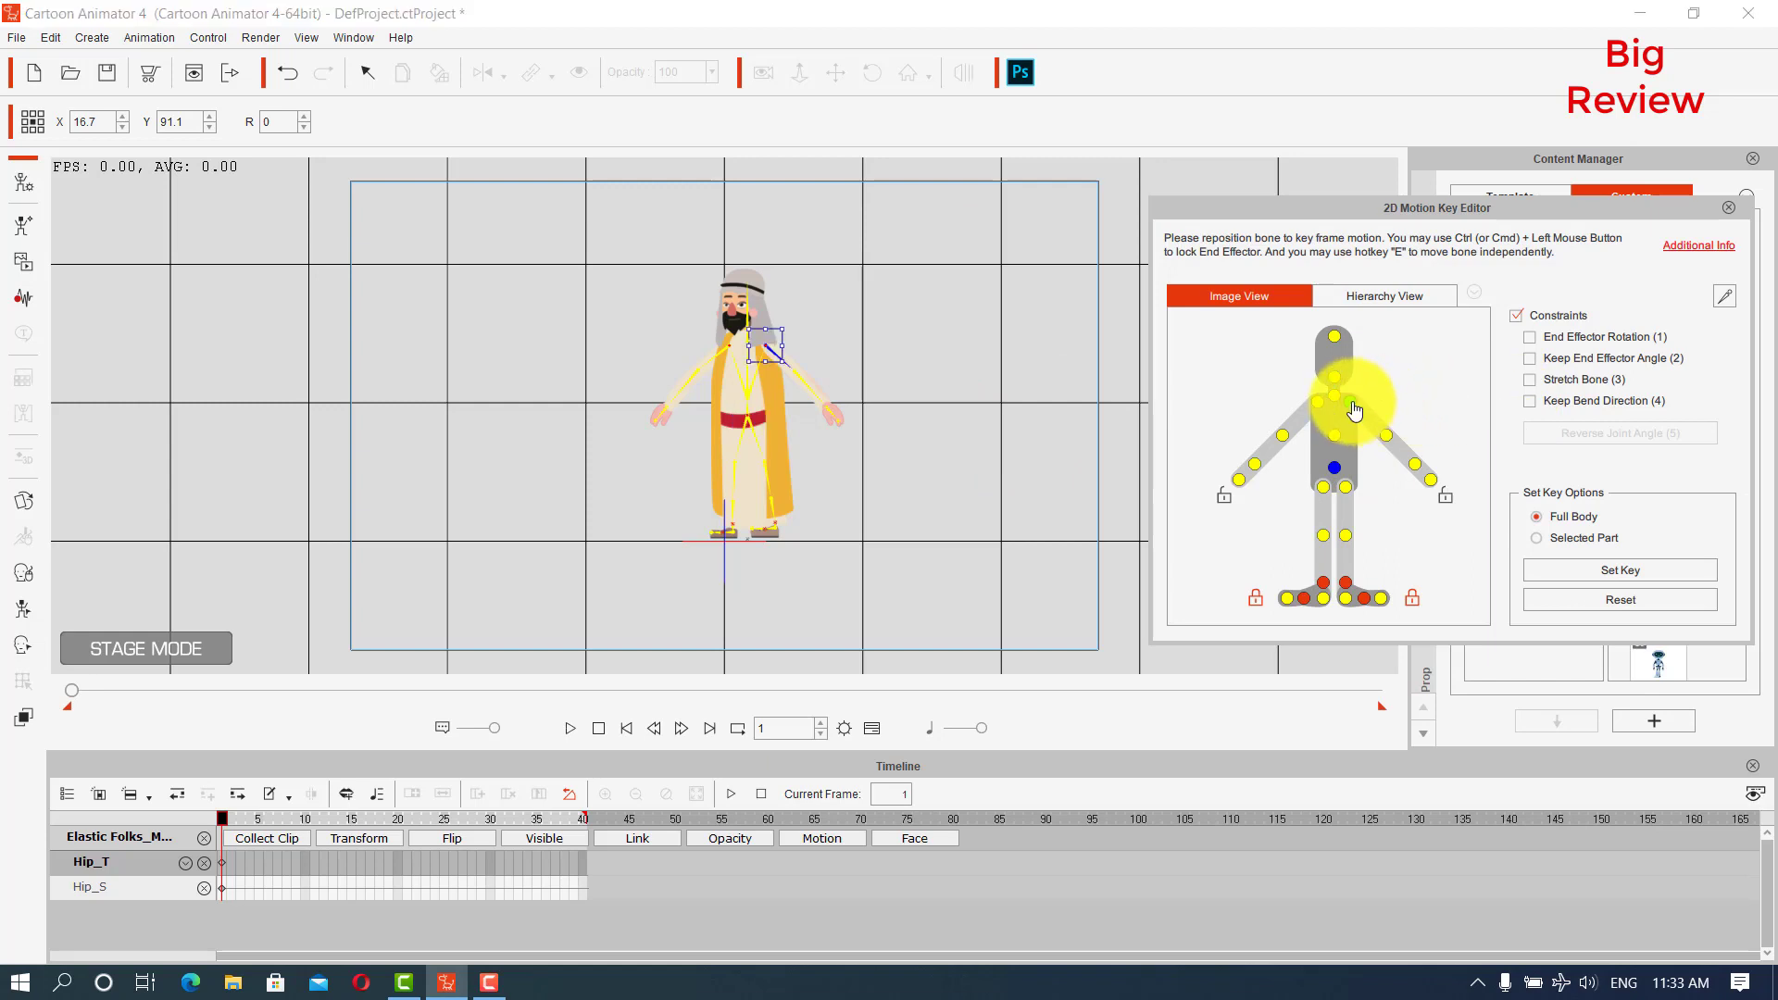
{"action": "left_click_drag", "start_coordinate": [781, 379], "coordinate": [802, 436]}
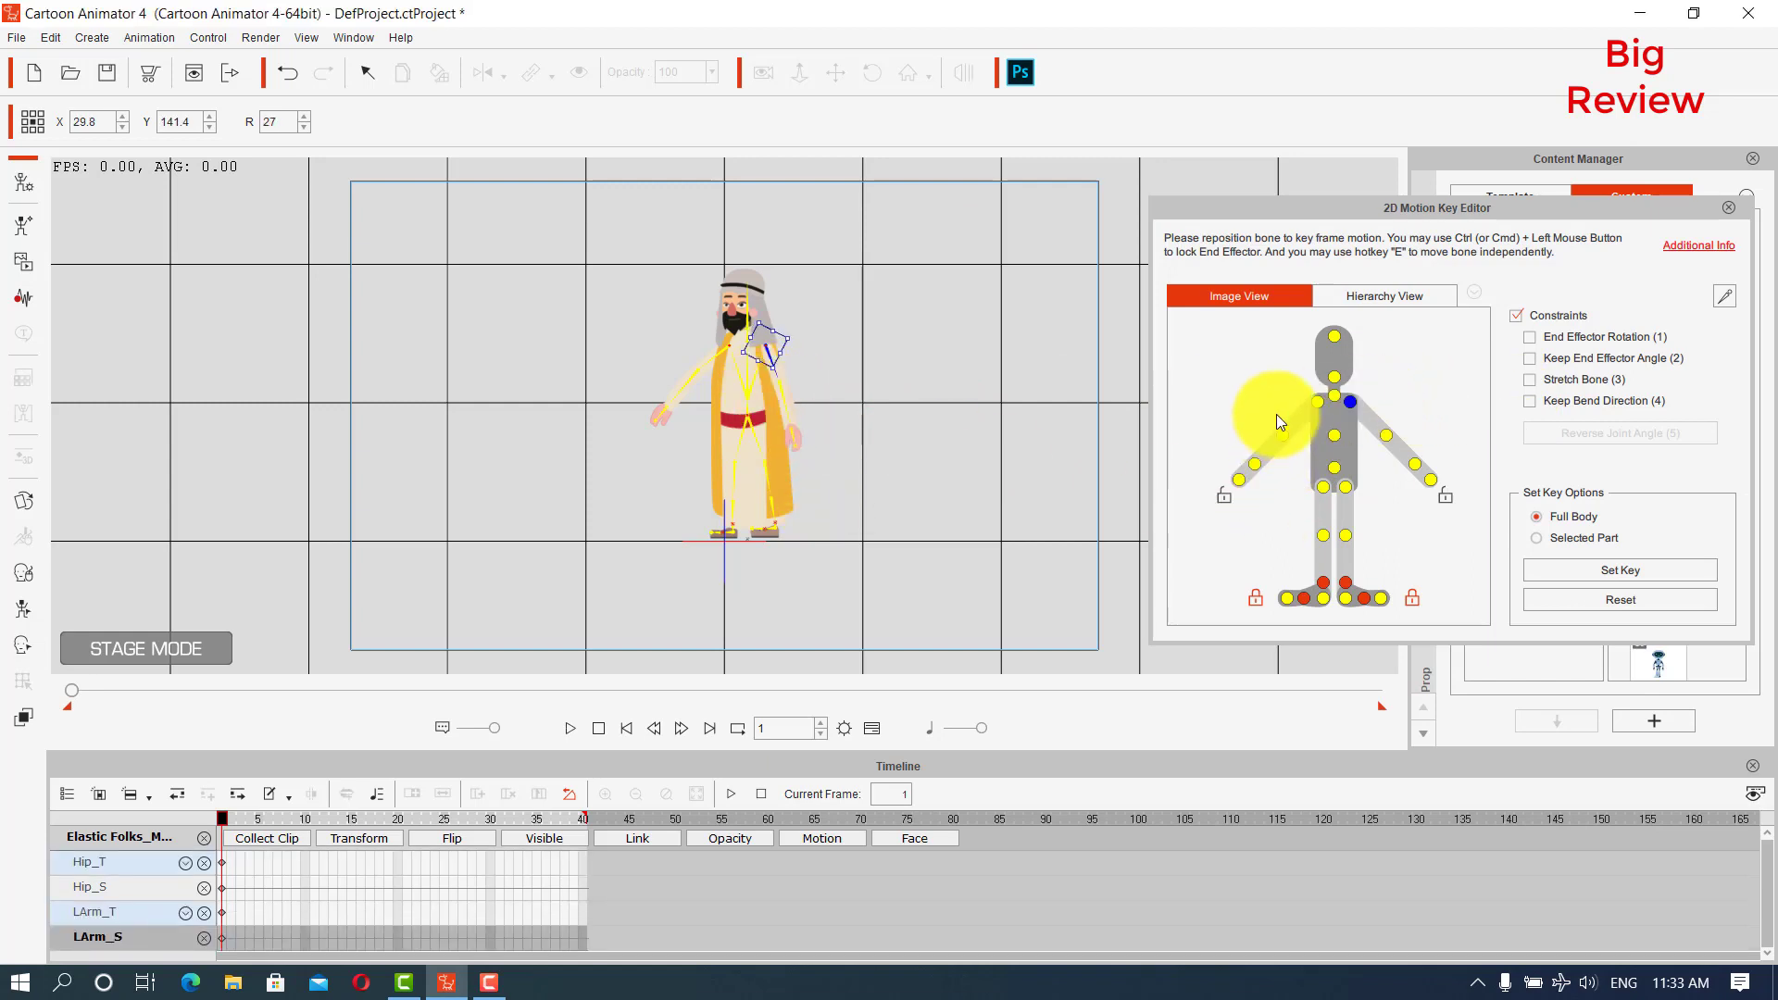
{"action": "left_click", "coordinate": [1318, 402]}
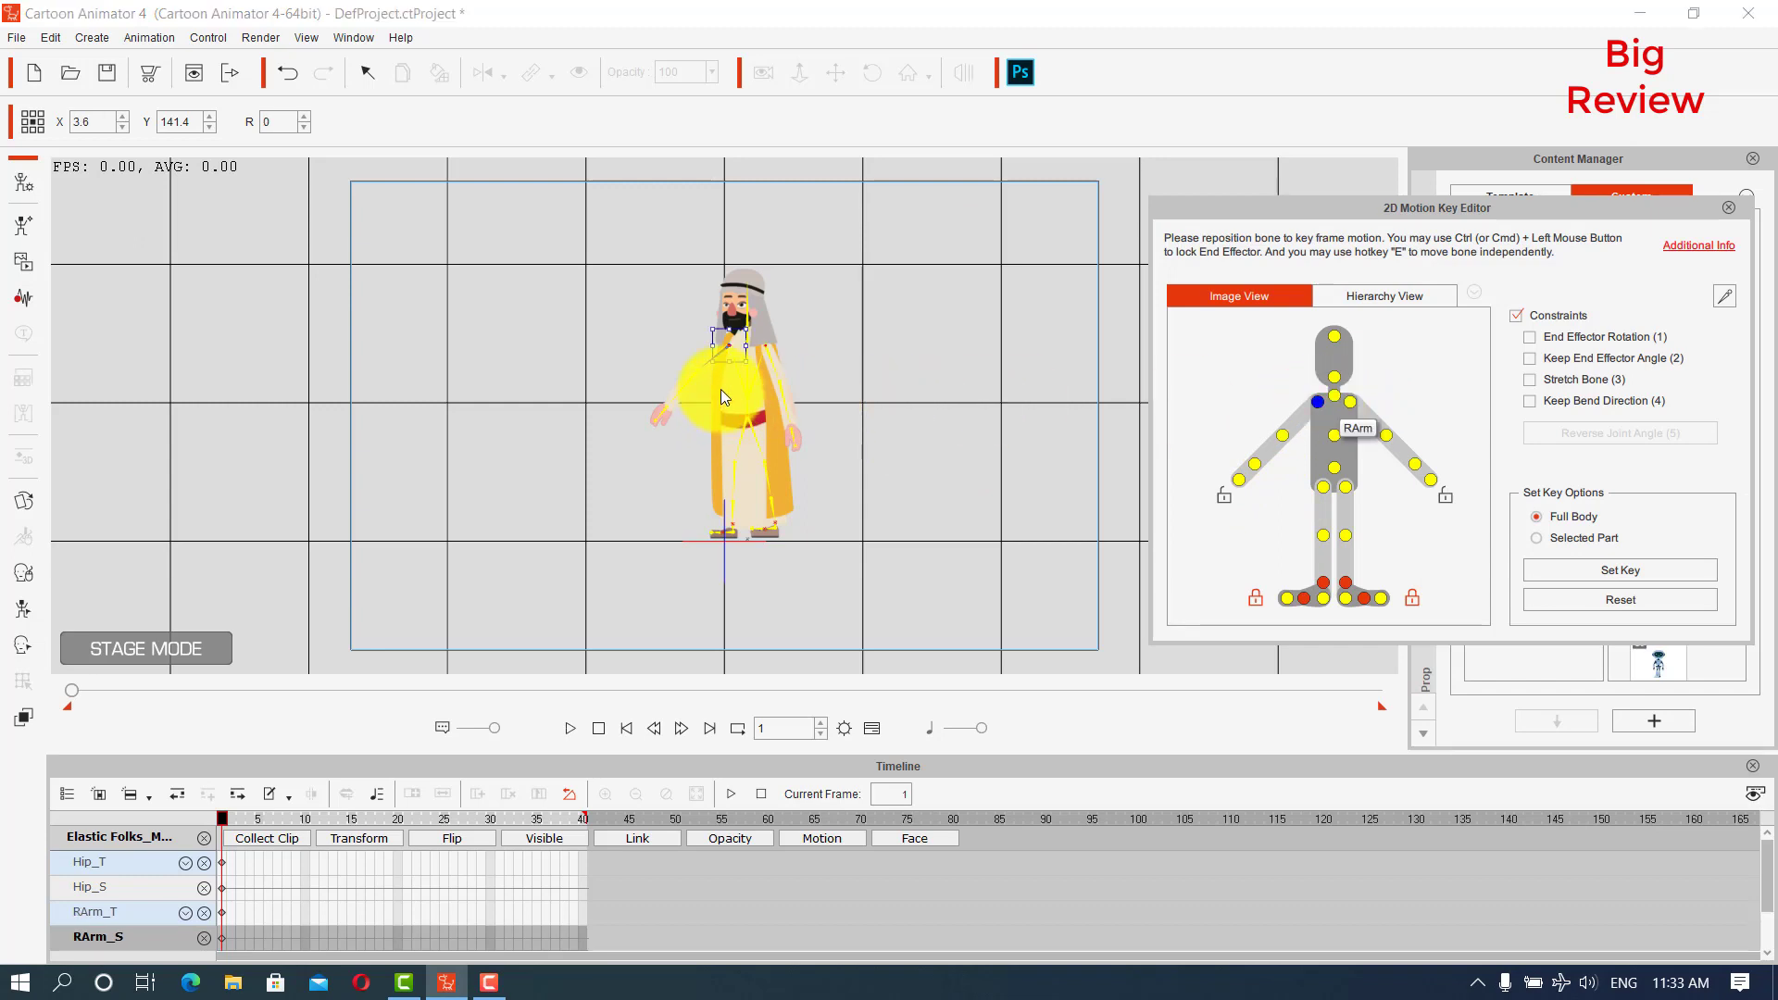
{"action": "left_click_drag", "start_coordinate": [710, 378], "coordinate": [732, 385]}
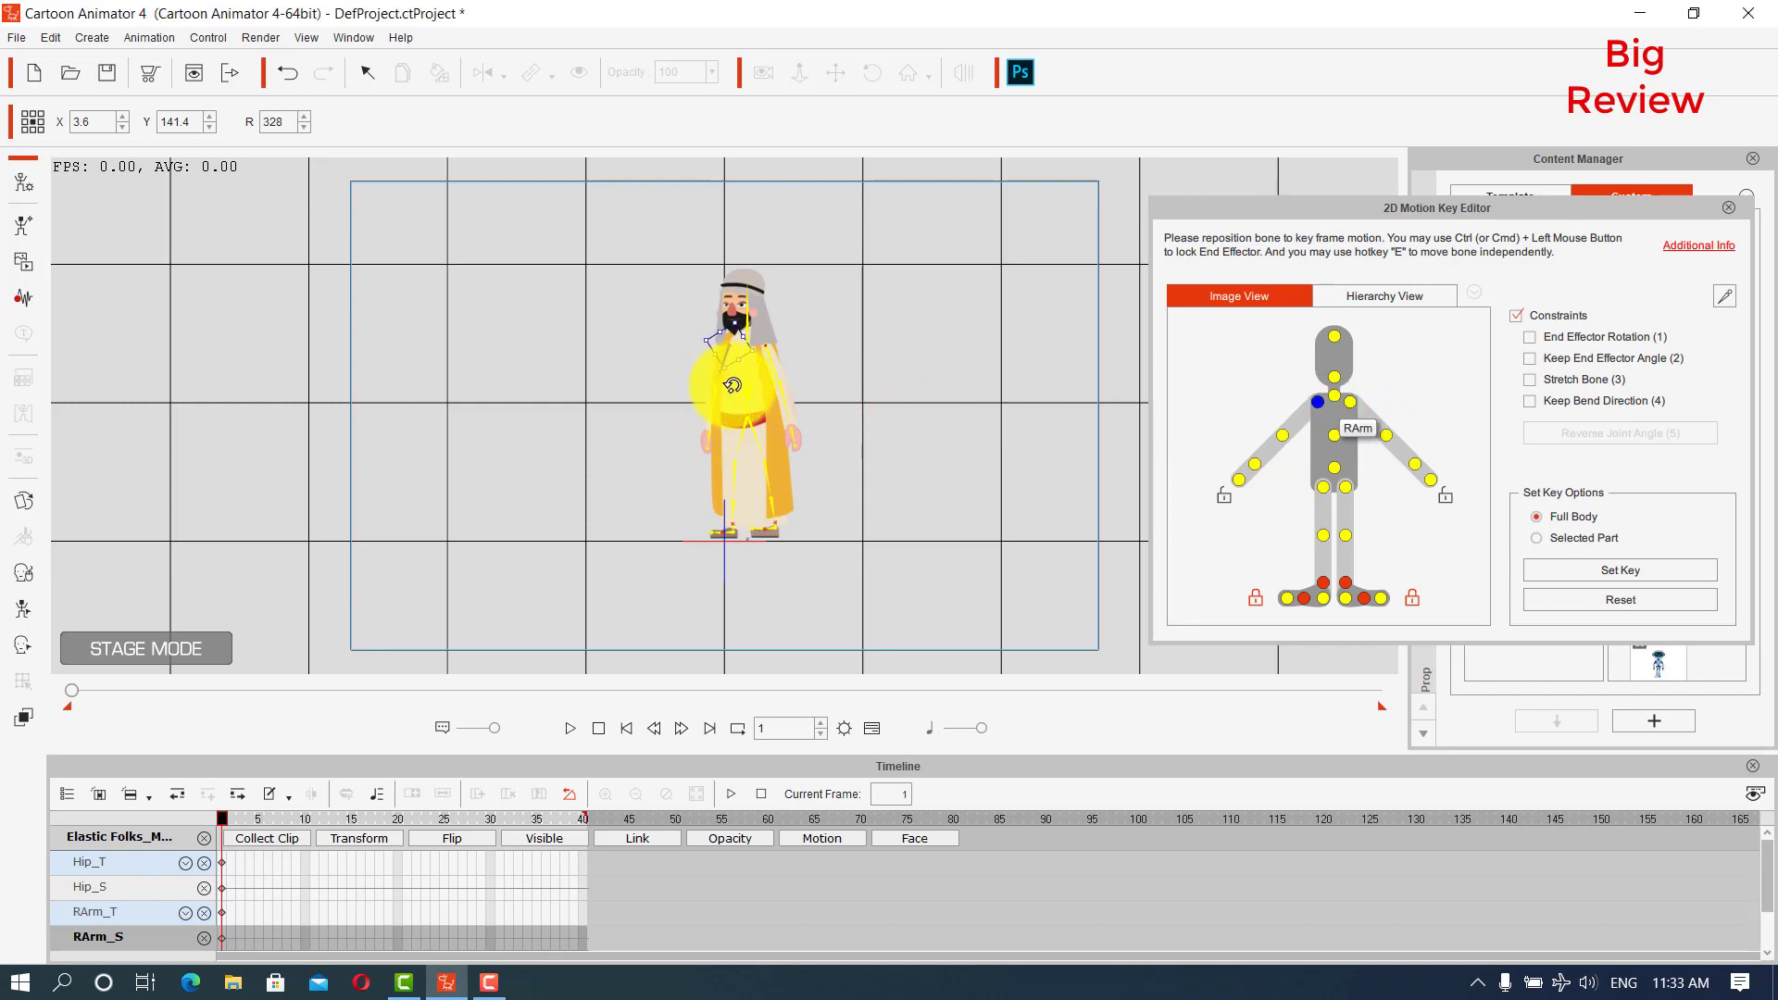
{"action": "left_click", "coordinate": [1350, 401]}
{"action": "left_click_drag", "start_coordinate": [782, 349], "coordinate": [774, 349]}
{"action": "left_click", "coordinate": [1391, 435]}
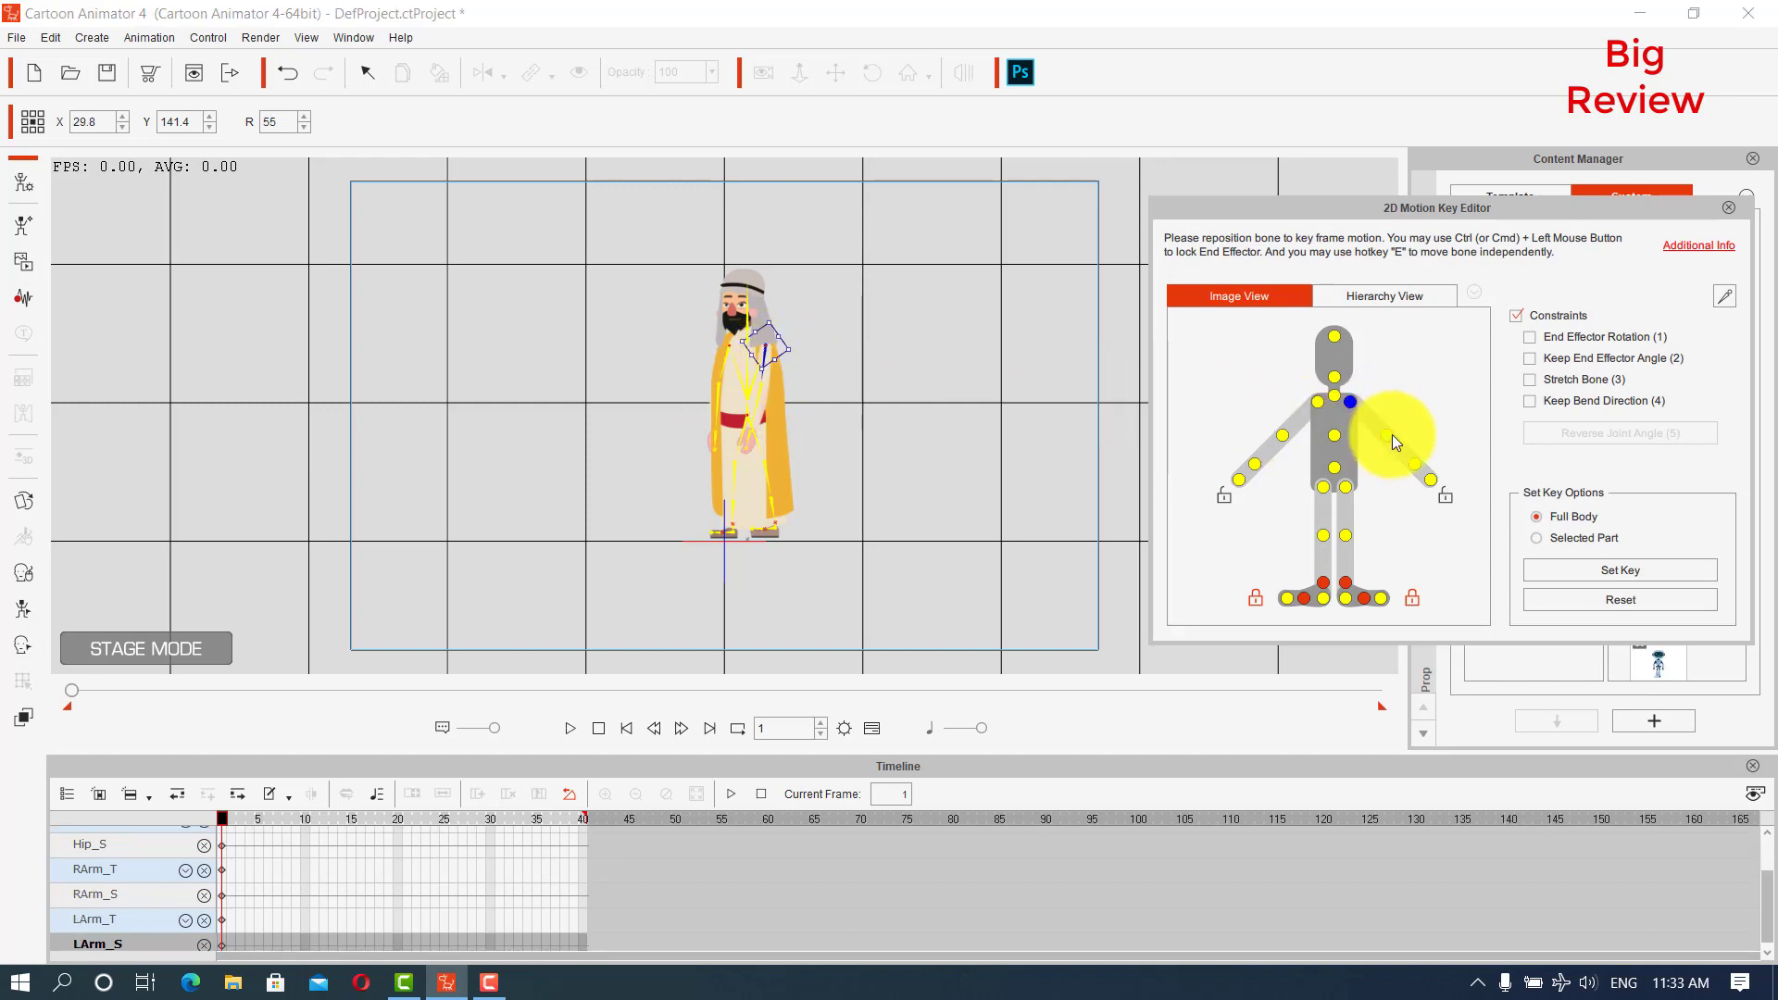
Unlock both feet and rotate the RThigh to about 10 and the LThigh to about 338 for a walking stride at frame 1.
{"action": "left_click", "coordinate": [1323, 487]}
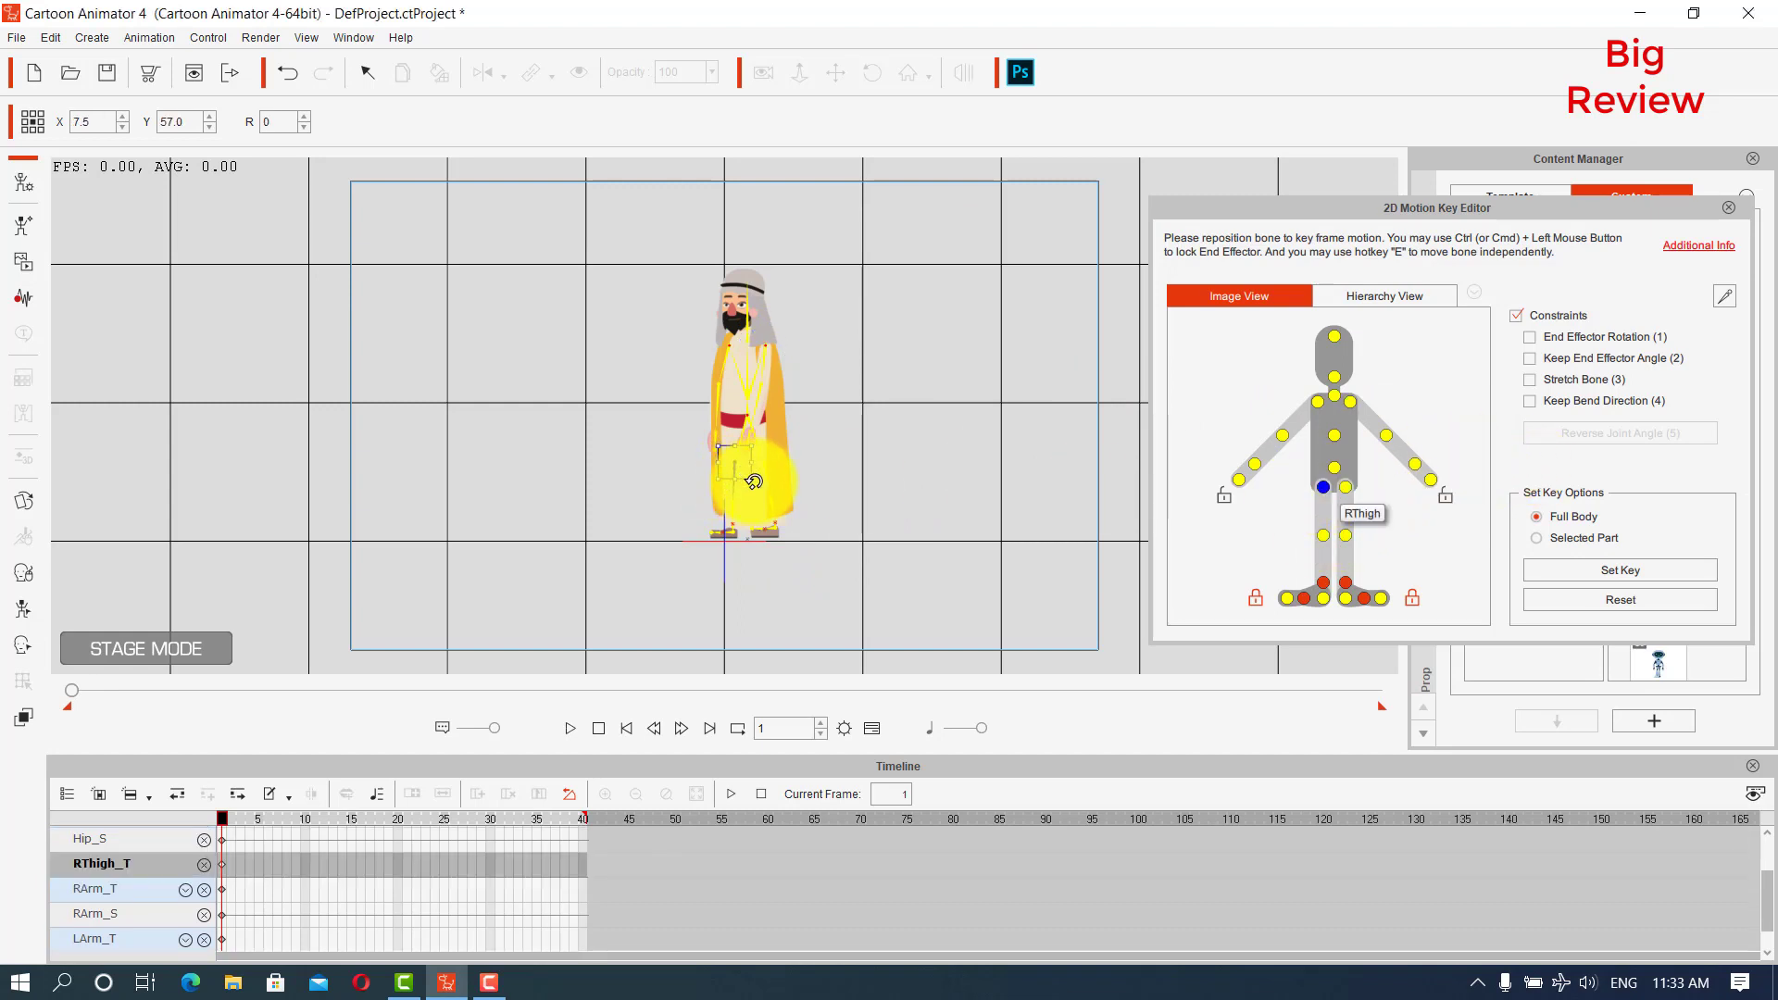
{"action": "left_click_drag", "start_coordinate": [750, 483], "coordinate": [757, 483]}
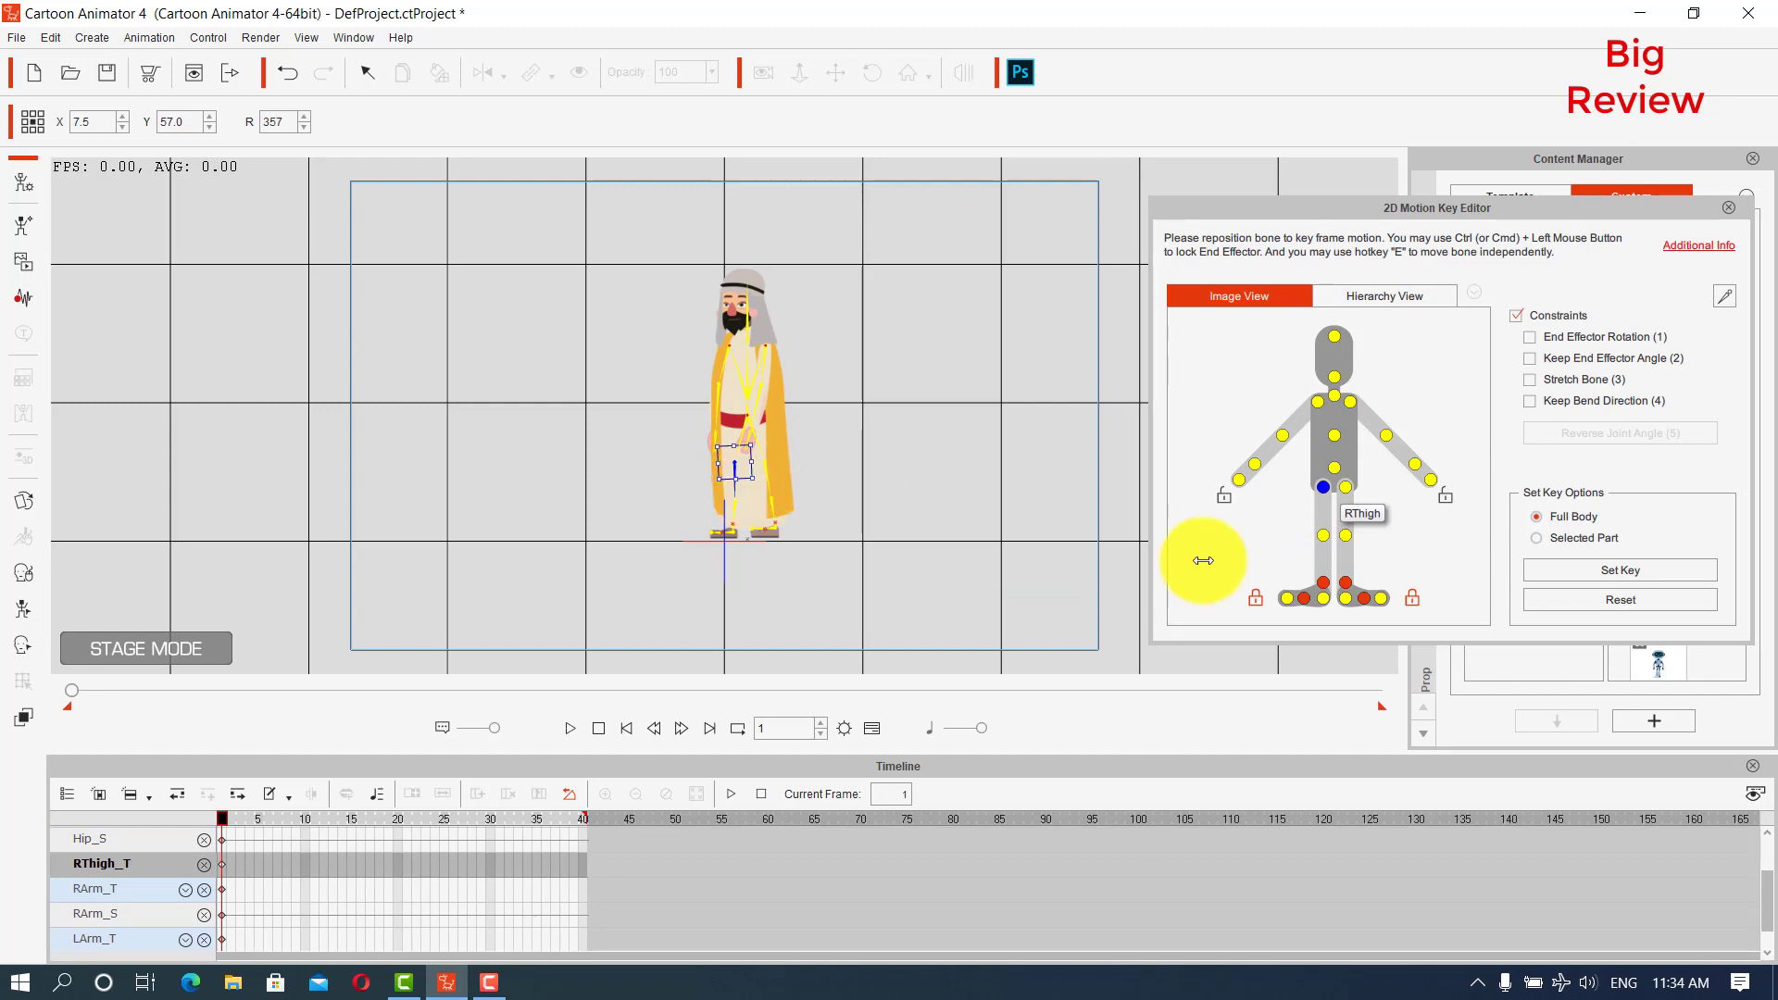
{"action": "left_click", "coordinate": [1255, 597]}
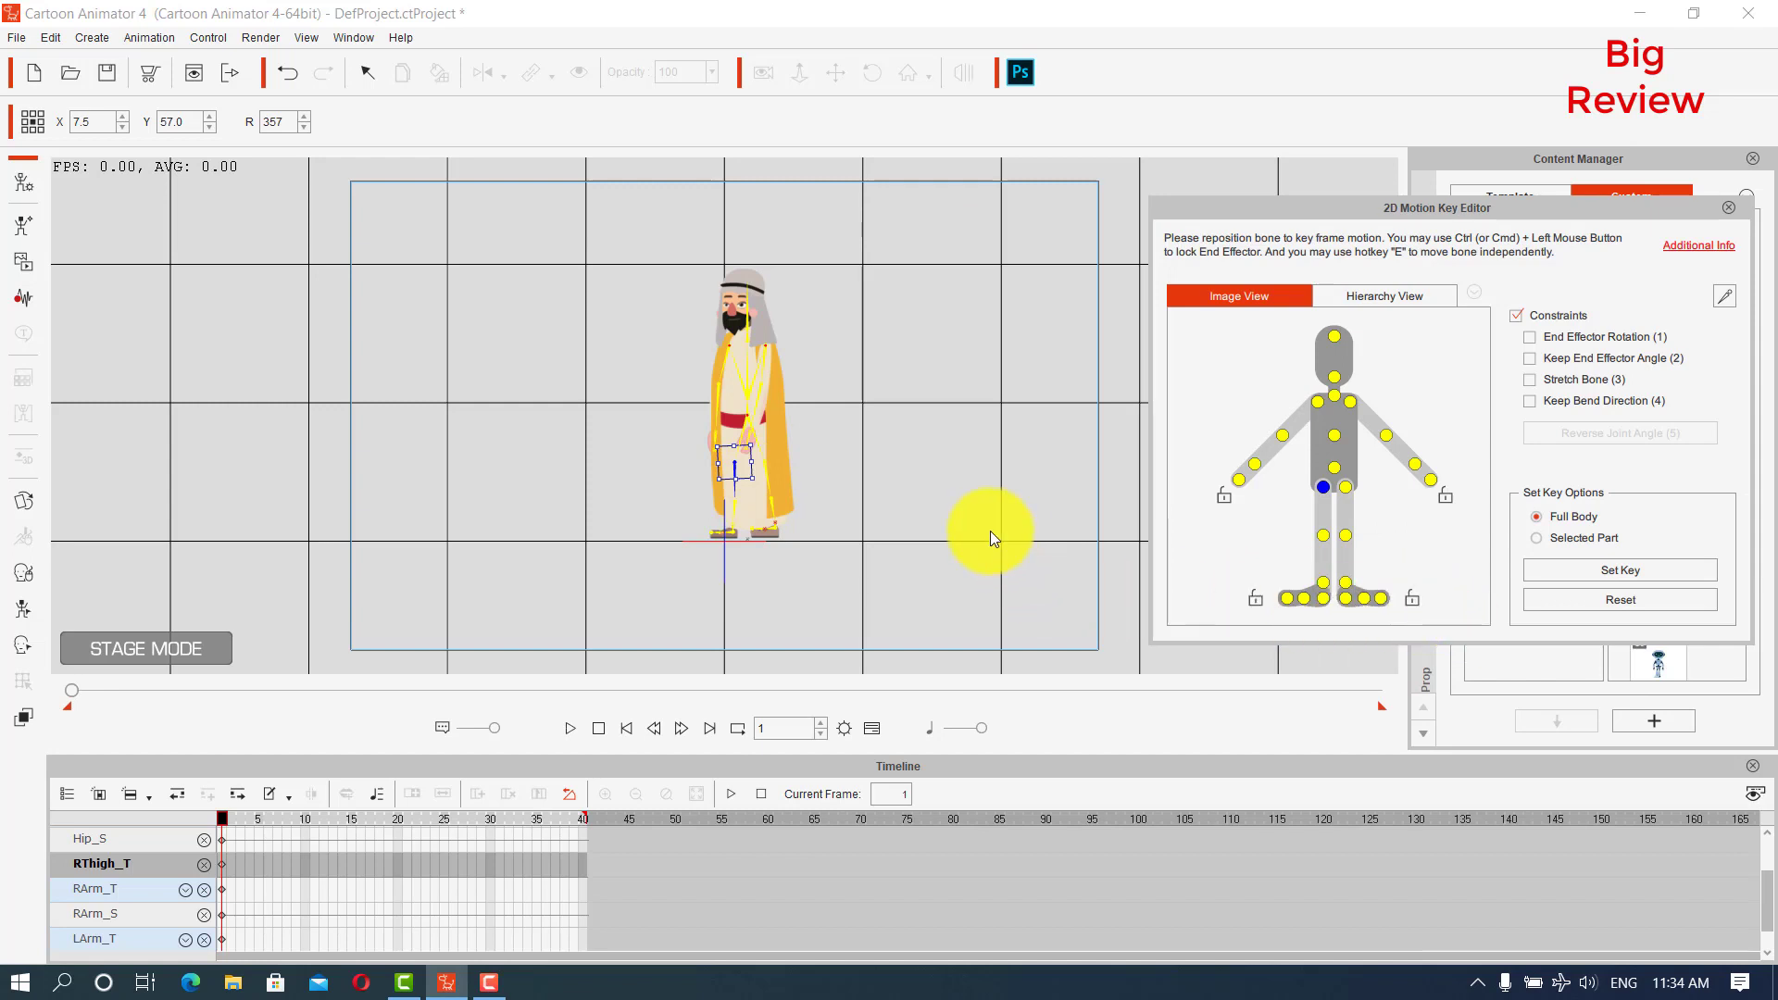
{"action": "left_click_drag", "start_coordinate": [761, 477], "coordinate": [750, 478]}
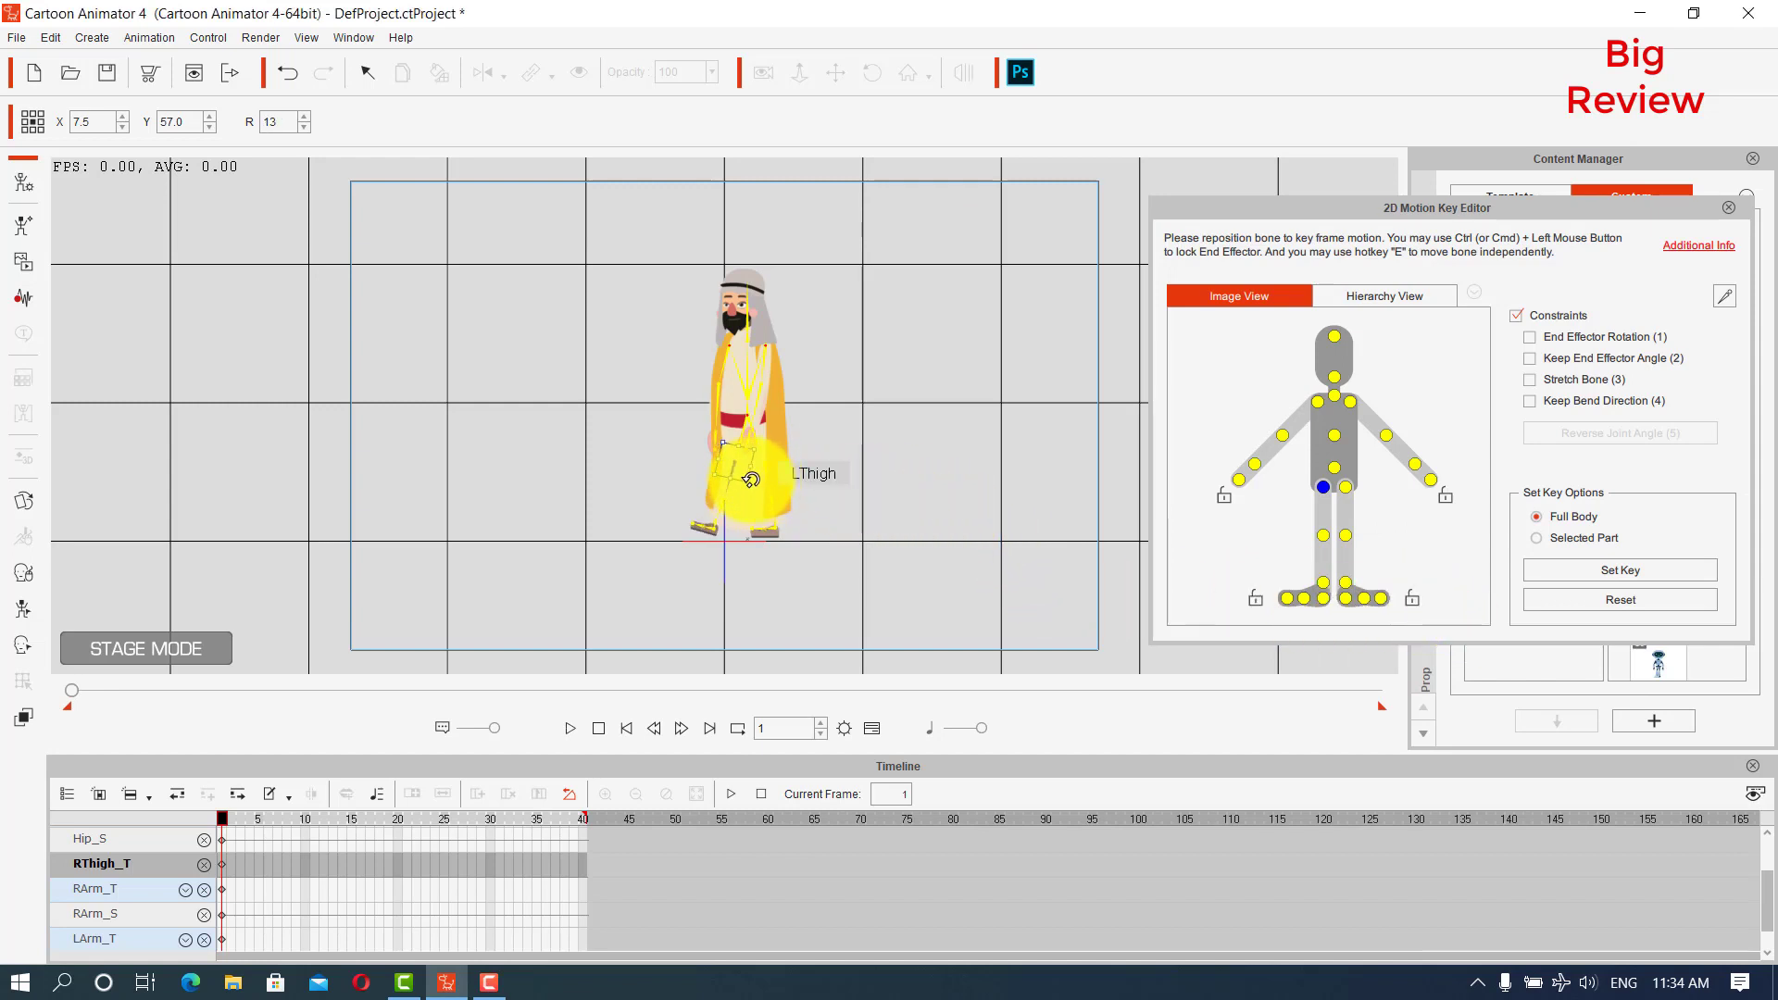
{"action": "left_click", "coordinate": [1347, 535]}
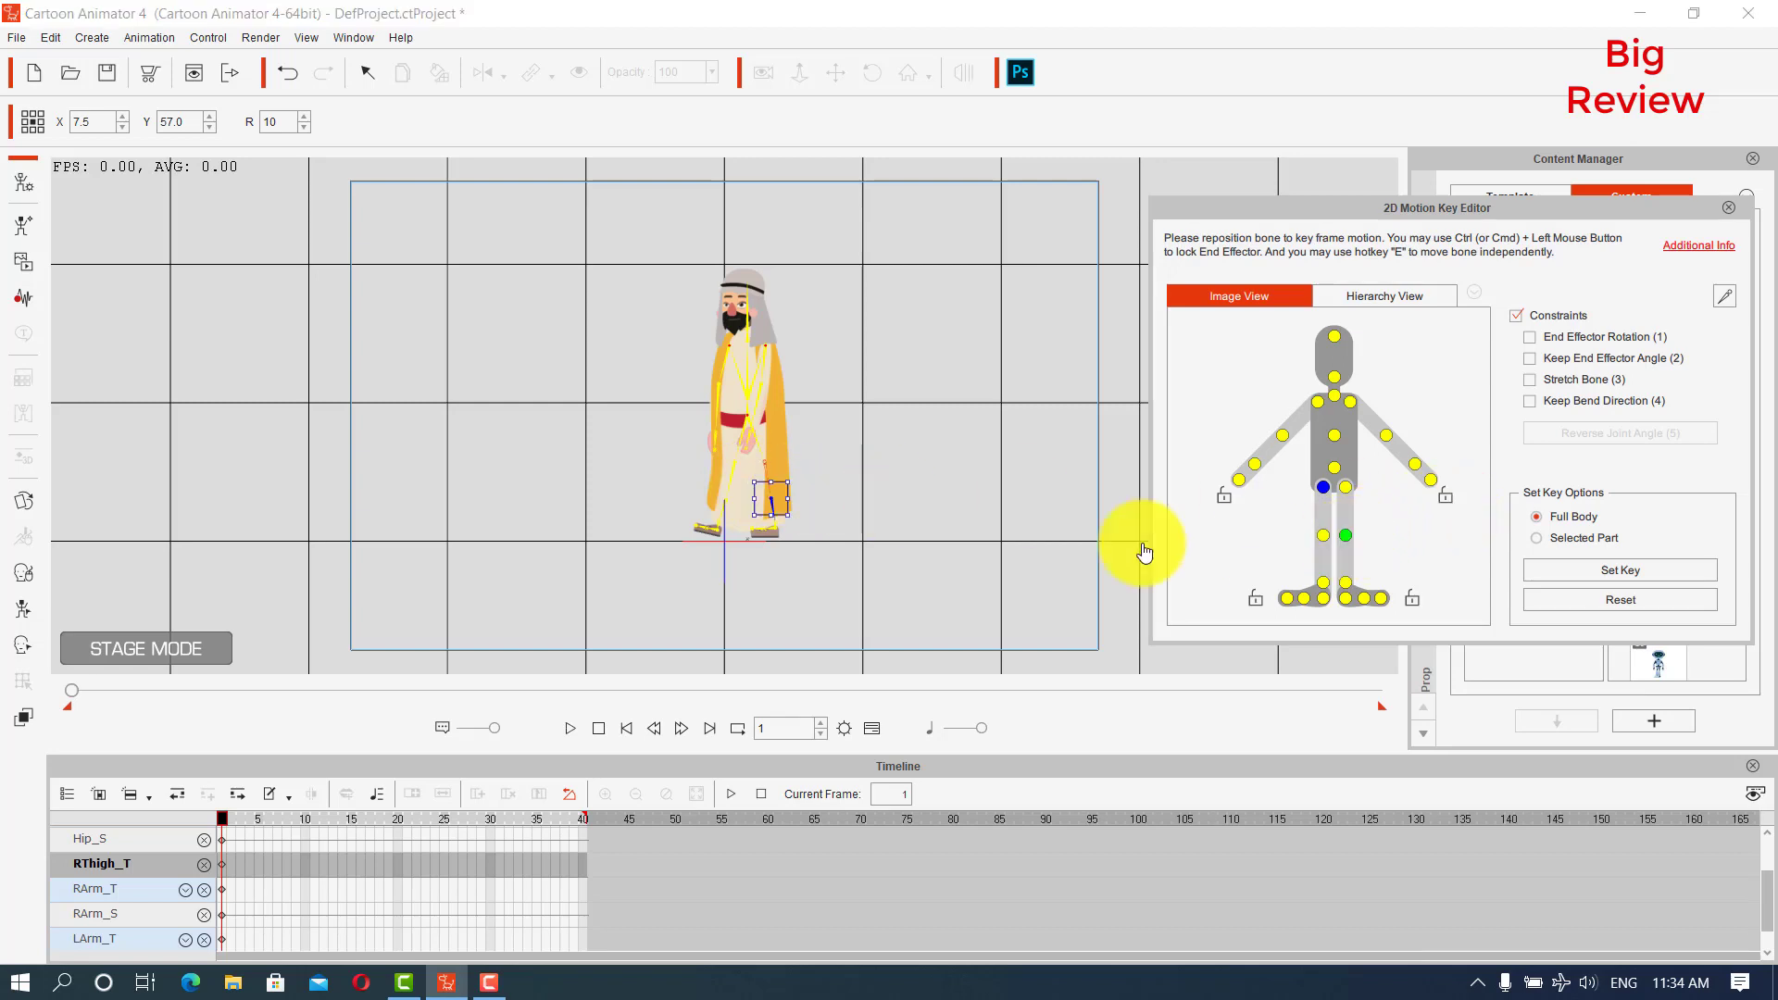
{"action": "left_click", "coordinate": [1347, 488]}
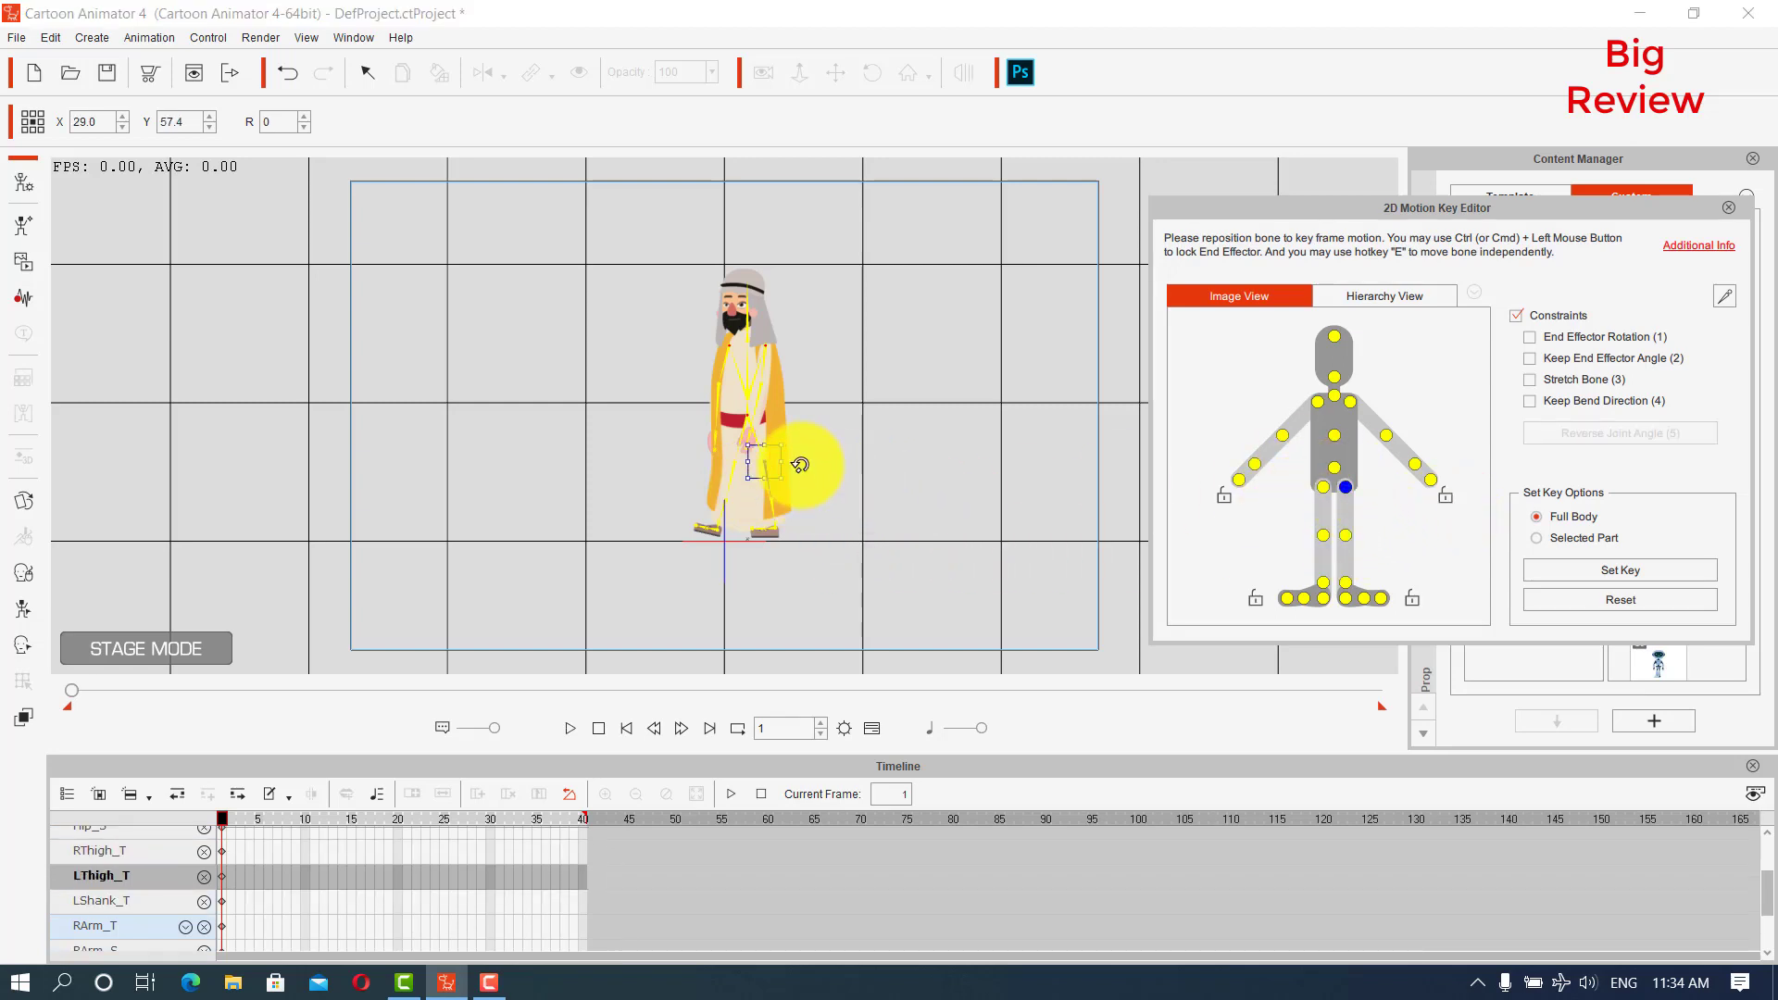
{"action": "left_click_drag", "start_coordinate": [800, 465], "coordinate": [832, 439]}
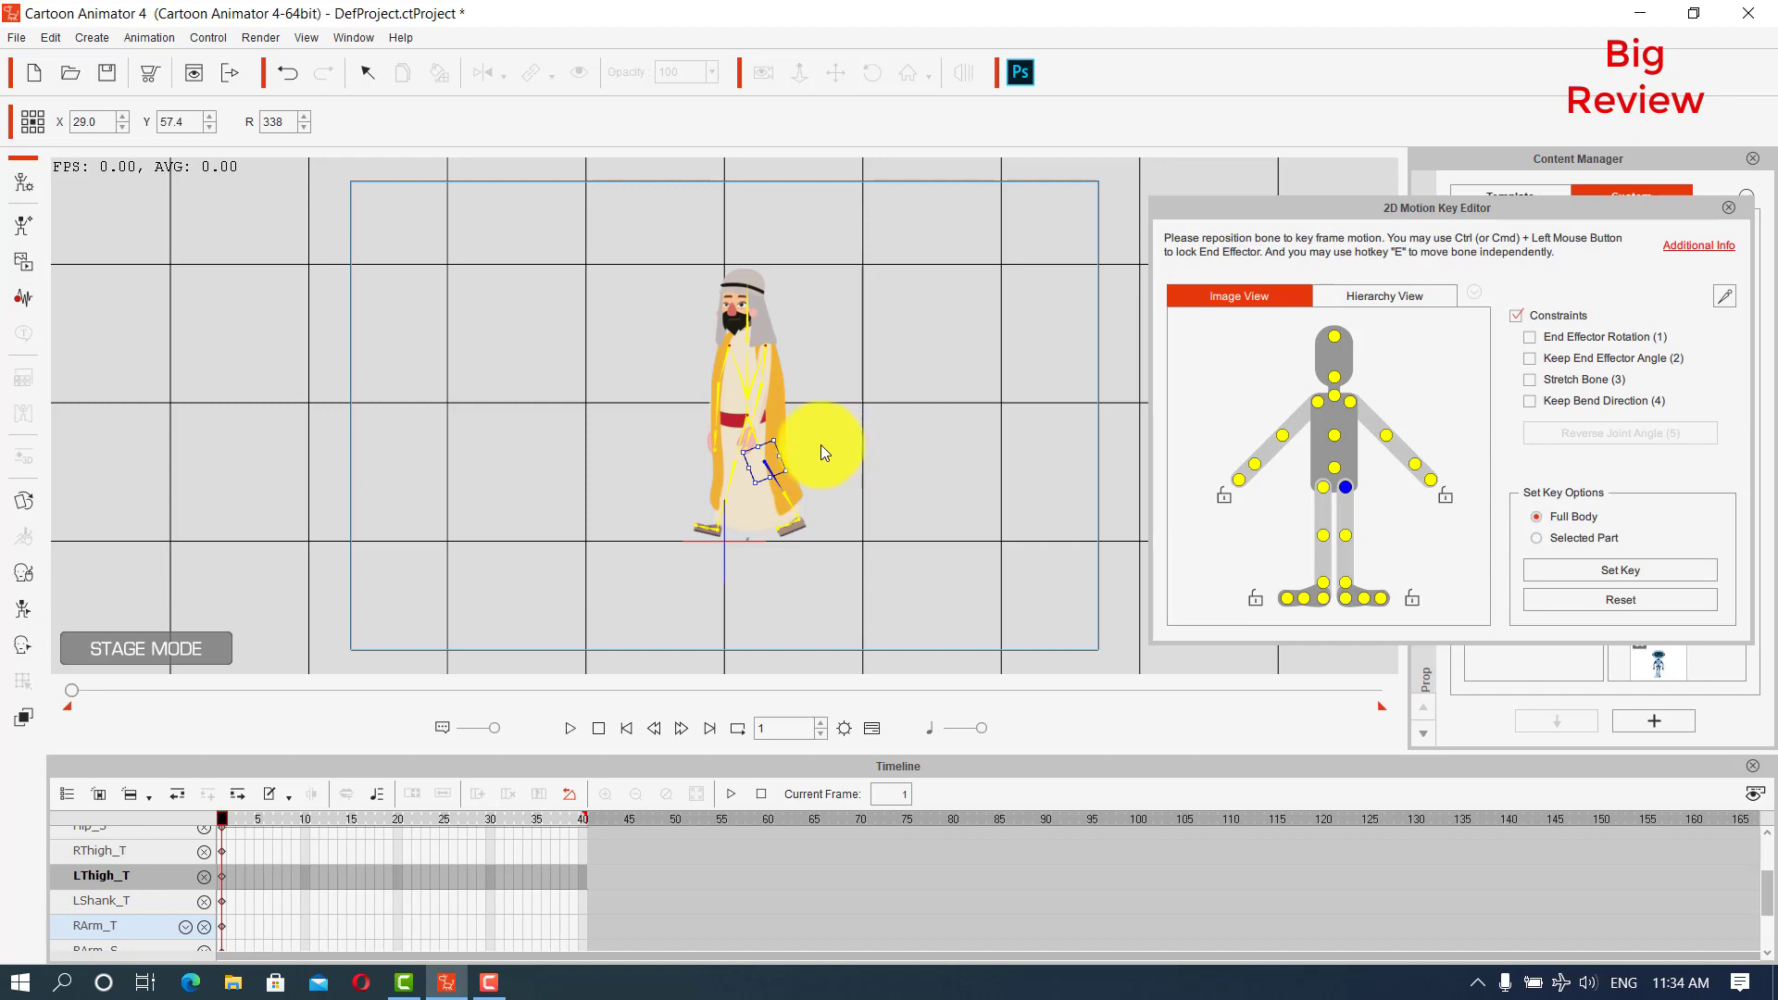
Rotate the LArm to about 58 and the RArm to about 311 at frame 1, and set a full-body key at frame 40.
{"action": "left_click", "coordinate": [1354, 399]}
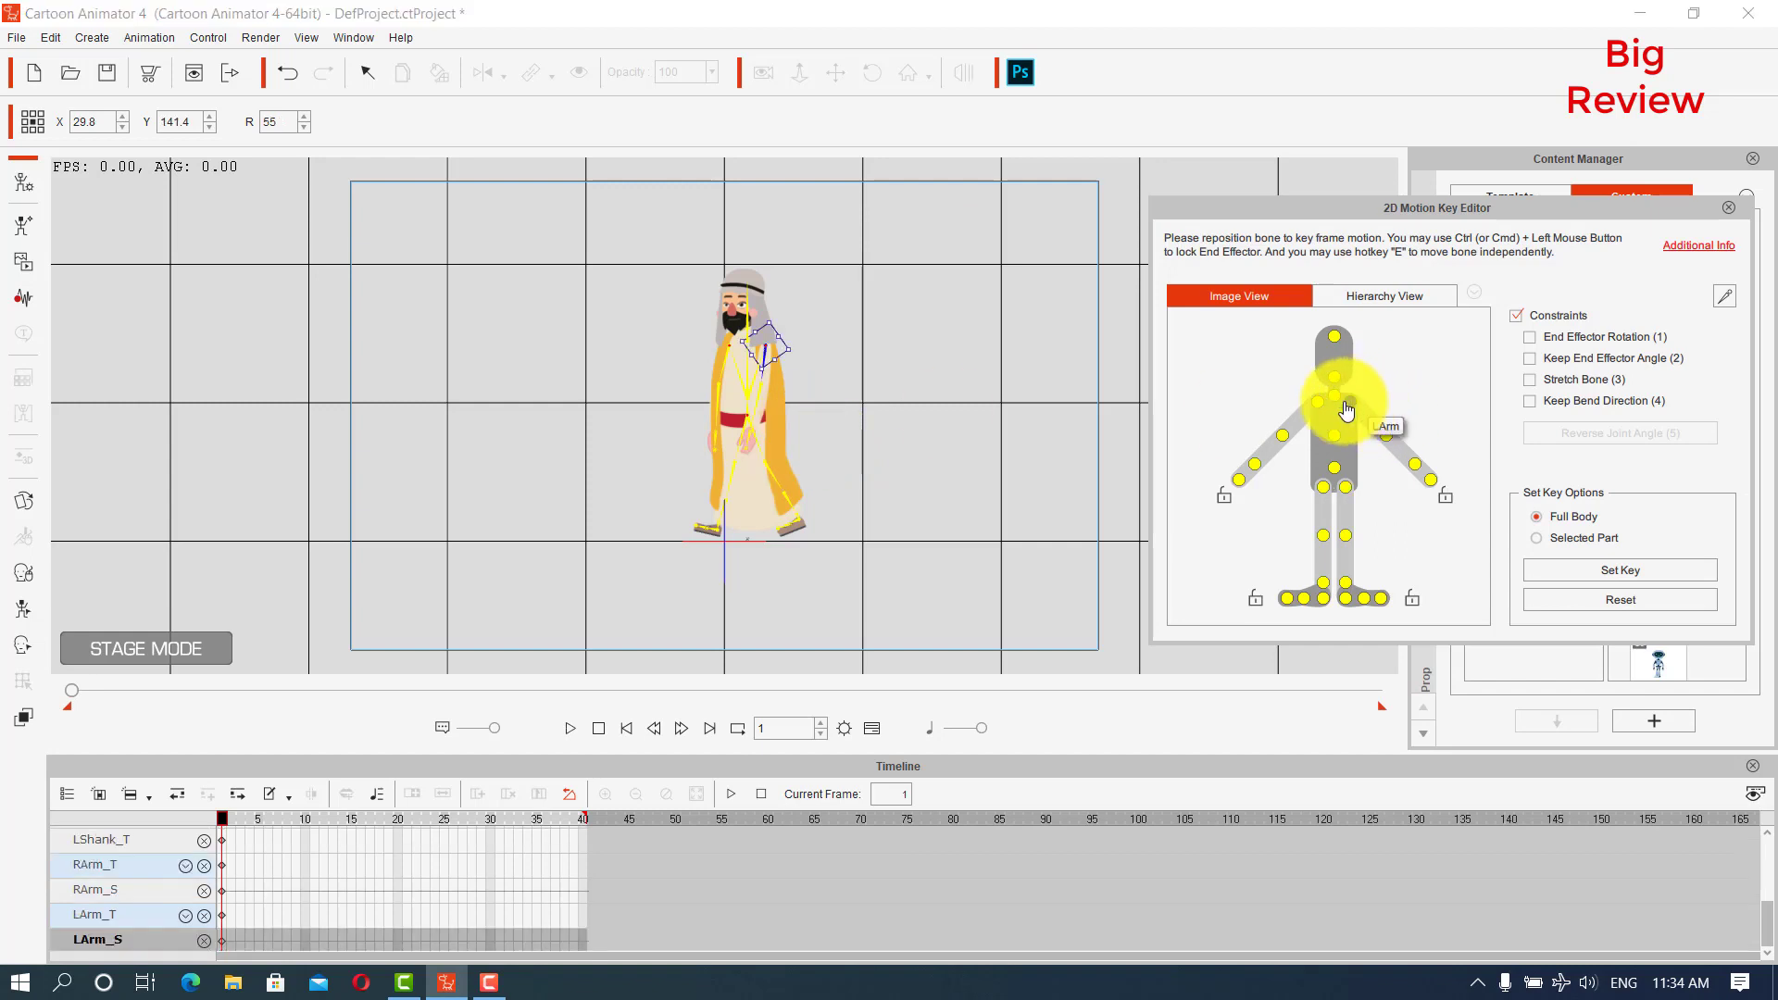
{"action": "left_click_drag", "start_coordinate": [782, 364], "coordinate": [778, 364]}
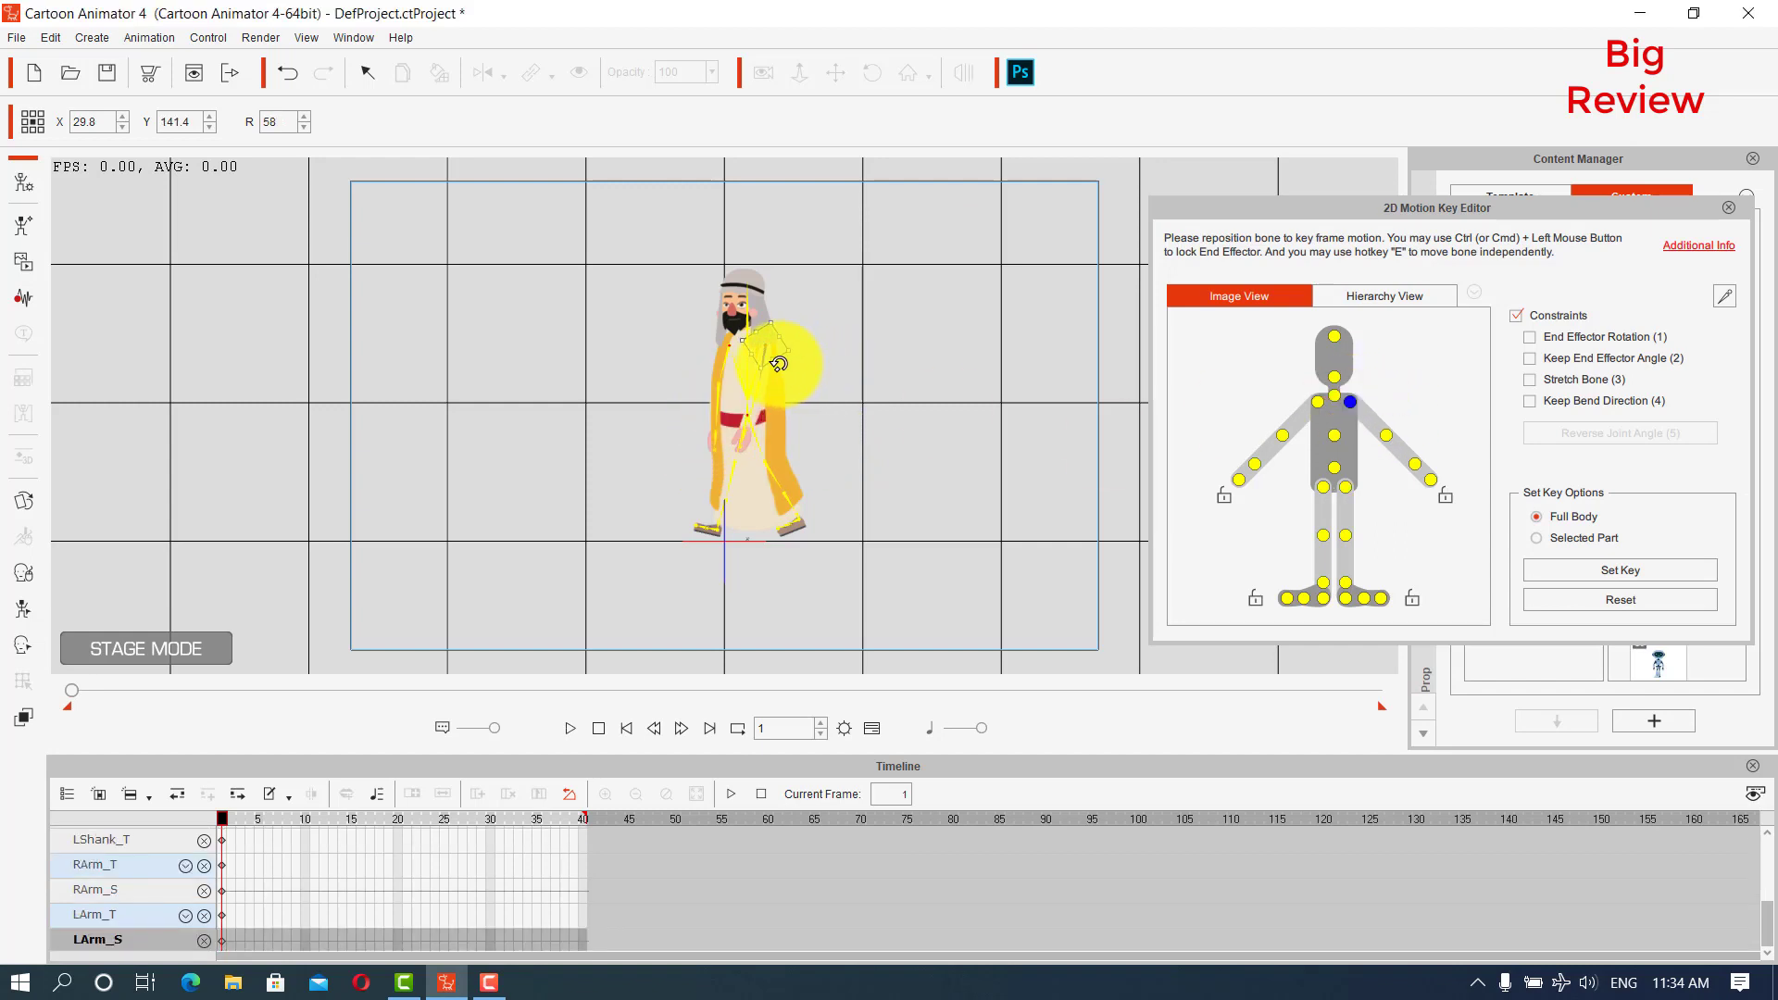
{"action": "left_click", "coordinate": [1318, 402]}
{"action": "left_click_drag", "start_coordinate": [754, 397], "coordinate": [748, 378]}
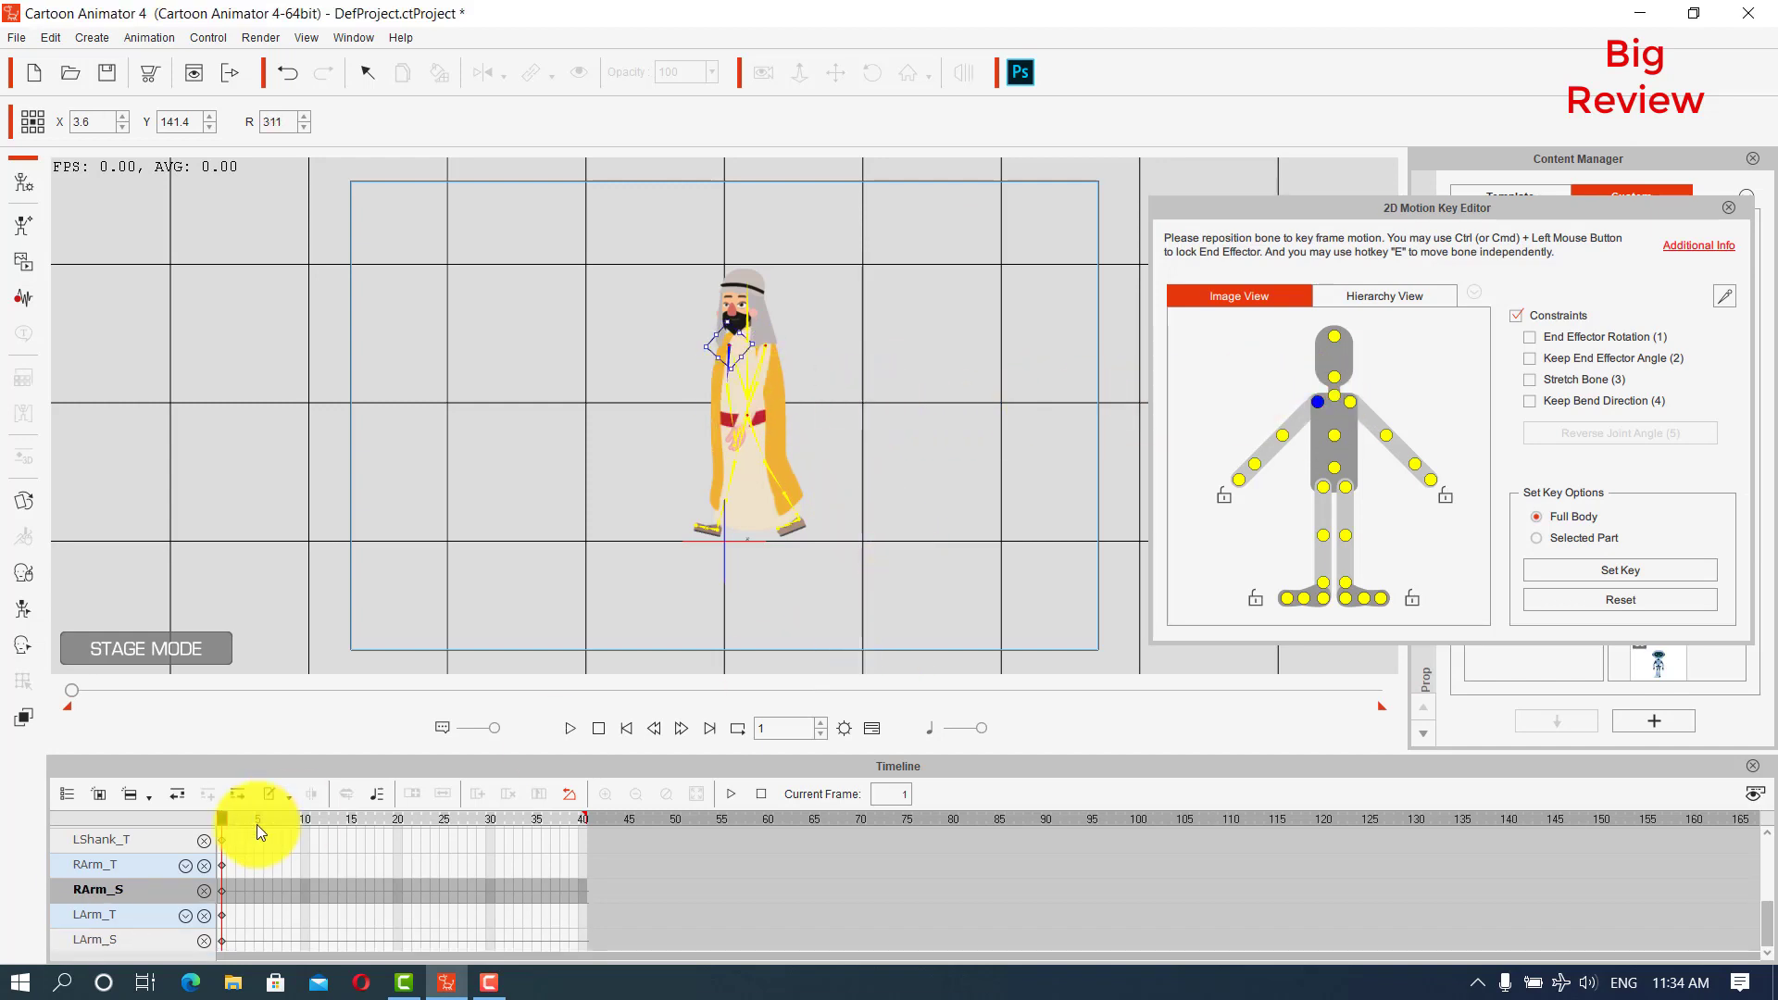
{"action": "left_click_drag", "start_coordinate": [224, 817], "coordinate": [528, 796]}
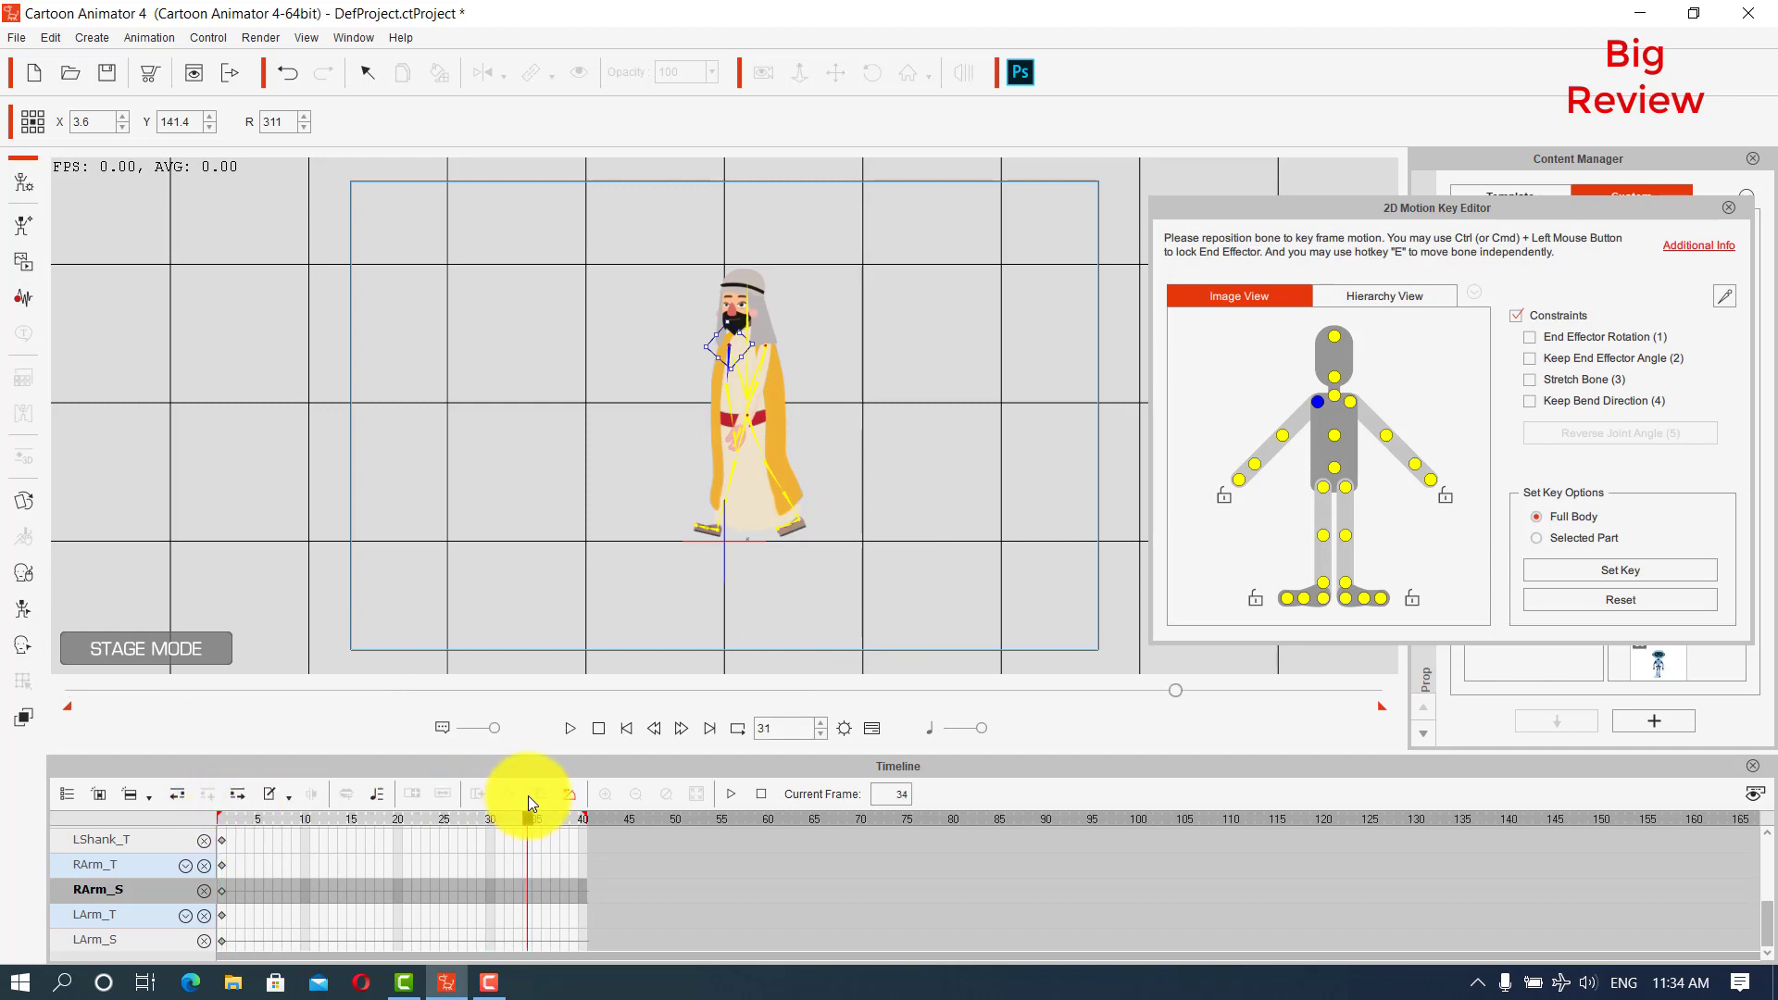
{"action": "left_click", "coordinate": [1631, 572]}
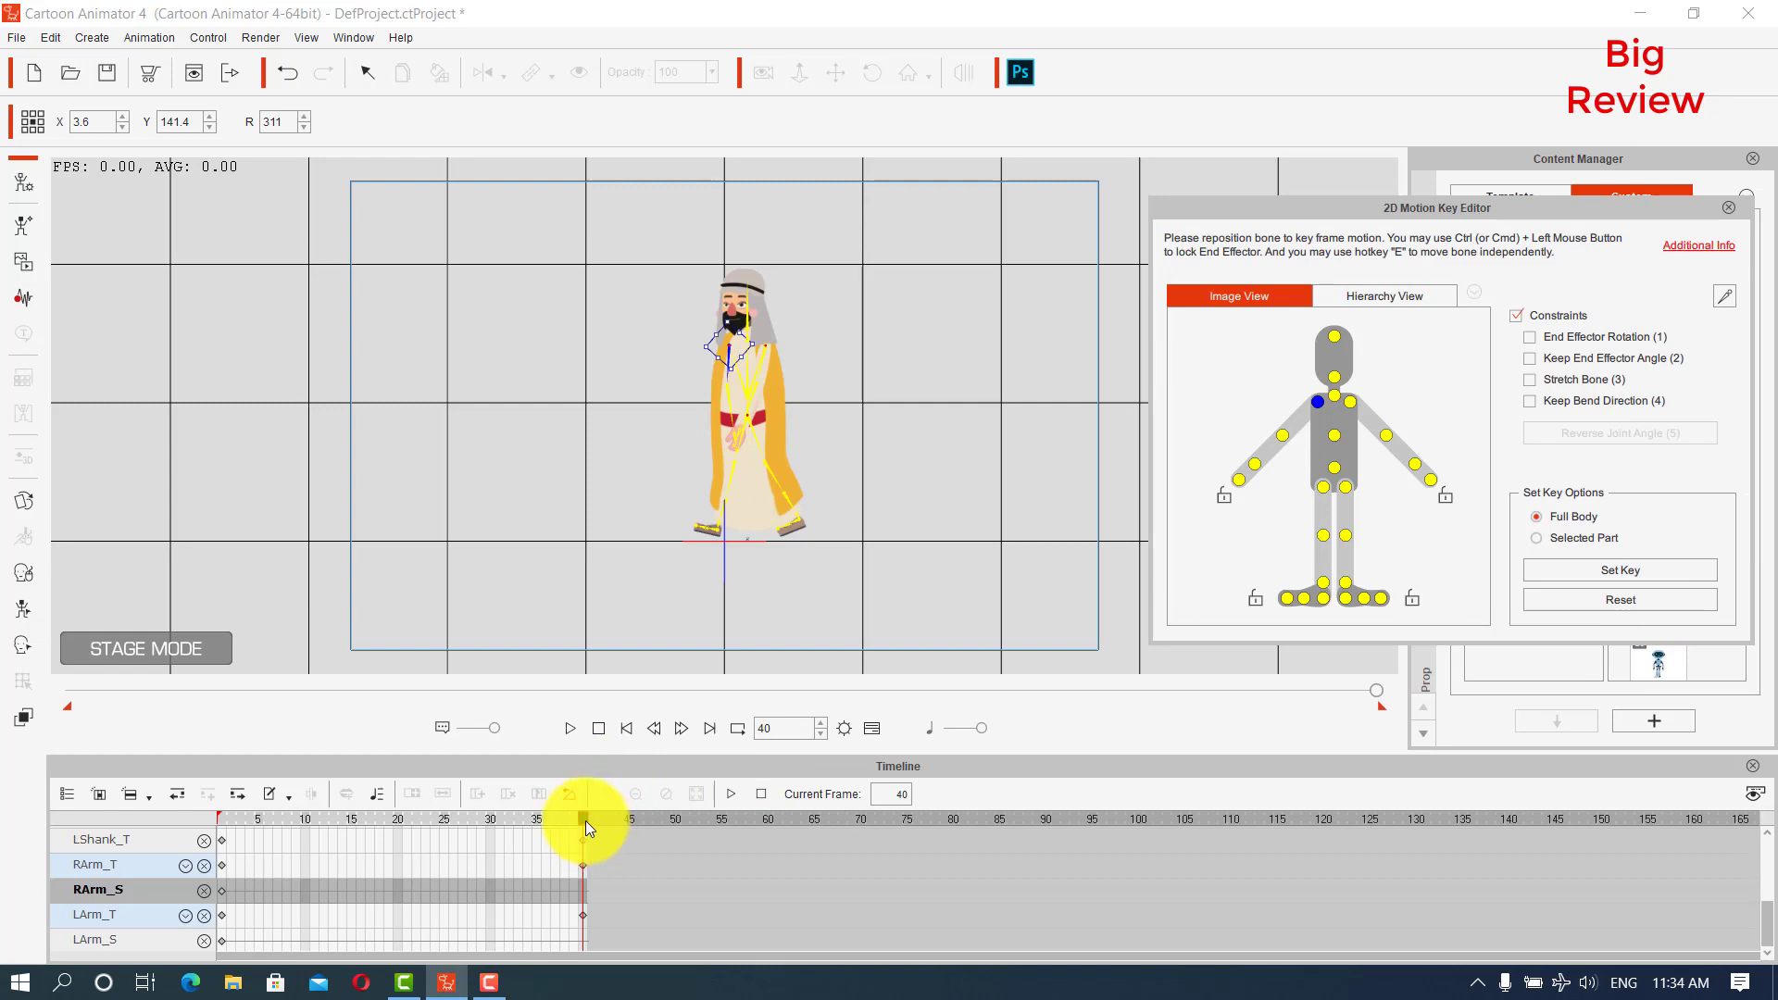
At frame 20, rotate the RArm to about 338 and the LArm to about 22, and swing the RForearm forward.
{"action": "left_click_drag", "start_coordinate": [585, 820], "coordinate": [409, 839]}
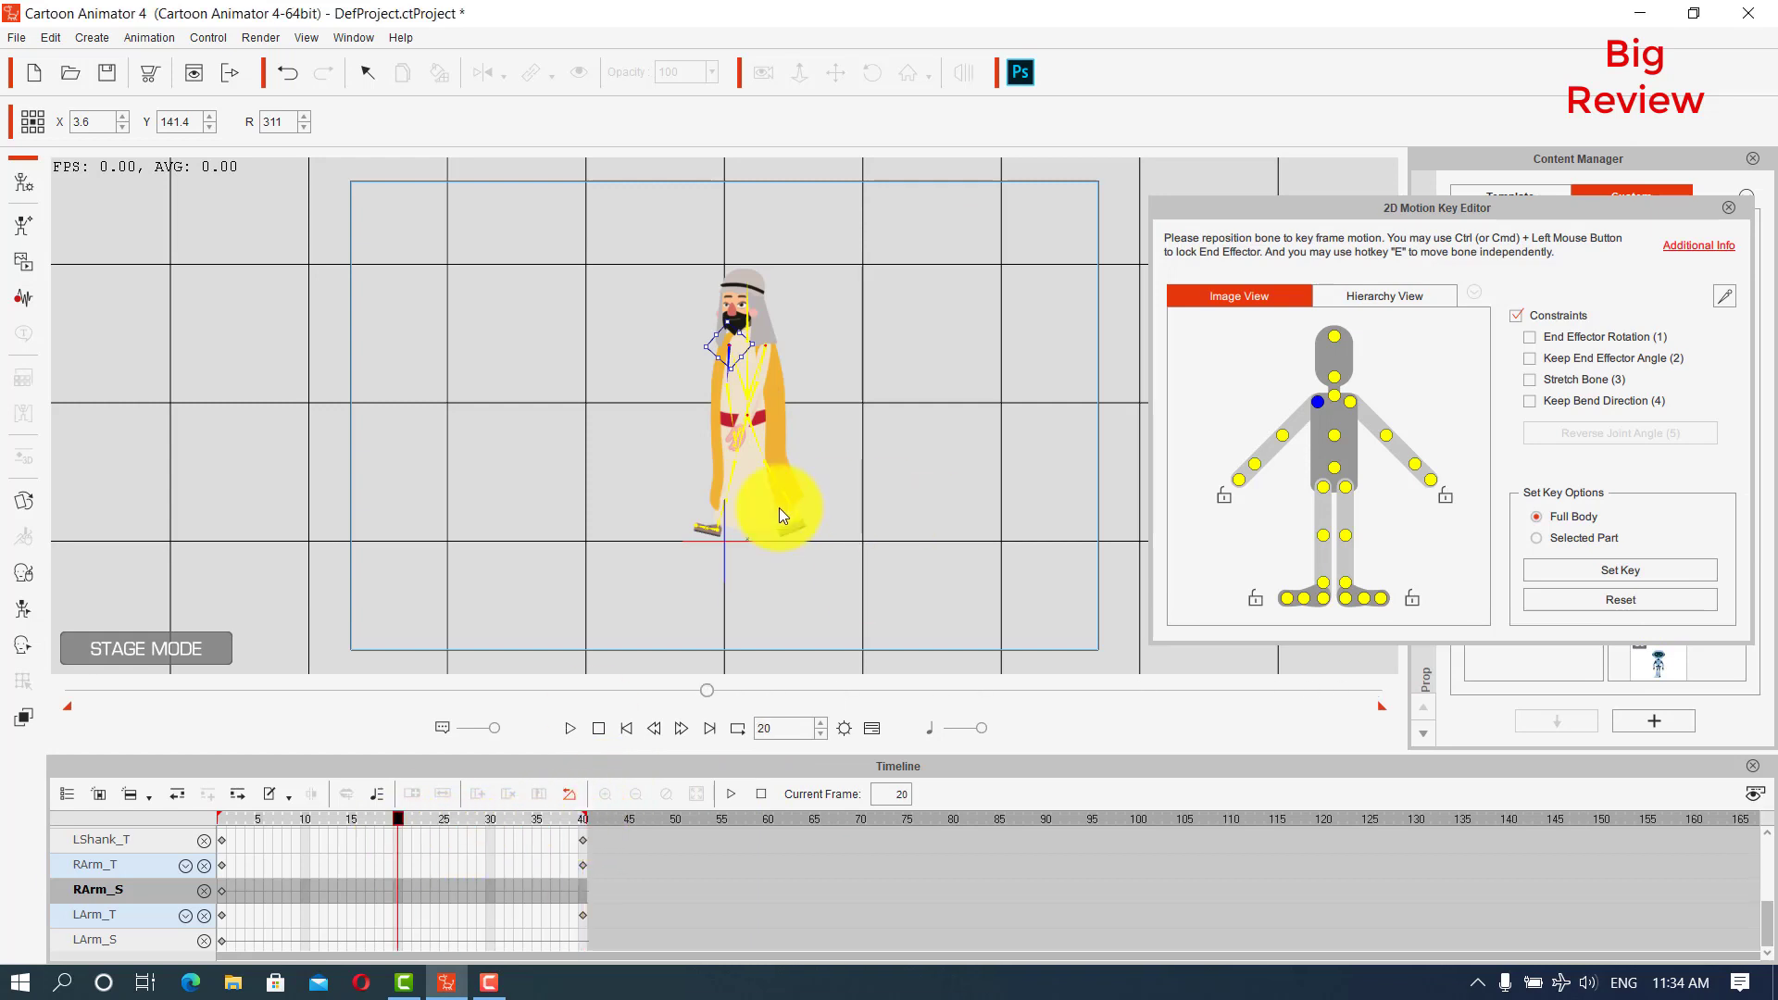
{"action": "left_click_drag", "start_coordinate": [740, 360], "coordinate": [728, 371]}
{"action": "left_click", "coordinate": [1330, 430]}
{"action": "left_click", "coordinate": [1283, 431]}
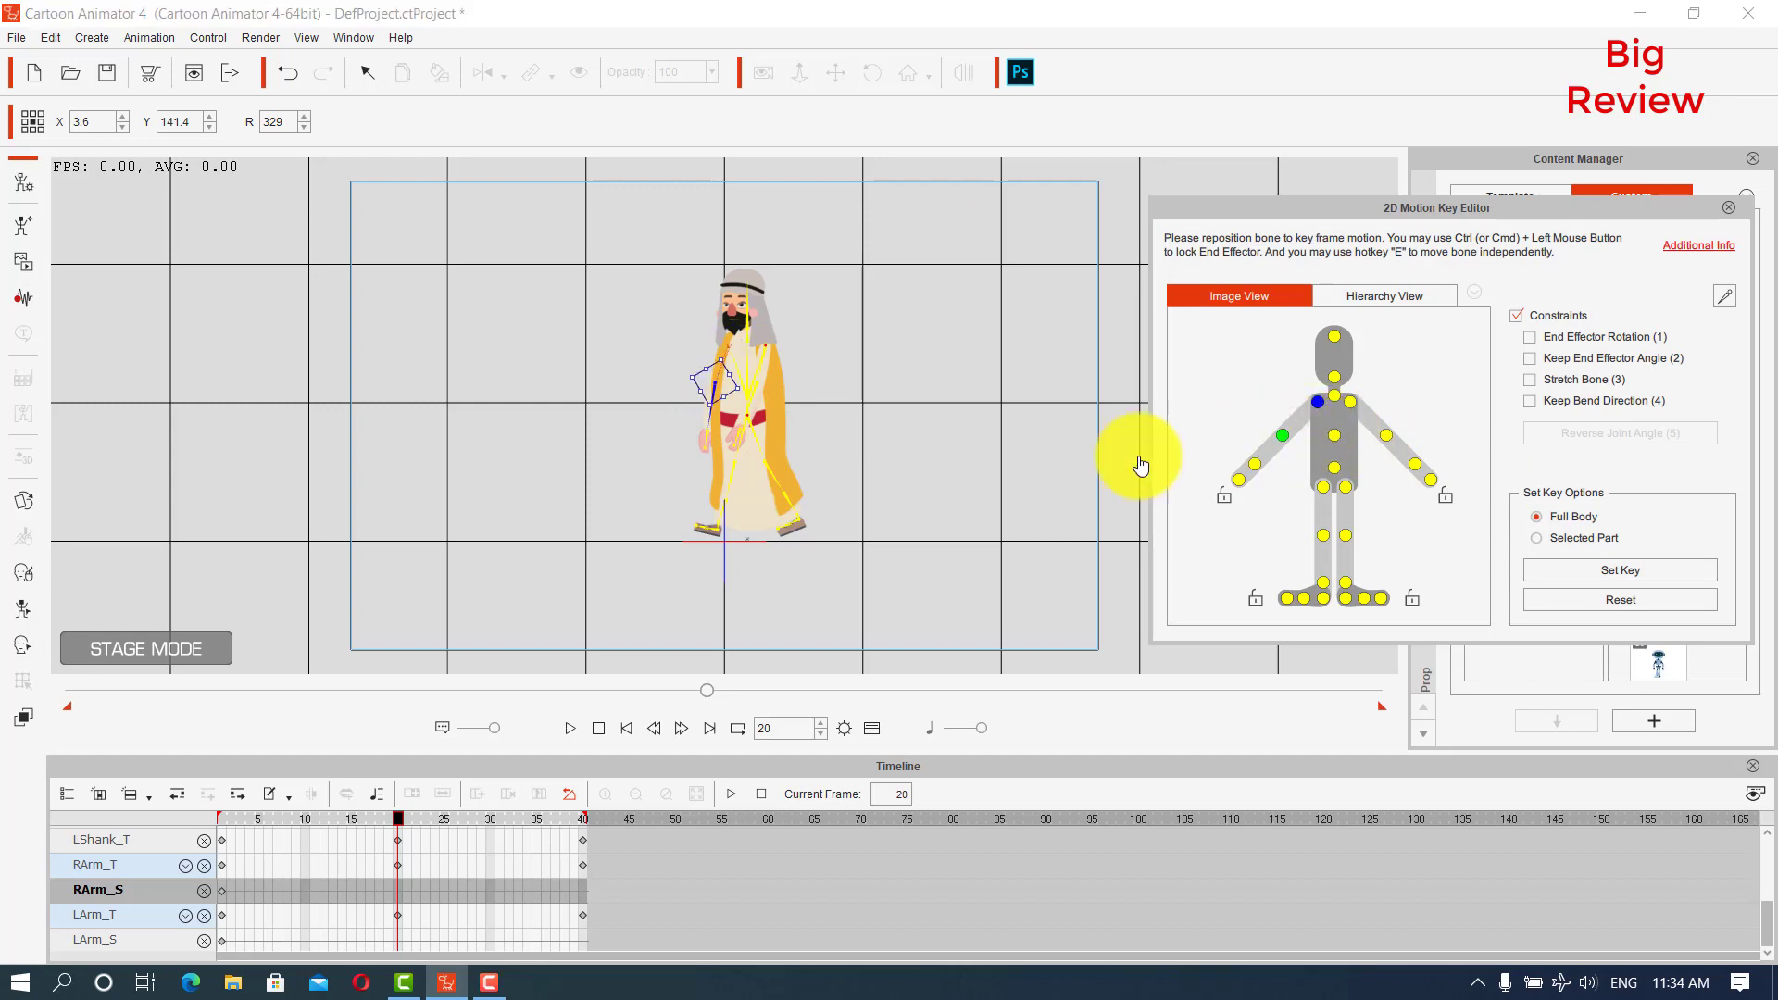
{"action": "left_click_drag", "start_coordinate": [707, 396], "coordinate": [695, 405]}
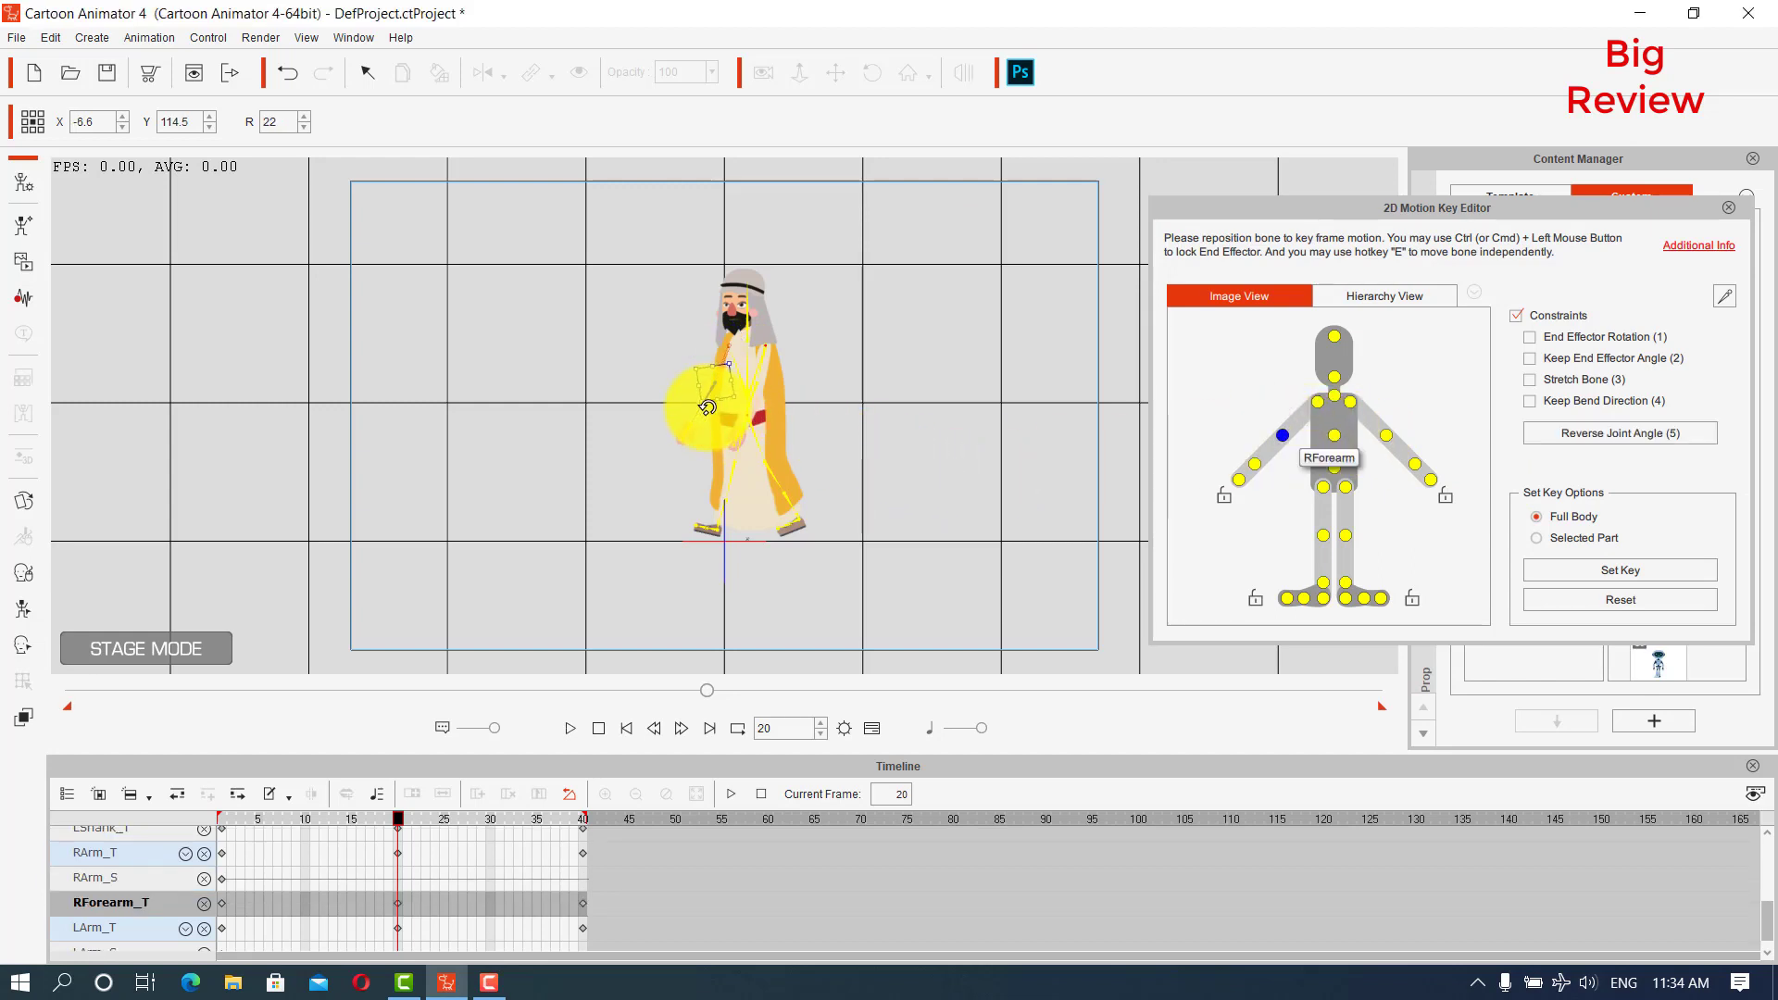
{"action": "left_click", "coordinate": [1316, 401]}
{"action": "left_click_drag", "start_coordinate": [744, 374], "coordinate": [739, 375]}
{"action": "left_click", "coordinate": [1350, 403]}
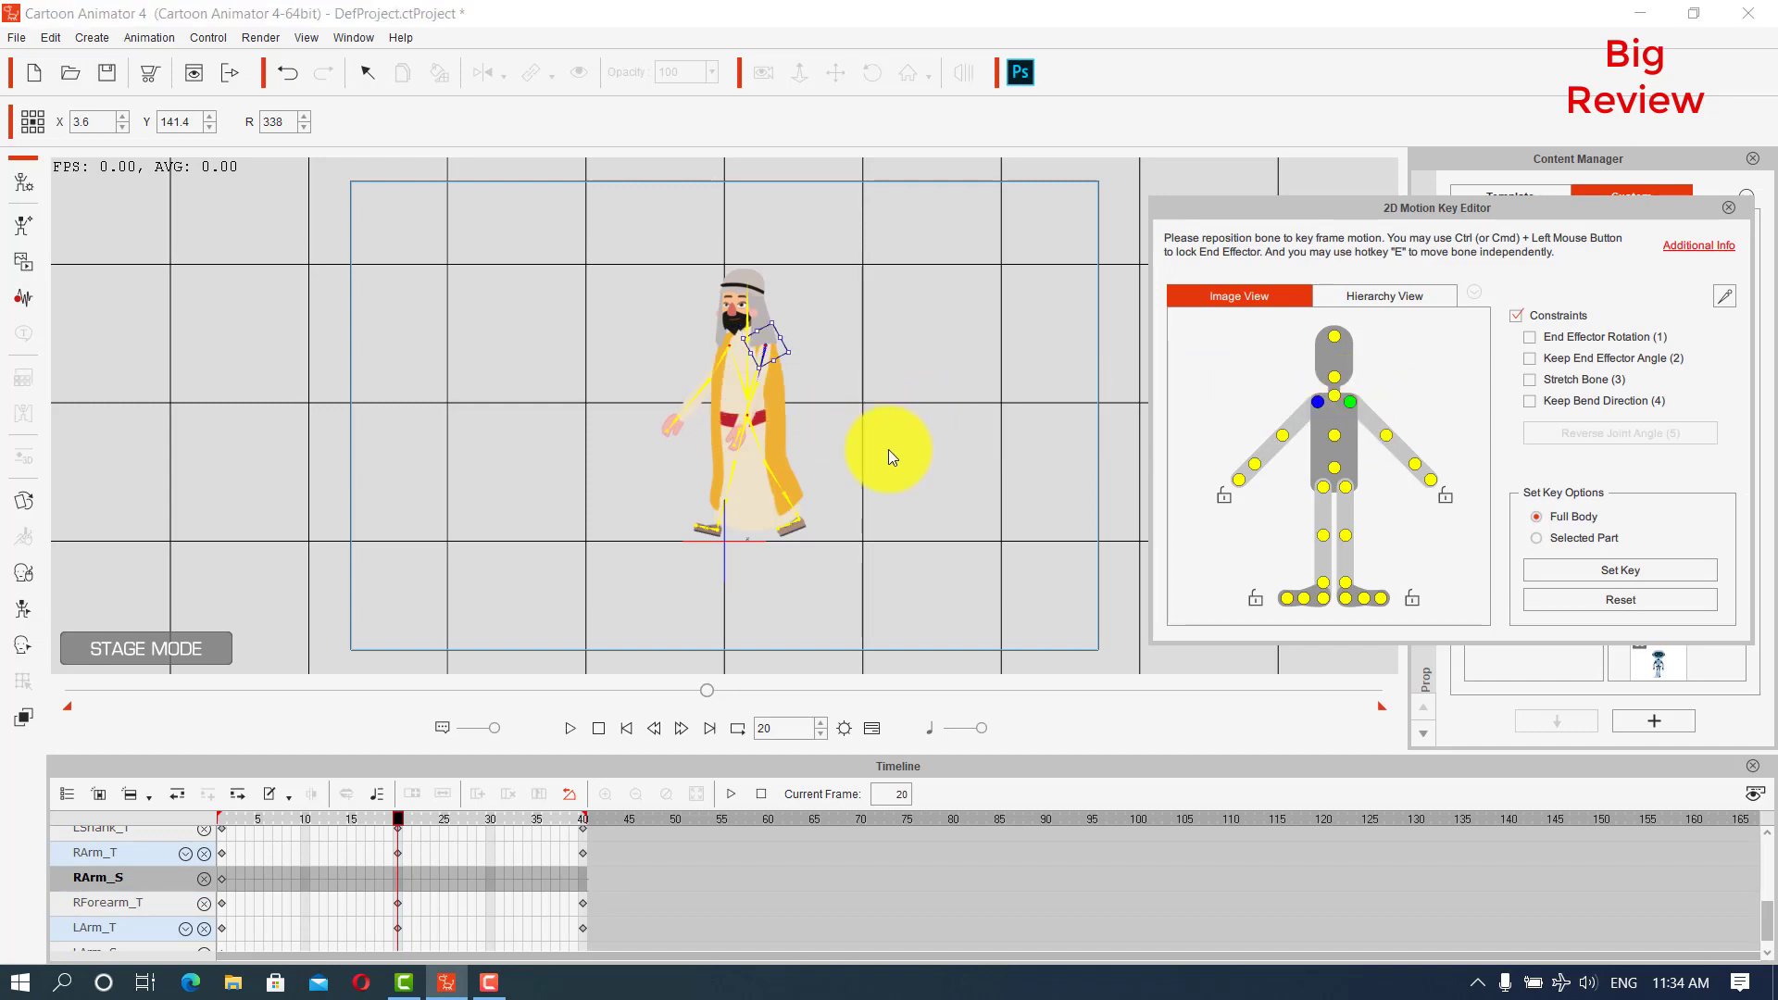
{"action": "left_click_drag", "start_coordinate": [805, 364], "coordinate": [812, 361]}
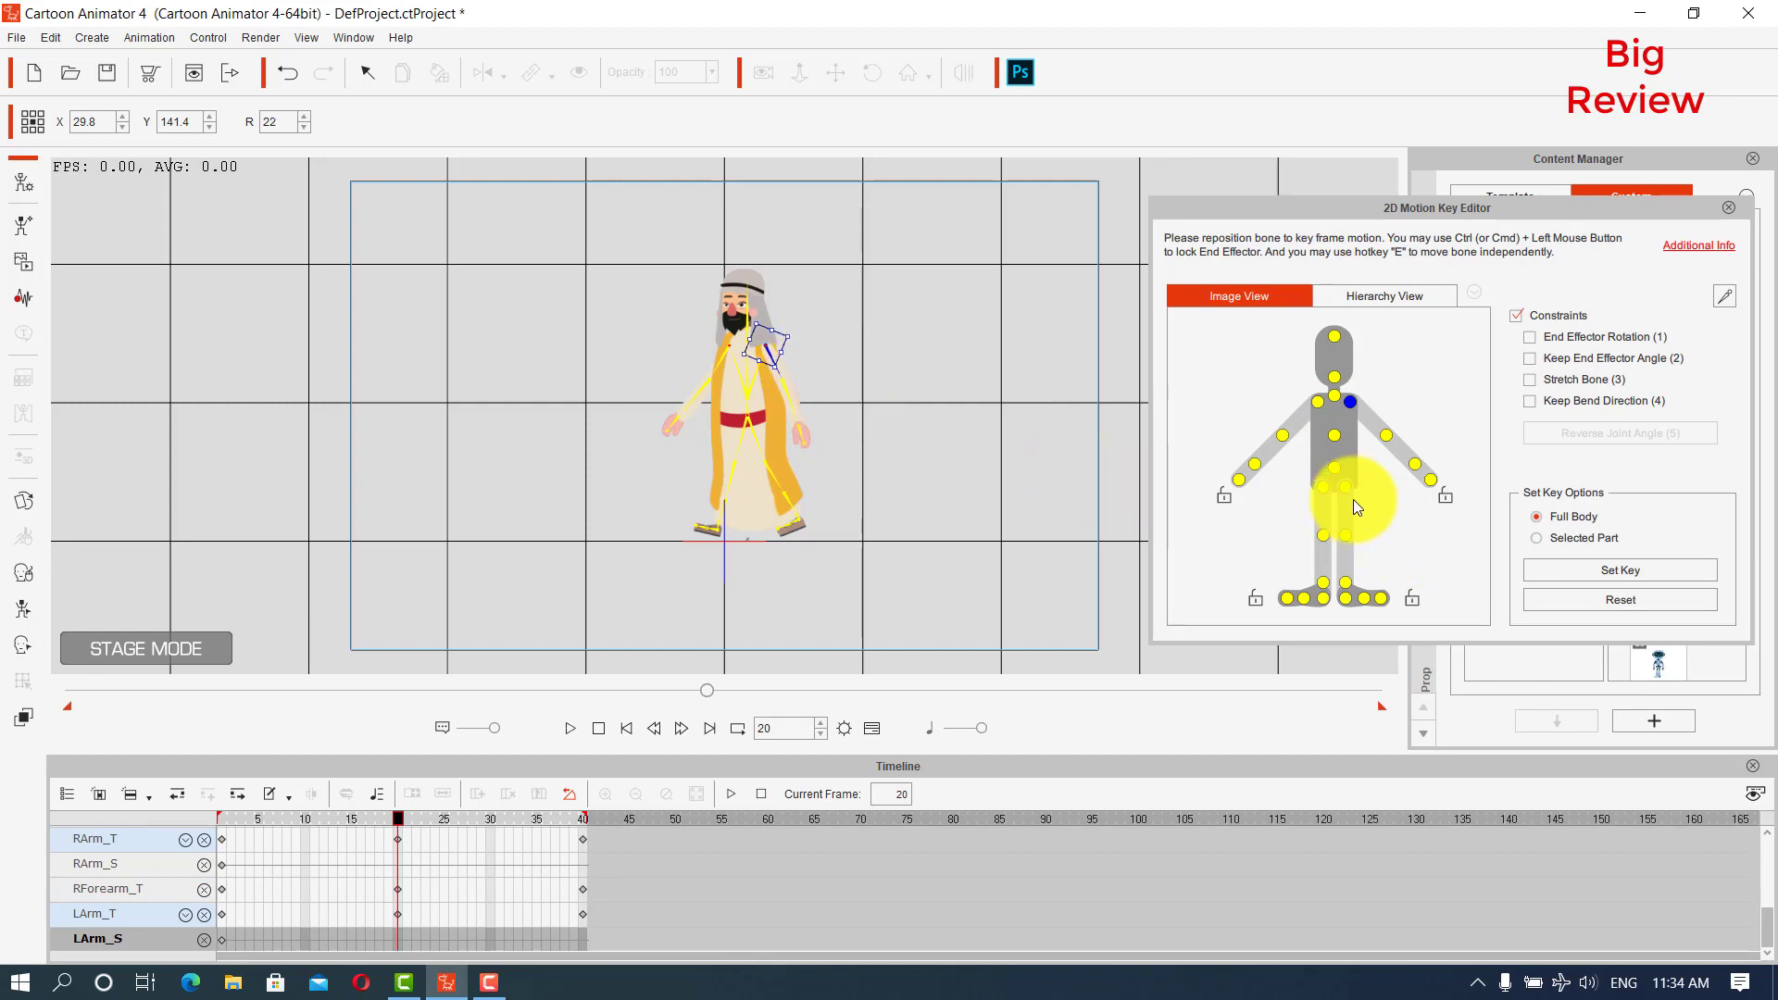
At frame 20, rotate the LThigh to about 21 and the RThigh to about 320 for the opposite stride, adjusting the LFoot.
{"action": "left_click", "coordinate": [1330, 488]}
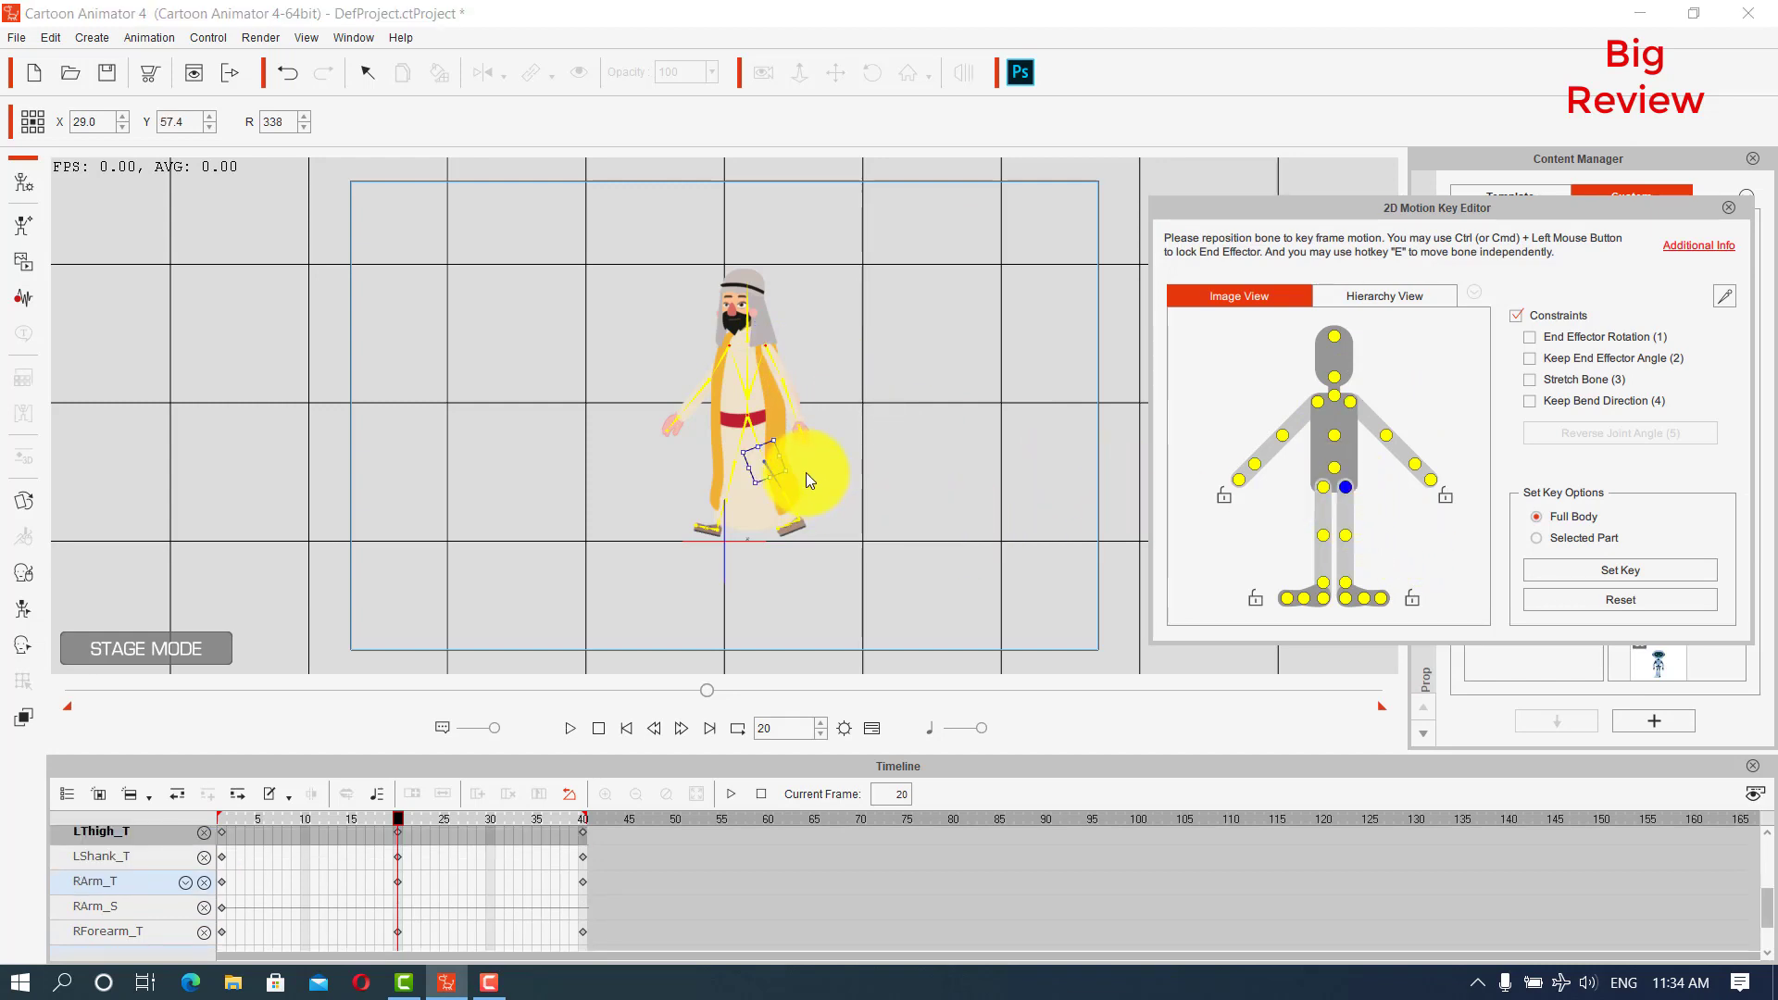
{"action": "left_click_drag", "start_coordinate": [806, 470], "coordinate": [774, 480]}
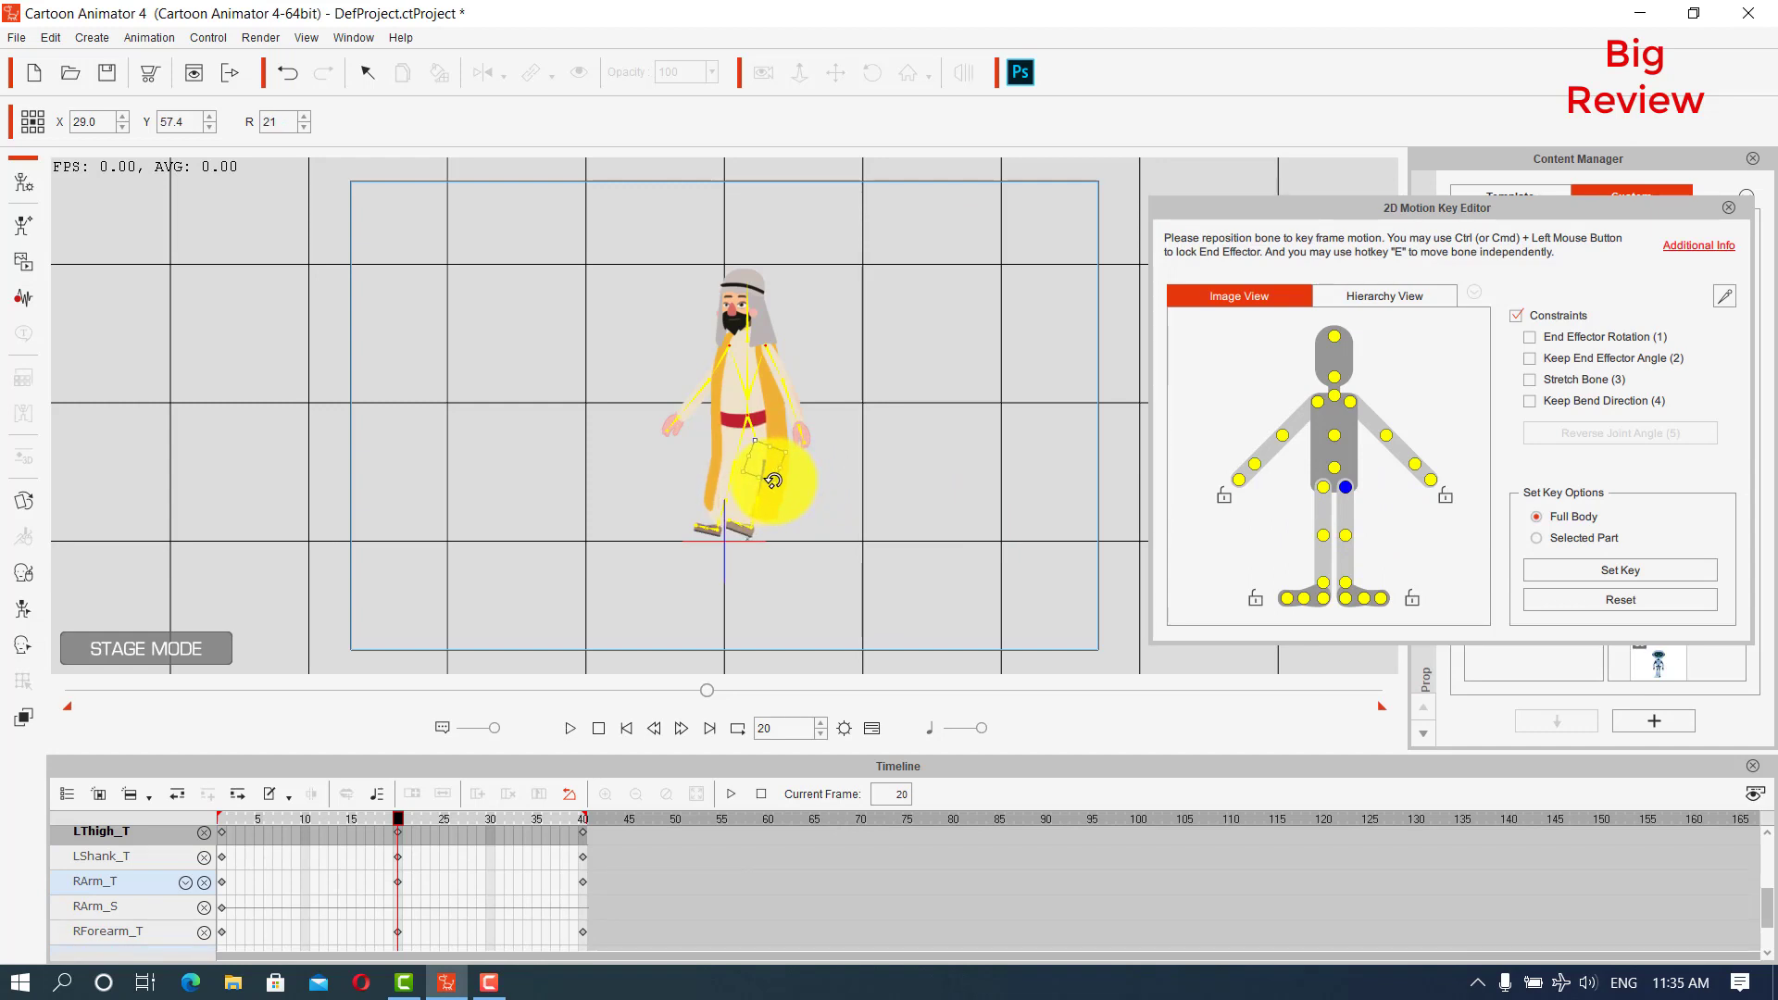
{"action": "left_click", "coordinate": [1347, 583]}
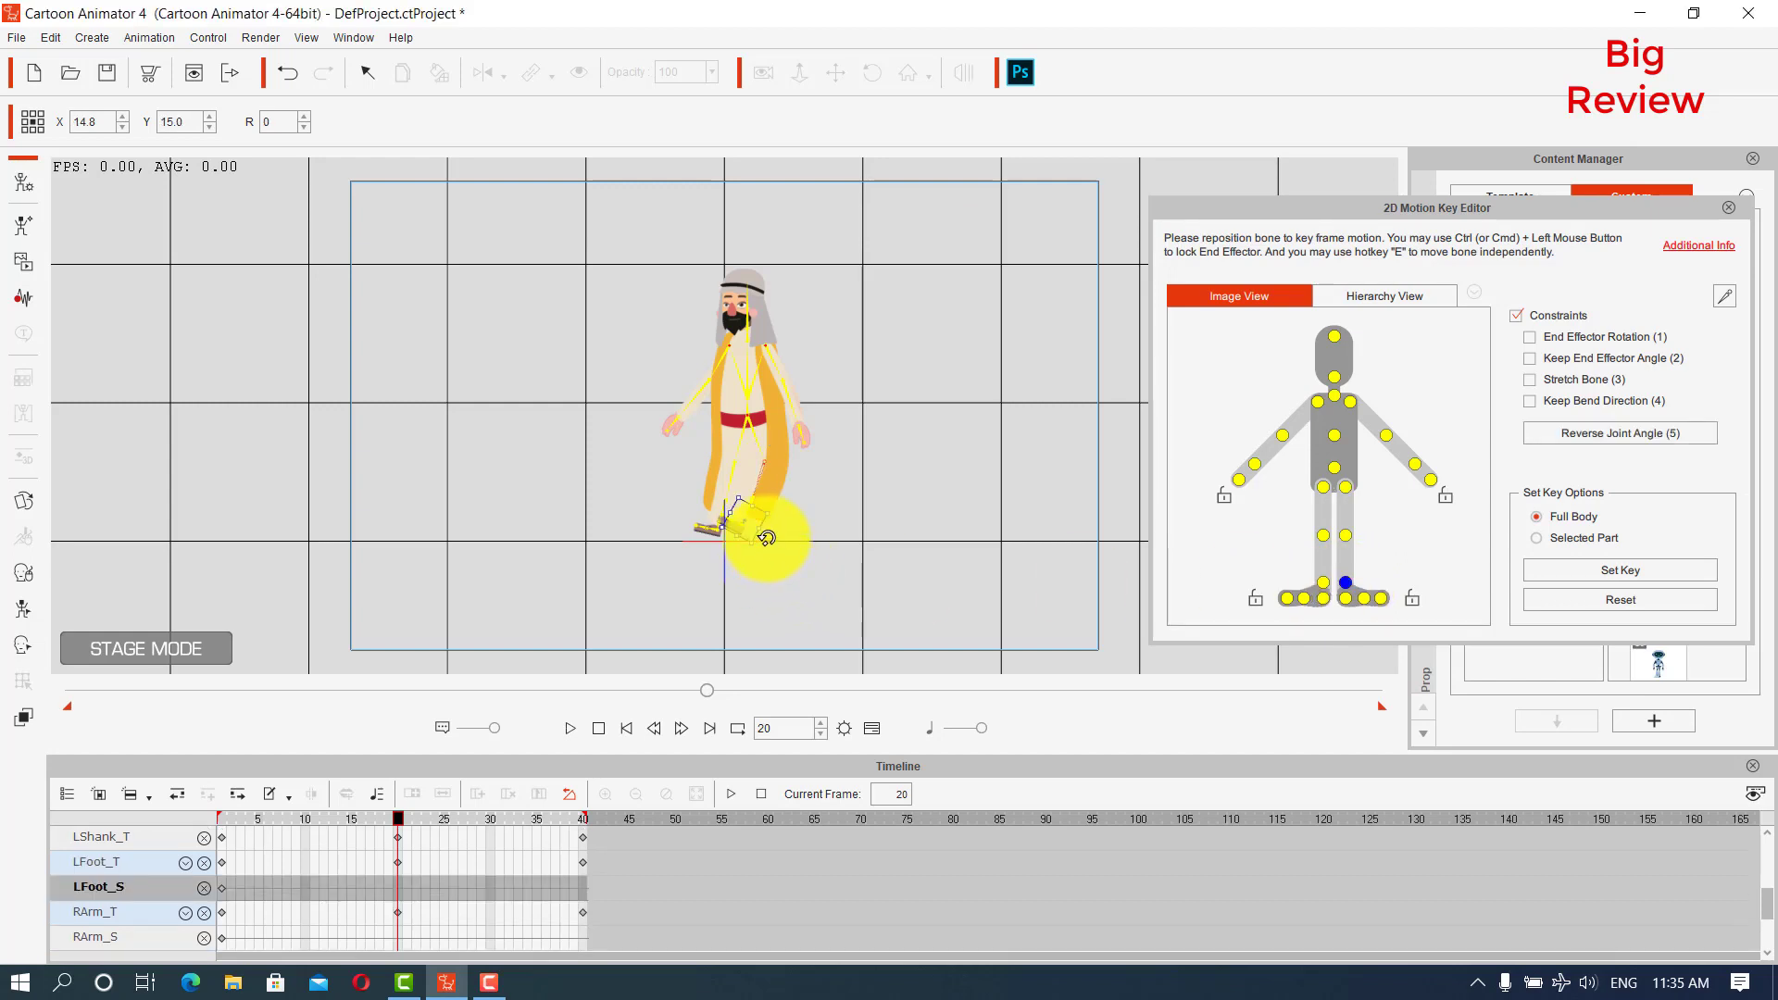
{"action": "left_click", "coordinate": [1323, 489]}
{"action": "left_click_drag", "start_coordinate": [763, 476], "coordinate": [919, 403]}
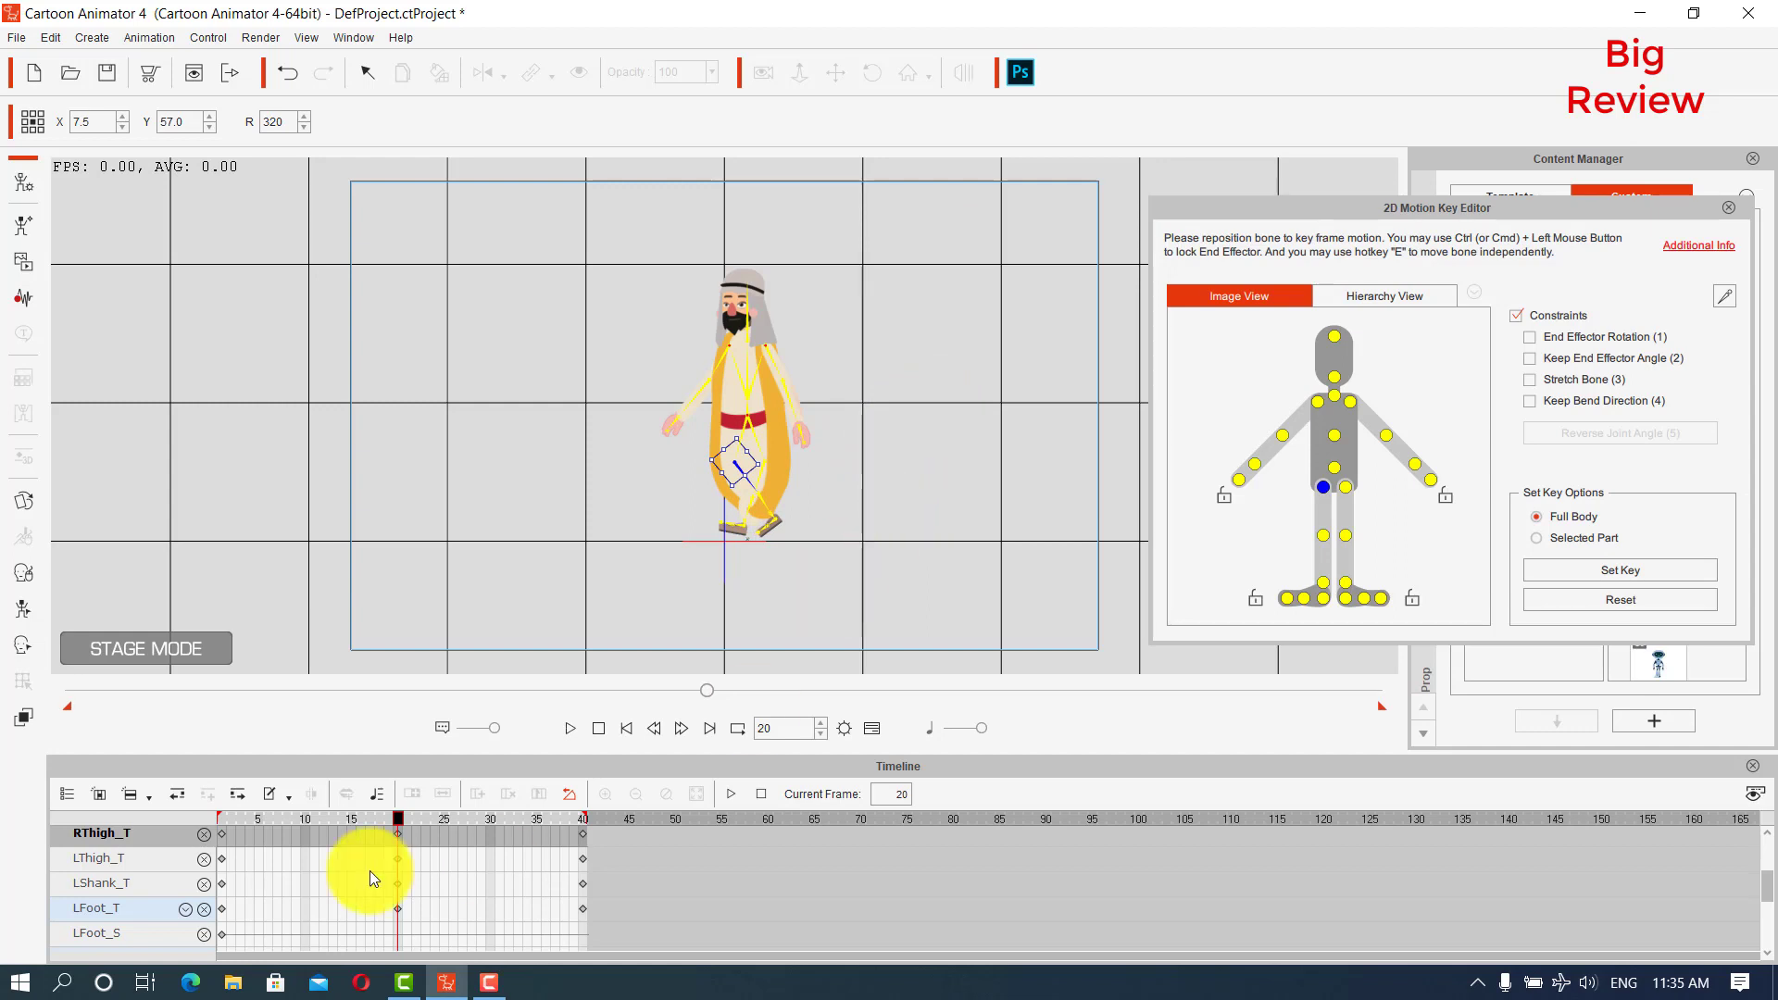
Preview the walk from the first frame with loop playback on, stop it, and close the 2D Motion Key Editor.
{"action": "left_click_drag", "start_coordinate": [398, 816], "coordinate": [69, 855]}
{"action": "key", "text": "space"}
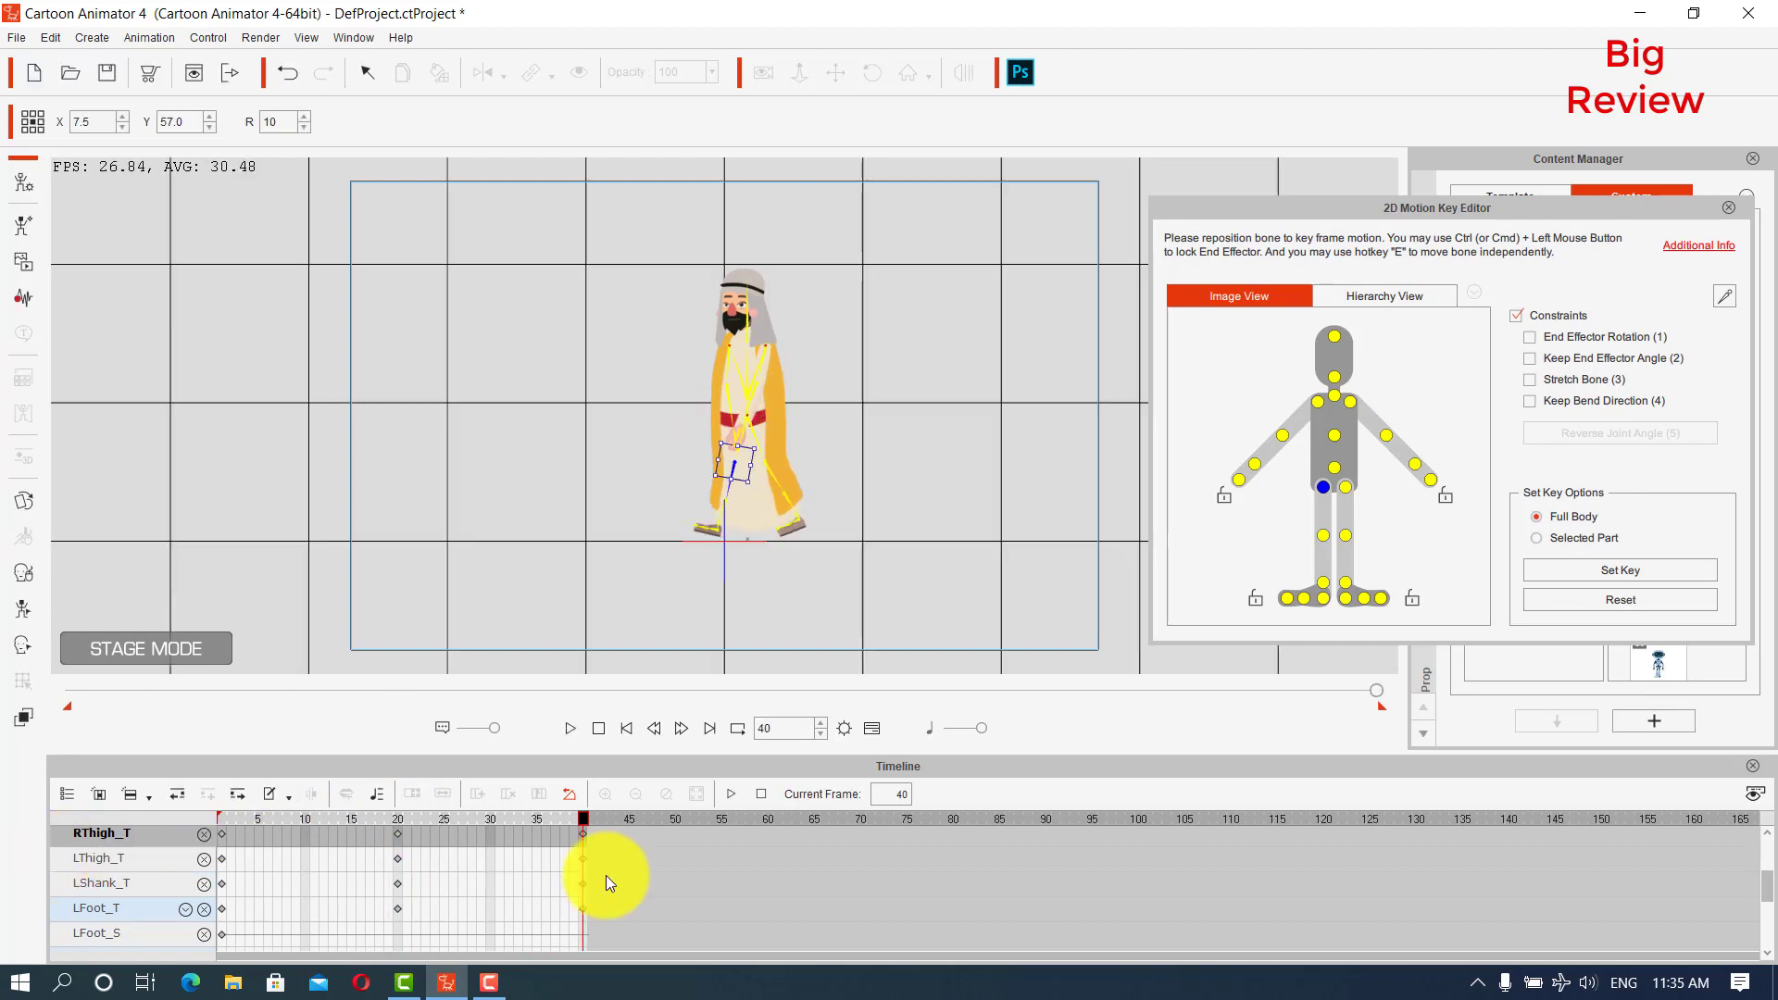
{"action": "left_click", "coordinate": [737, 728]}
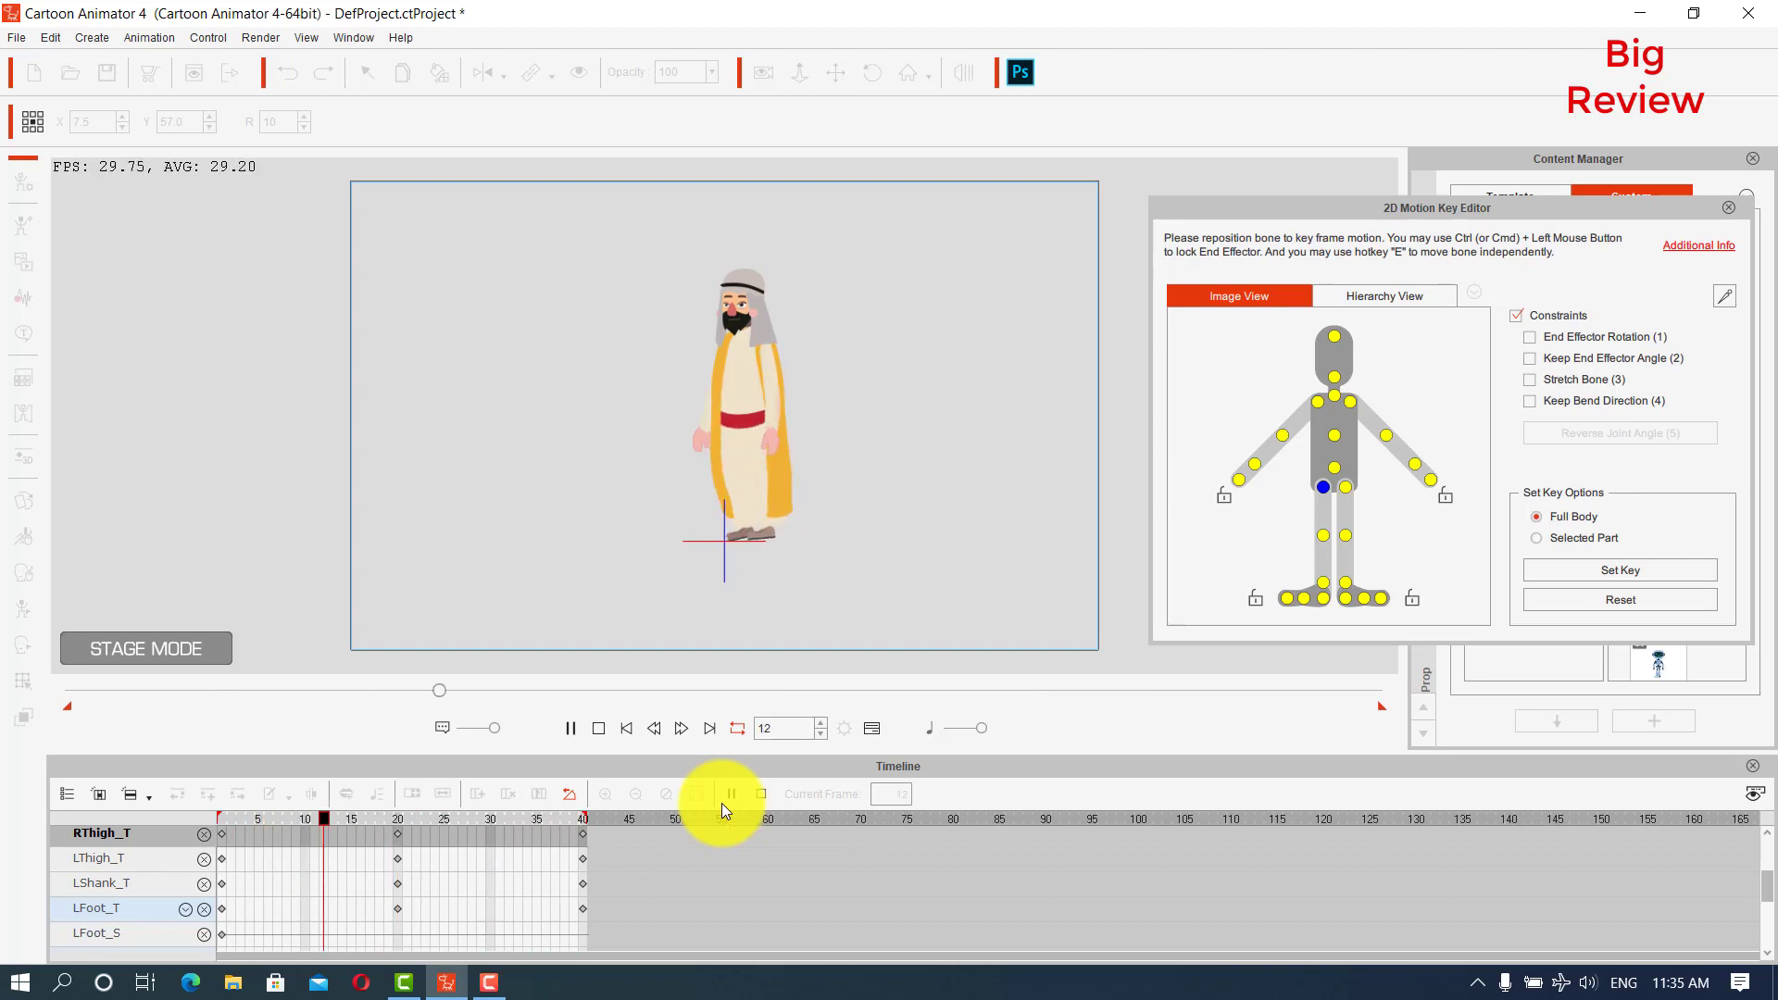
{"action": "left_click", "coordinate": [720, 803]}
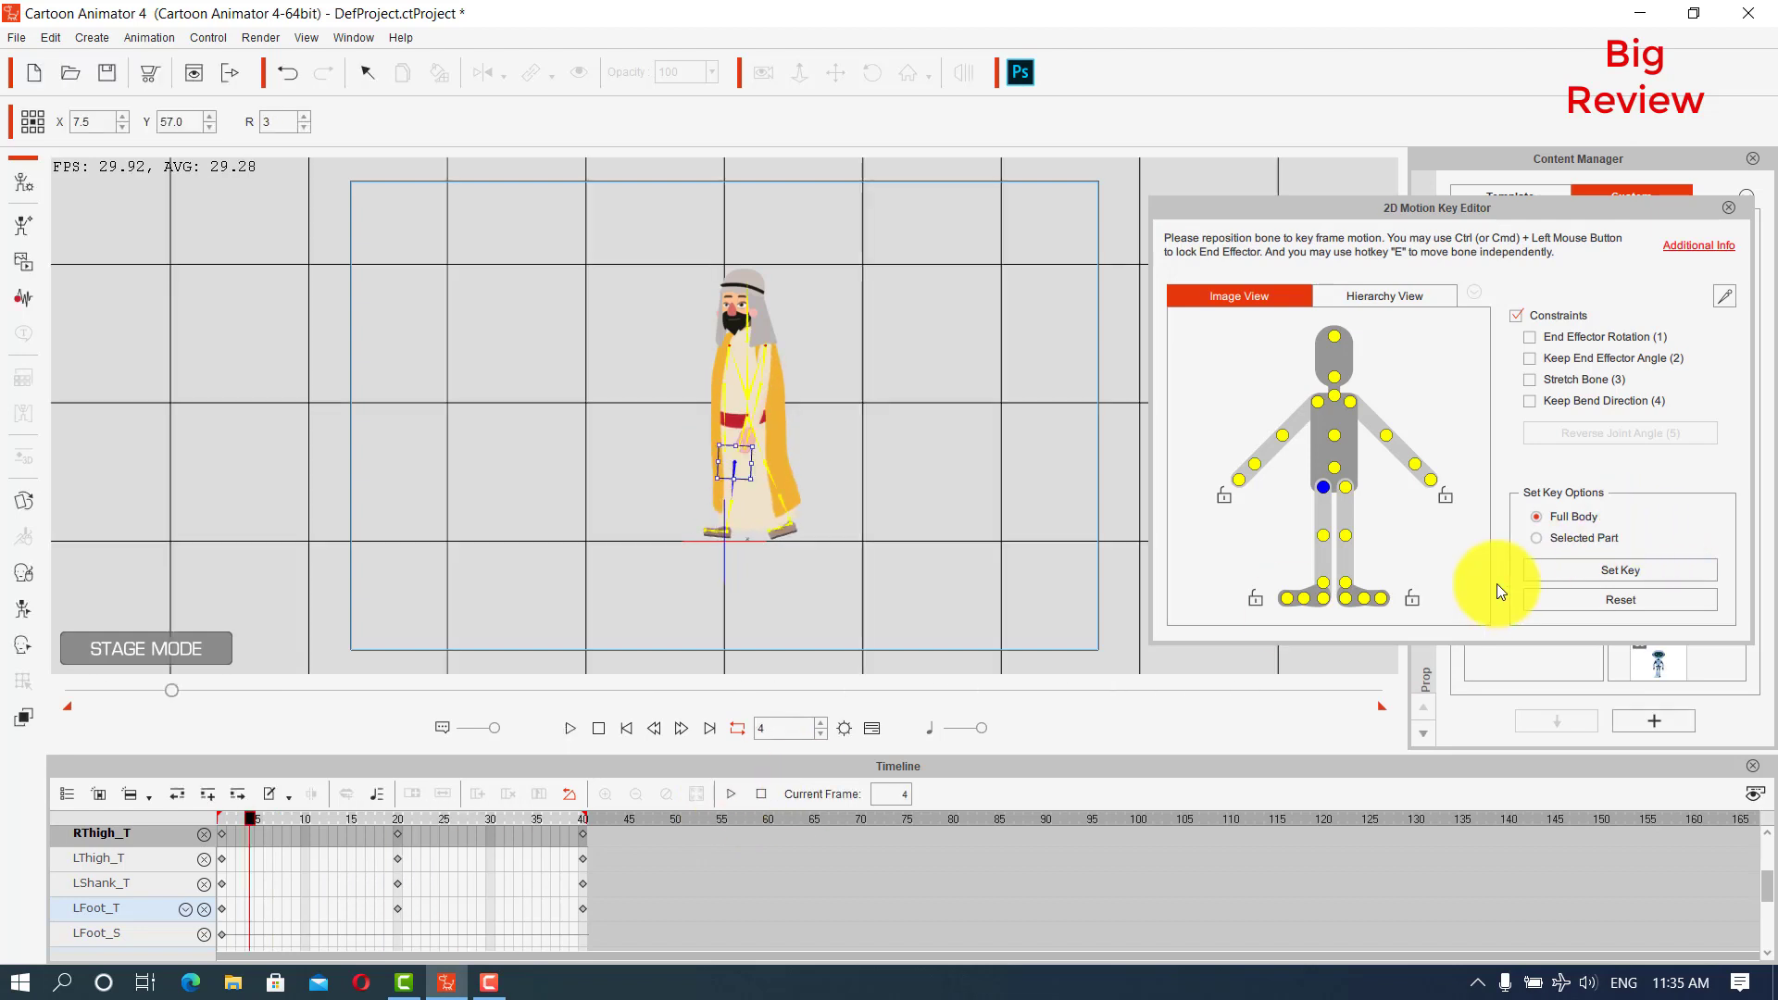
{"action": "left_click_drag", "start_coordinate": [1574, 216], "coordinate": [1237, 183]}
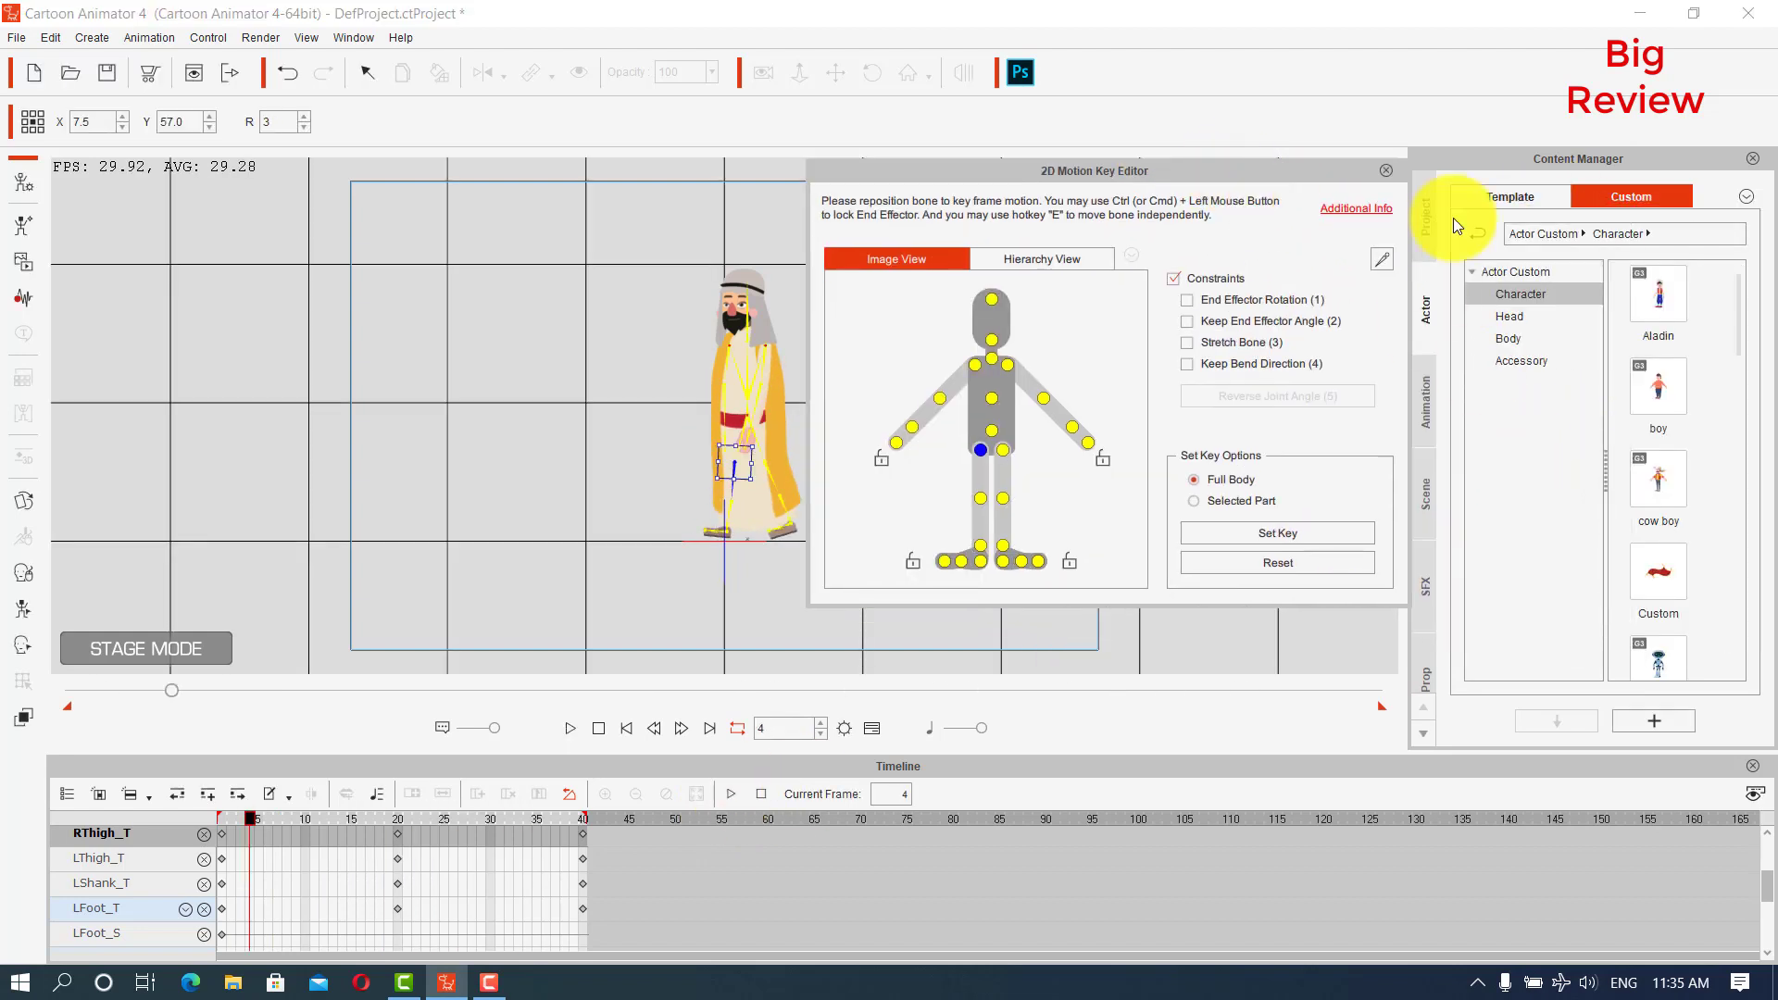
{"action": "left_click", "coordinate": [1387, 170]}
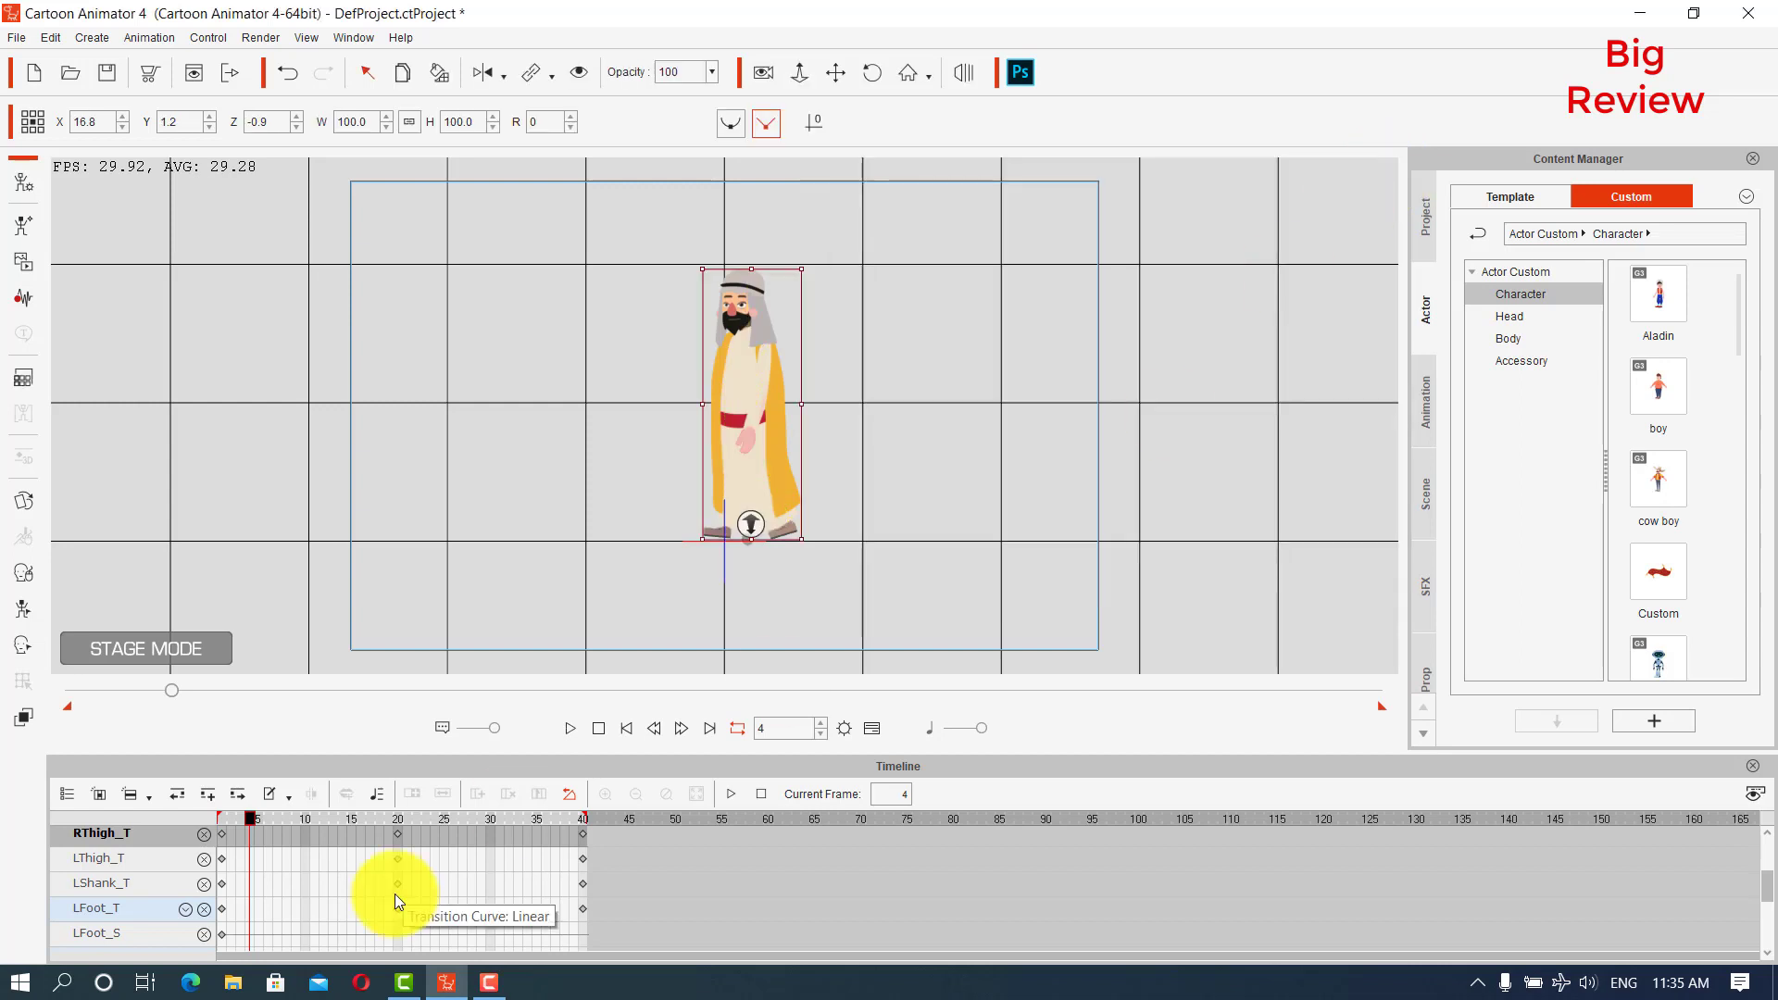
Set the transition curve of the Hip_T key at frame 20 to Smooth.
{"action": "scroll", "coordinate": [363, 855], "scroll_direction": "up", "scroll_amount": 1}
{"action": "scroll", "coordinate": [363, 856], "scroll_direction": "up", "scroll_amount": 2}
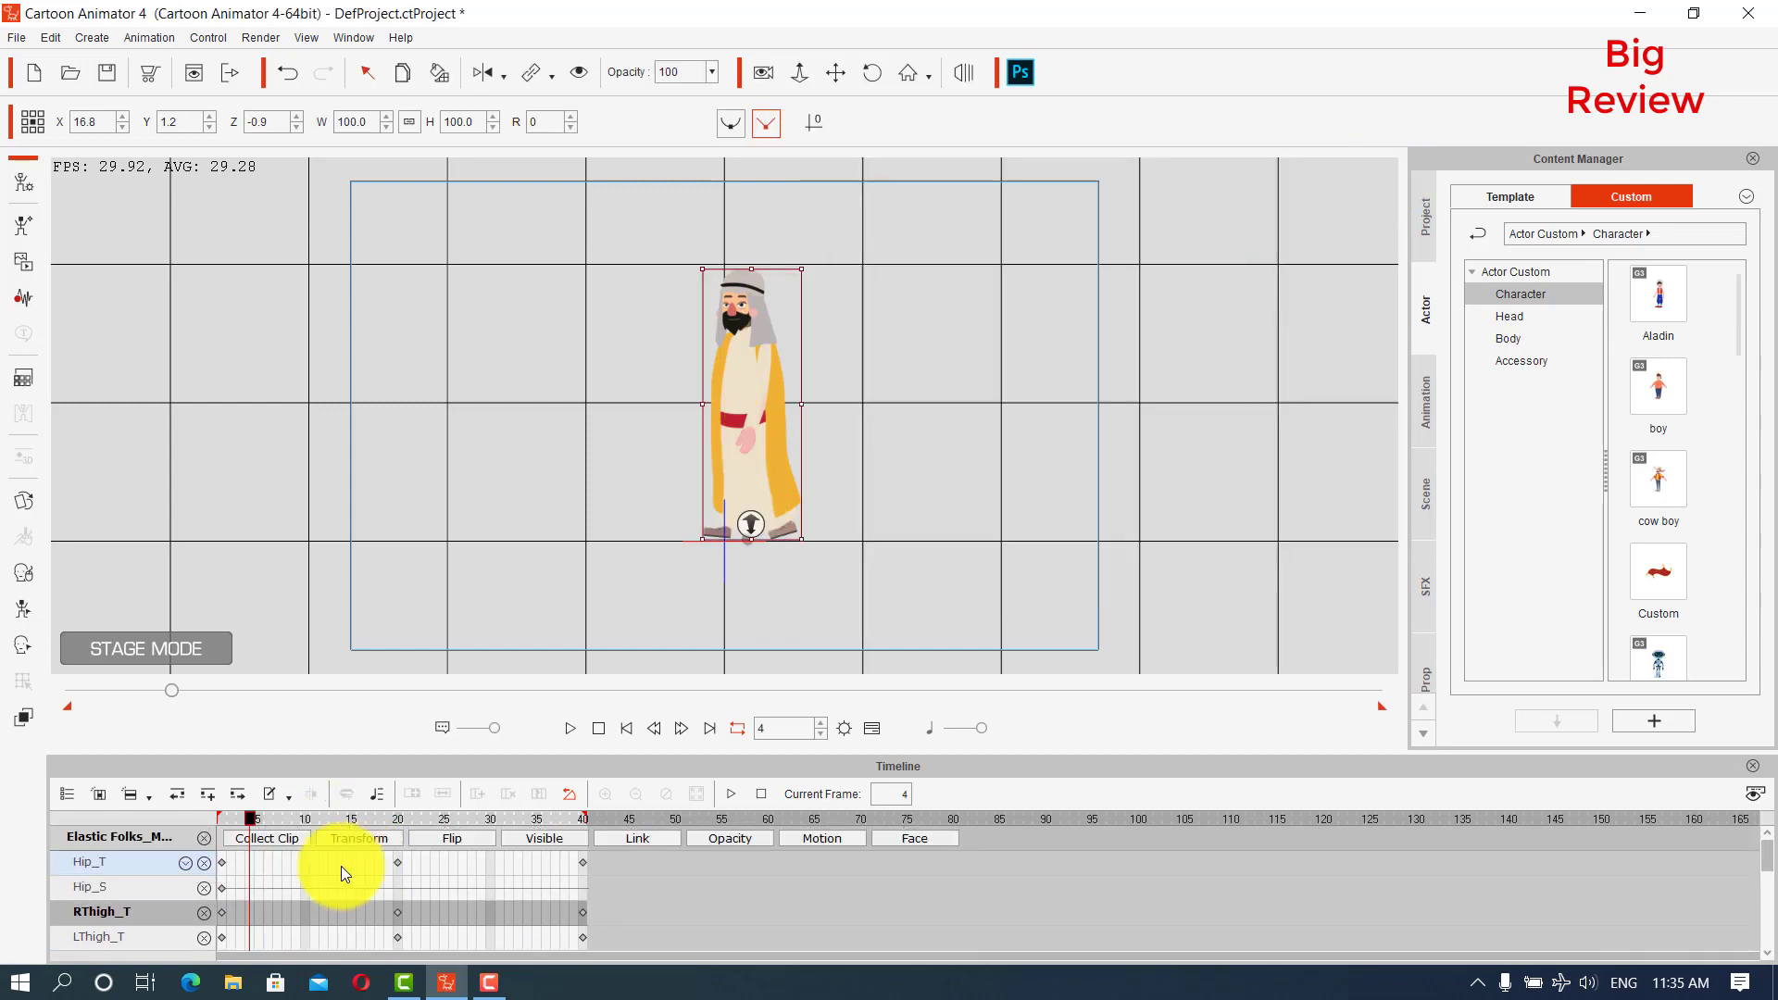
{"action": "left_click", "coordinate": [362, 839]}
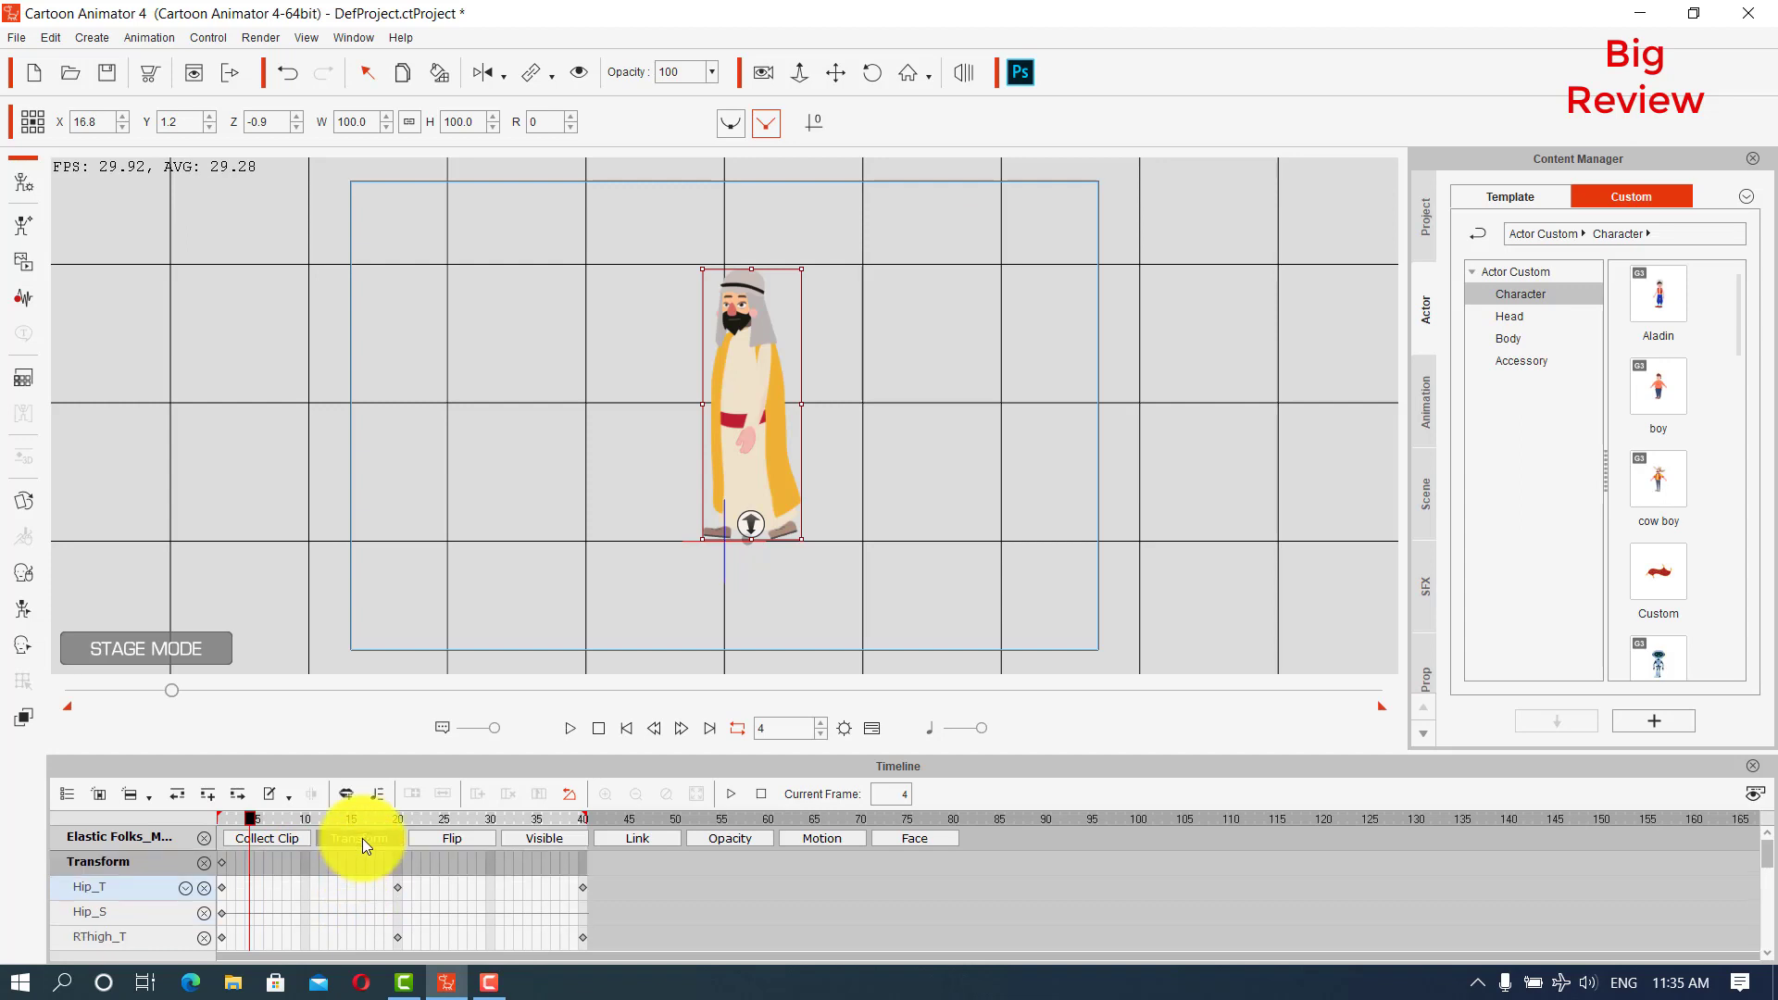
{"action": "left_click", "coordinate": [363, 838]}
{"action": "scroll", "coordinate": [361, 908], "scroll_direction": "down", "scroll_amount": 1}
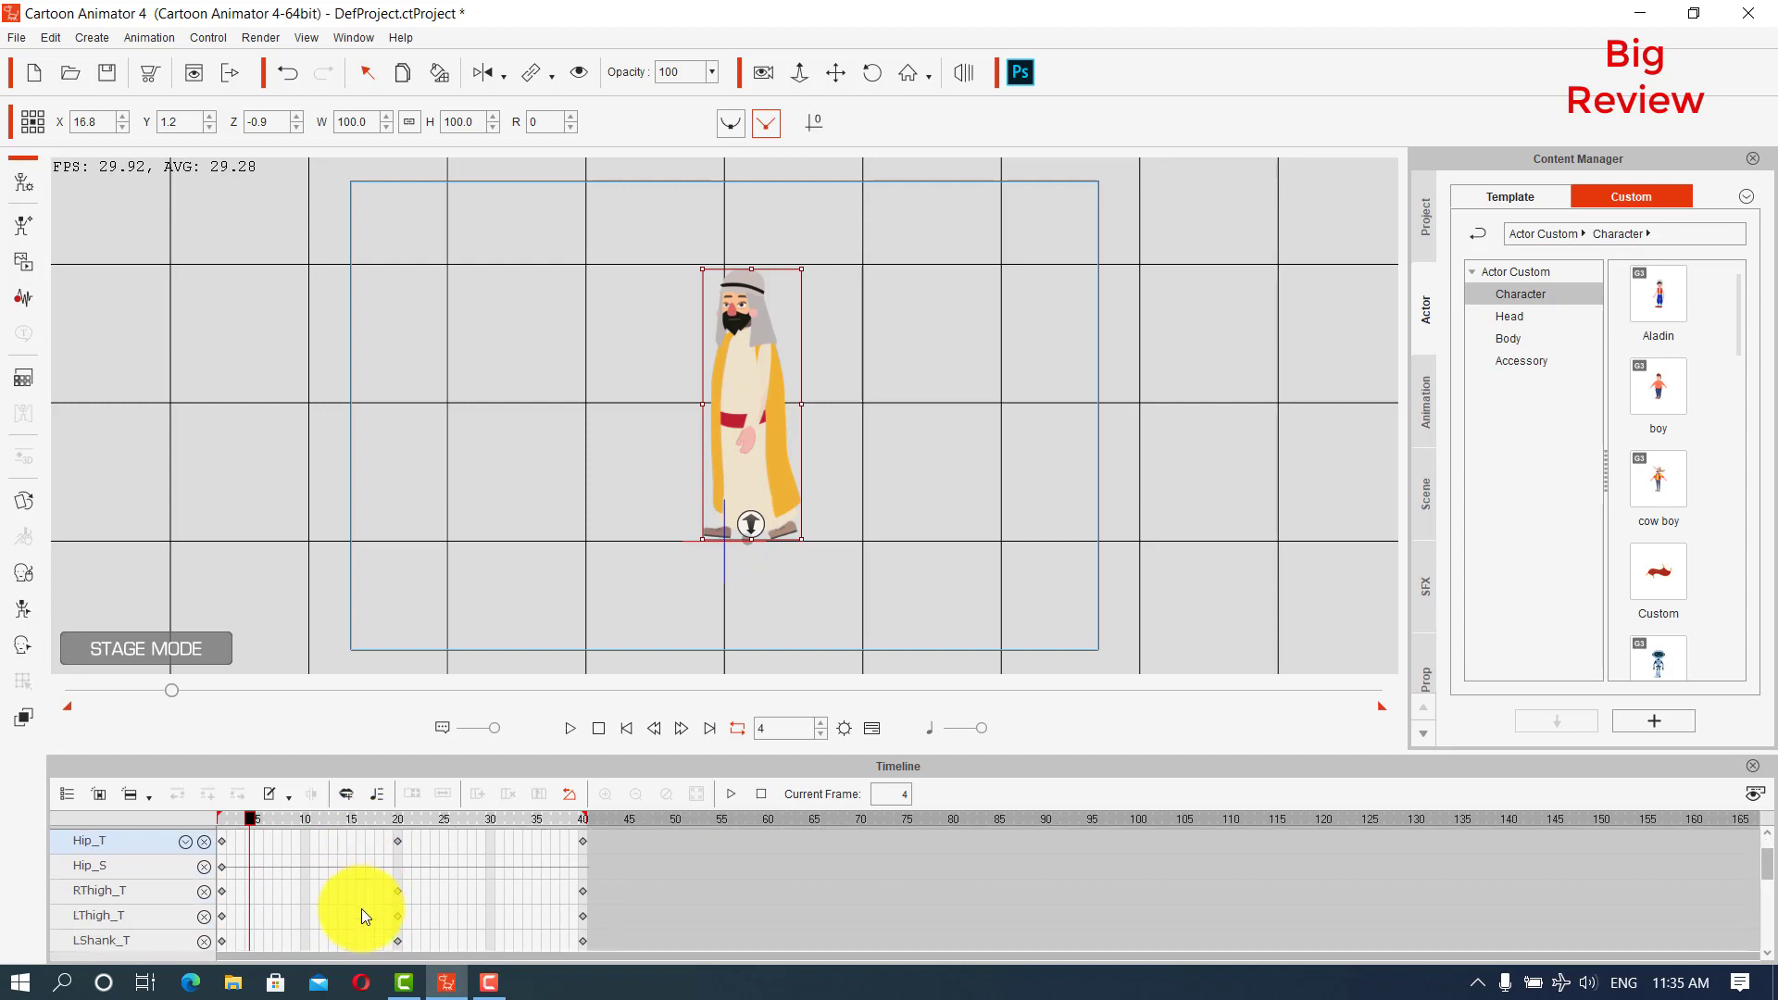
{"action": "left_click", "coordinate": [397, 843]}
{"action": "right_click", "coordinate": [394, 841]}
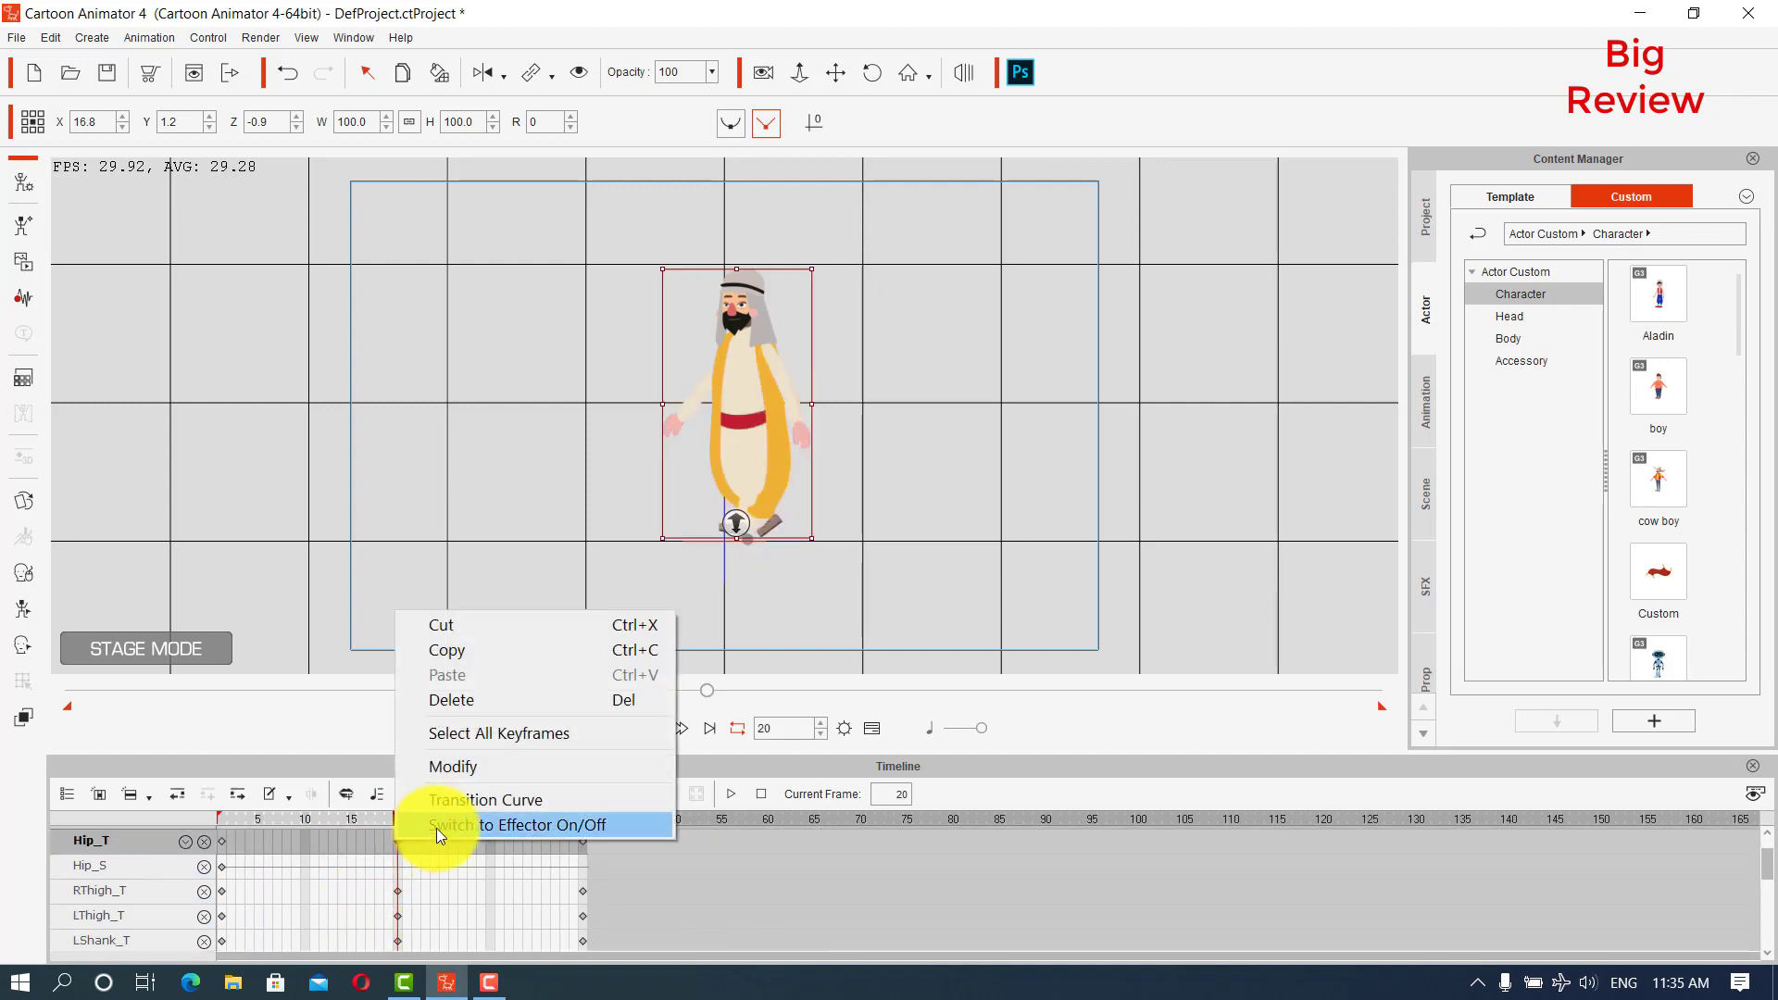
{"action": "left_click", "coordinate": [458, 805]}
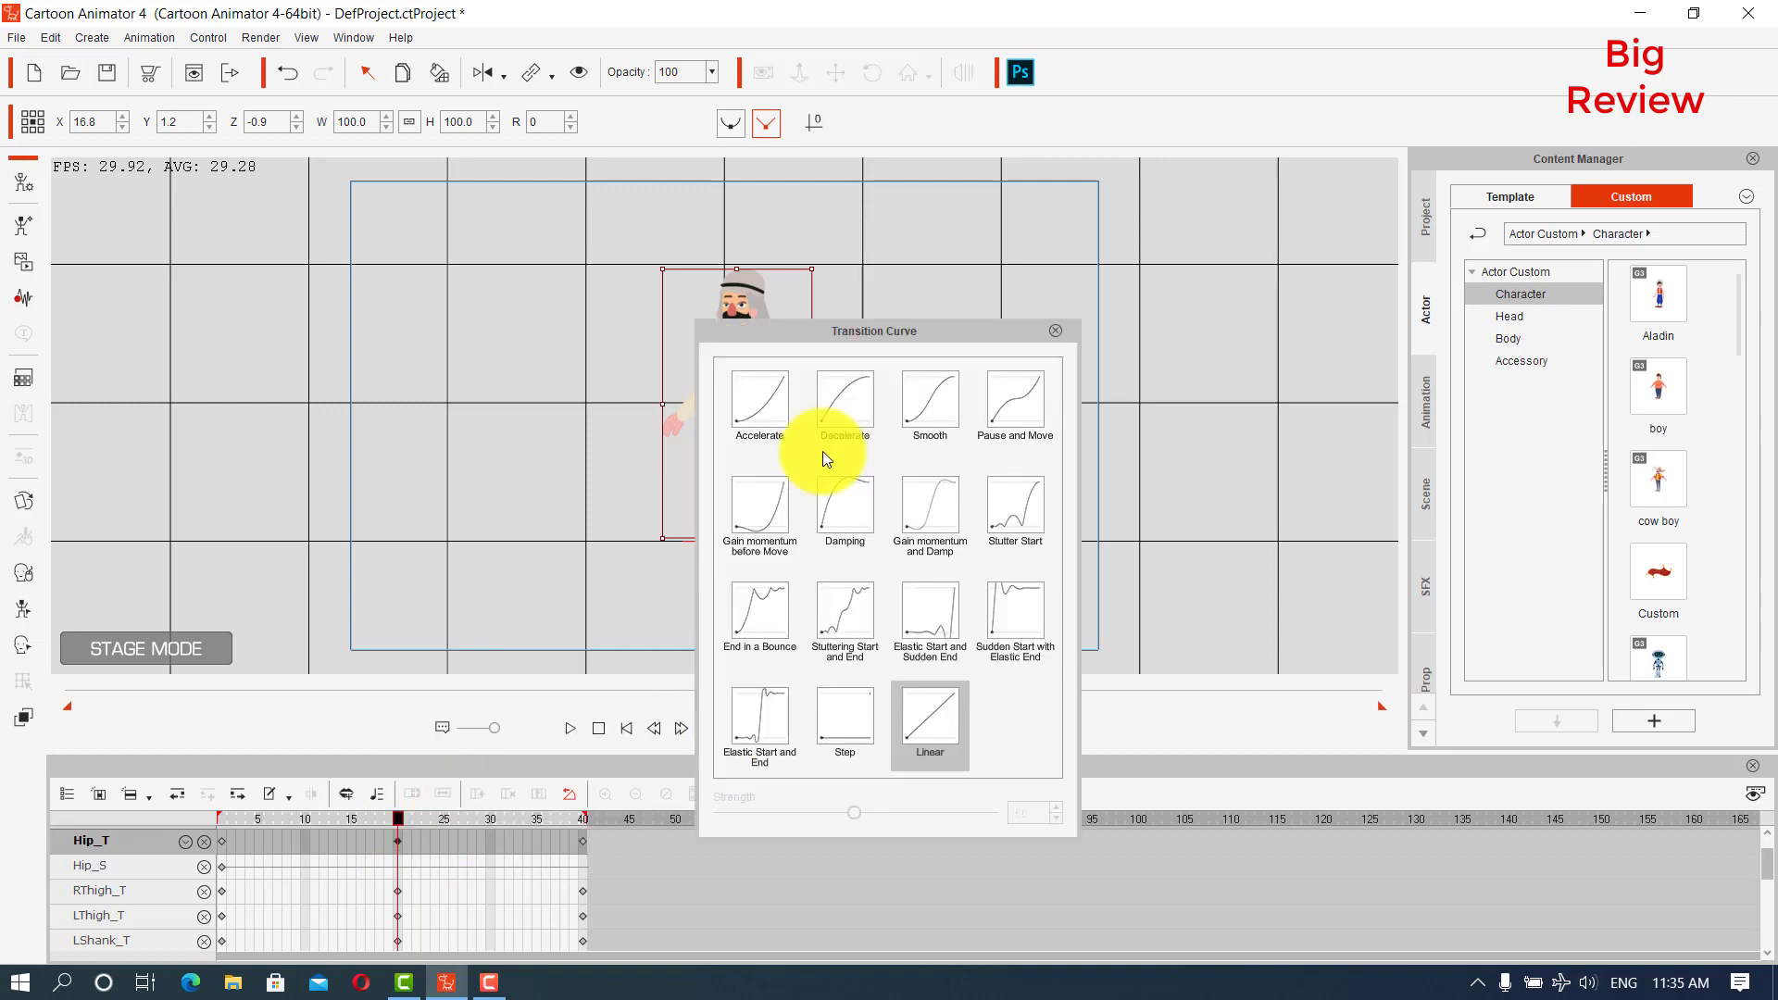
{"action": "left_click", "coordinate": [924, 386]}
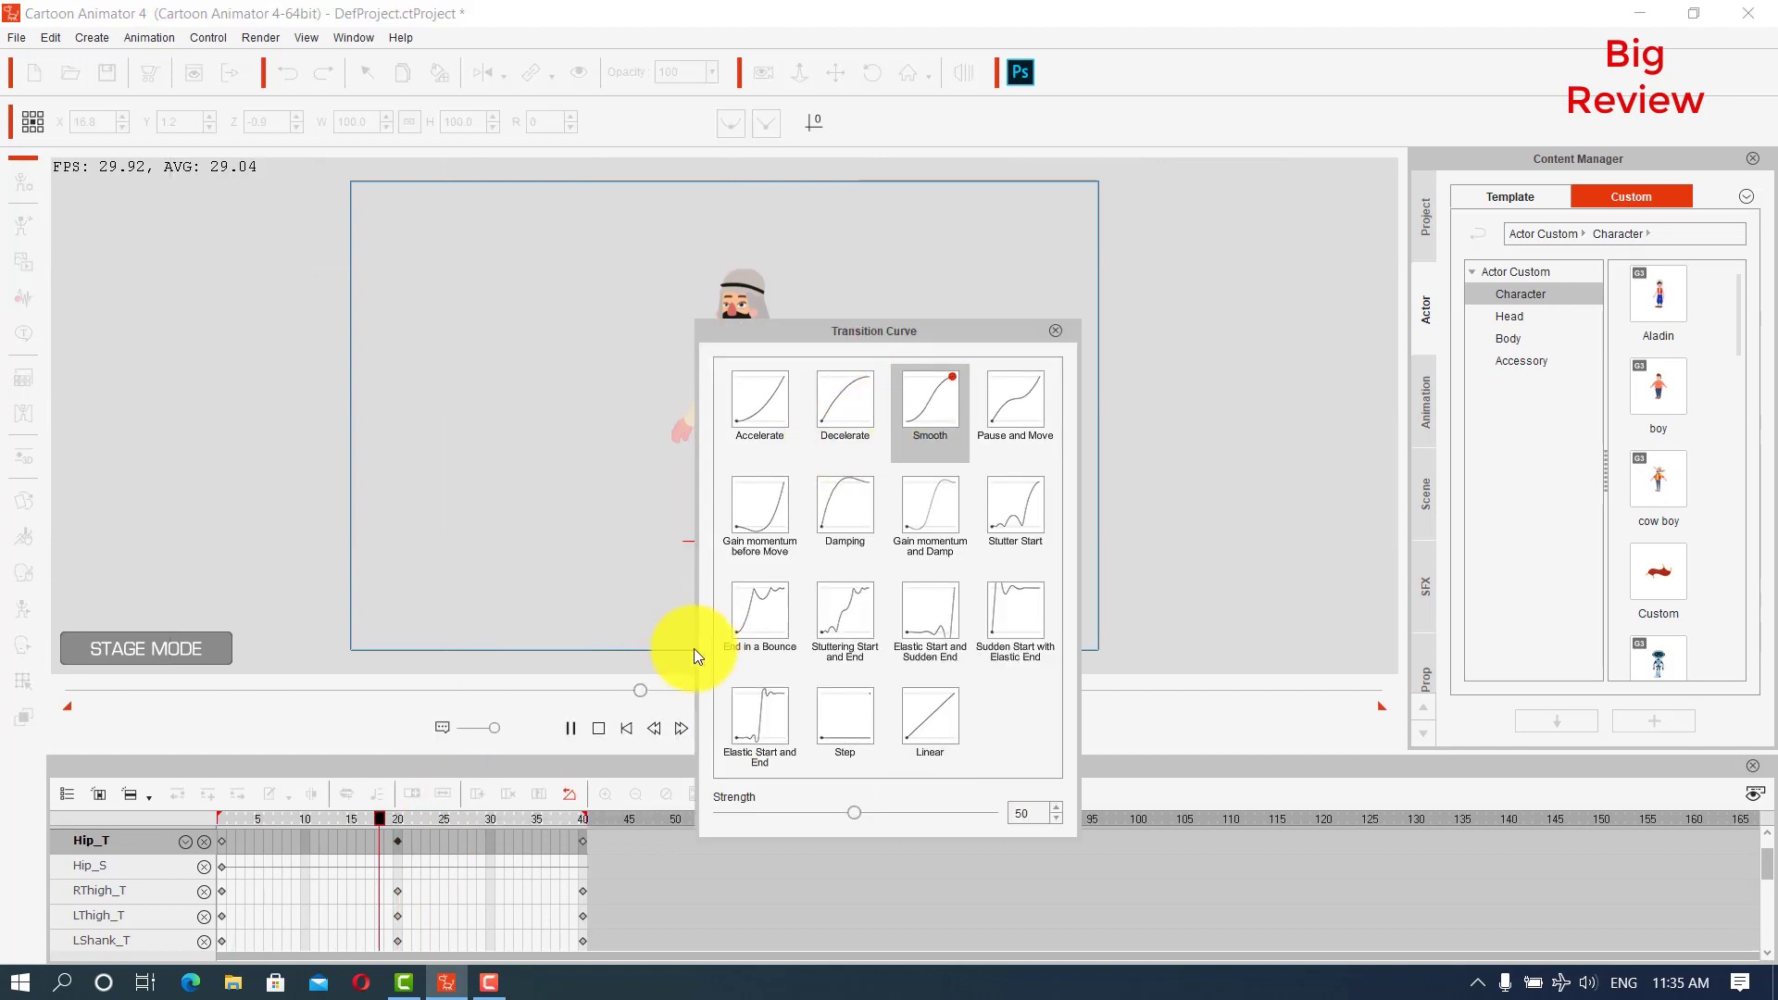
Set the transition curves of the RThigh_T and LThigh_T keys at frame 20 to Smooth.
{"action": "left_click", "coordinate": [396, 892]}
{"action": "right_click", "coordinate": [398, 892]}
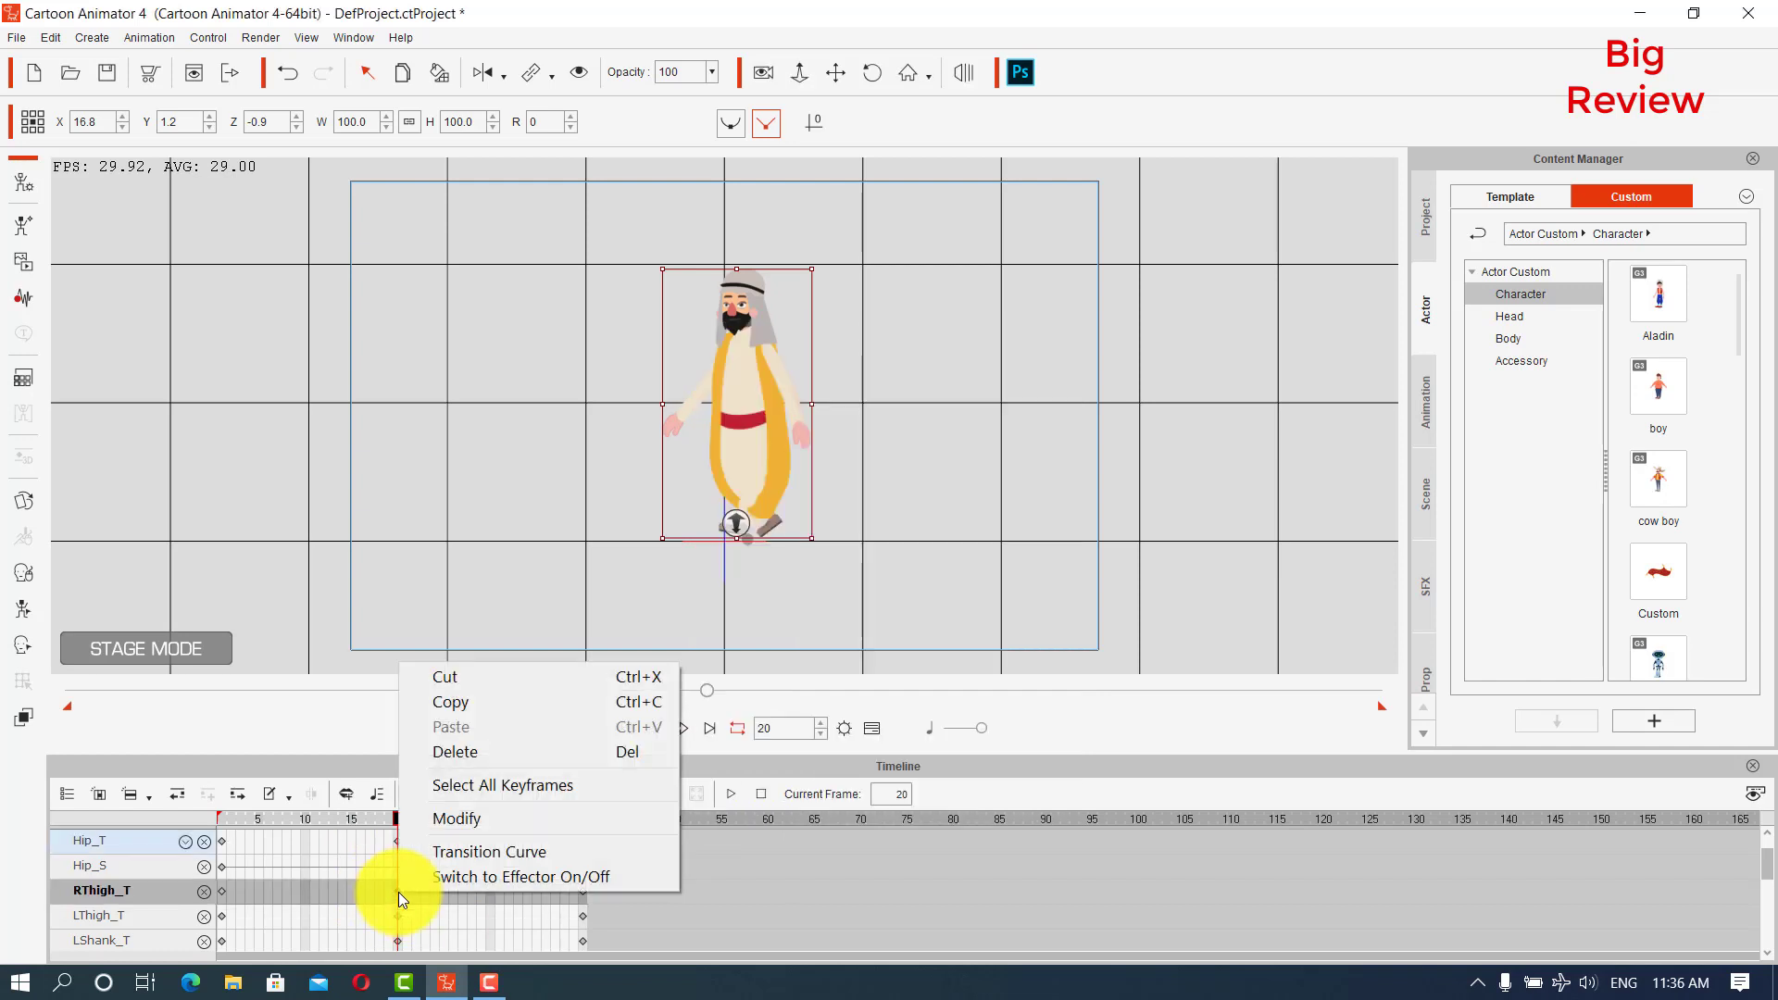
{"action": "left_click", "coordinate": [550, 852]}
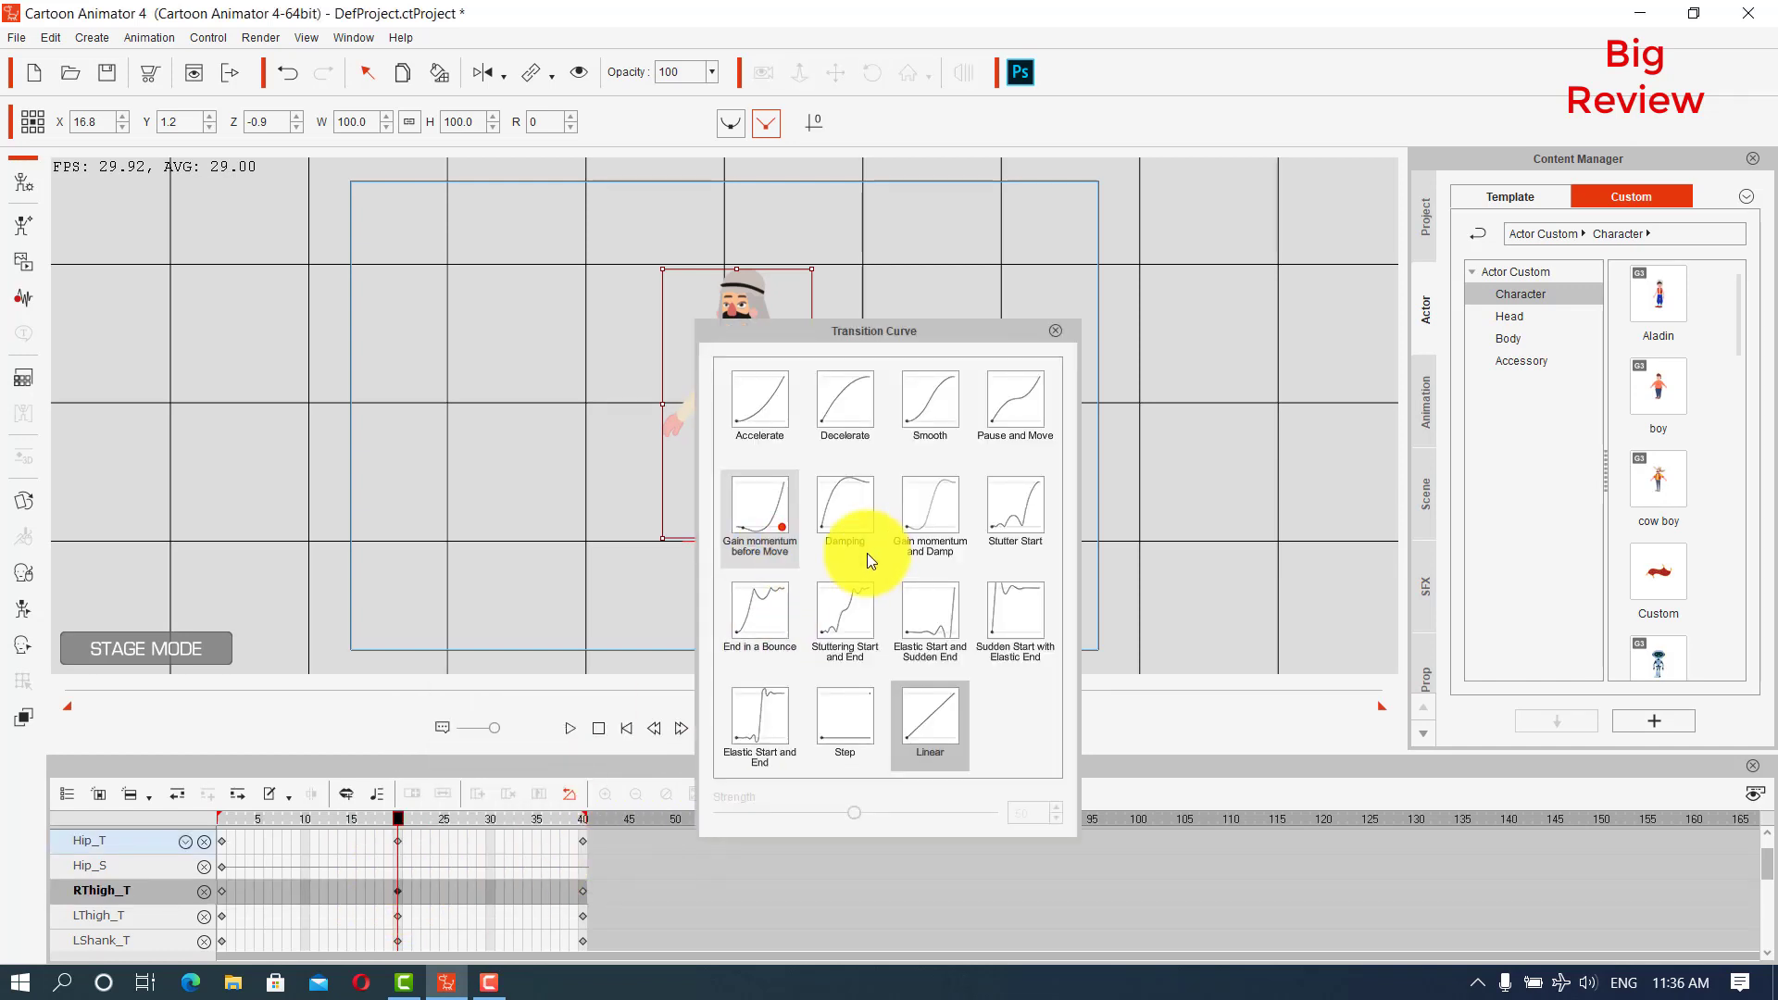
{"action": "left_click", "coordinate": [925, 405]}
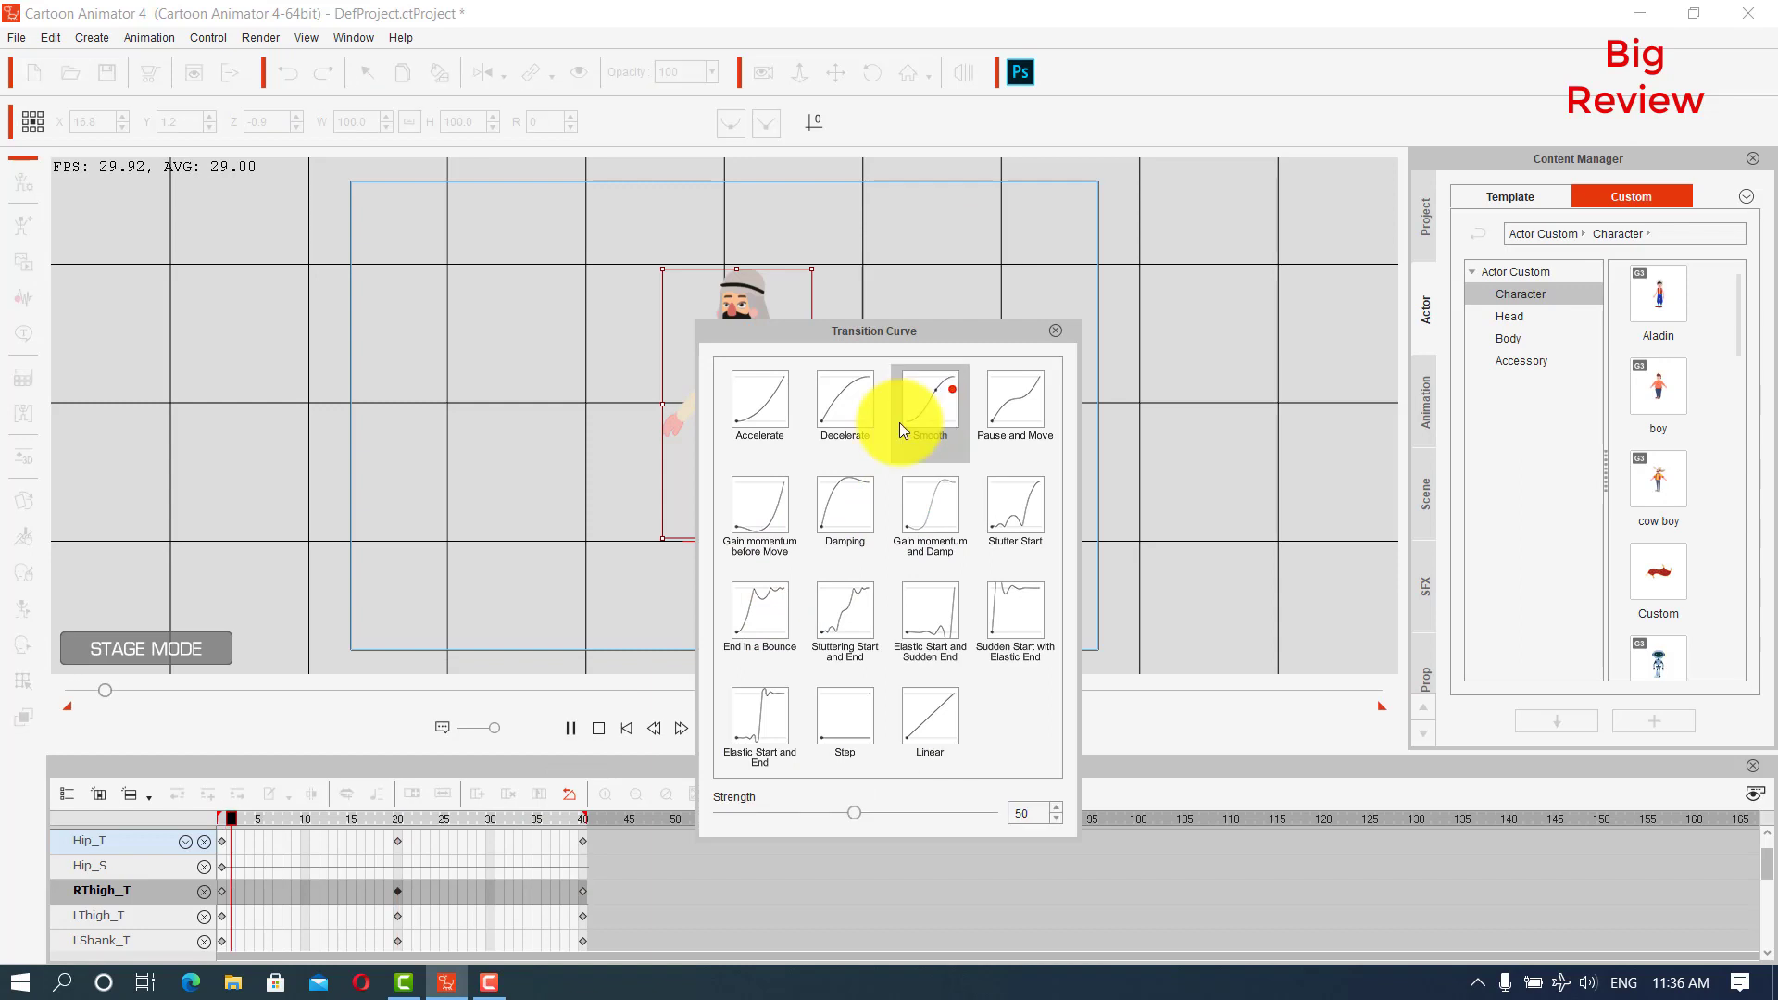
{"action": "left_click", "coordinate": [396, 915]}
{"action": "right_click", "coordinate": [396, 915]}
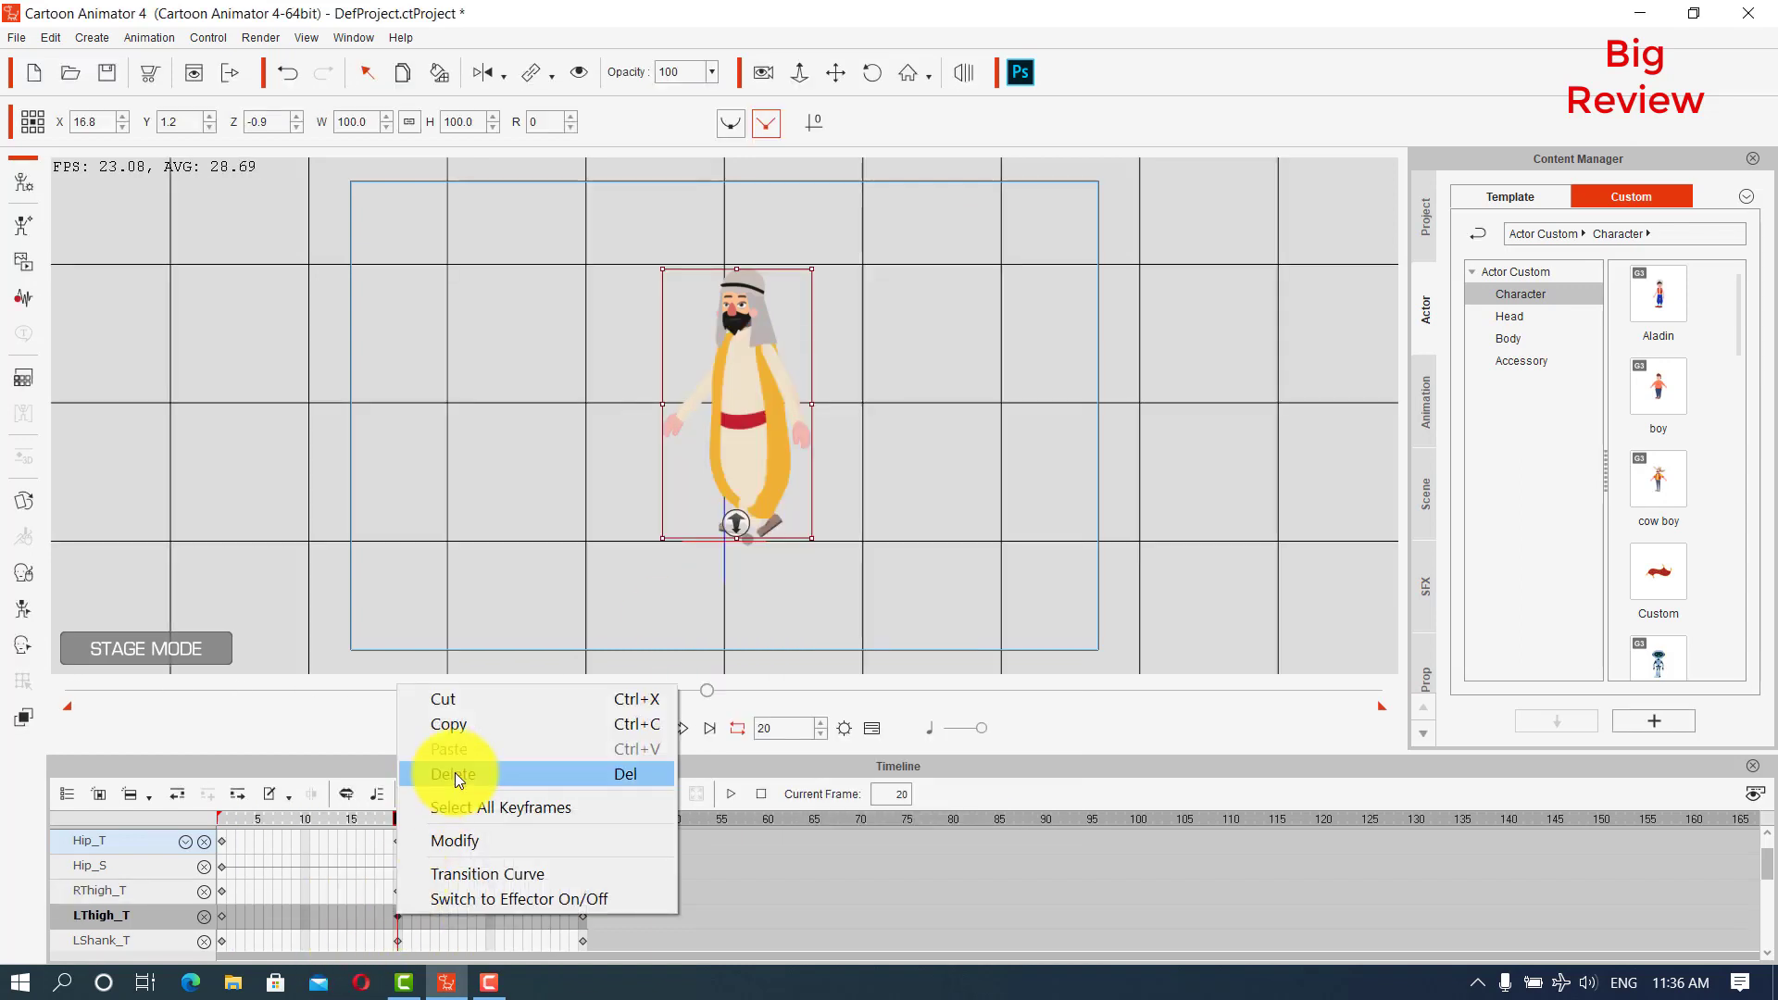
{"action": "left_click", "coordinate": [537, 869]}
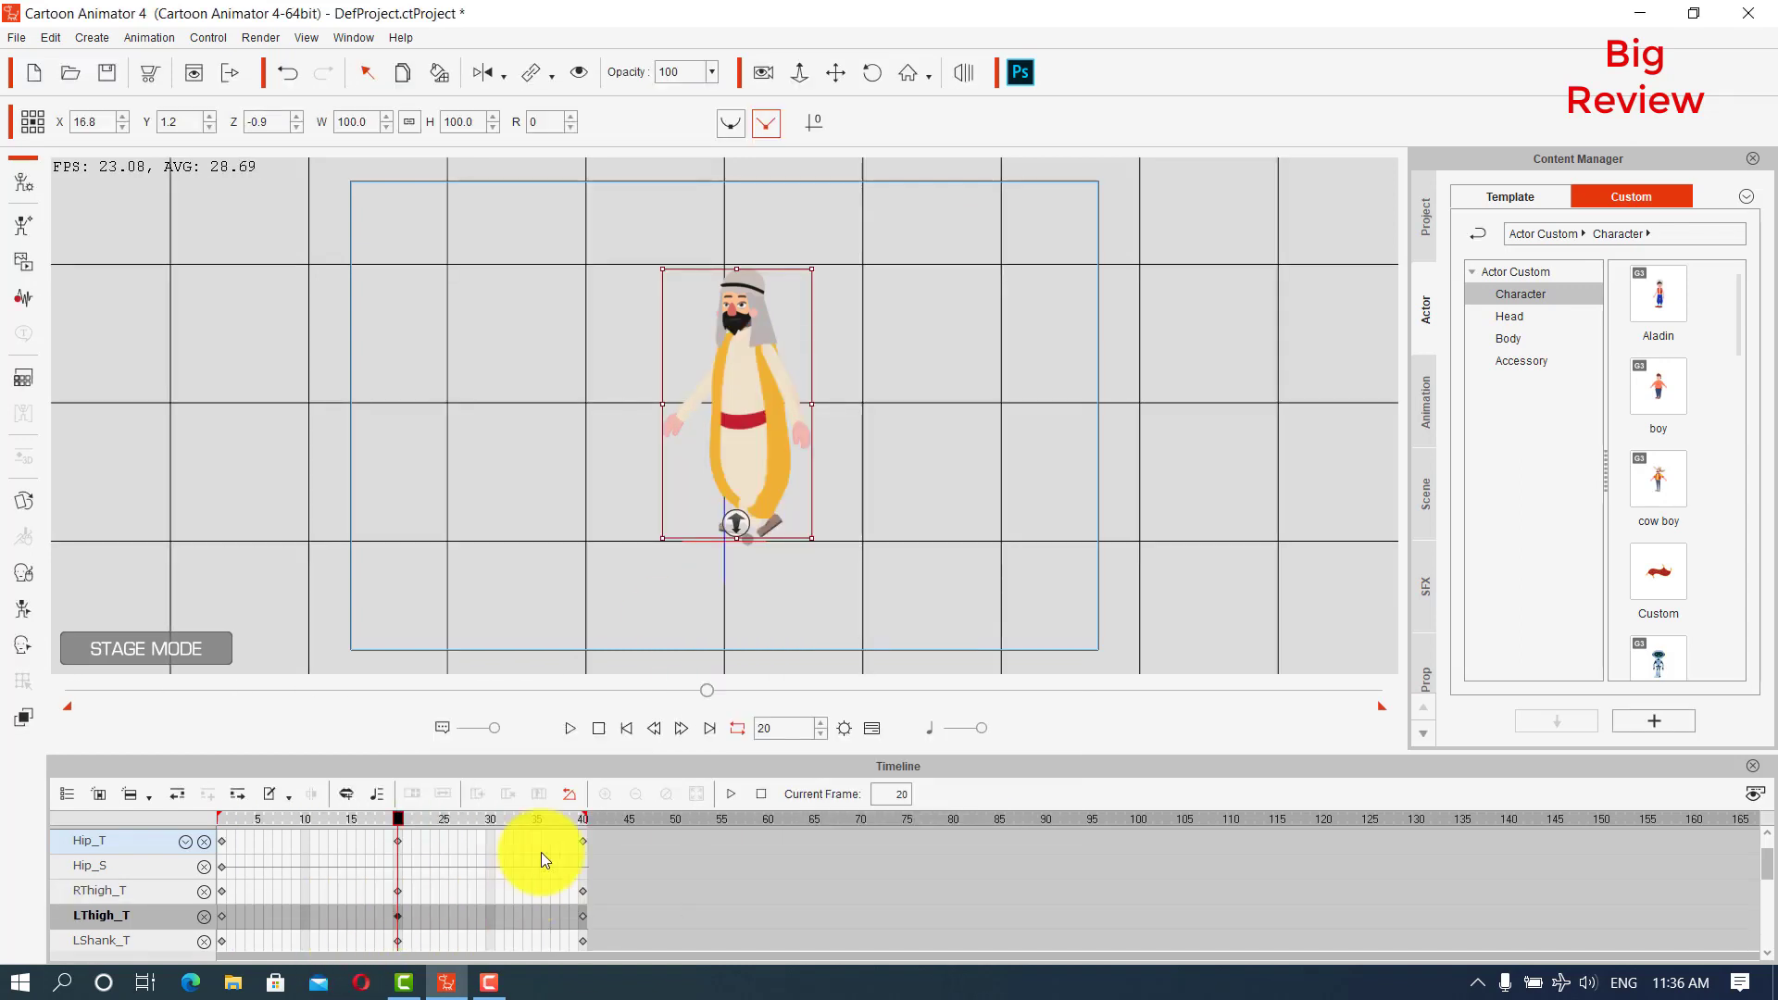
{"action": "left_click", "coordinate": [926, 381]}
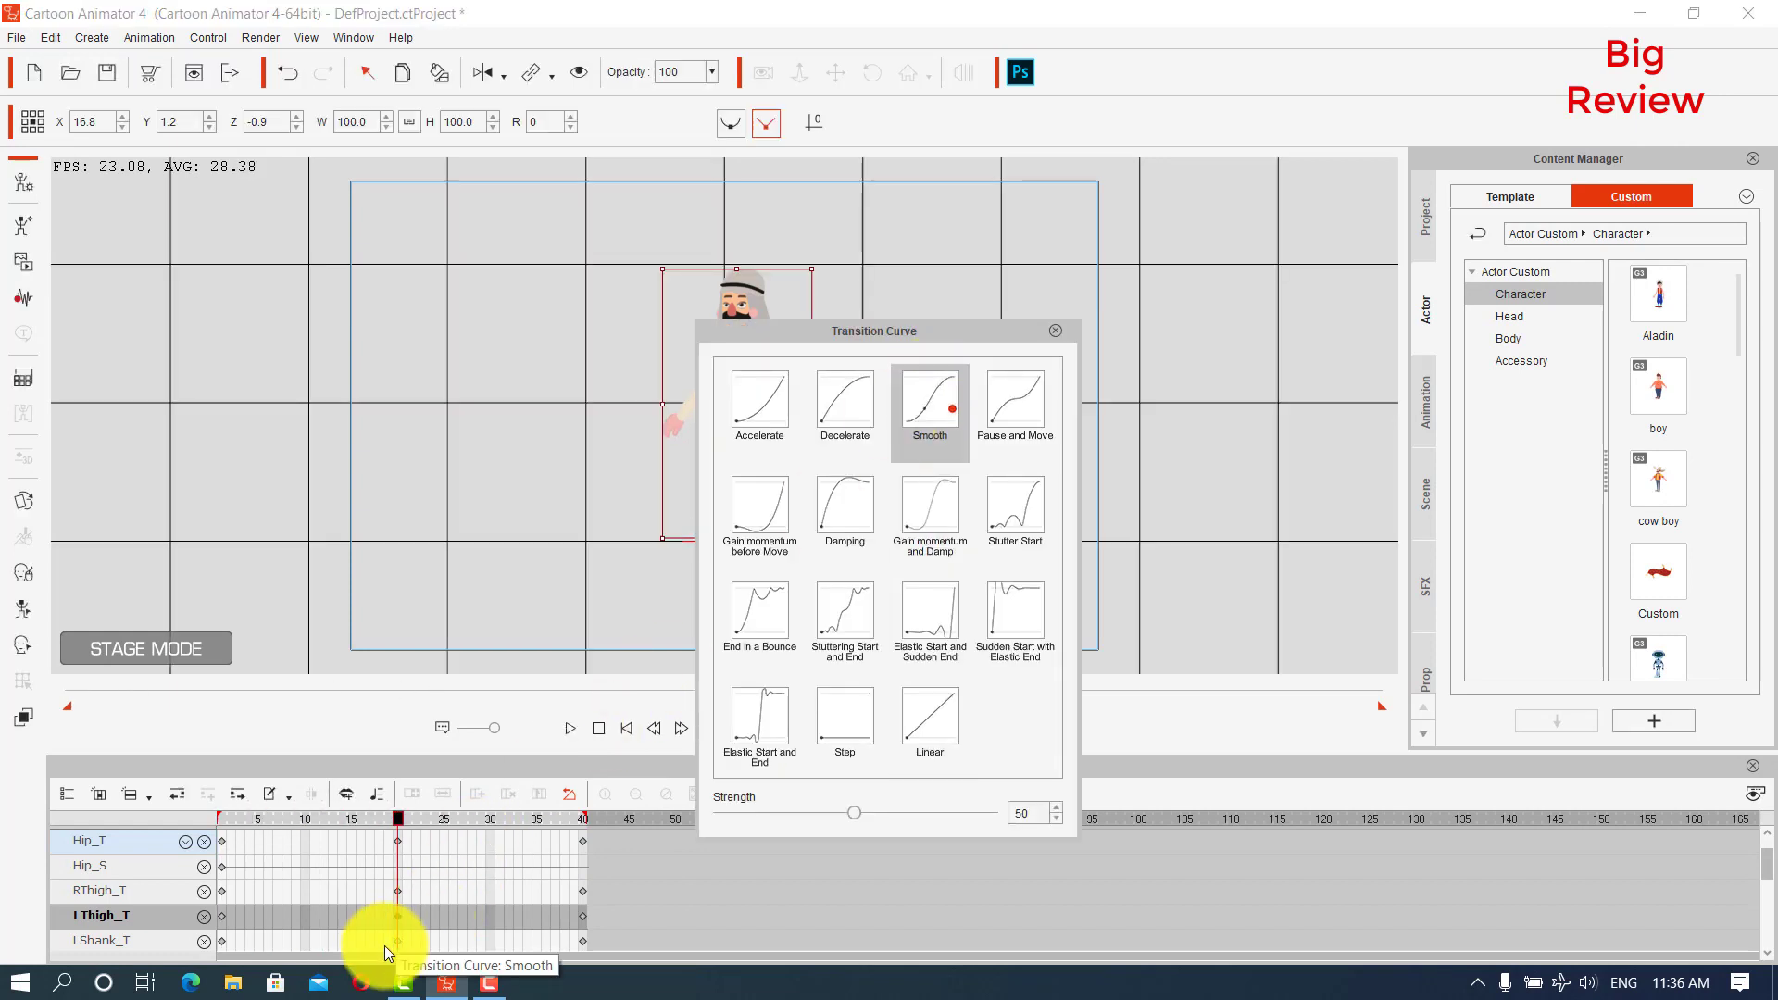
Open the transition curve settings for the LShank_T key at frame 20.
{"action": "left_click", "coordinate": [400, 939]}
{"action": "left_click", "coordinate": [400, 938]}
{"action": "right_click", "coordinate": [396, 937]}
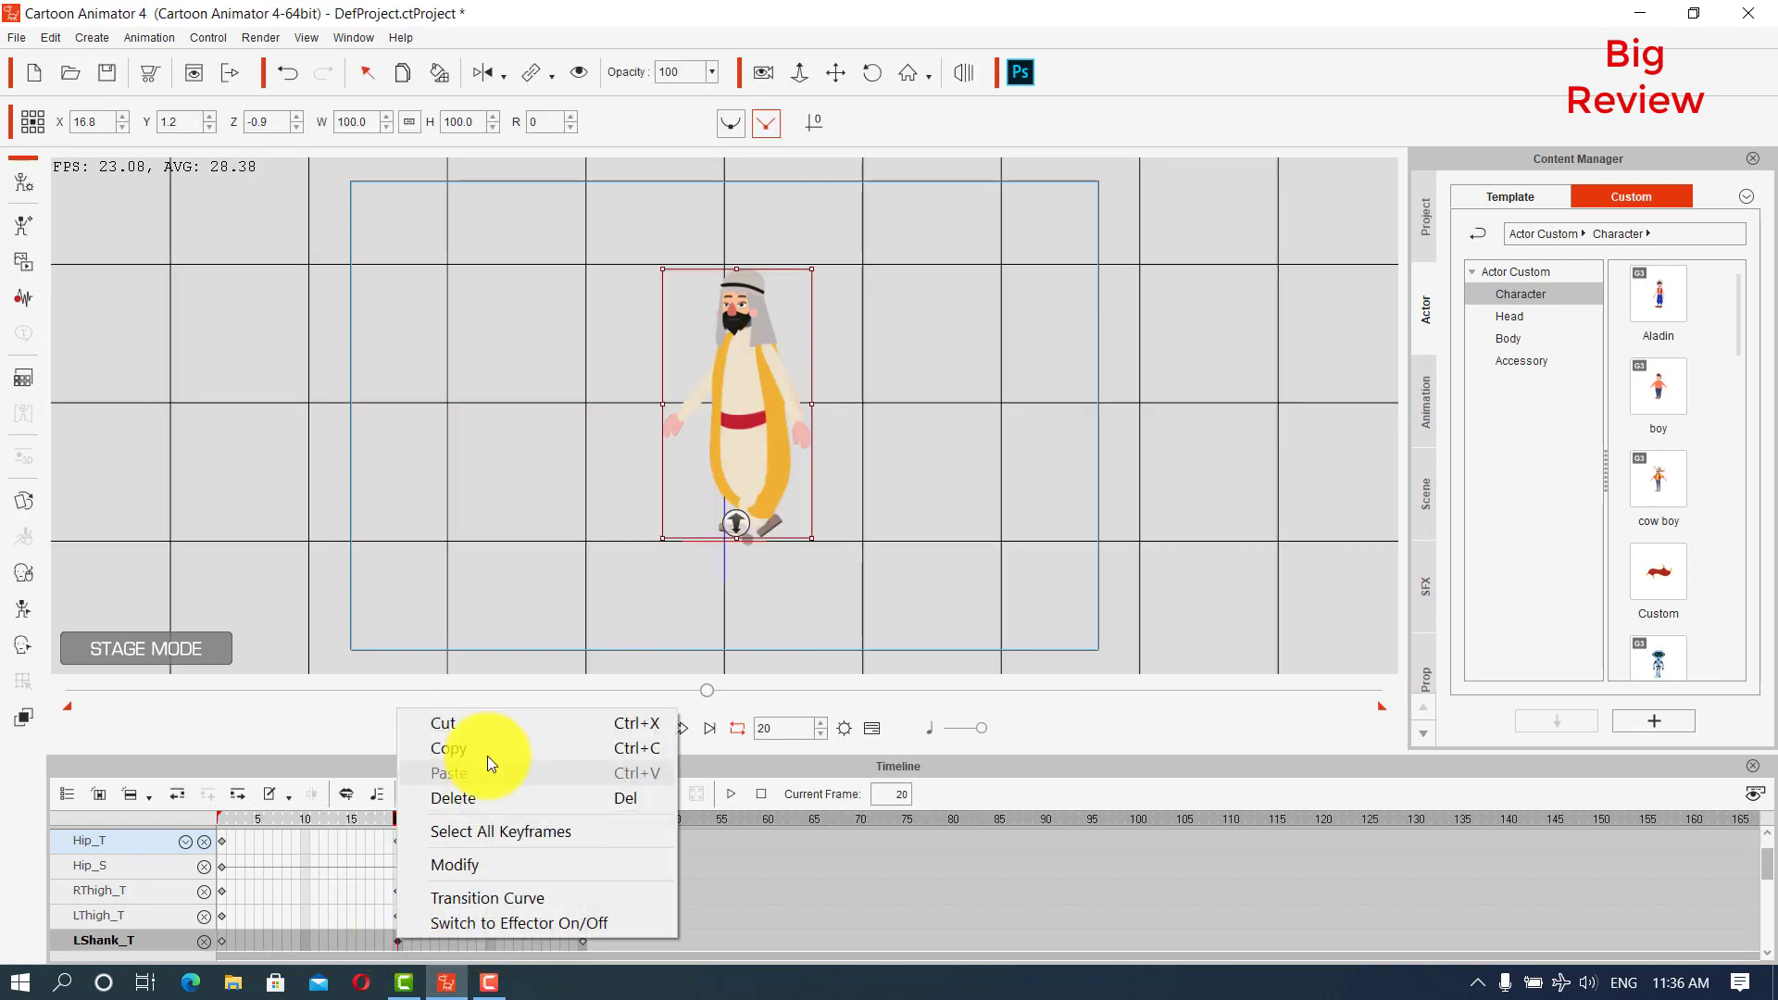
{"action": "left_click", "coordinate": [535, 921]}
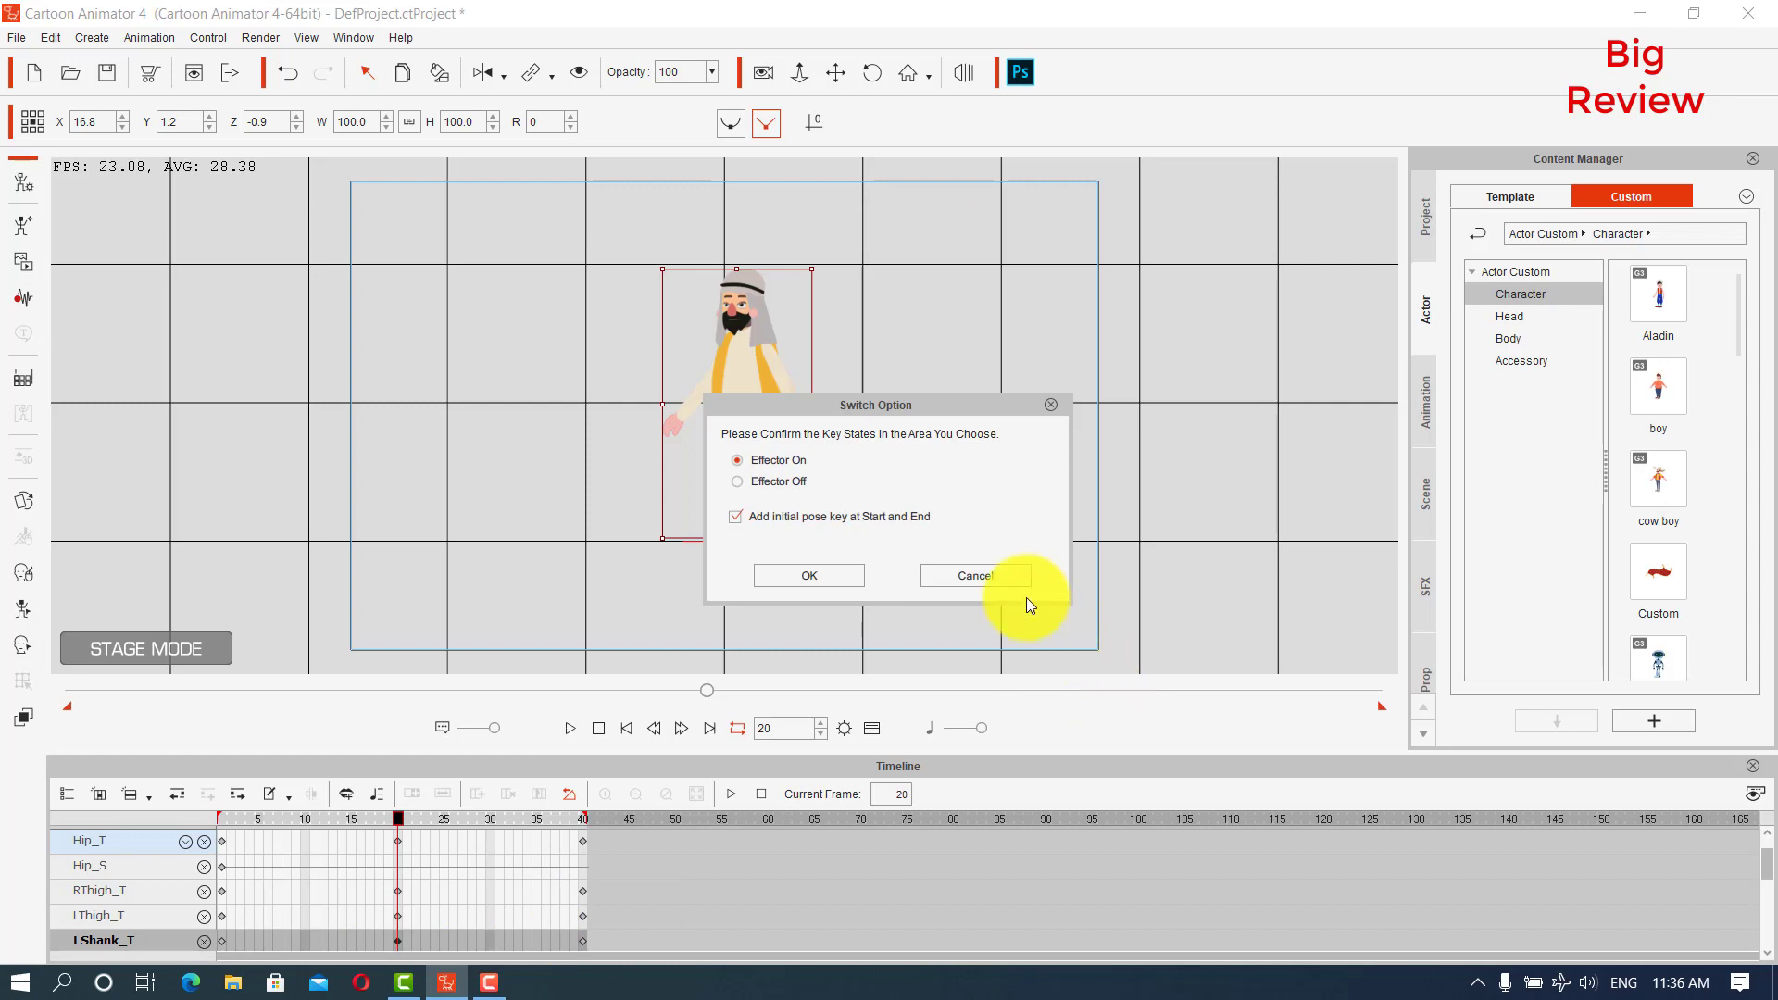
{"action": "left_click", "coordinate": [1003, 578]}
{"action": "right_click", "coordinate": [398, 935]}
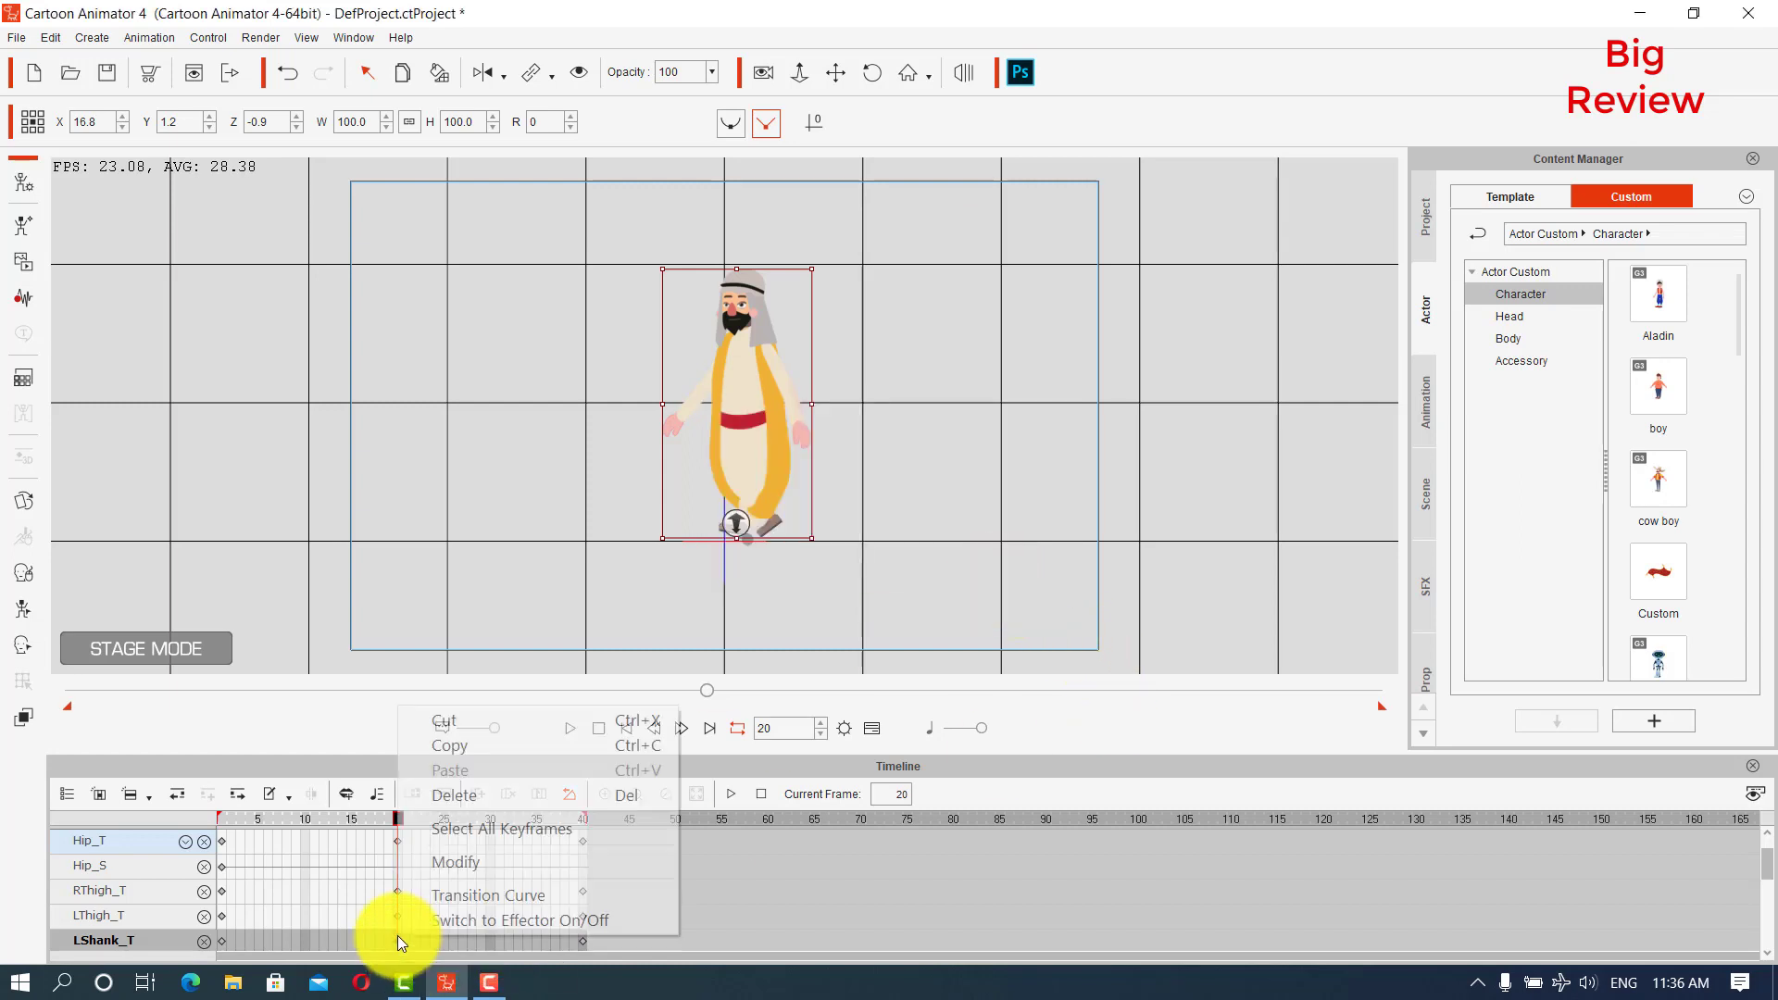
{"action": "left_click", "coordinate": [491, 893]}
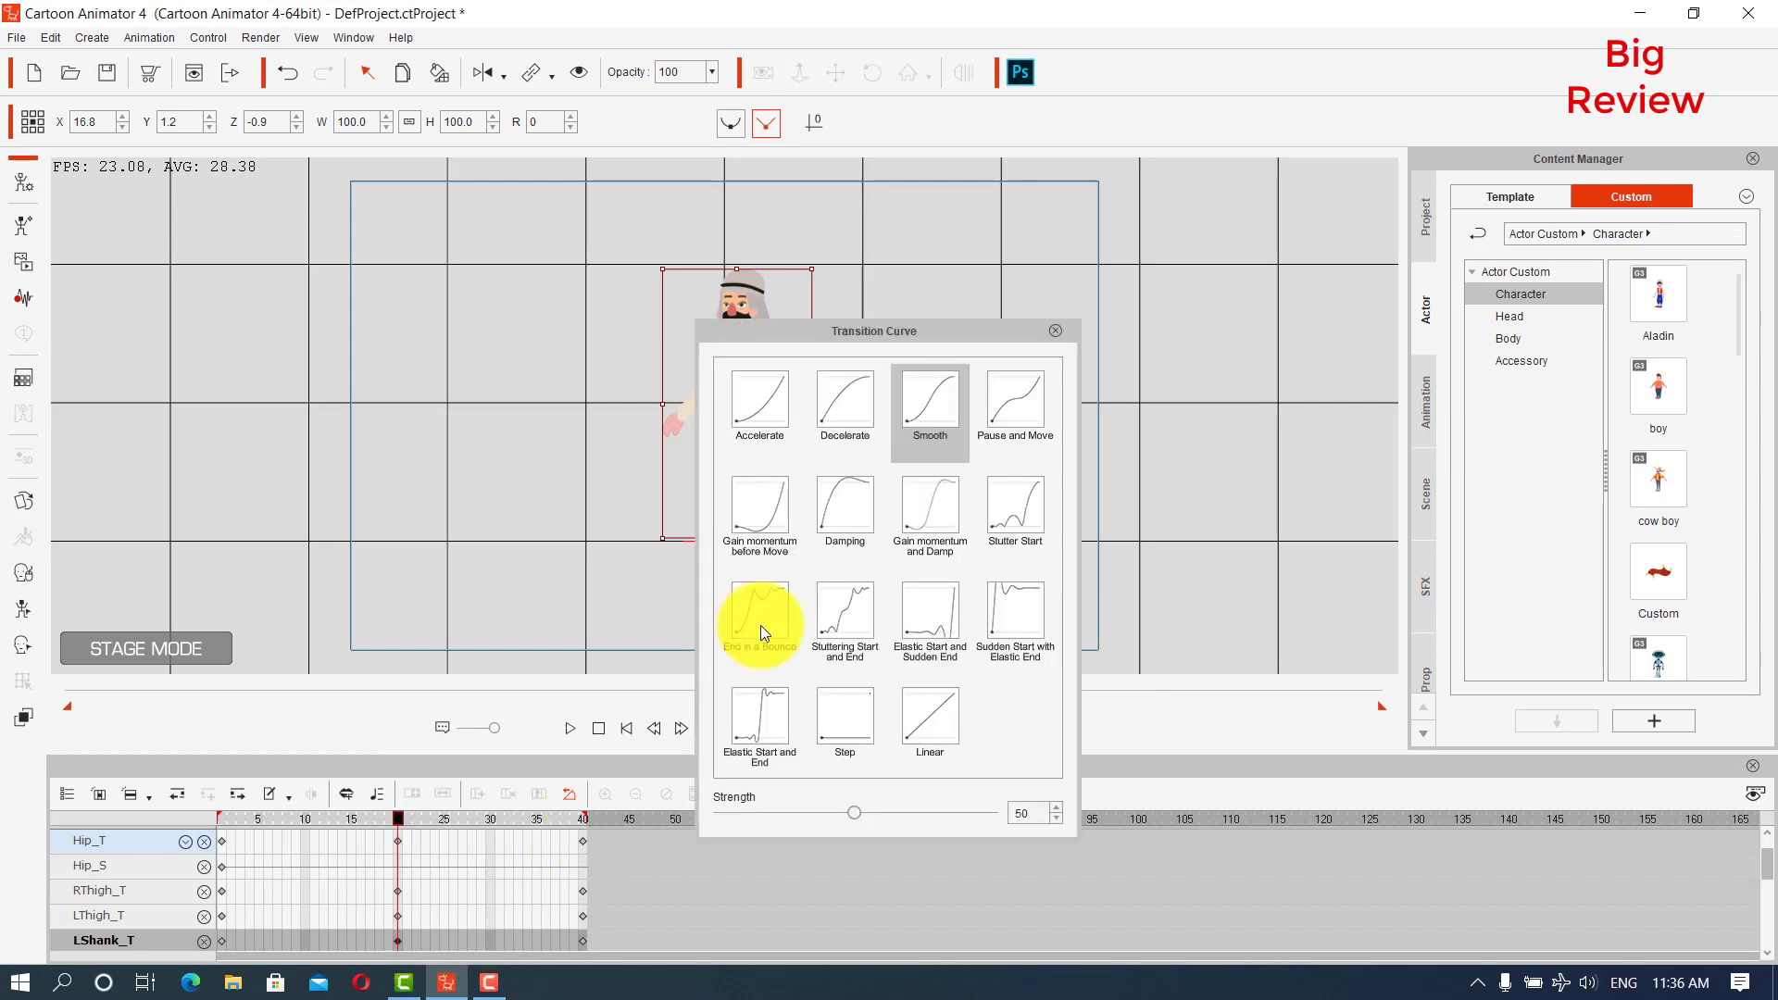
Set the transition curve of the LShank_T key at frame 40 to Smooth.
{"action": "left_click", "coordinate": [582, 940]}
{"action": "right_click", "coordinate": [582, 941]}
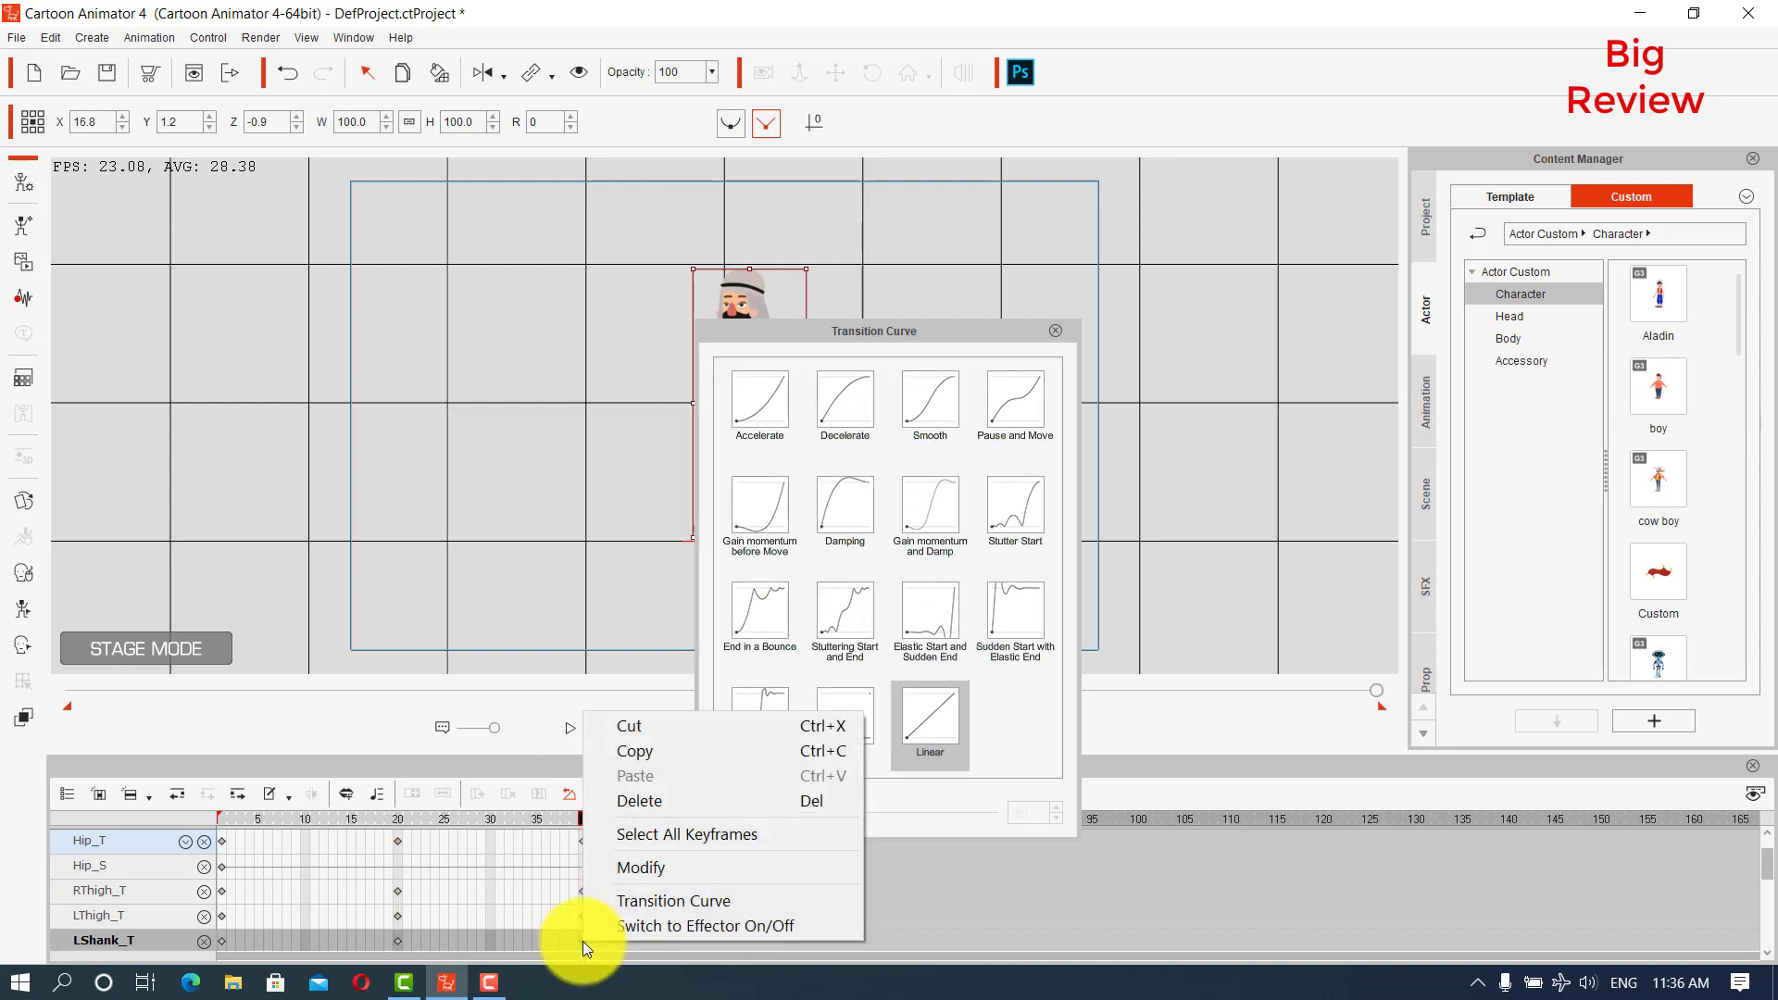
{"action": "left_click", "coordinate": [581, 941]}
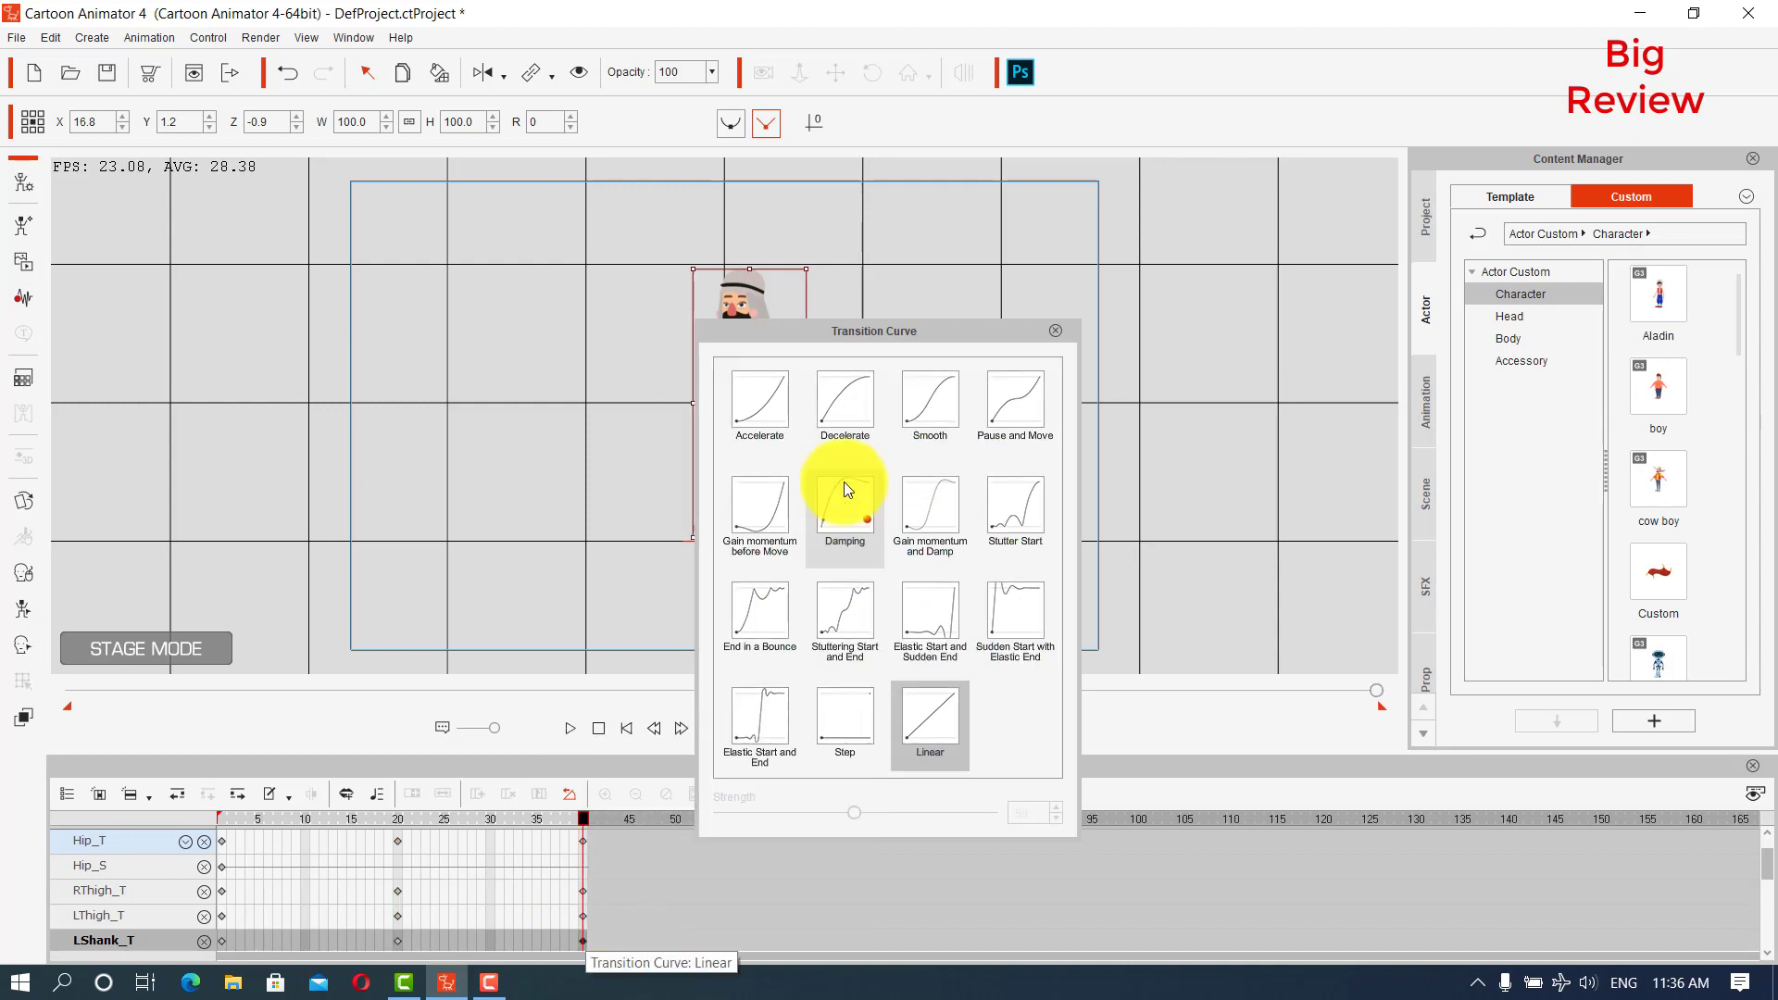
{"action": "left_click", "coordinate": [941, 398]}
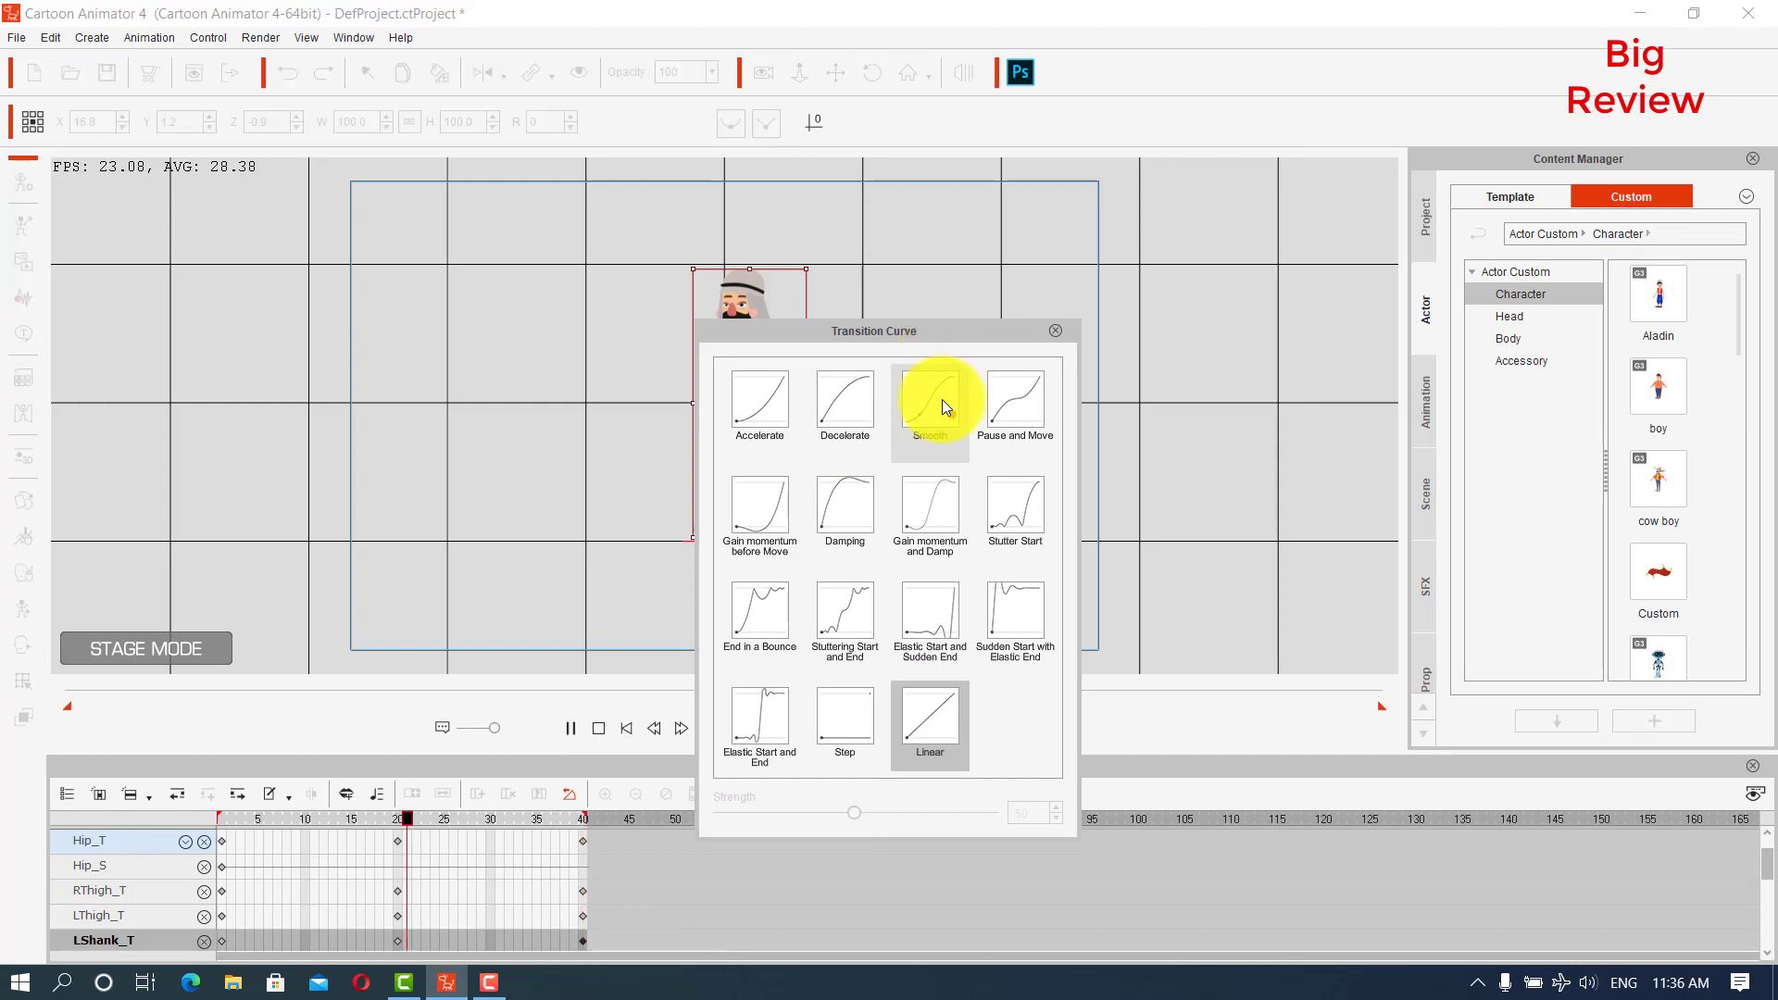
Set the transition curves of the LThigh_T and RThigh_T keys at frame 40 to Smooth.
{"action": "left_click", "coordinate": [581, 915]}
{"action": "right_click", "coordinate": [582, 914]}
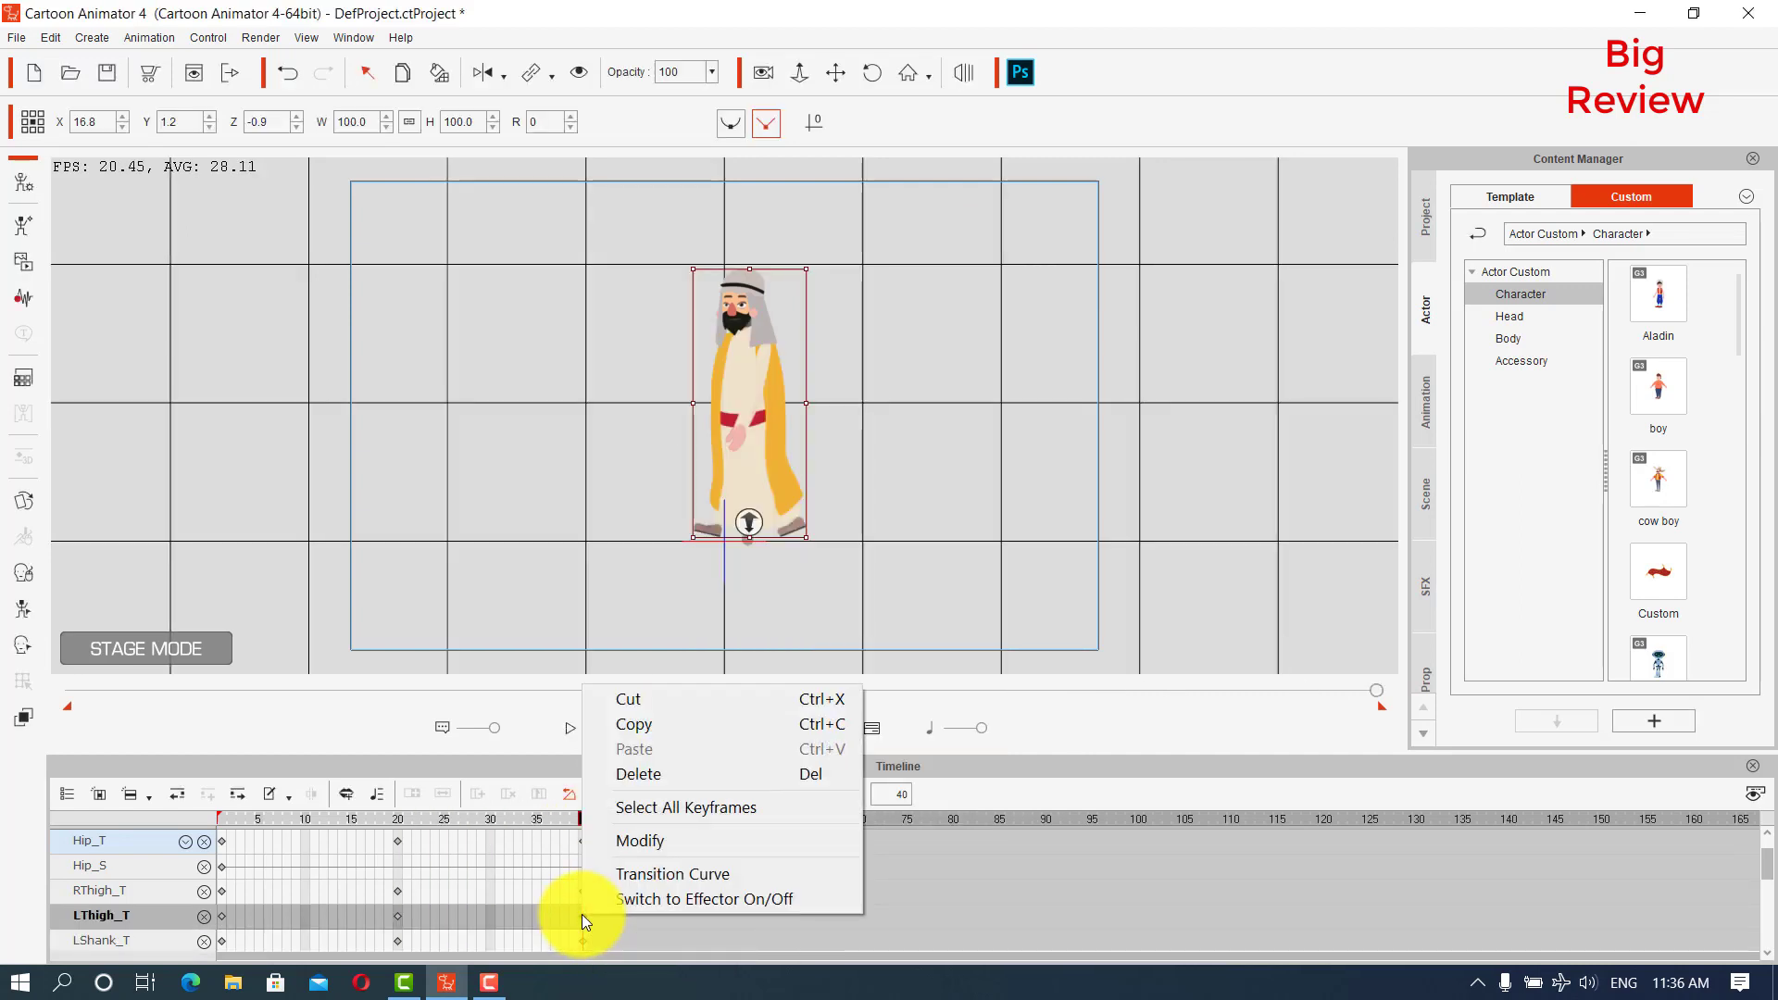
{"action": "left_click", "coordinate": [628, 876]}
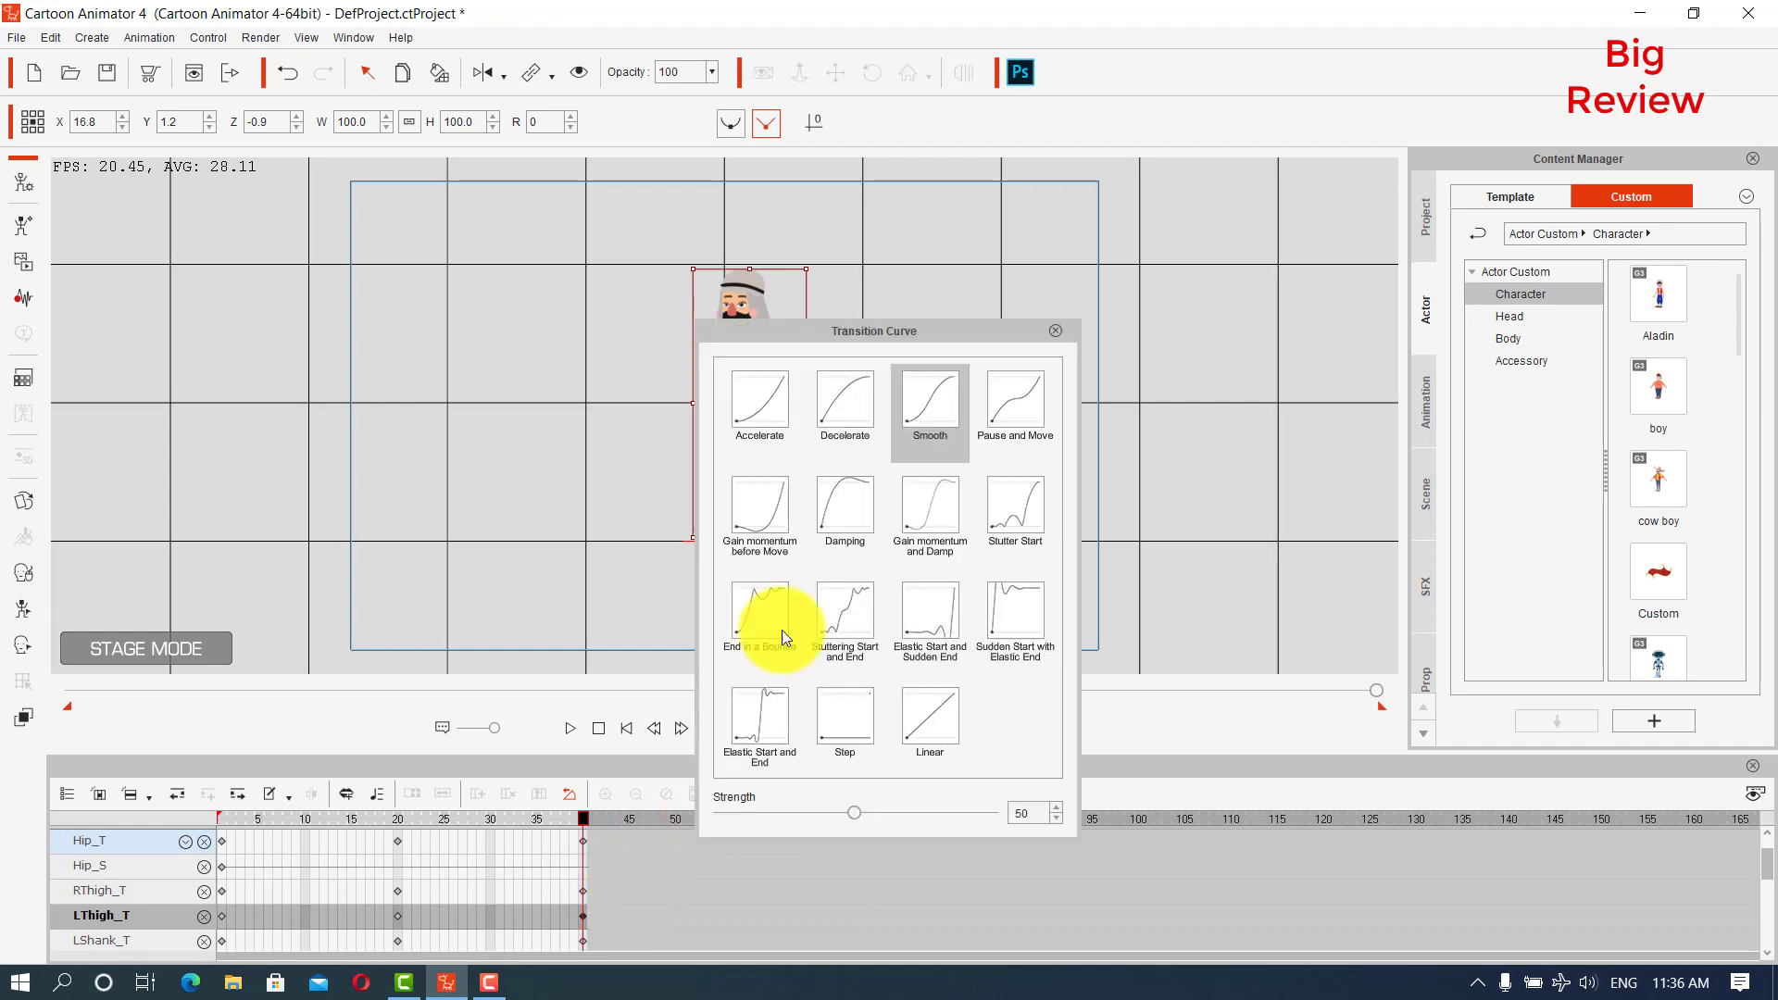
{"action": "left_click", "coordinate": [581, 887]}
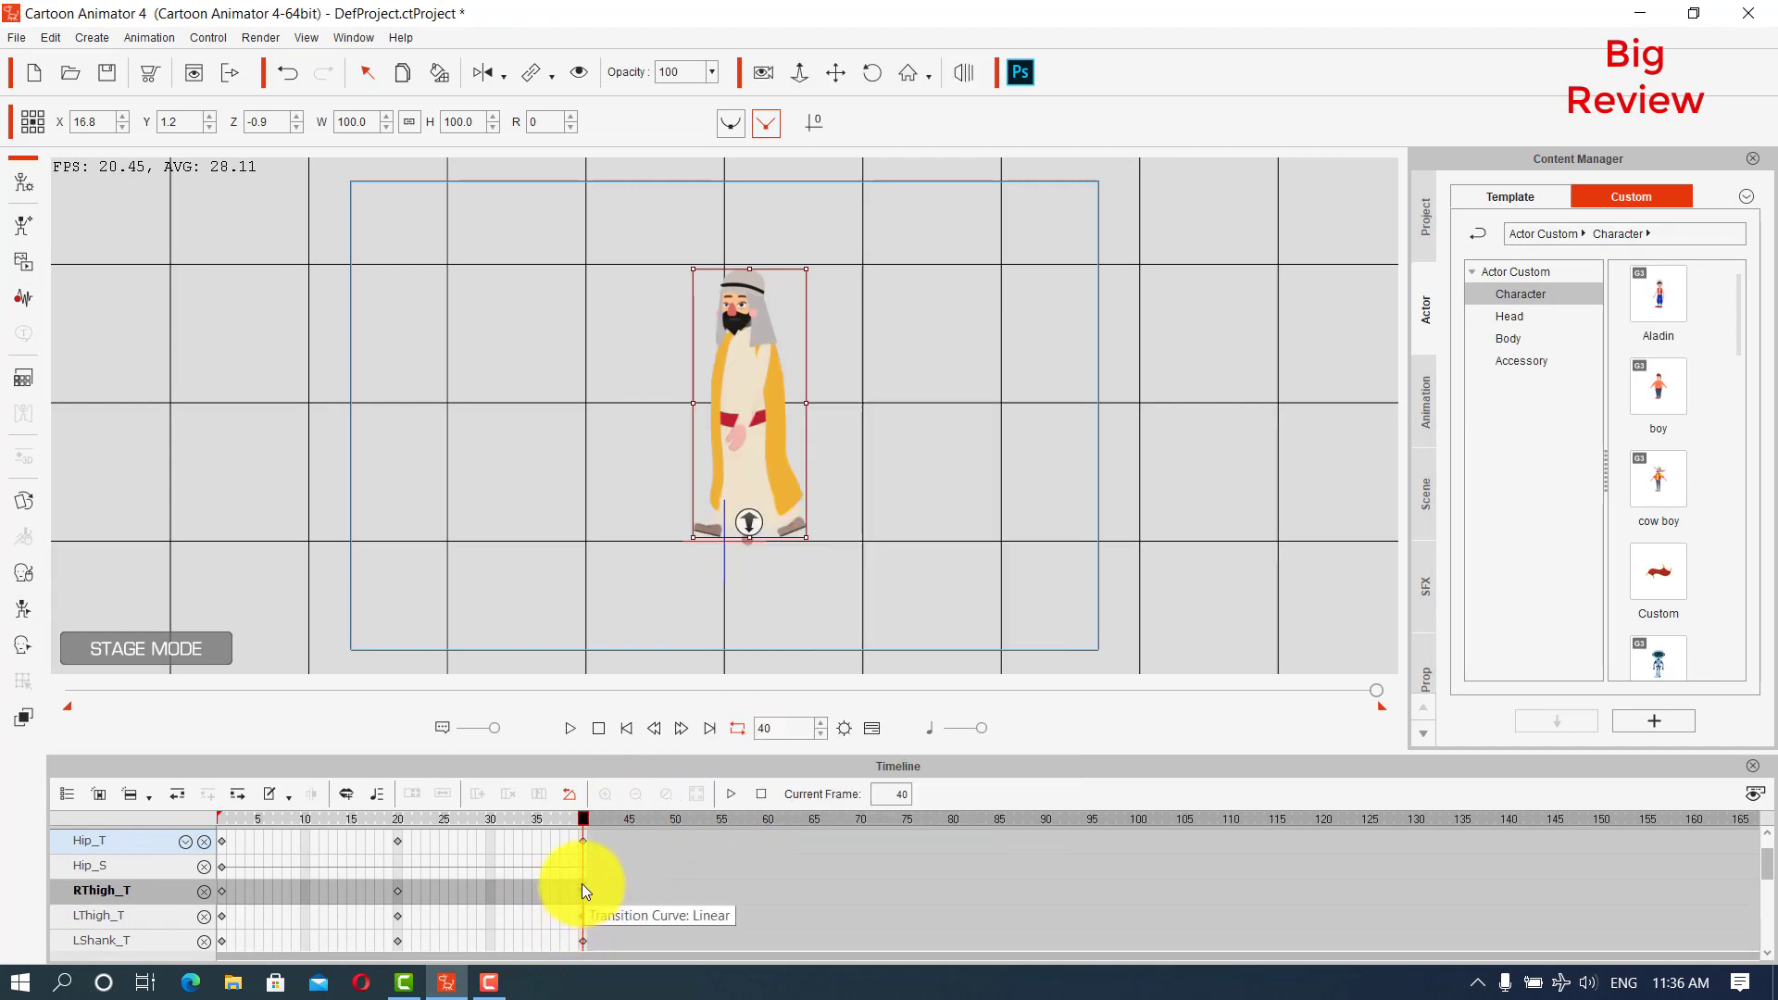
{"action": "right_click", "coordinate": [581, 890]}
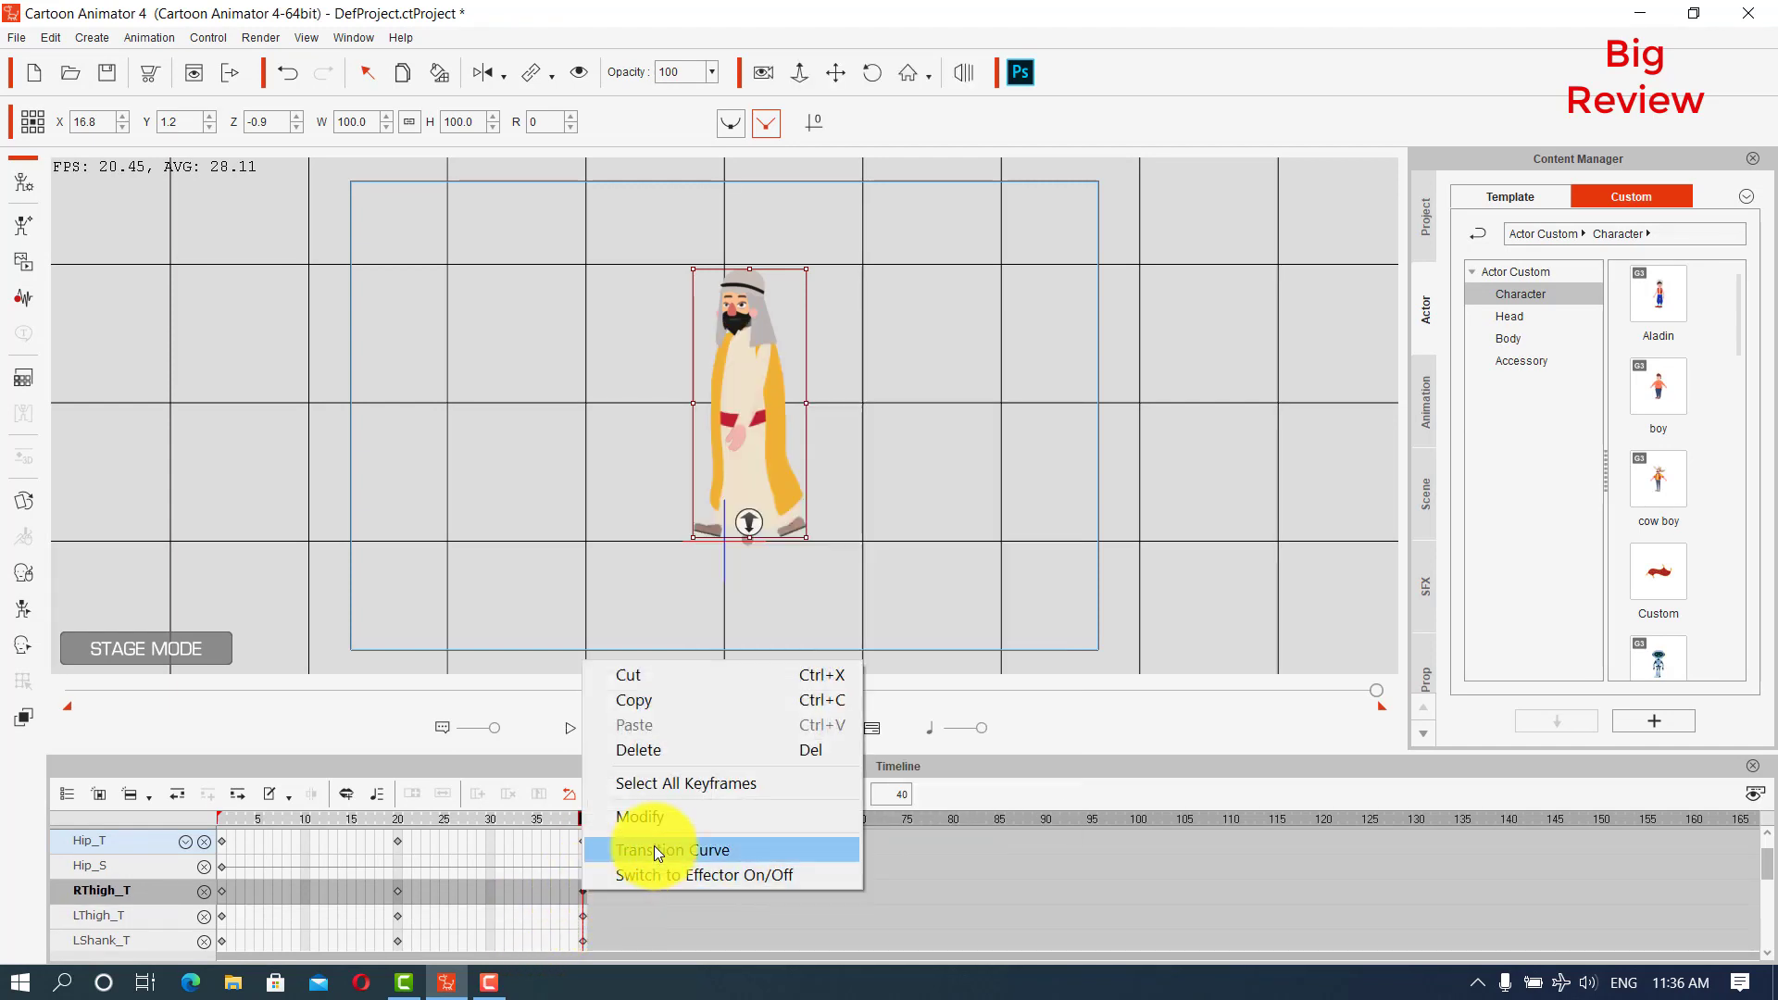
{"action": "left_click", "coordinate": [654, 848]}
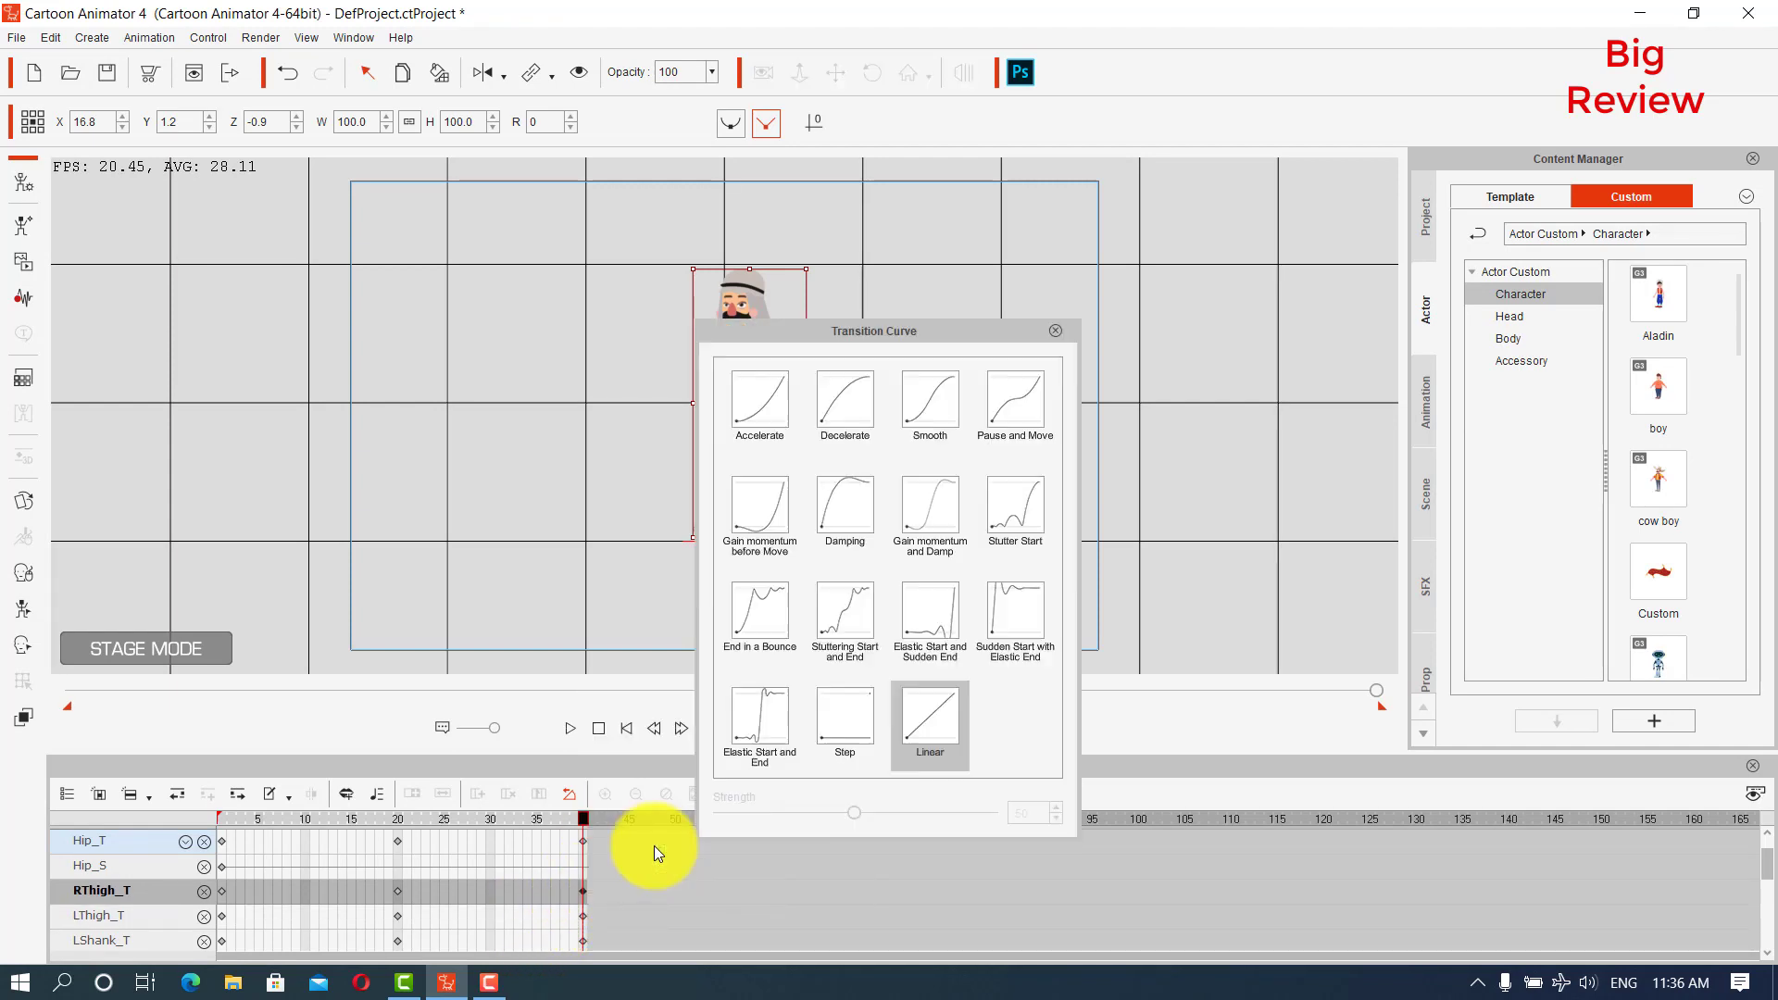
{"action": "left_click", "coordinate": [937, 417]}
Set the transition curves of the Hip_T keys at frames 40 and 1 to Smooth.
{"action": "left_click", "coordinate": [582, 842]}
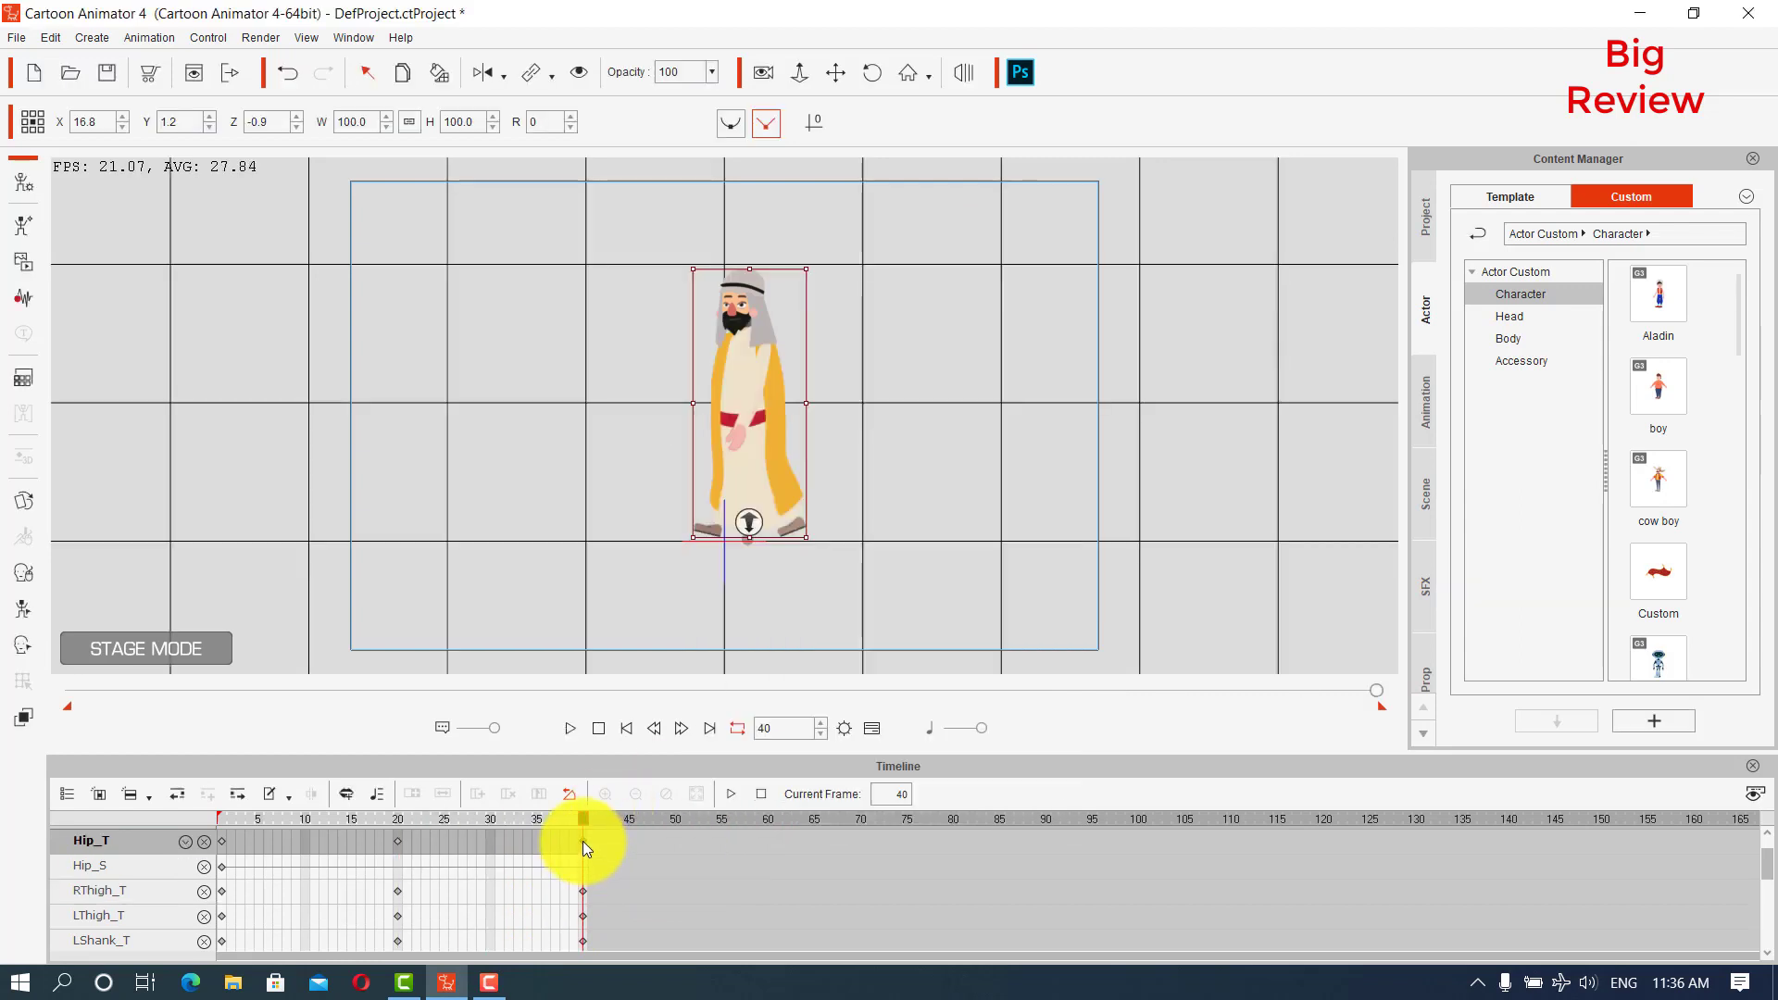
{"action": "right_click", "coordinate": [581, 841]}
{"action": "left_click", "coordinate": [632, 802]}
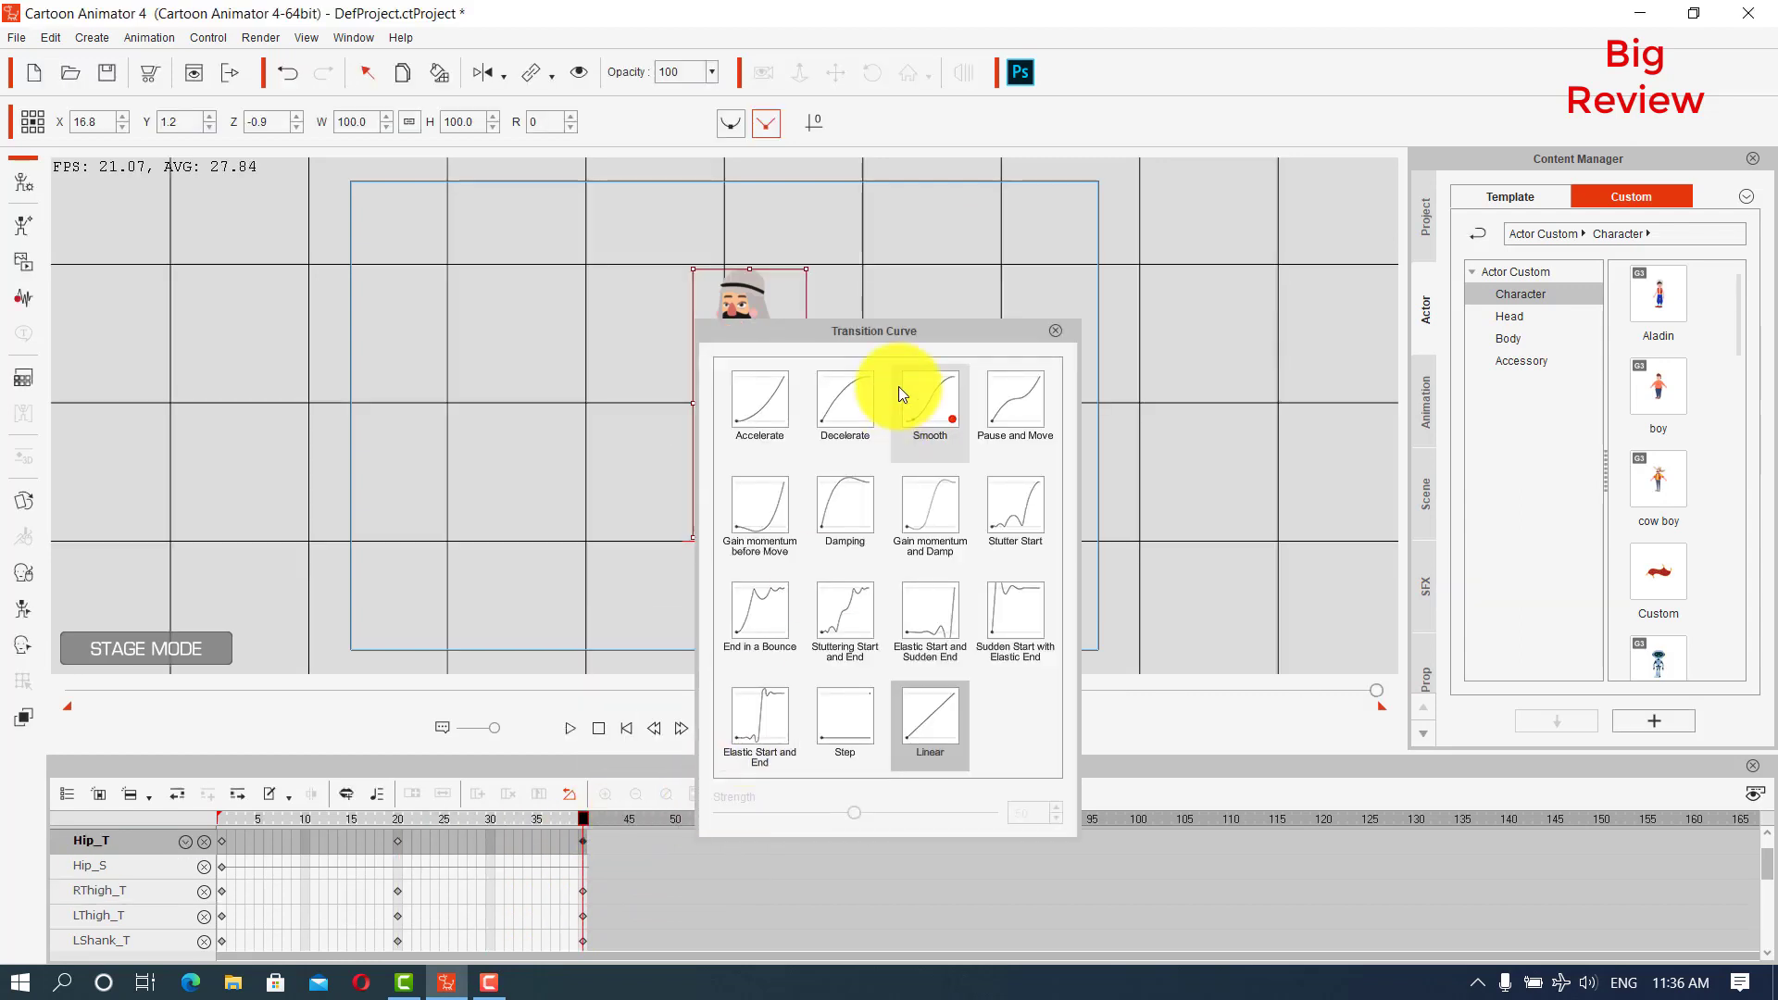
{"action": "key", "text": "space"}
{"action": "left_click", "coordinate": [221, 841]}
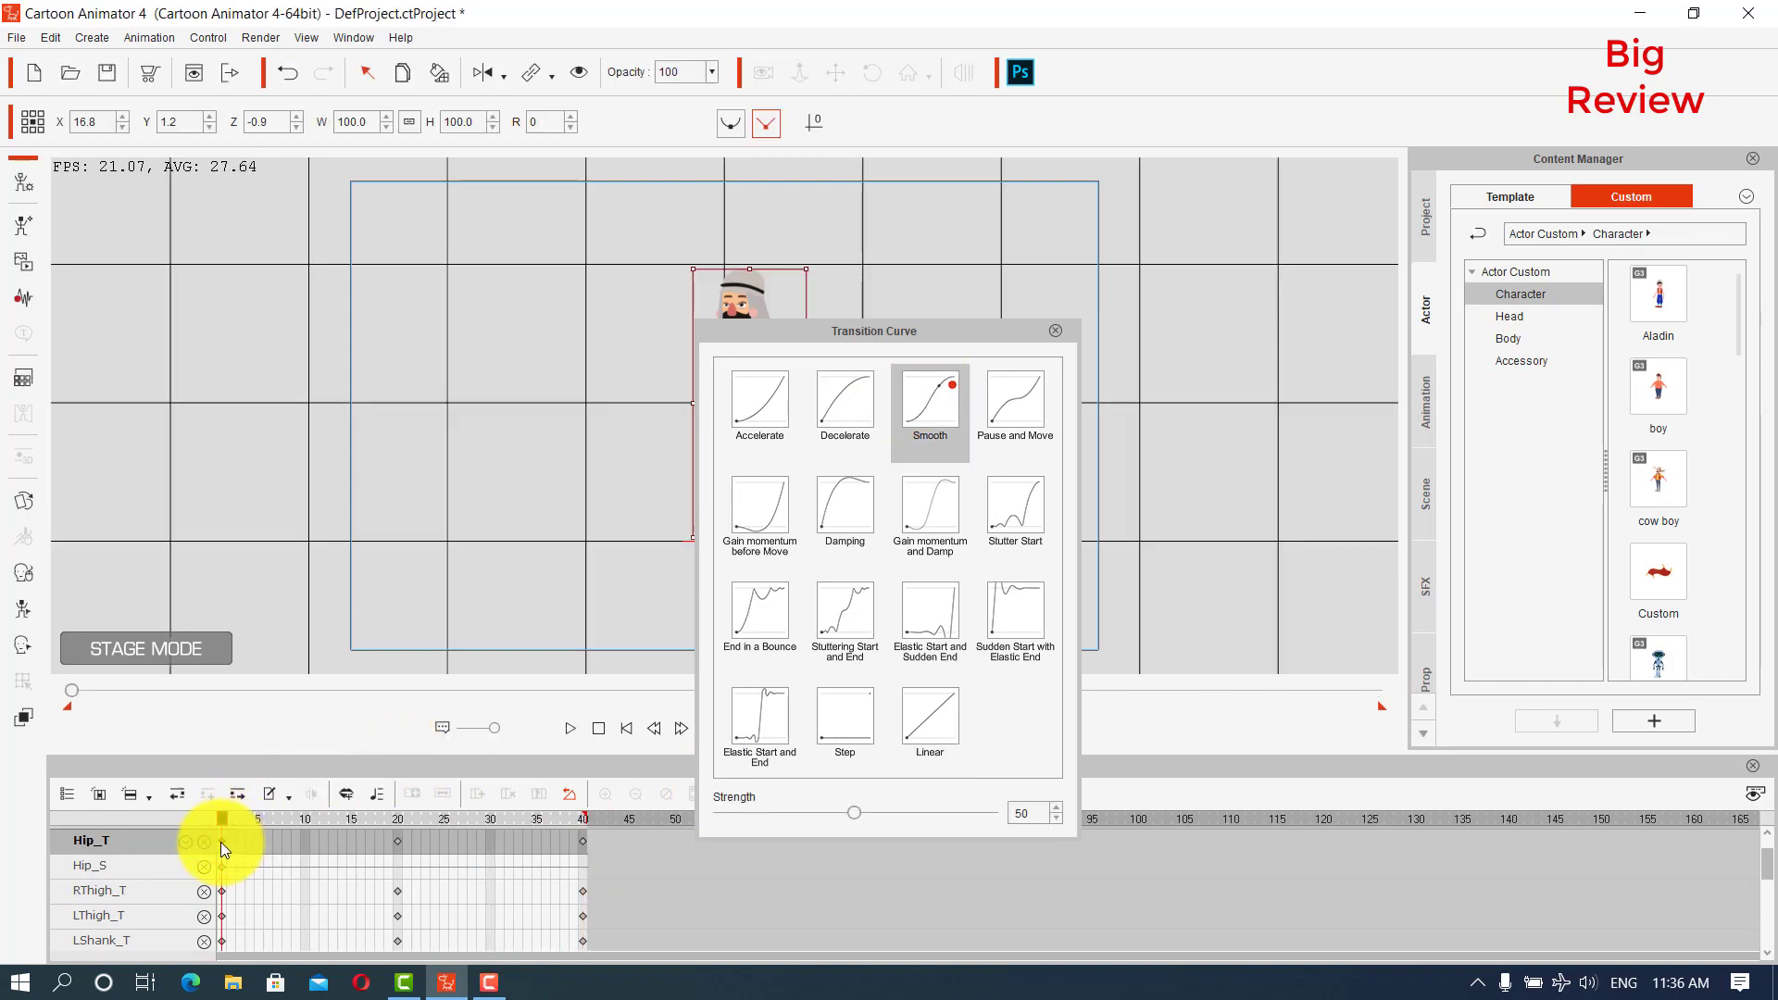
{"action": "right_click", "coordinate": [220, 841]}
{"action": "left_click", "coordinate": [352, 800]}
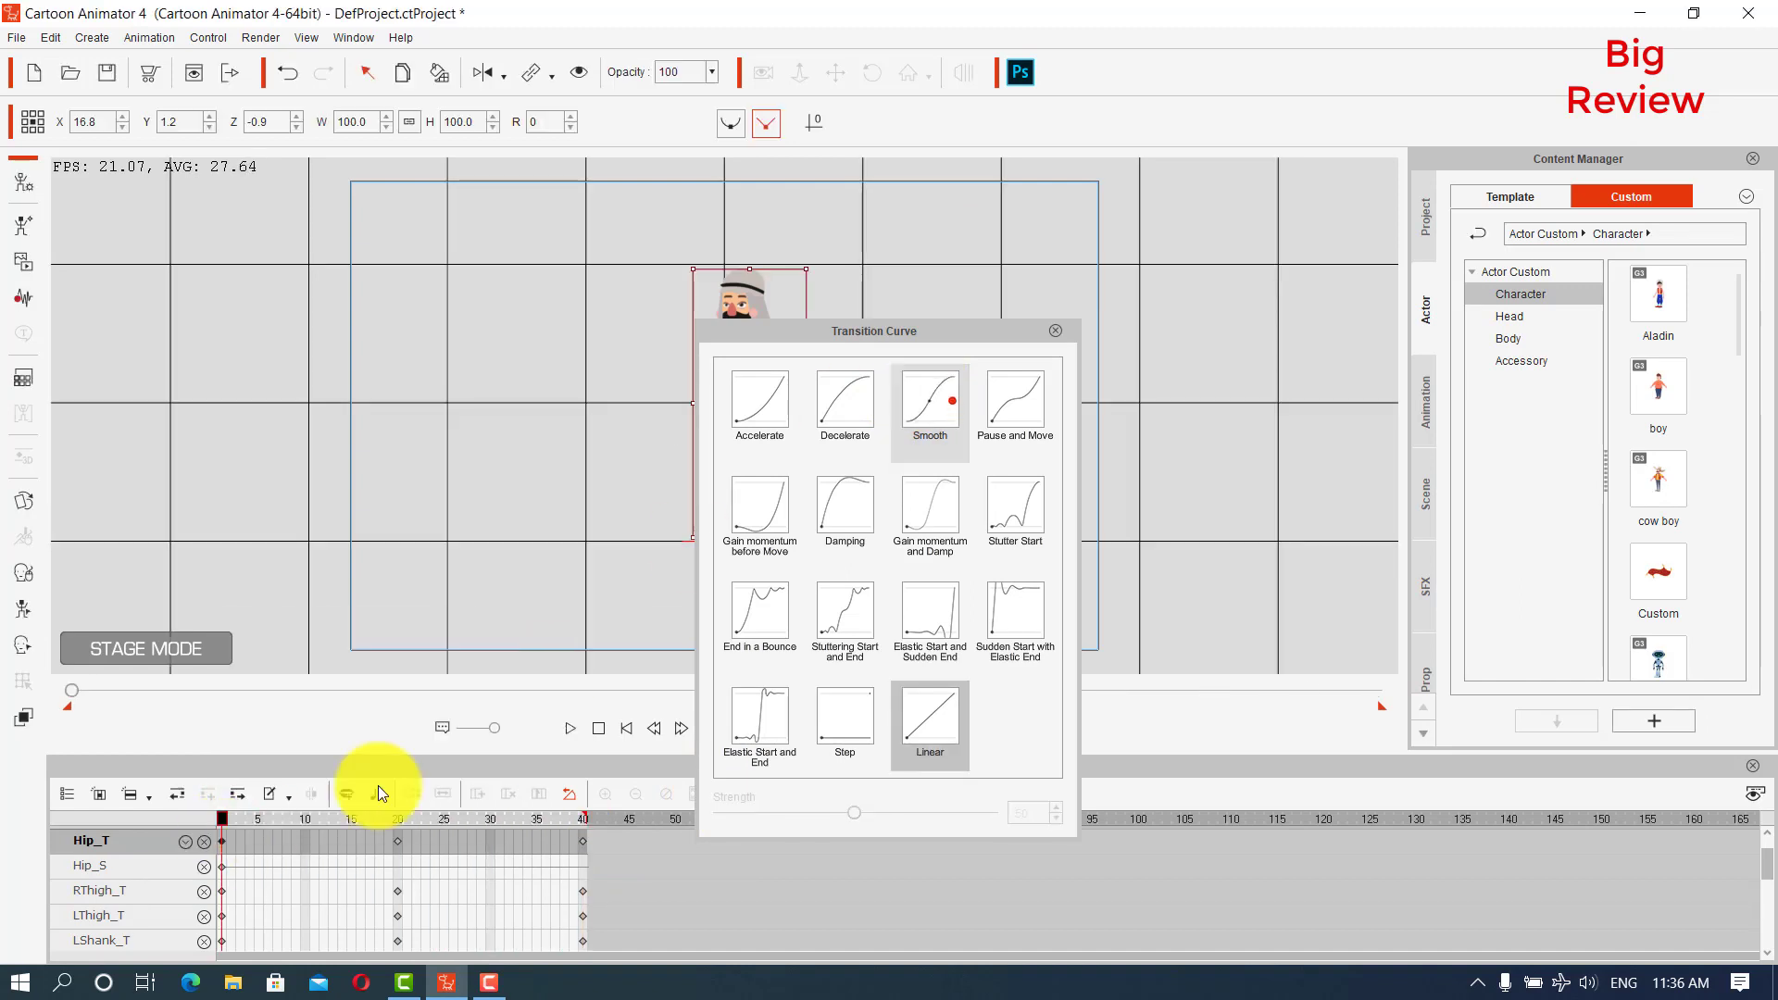
{"action": "left_click", "coordinate": [947, 391]}
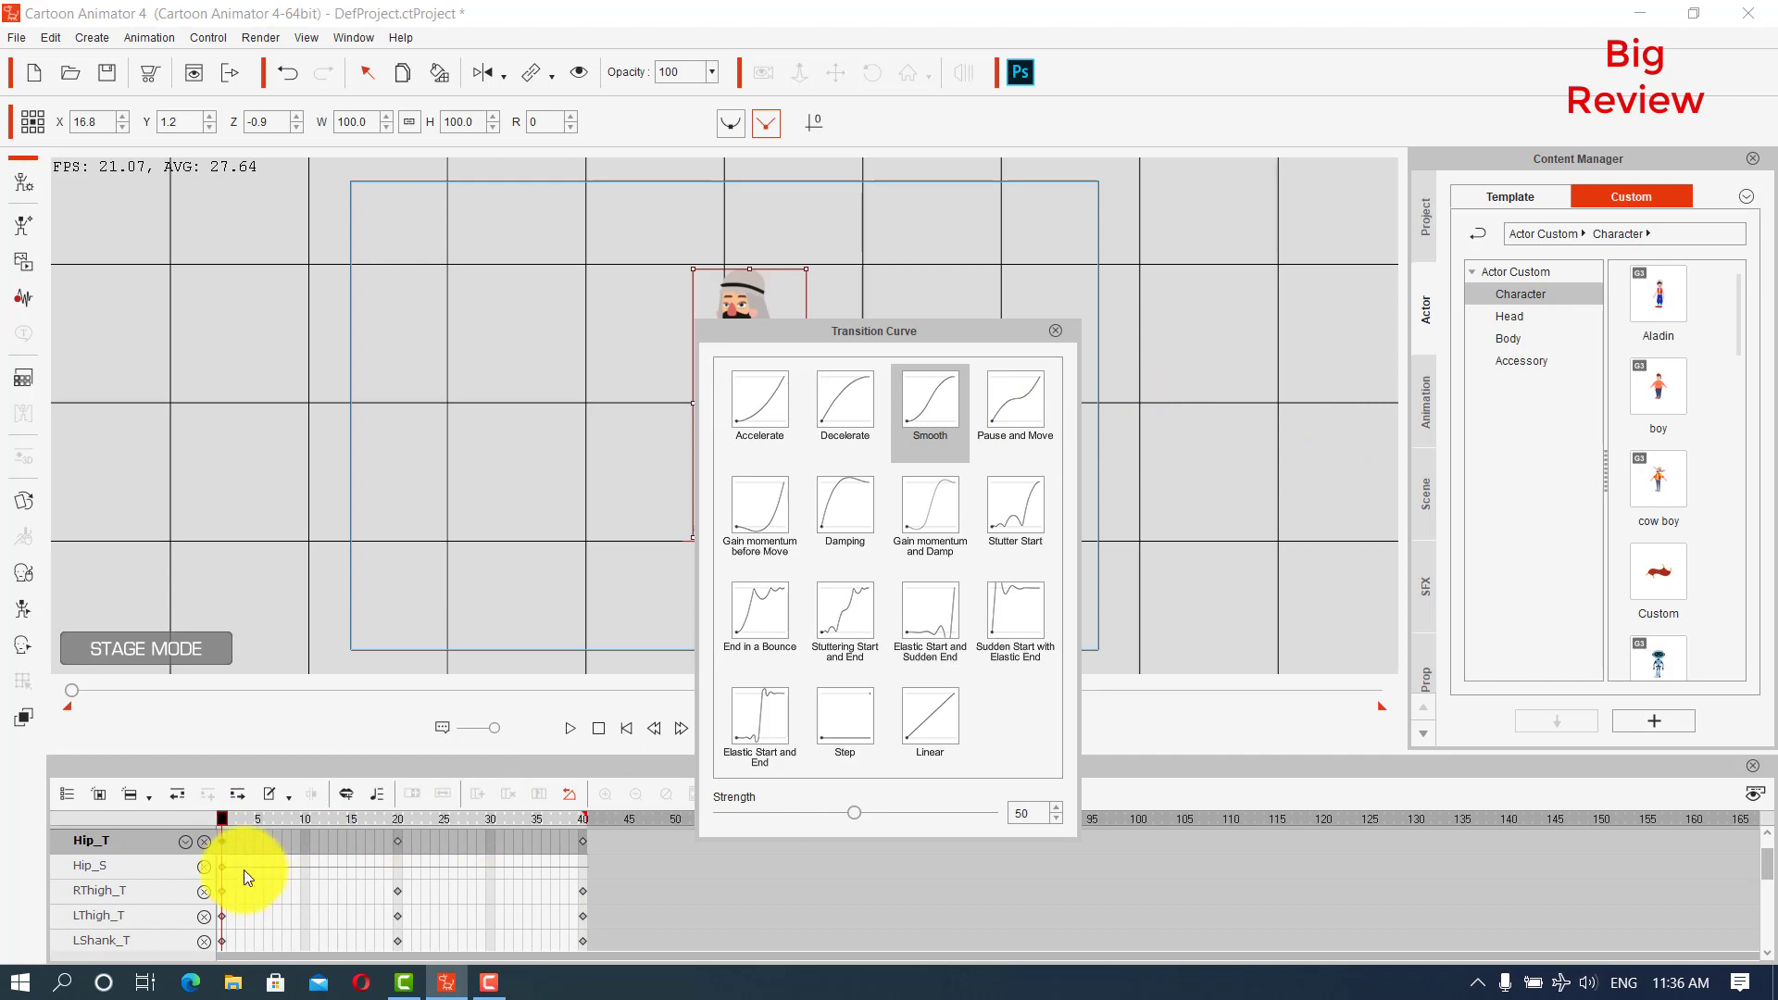
Set the transition curve of the RThigh_T key at frame 1 to Smooth.
{"action": "left_click", "coordinate": [218, 867]}
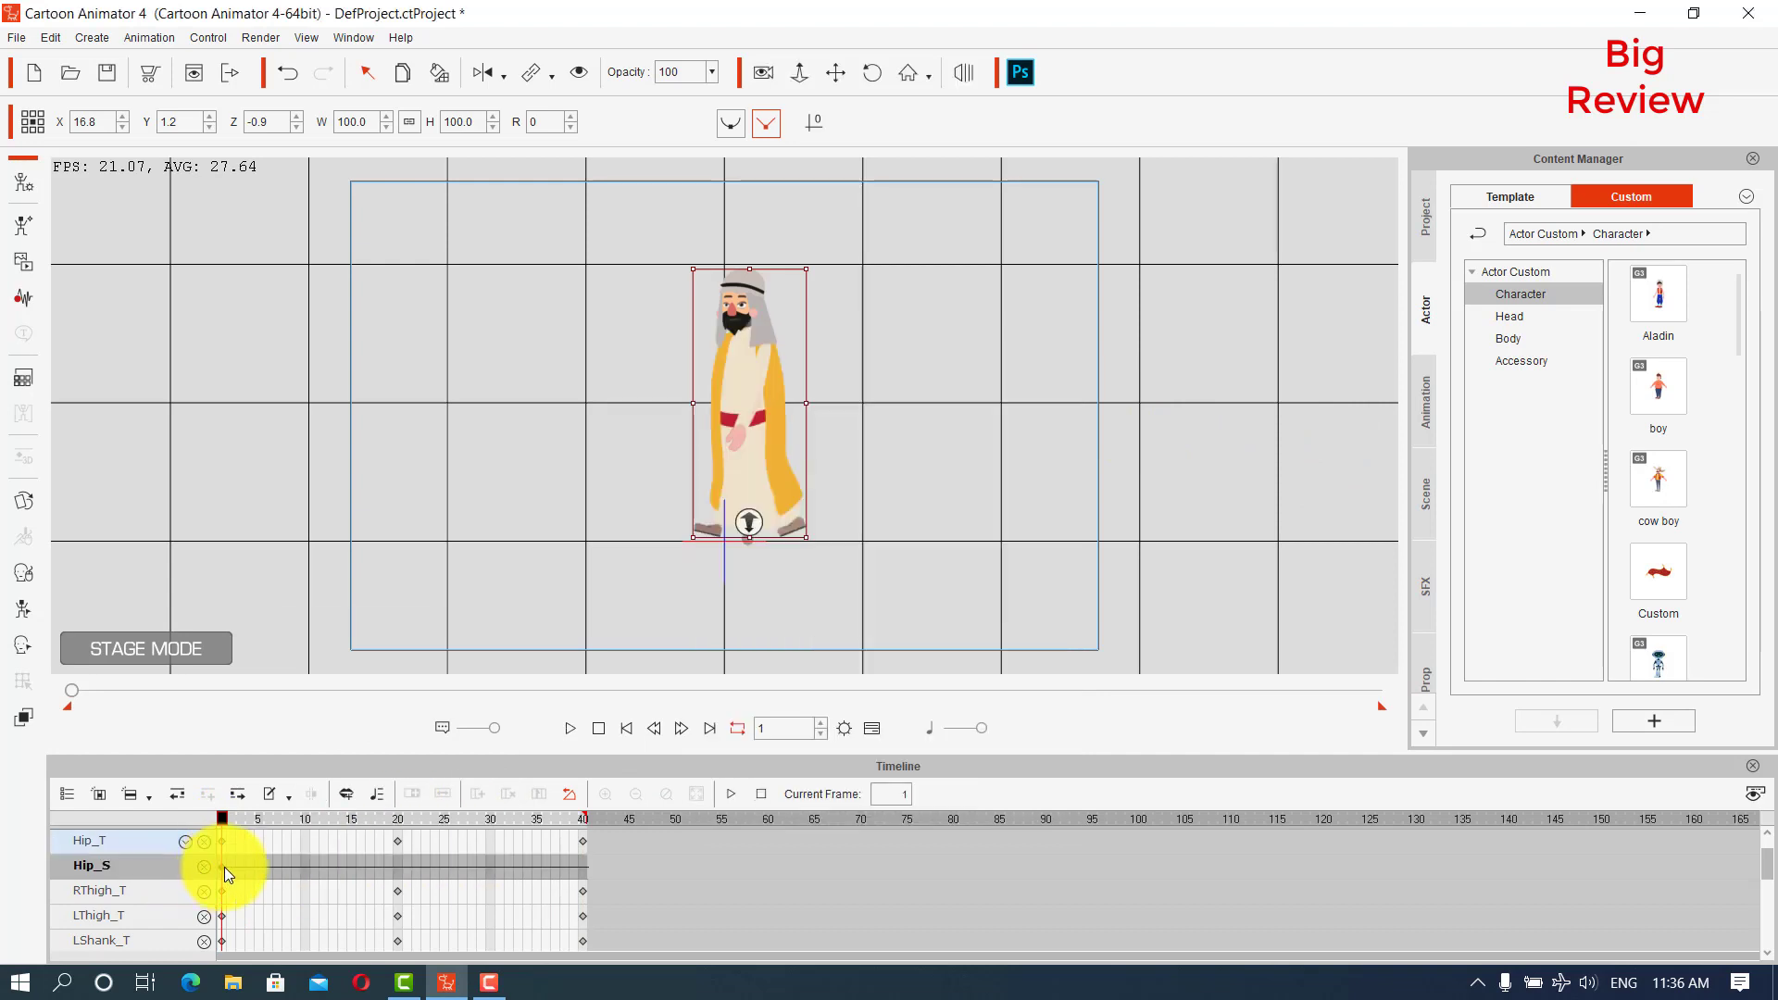
{"action": "right_click", "coordinate": [218, 864]}
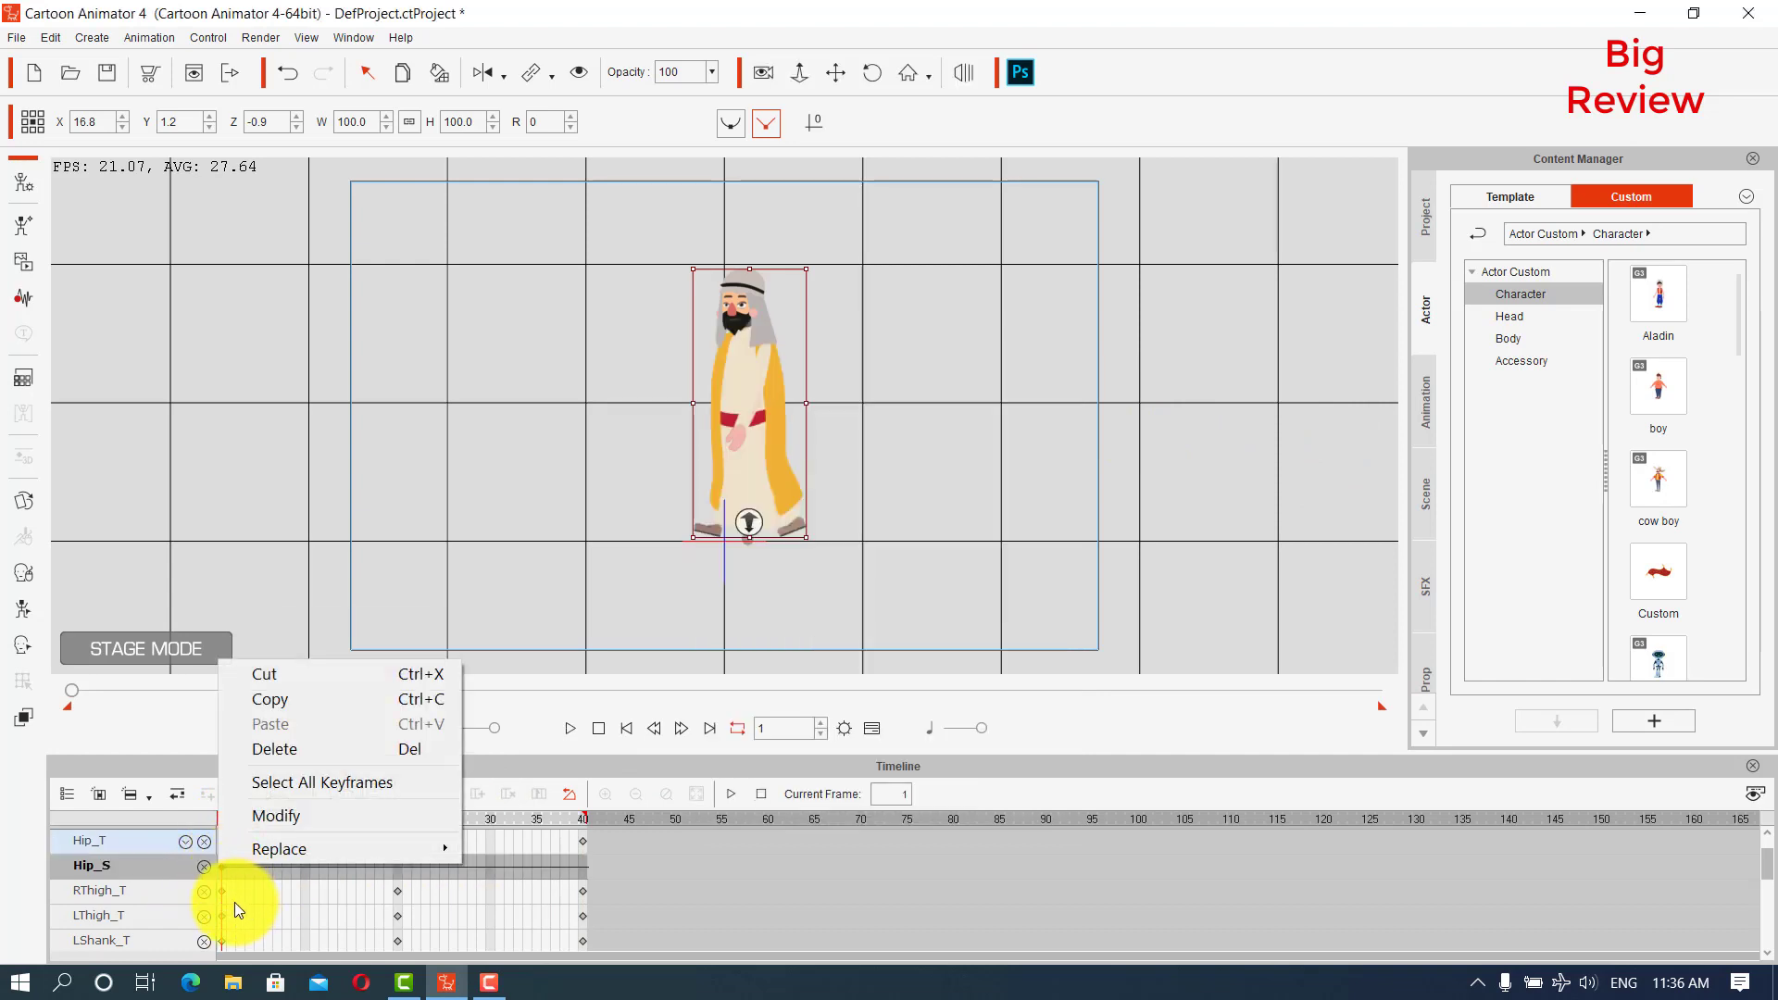
{"action": "left_click", "coordinate": [222, 892]}
{"action": "right_click", "coordinate": [221, 887]}
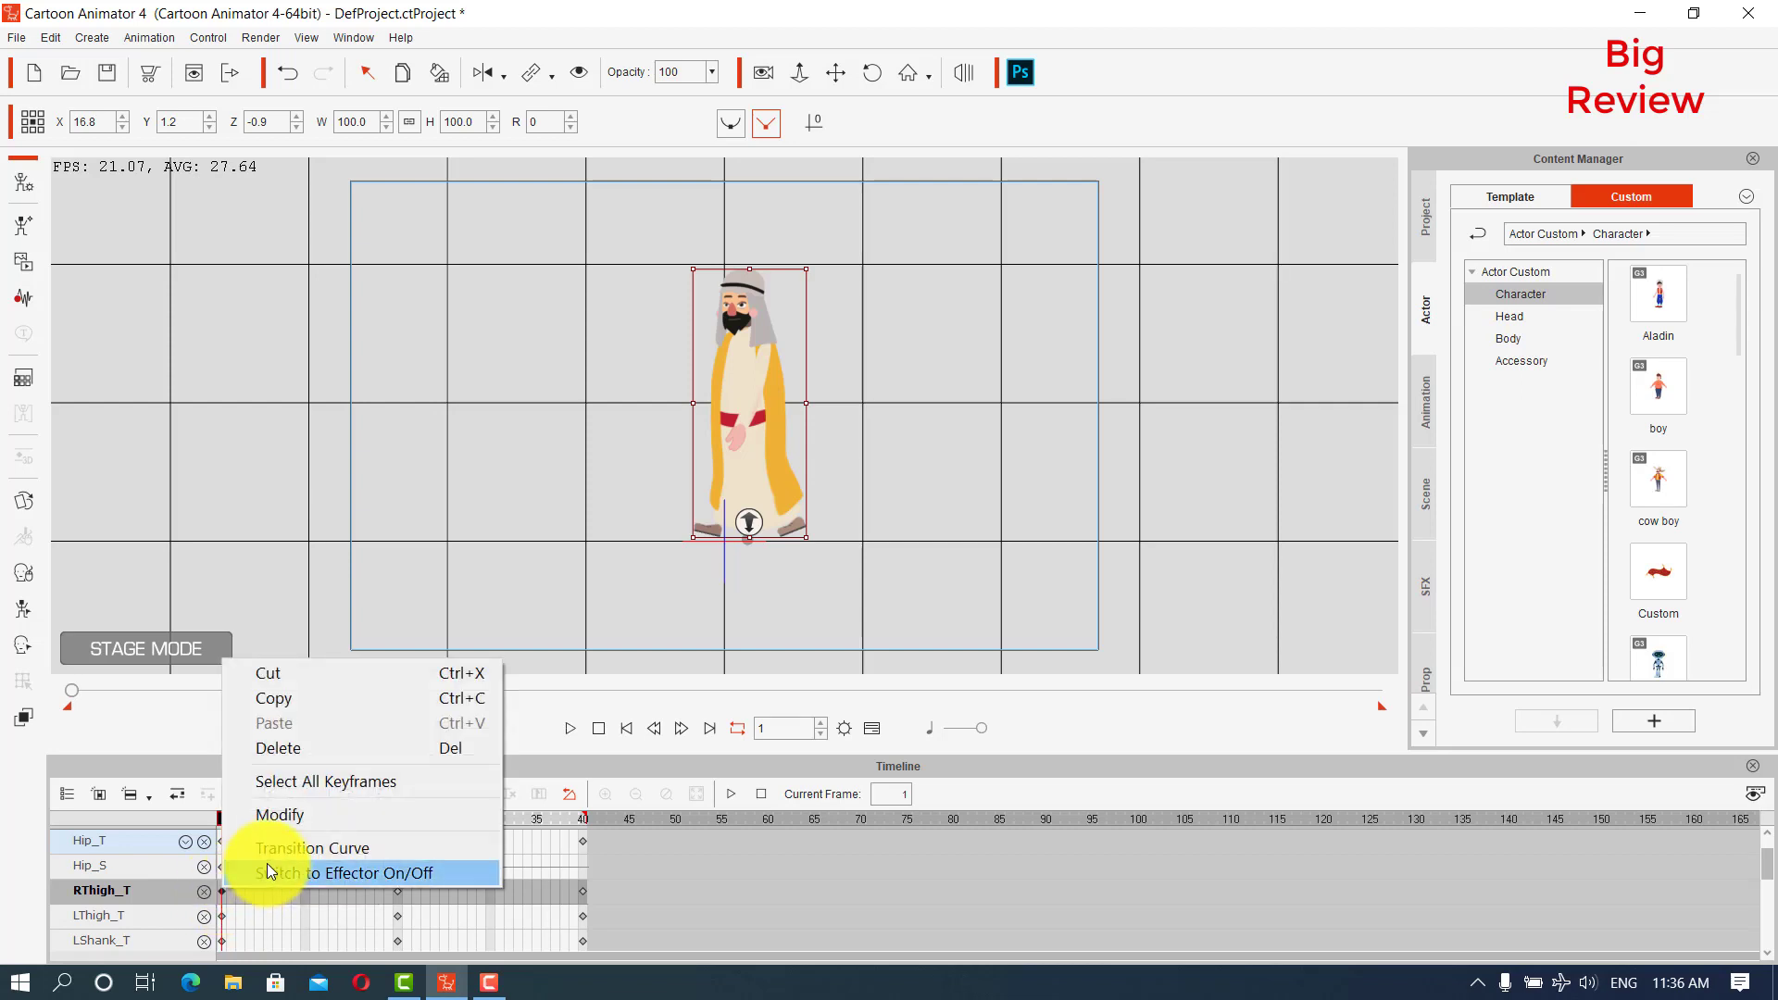
{"action": "left_click", "coordinate": [269, 848]}
{"action": "left_click", "coordinate": [912, 411]}
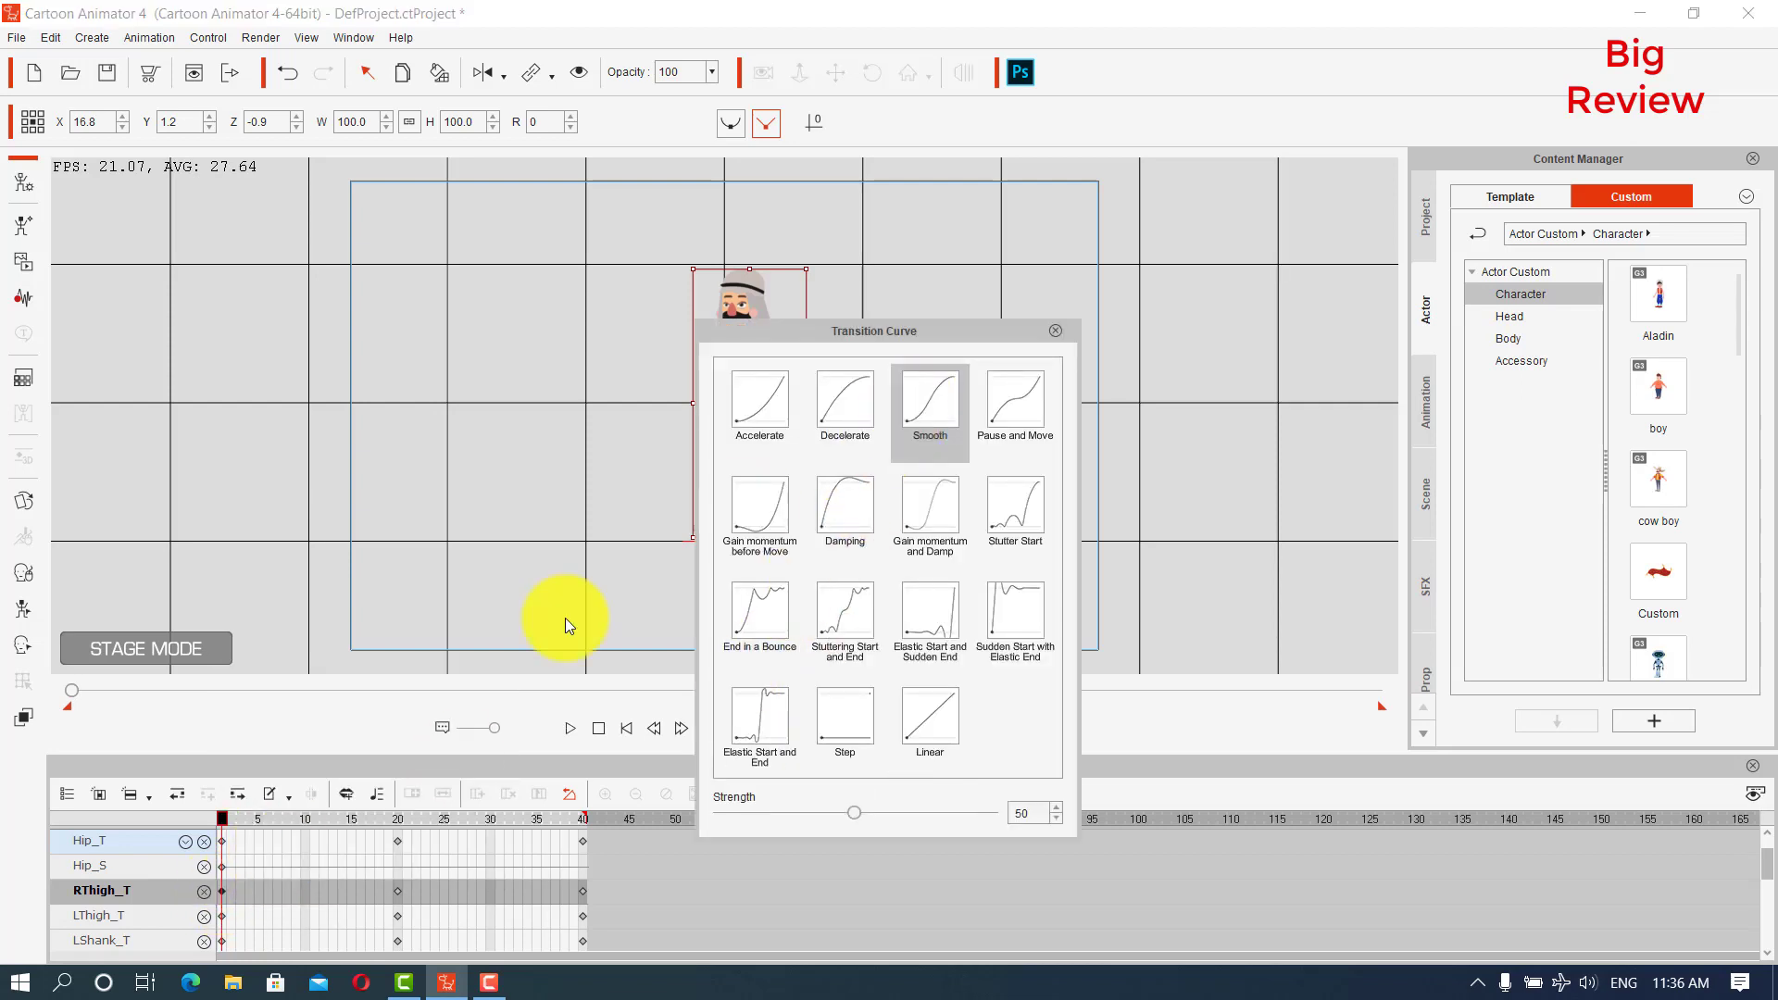
Set the transition curves of the LThigh_T and LShank_T keys at frame 1 to Smooth.
{"action": "left_click", "coordinate": [221, 915]}
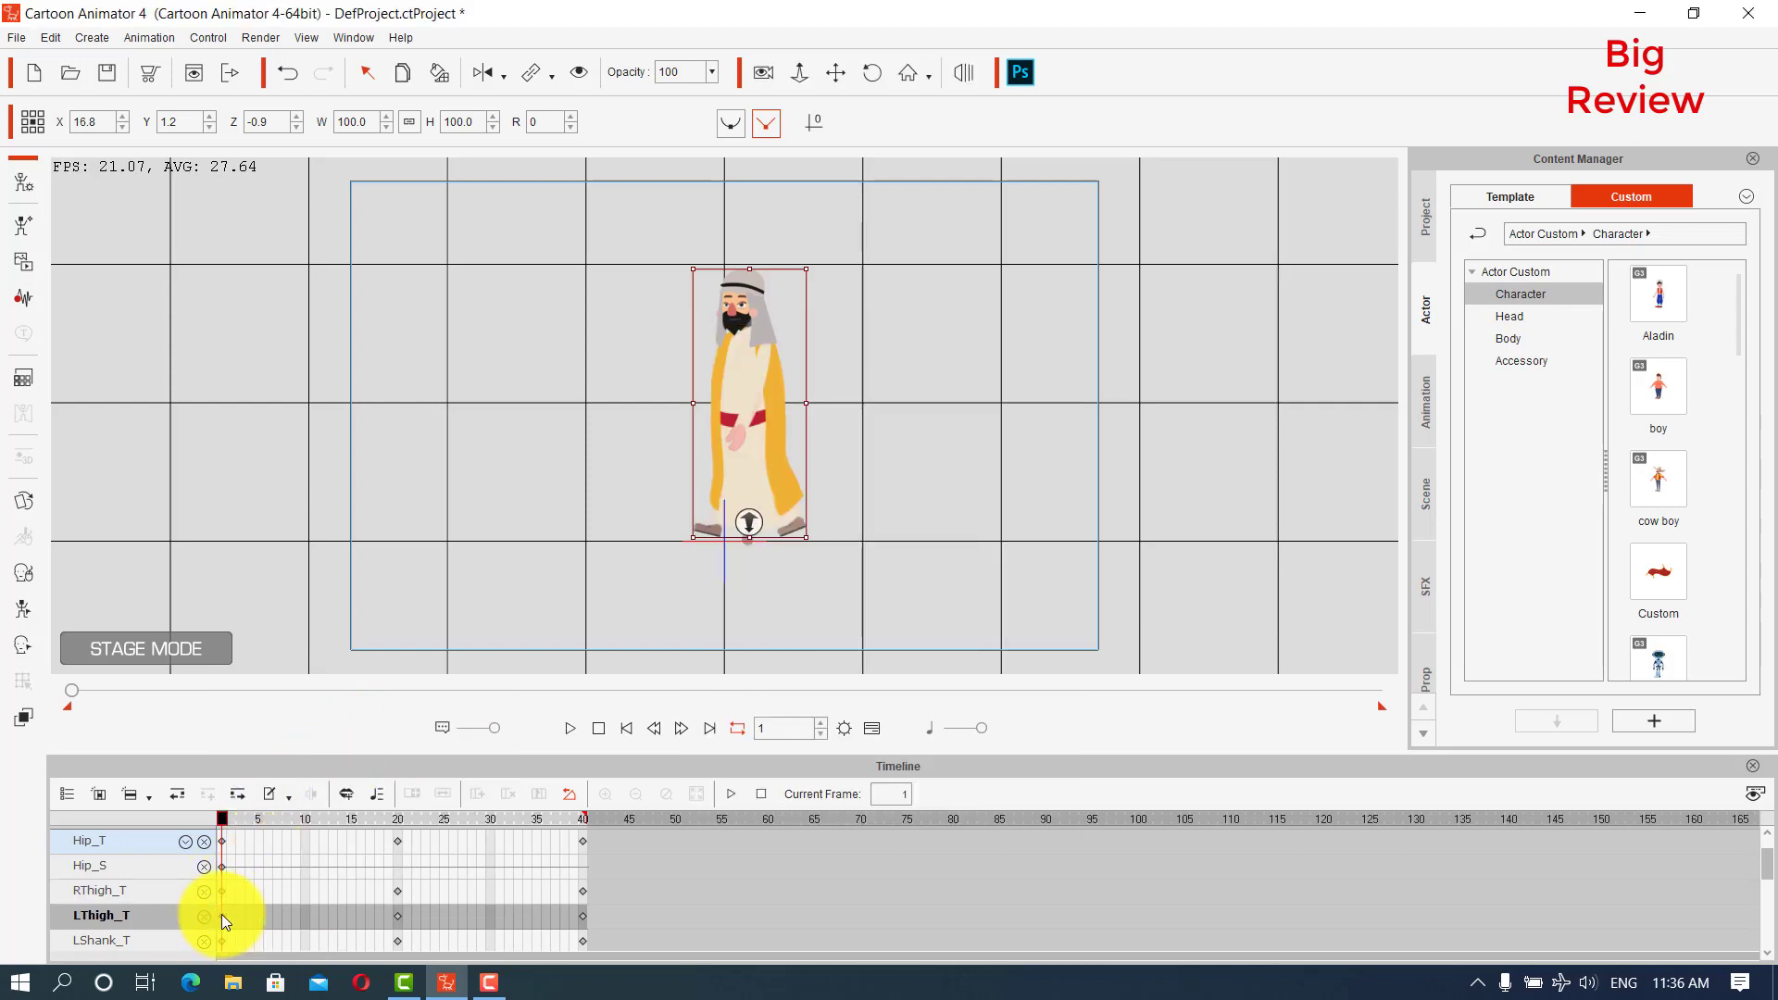
{"action": "right_click", "coordinate": [221, 915]}
{"action": "left_click", "coordinate": [292, 872]}
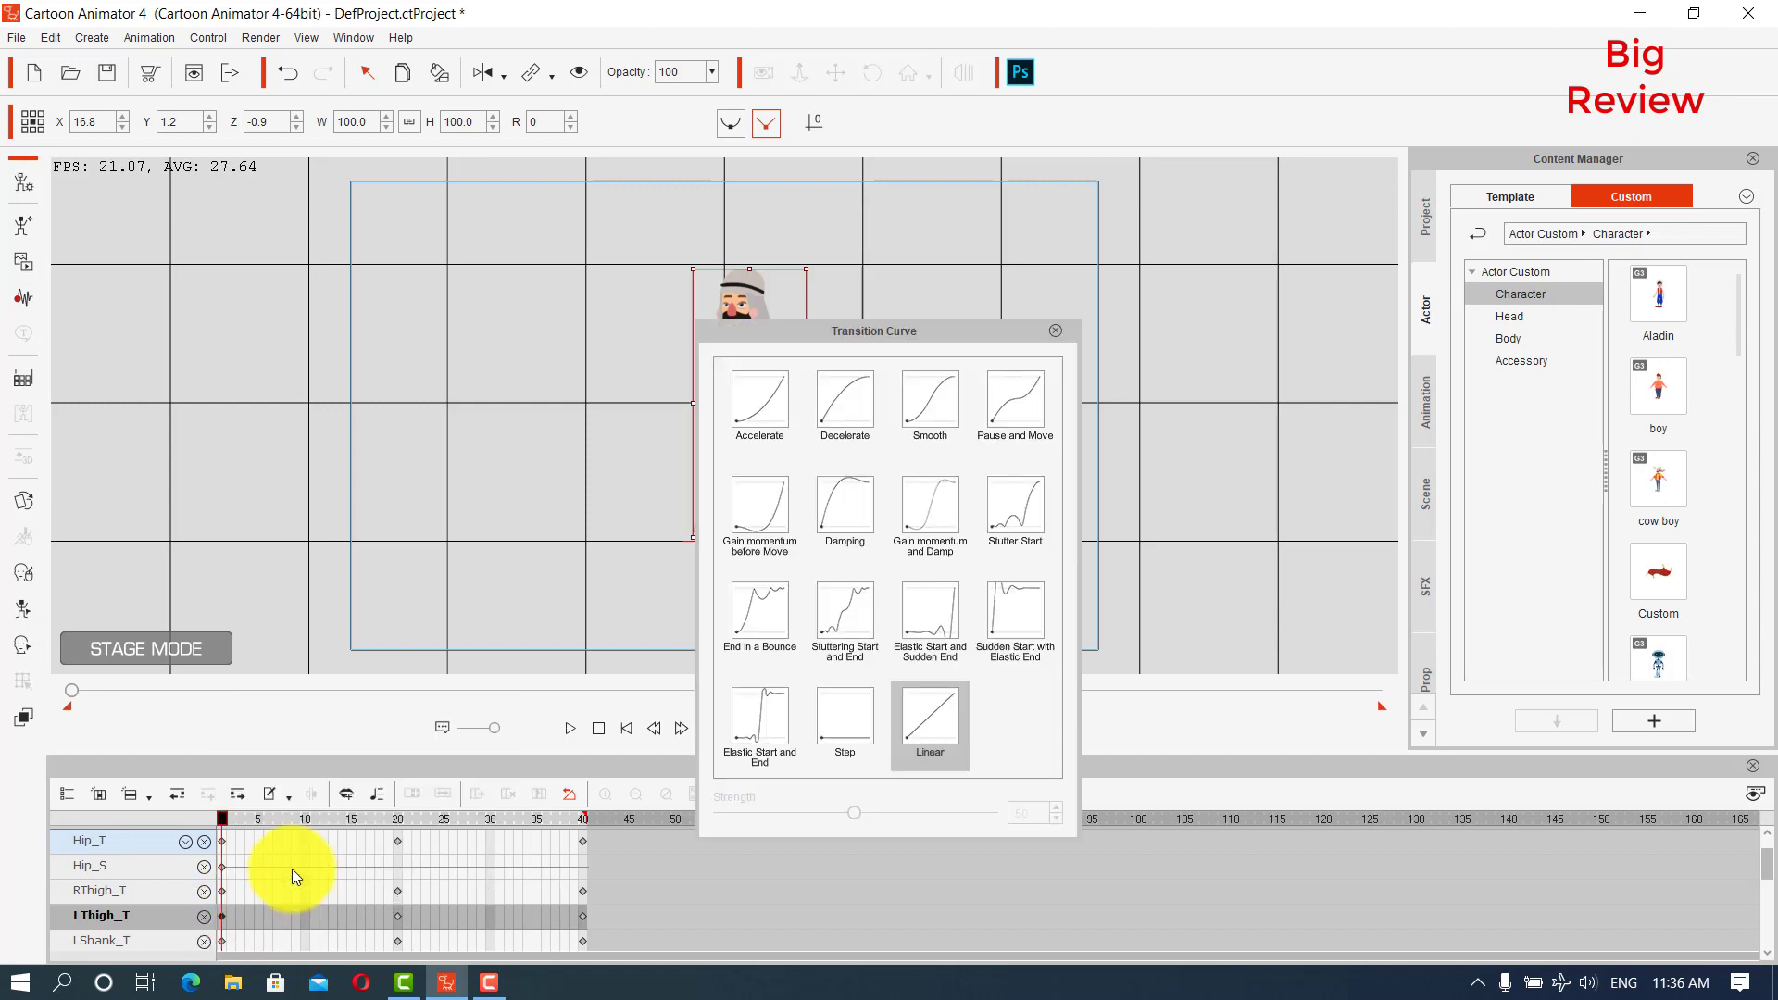
{"action": "left_click", "coordinate": [941, 400]}
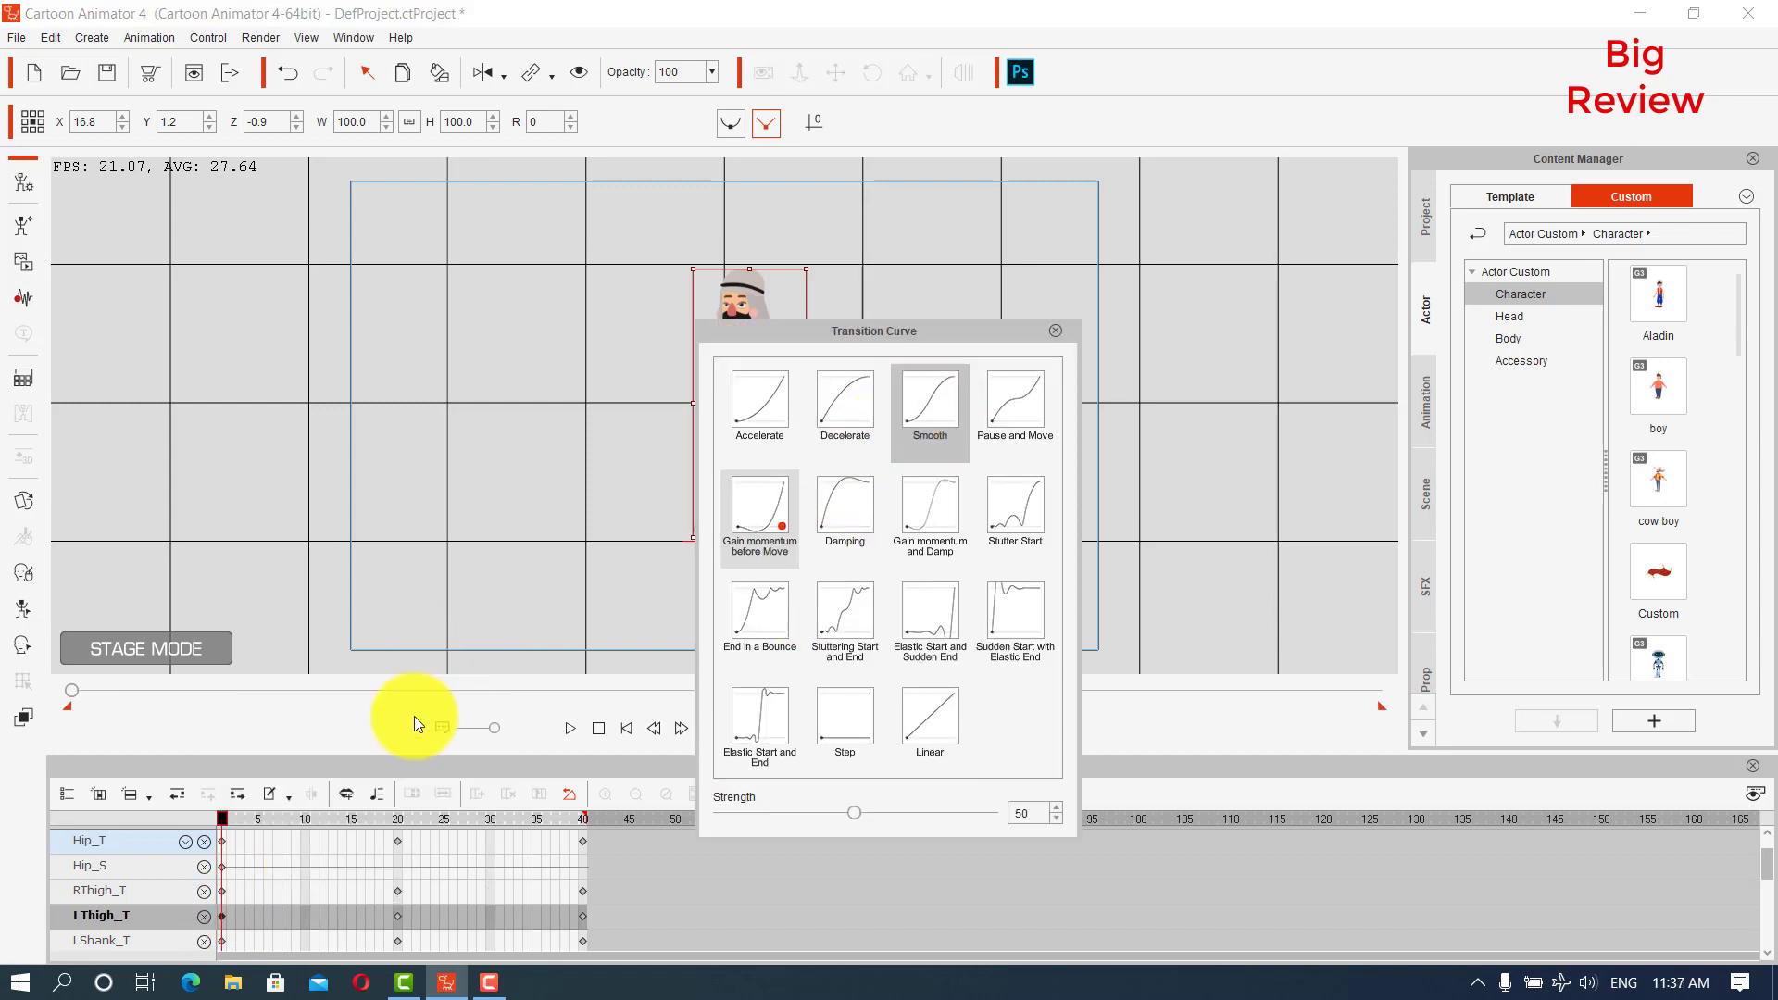
{"action": "left_click", "coordinate": [218, 941]}
{"action": "right_click", "coordinate": [221, 940]}
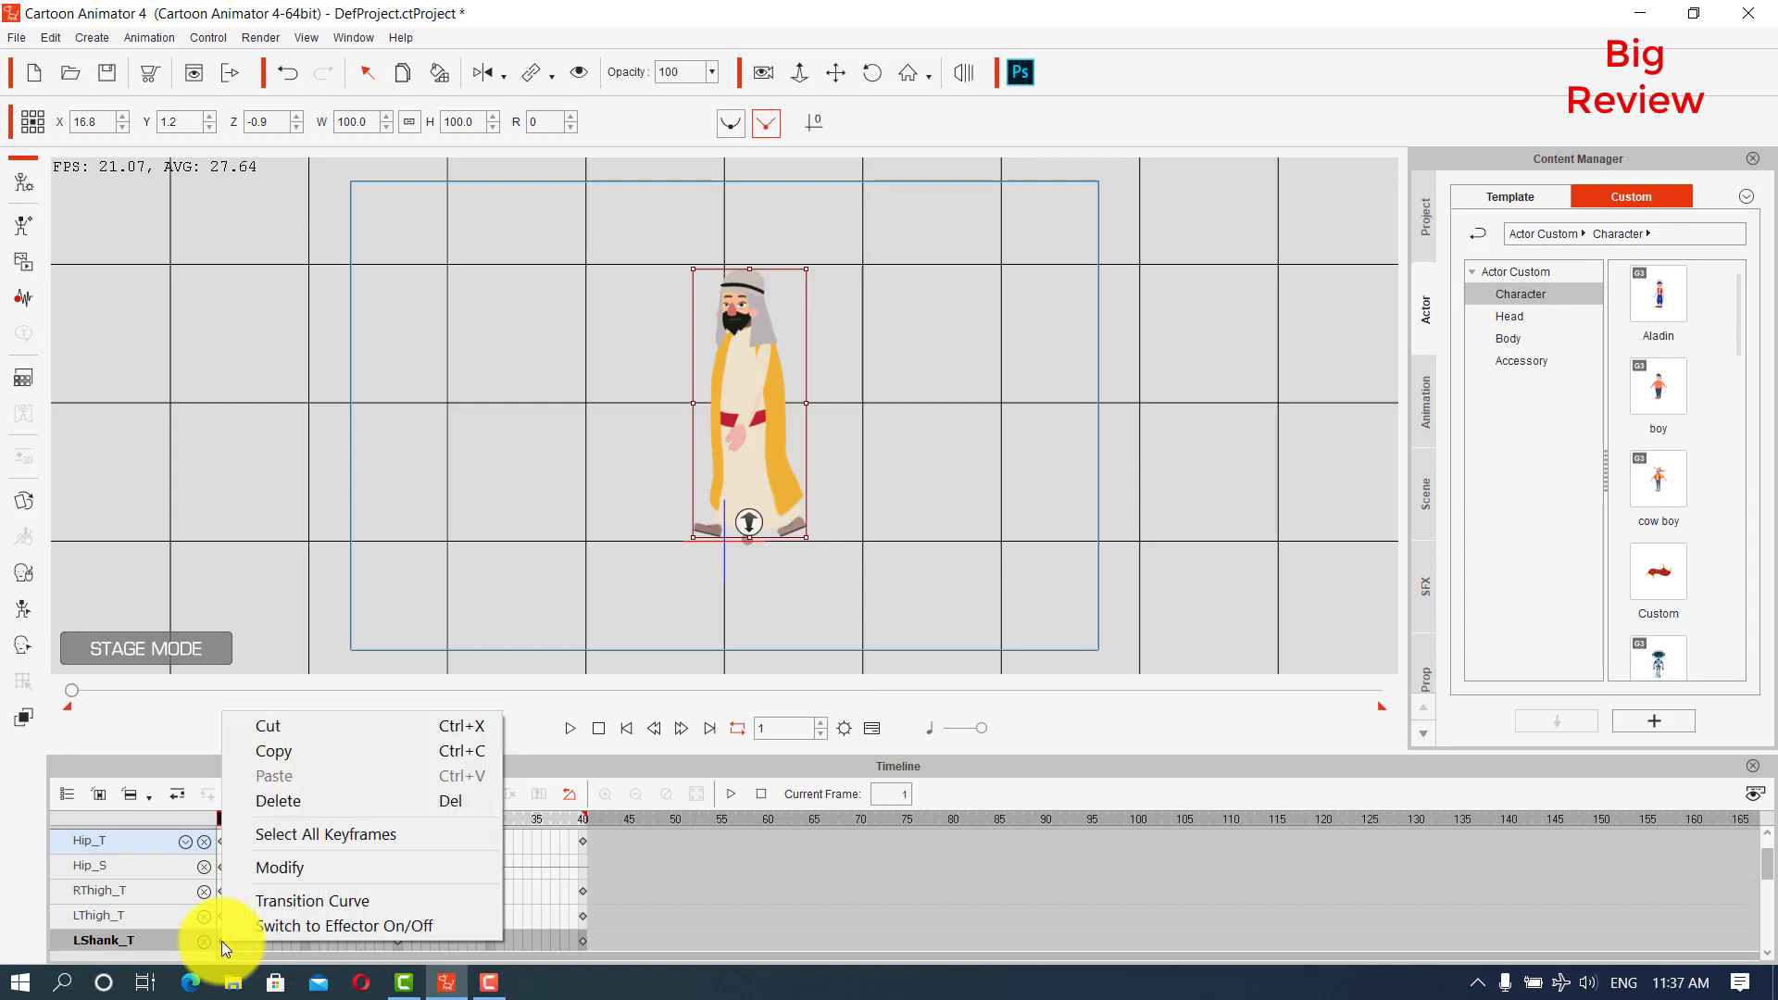
{"action": "left_click", "coordinate": [331, 902]}
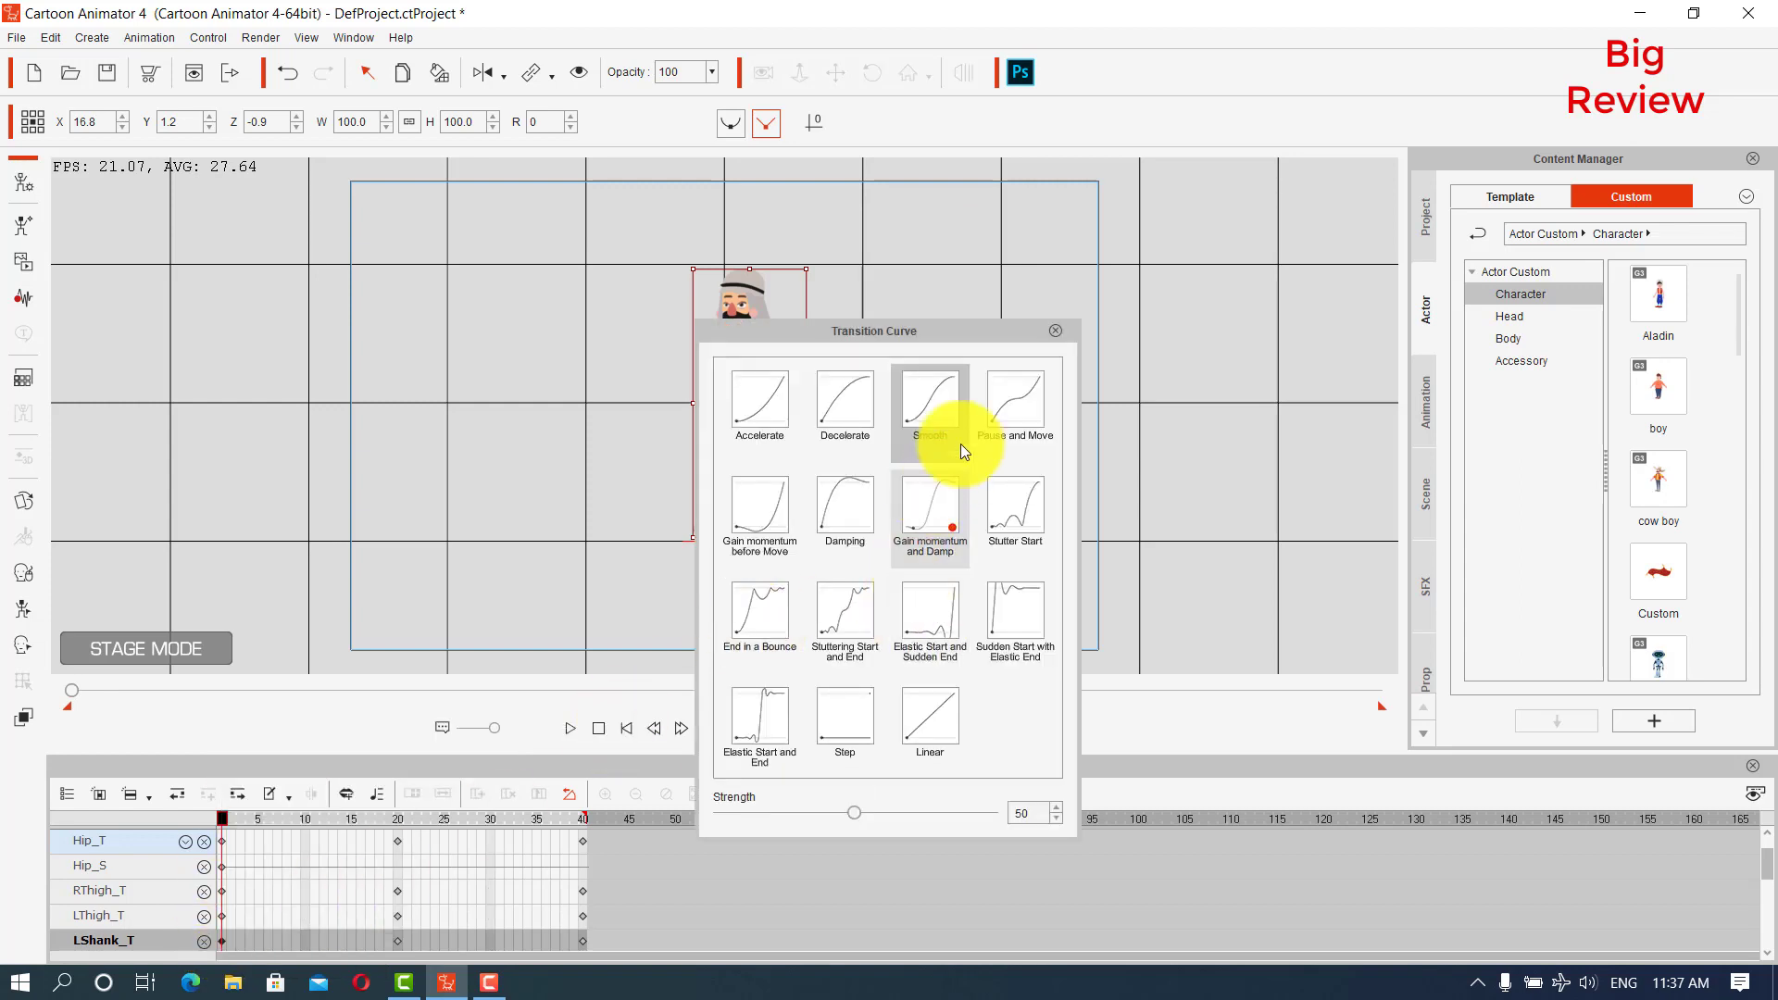
{"action": "left_click", "coordinate": [937, 887]}
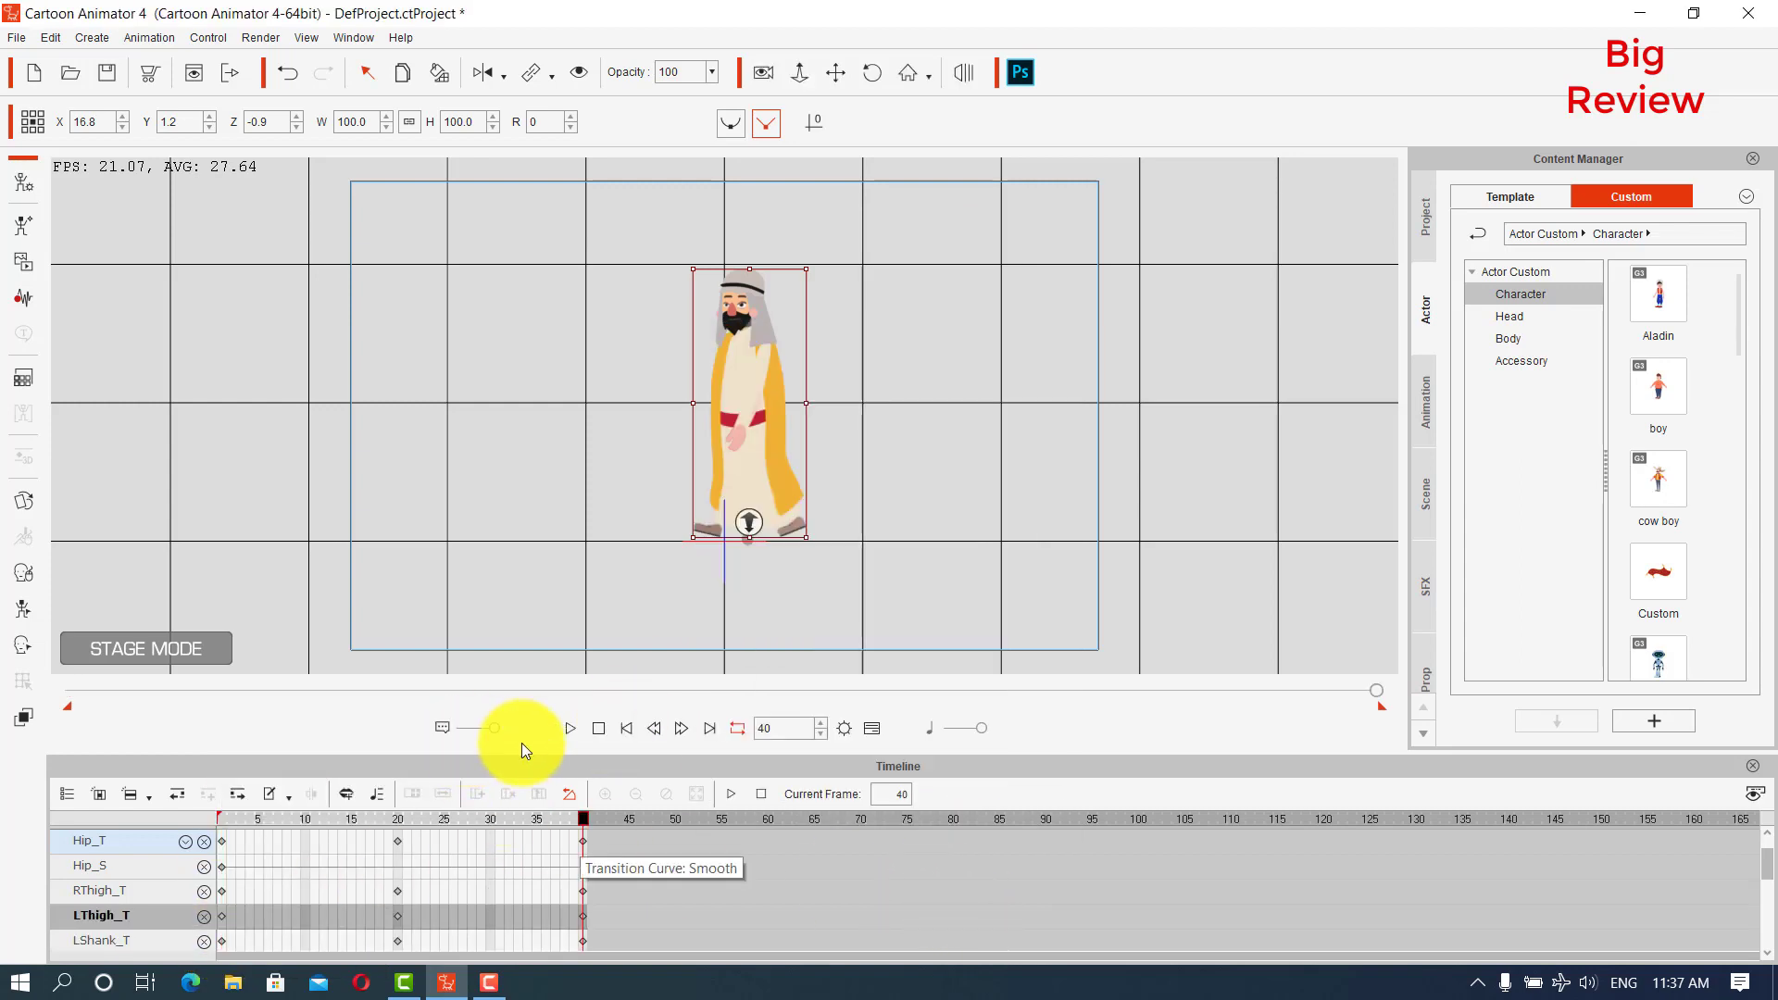
Play the walk animation to check its motion, stop it and return the playhead to frame 1.
{"action": "left_click", "coordinate": [565, 728]}
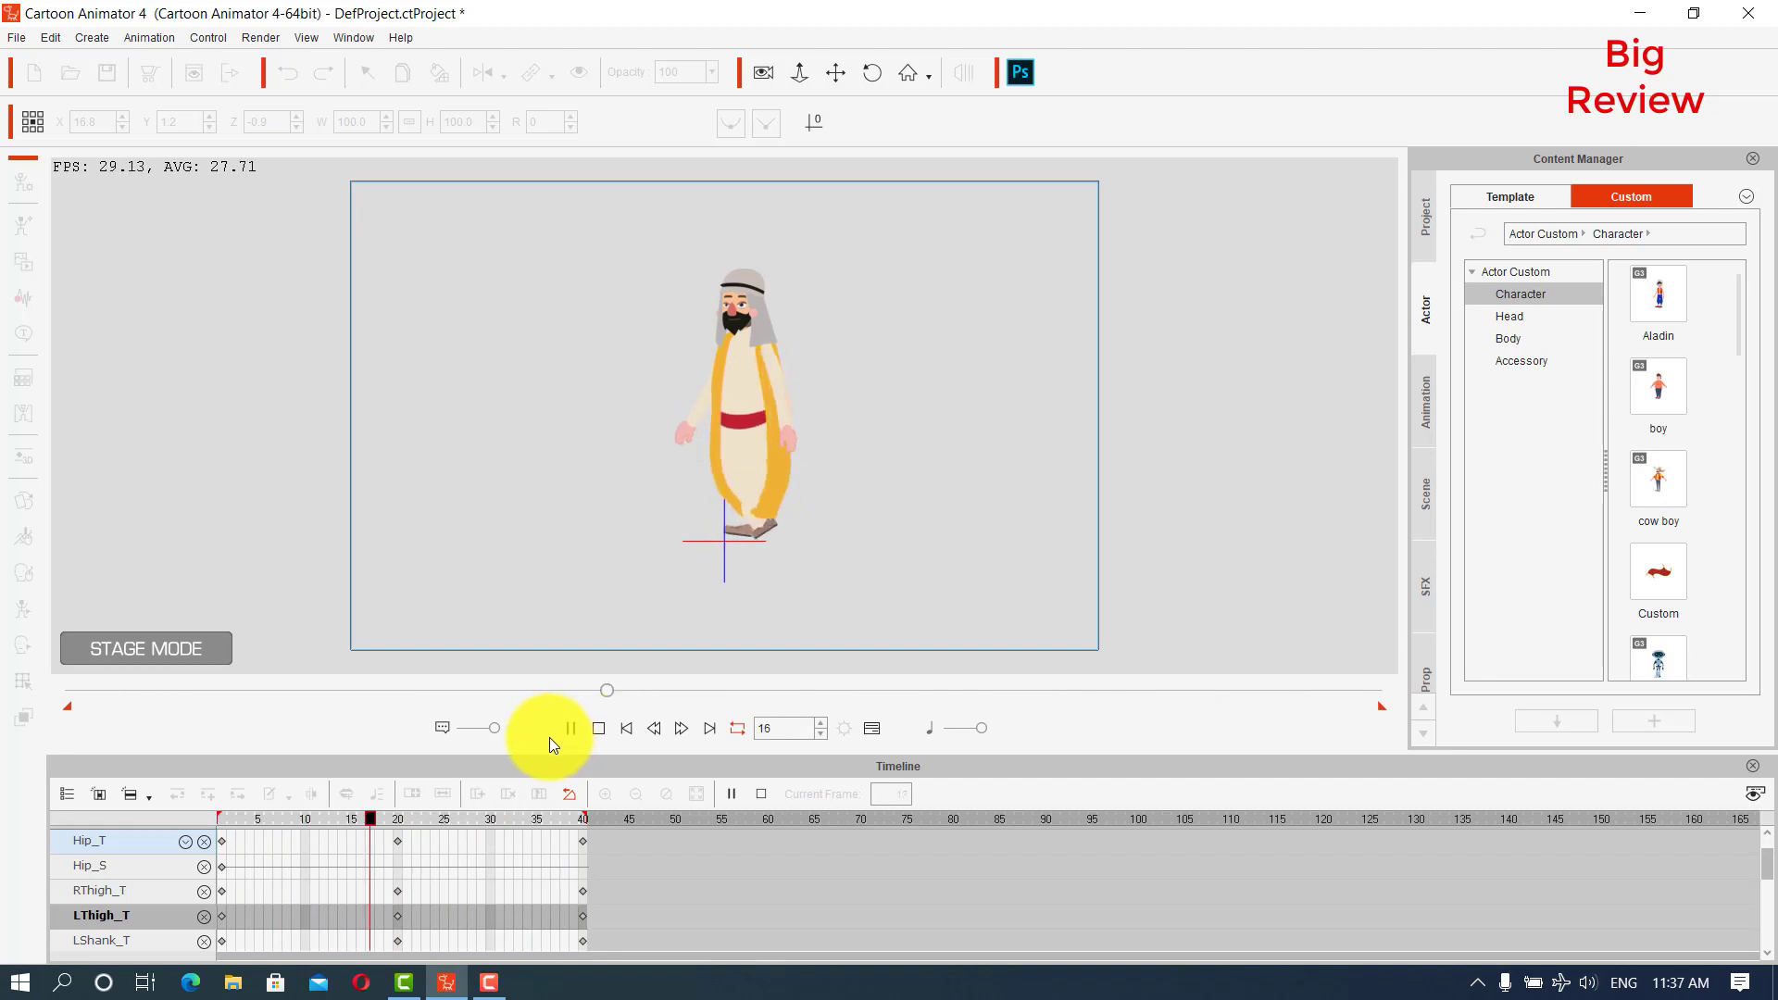
{"action": "key", "text": "space"}
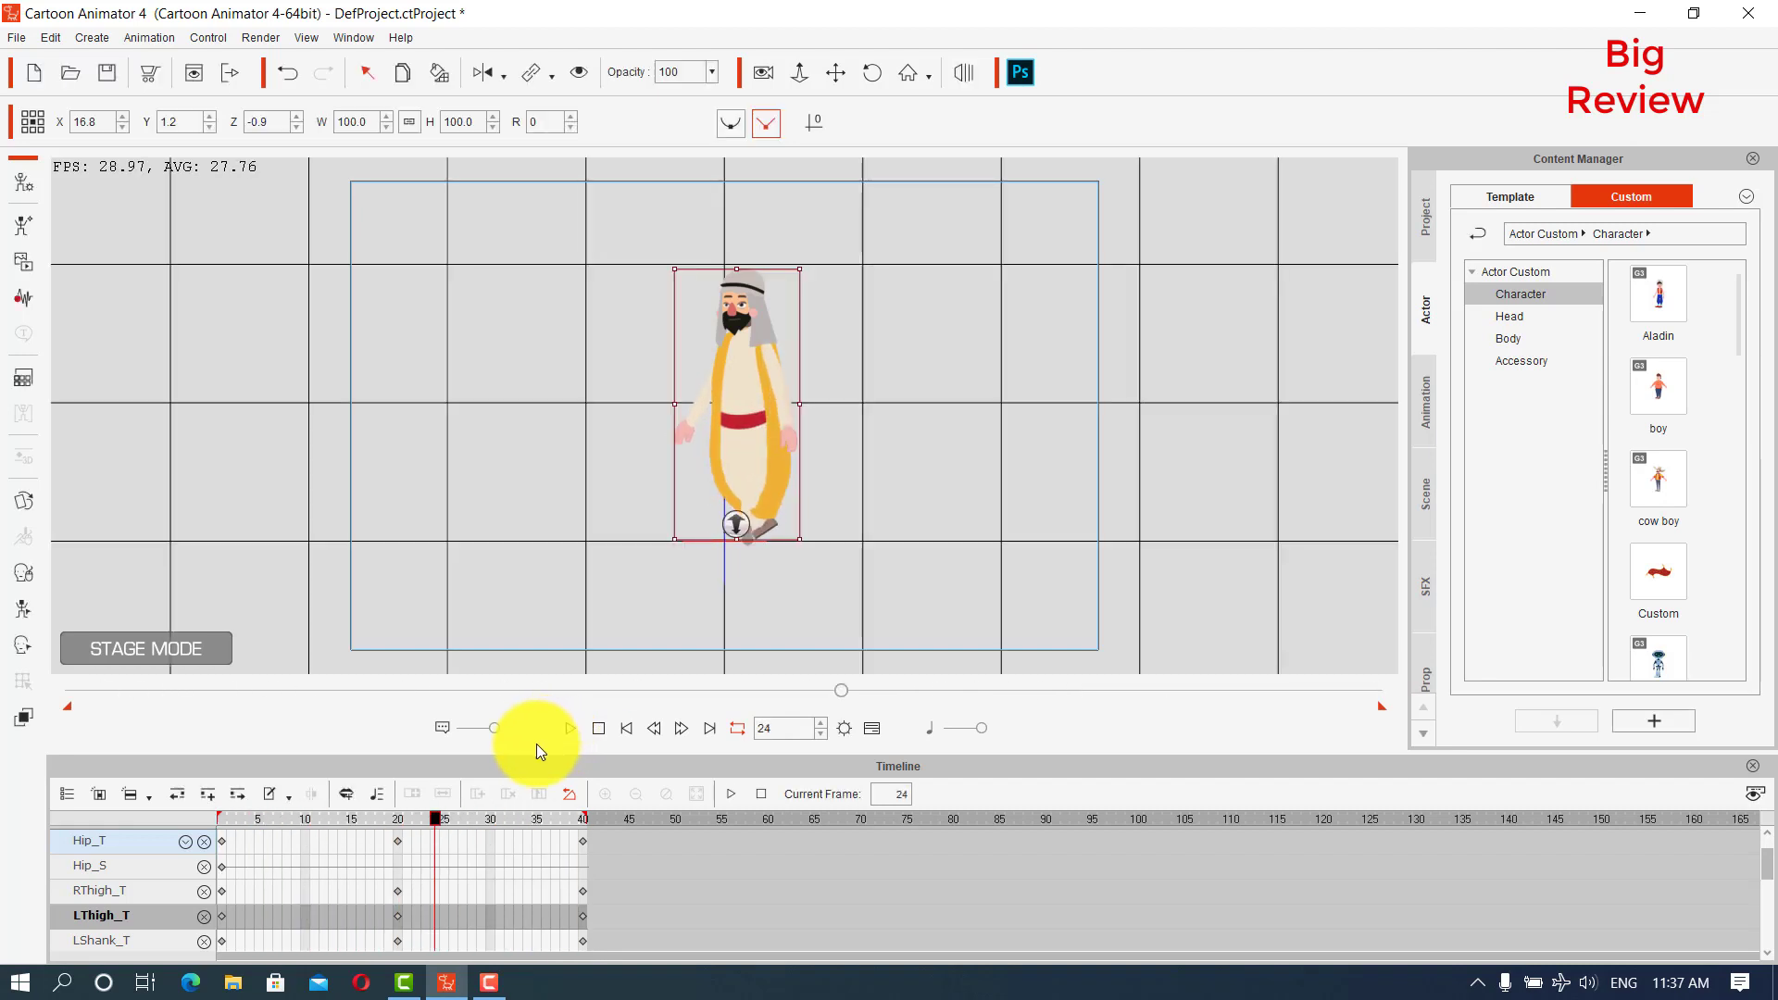
{"action": "left_click_drag", "start_coordinate": [842, 682], "coordinate": [63, 691]}
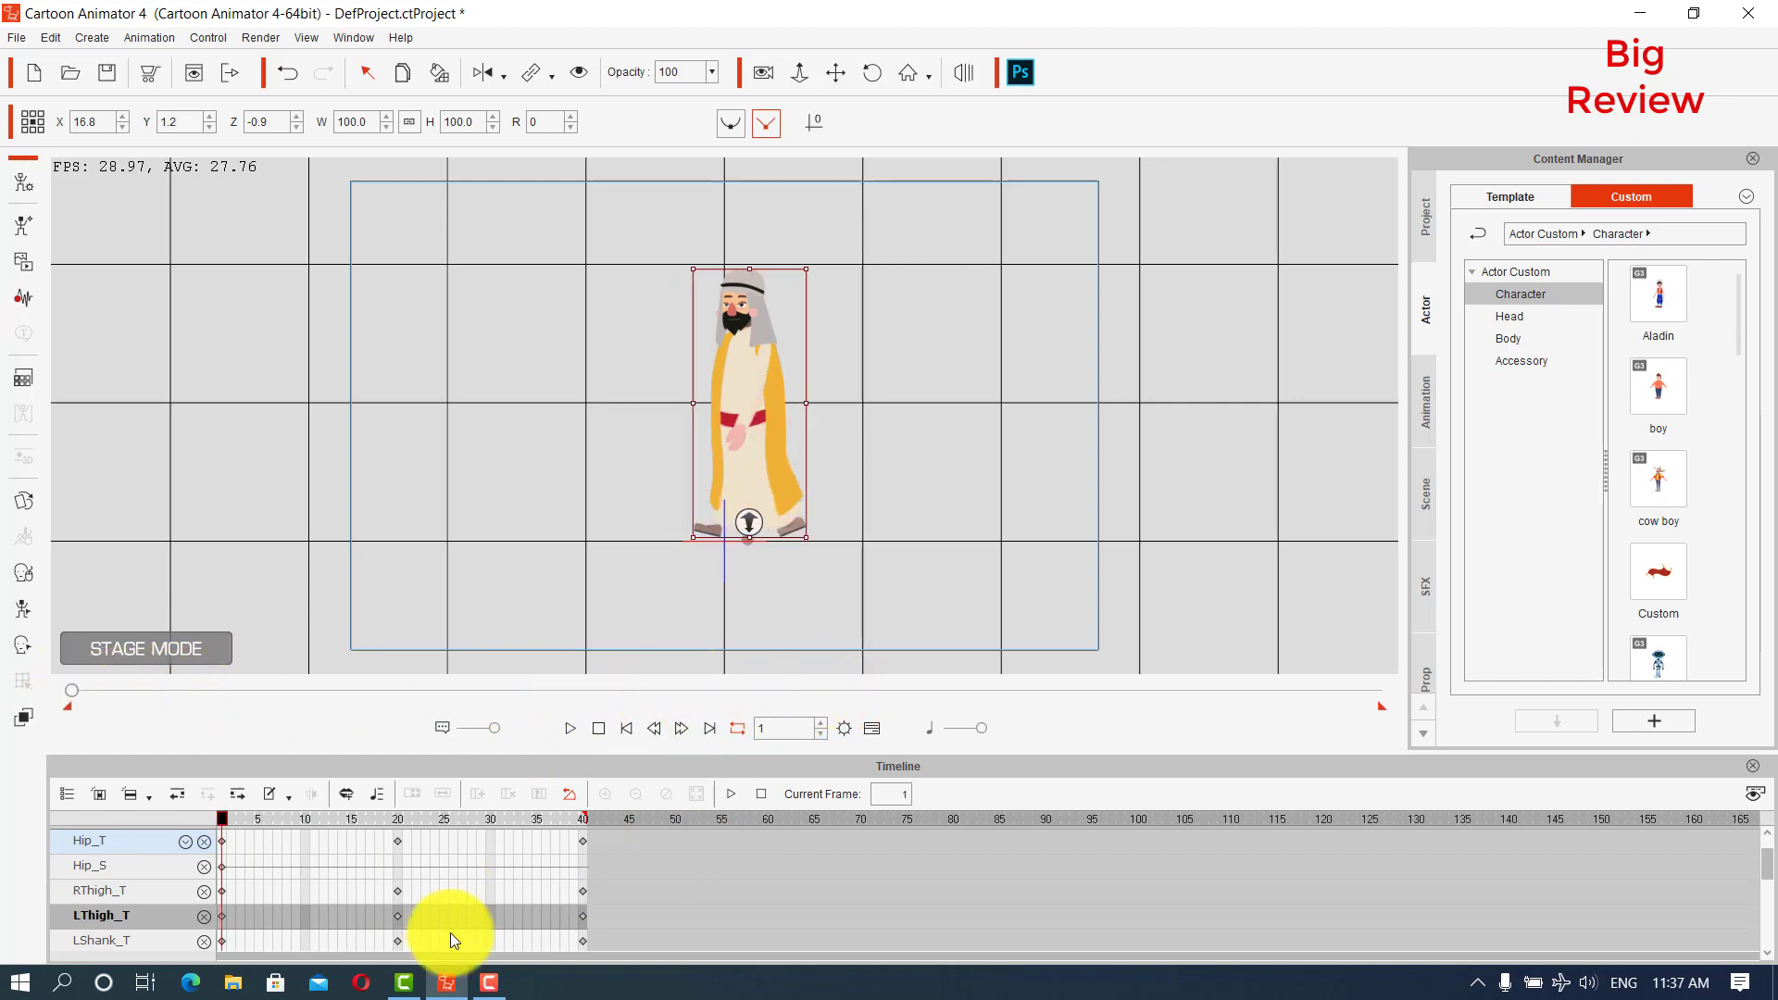